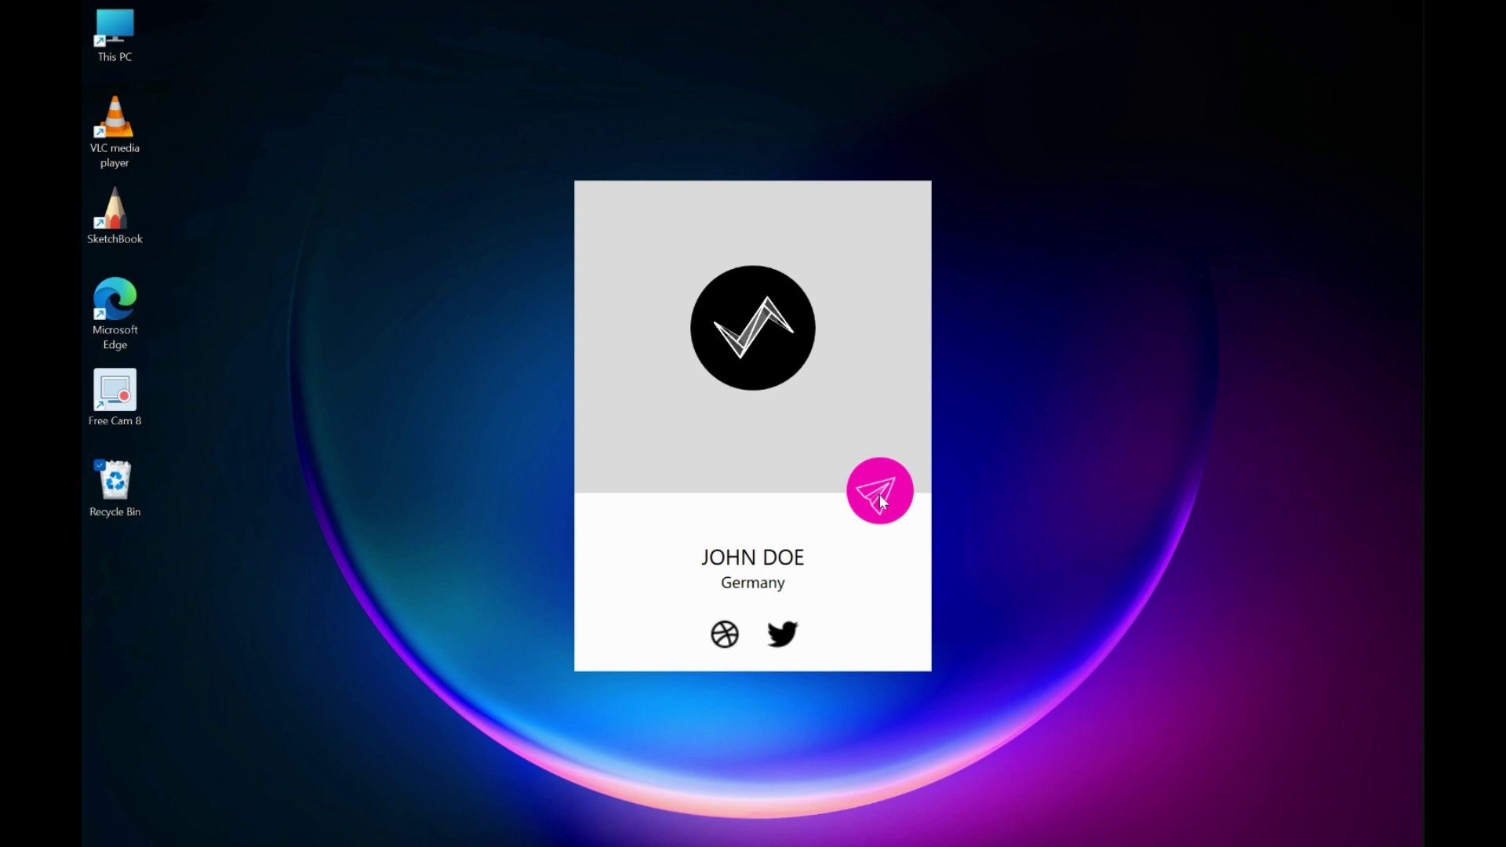
Preview the finished mail card by opening its message form and sending the message
click(882, 501)
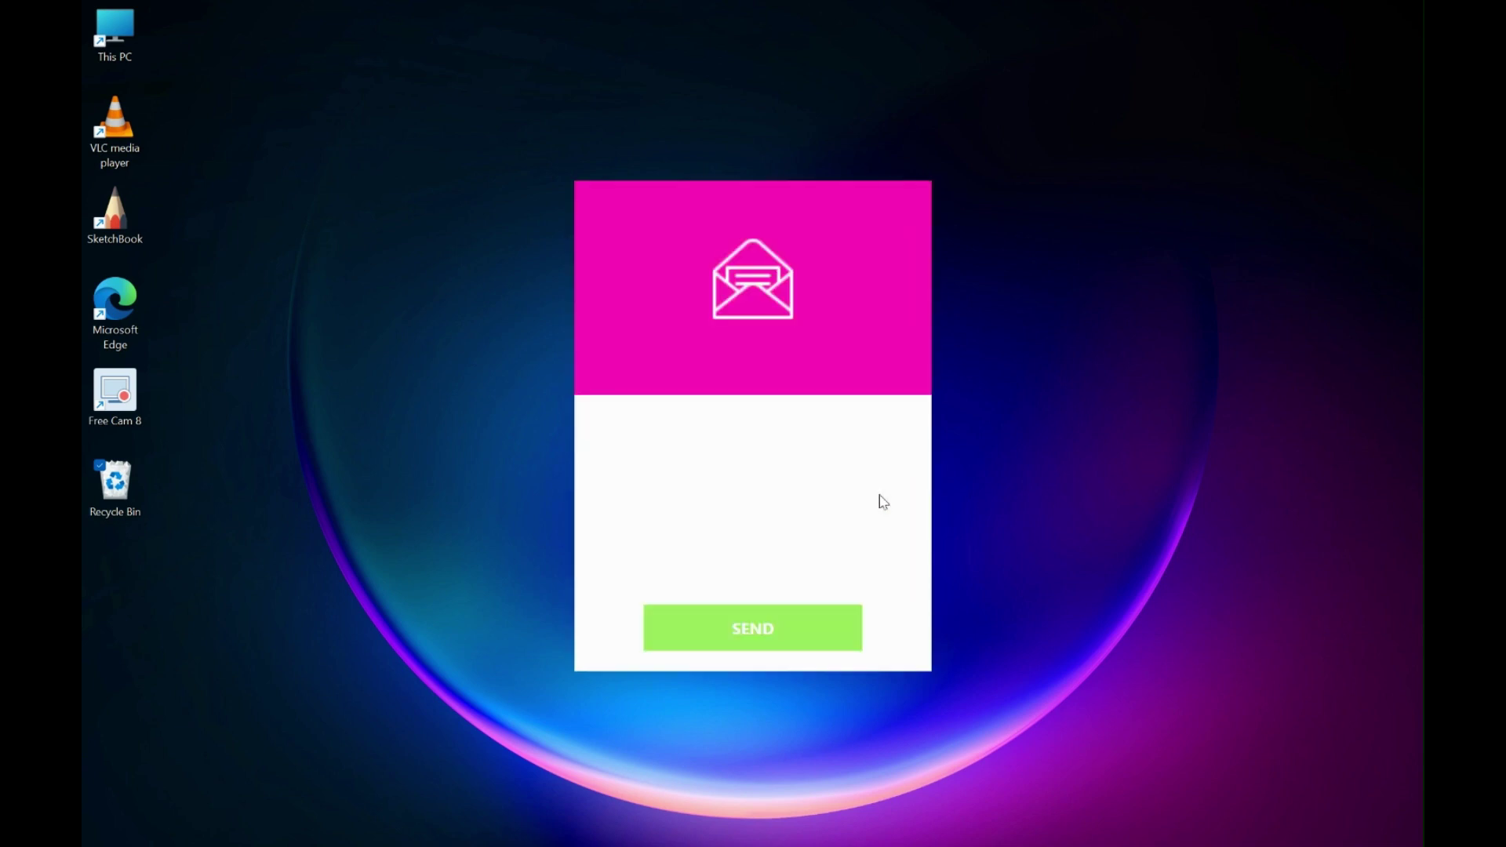
click(775, 634)
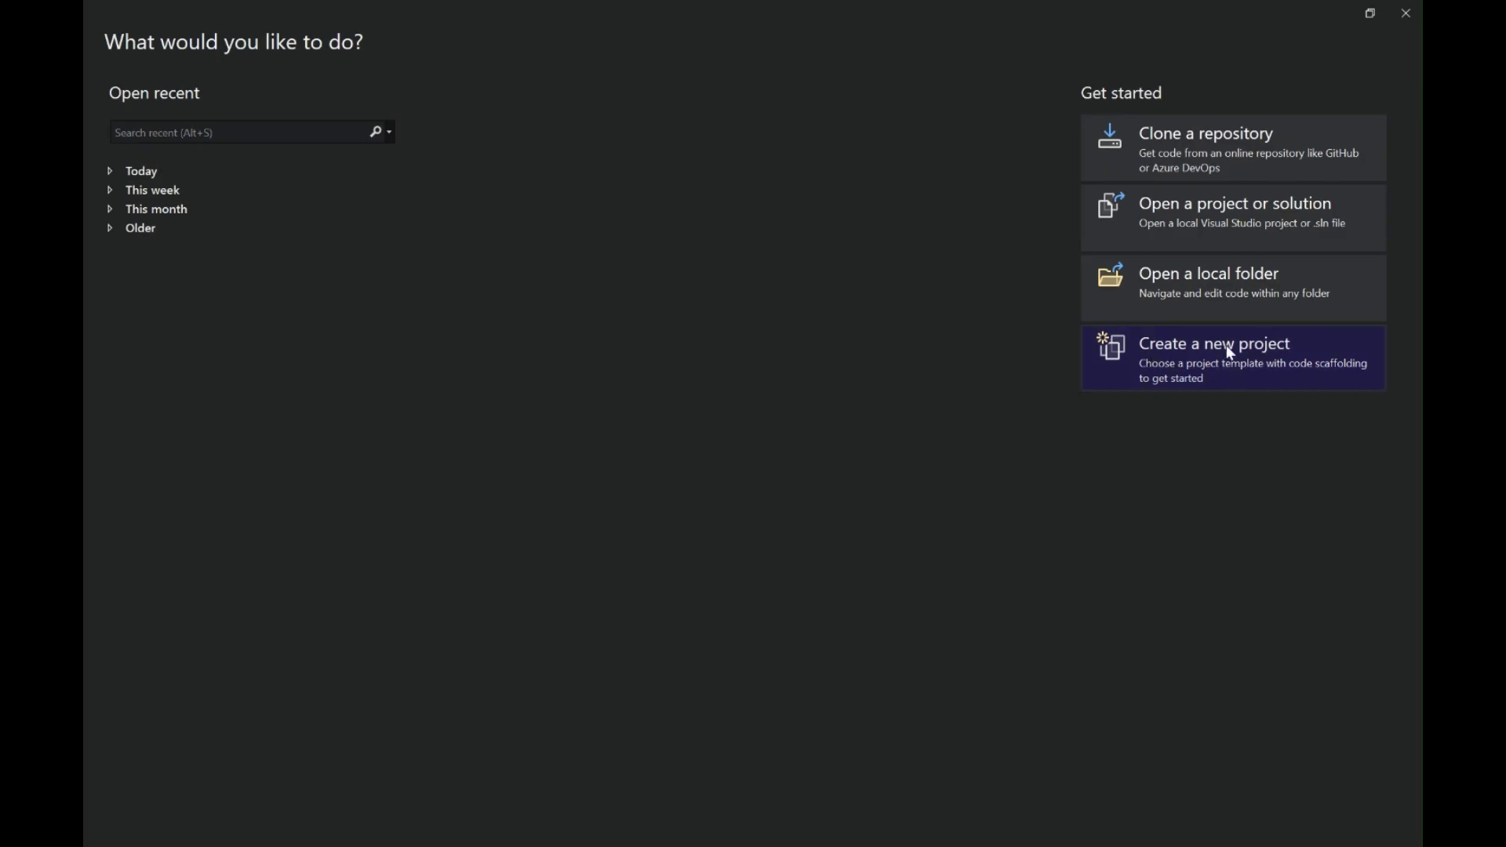
Create a new C# WPF App (.NET Framework) project named Flymail
click(1236, 358)
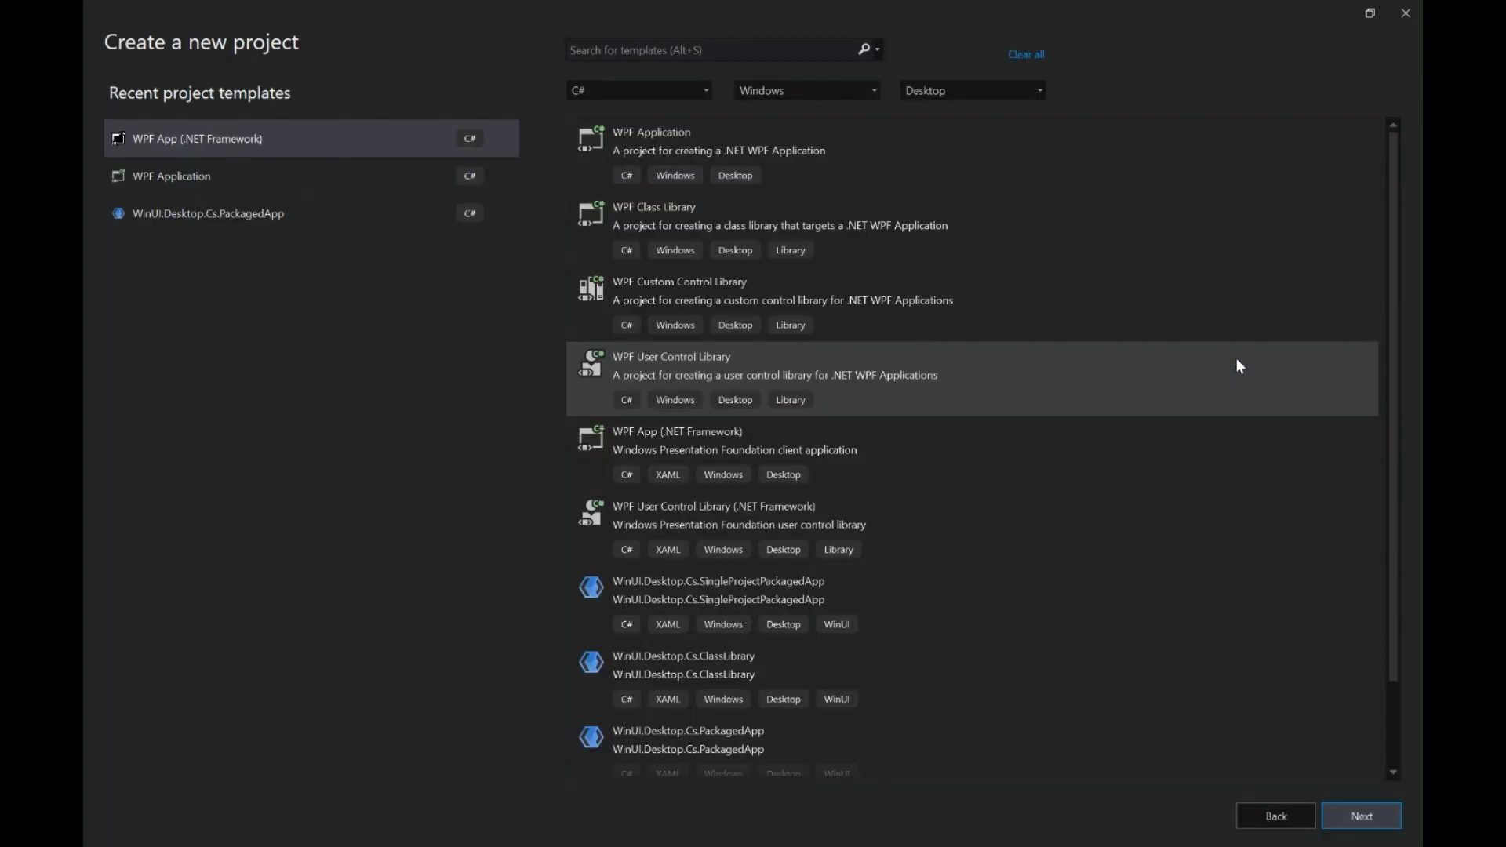
click(223, 142)
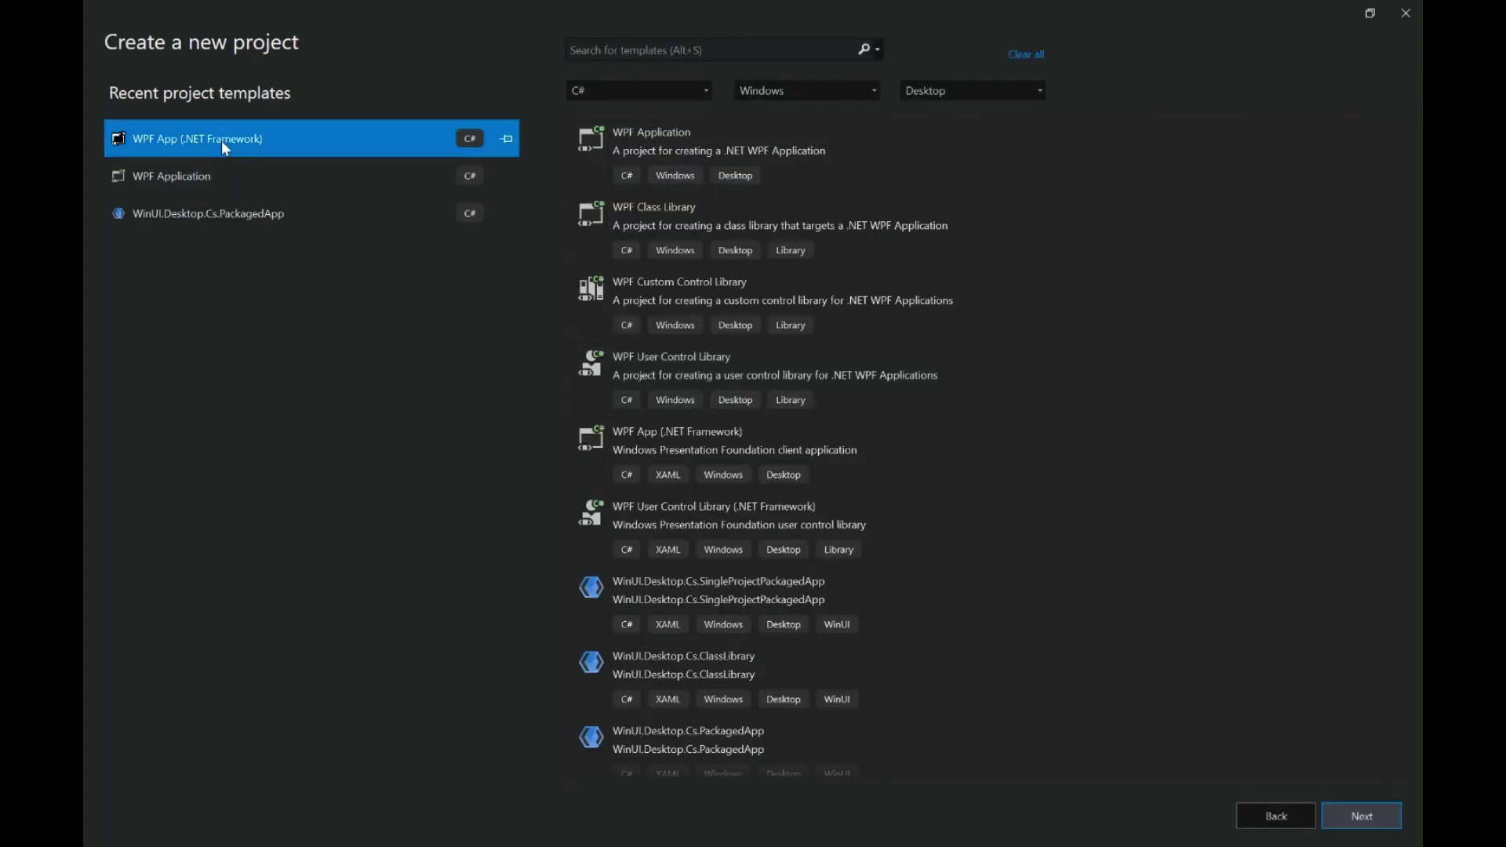
click(1362, 819)
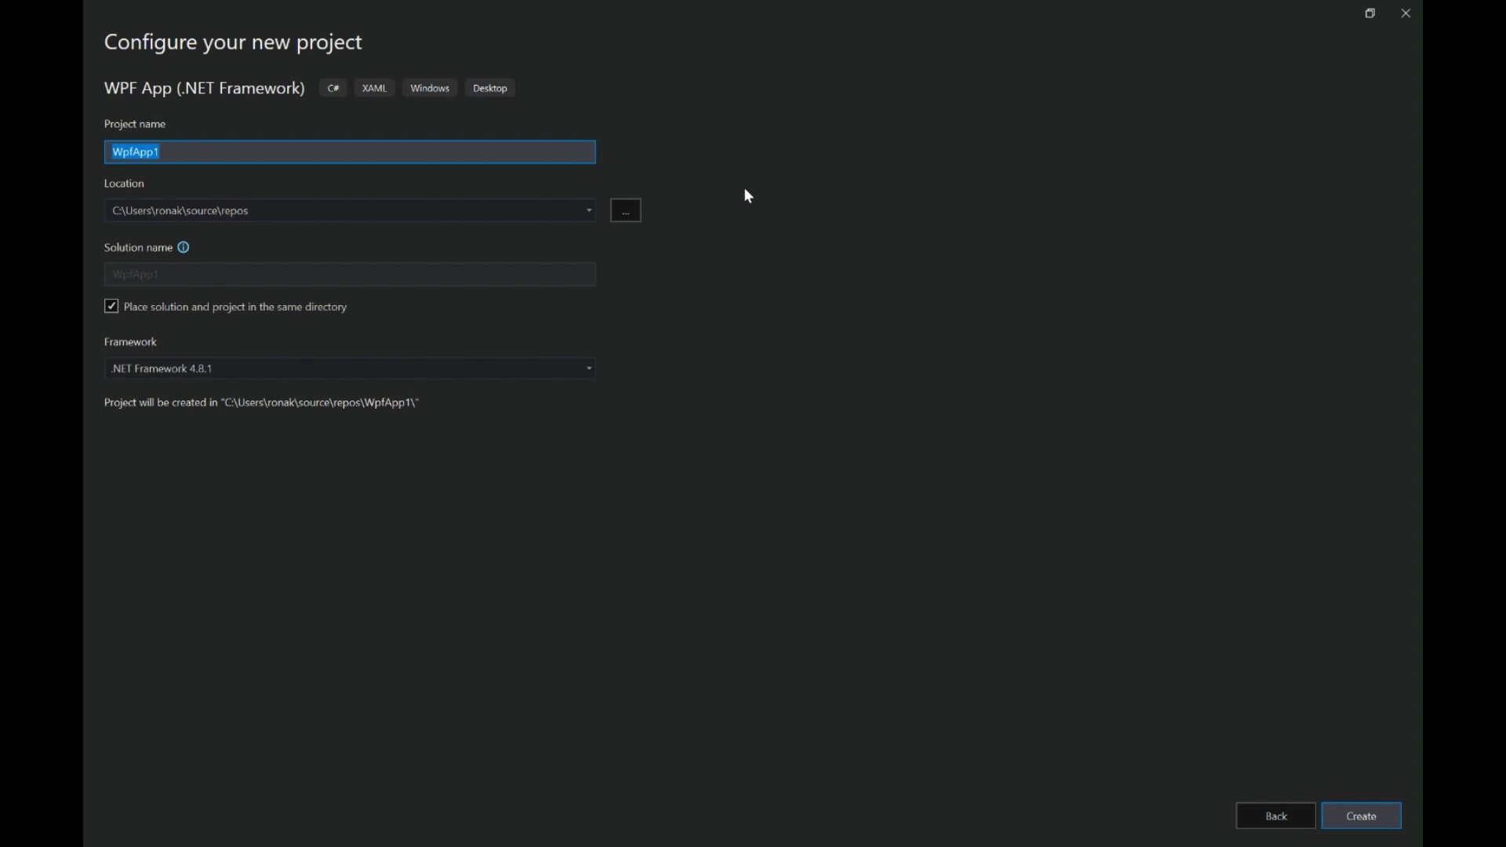
text(Flymail)
click(1366, 829)
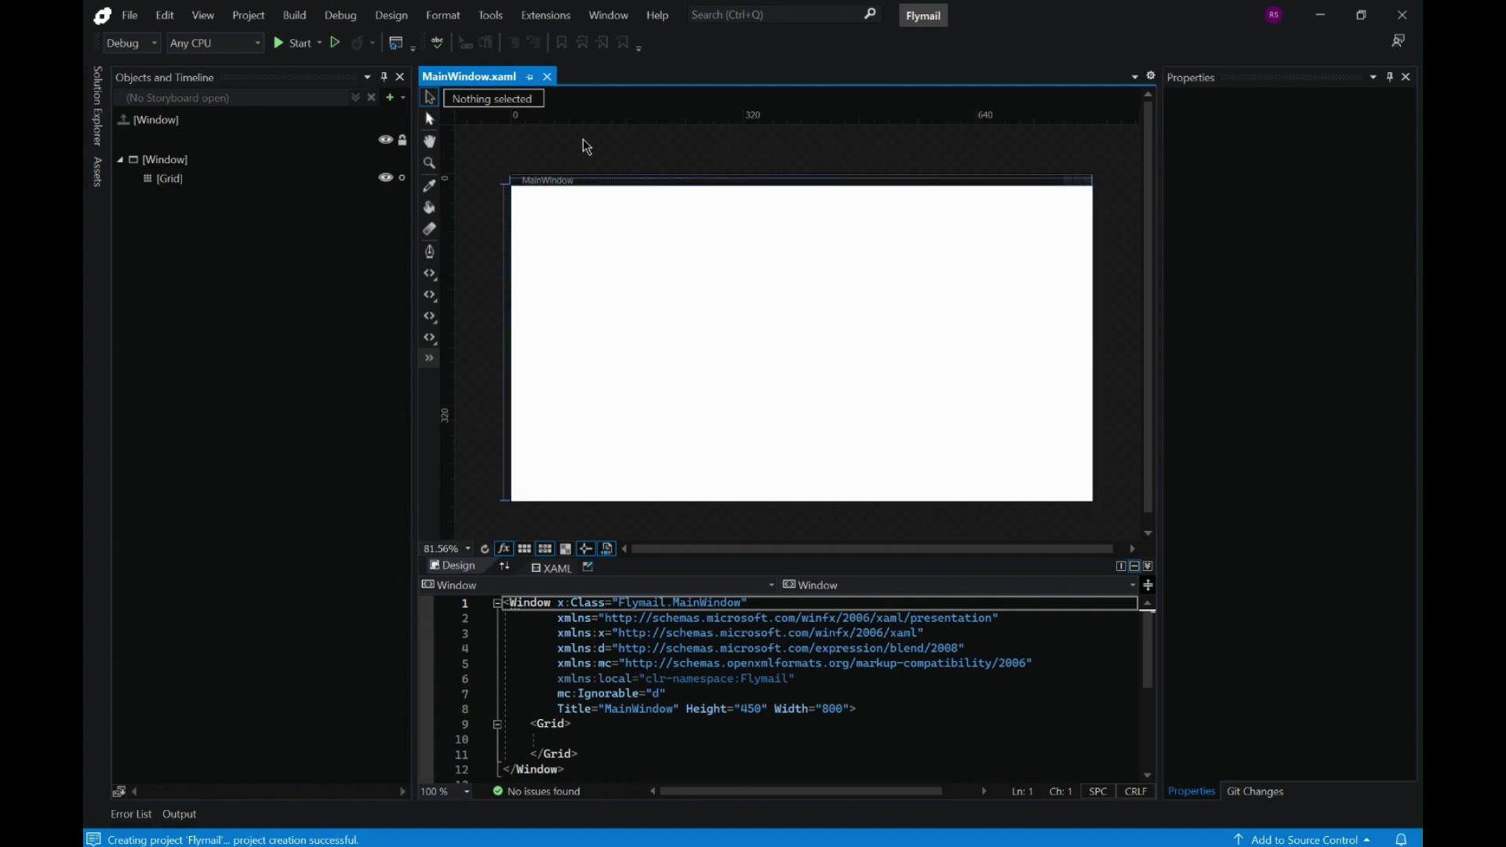
click(609, 179)
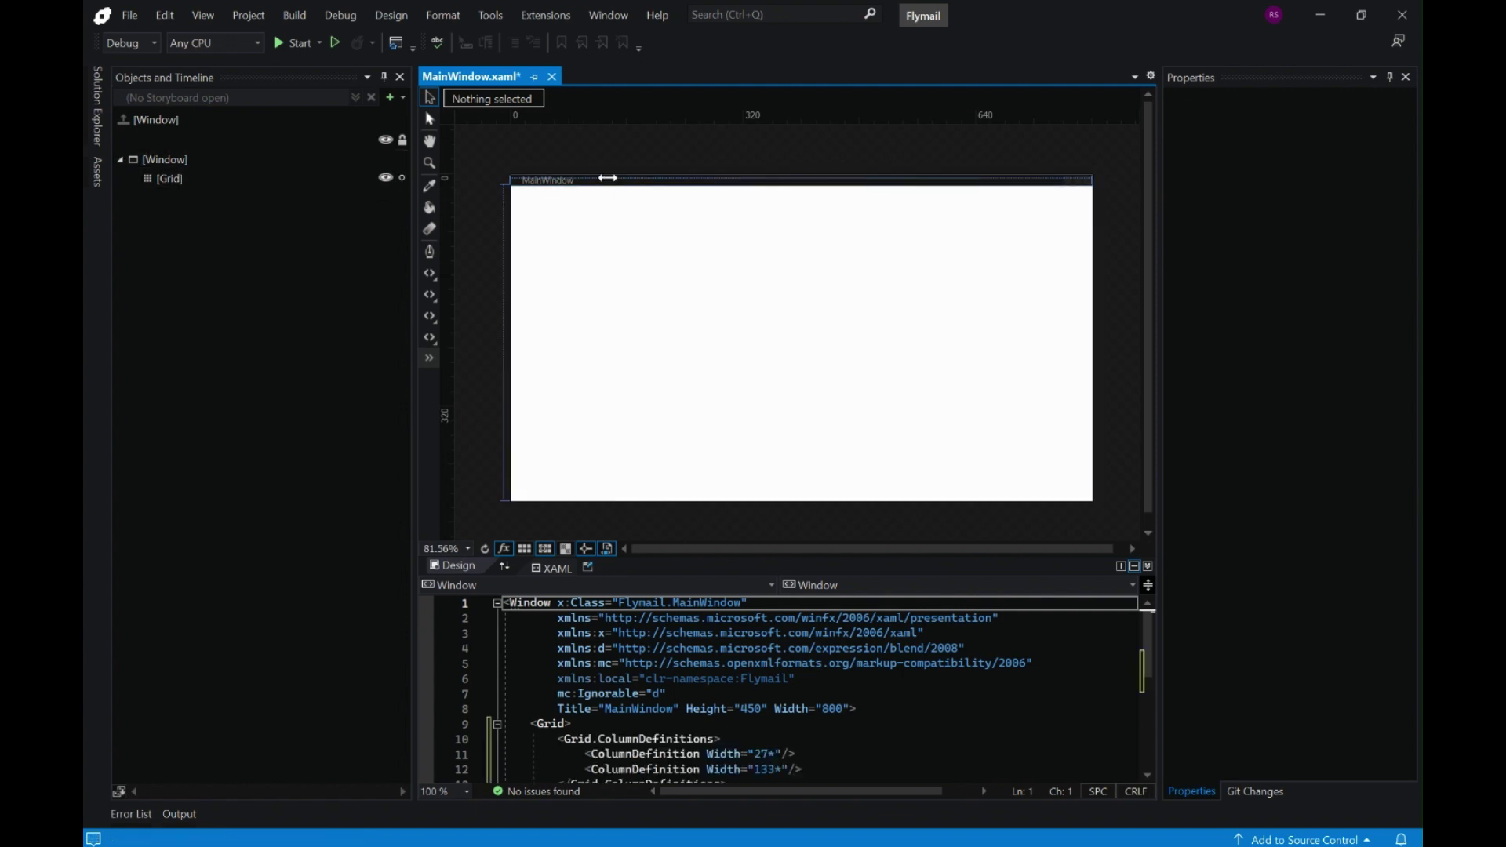
click(604, 665)
scroll(605, 666, down, 1)
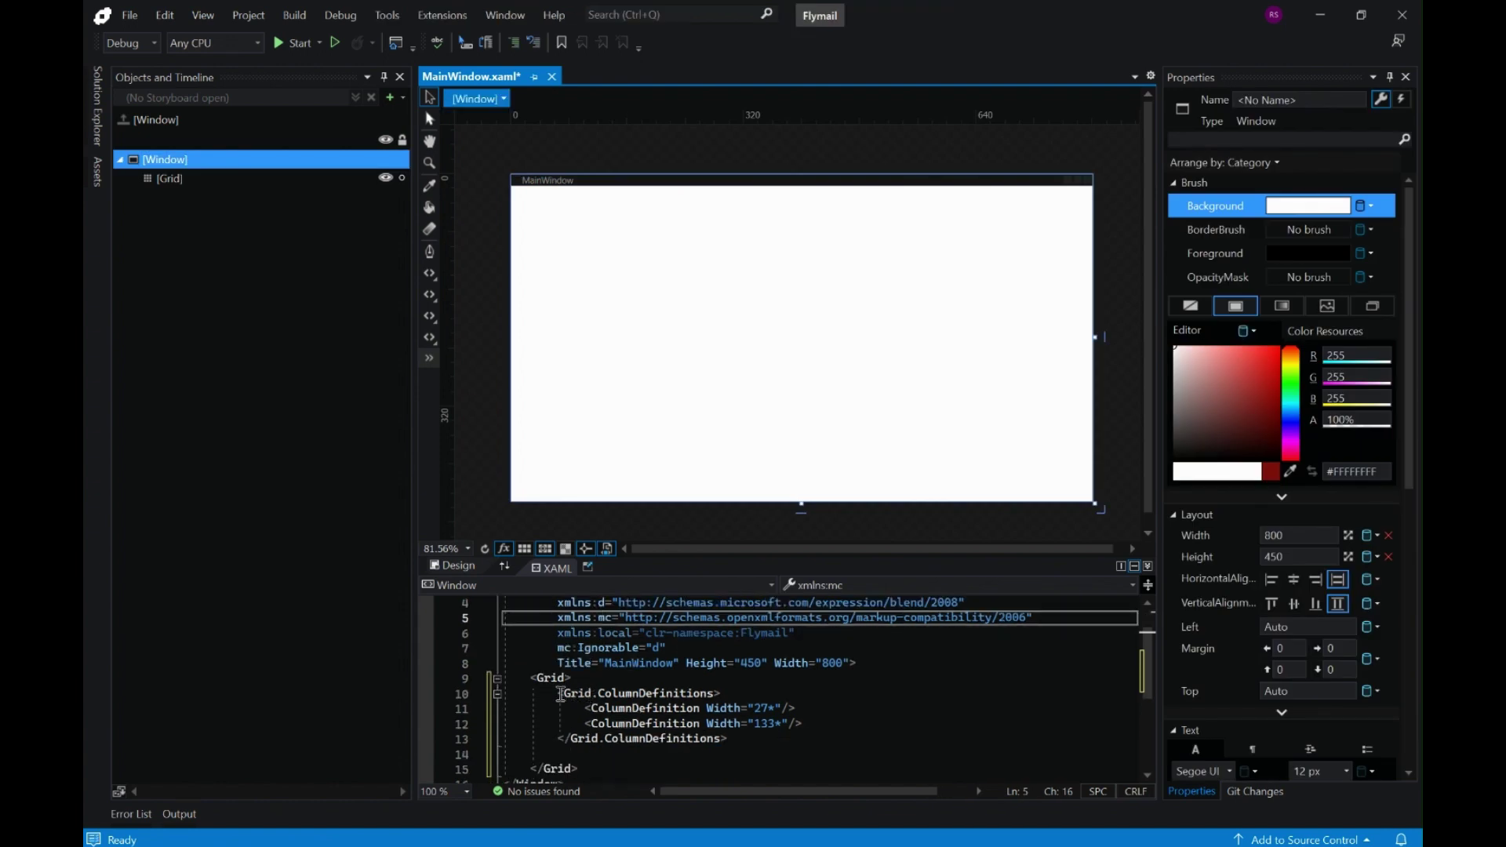
drag(561, 693, 728, 739)
key(Delete)
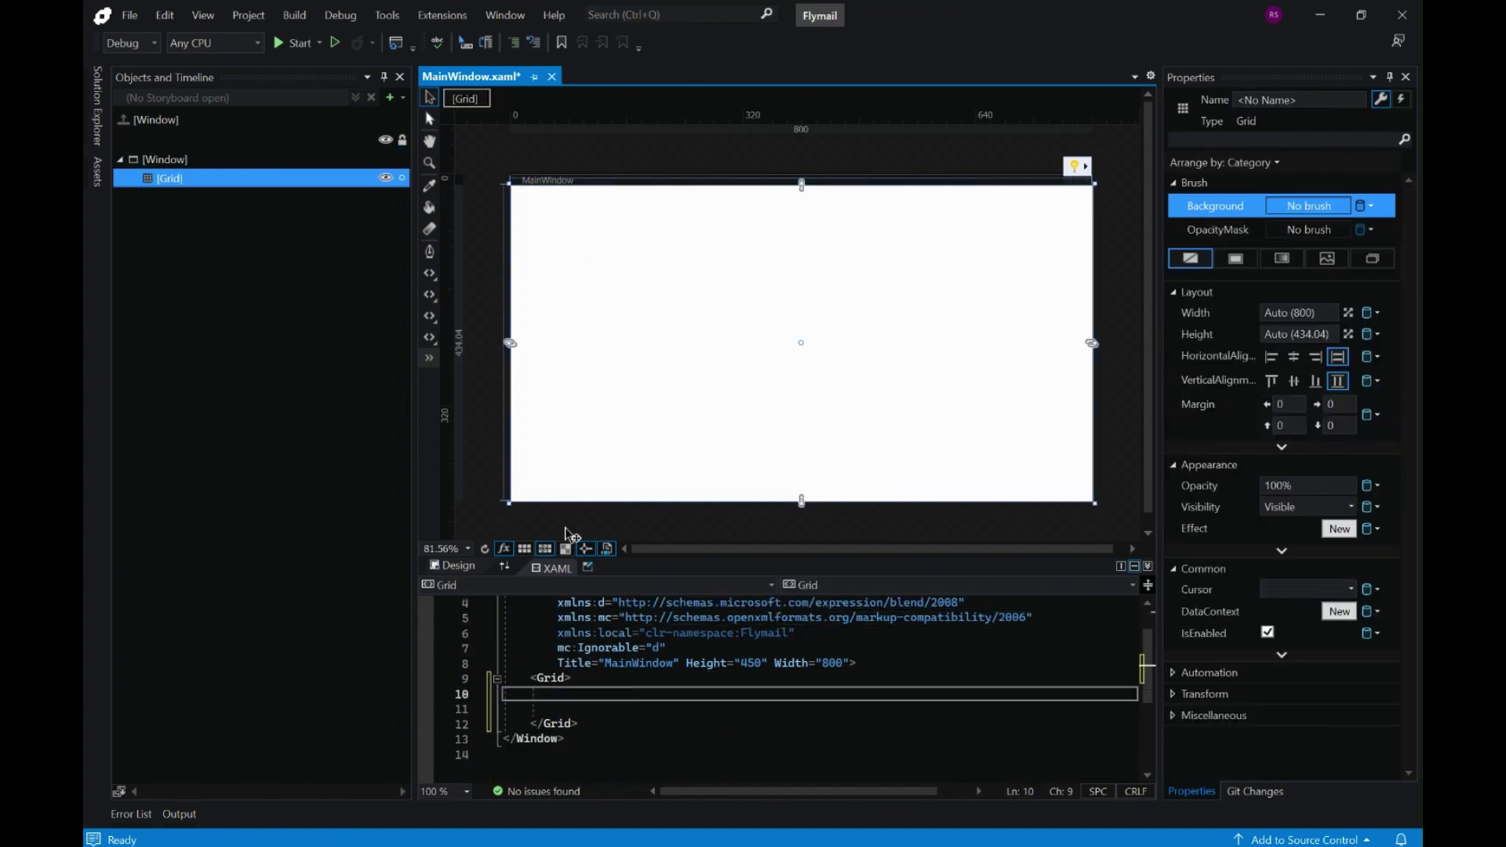
Set the main window's WindowStyle to None with AllowsTransparency off
click(588, 633)
scroll(1318, 564, down, 1)
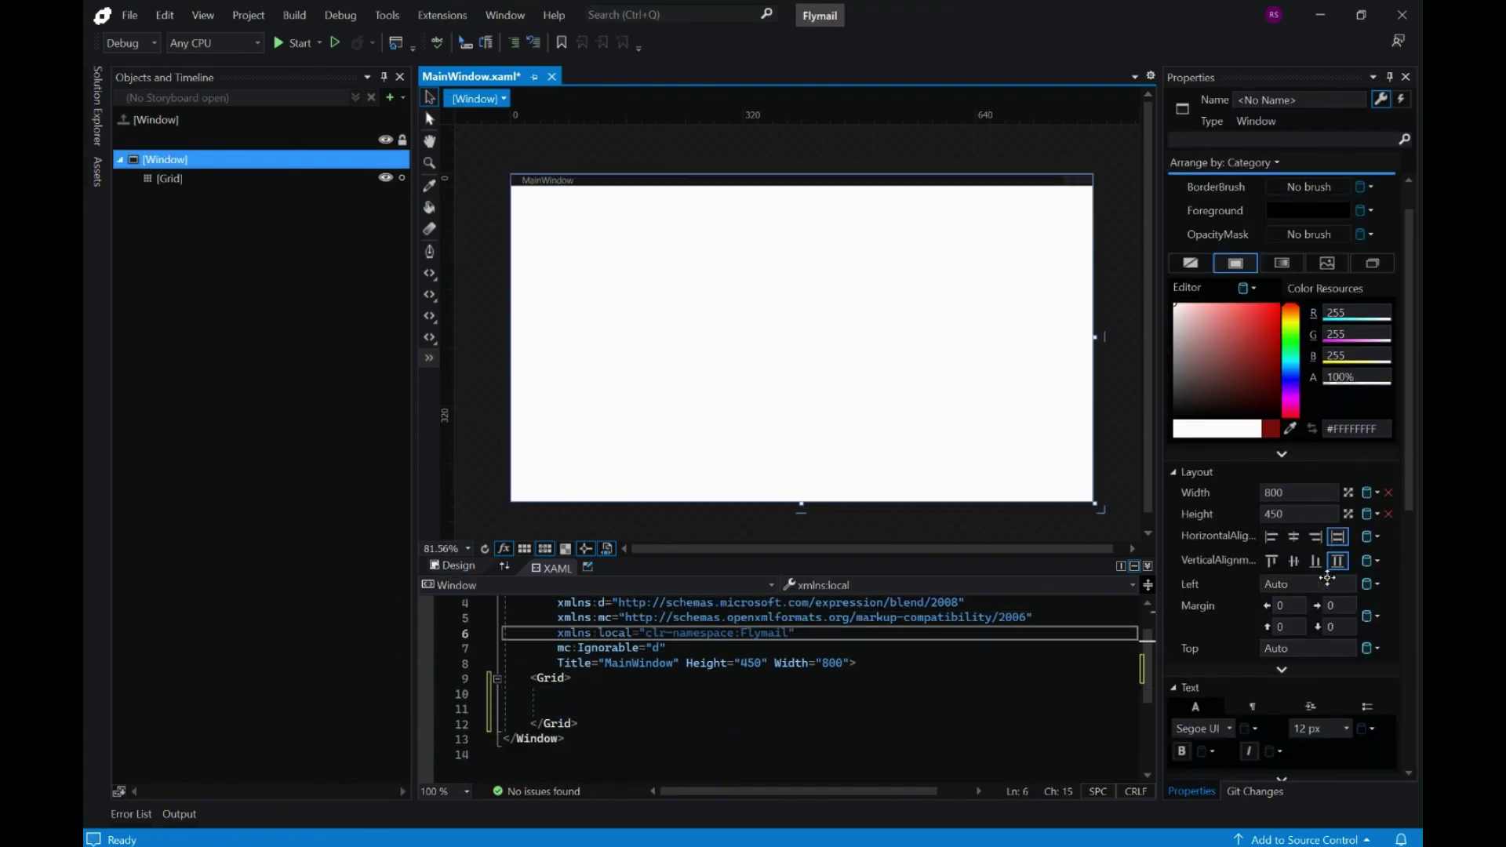
scroll(1327, 579, down, 3)
click(1269, 605)
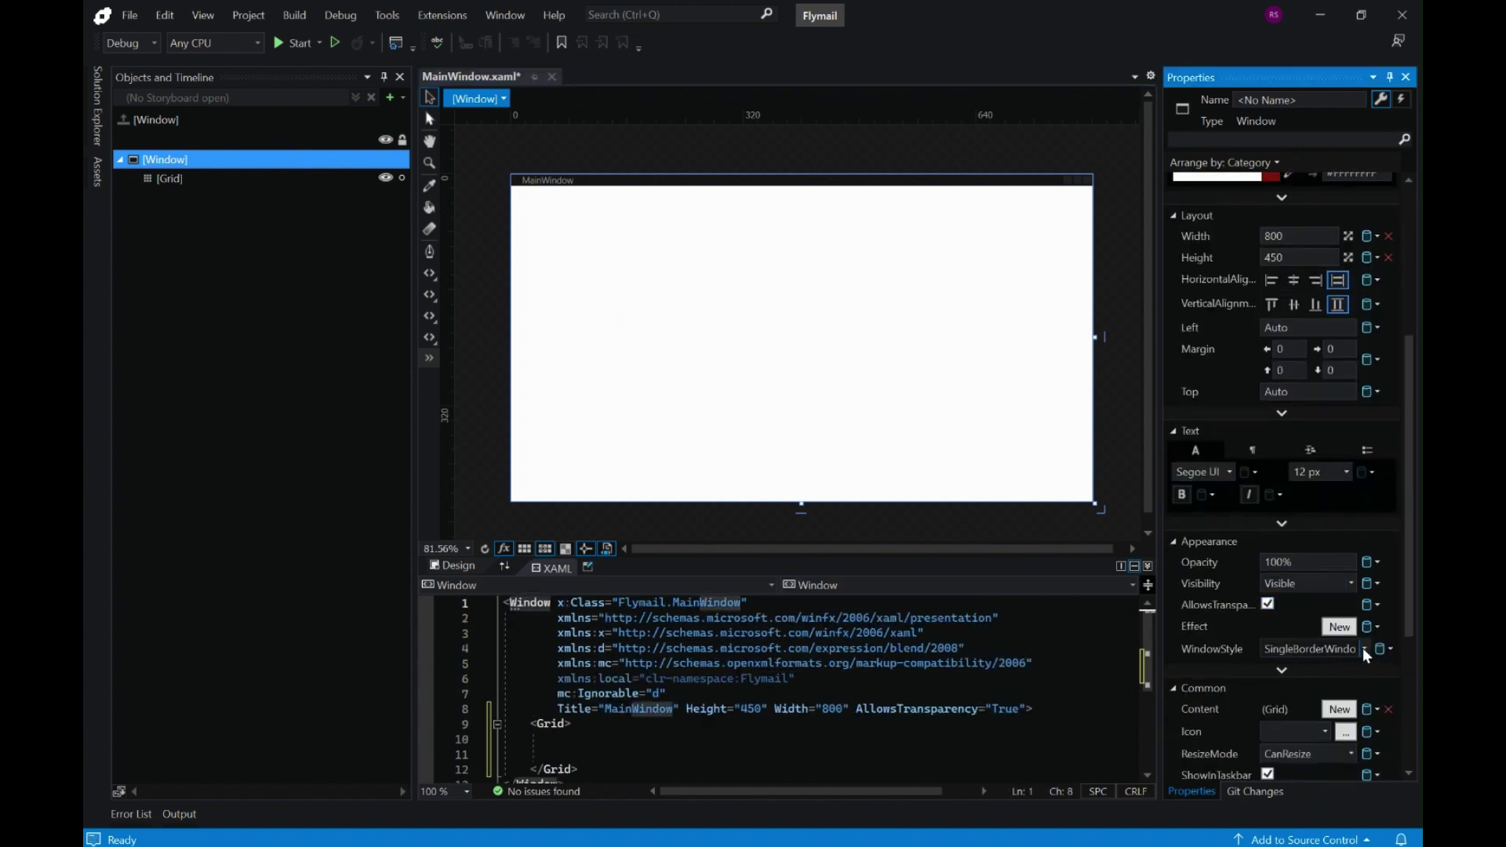
click(1363, 648)
click(1310, 662)
Set the window's startup location to CenterScreen and its ResizeMode to NoResize
scroll(1401, 600, down, 3)
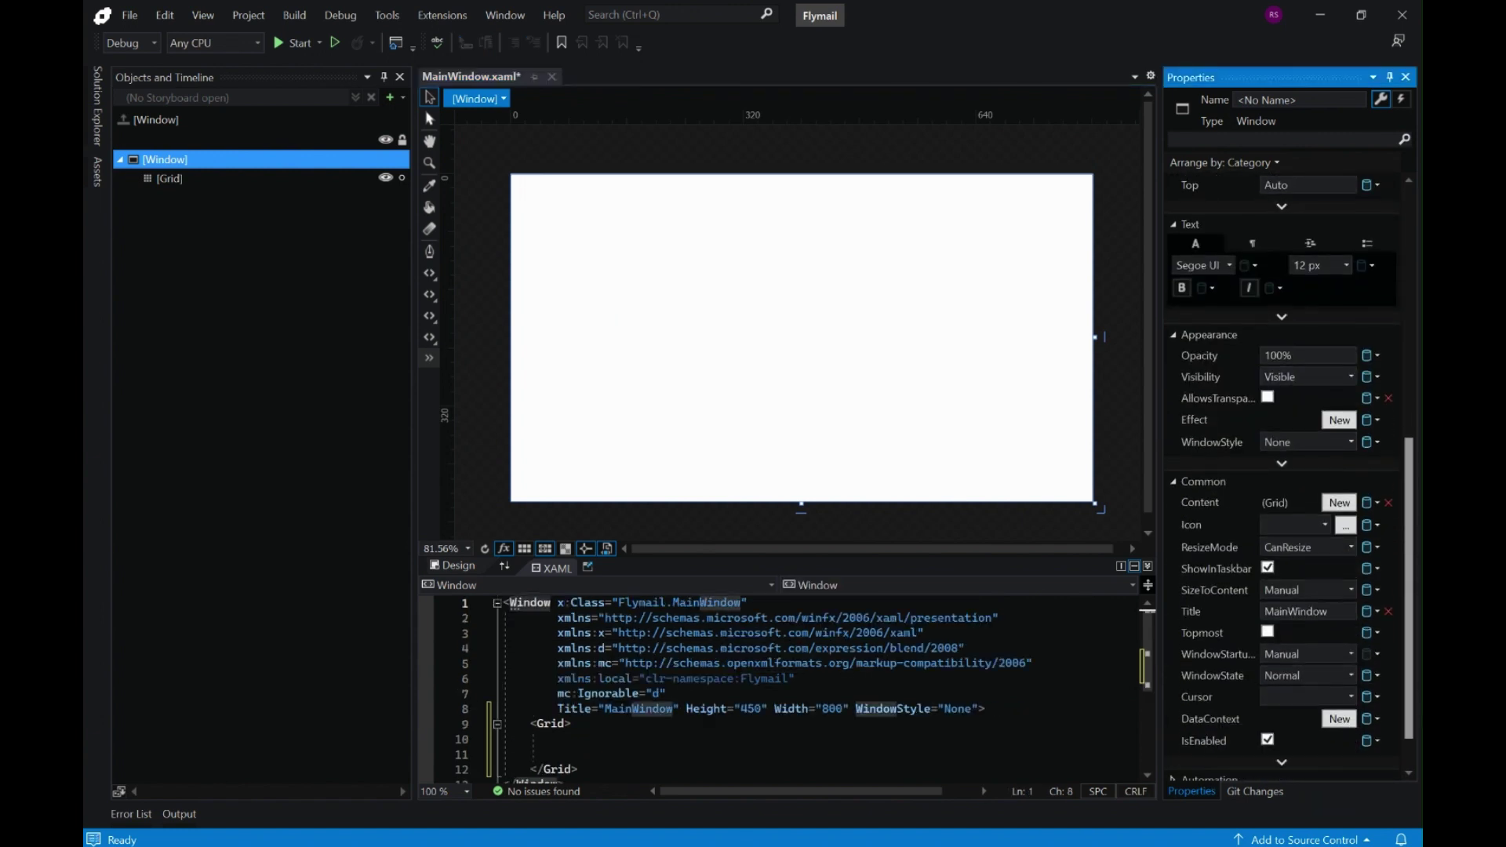
click(1334, 602)
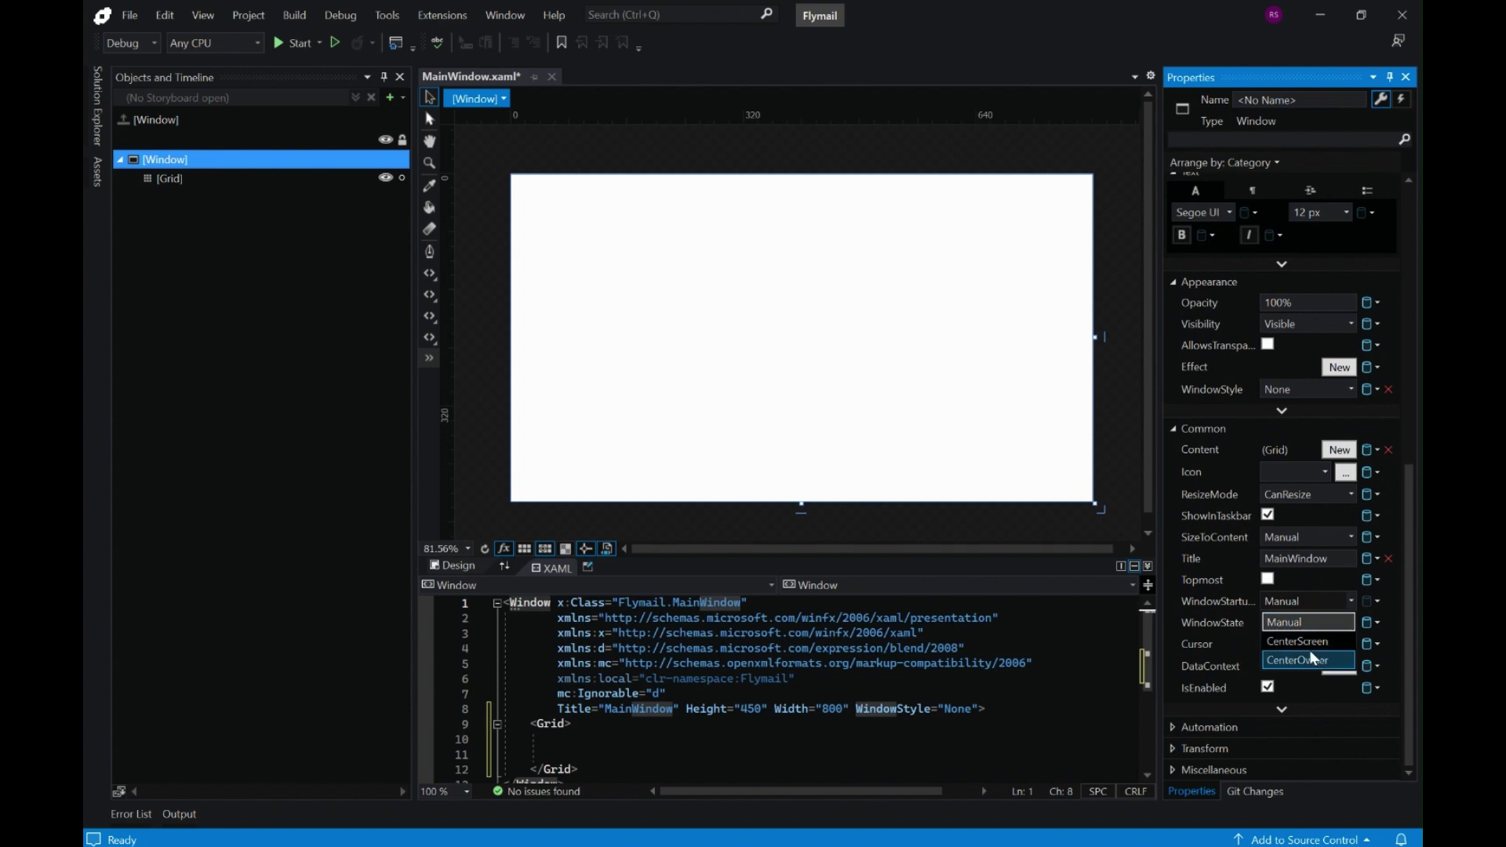
click(1310, 650)
click(1344, 497)
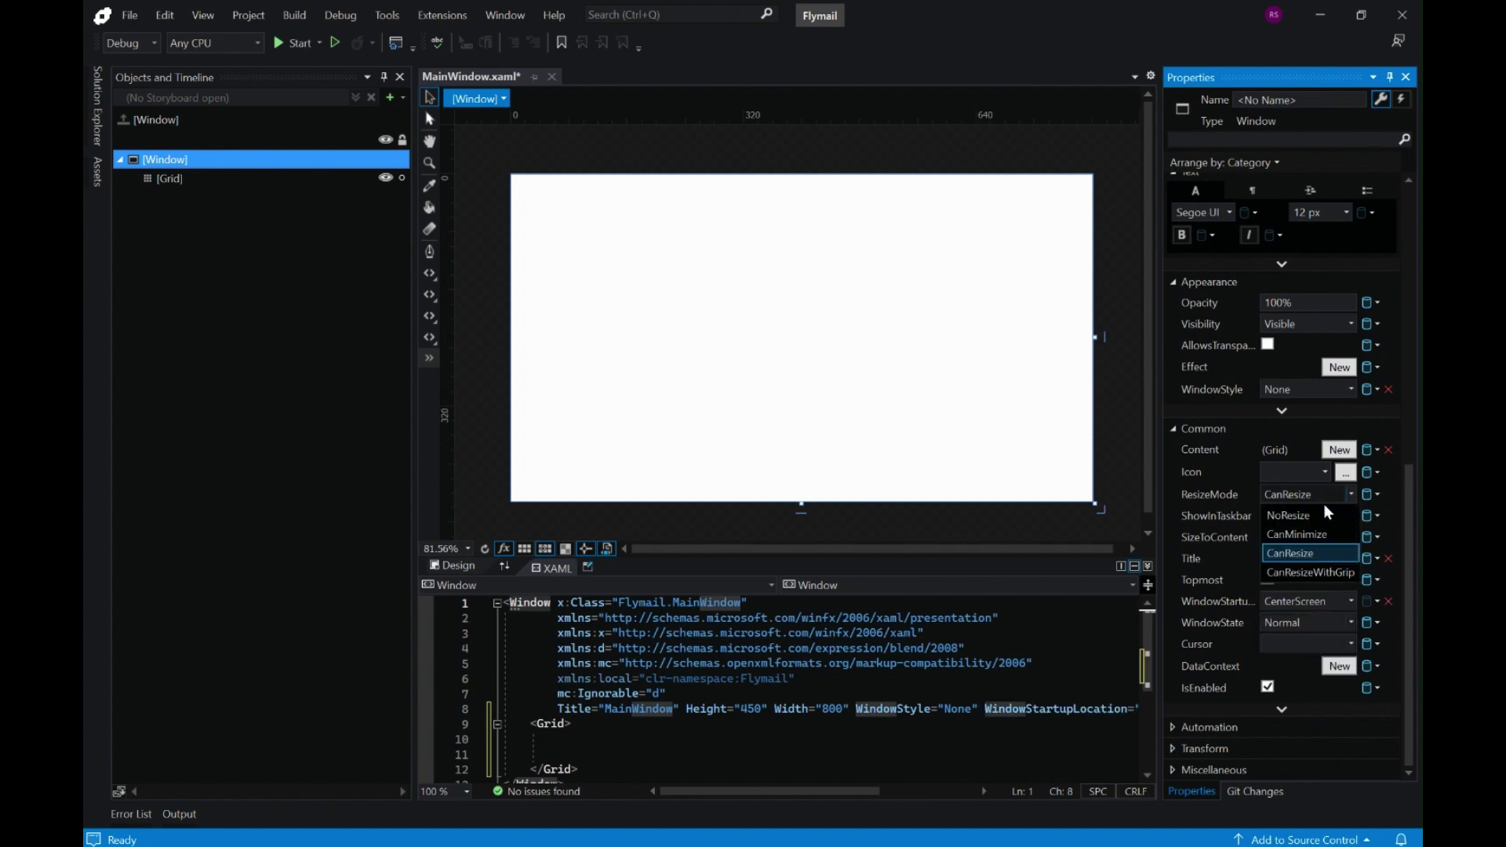
click(1306, 514)
Set the main window's width to 400 and its height to 550
scroll(1409, 544, up, 10)
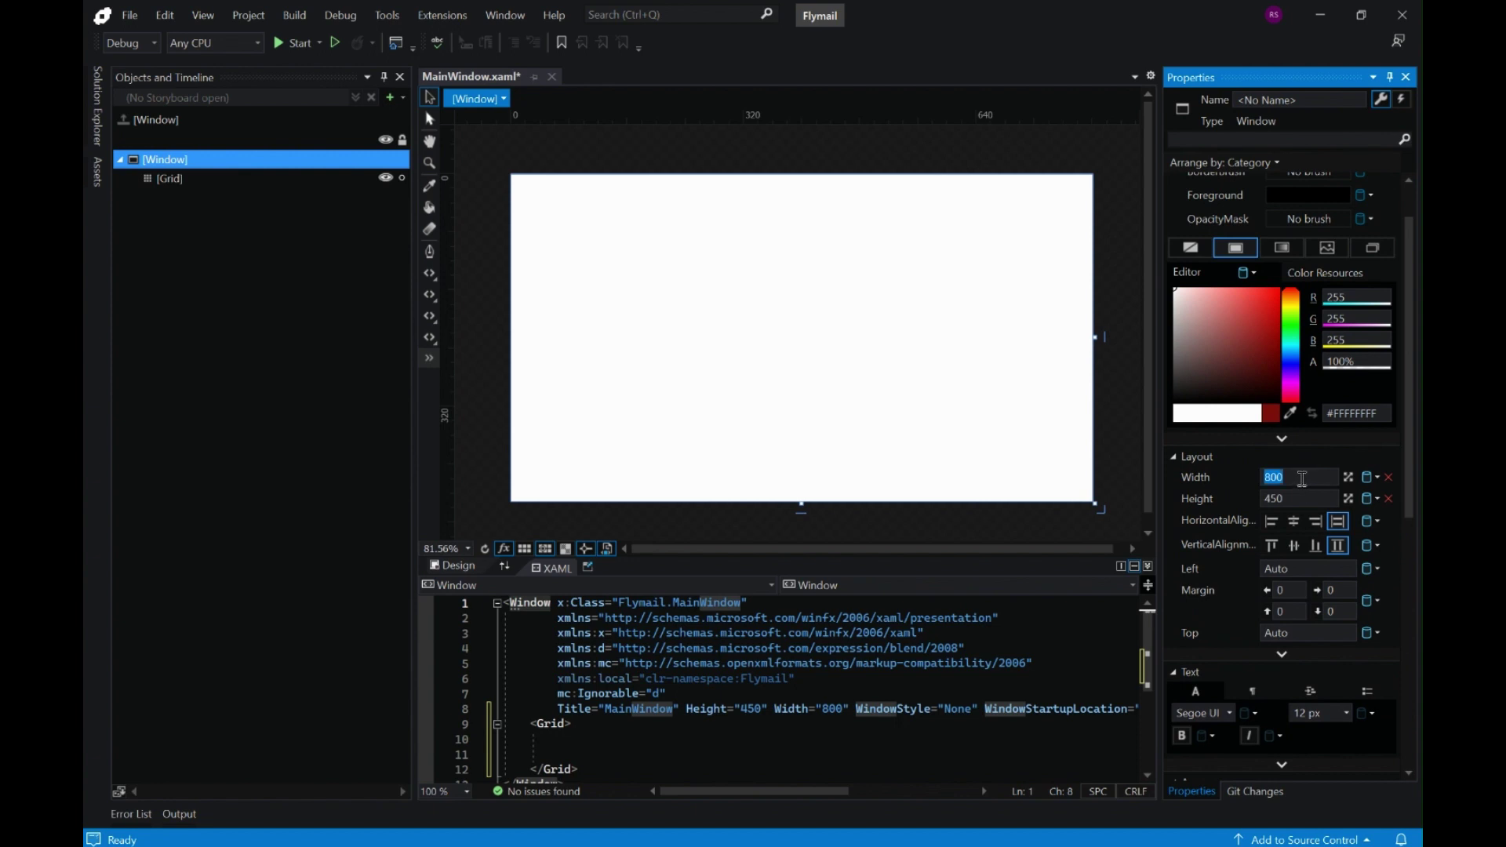
text(4)
click(1293, 496)
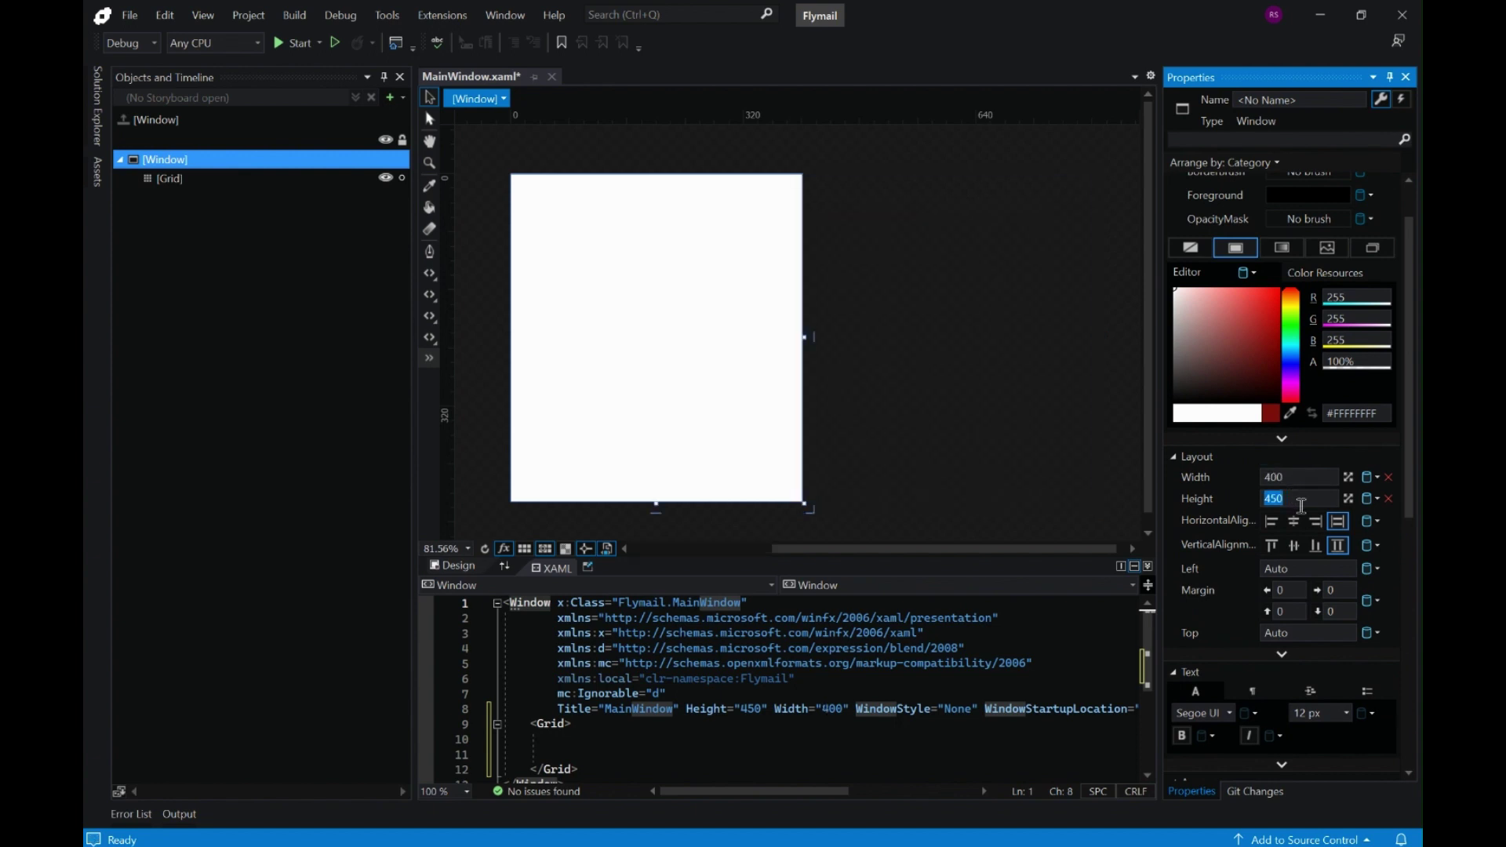
text(550)
key(Return)
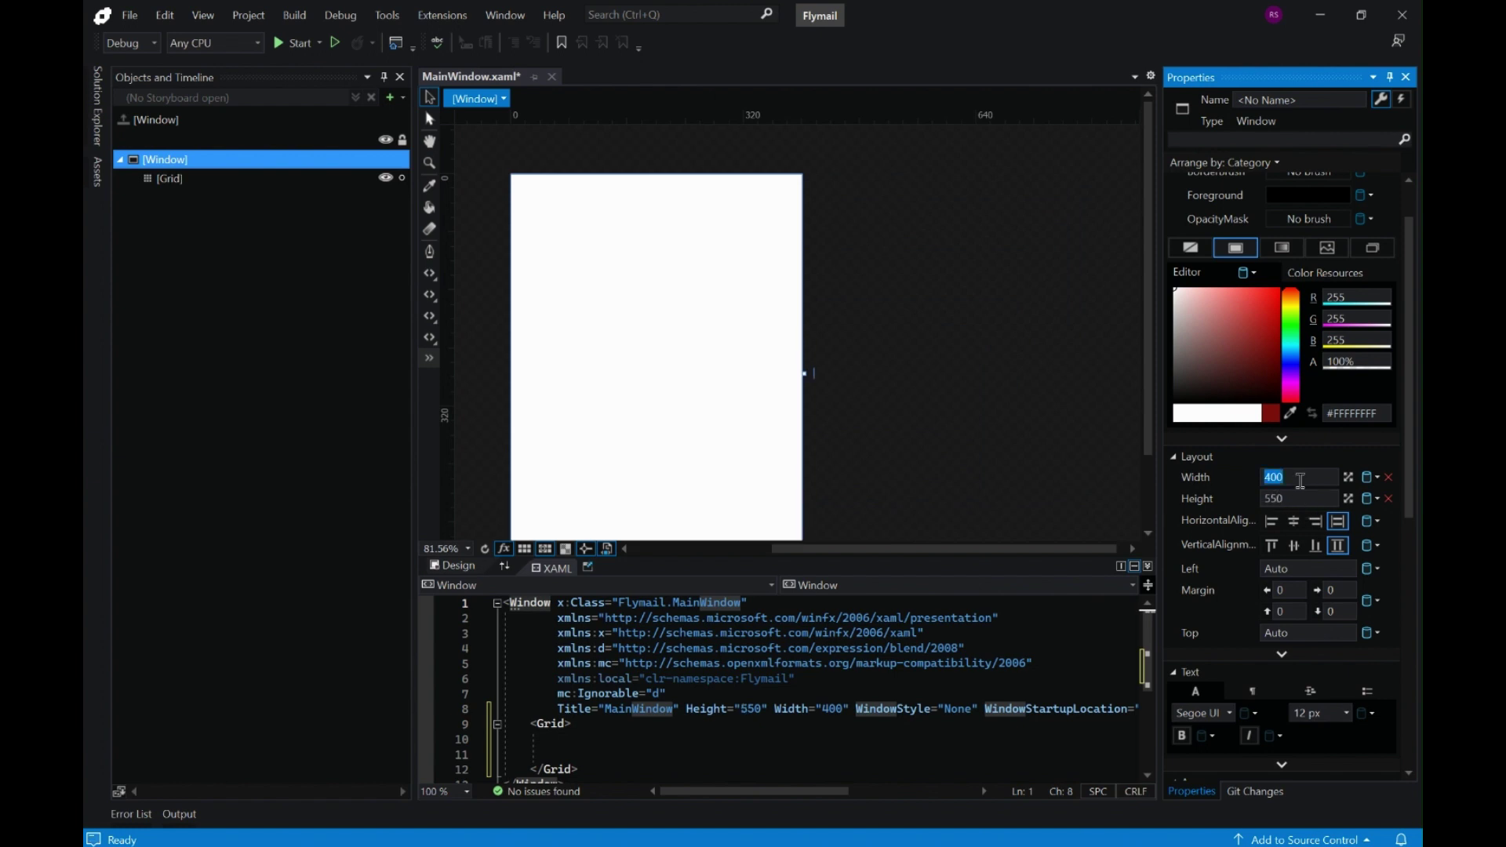
click(1150, 323)
drag(1151, 322, 1153, 336)
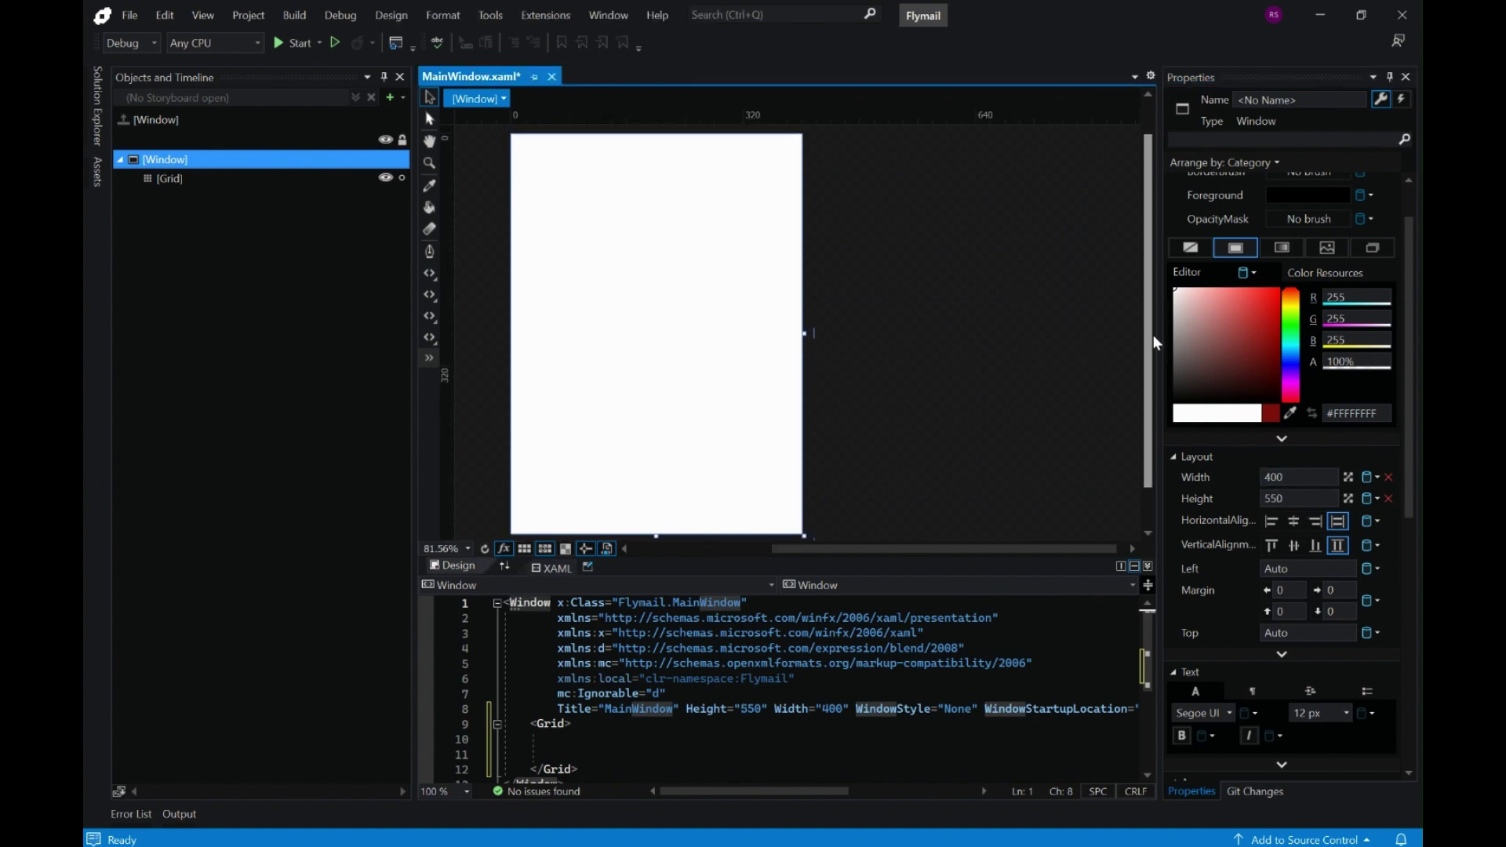
Run the Flymail project to check the borderless window, and stop debugging
click(299, 42)
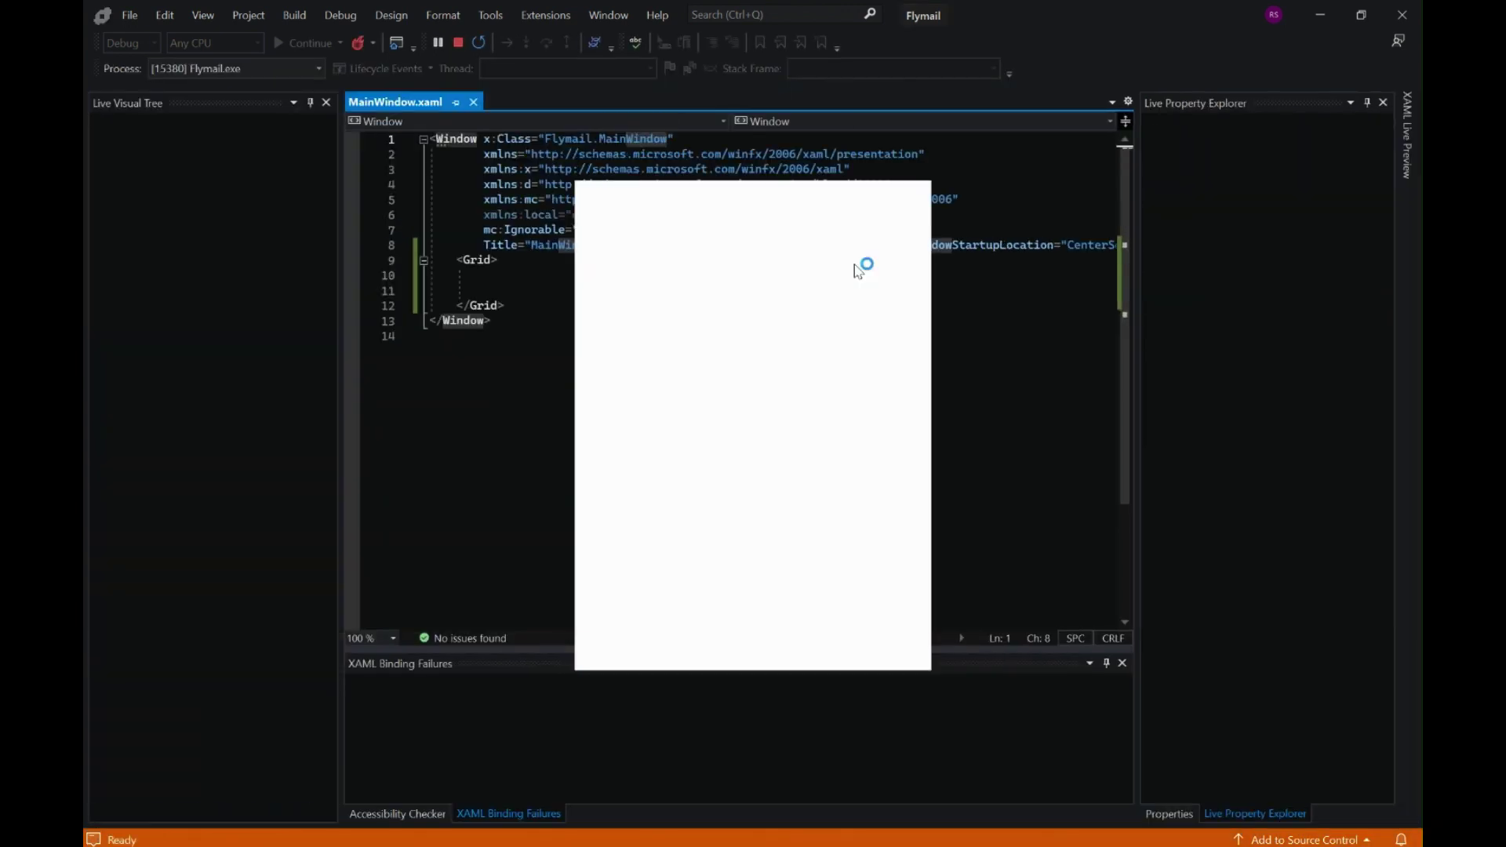
click(458, 44)
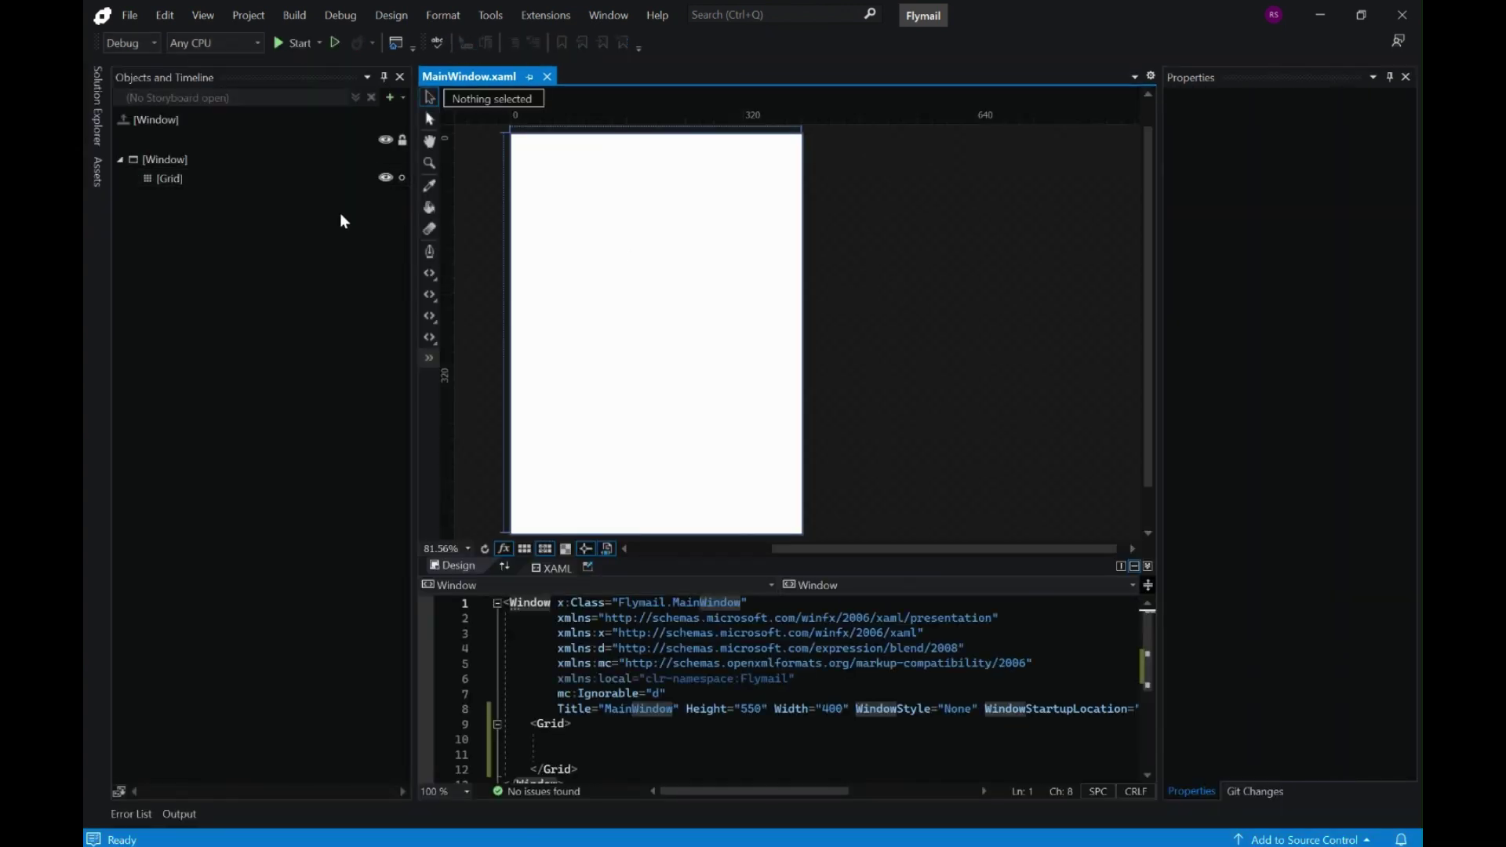
Change the main window's background to light grey #FFDEDEDE
click(219, 180)
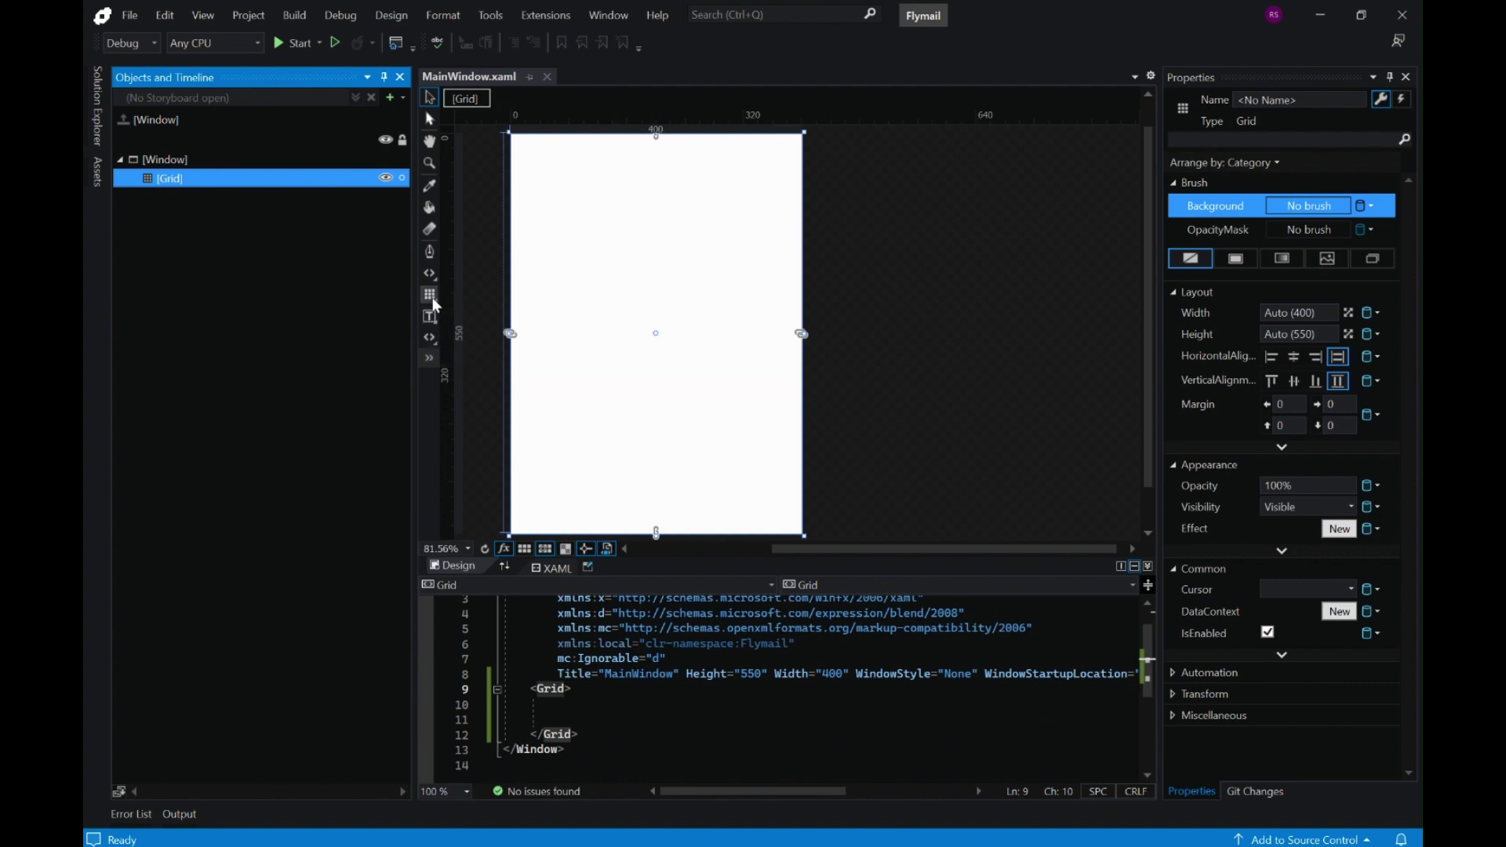
click(590, 612)
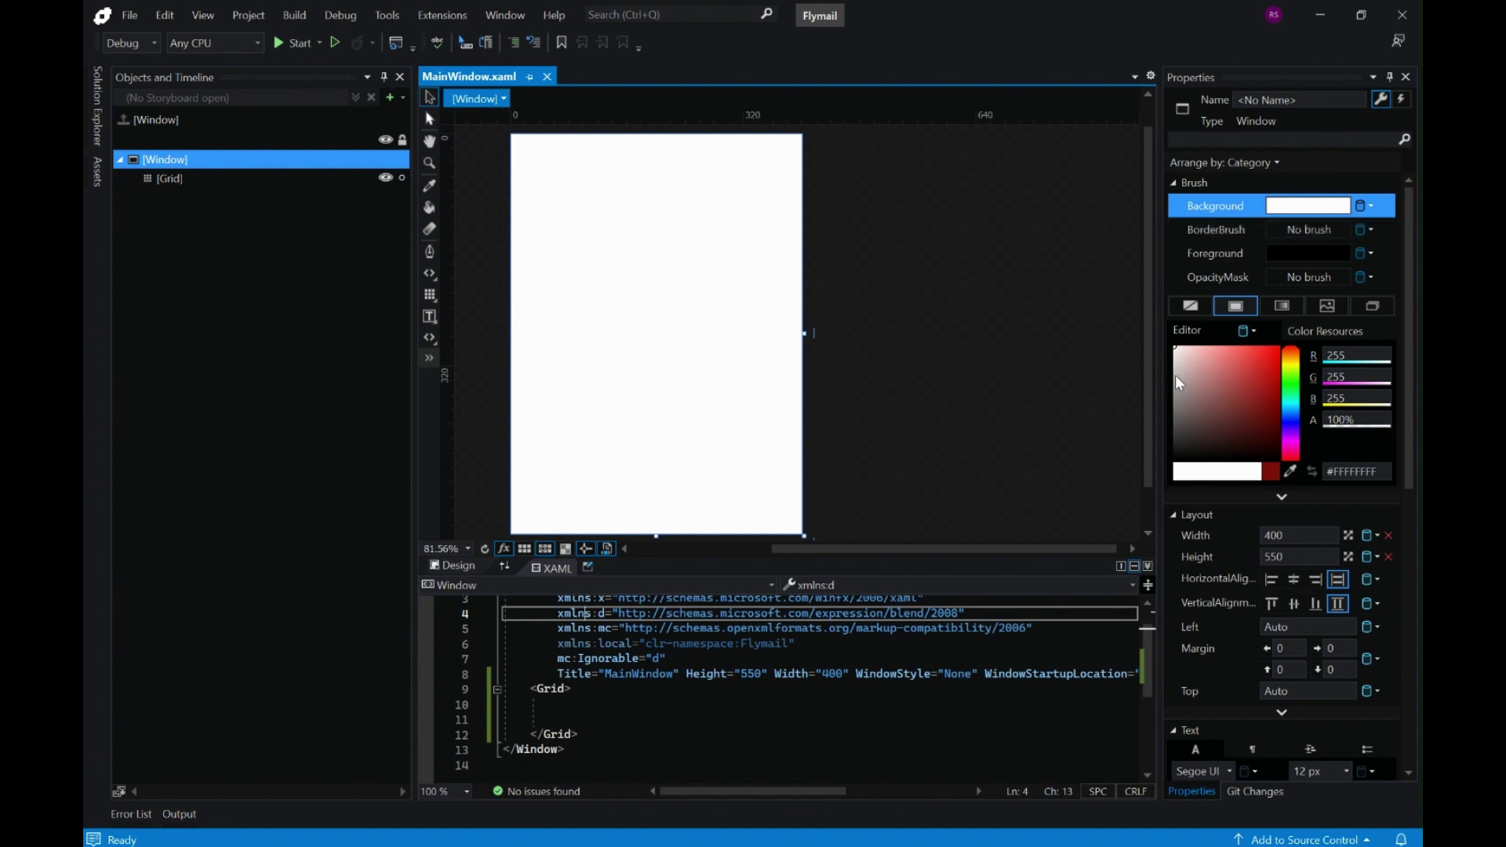
drag(1175, 375, 1175, 360)
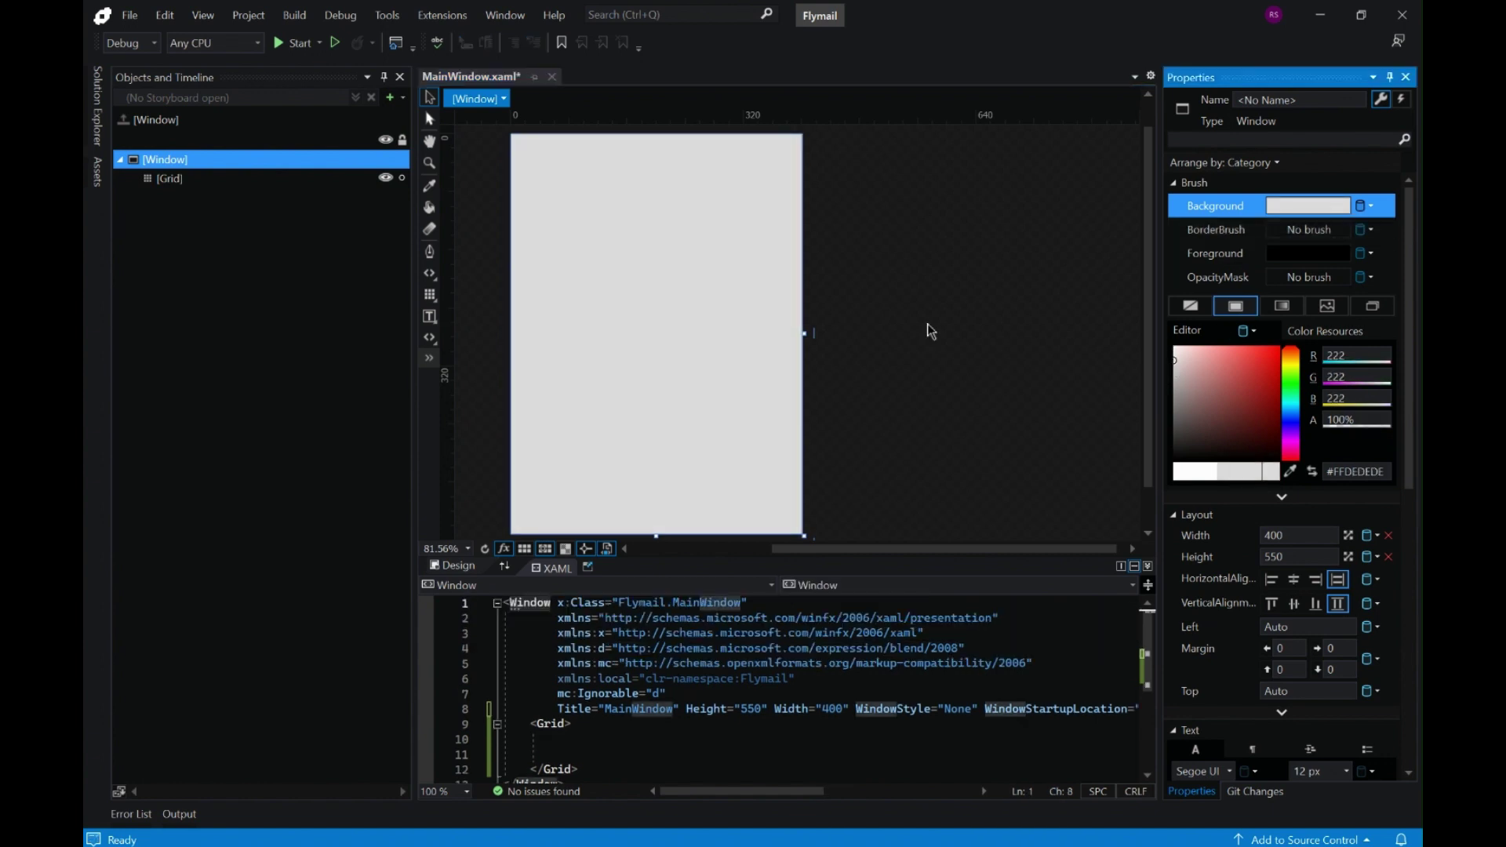
Draw a 400 by 210 rectangle in the grid, filling the card's lower part with a top margin of 340
click(186, 179)
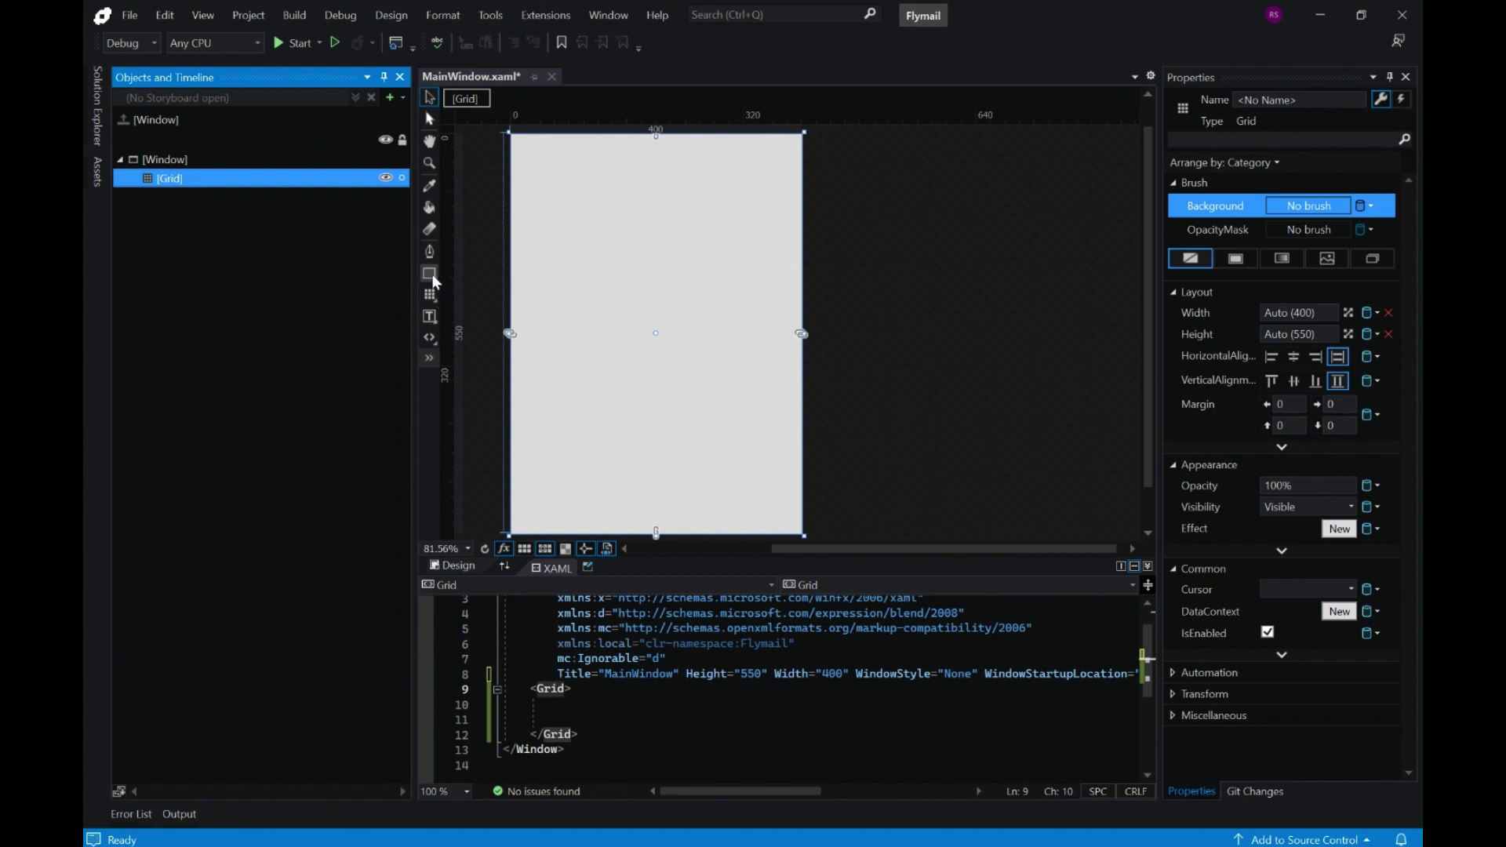
right_click(430, 295)
click(428, 274)
right_click(428, 273)
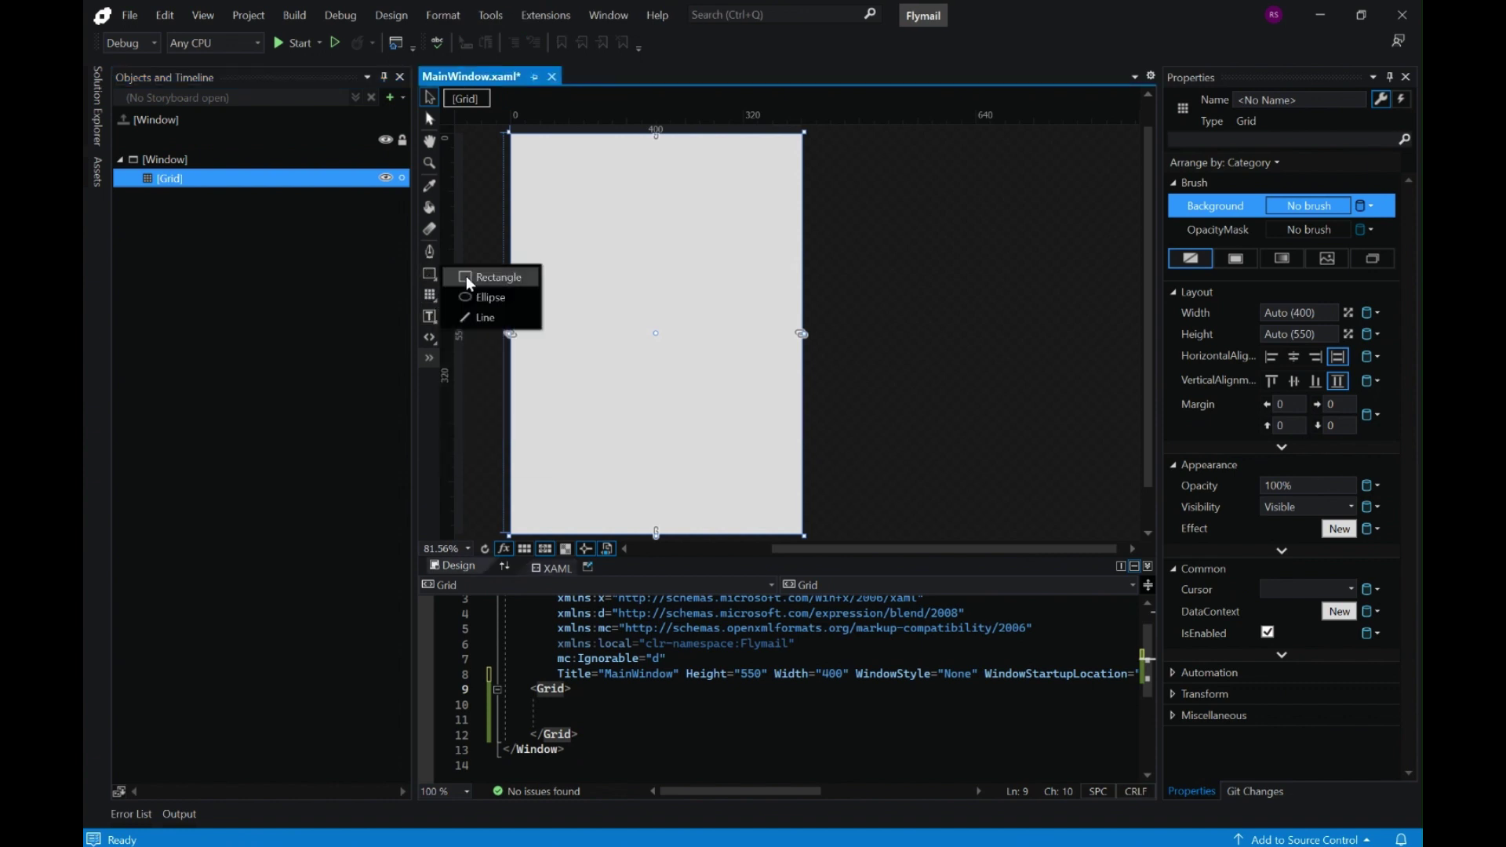
click(482, 275)
click(583, 298)
mouse_move(639, 346)
mouse_down()
mouse_move(555, 512)
mouse_move(676, 410)
mouse_move(800, 349)
mouse_move(808, 381)
mouse_up()
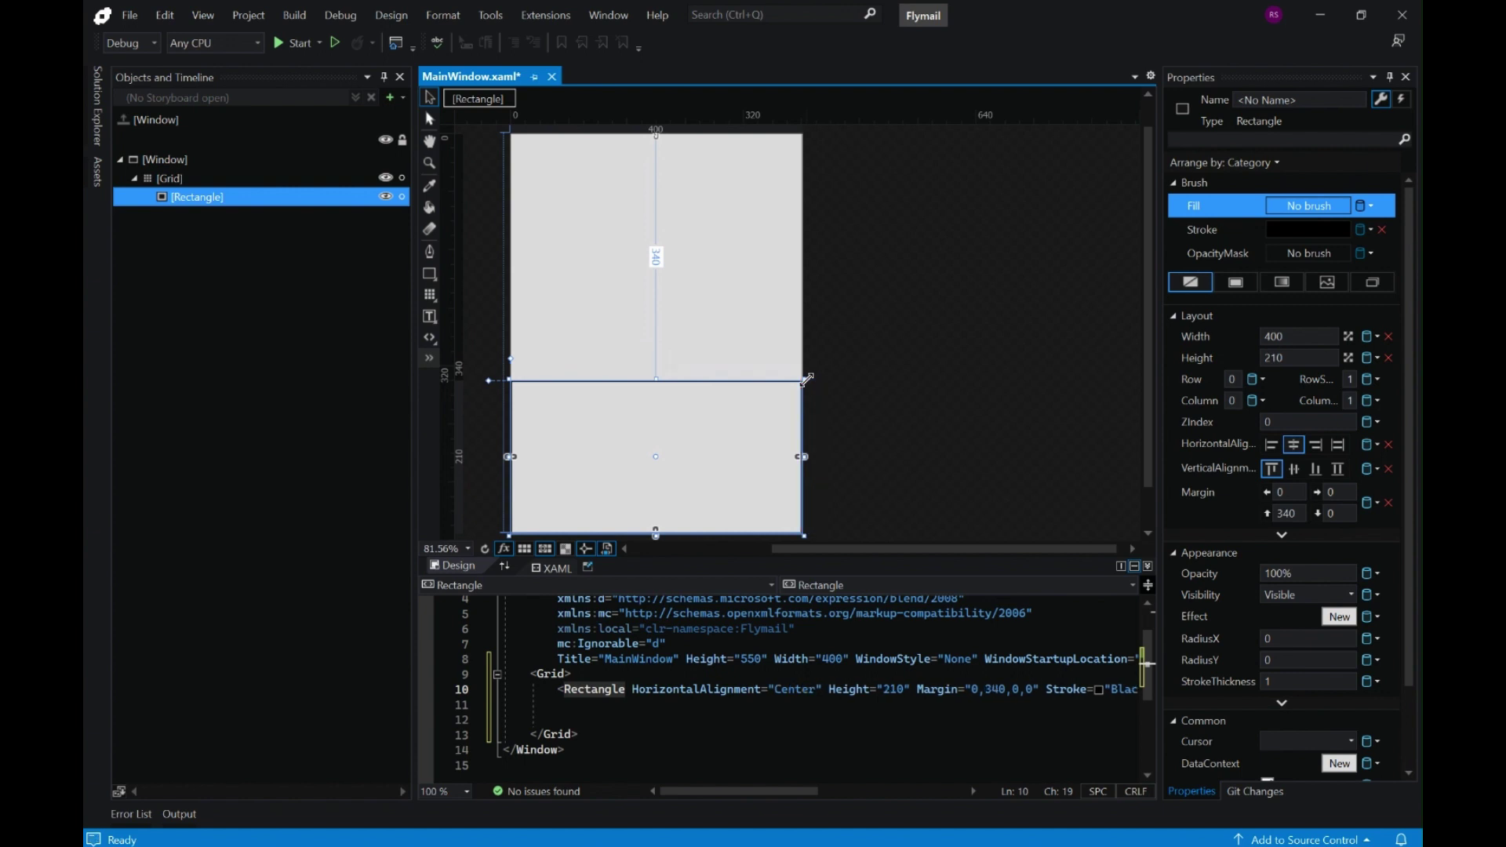
Remove the rectangle's stroke and fill it with solid white #FFFFFFFF
click(1208, 229)
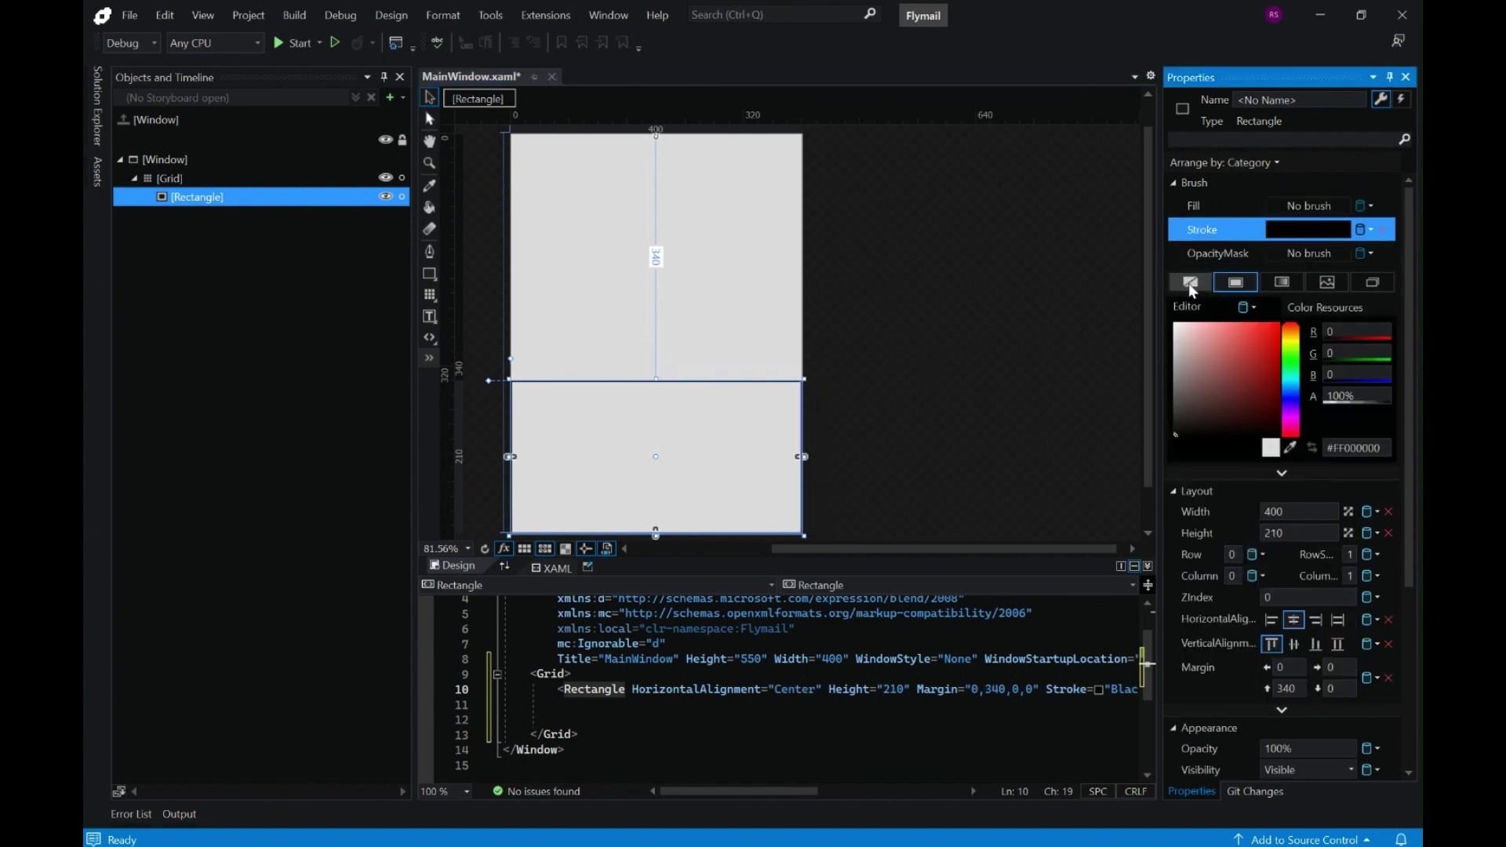
click(1190, 284)
click(1204, 211)
click(1232, 284)
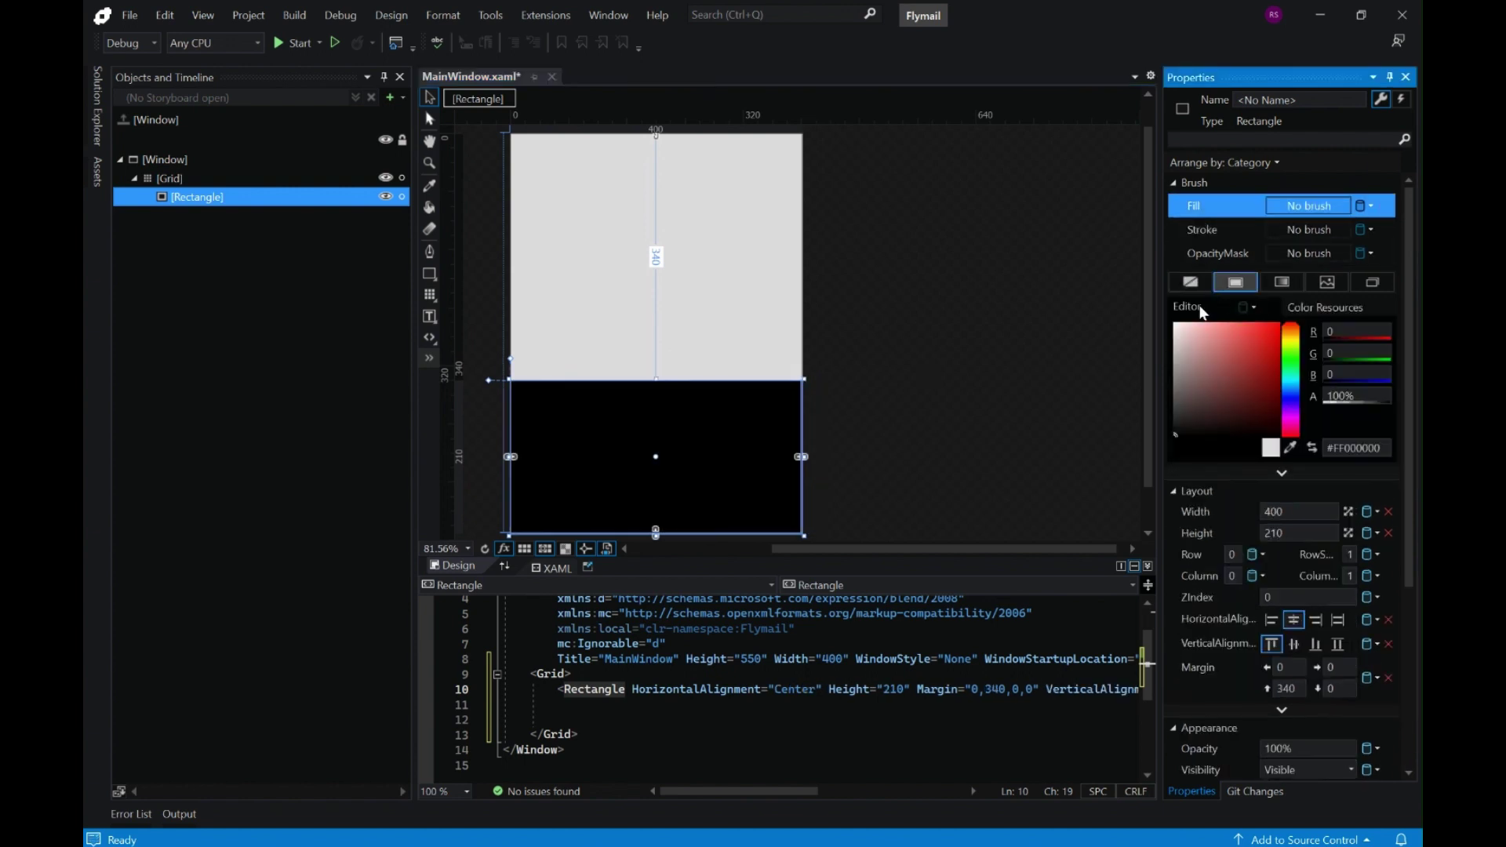
click(1177, 325)
click(963, 323)
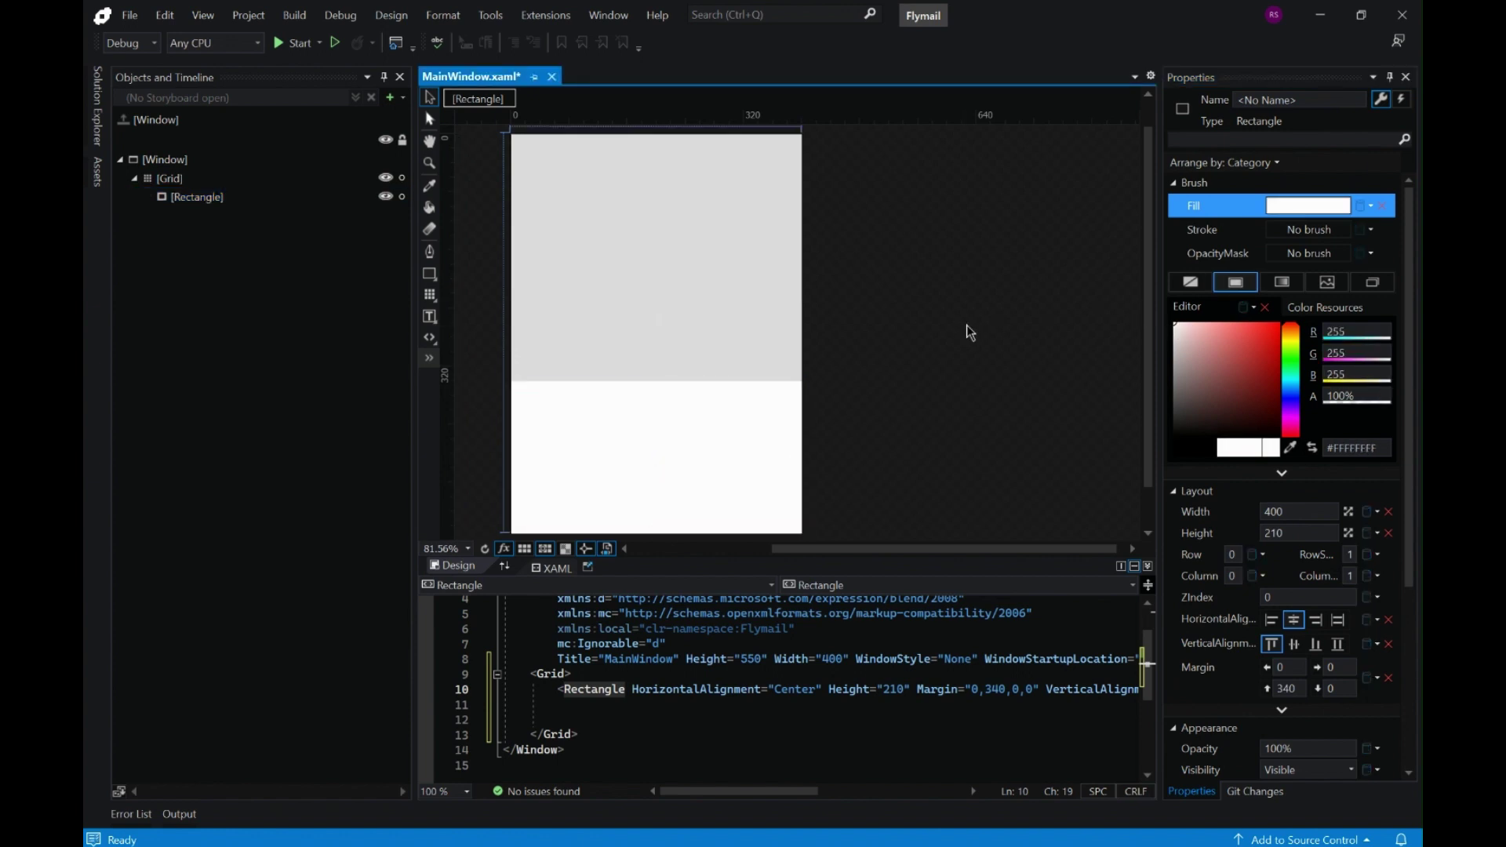
Draw a 140 by 140 circle in the grid, centred horizontally on the grey area with a top margin of 90
click(229, 180)
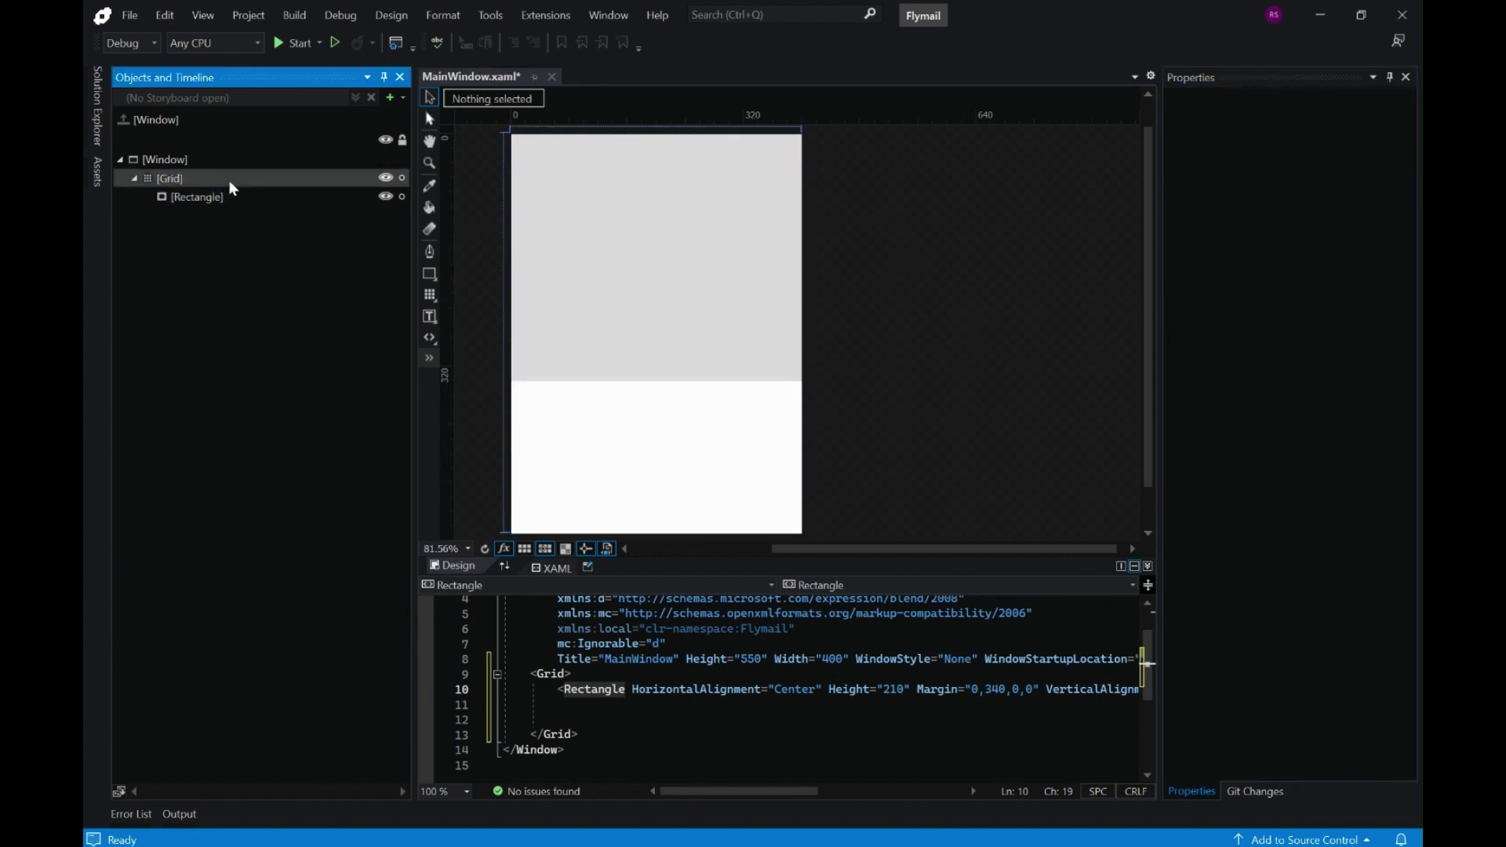
click(435, 275)
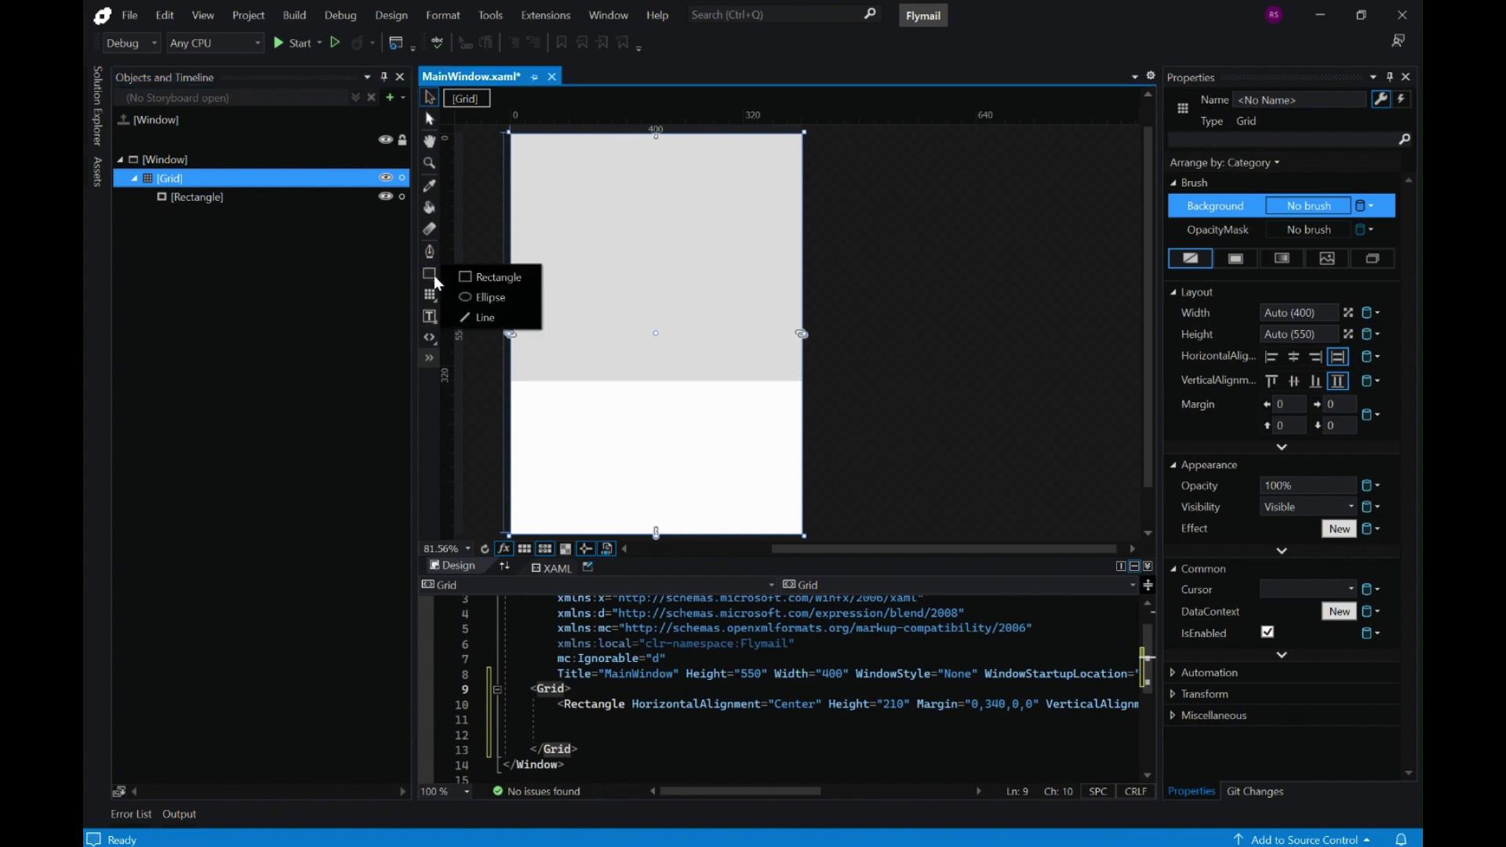
click(485, 299)
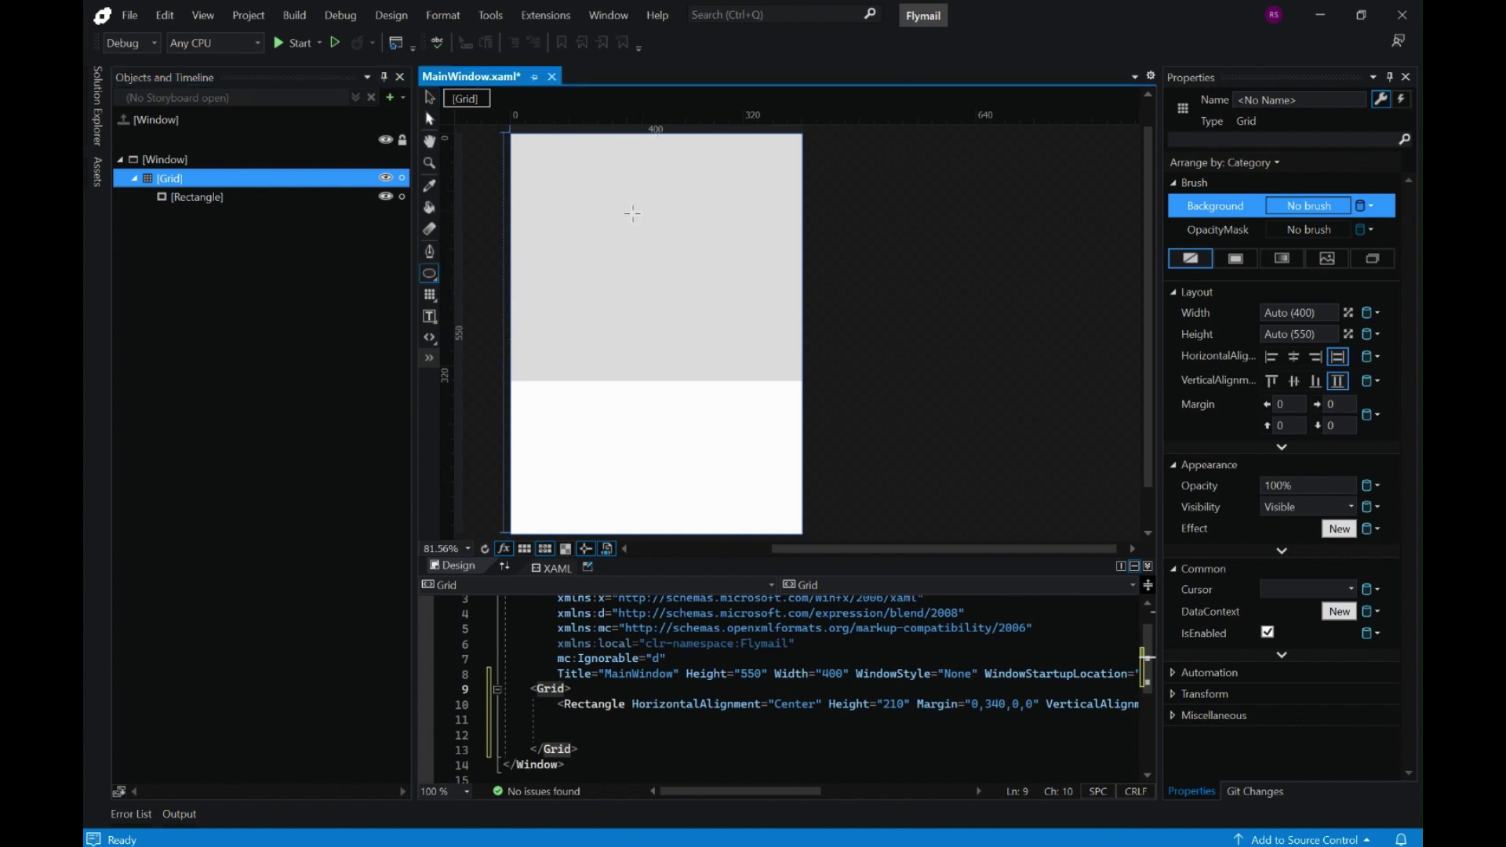
drag(633, 213, 734, 312)
drag(699, 255, 671, 255)
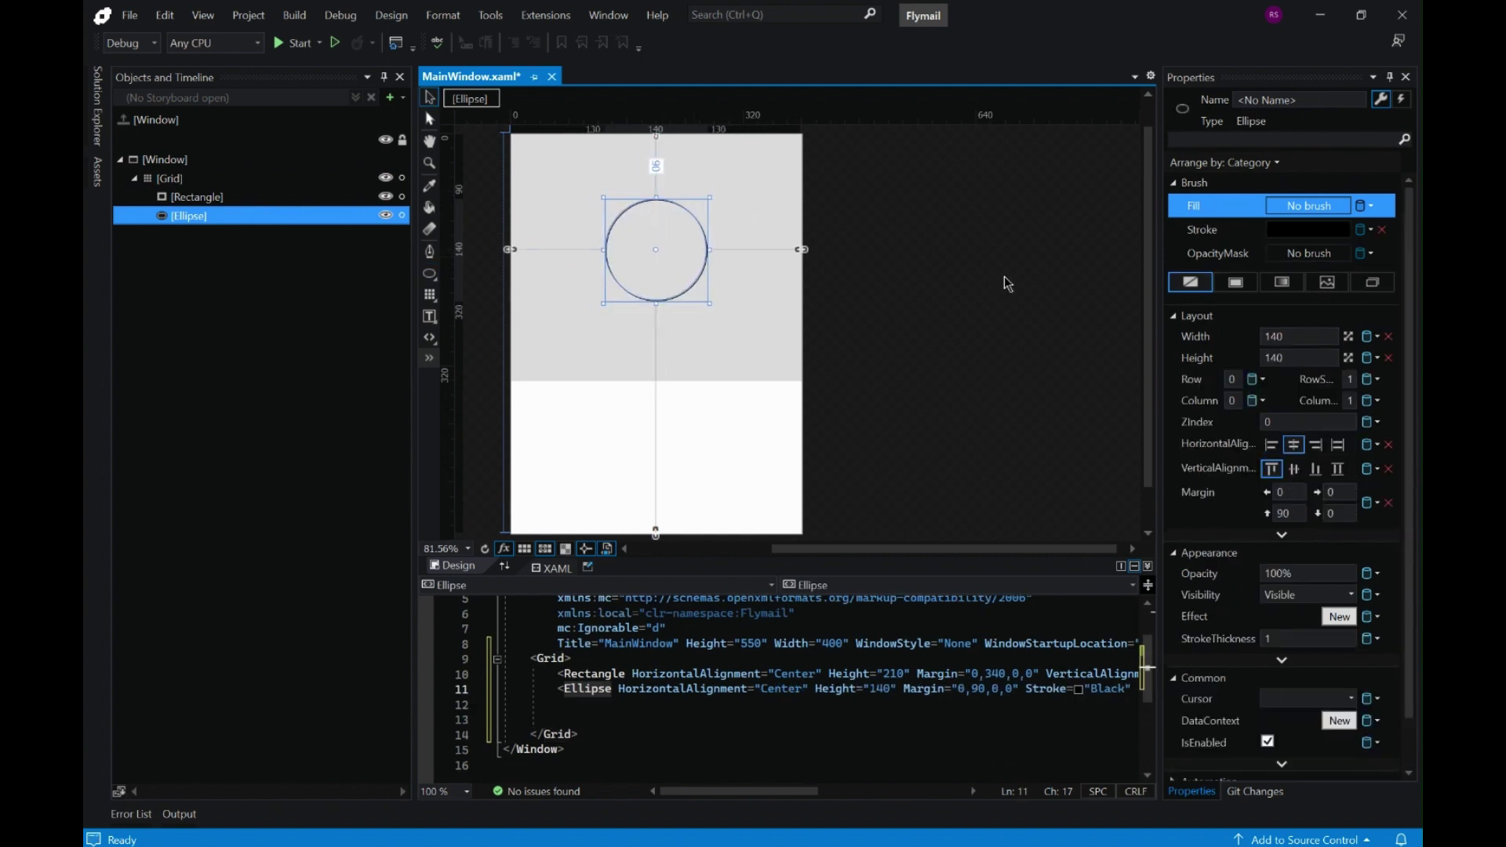
Remove the circle's stroke and fill it with the image Picsart_23-08-23_01-02-11-506.jpg from the Downloads folder
click(1209, 232)
click(1200, 282)
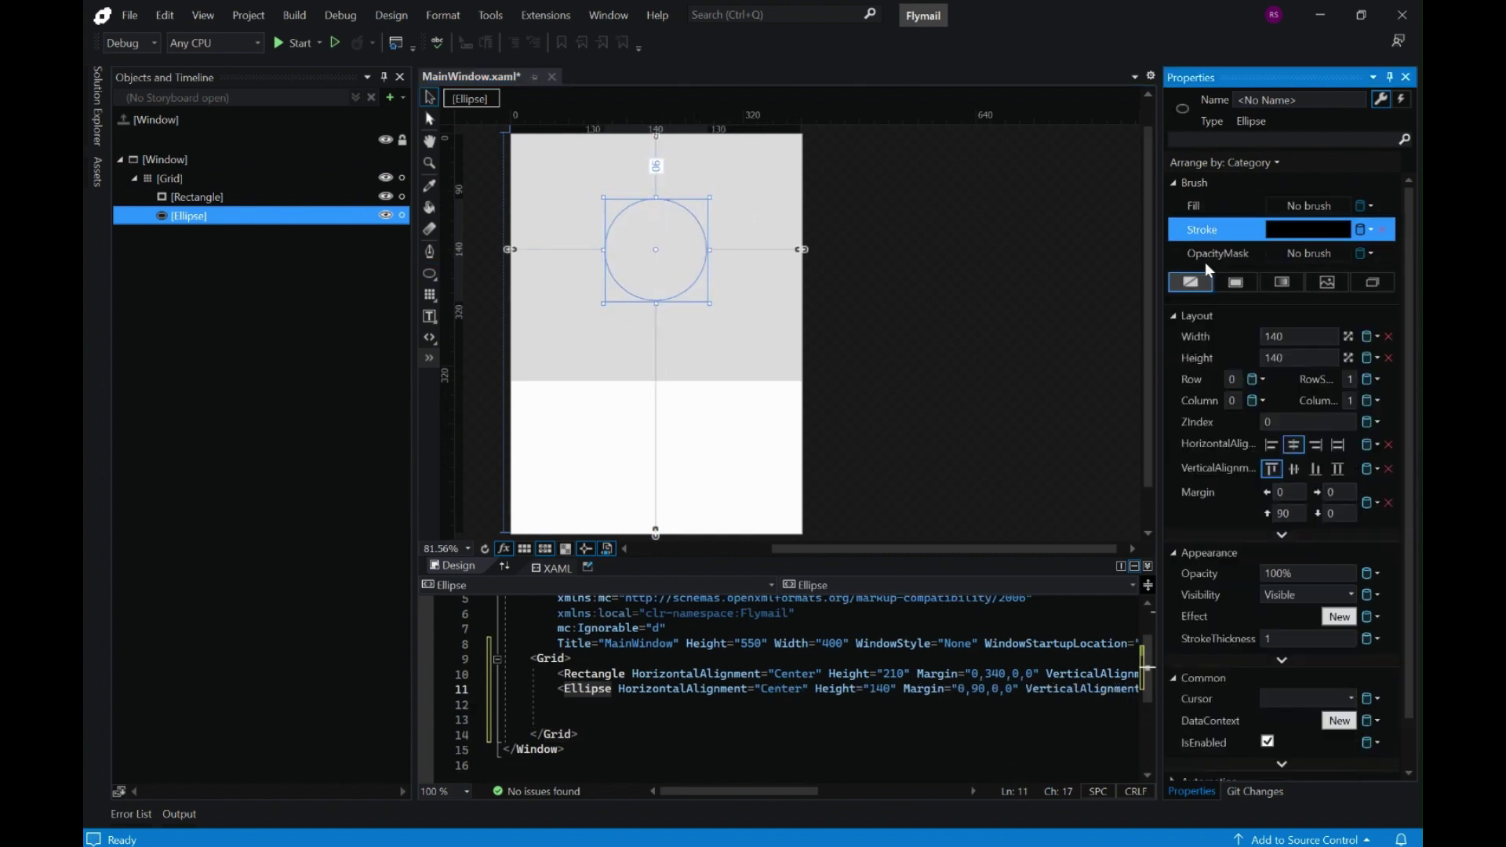
click(1206, 208)
click(1334, 286)
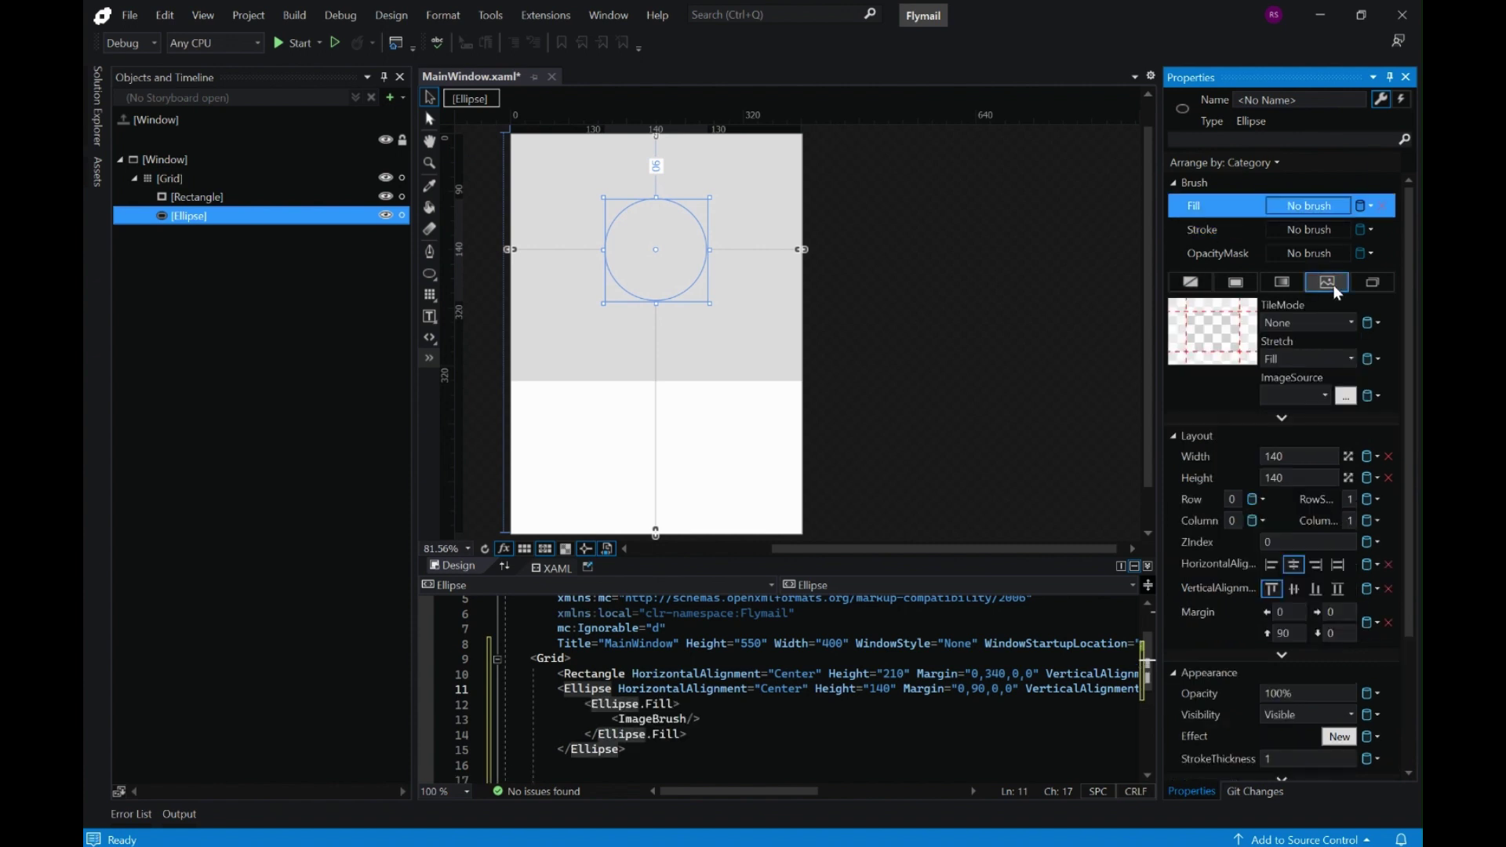
click(1345, 395)
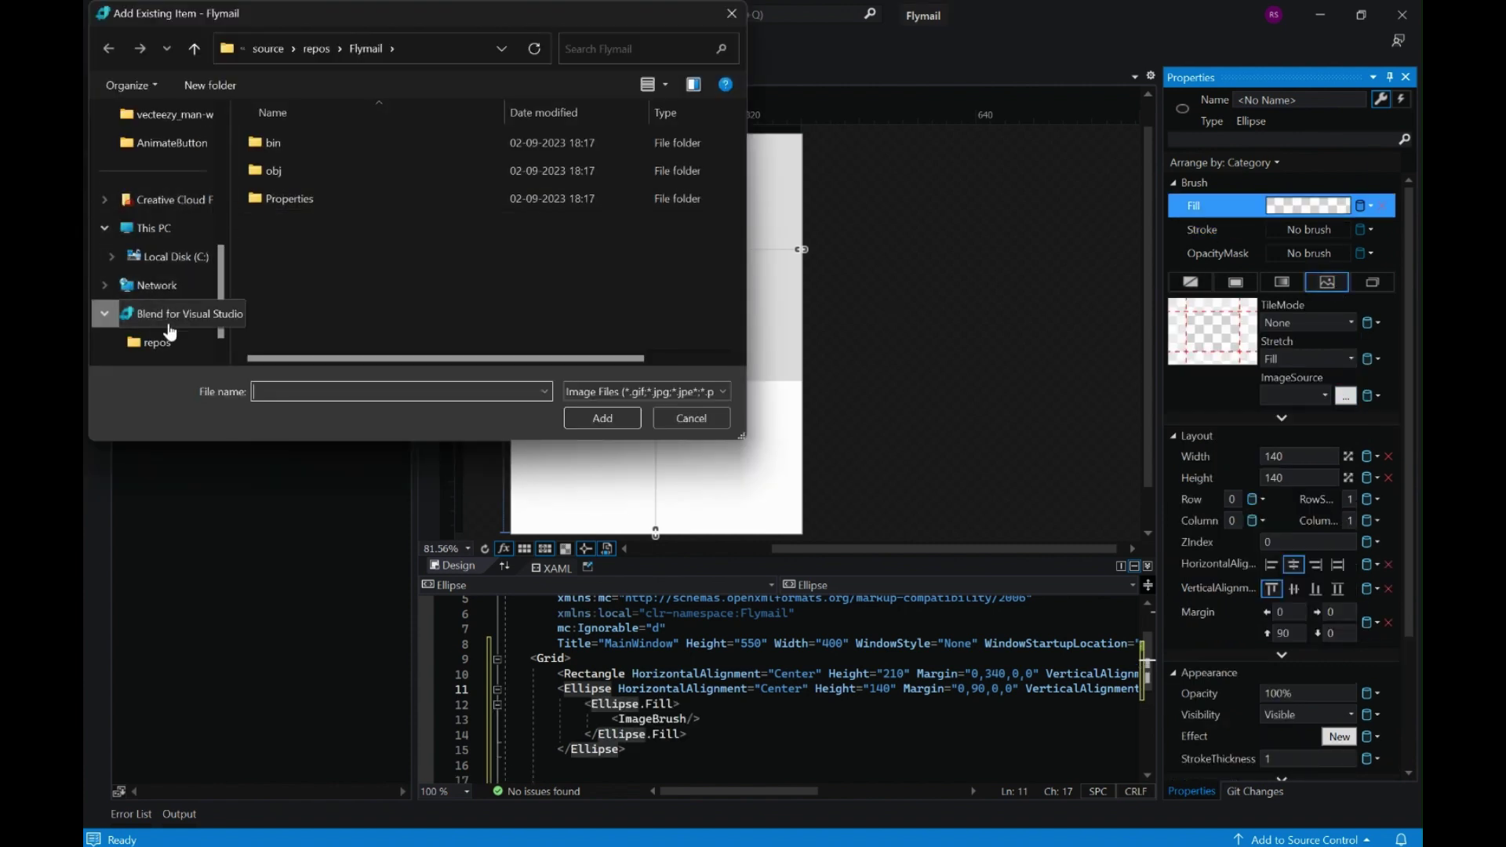
scroll(177, 227, up, 5)
click(196, 259)
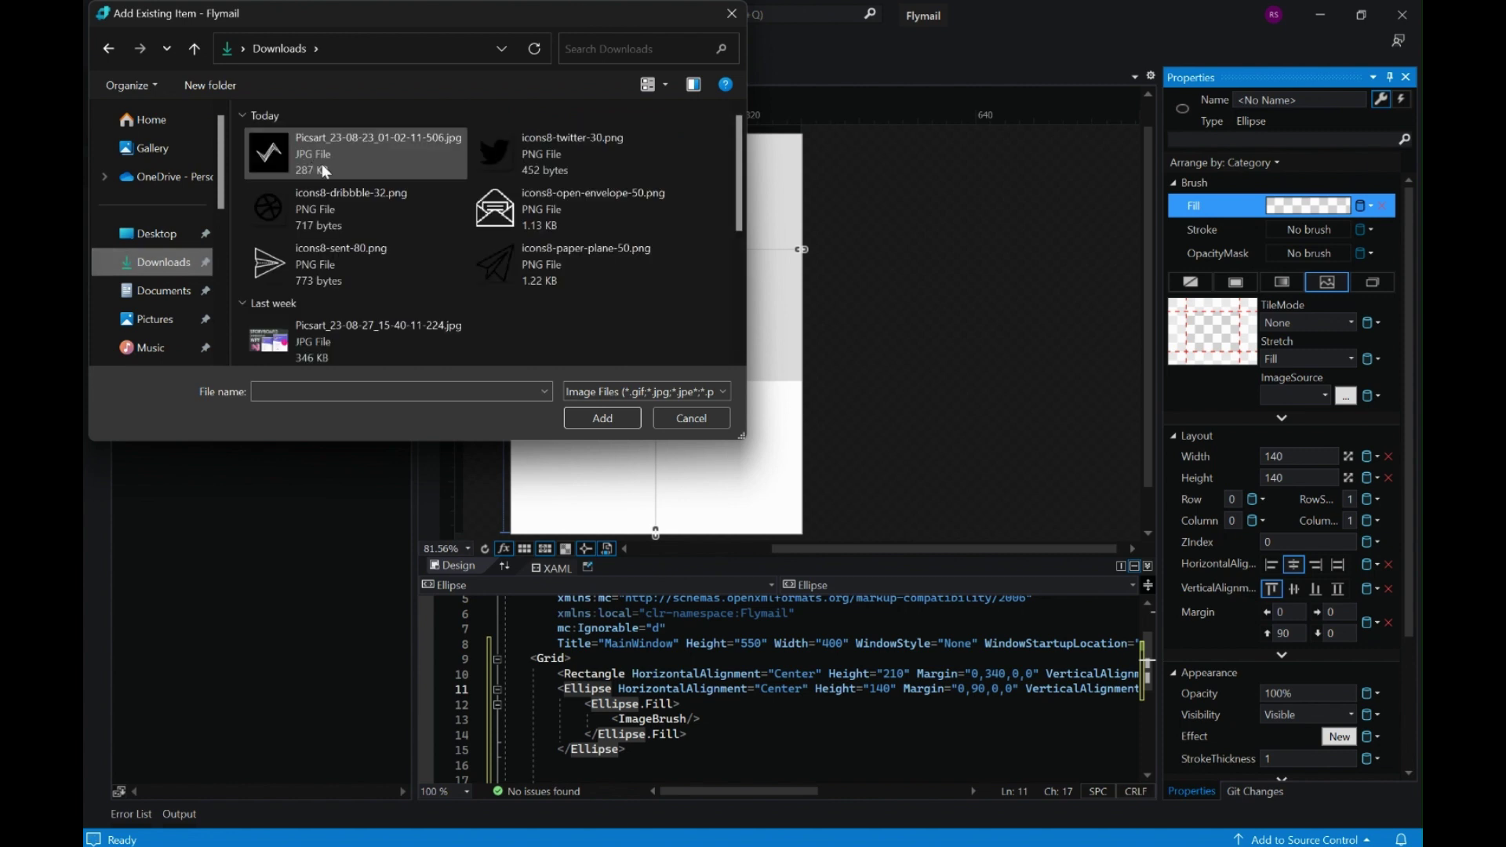
double_click(259, 145)
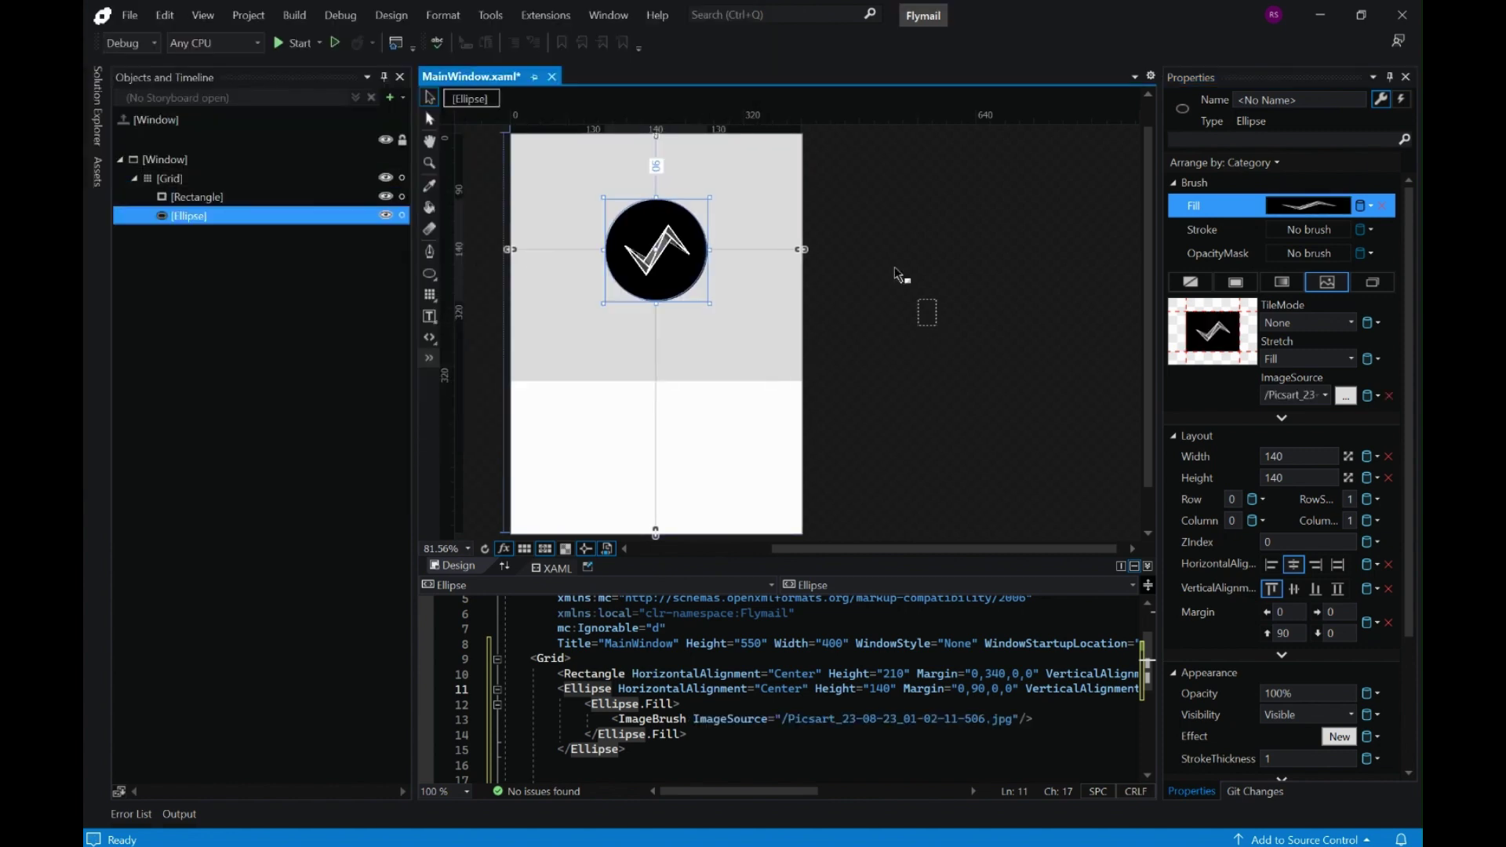
click(887, 295)
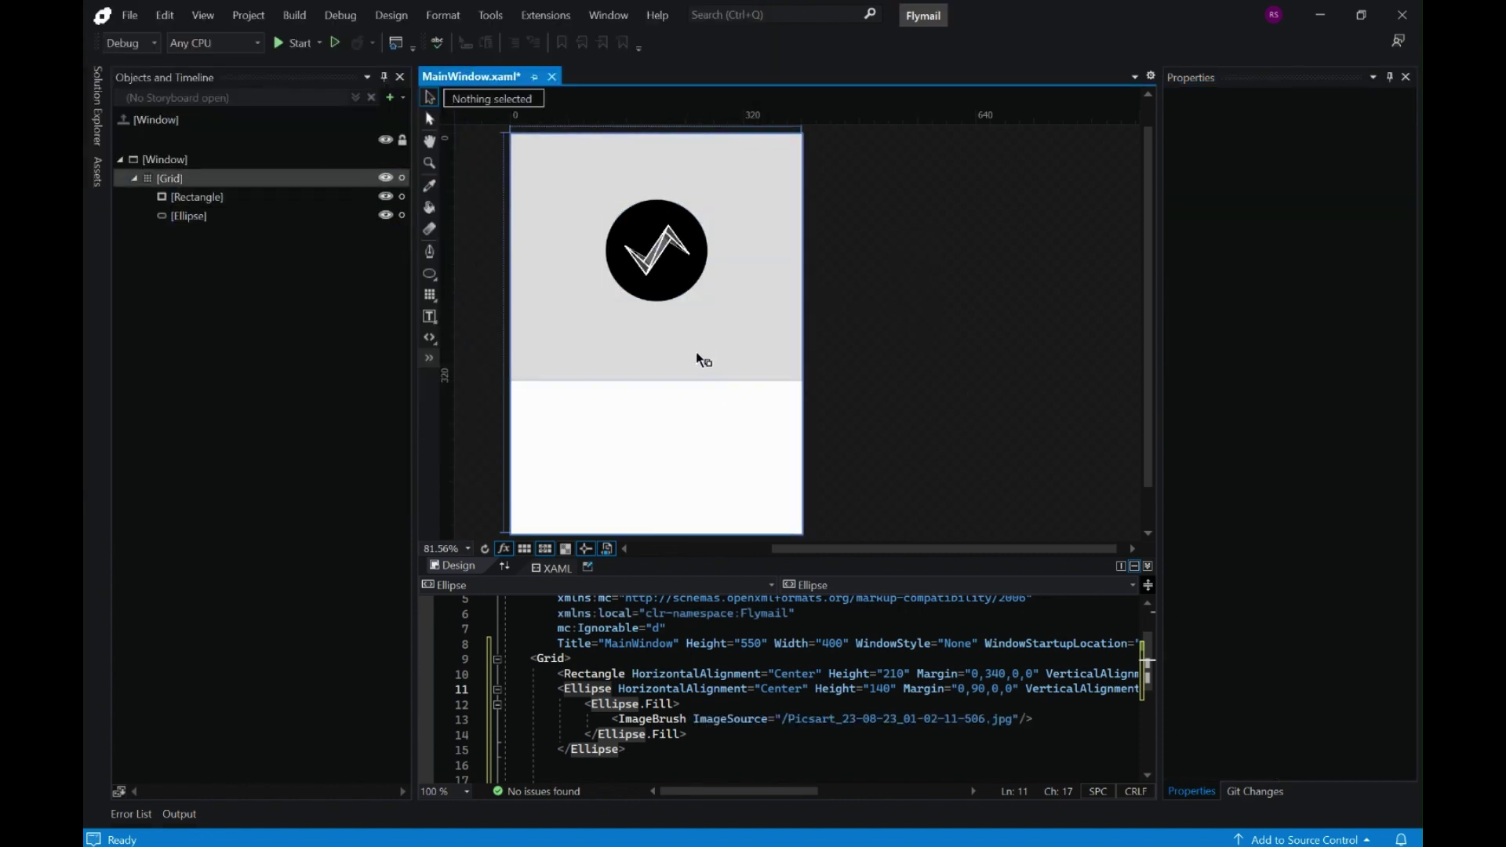
Add a 170 by 55 text block centred in the white area with a top margin of 390, containing the profile's full name
scroll(891, 367, down, 2)
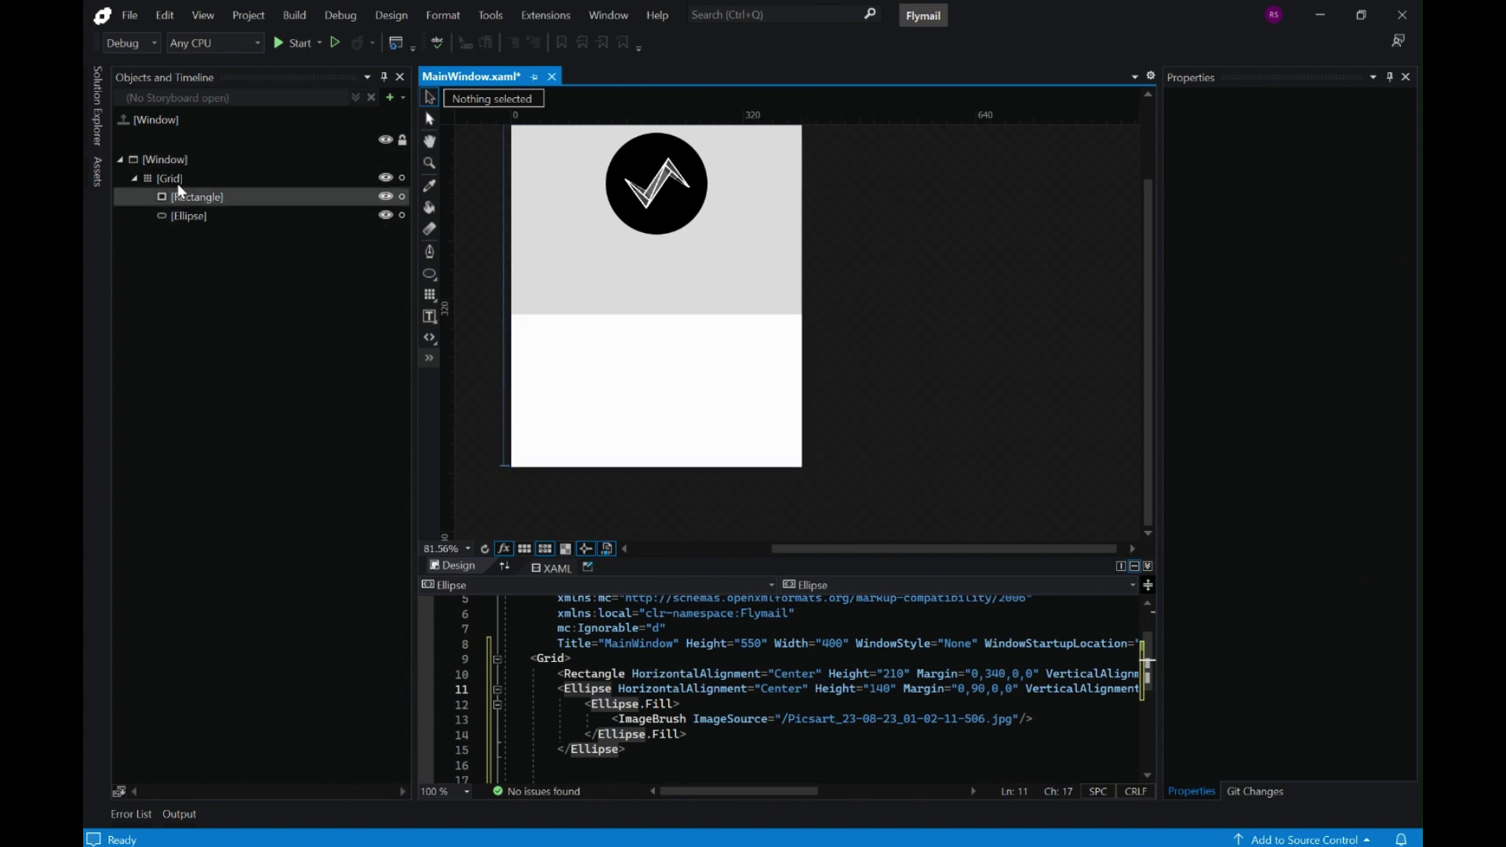
click(431, 320)
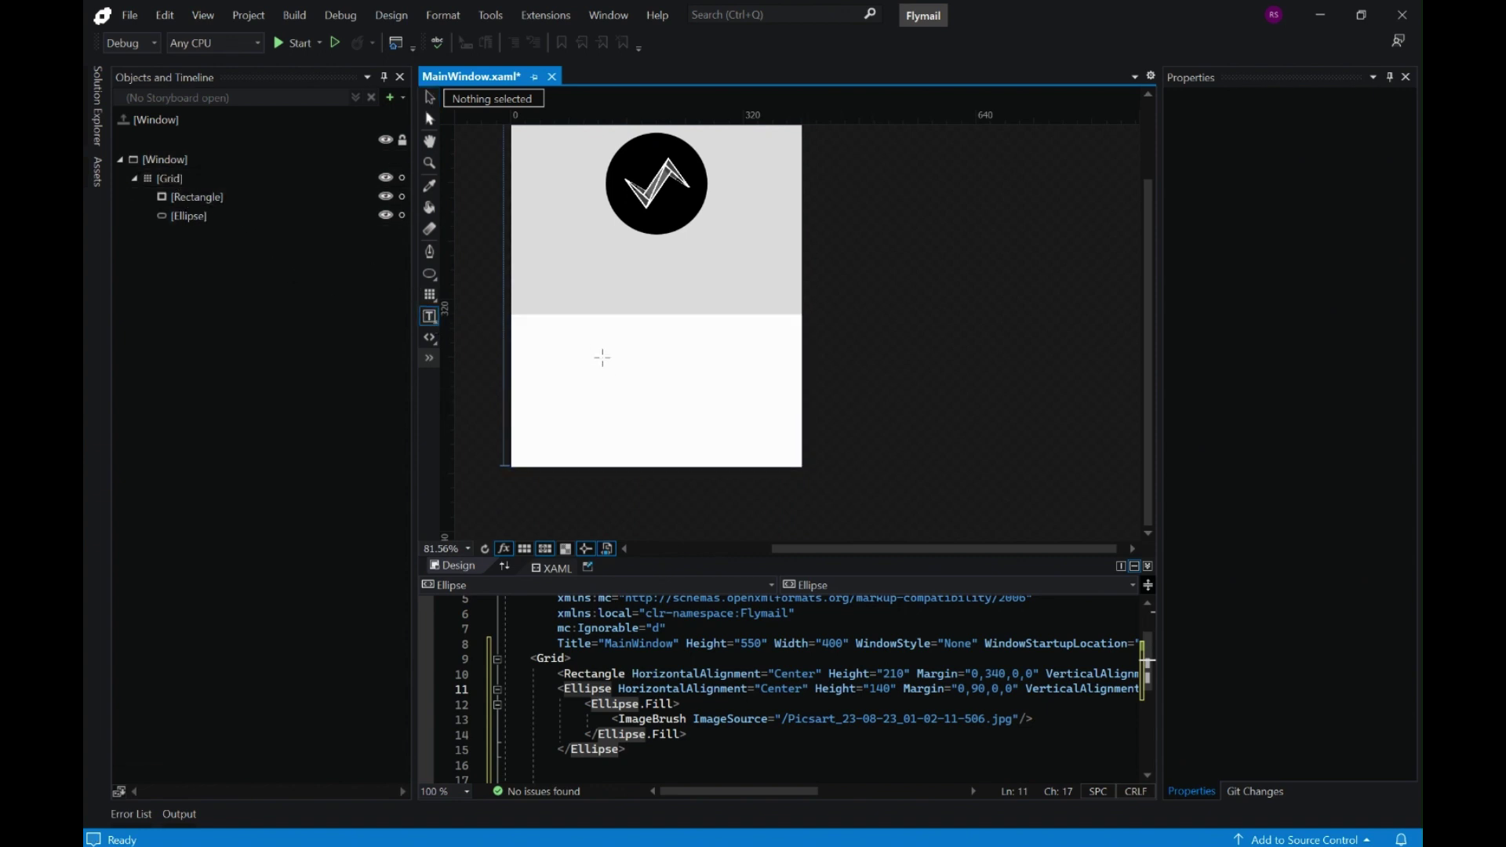
mouse_move(594, 350)
mouse_down()
mouse_move(780, 414)
mouse_move(718, 390)
mouse_up()
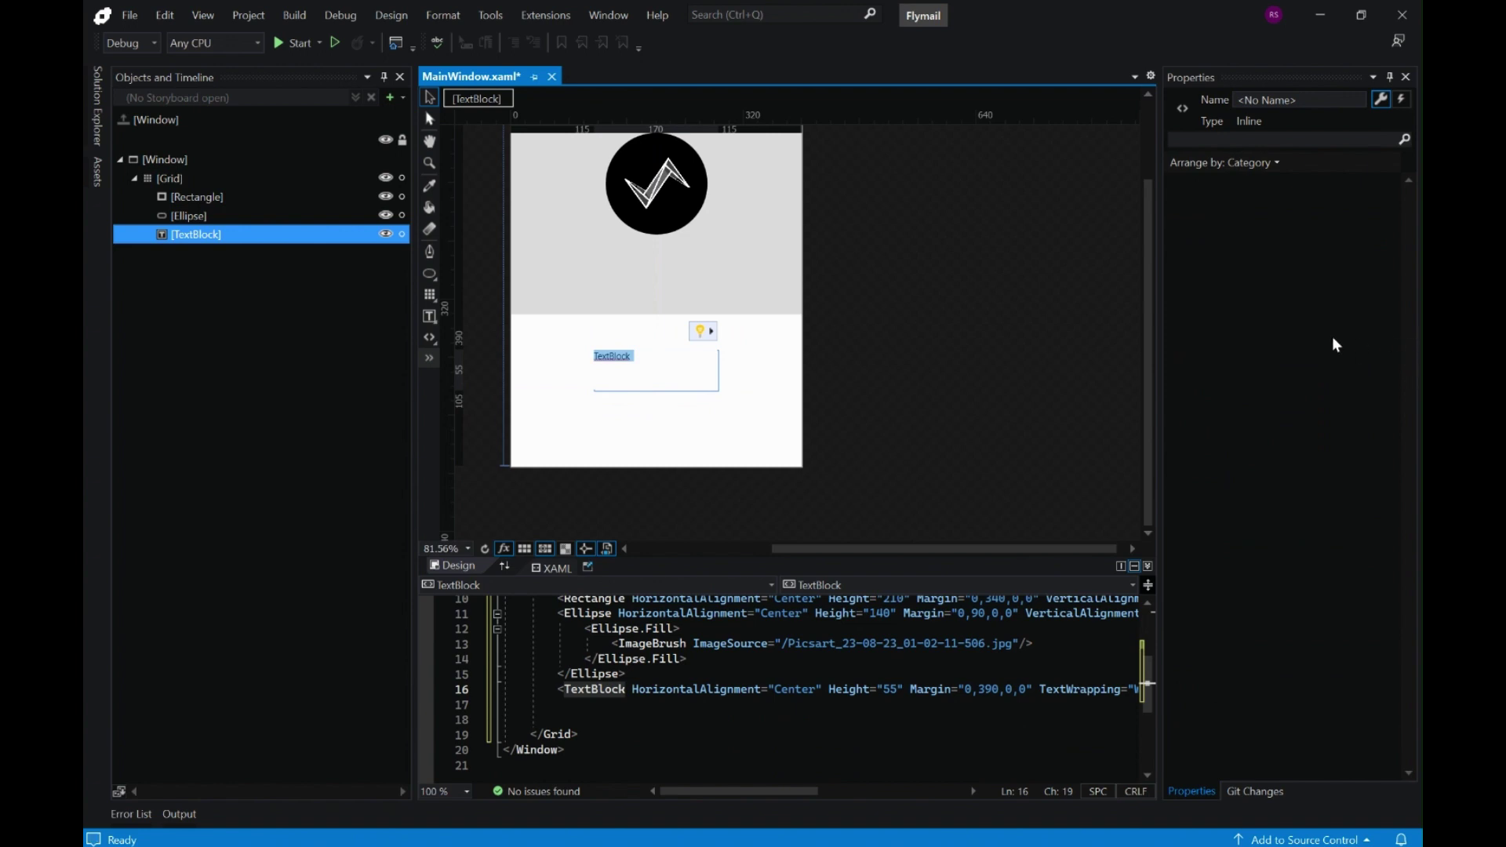
drag(663, 357, 594, 354)
key(BackSpace)
click(944, 388)
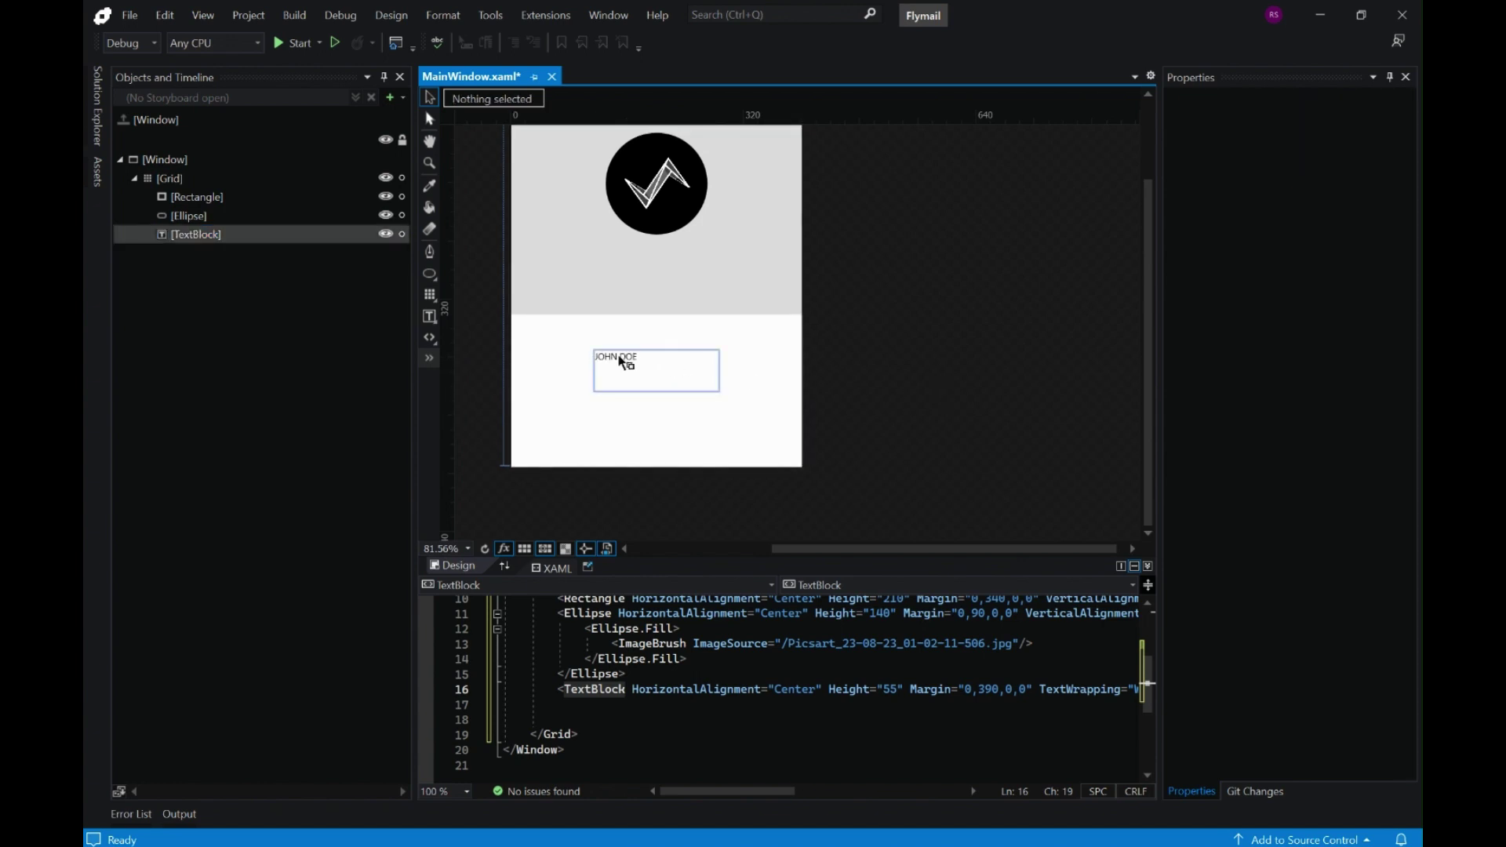
Centre-align the text in the name text block and set its font size to 24 px
click(622, 355)
scroll(1403, 353, down, 3)
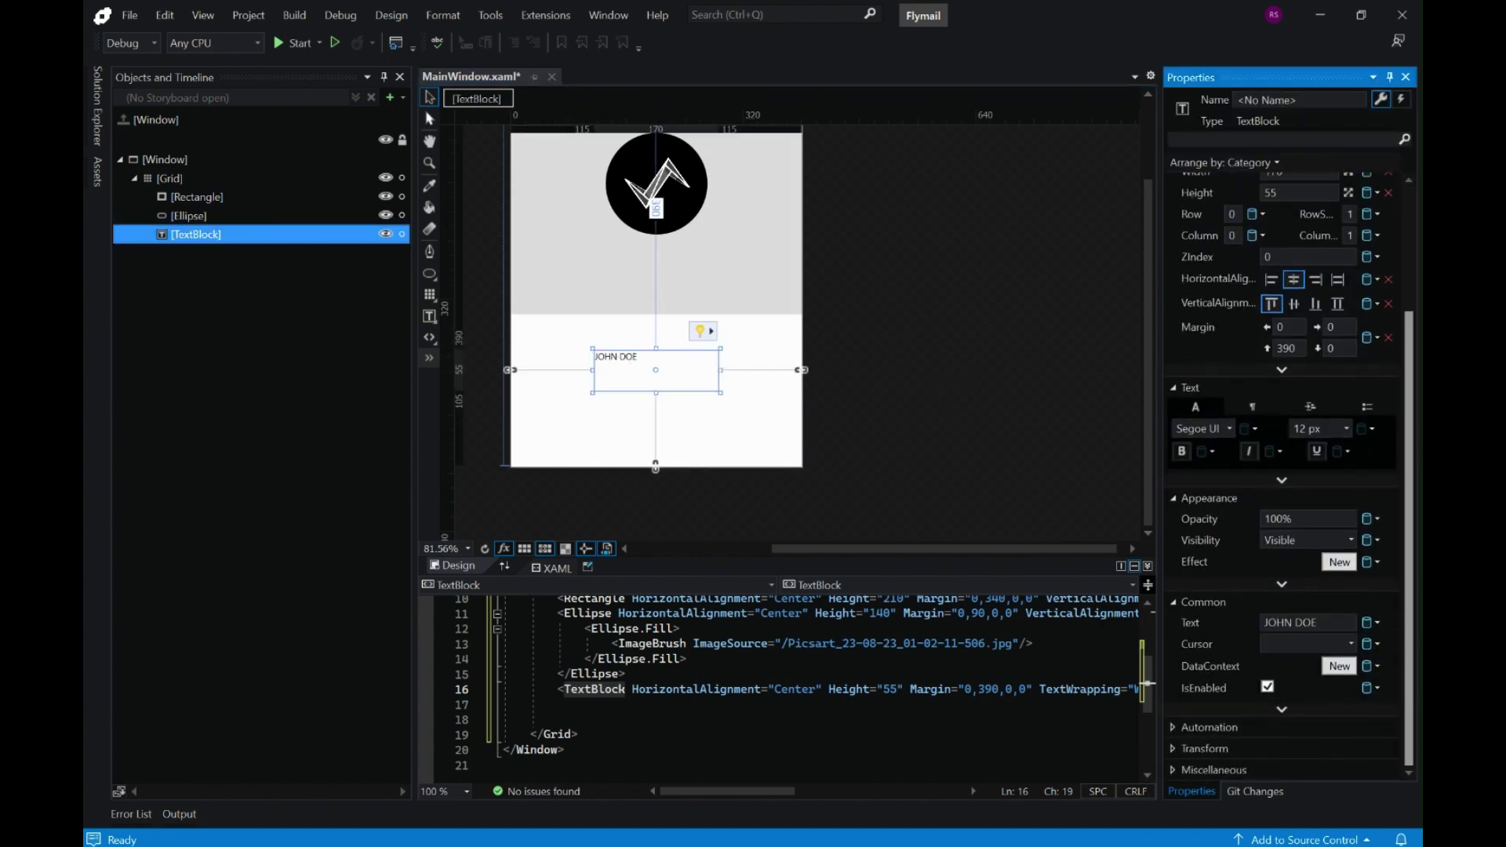
click(1253, 412)
click(1347, 458)
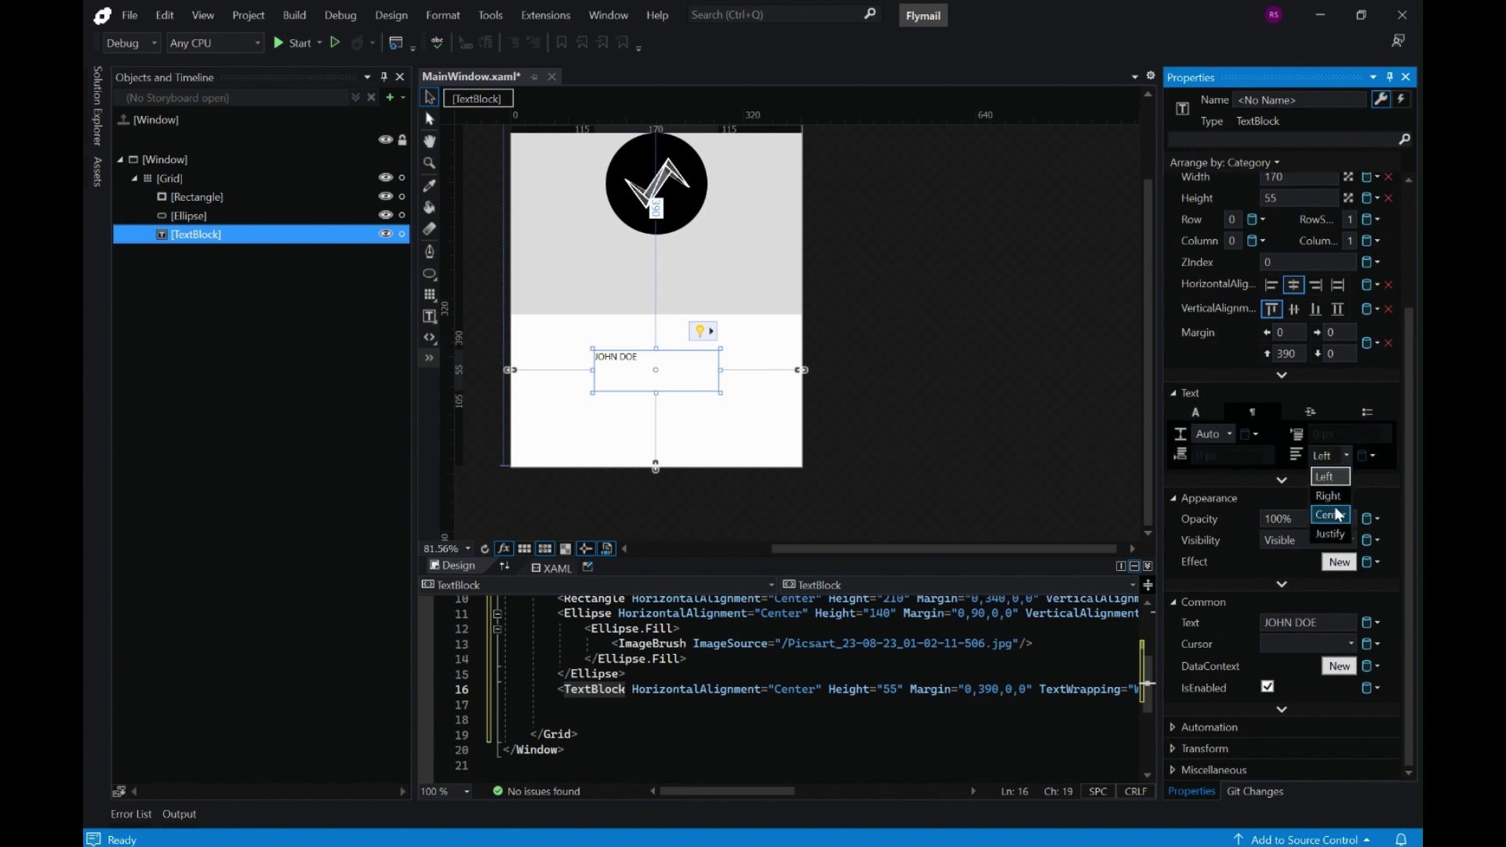
click(1326, 494)
click(1202, 412)
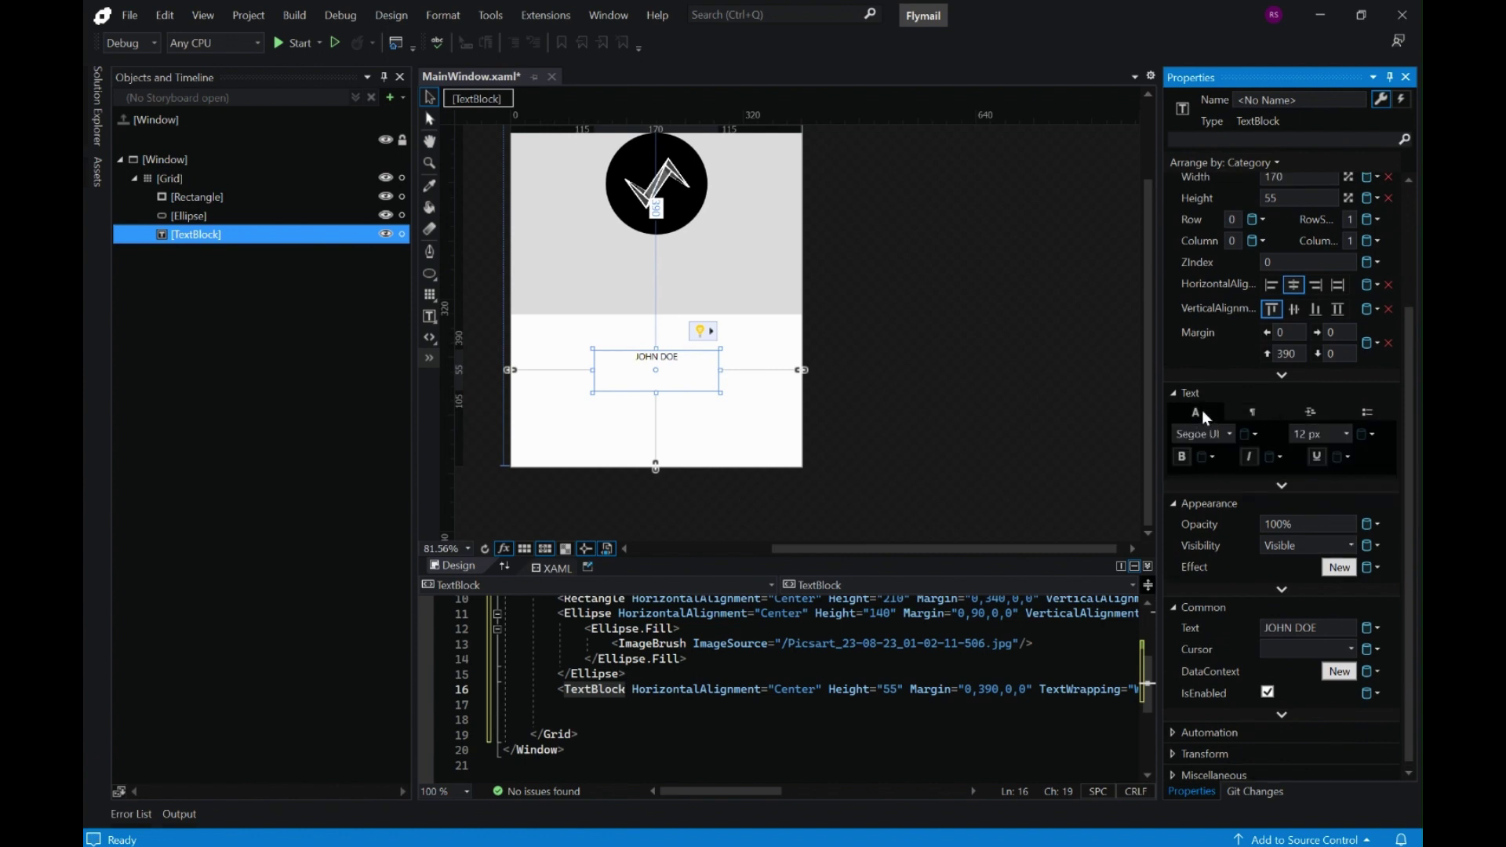
click(1349, 437)
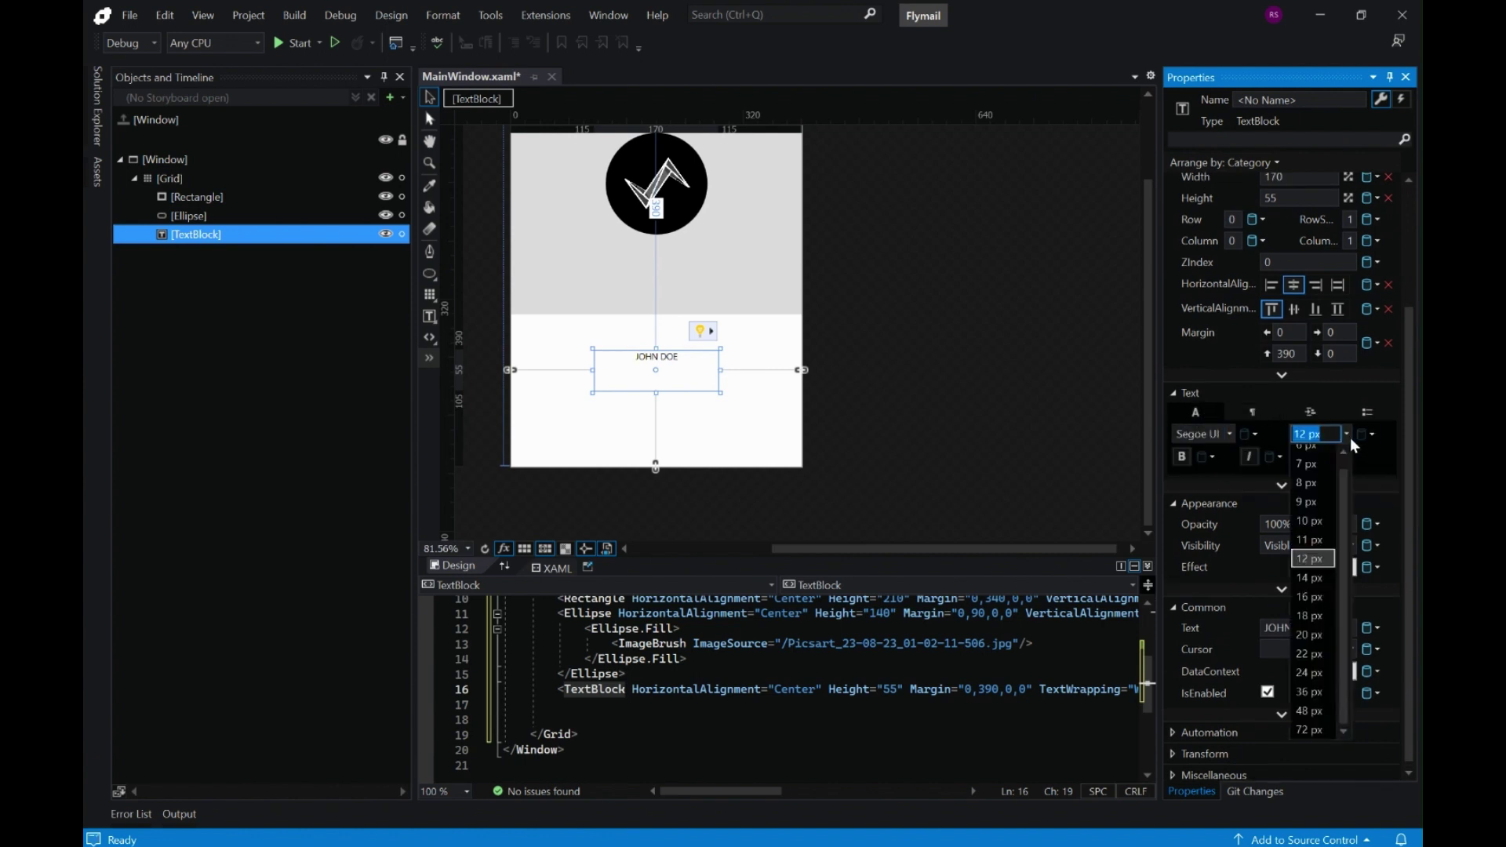
click(1307, 692)
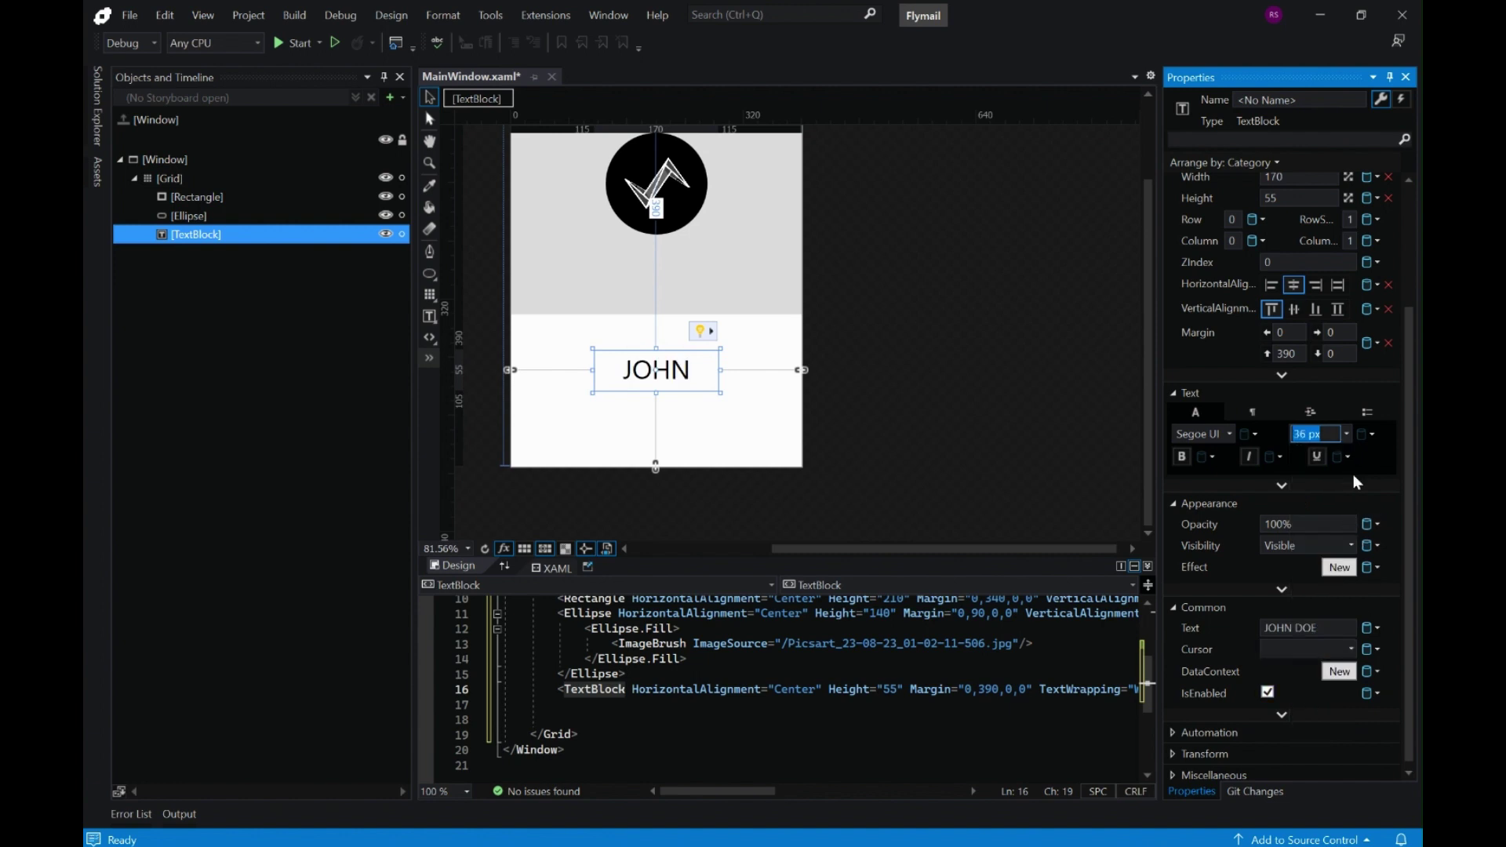
click(1347, 436)
click(1317, 674)
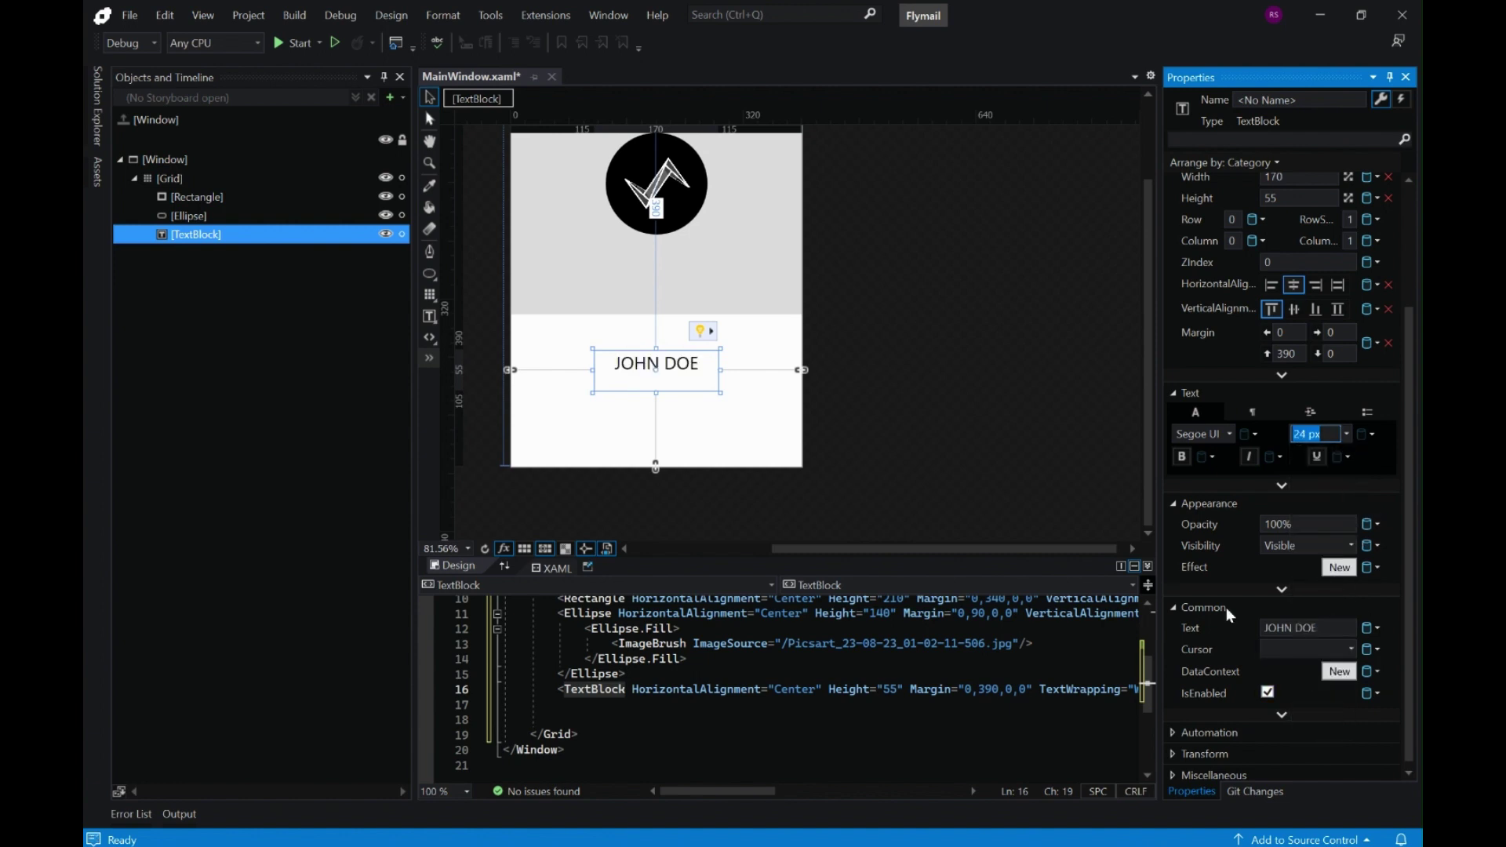
click(959, 436)
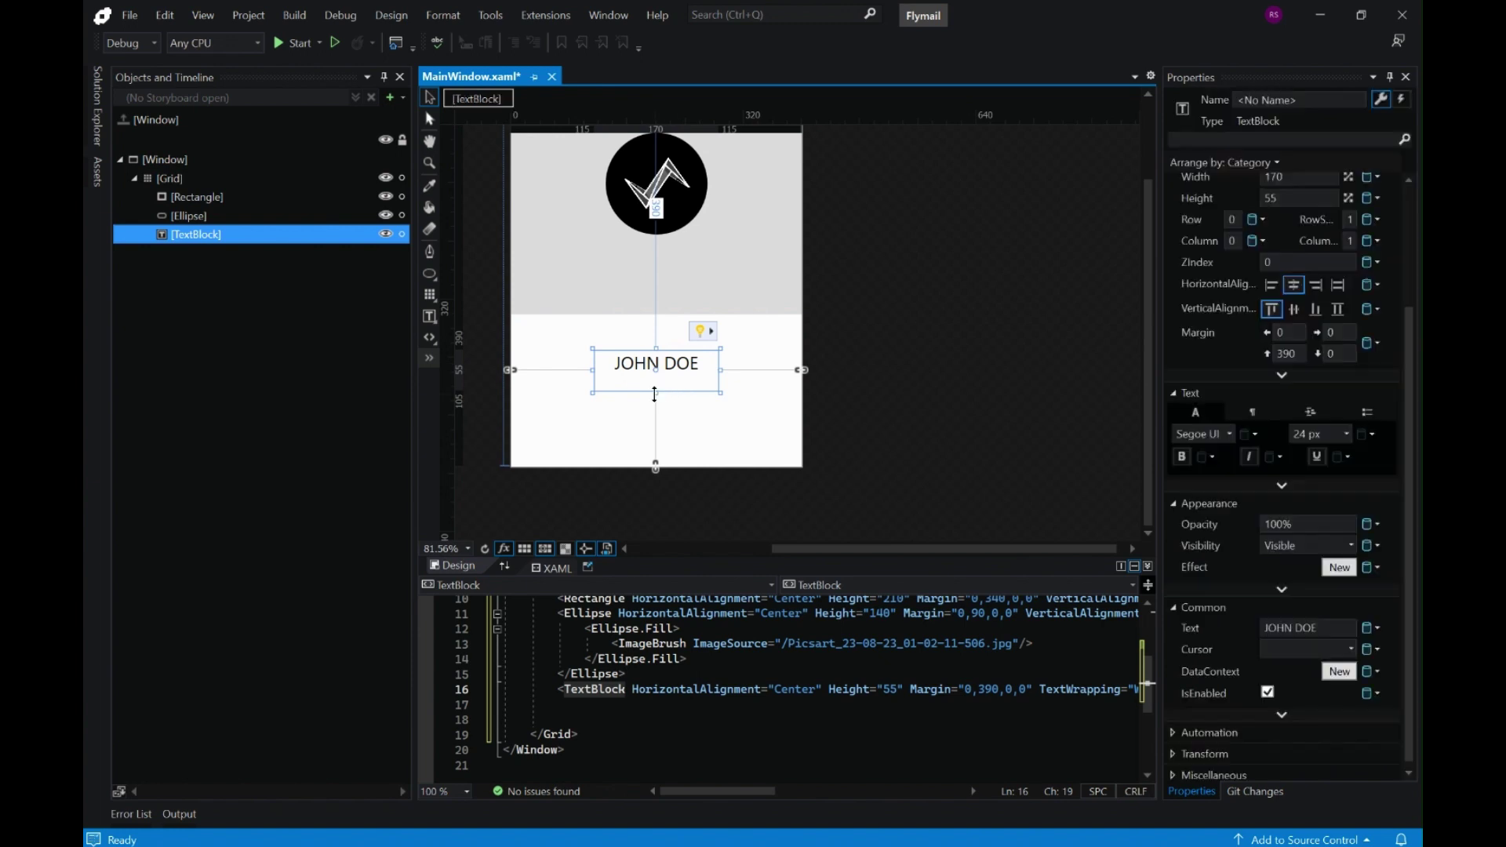
Reduce the name text block's height to 30 and duplicate it below at a top margin of 422 with the text Germany
mouse_move(656, 392)
mouse_down()
mouse_move(658, 375)
mouse_move(679, 394)
mouse_up()
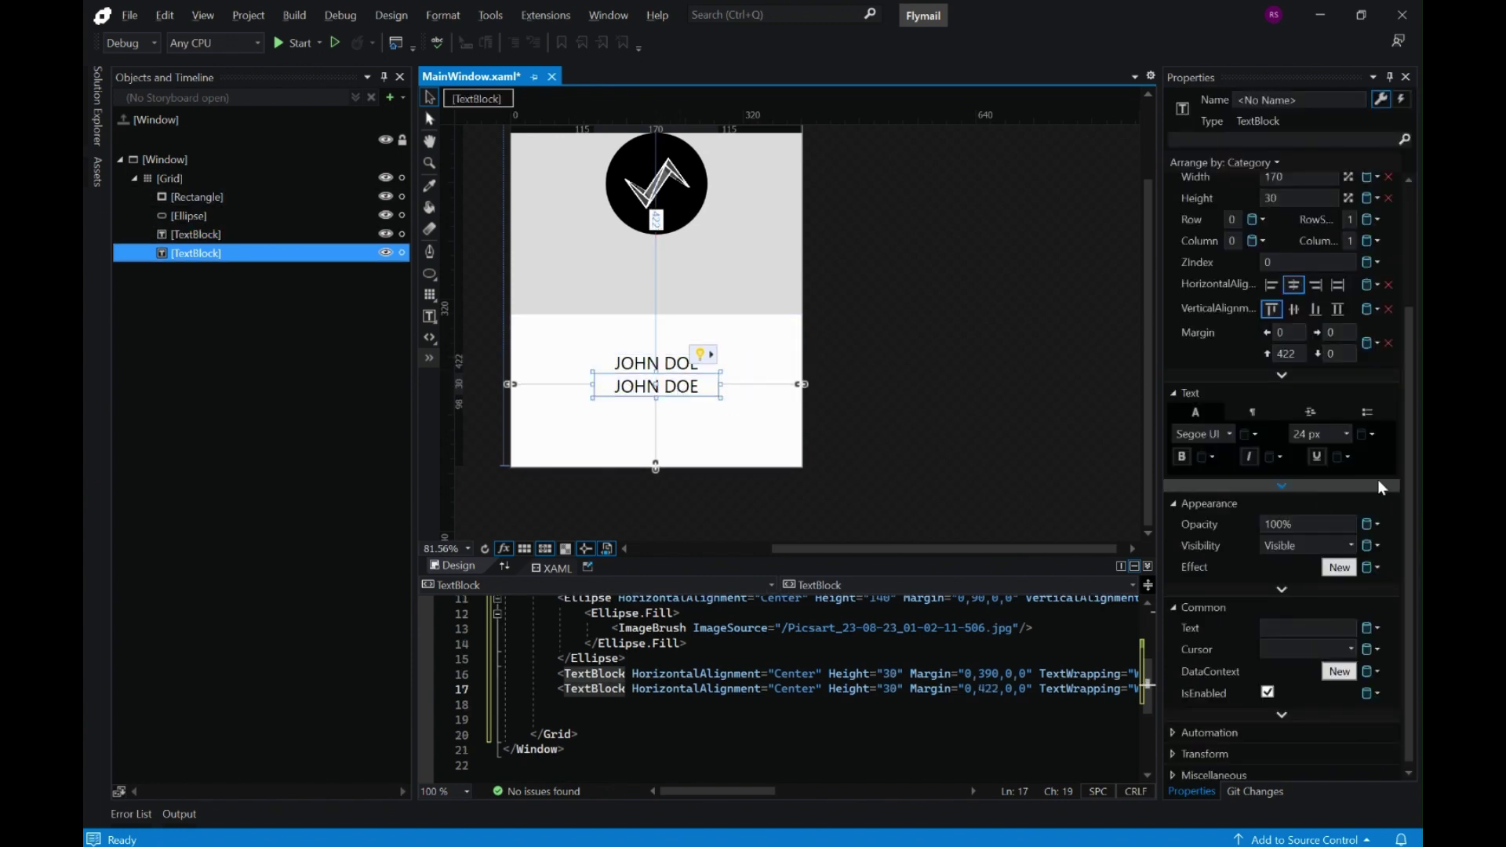
click(1314, 628)
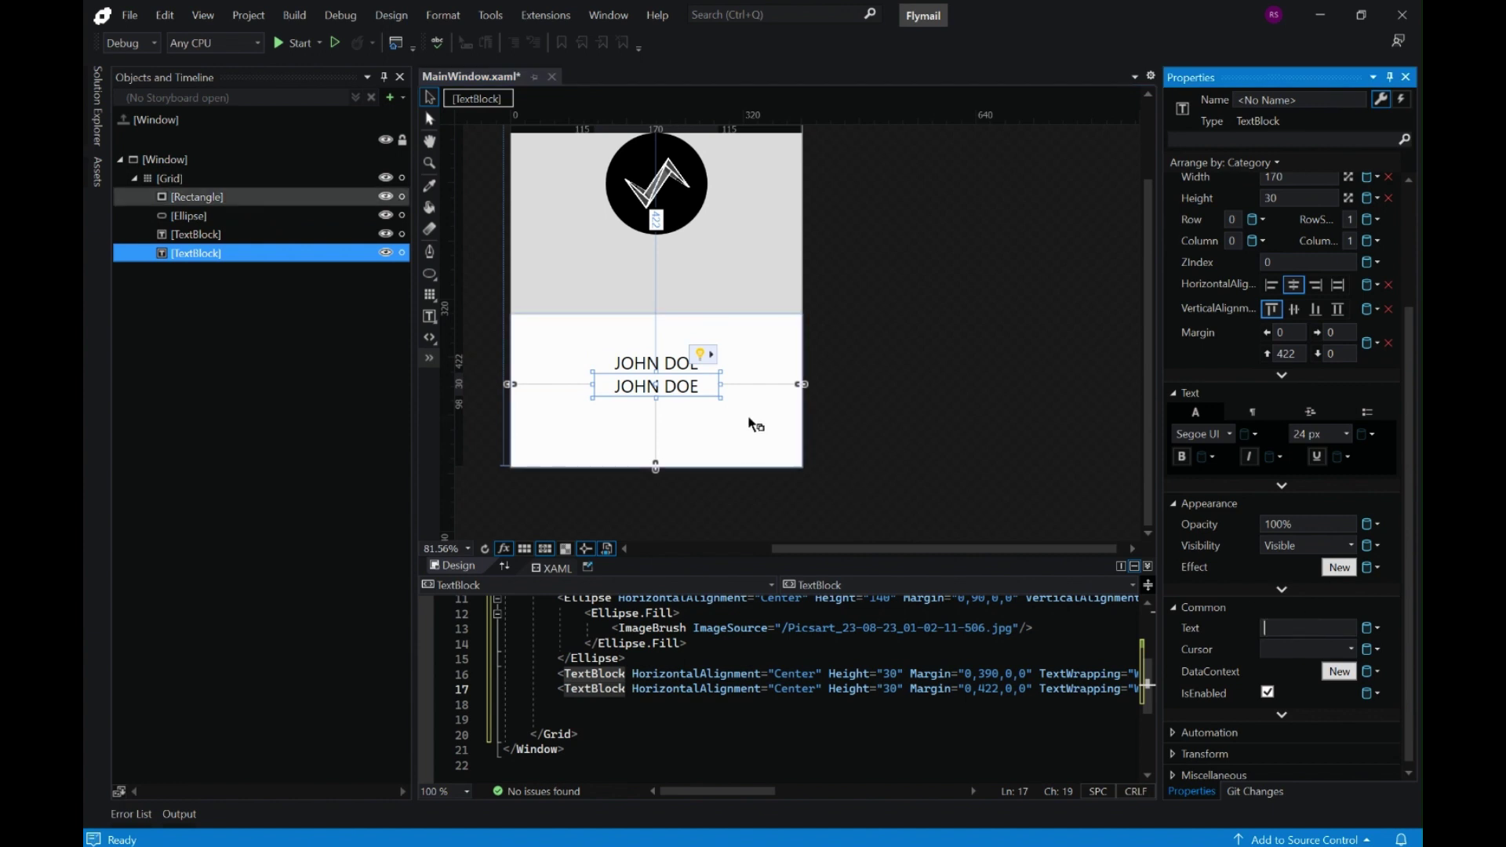
click(703, 390)
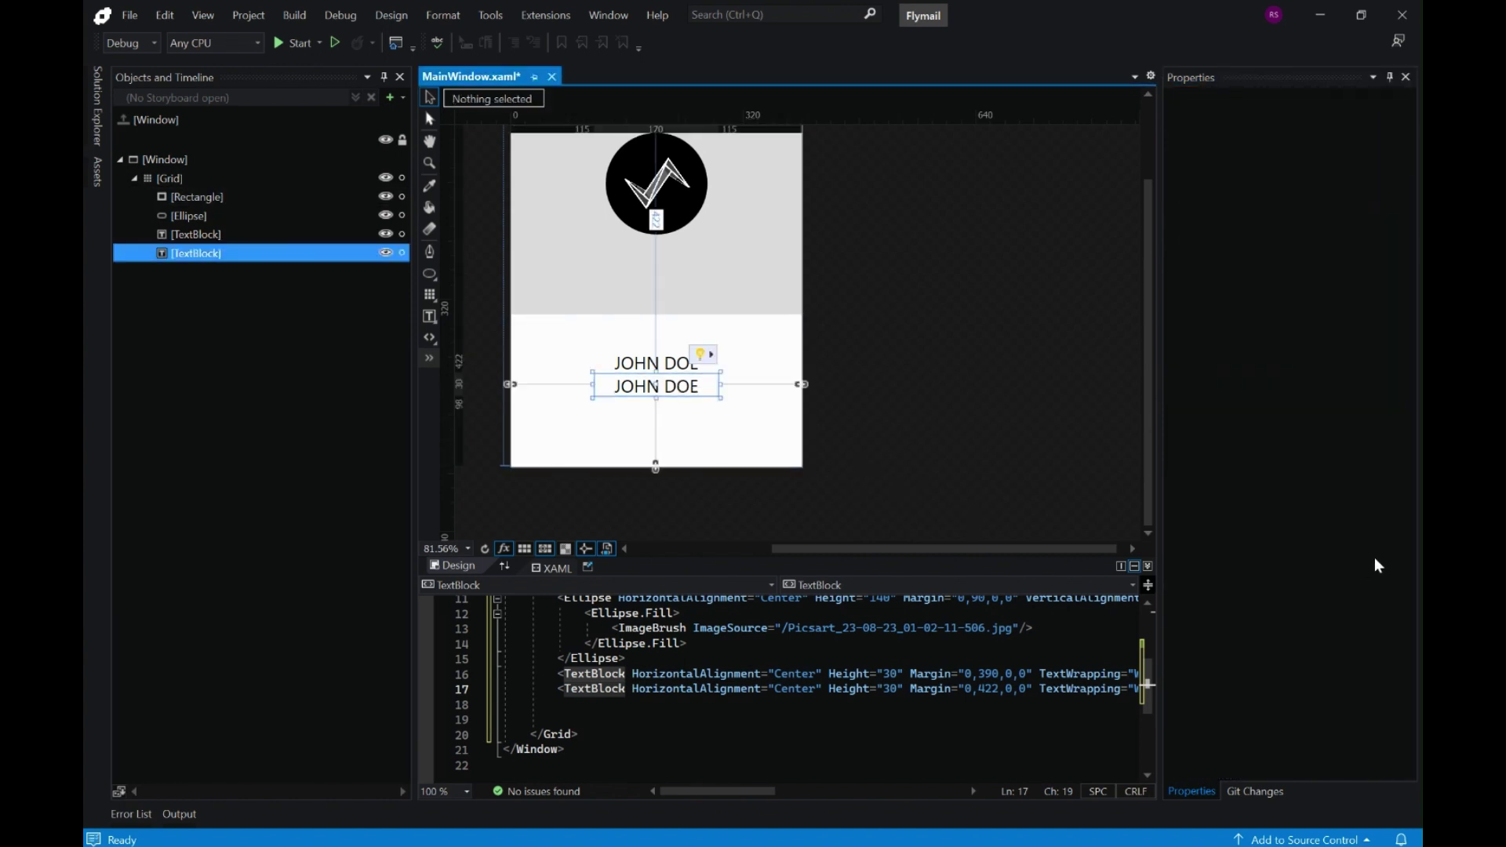
click(1293, 626)
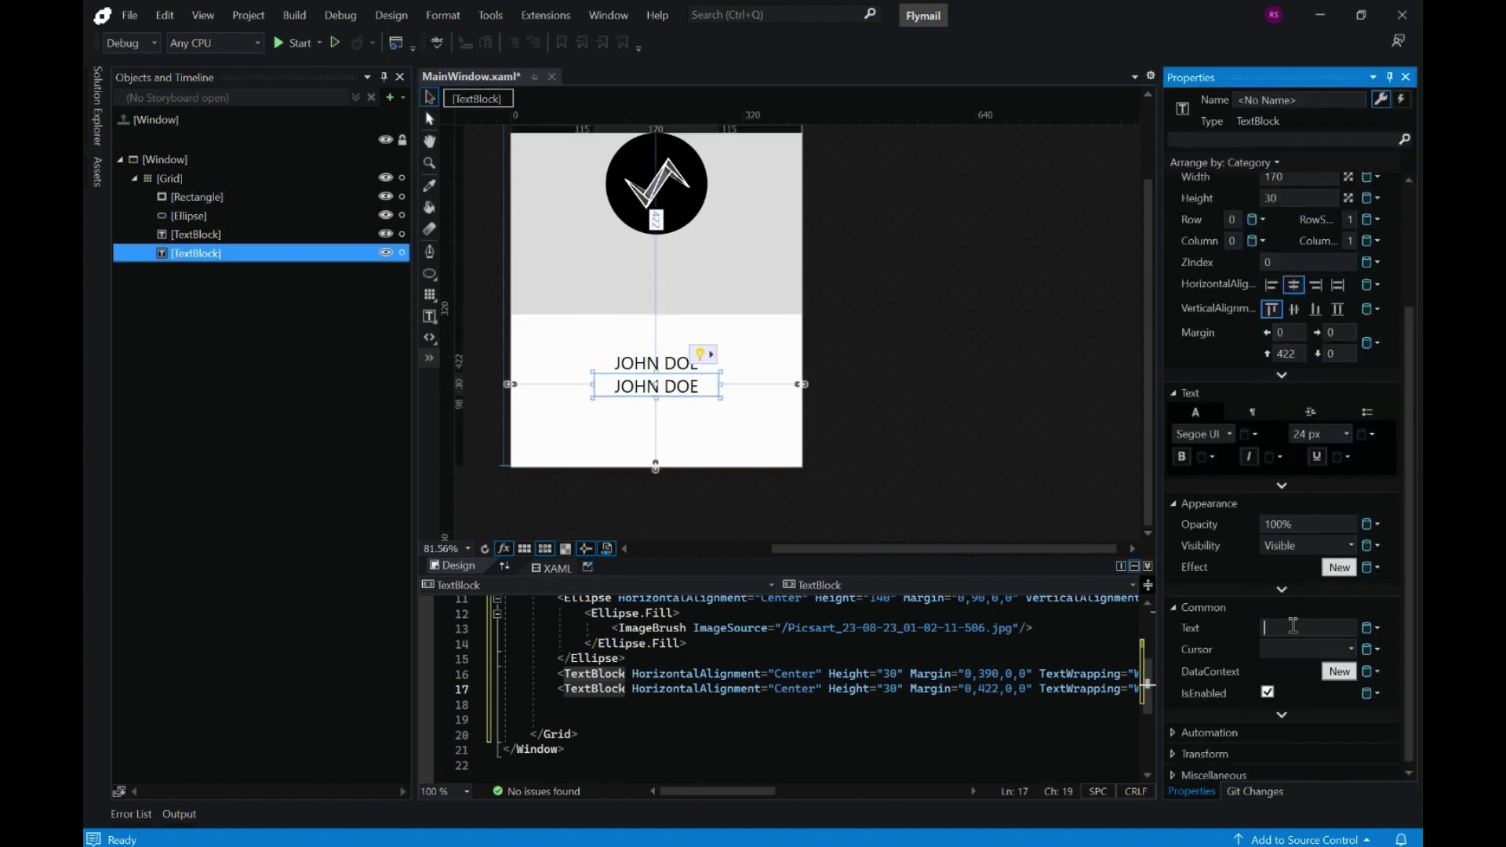
double_click(698, 386)
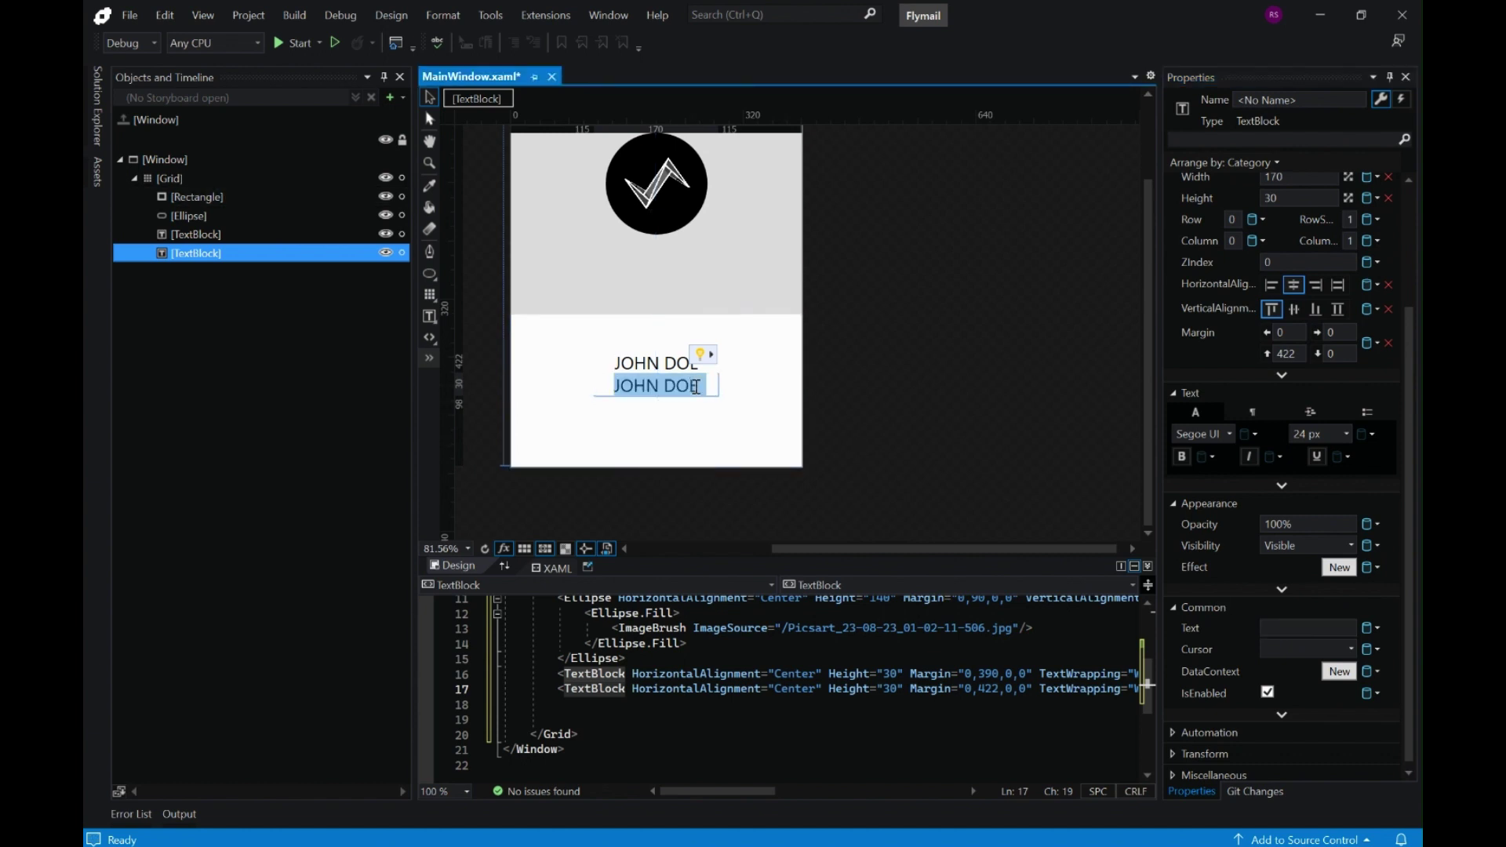
text(Ger)
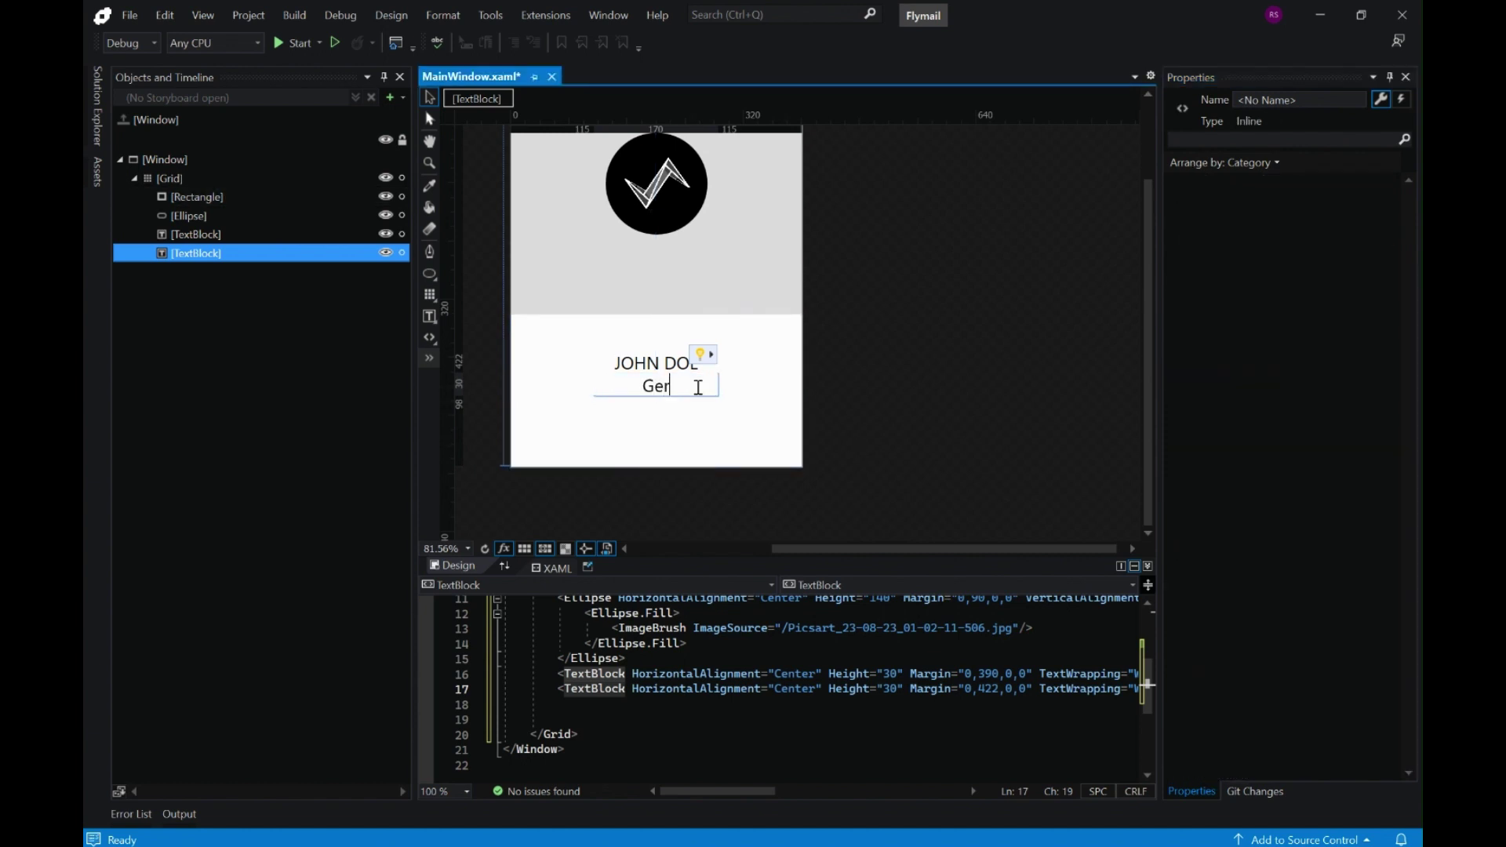
text(many)
click(939, 369)
Set the font size of the Germany text block to 16 px
click(693, 397)
click(693, 396)
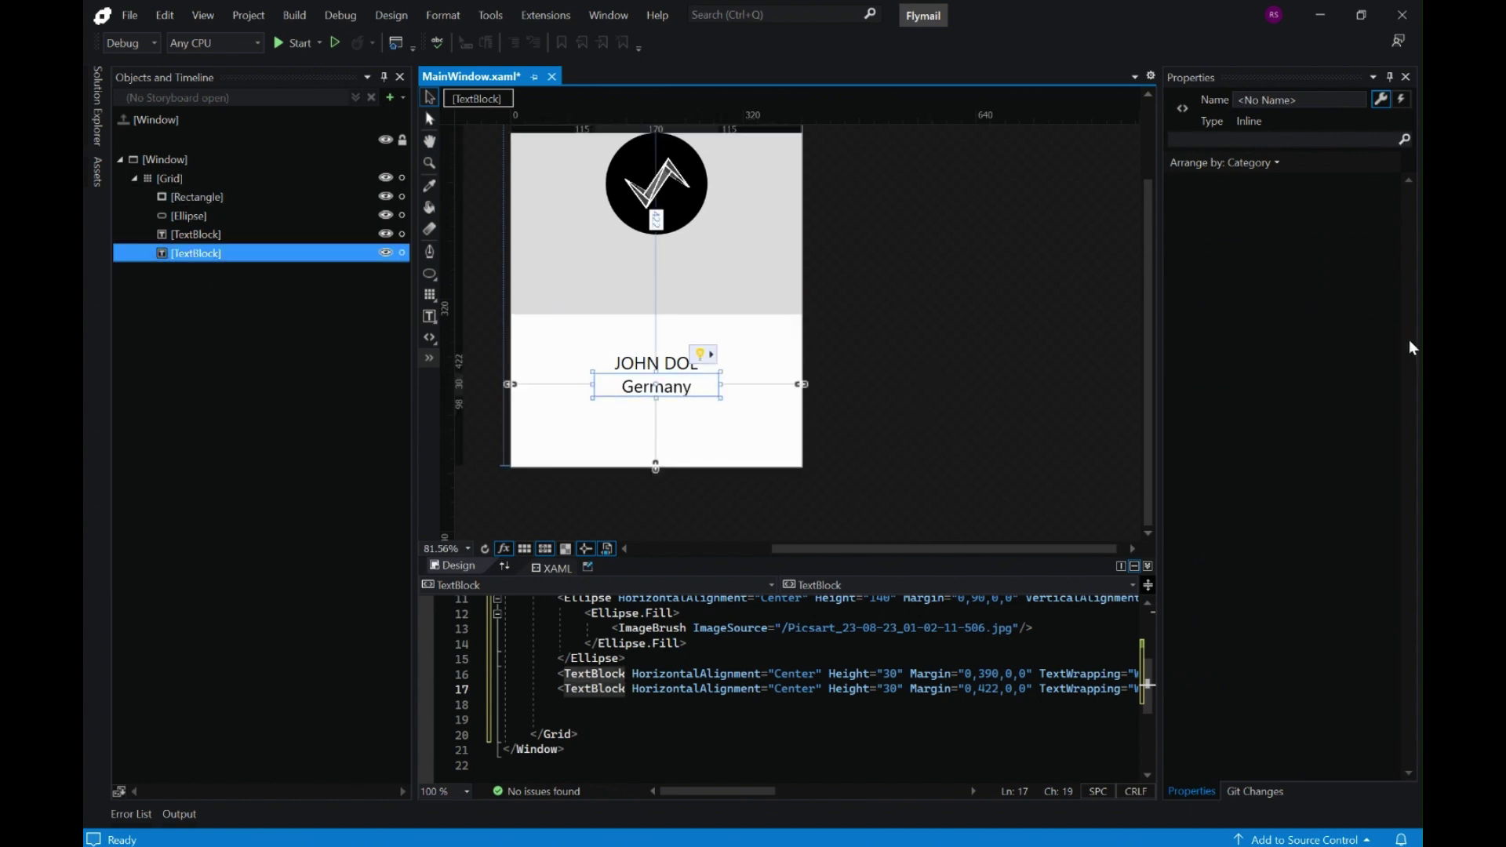
click(1348, 572)
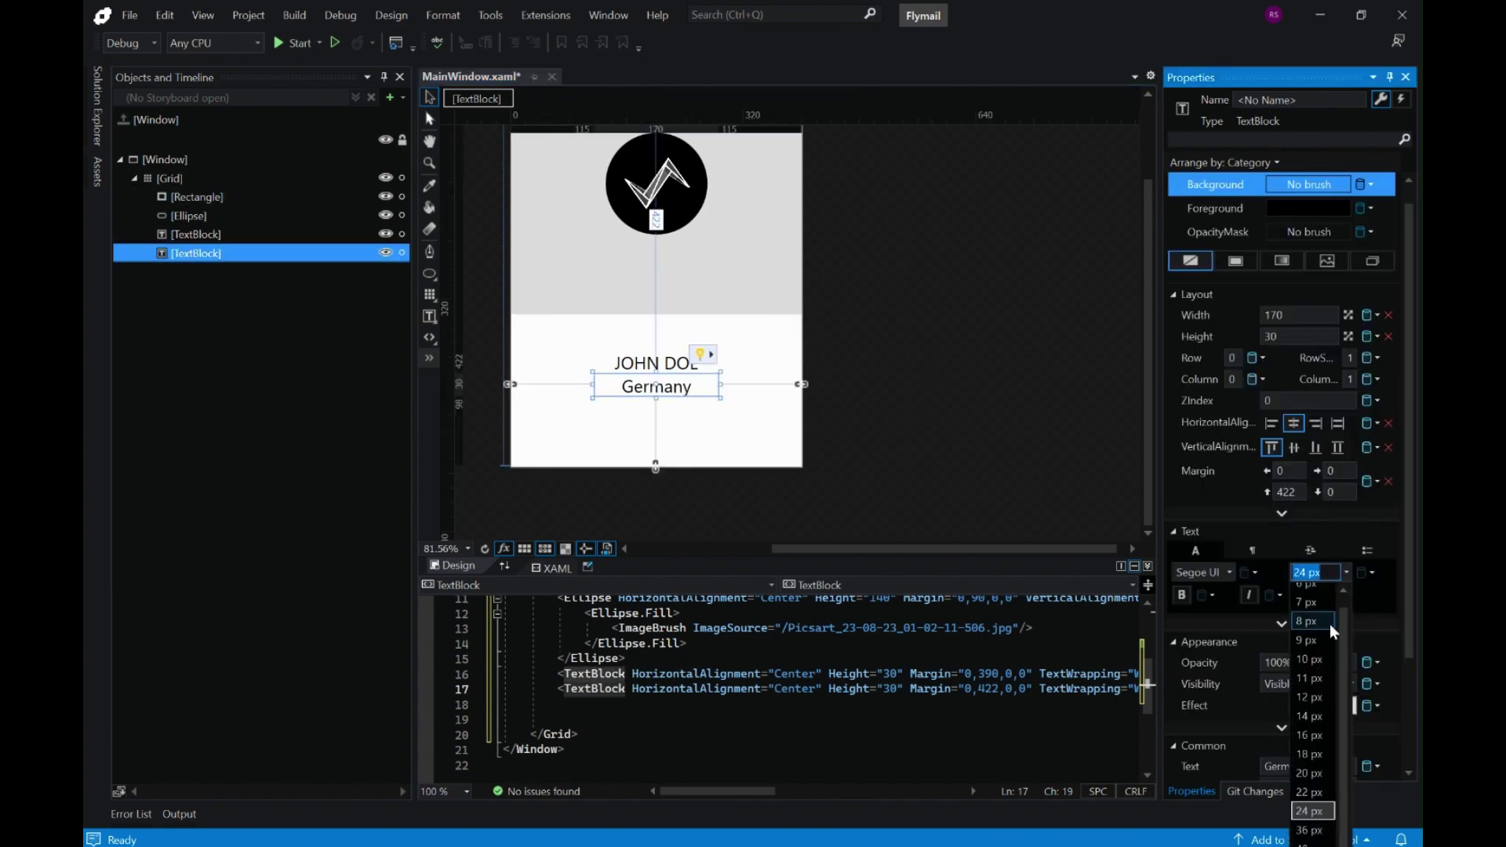
click(1315, 736)
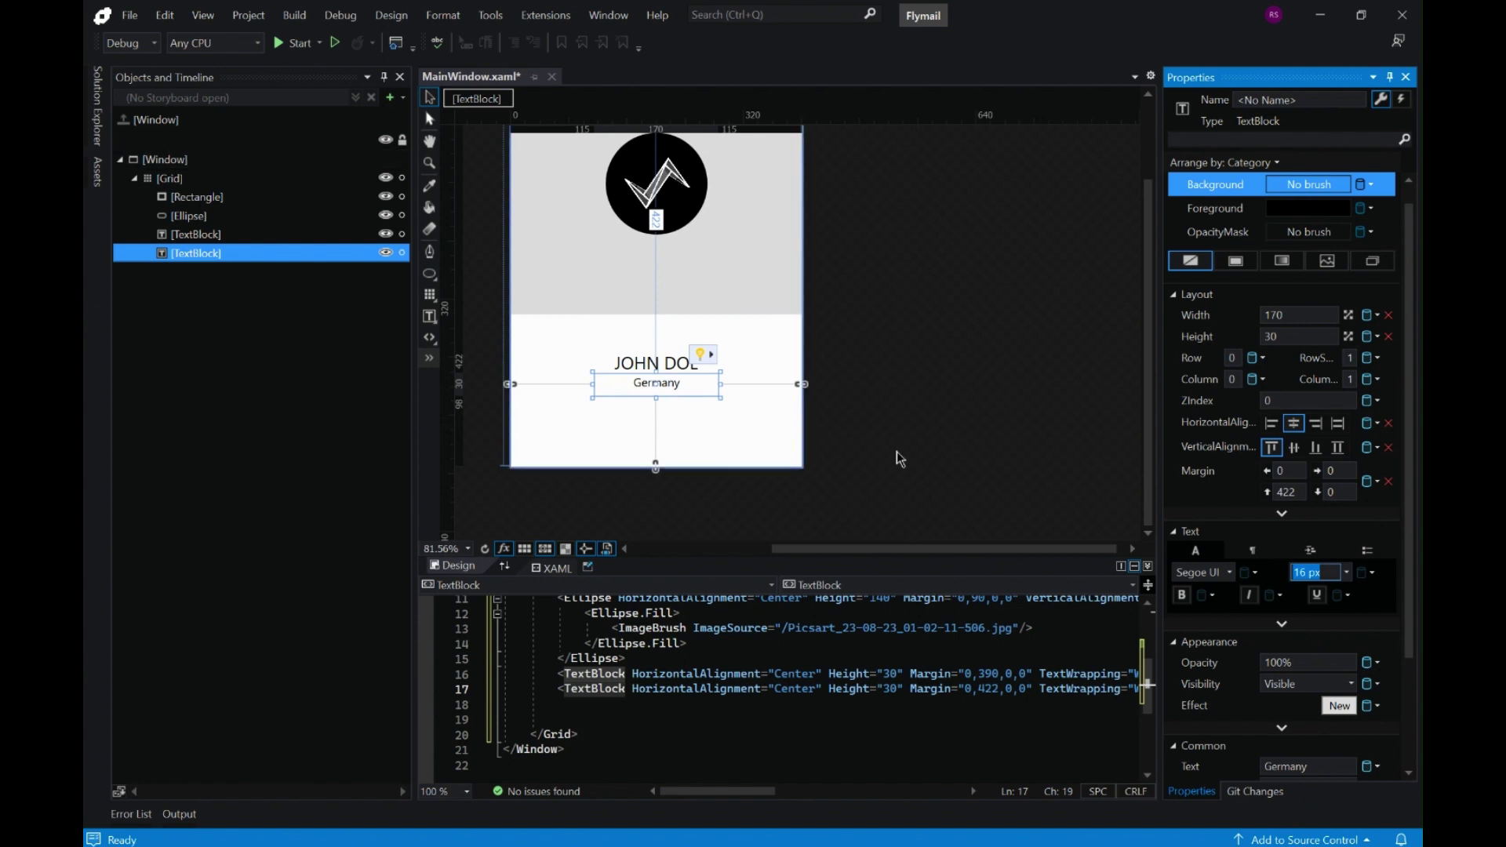
click(925, 440)
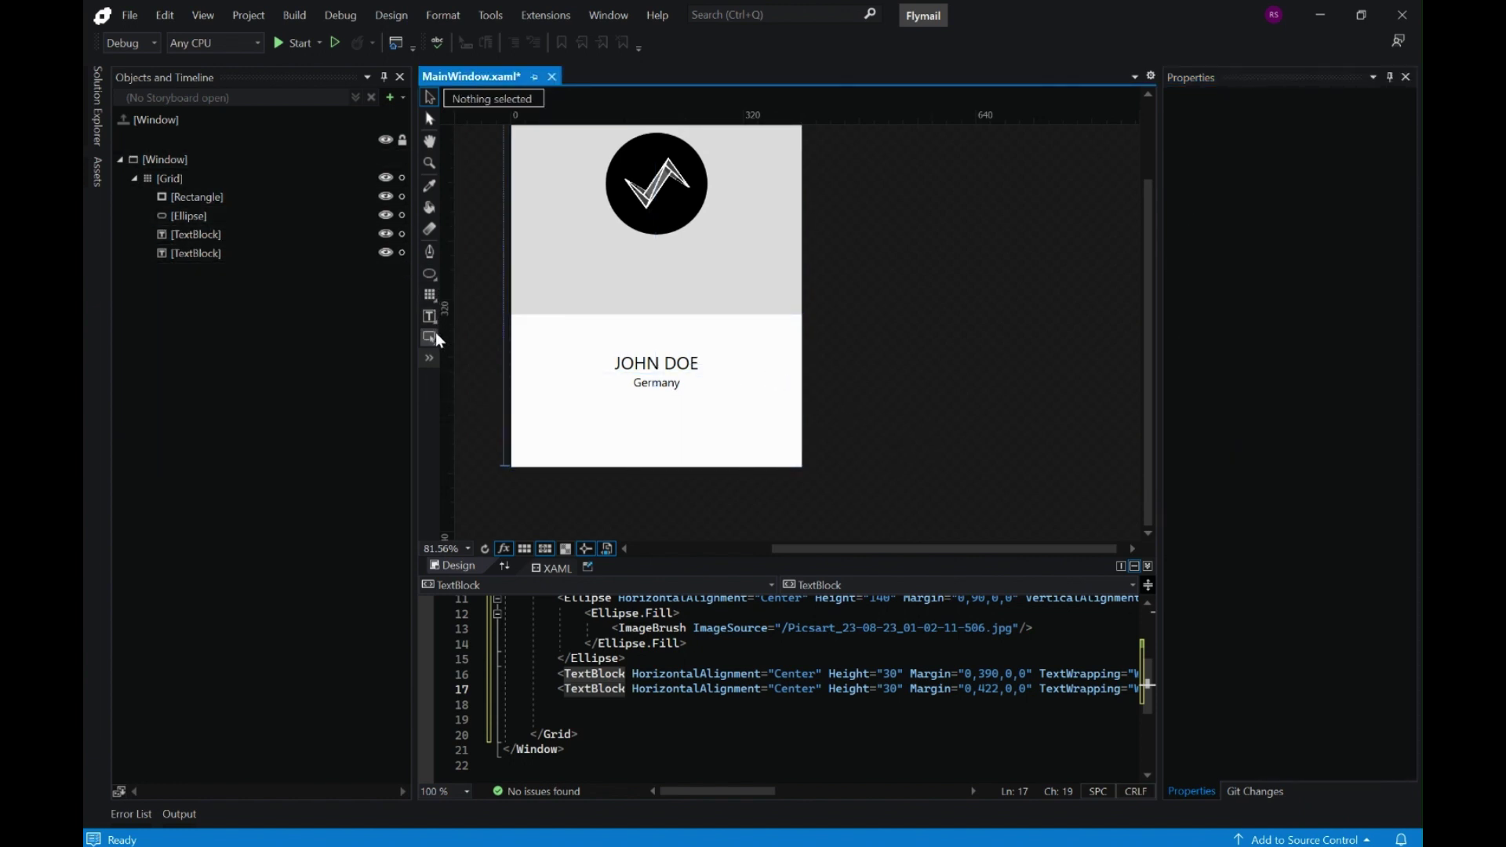
Draw a 40 by 40 button below the Germany text with a left margin of 130 and a top margin of 480
right_click(430, 338)
click(446, 342)
drag(605, 416, 636, 446)
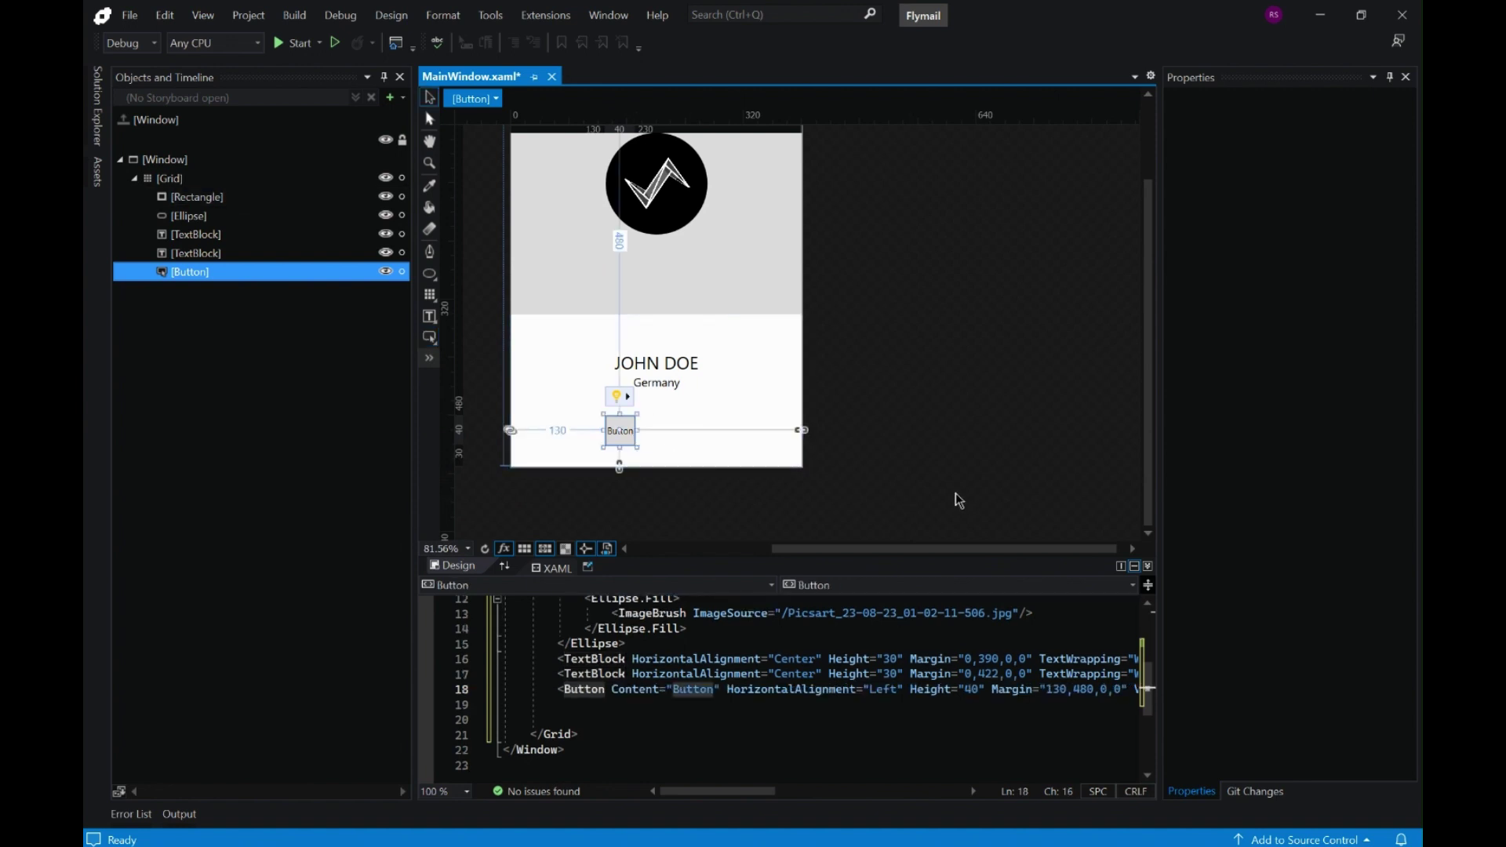
Give the button an image background using icons8-dribbble-32.png from the Downloads folder
click(656, 437)
click(632, 440)
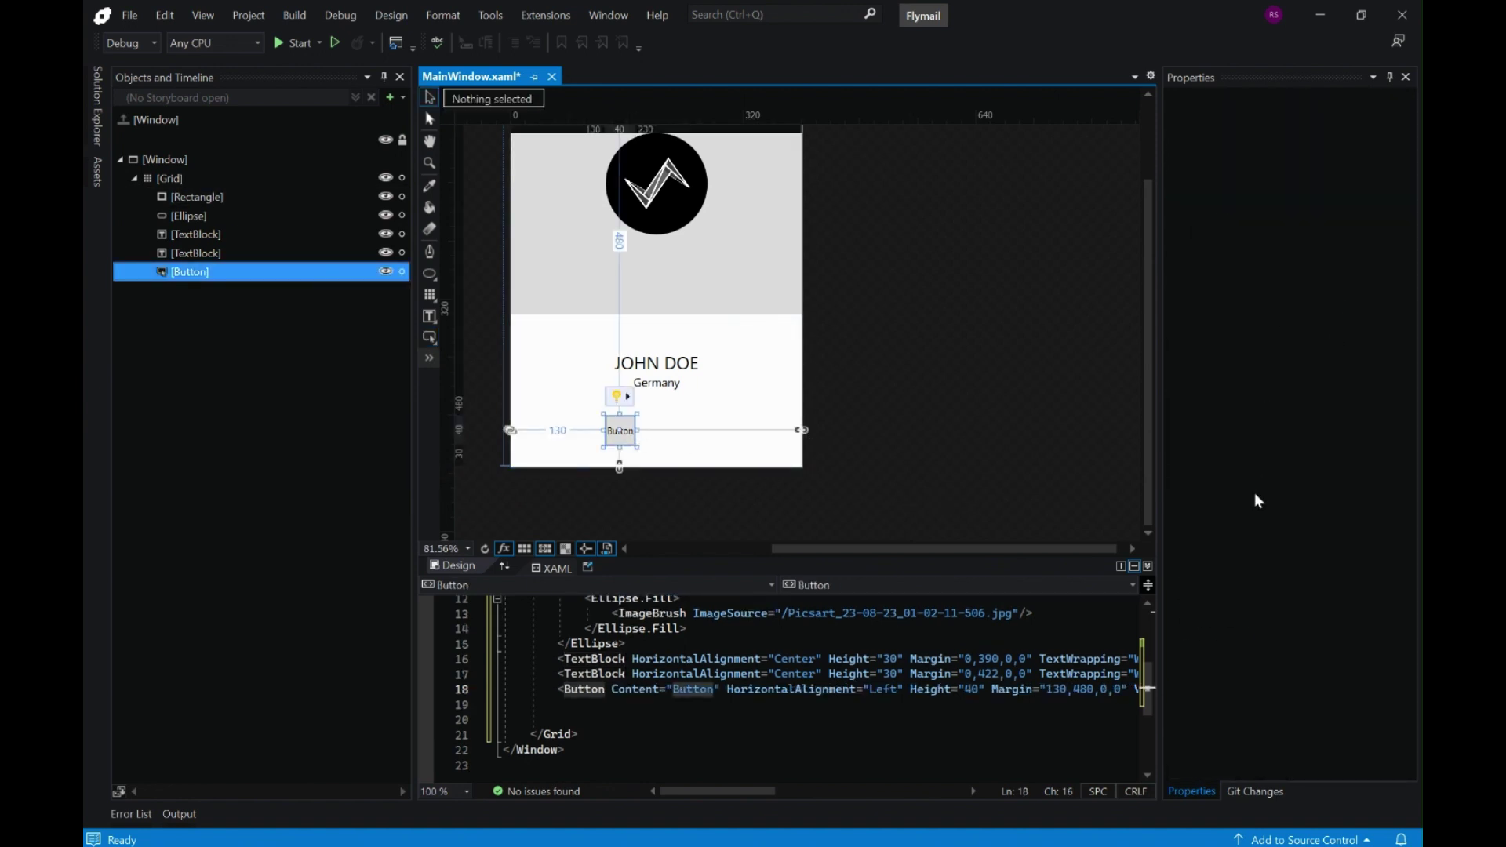
click(730, 437)
click(626, 440)
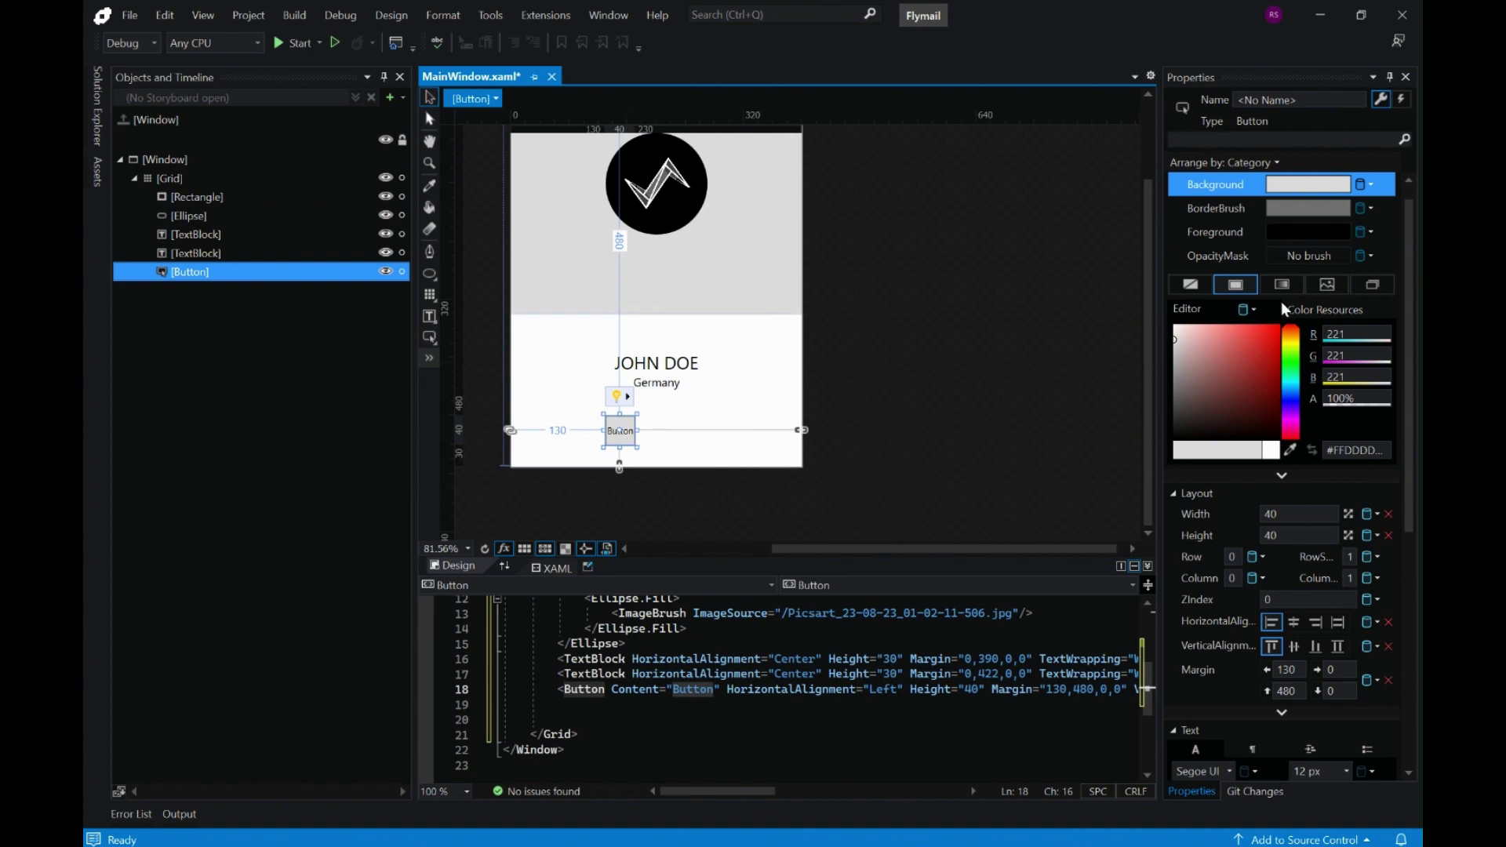
click(1327, 284)
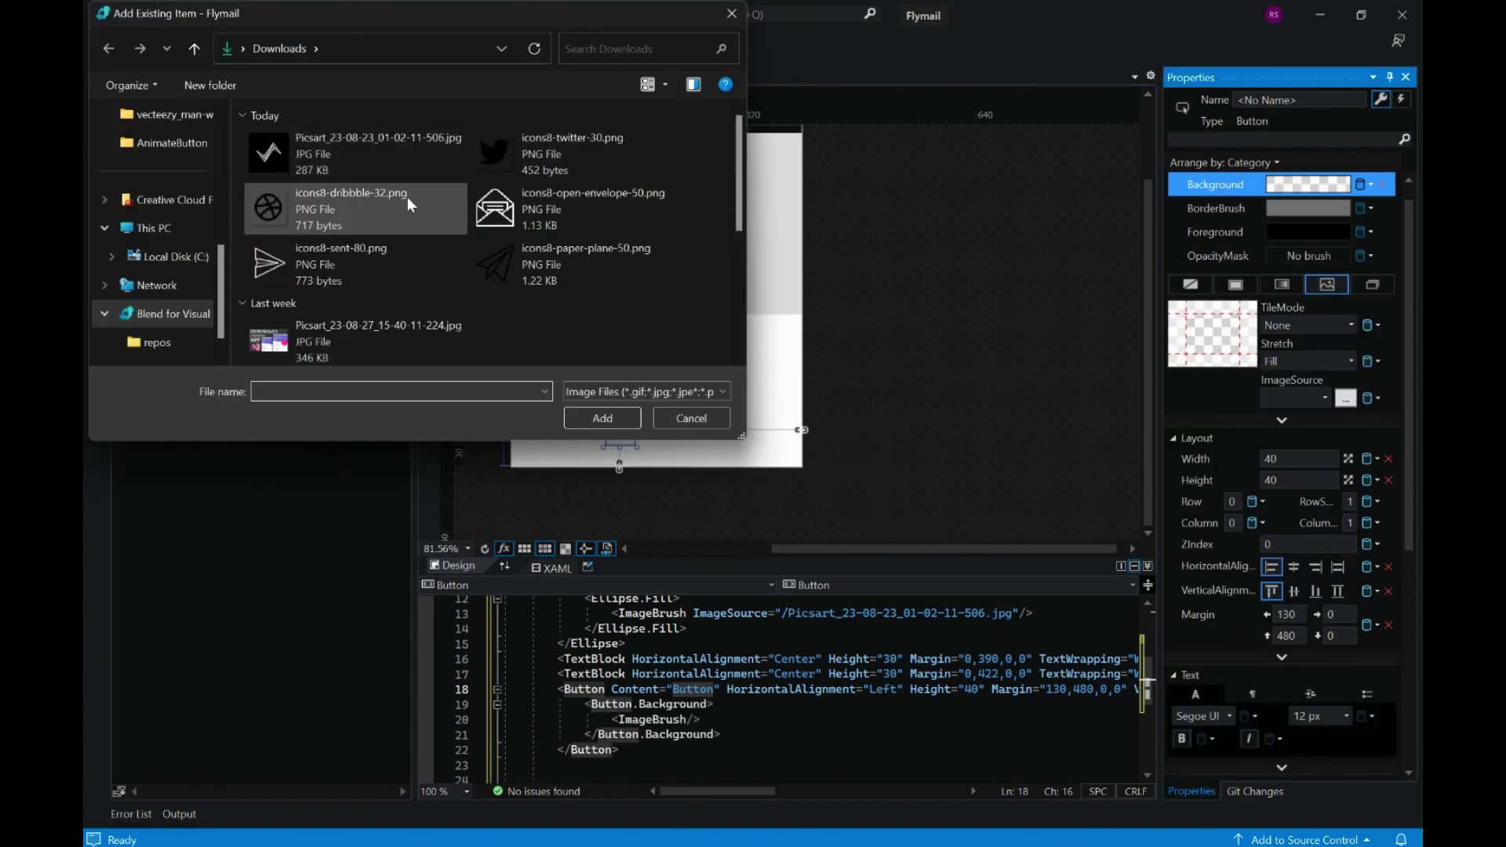
double_click(280, 207)
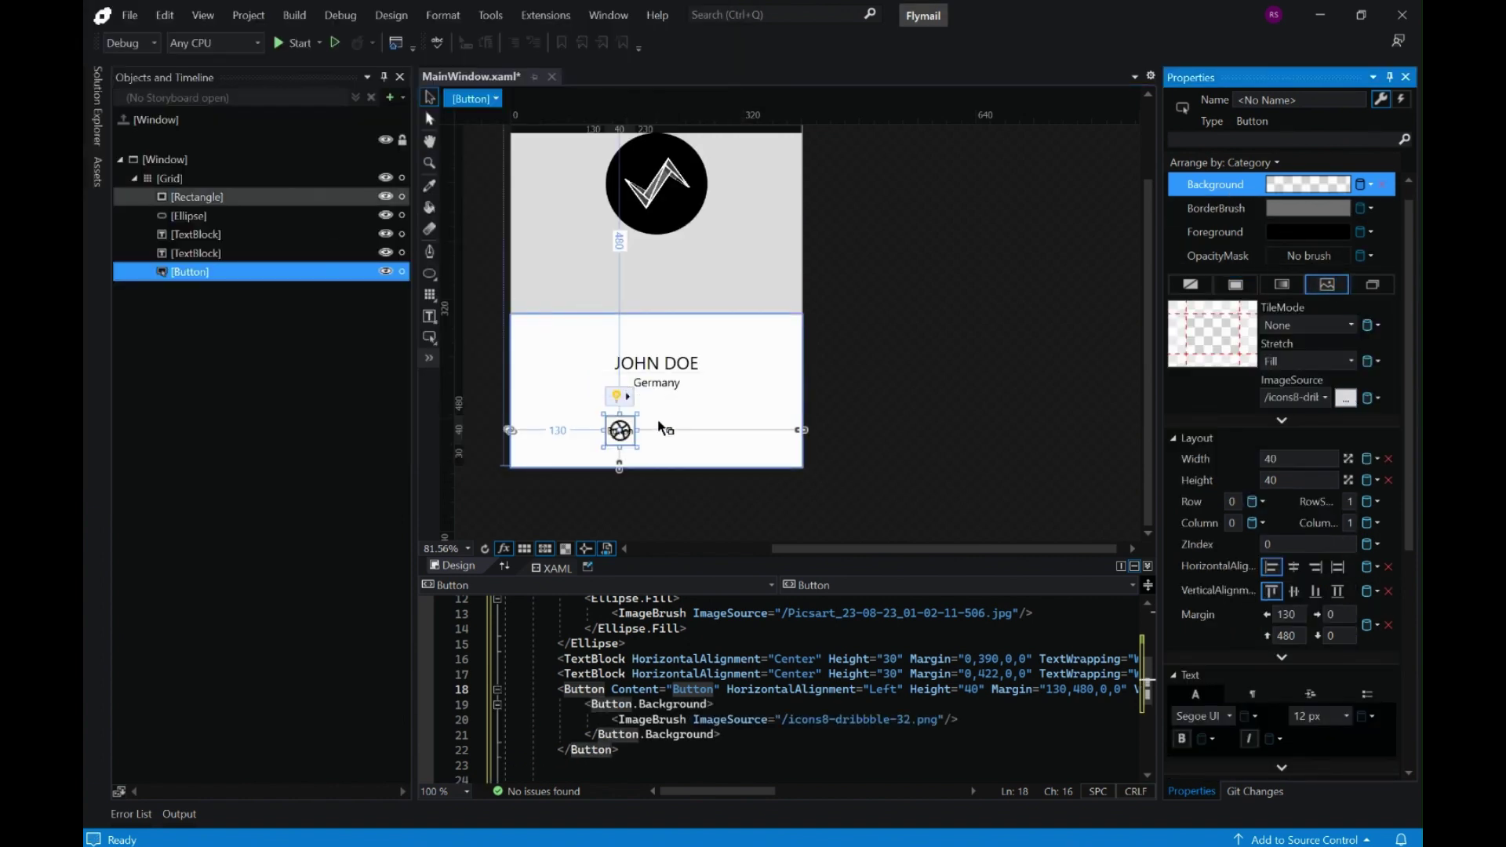
Clear the Dribbble button's content text
scroll(1381, 628, down, 5)
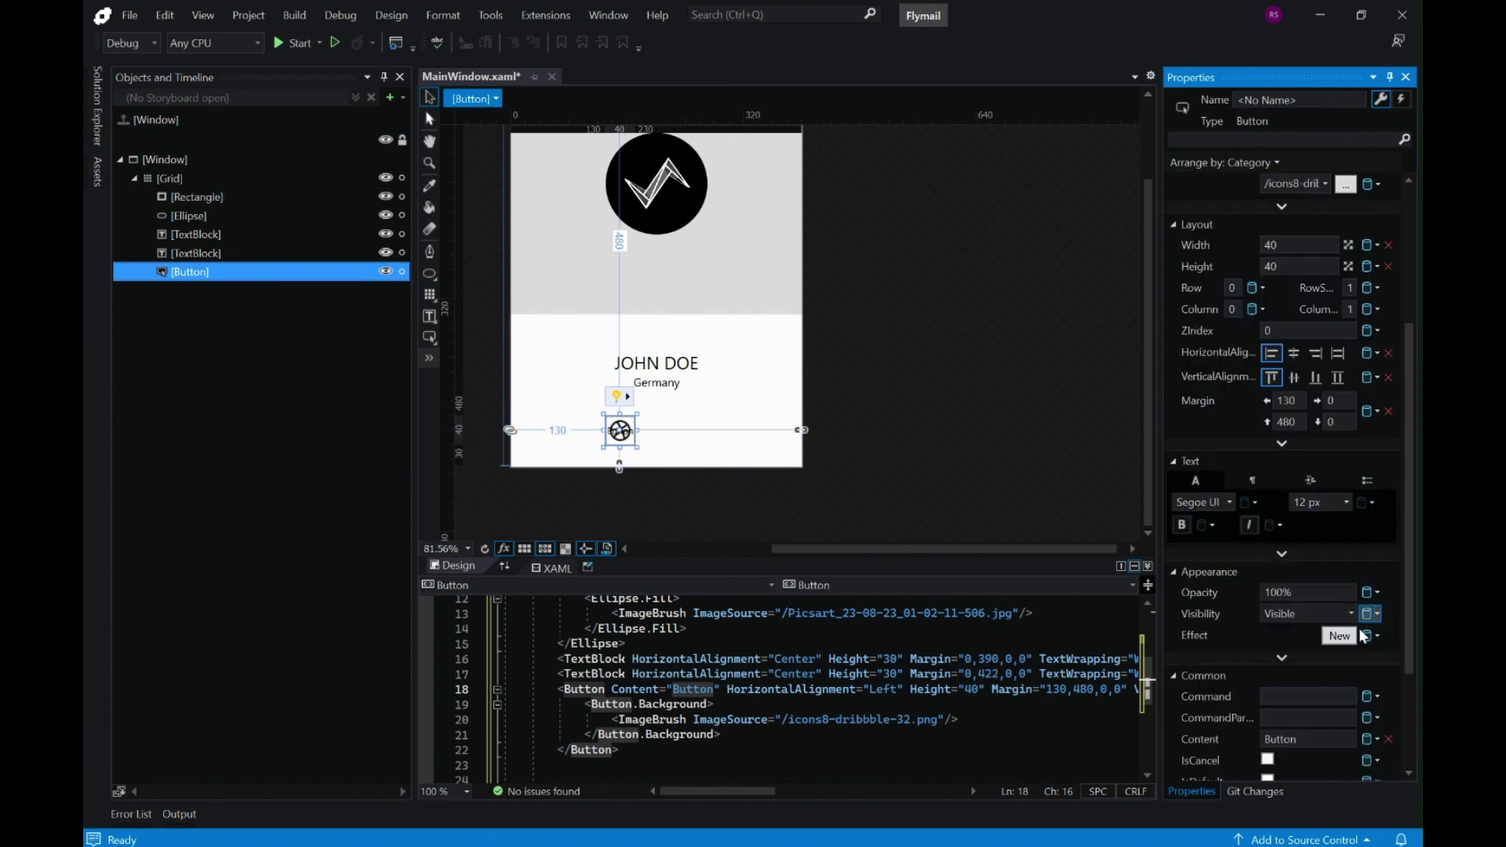
scroll(1302, 643, down, 4)
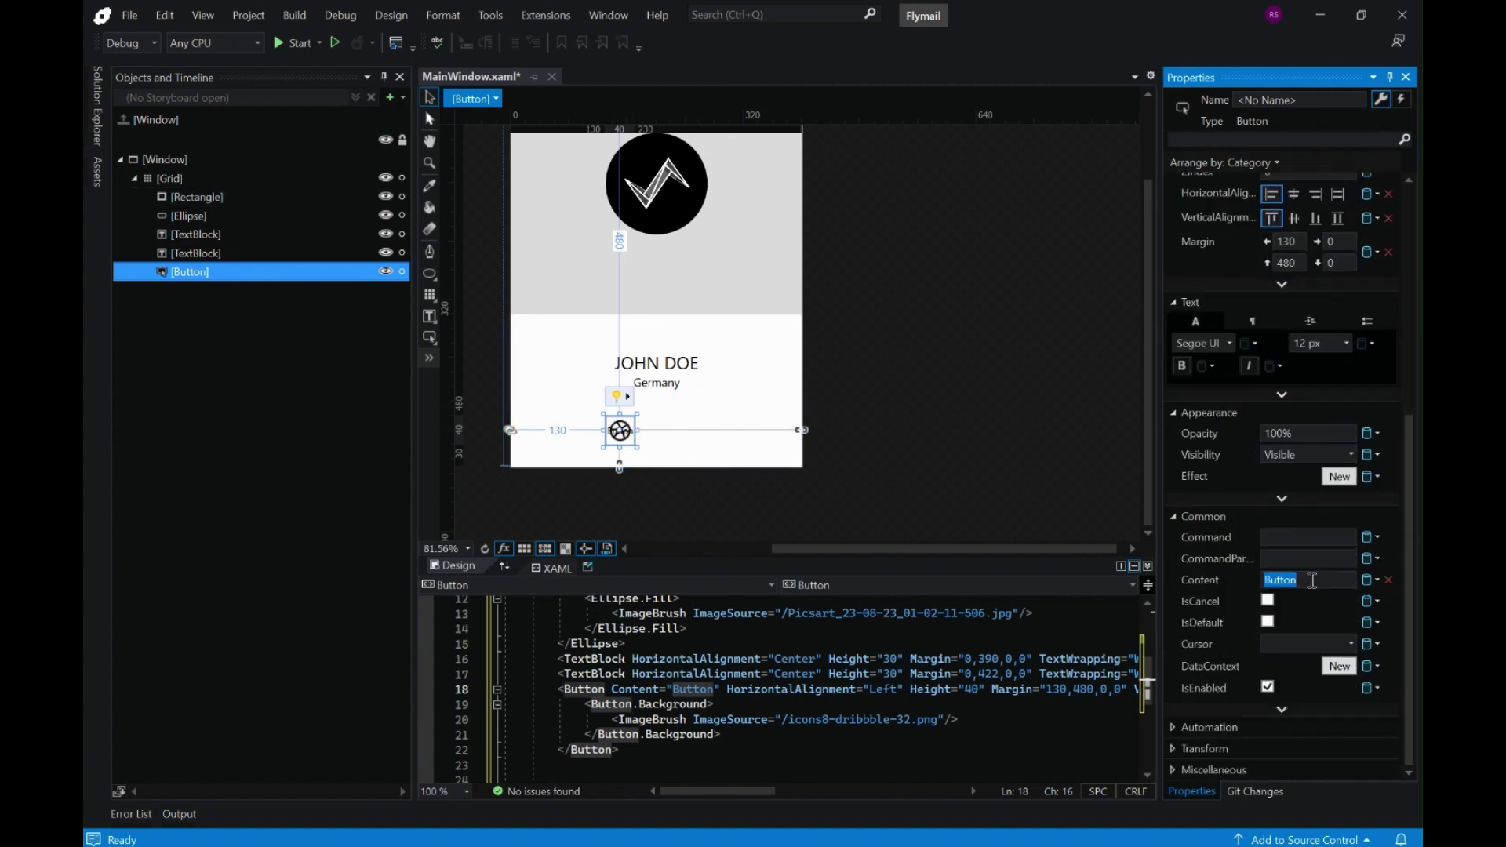
key(BackSpace)
click(676, 427)
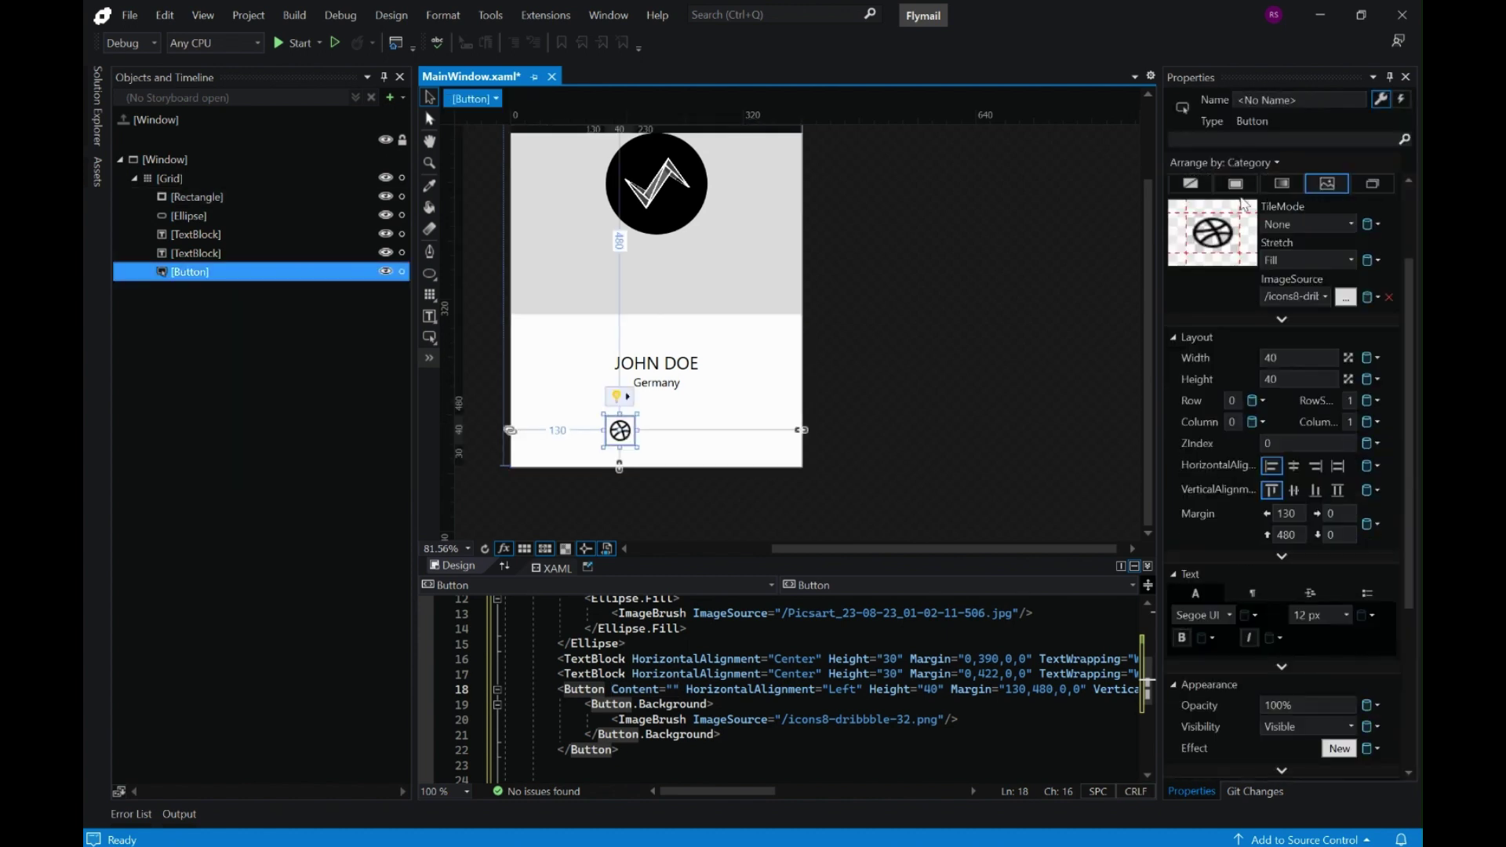
Remove the Dribbble button's border brush and duplicate the button beside it at a left margin of 215
click(1221, 223)
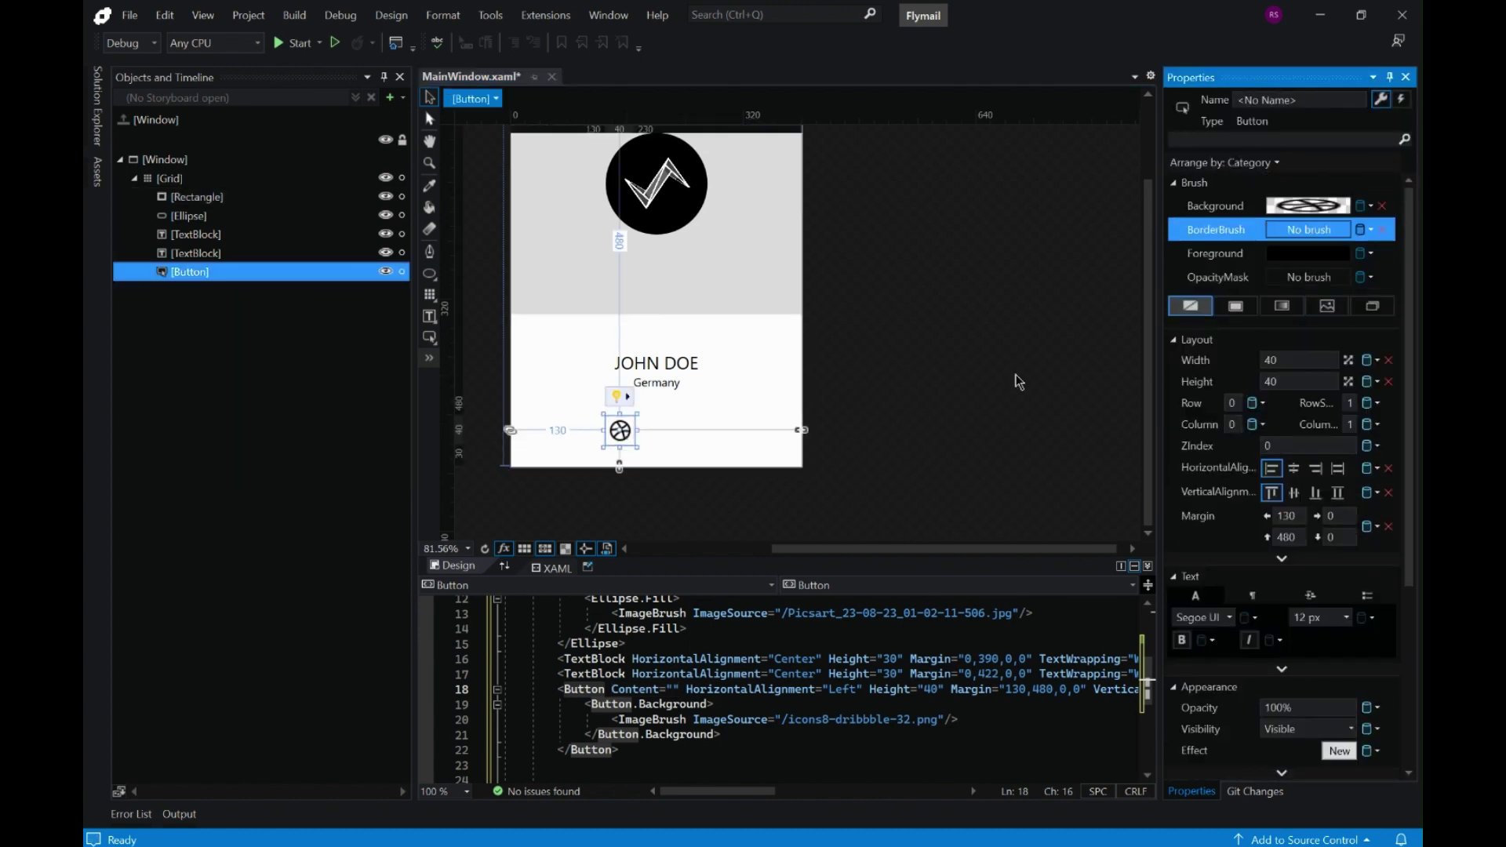
click(620, 431)
drag(630, 437, 692, 438)
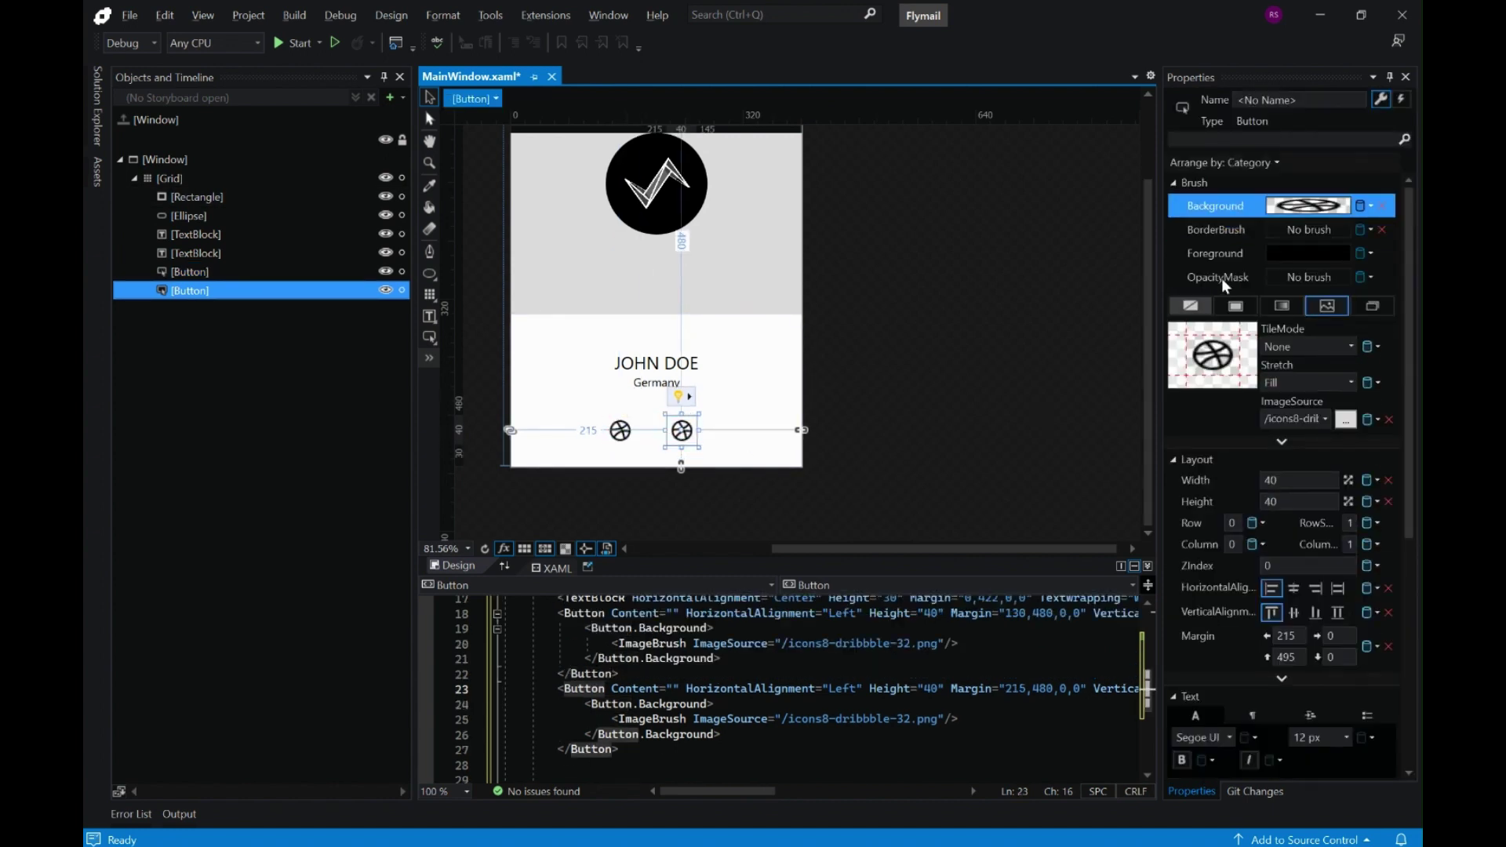
Set the duplicate button's background image to icons8-twitter-30.png and move the Dribbble button to a left margin of 145
click(1345, 419)
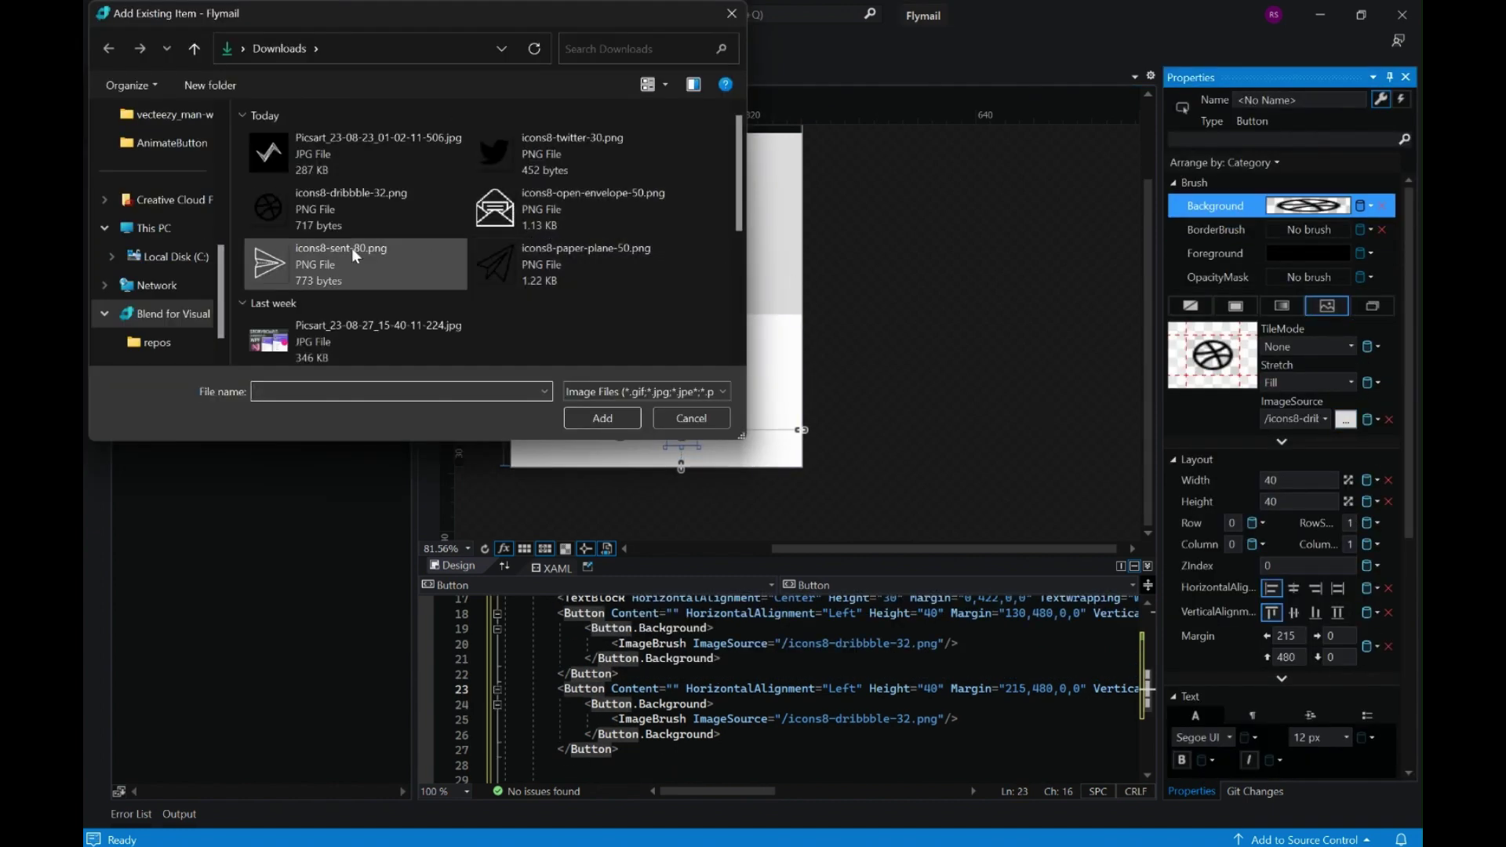
double_click(549, 154)
click(626, 430)
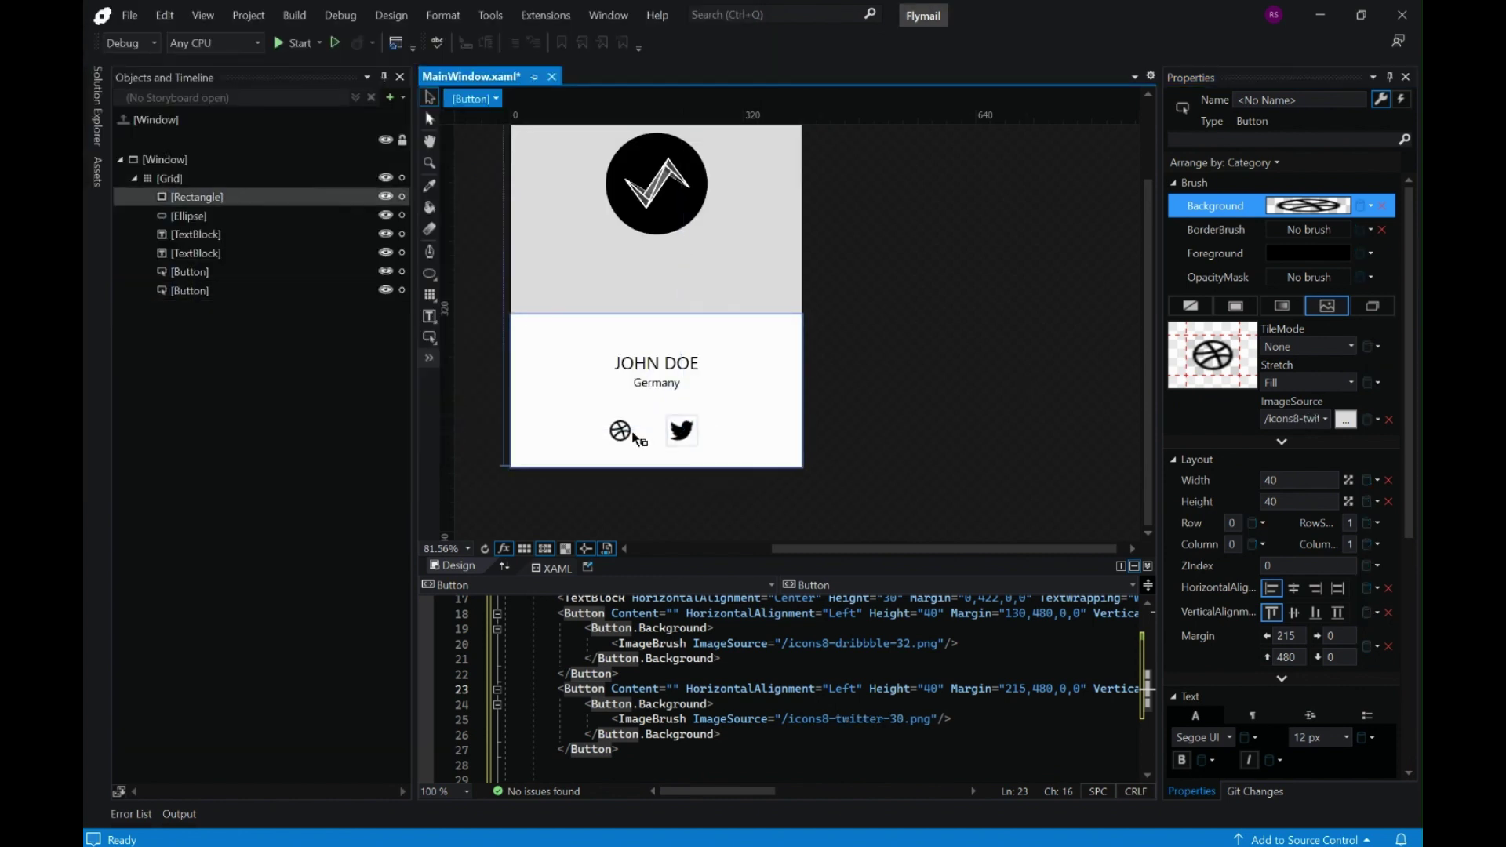
click(632, 431)
drag(641, 434, 641, 434)
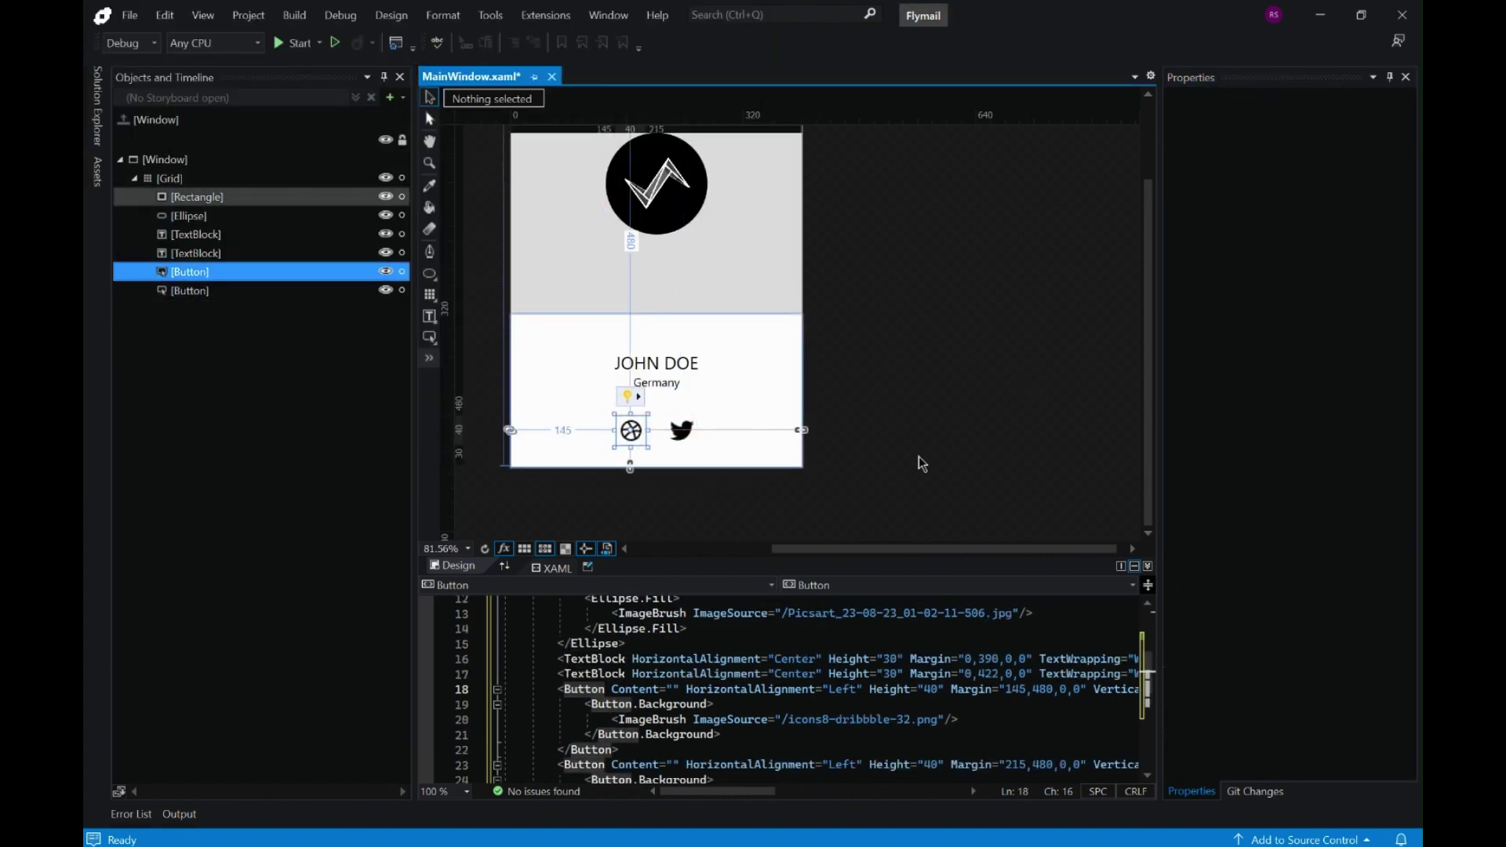
click(915, 361)
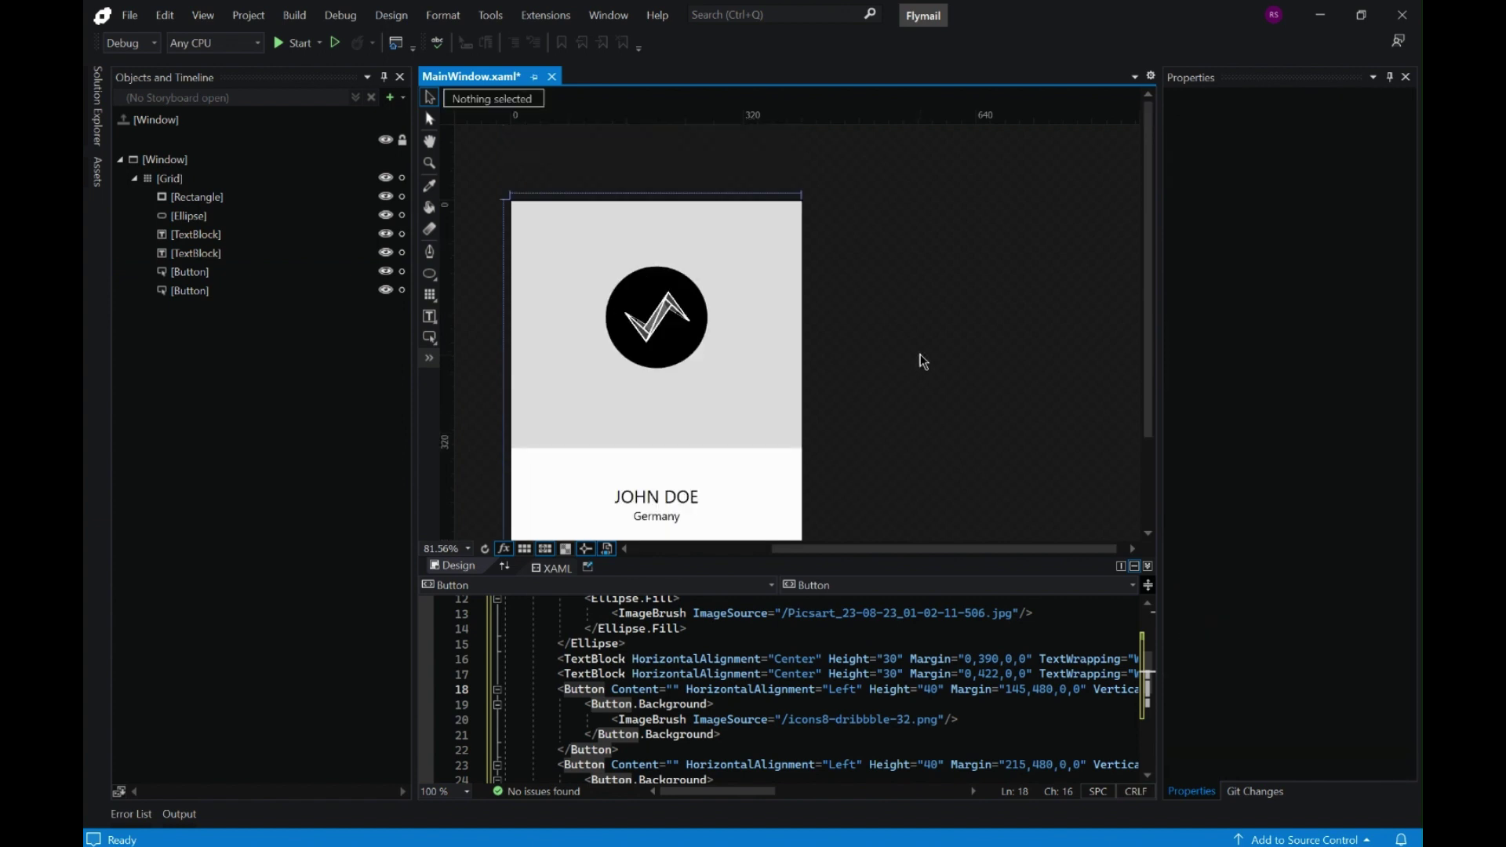
Draw an 80 by 80 rectangle over the gray-white boundary at a left margin of 300 and round its corners to a 39.5 radius
right_click(431, 276)
click(468, 272)
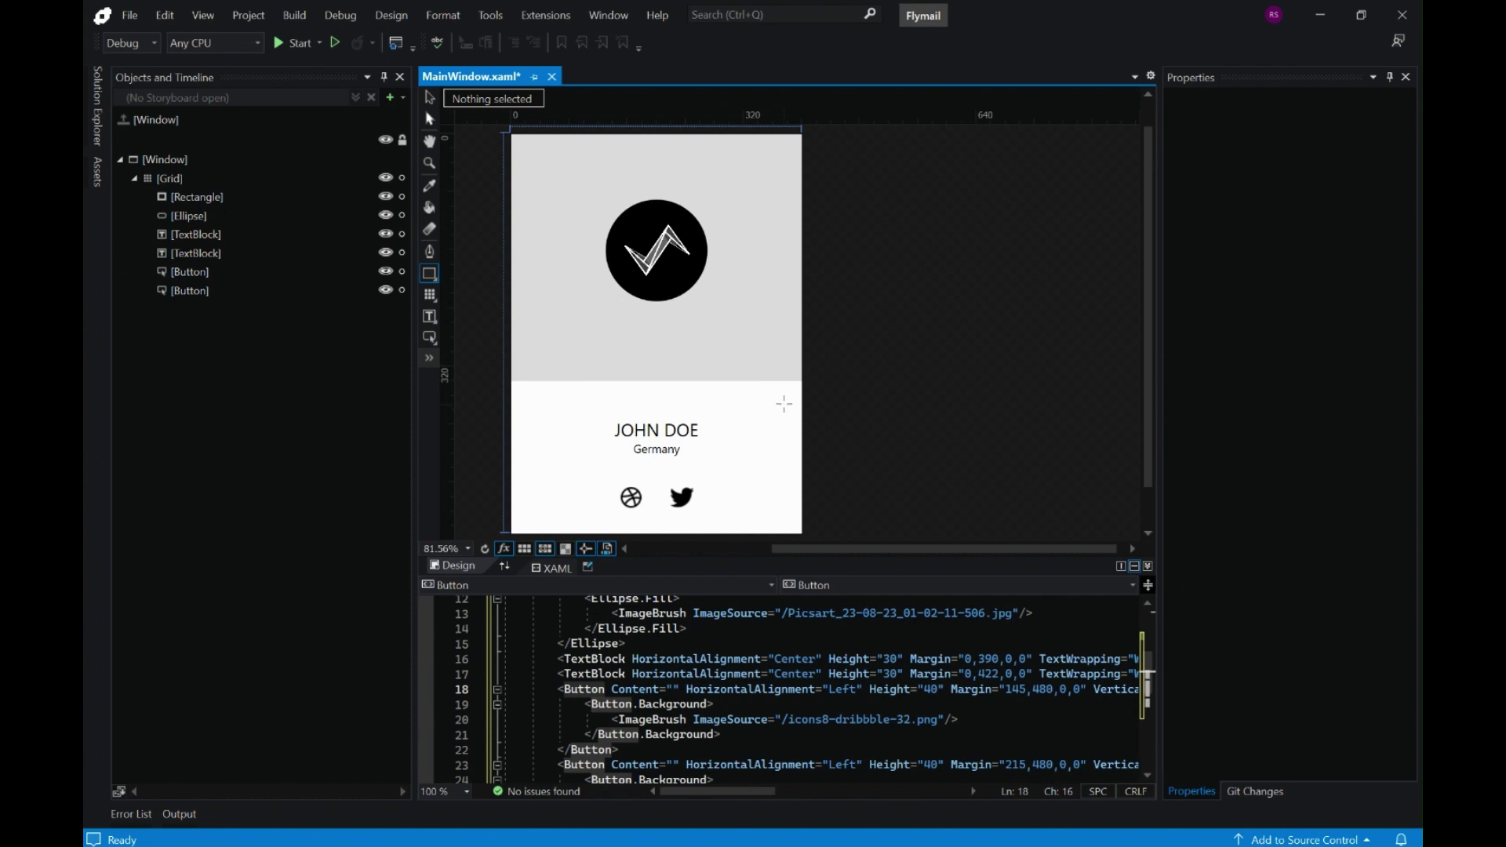
drag(717, 345, 773, 405)
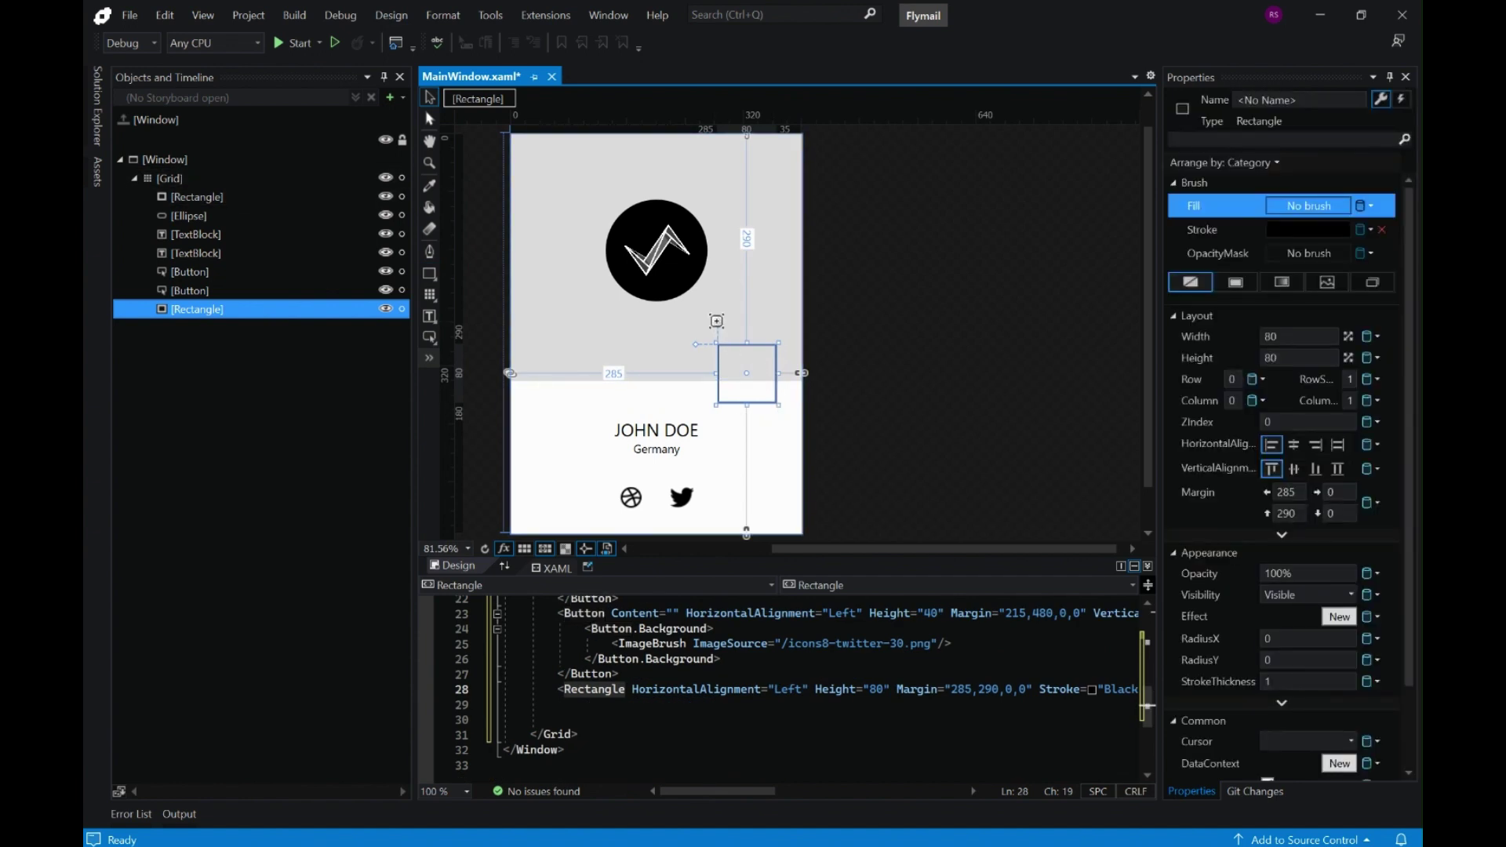
drag(717, 326, 766, 386)
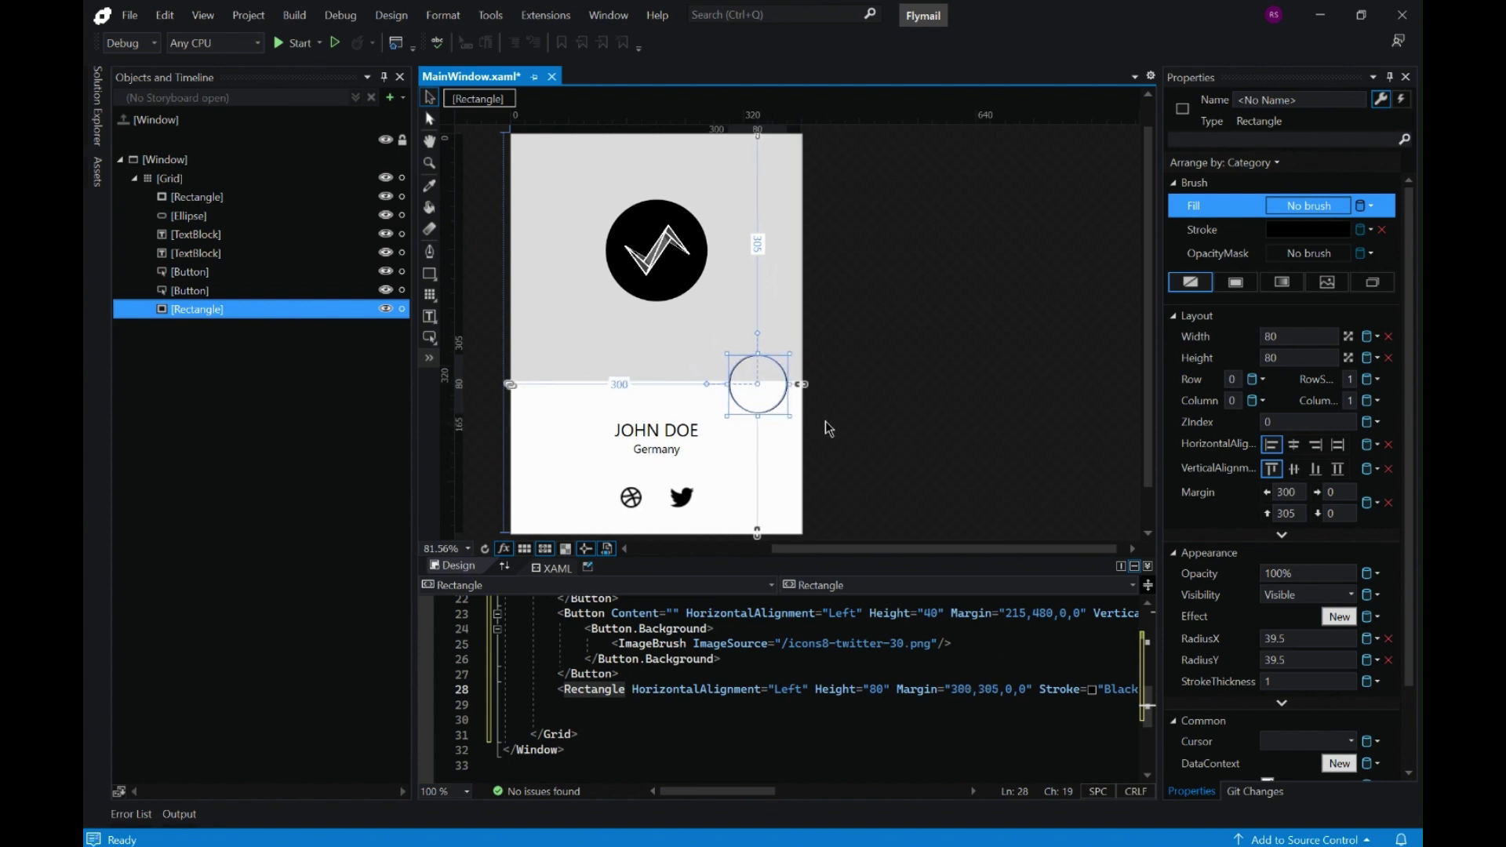
Nudge the rounded rectangle up to a top margin of 301
key(Up)
key(Up)
key(Up)
key(Up)
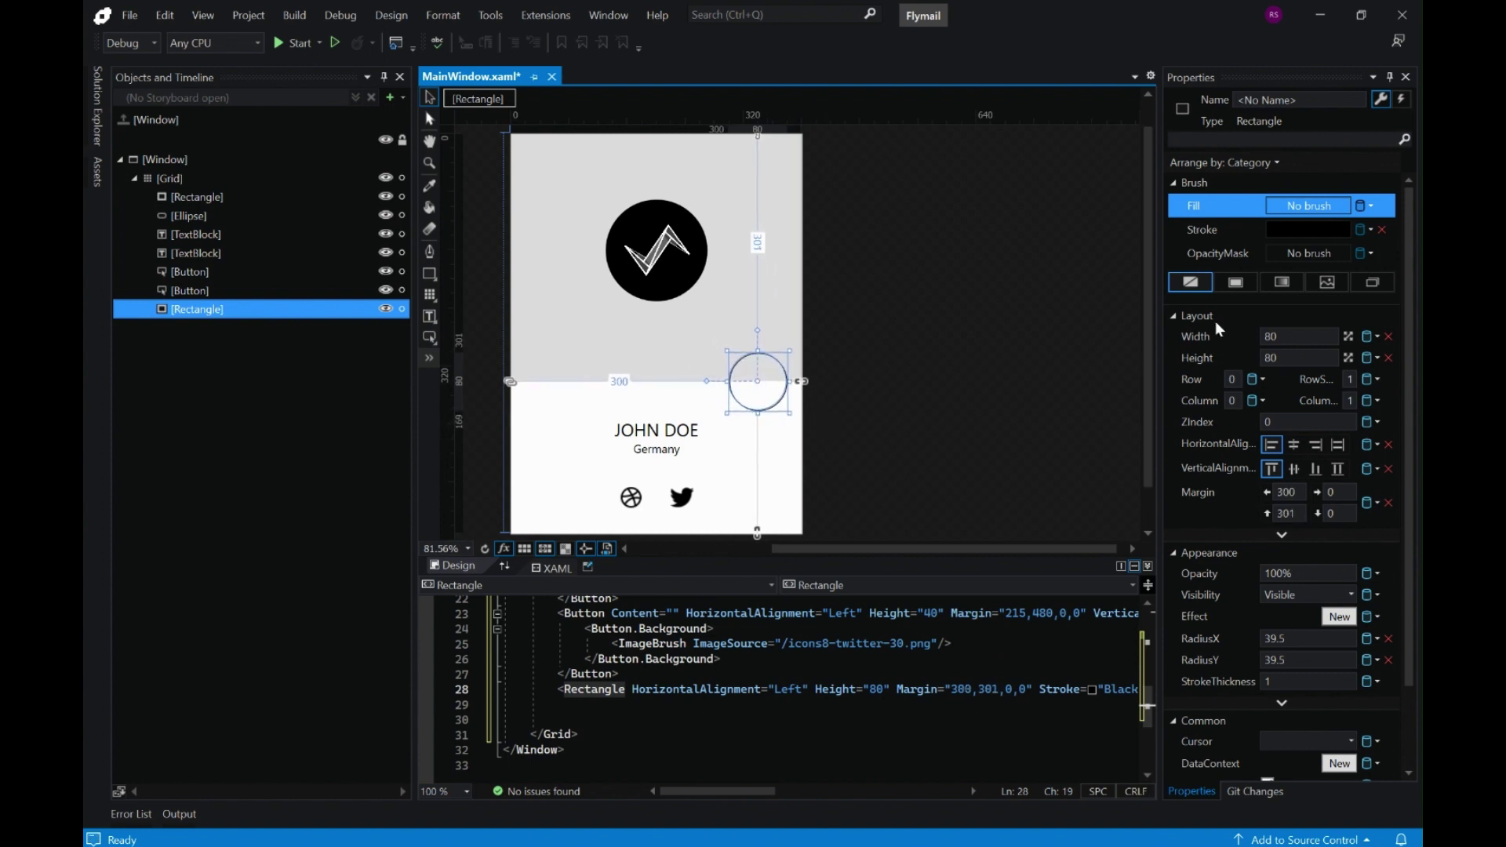
Remove the round shape's stroke and give it a solid pink fill of #FFFF00A6
click(1219, 233)
click(1190, 281)
click(1200, 206)
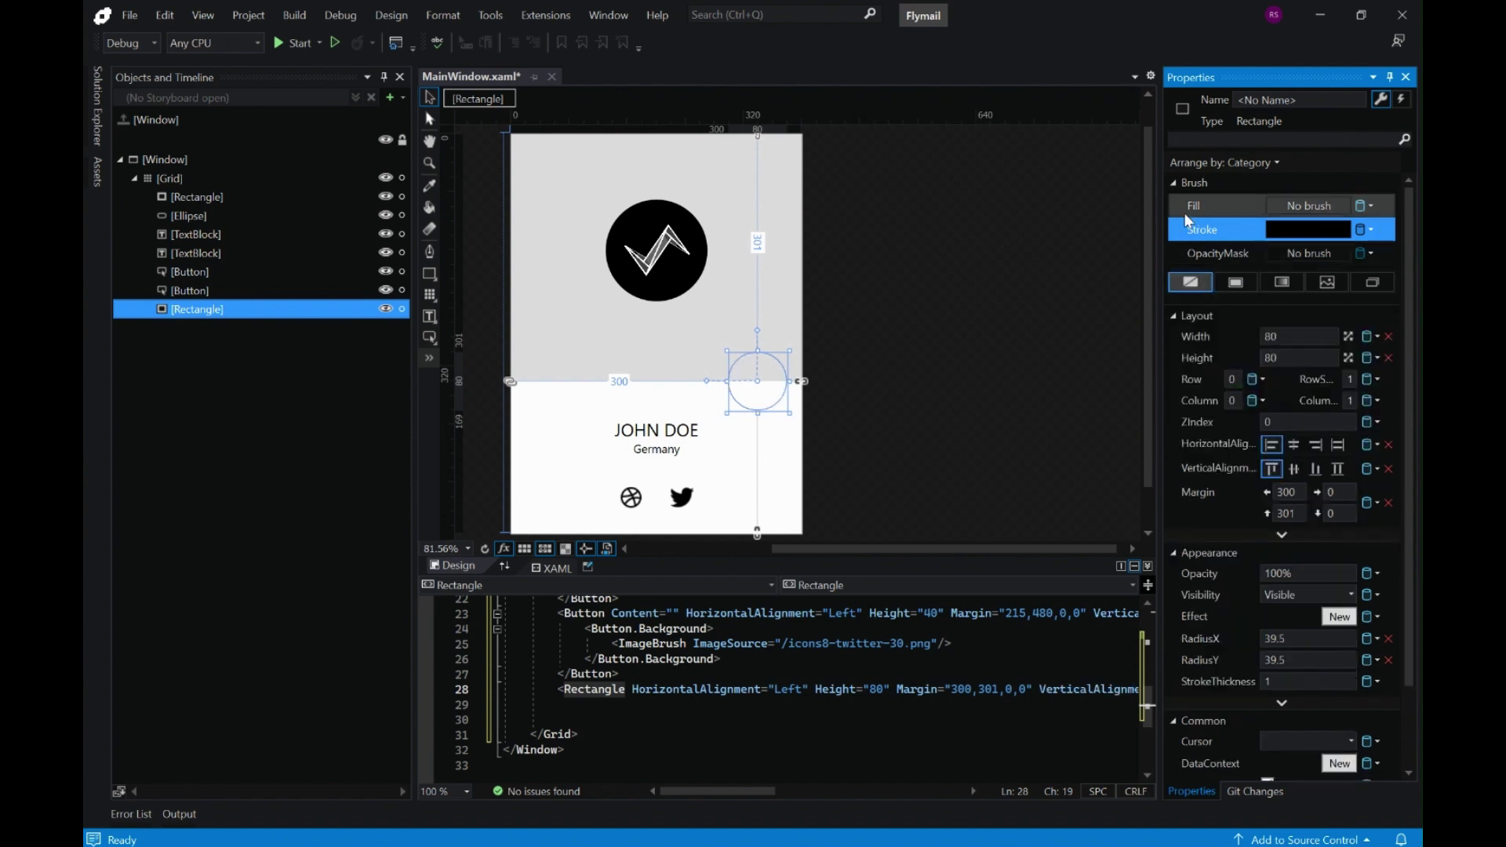
click(1236, 281)
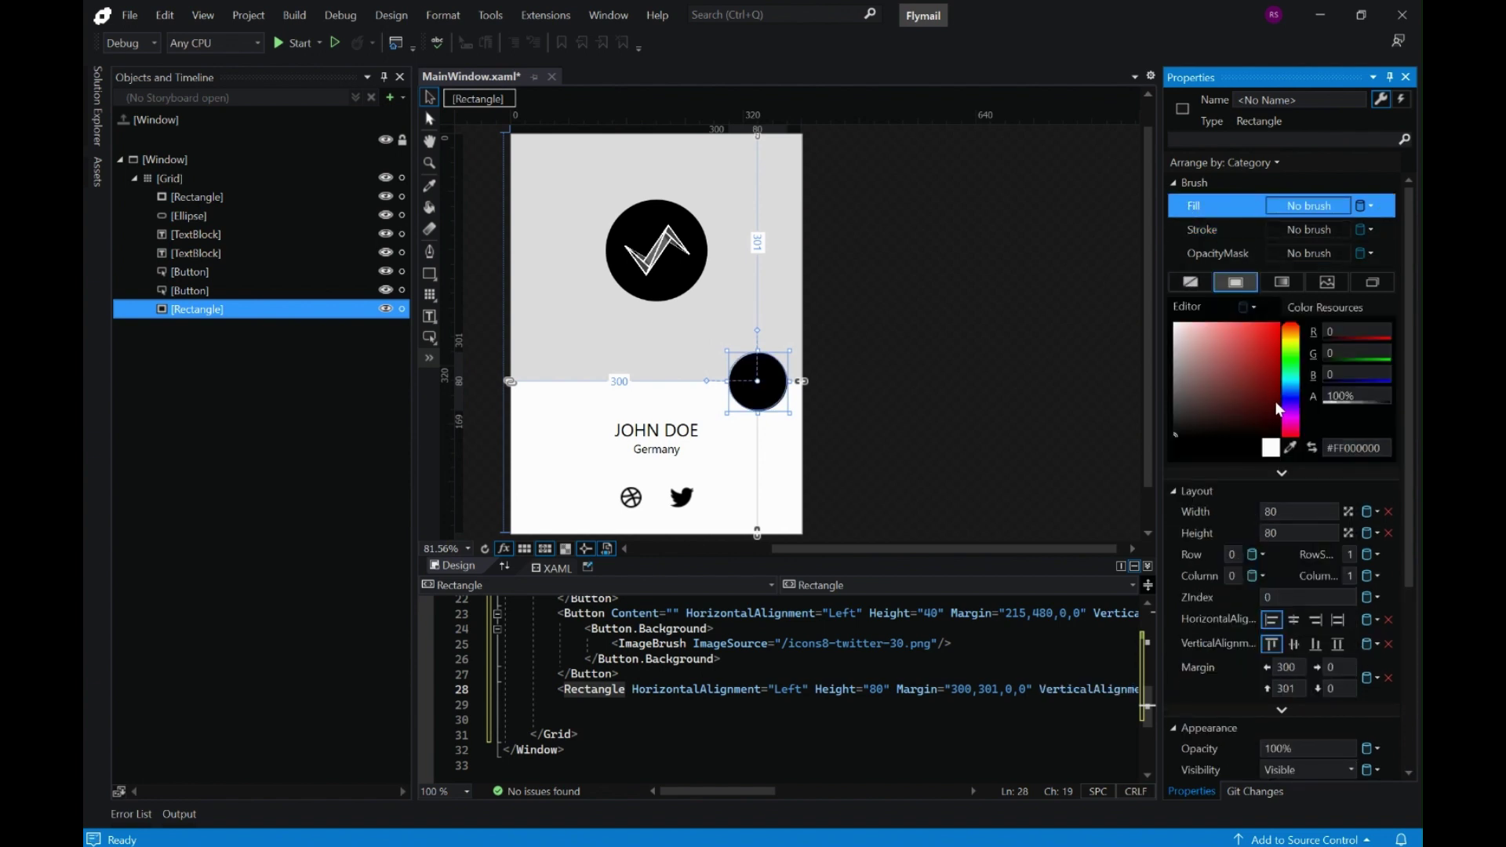
drag(1293, 420, 1295, 428)
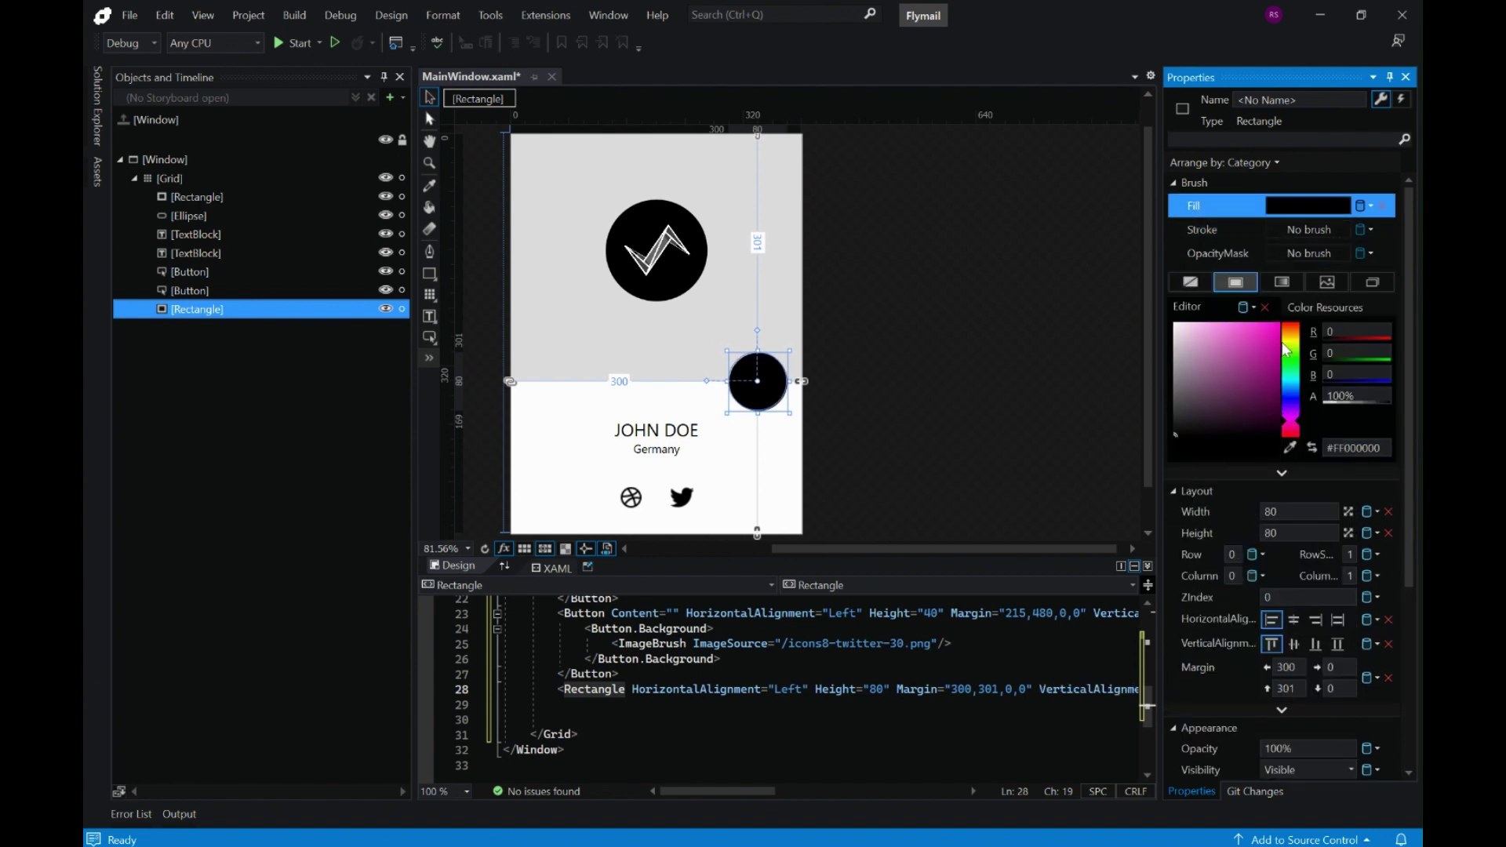
mouse_move(1277, 339)
mouse_down()
mouse_move(1251, 332)
mouse_move(1287, 327)
mouse_up()
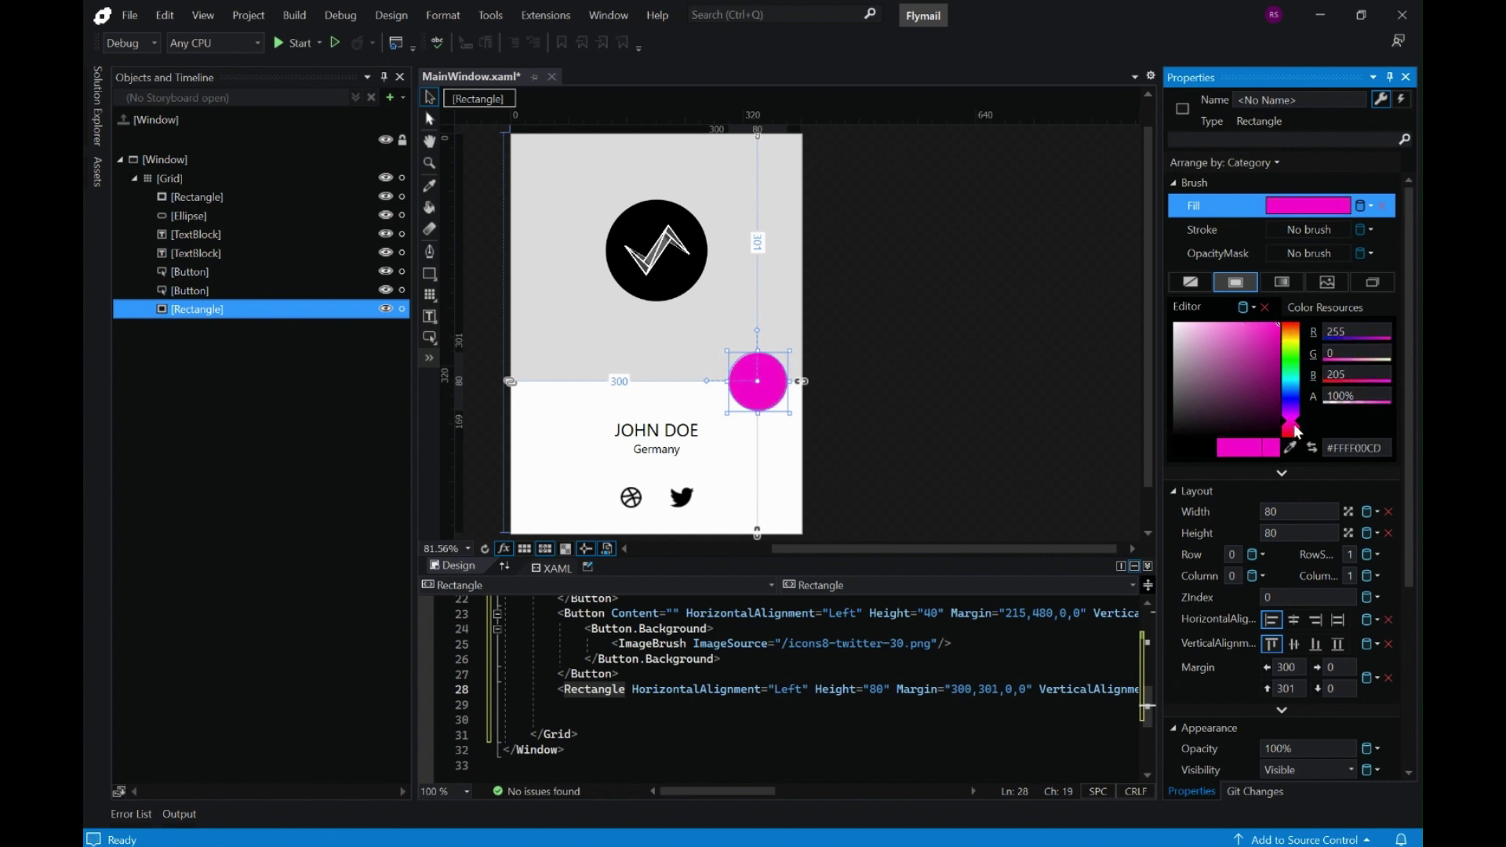
drag(1297, 425, 1301, 430)
click(1011, 425)
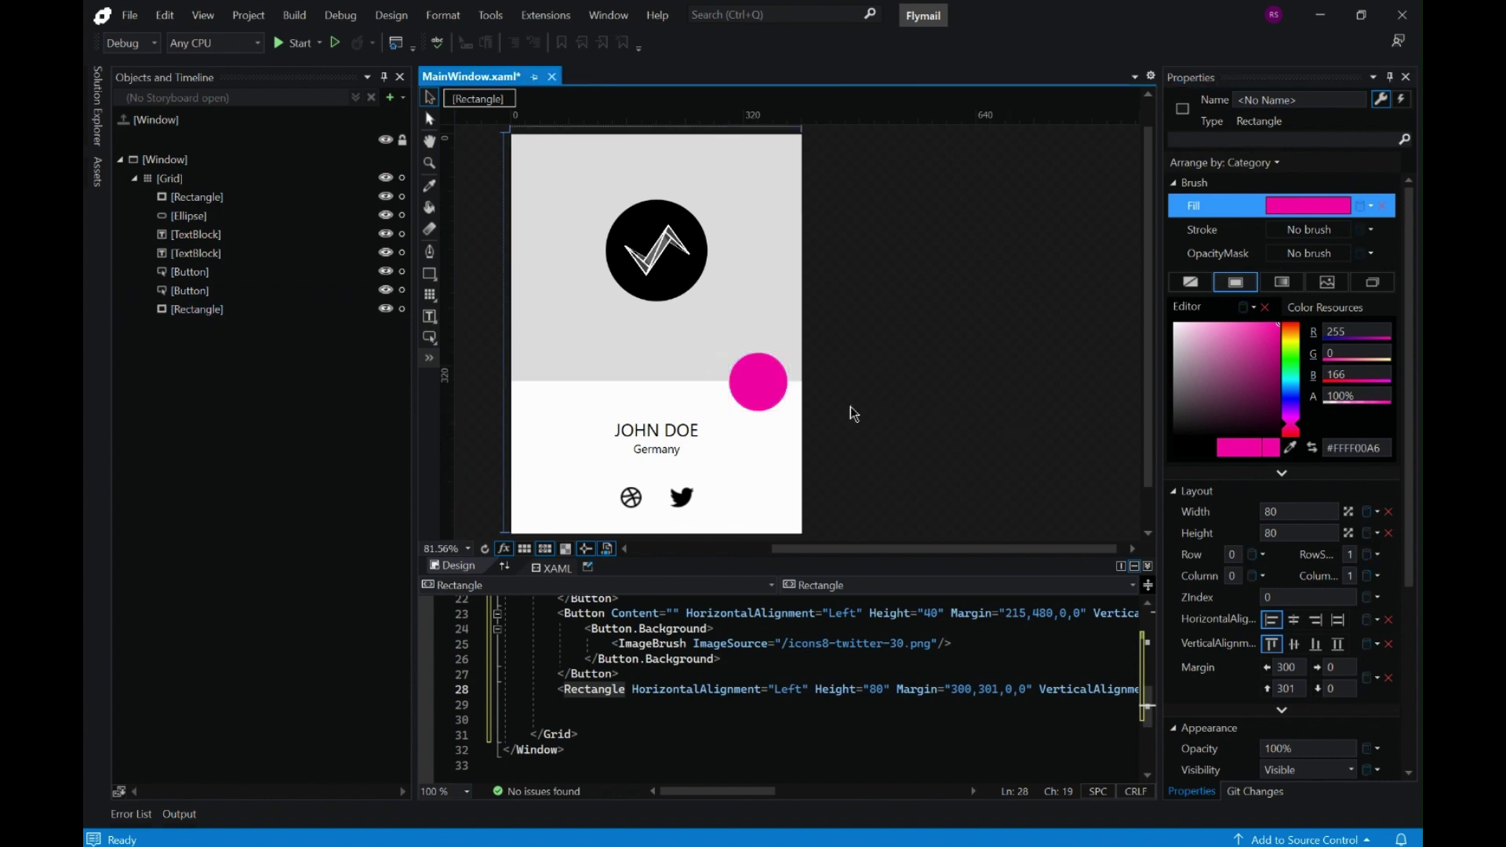
Add a new button on top of the pink circle
click(771, 392)
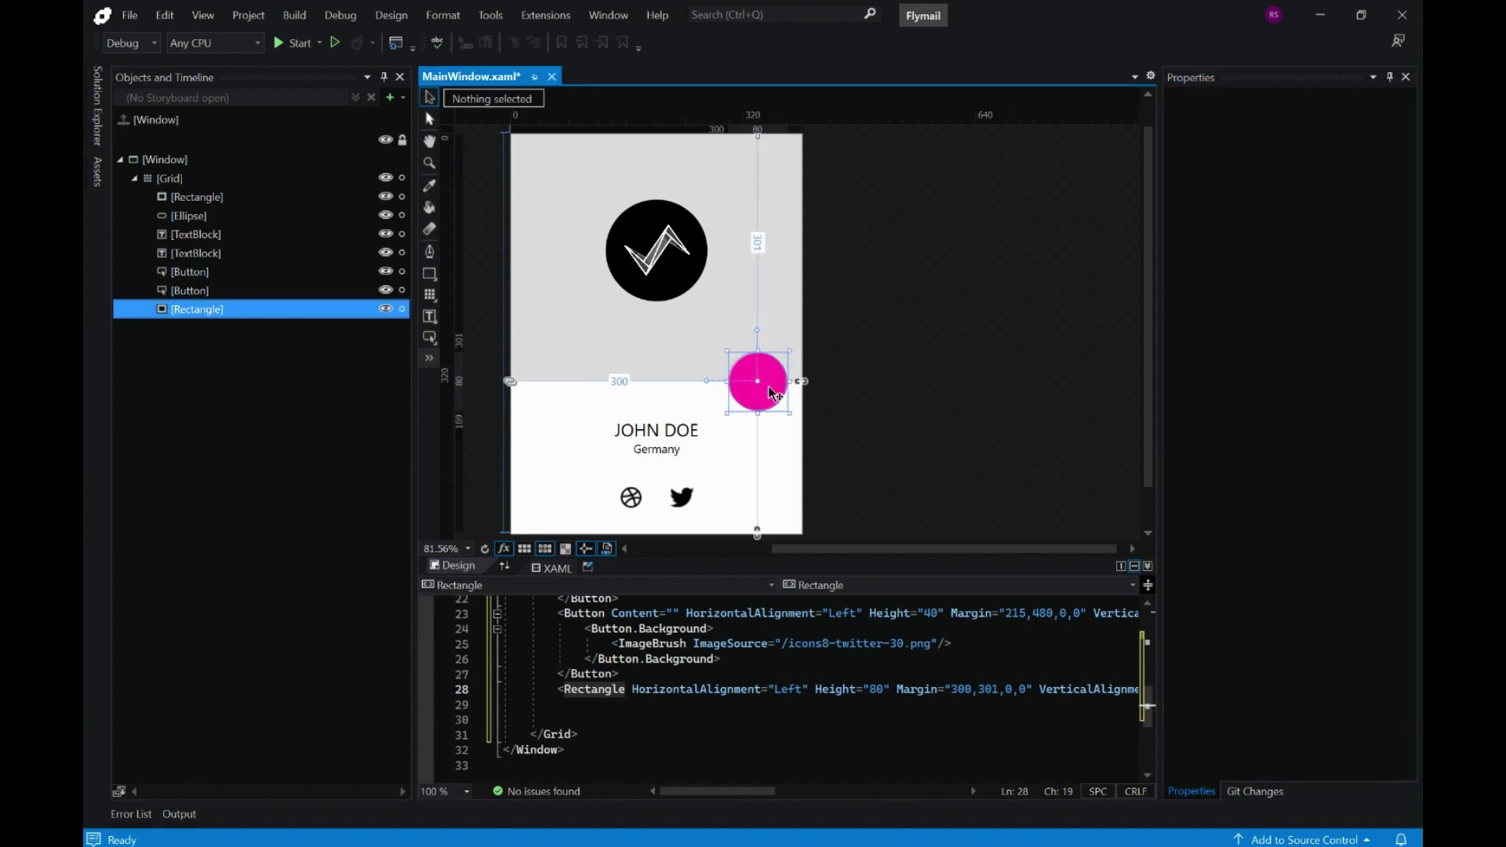
click(430, 339)
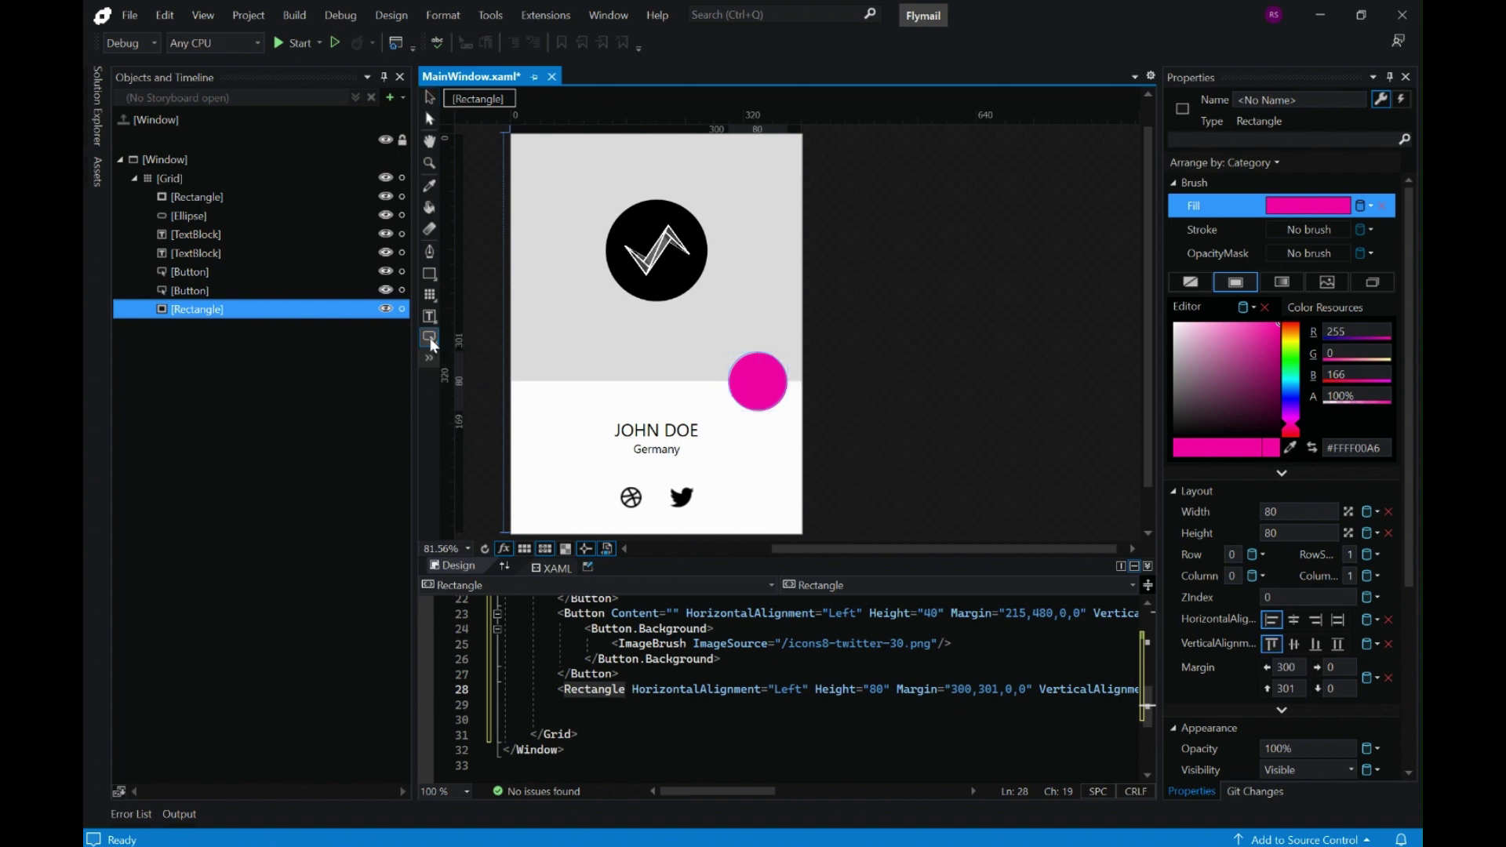
click(755, 378)
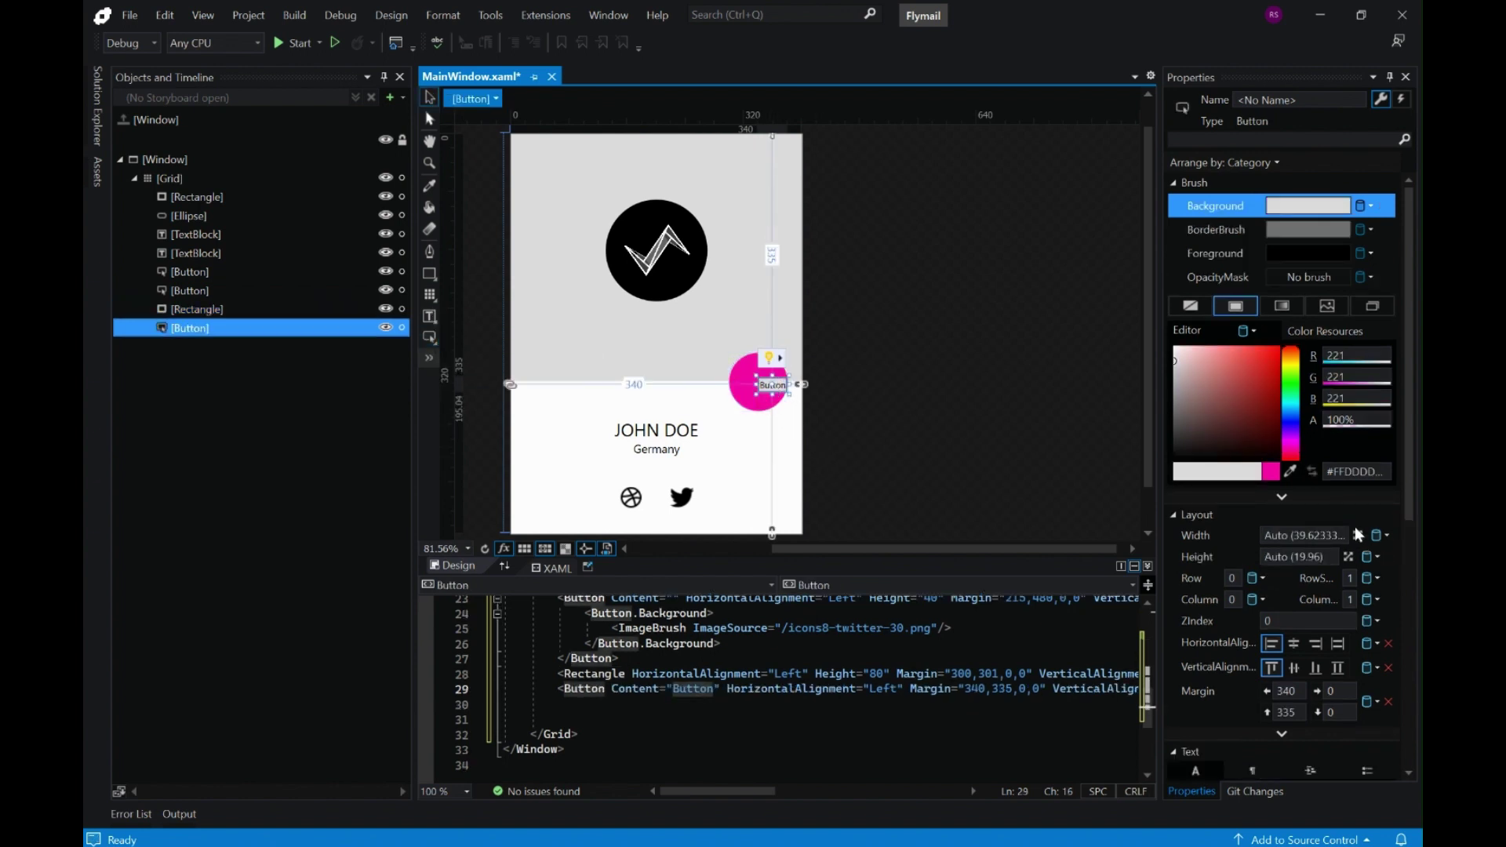
Set the new button's width and height to 30
click(1316, 548)
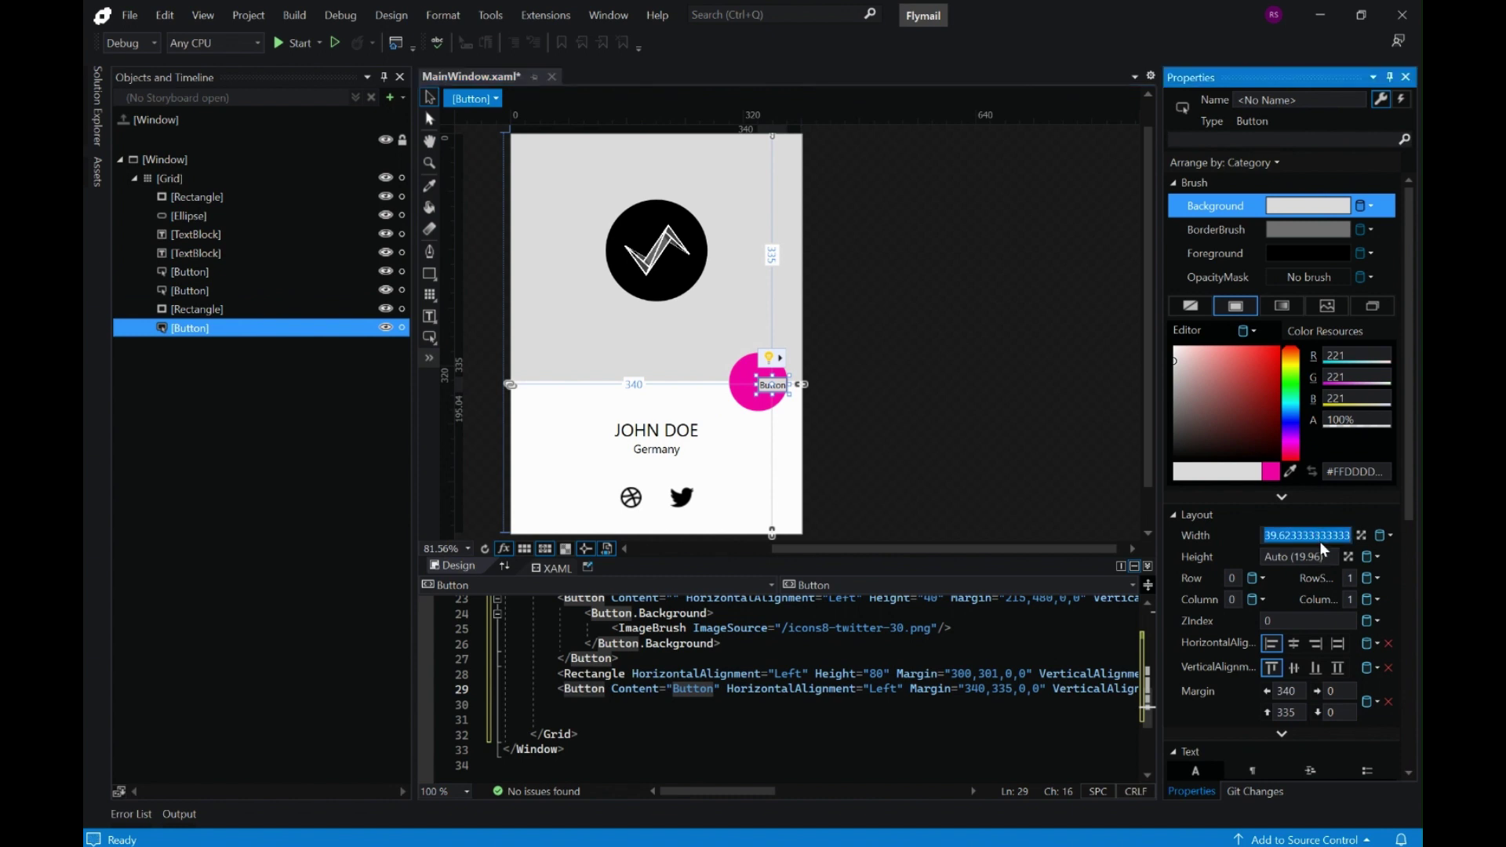
text(30)
key(Tab)
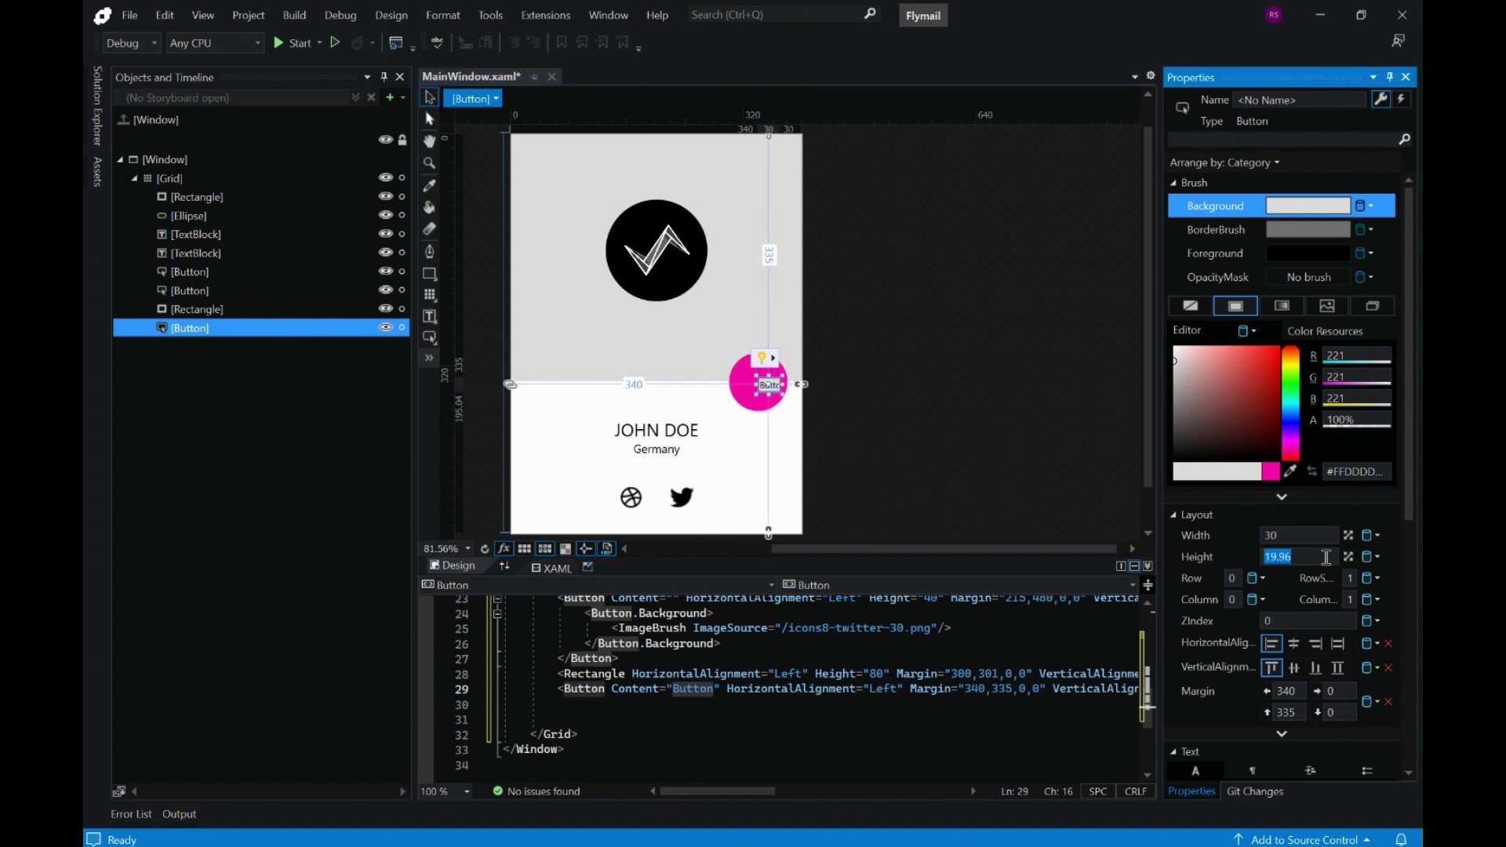
text(30)
key(Return)
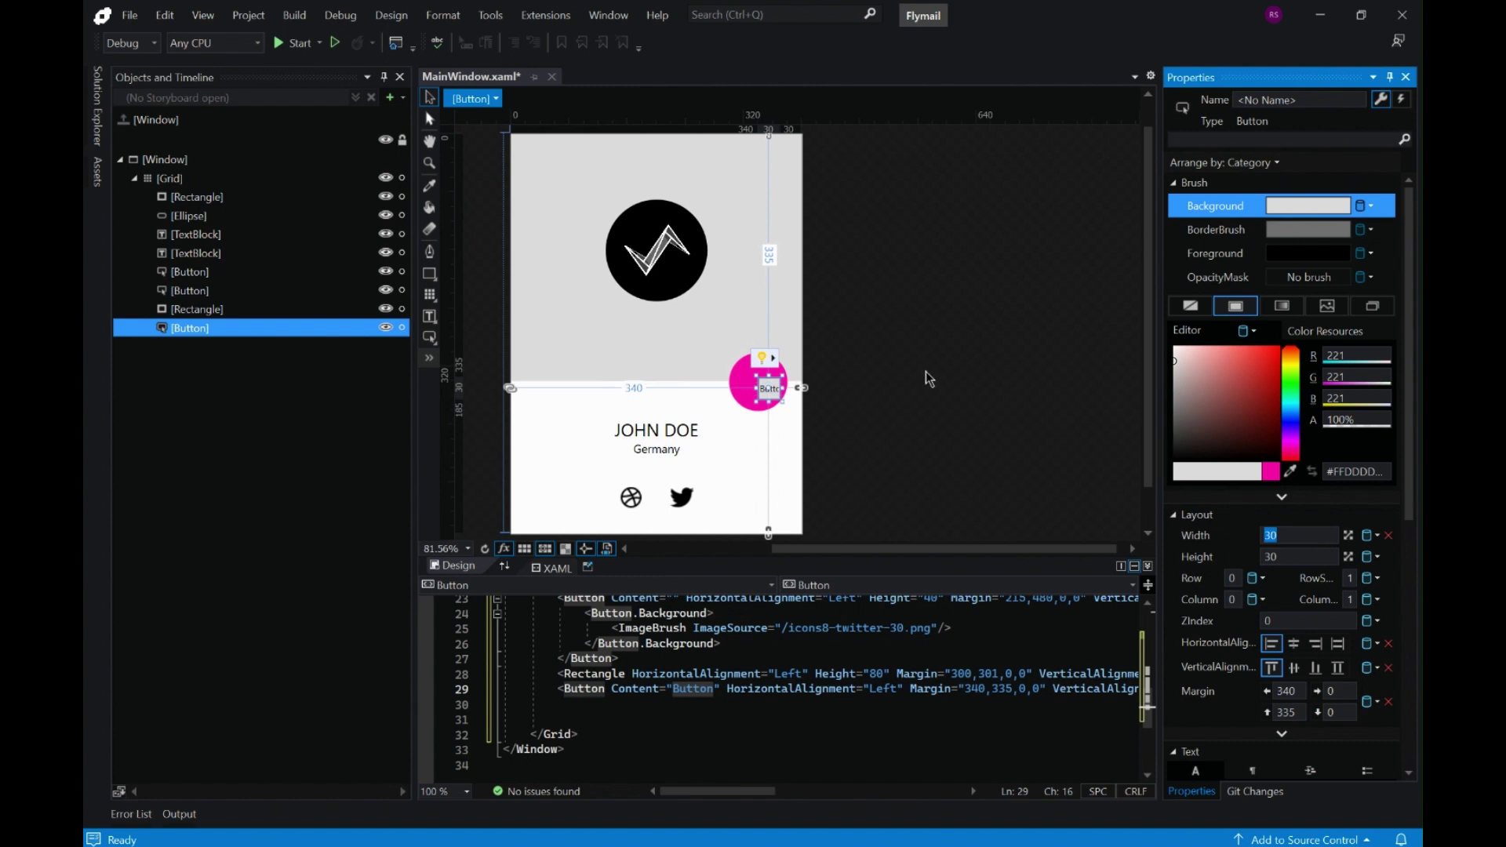
Resize the button to about 55 by 54 and center it on the pink circle at a left margin of 312 and top margin of 314
click(925, 370)
click(768, 390)
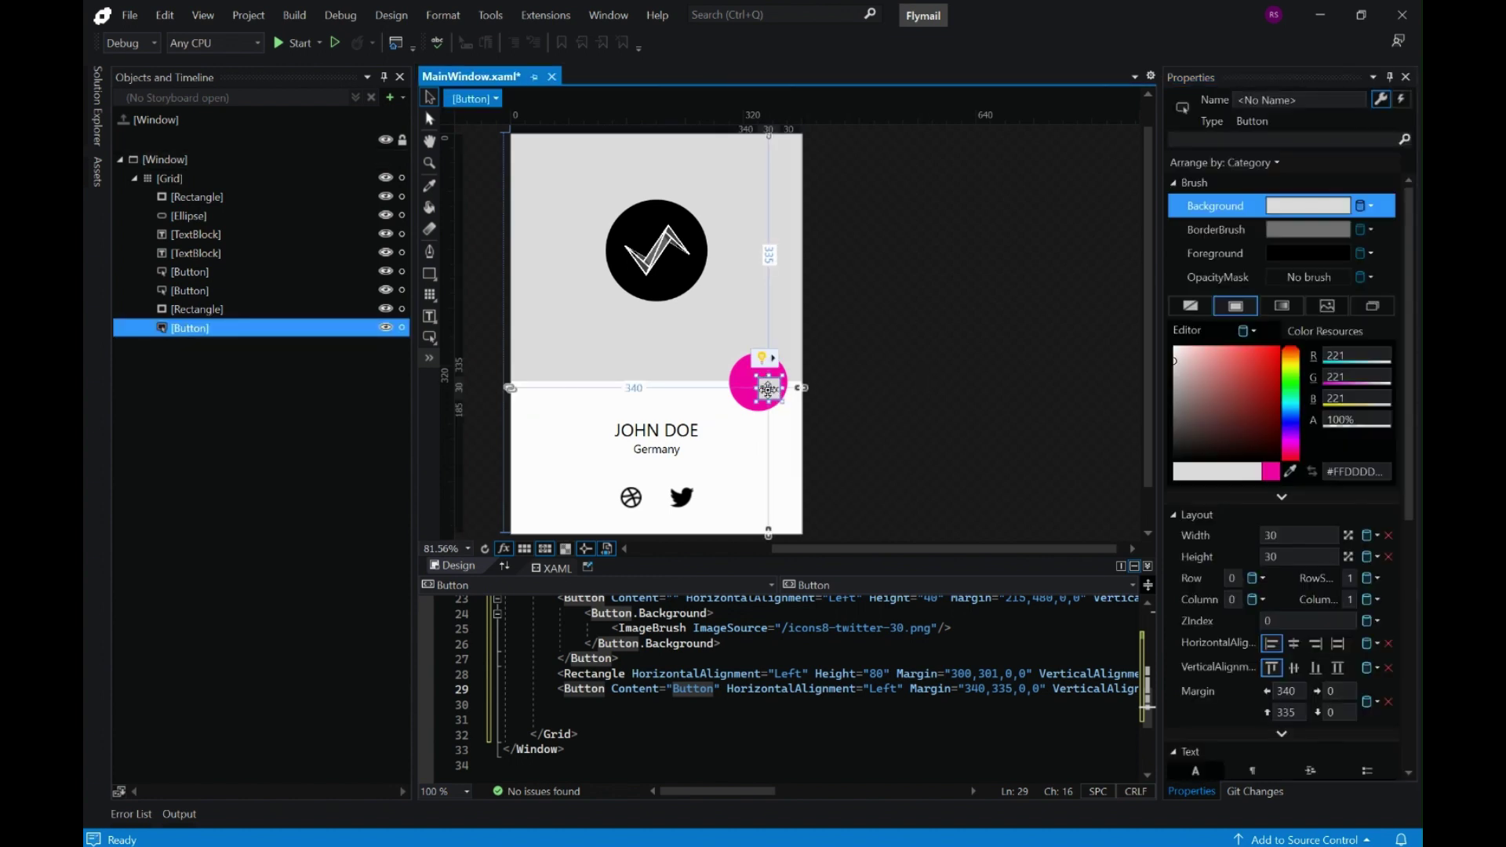
mouse_move(772, 394)
mouse_down()
mouse_move(755, 380)
mouse_move(771, 395)
mouse_up()
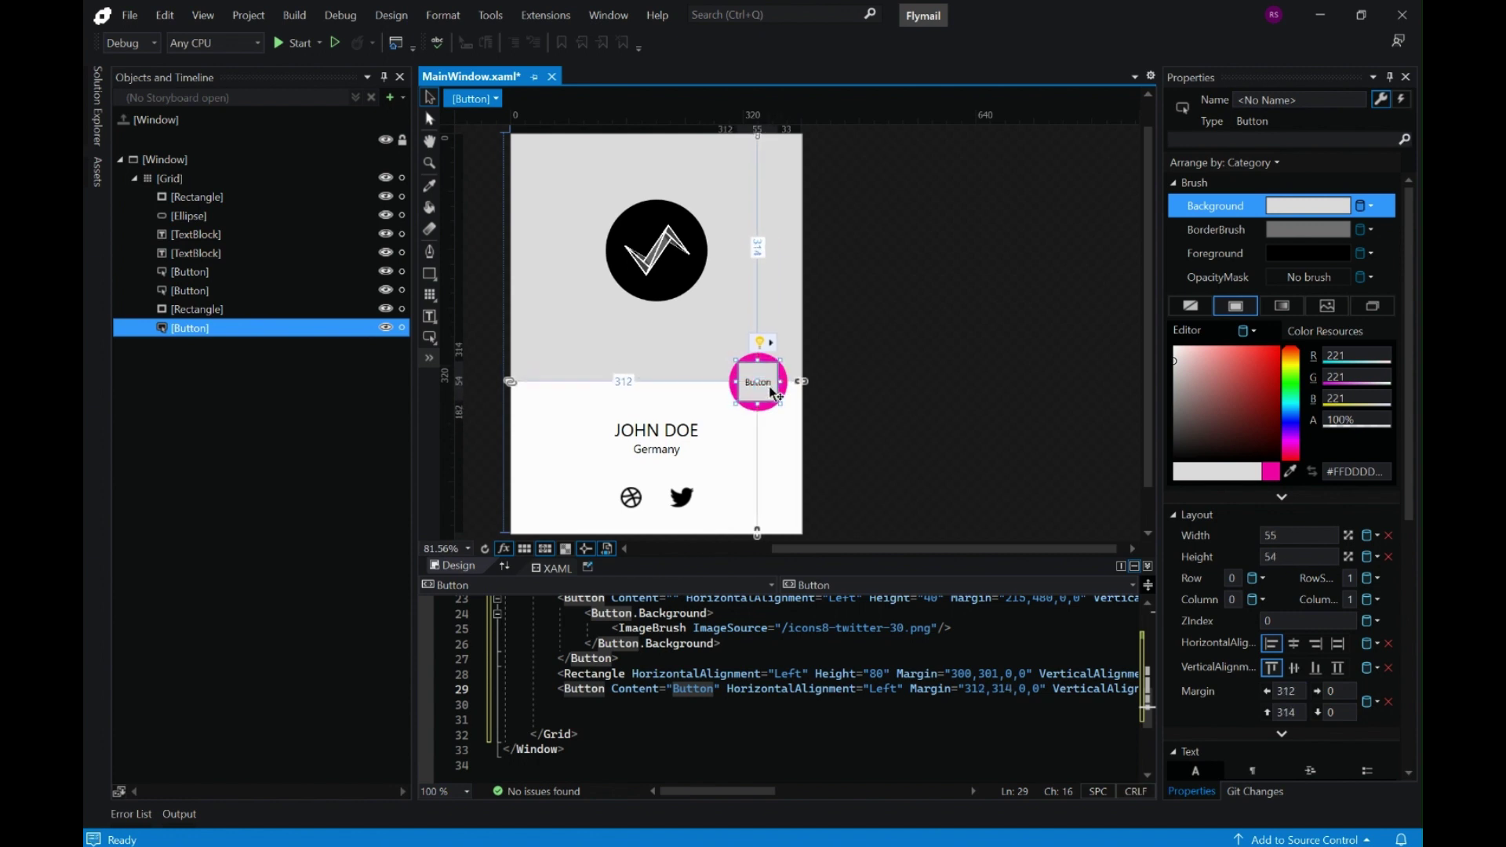
Remove the button's border brush and give it an image background using icons8-sent-80.png from the Downloads folder
click(1212, 235)
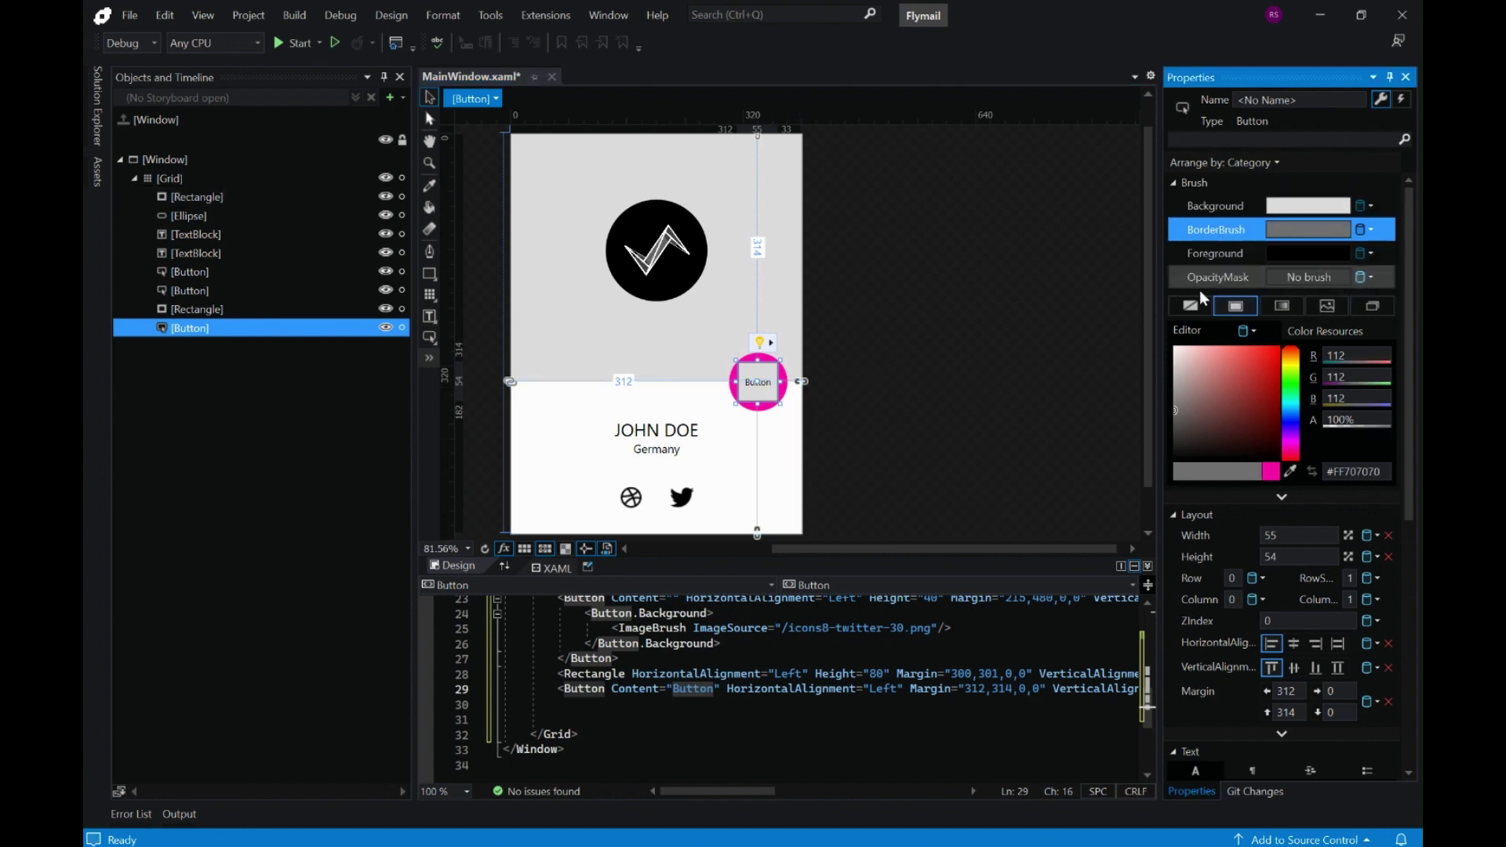
click(1190, 305)
click(1214, 207)
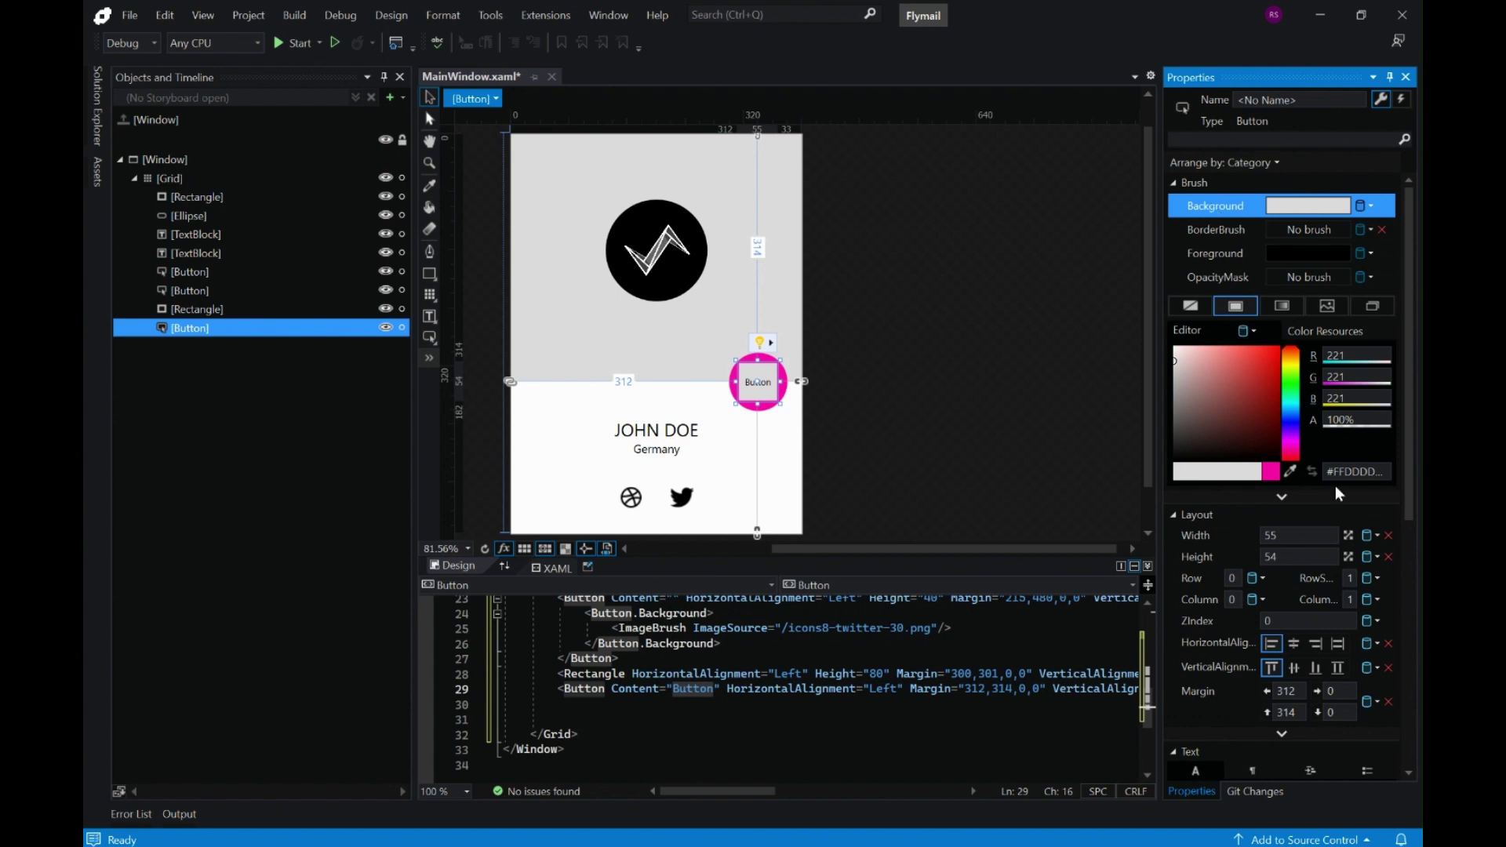
click(1328, 306)
click(1347, 419)
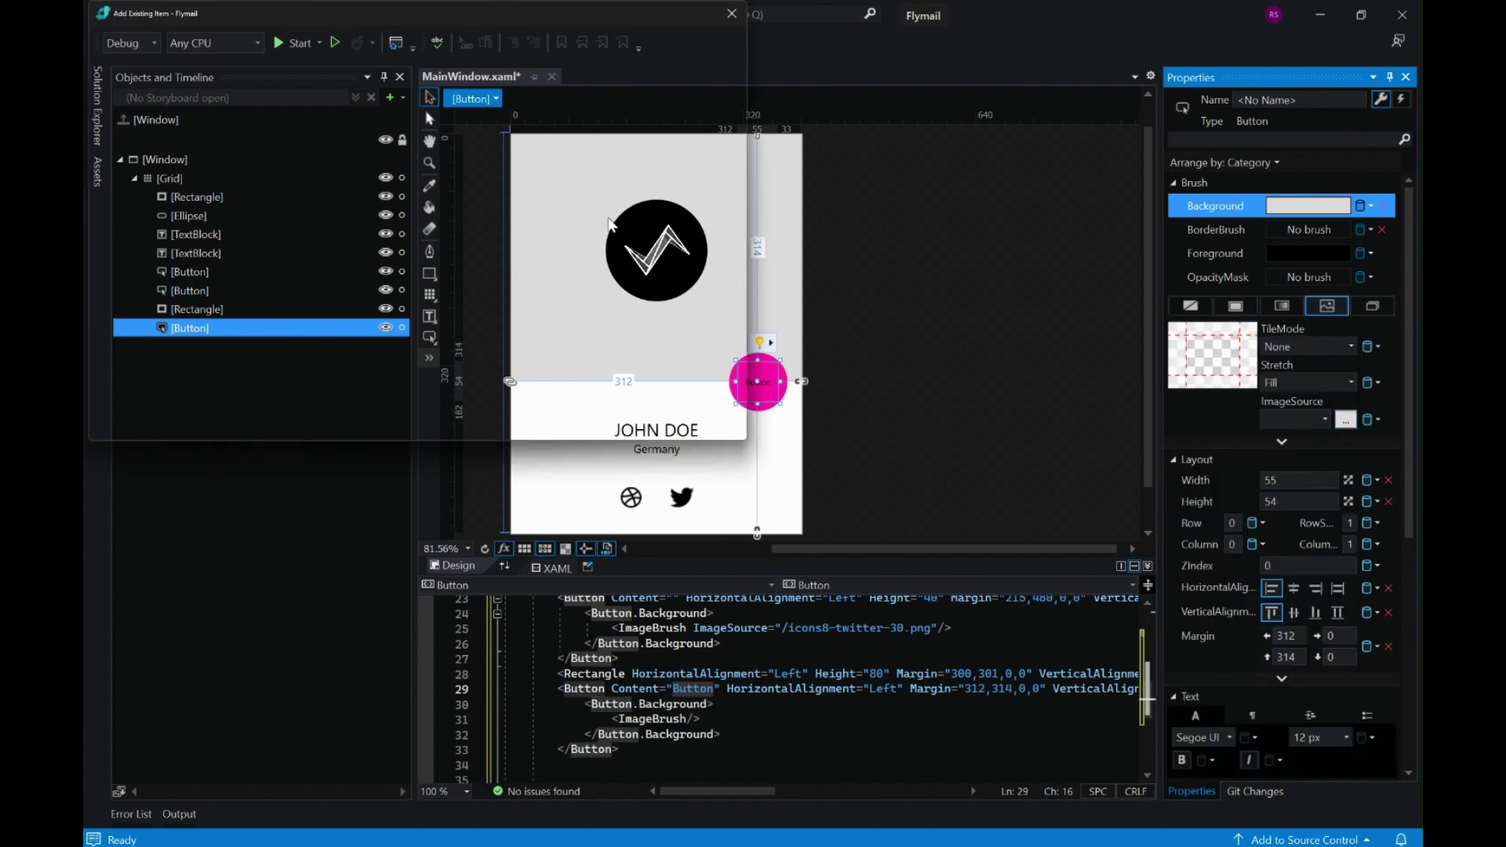
double_click(314, 263)
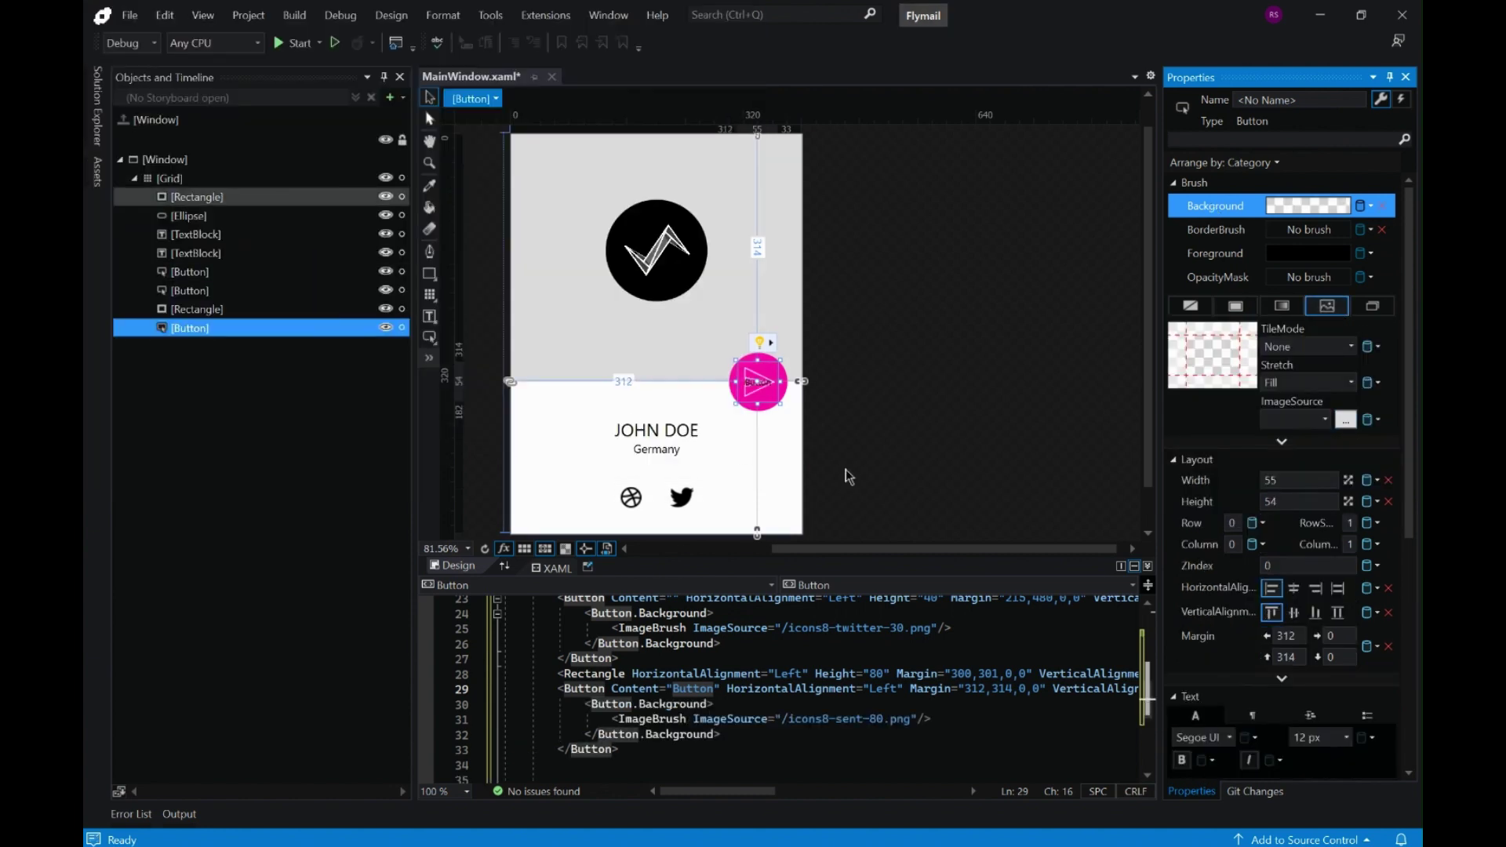
Clear the send button's content text
scroll(1333, 643, down, 3)
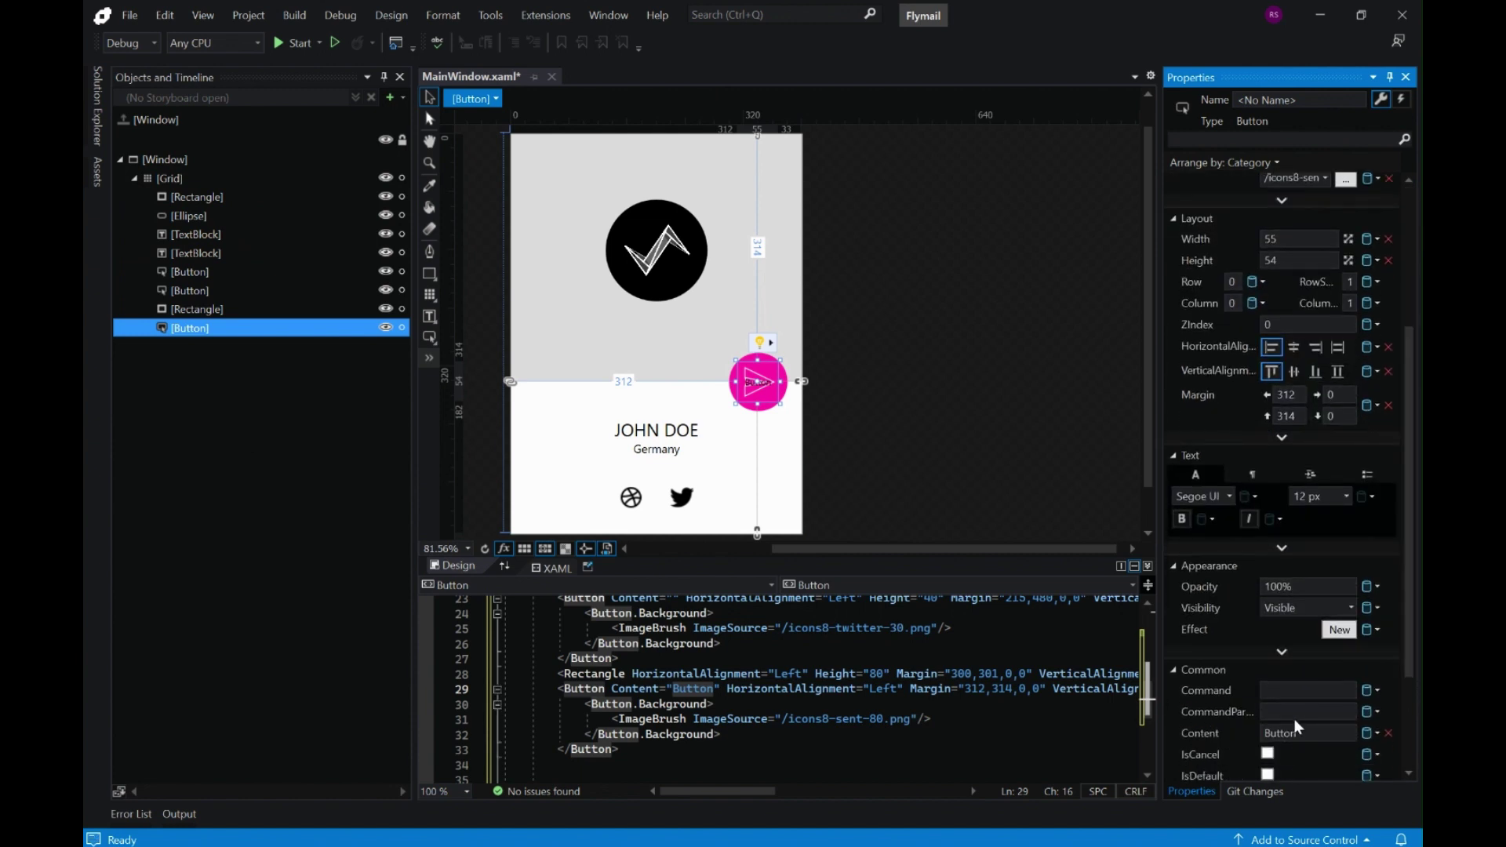
click(1308, 736)
key(BackSpace)
click(858, 336)
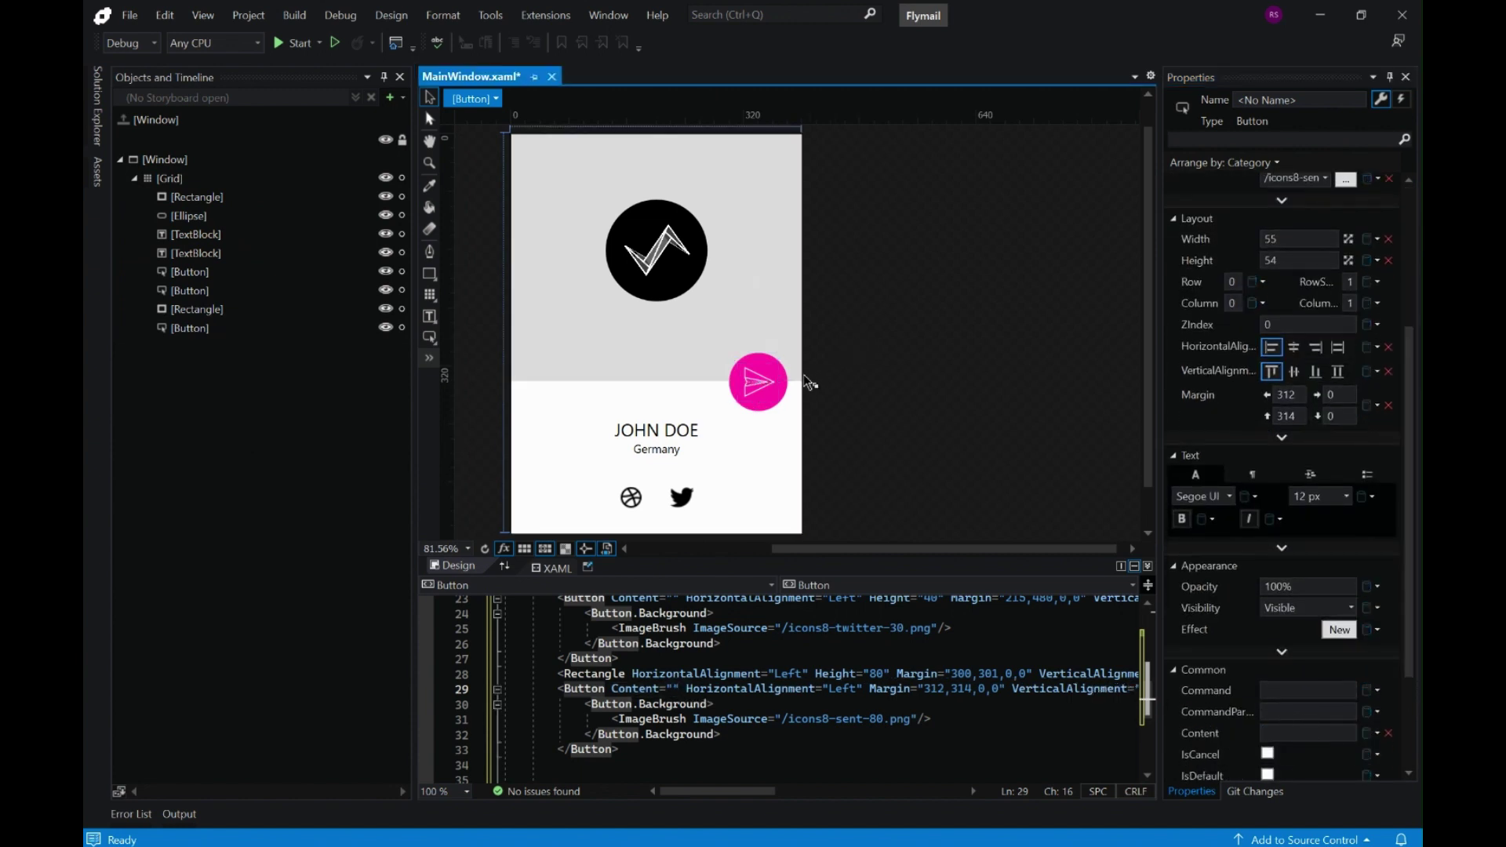
Rotate the send button counterclockwise to an angle of about -49.9 degrees
click(775, 375)
drag(779, 356, 752, 342)
click(907, 385)
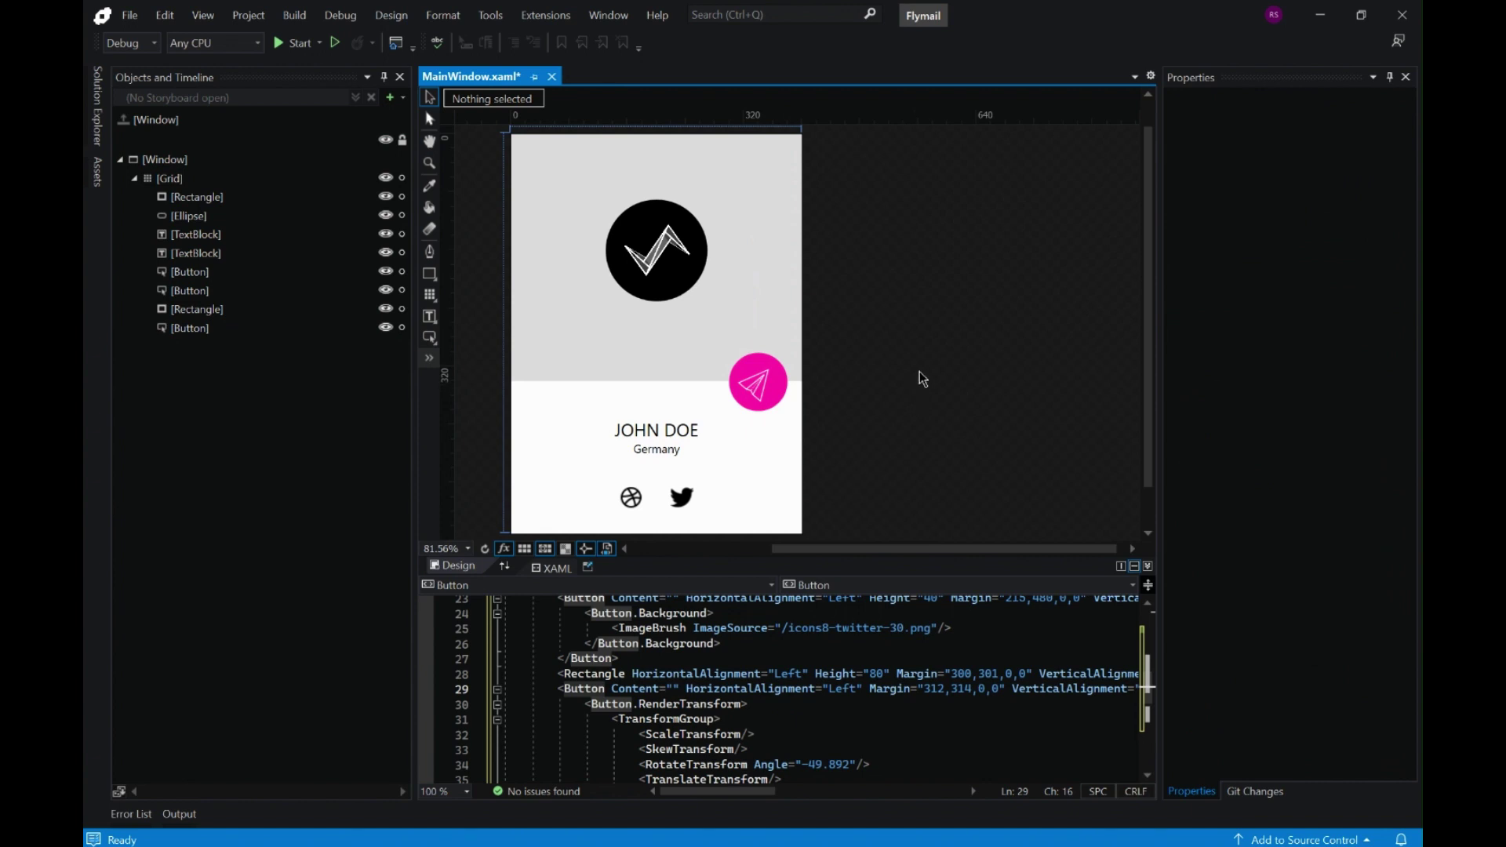
Group all eight card elements, from the white rectangle through the send button, into a new Grid
click(206, 198)
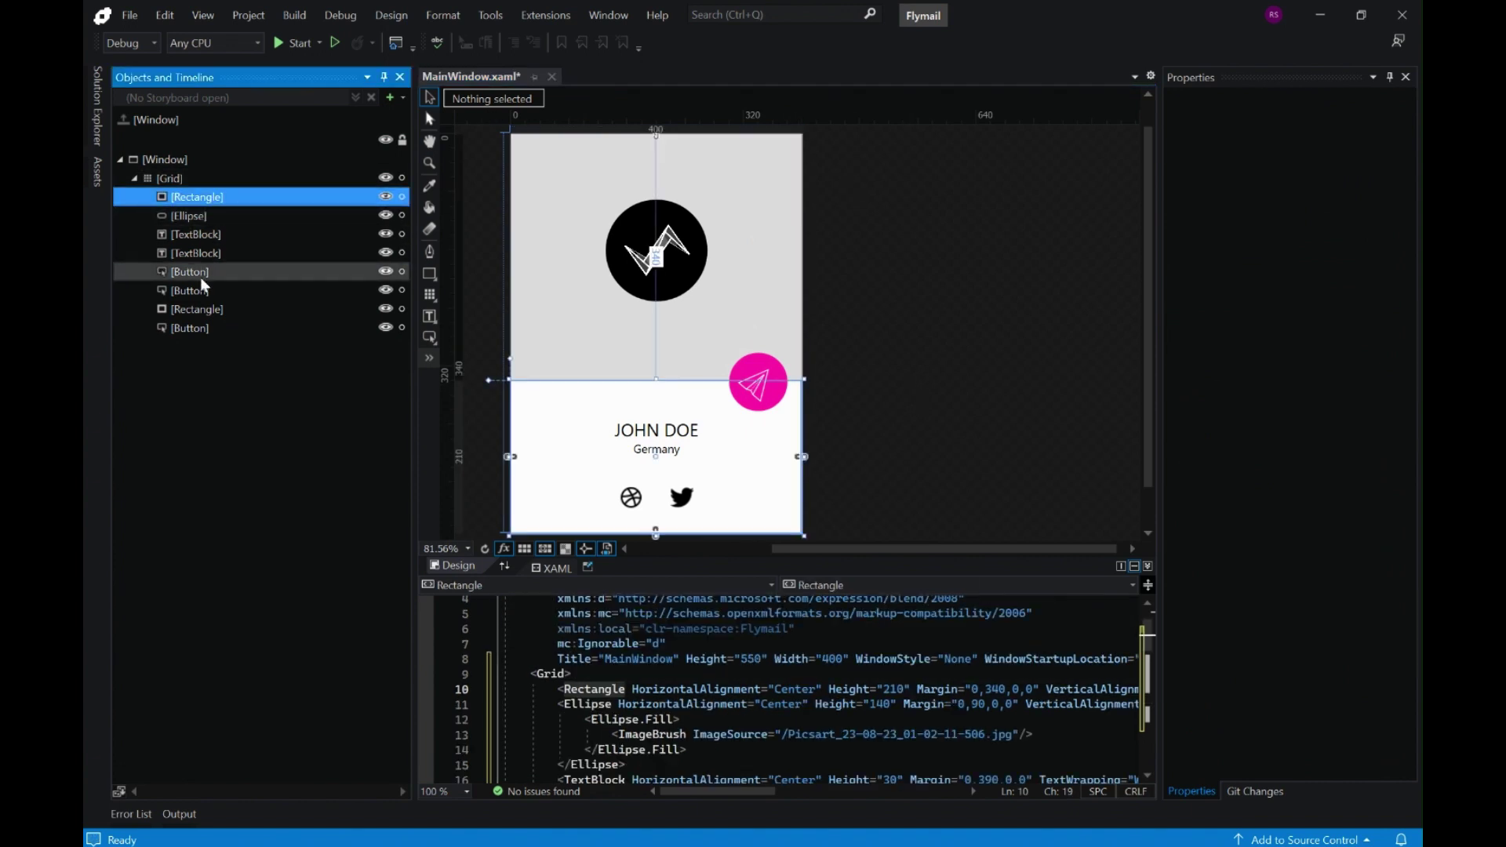
click(205, 328)
click(208, 196)
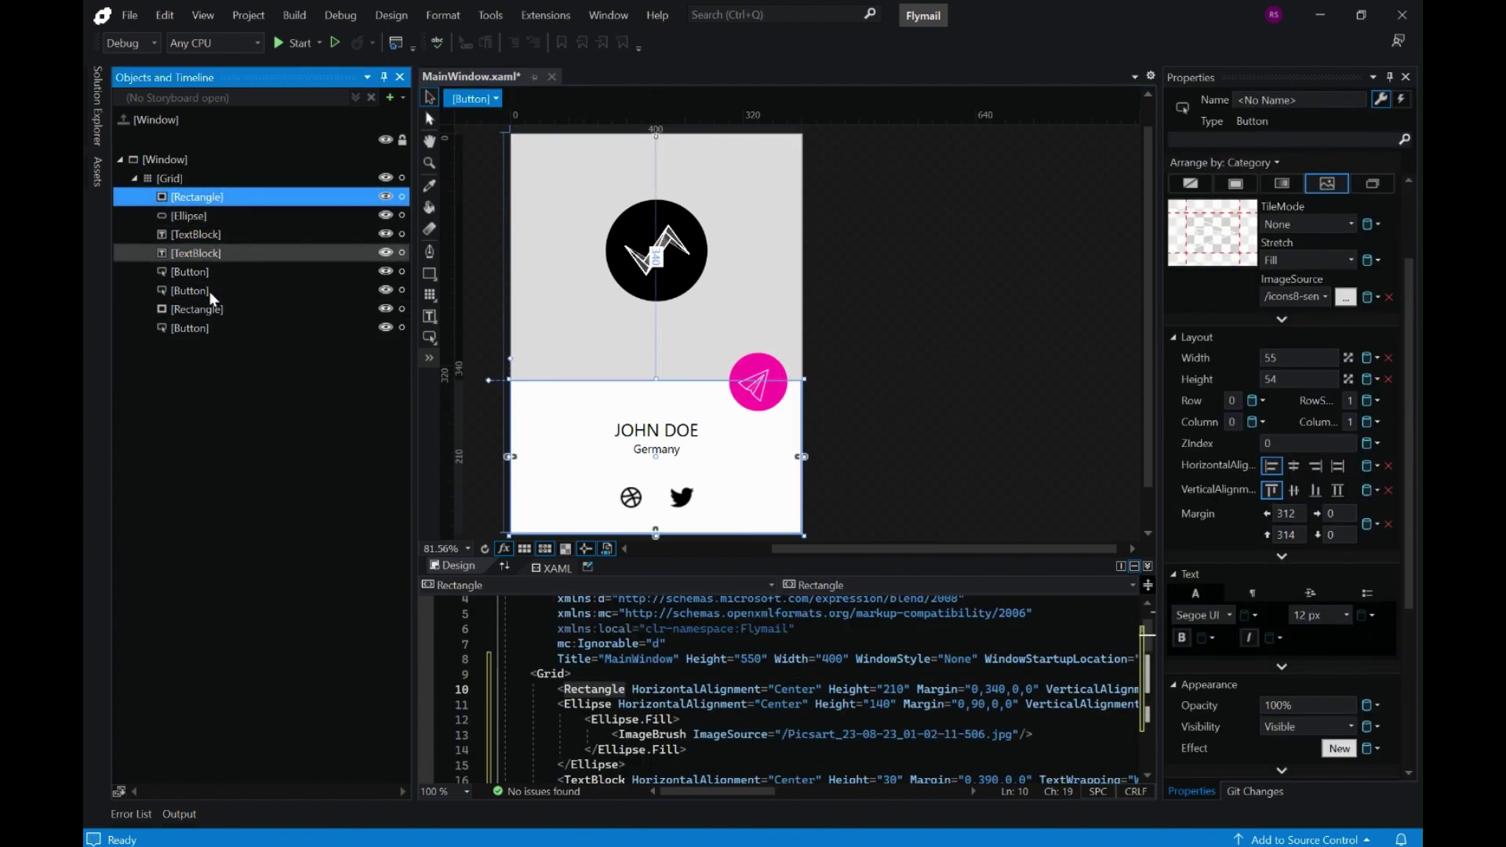
ctrl+click(206, 326)
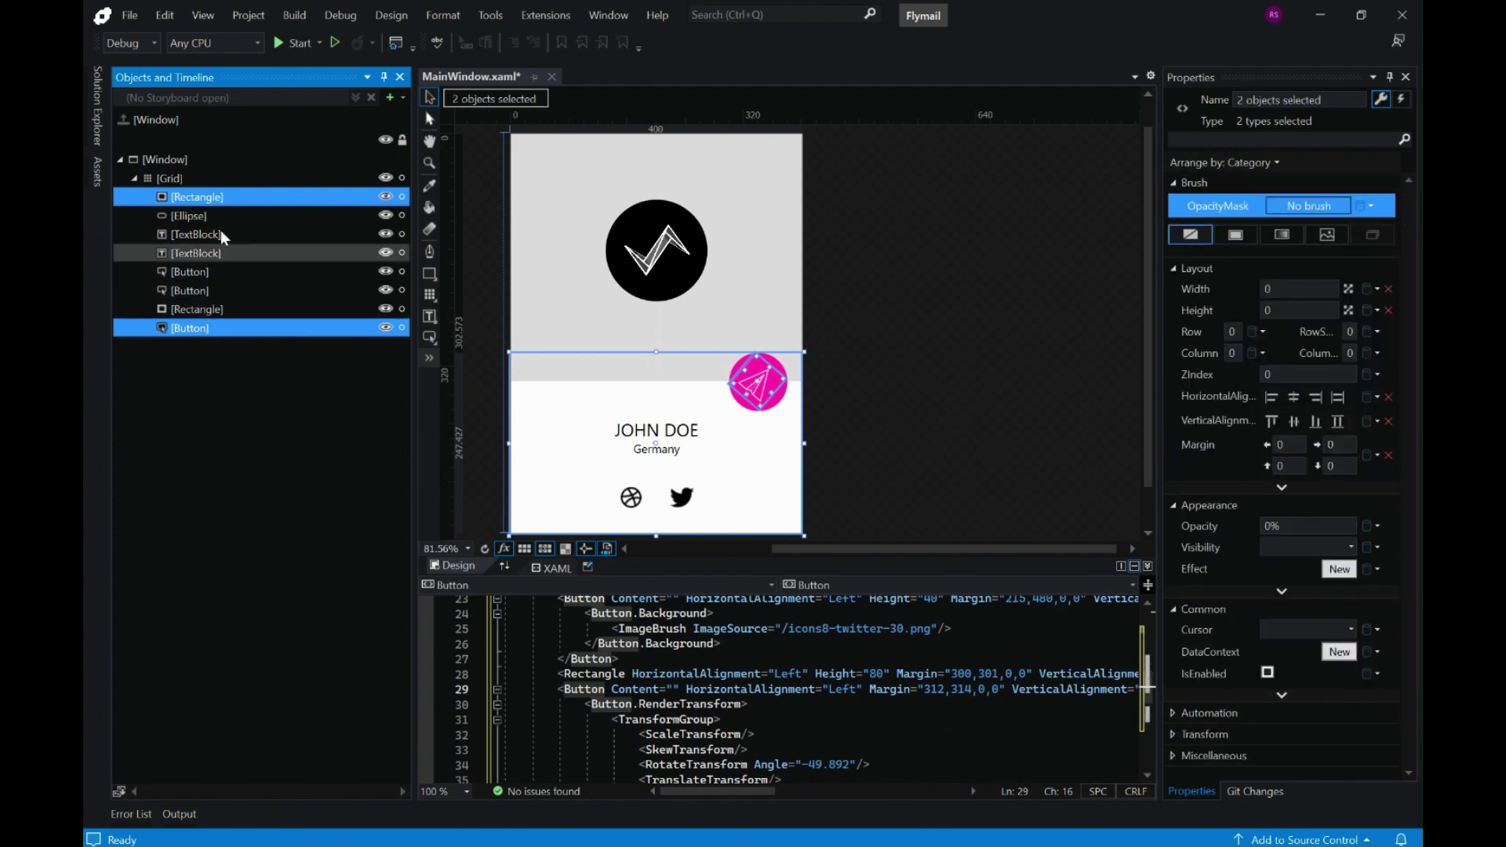
click(215, 197)
shift+click(200, 328)
right_click(200, 330)
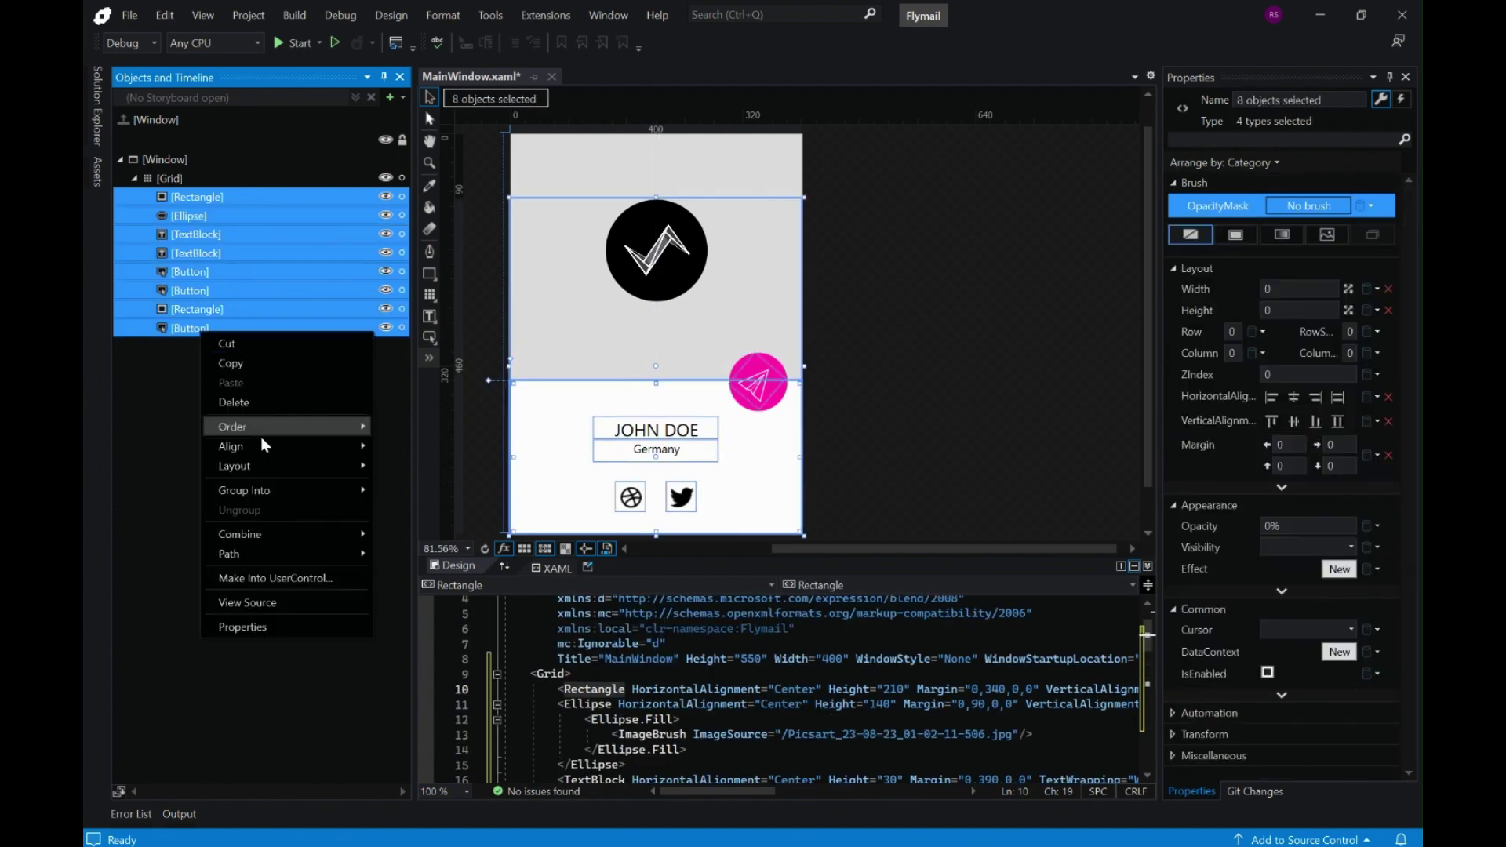
mouse_move(284, 490)
click(404, 492)
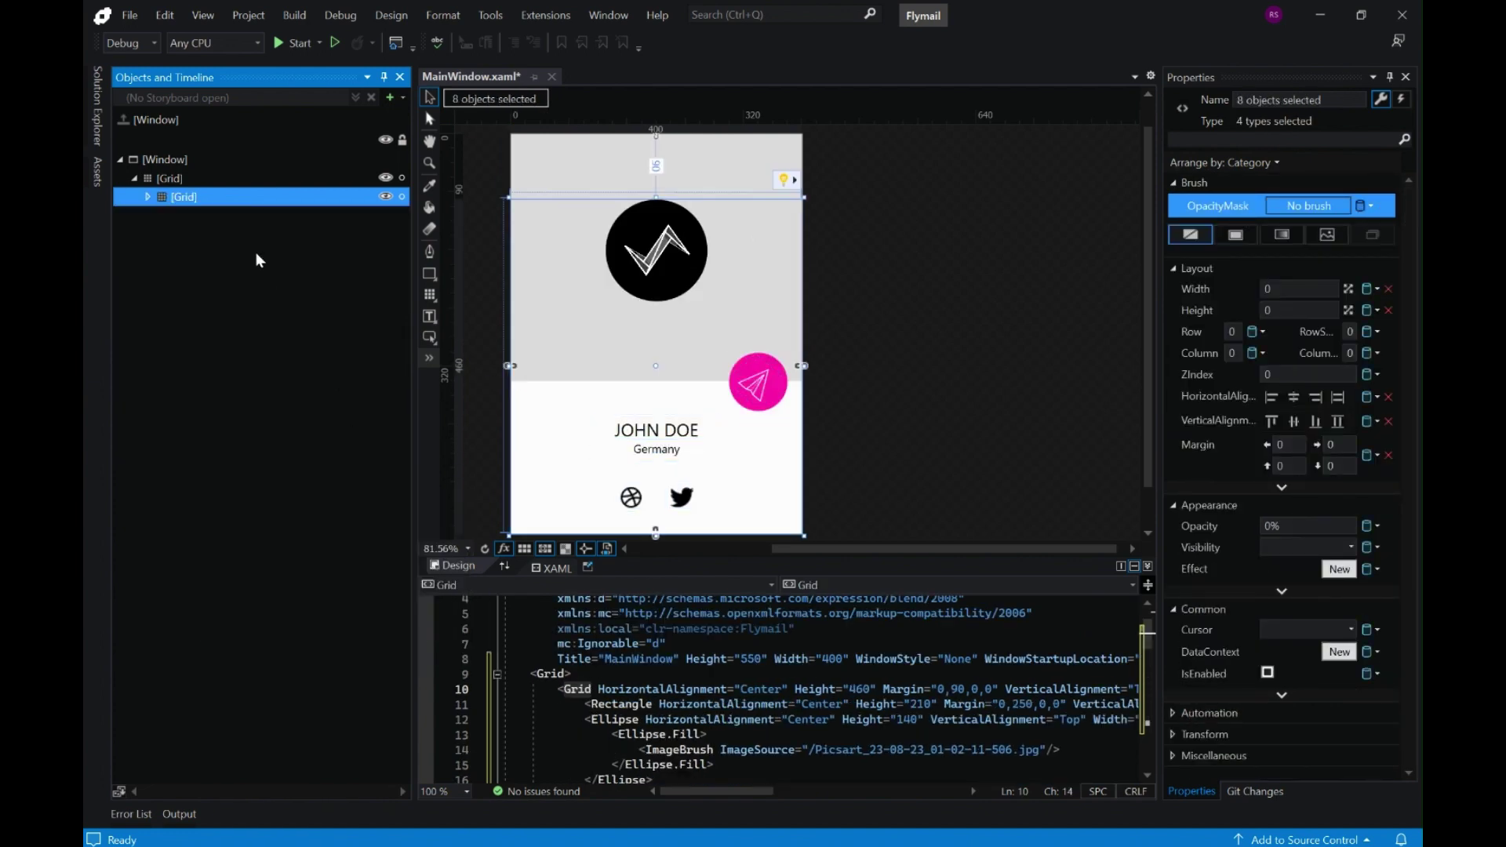
Rename the new inner Grid to Start and hide it in the design view
click(187, 198)
text(S)
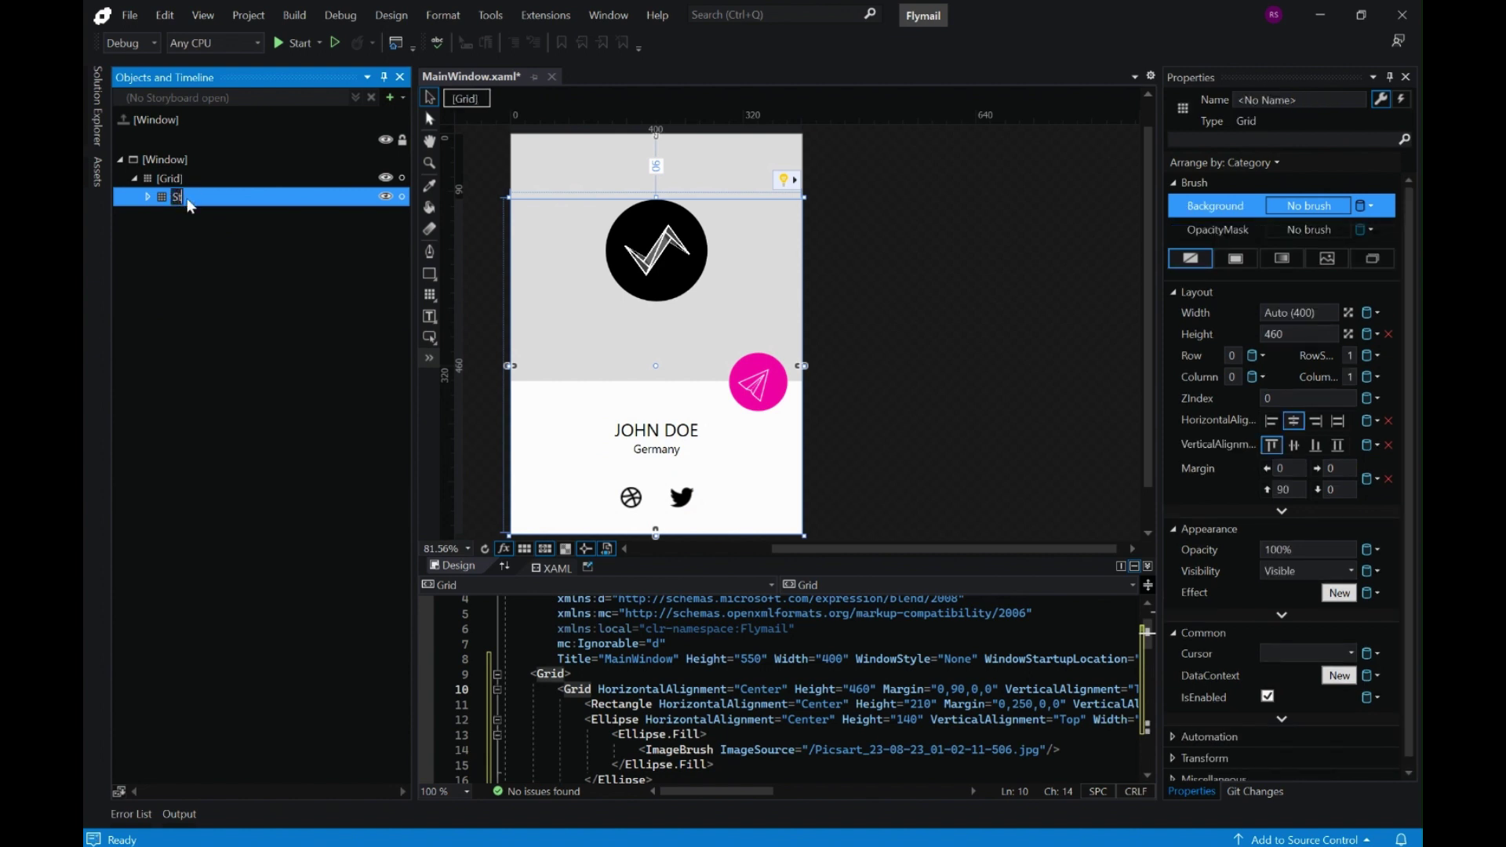
text(tart)
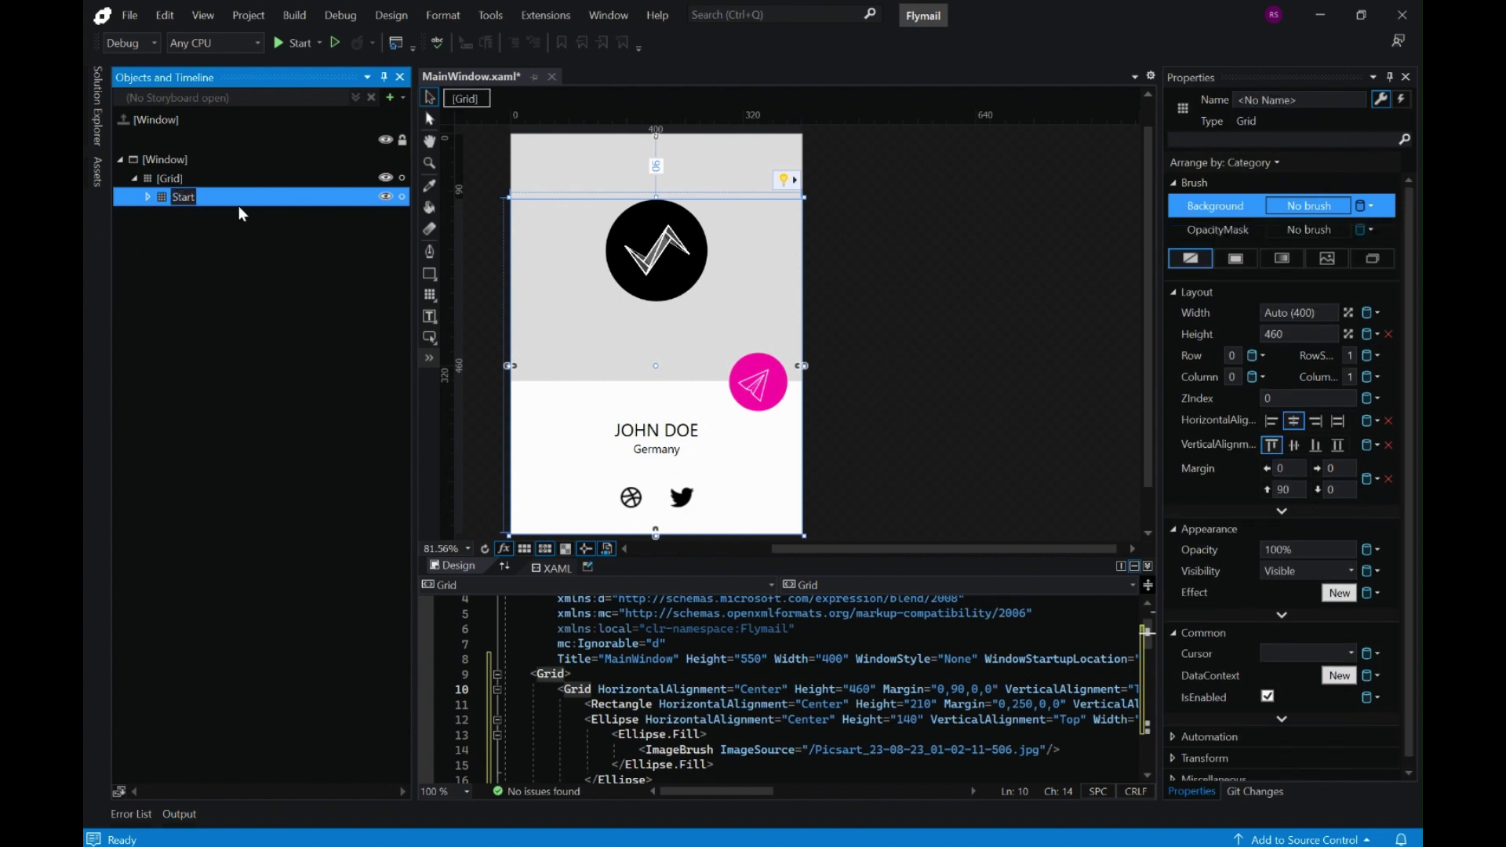
click(171, 177)
click(992, 369)
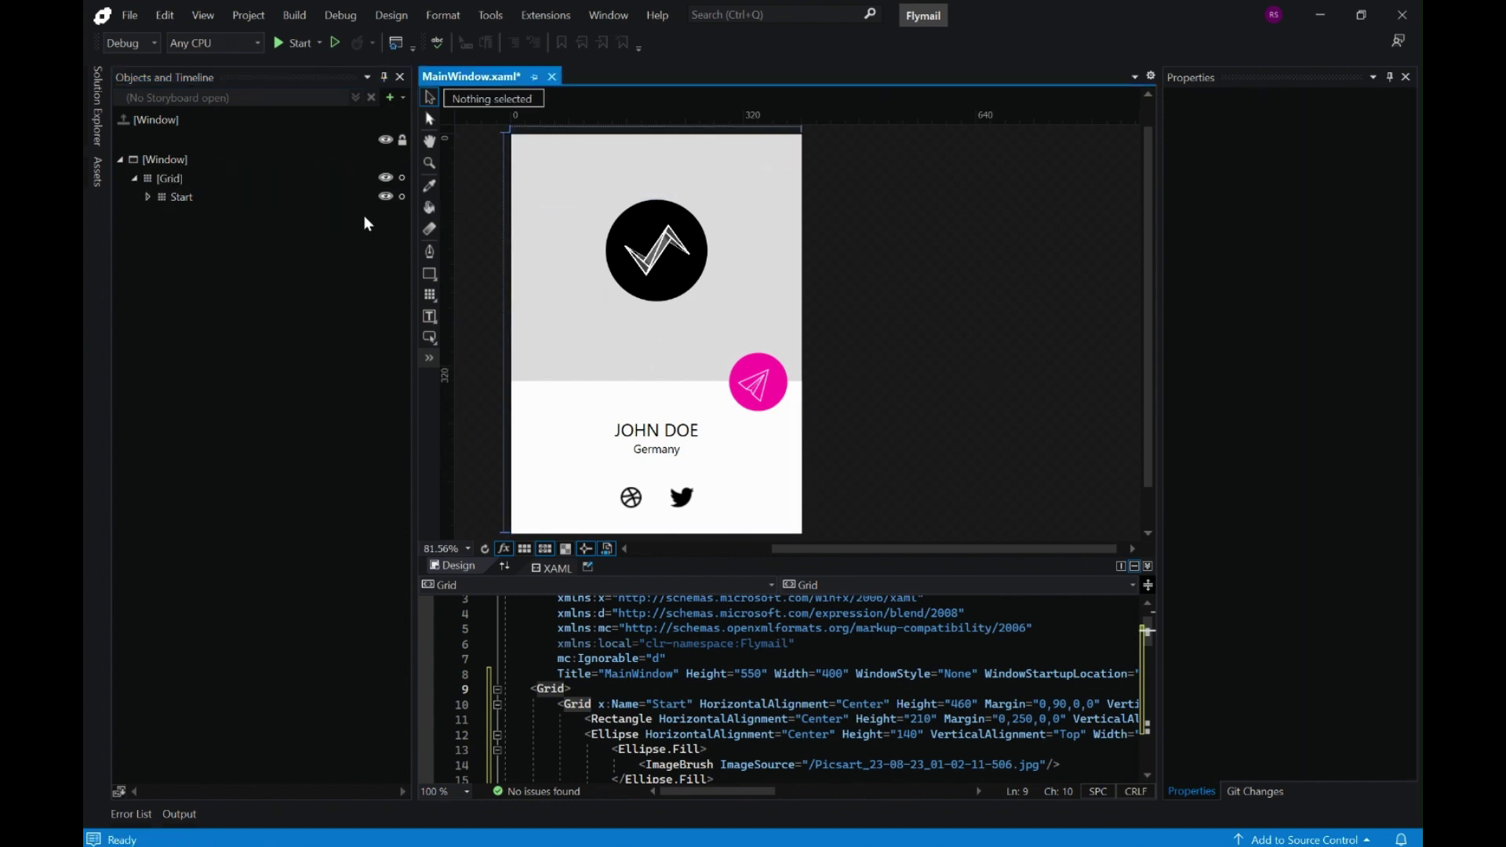
click(386, 197)
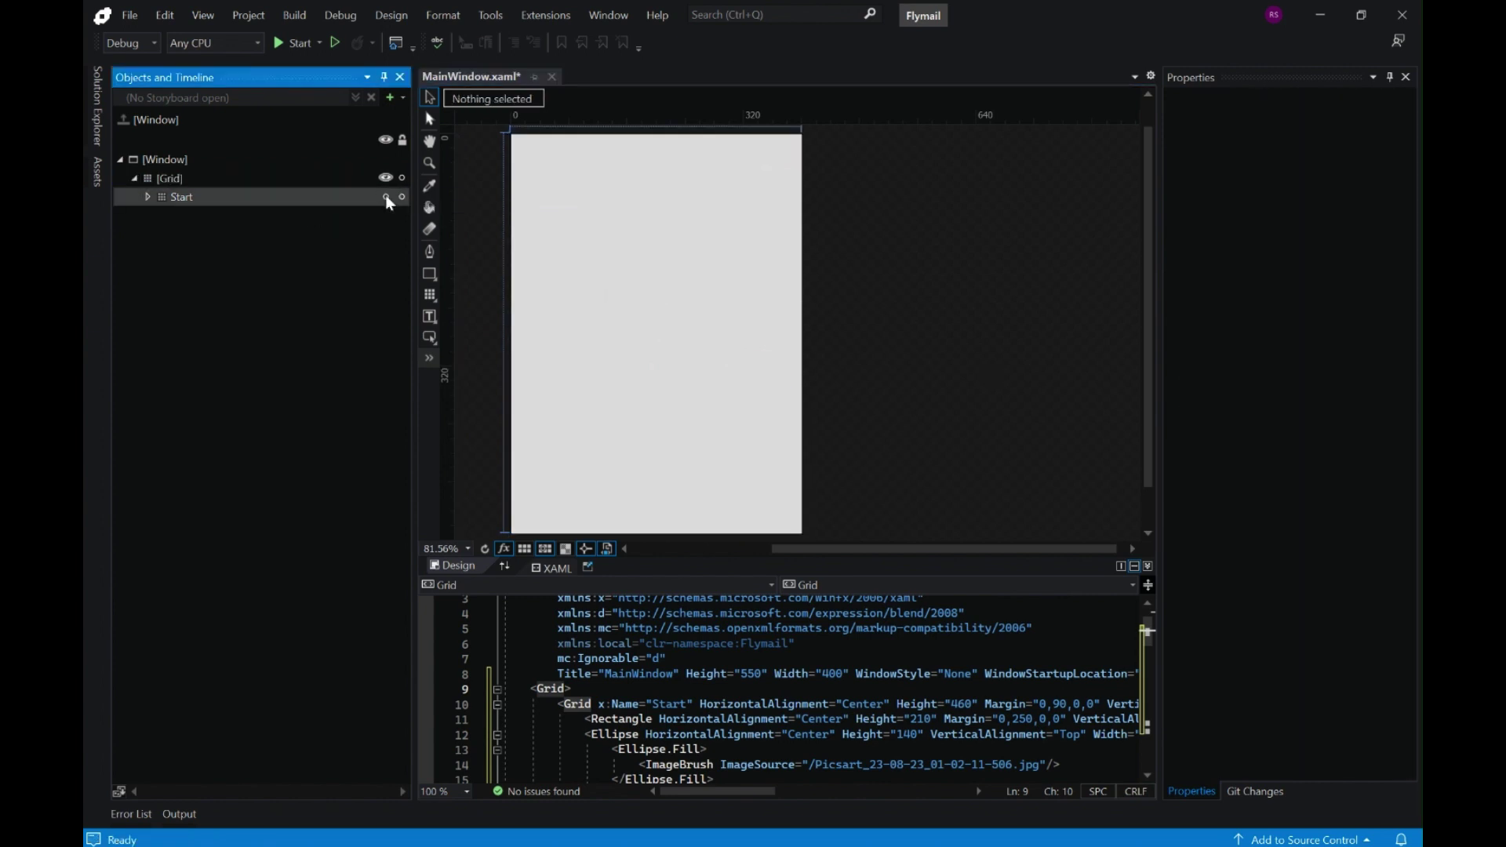
Draw a rectangle in the outer Grid, 400 wide and 250 high, flush with the window's upper edge and spanning its full width
click(235, 177)
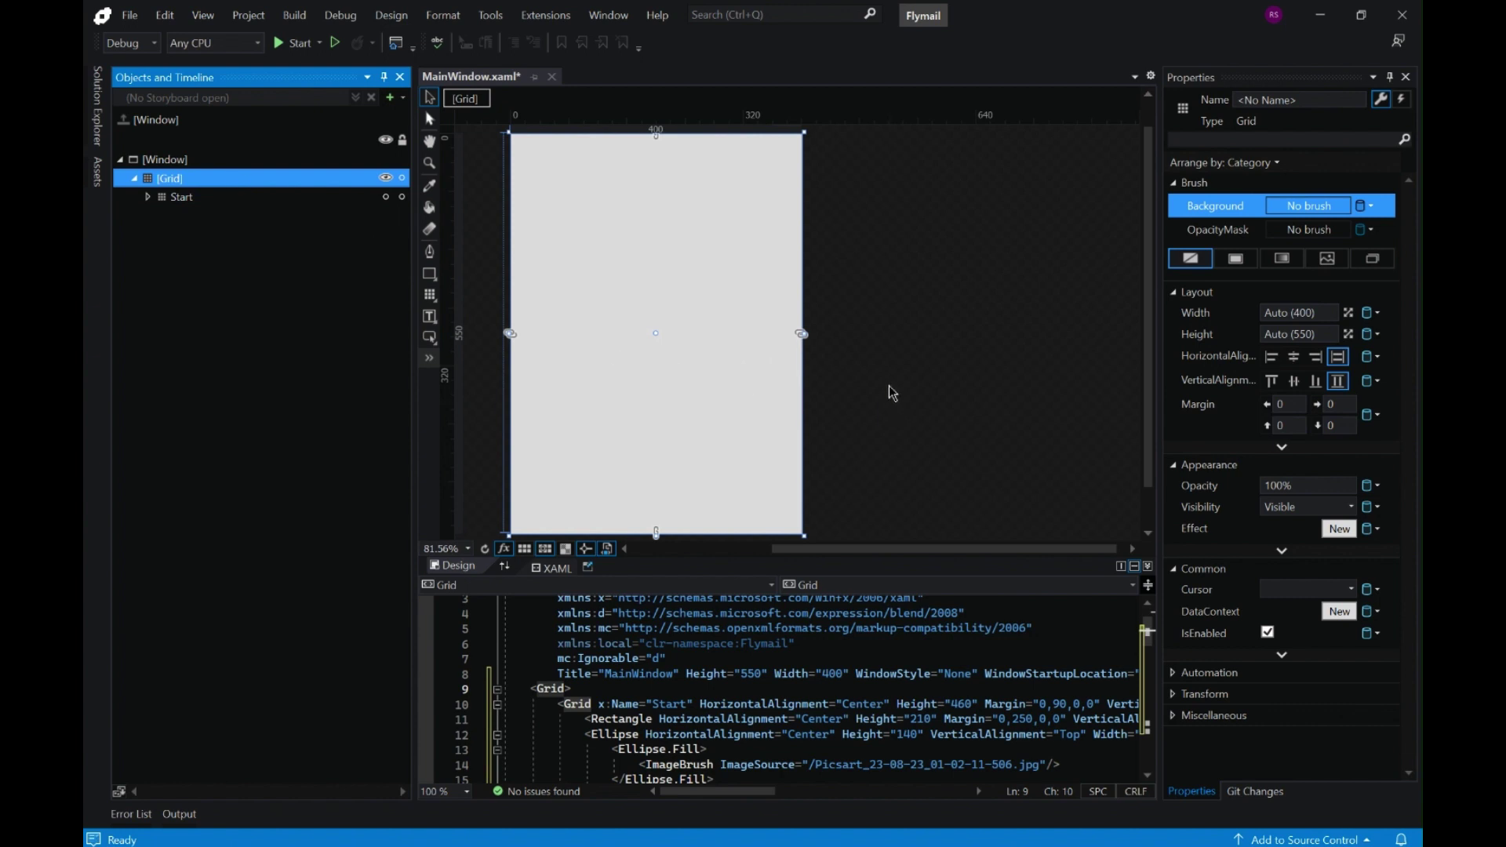
click(429, 273)
drag(518, 141, 784, 305)
drag(514, 229, 509, 223)
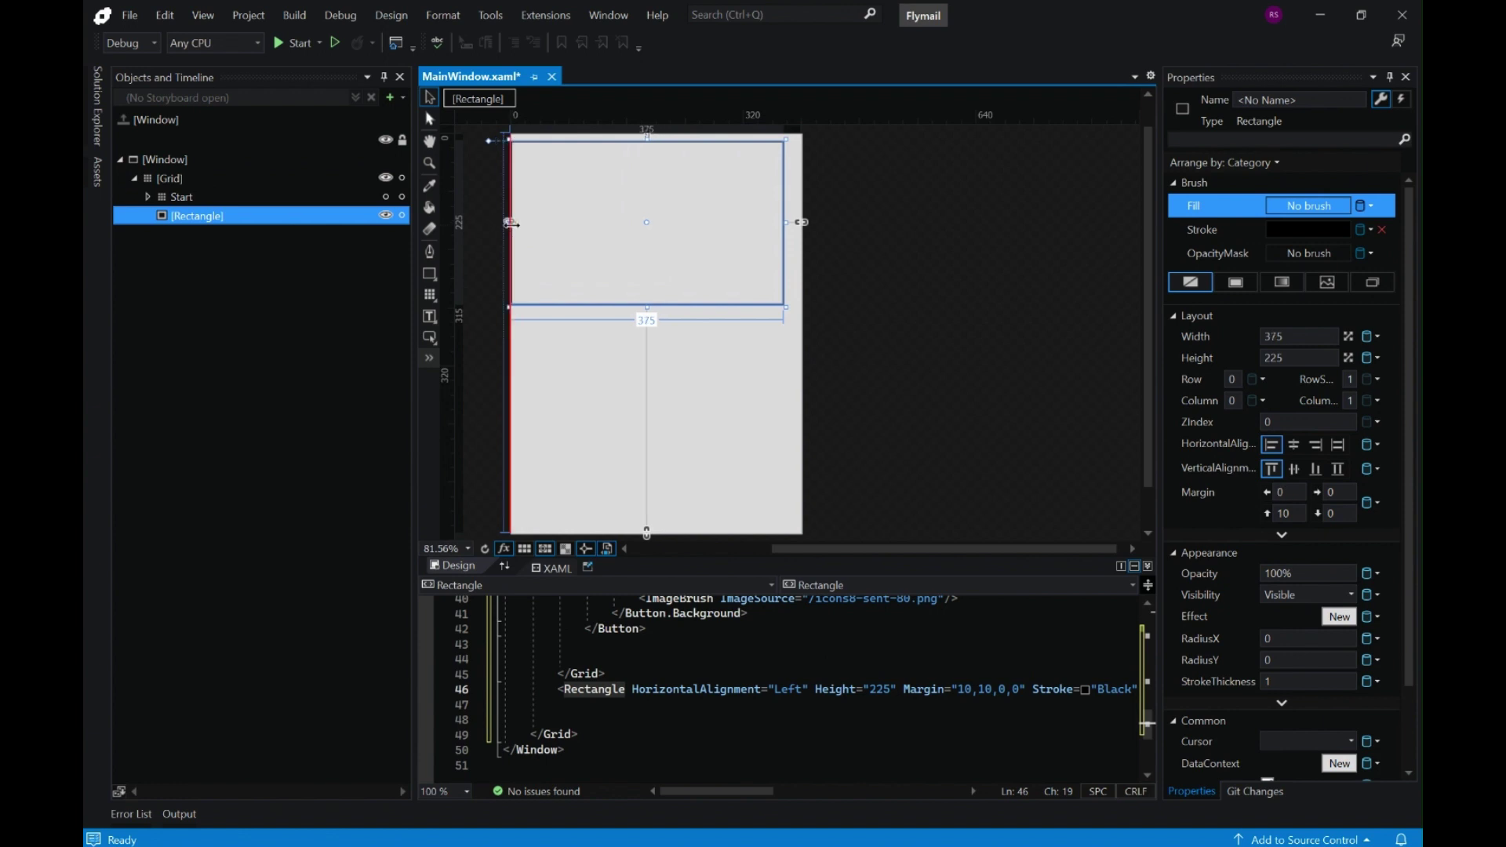
drag(626, 238, 624, 229)
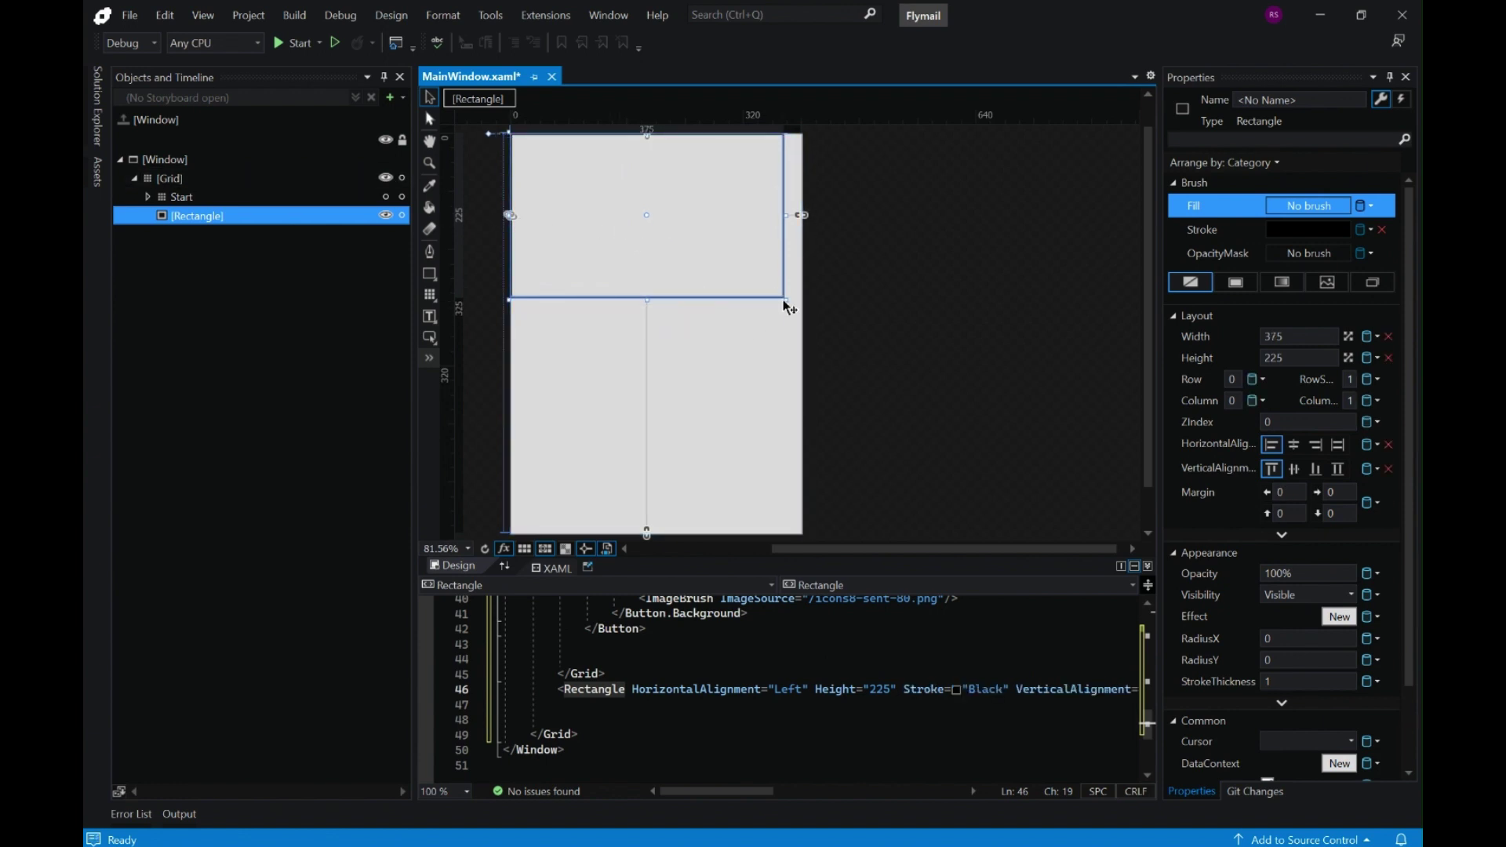
drag(785, 299, 800, 317)
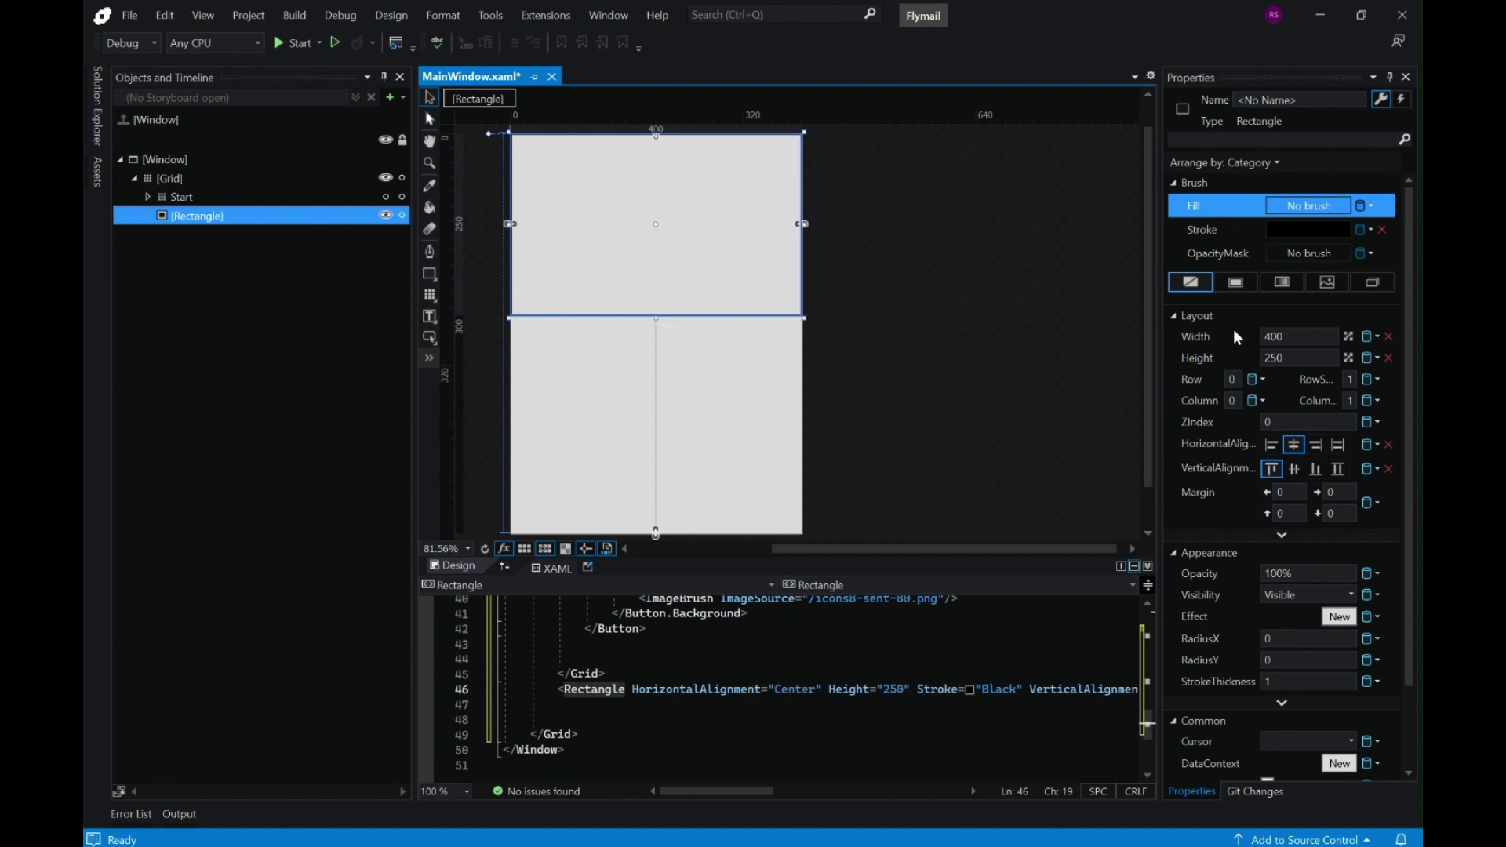
Remove the rectangle's stroke and fill it with the solid pink #FFFF00A6
click(1208, 235)
click(1192, 280)
click(1200, 204)
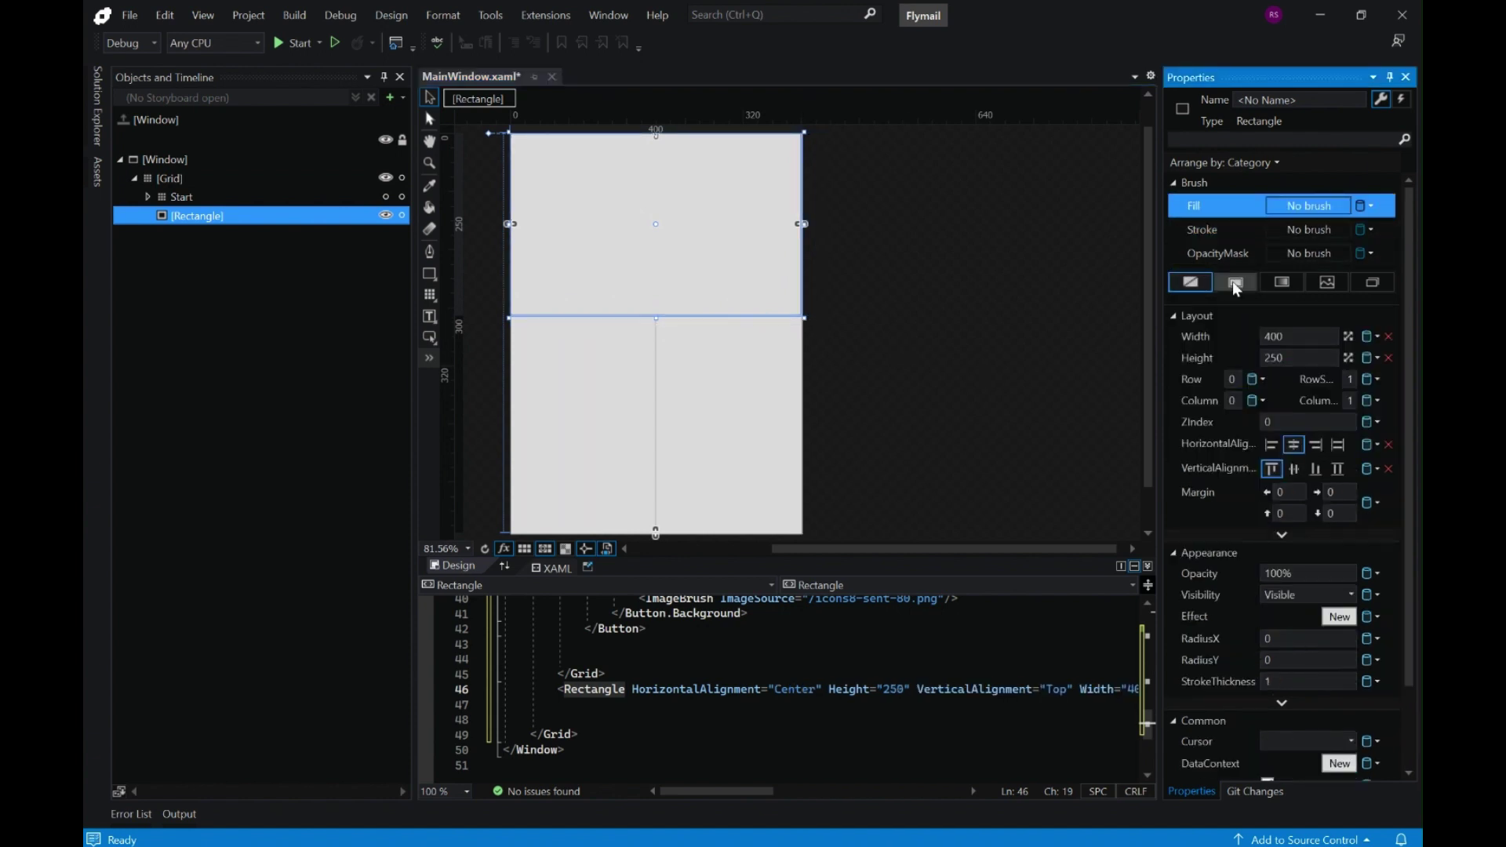
click(1236, 282)
click(1271, 452)
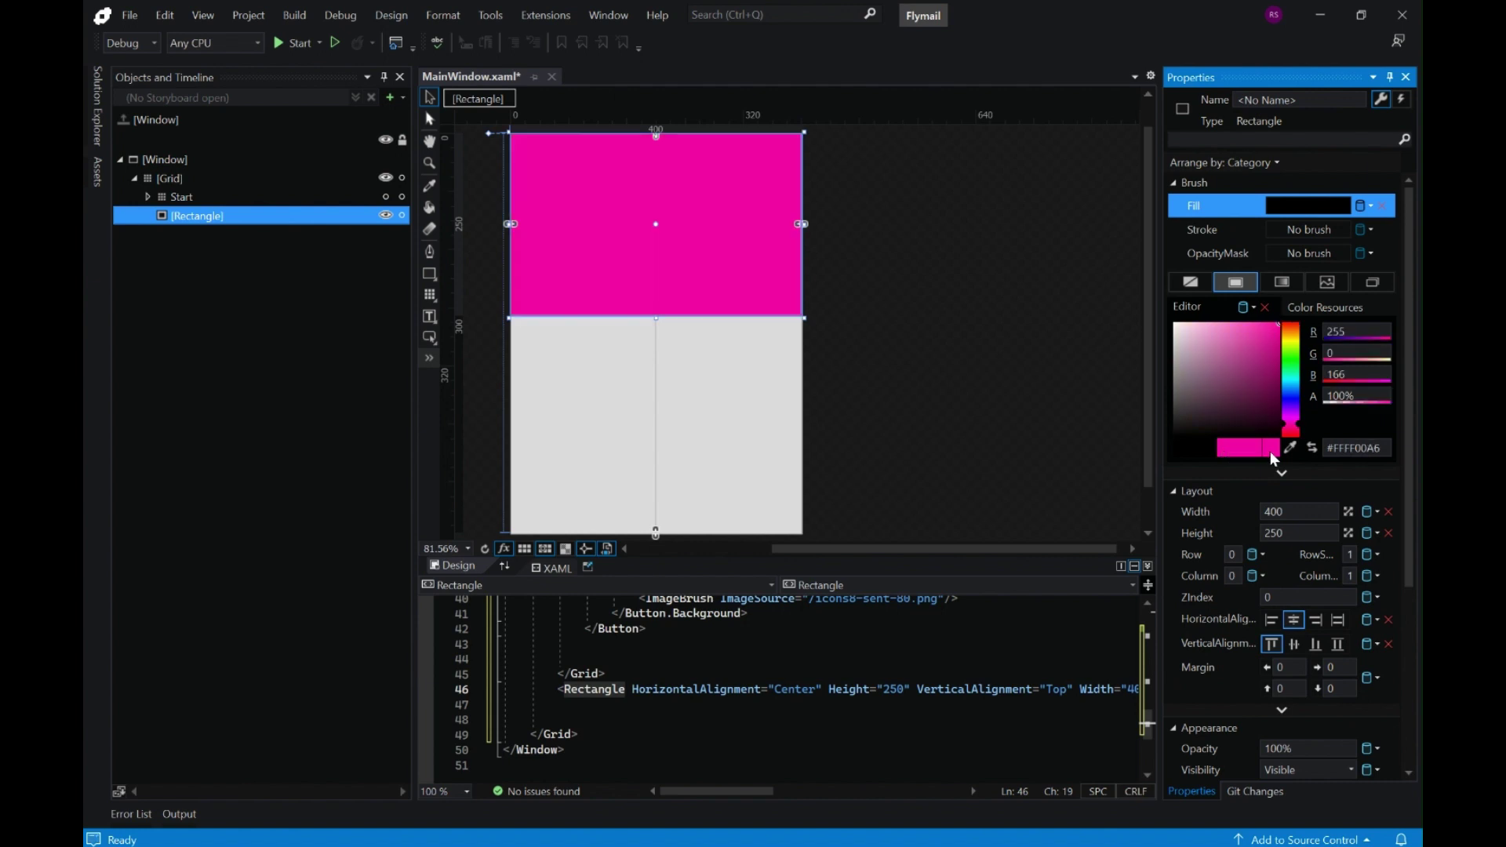
click(930, 363)
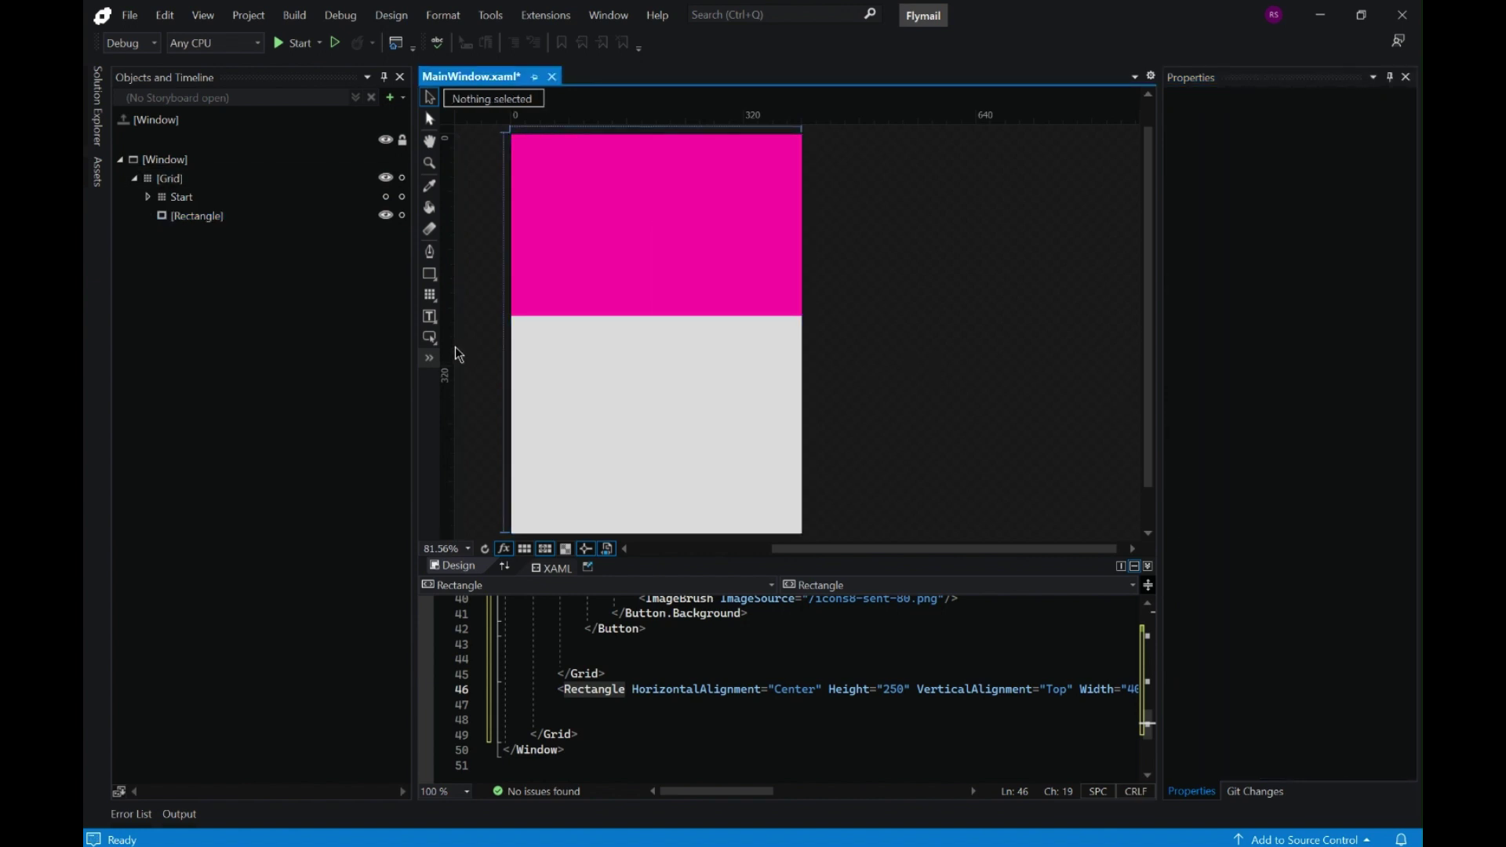
Duplicate the pink rectangle into the area below it, filled white #FFFFFFFF and stretched to 300 high to meet the pink one
click(637, 282)
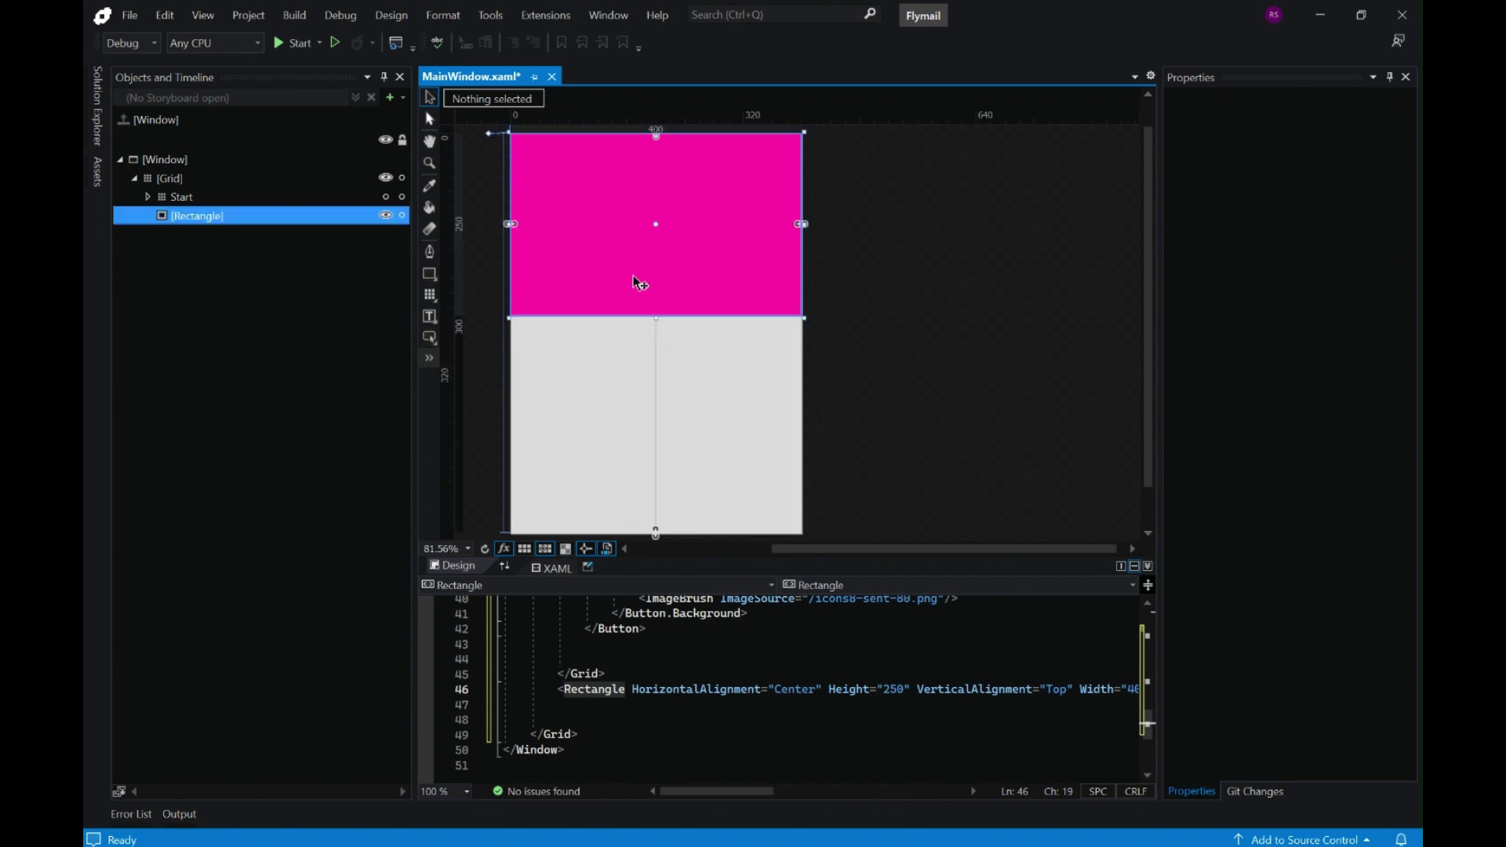
drag(634, 275, 638, 499)
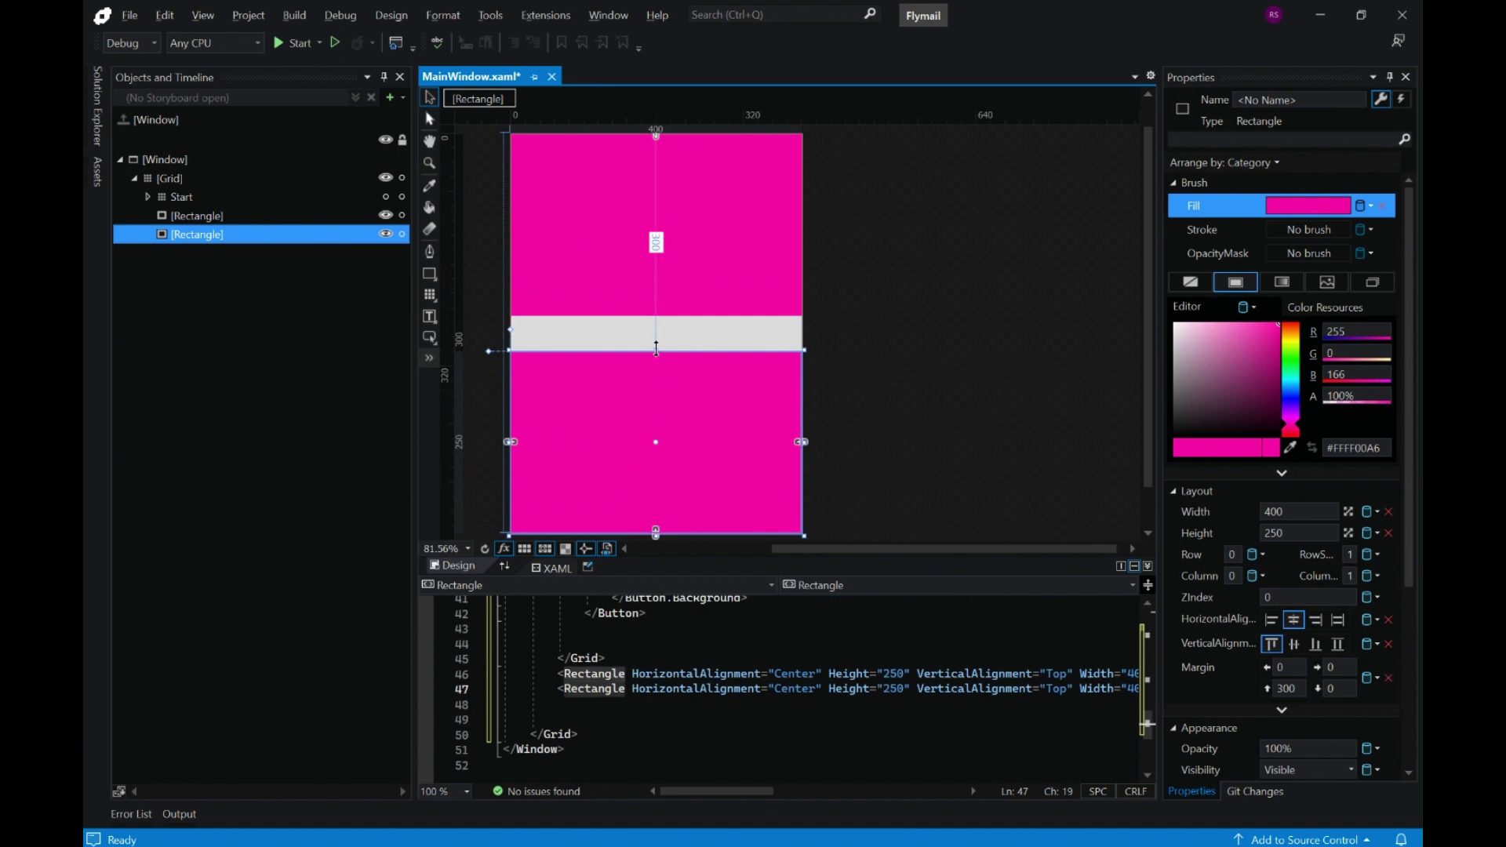
drag(656, 349, 659, 317)
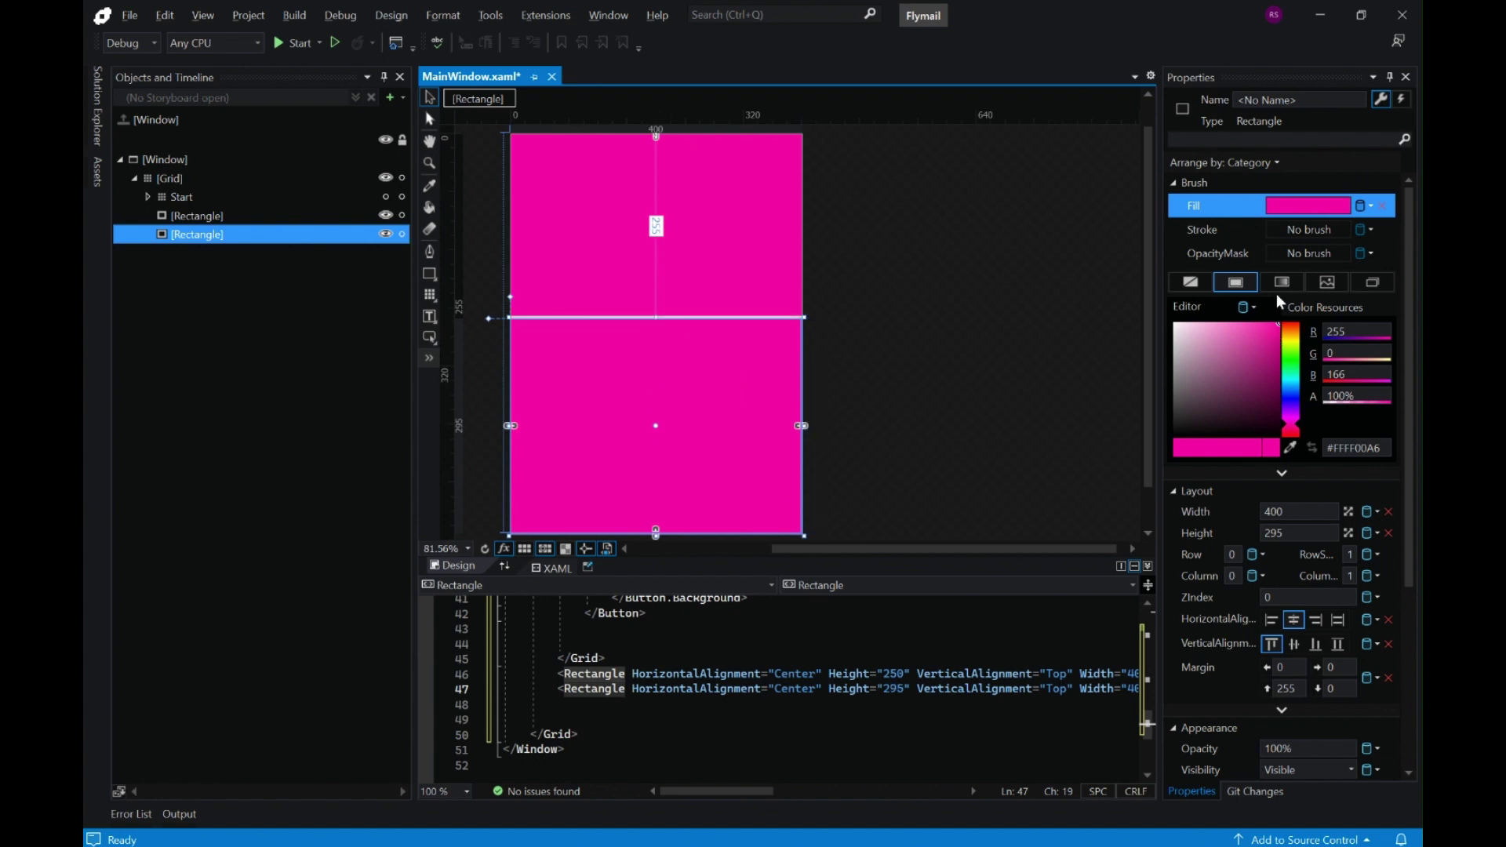
drag(1197, 356, 1133, 290)
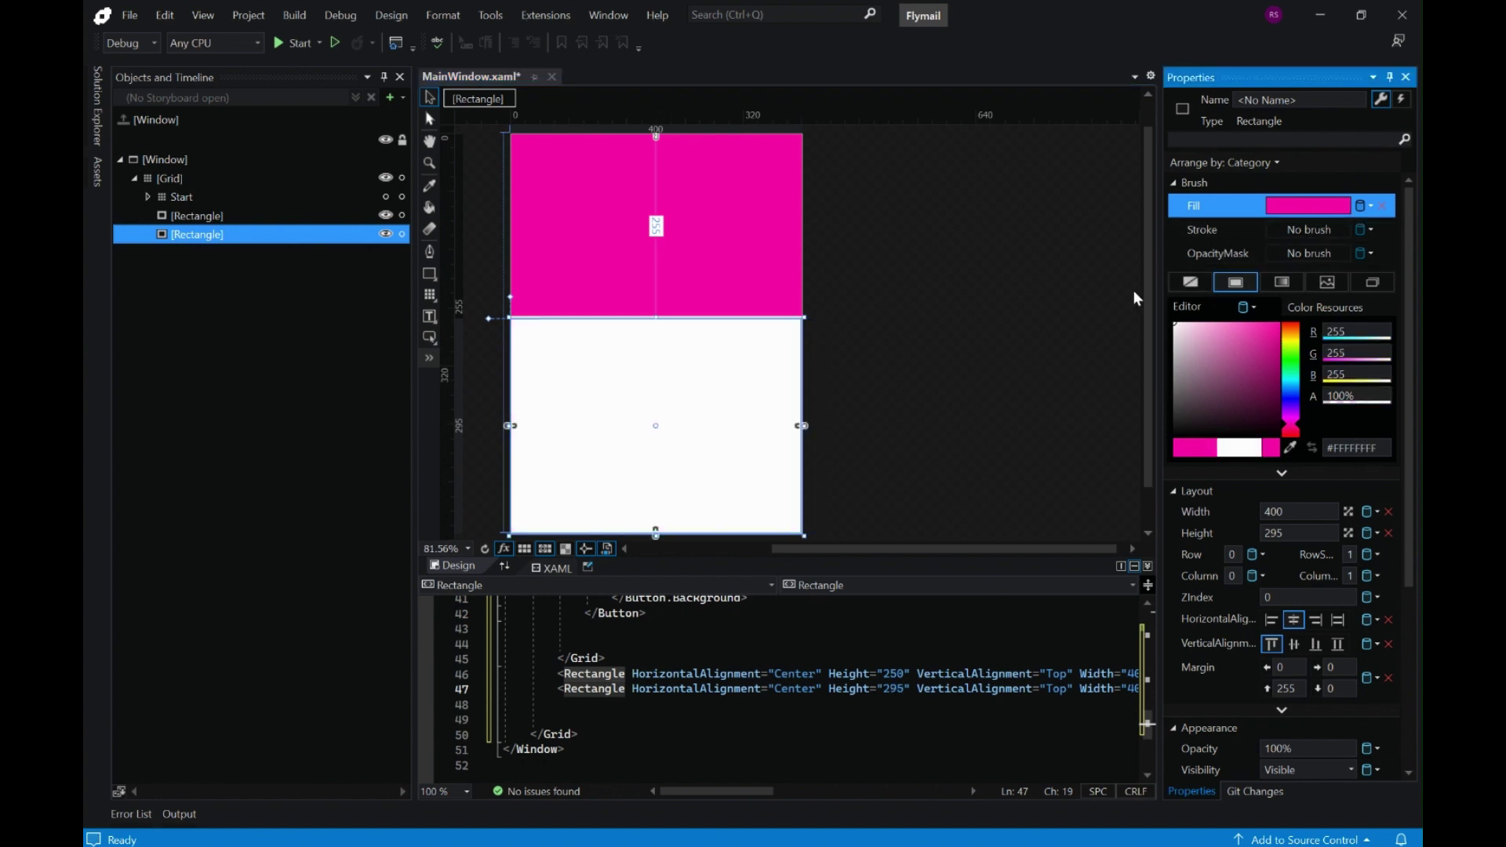
click(987, 327)
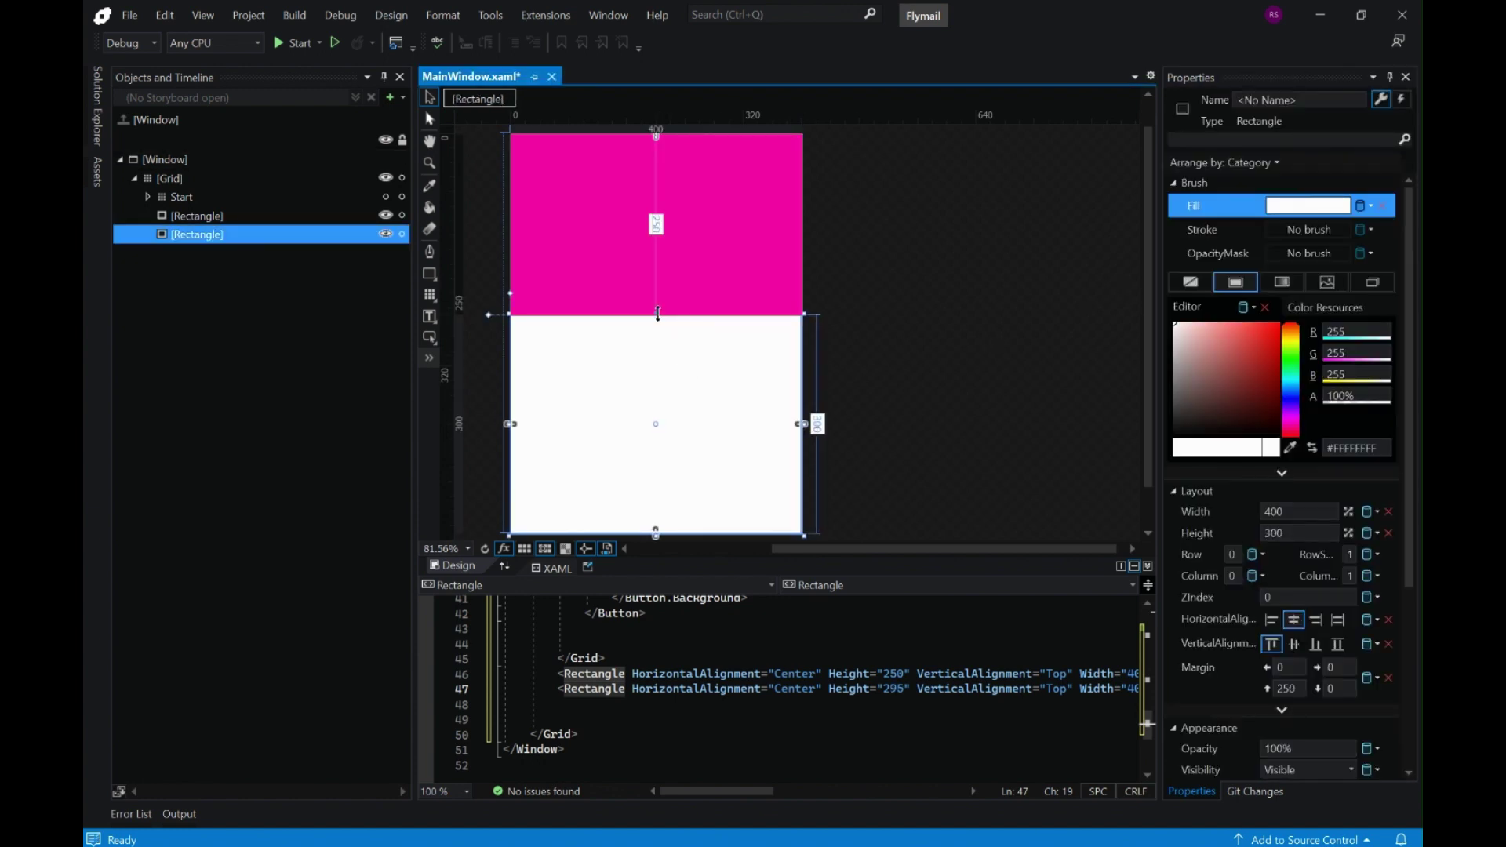
click(948, 363)
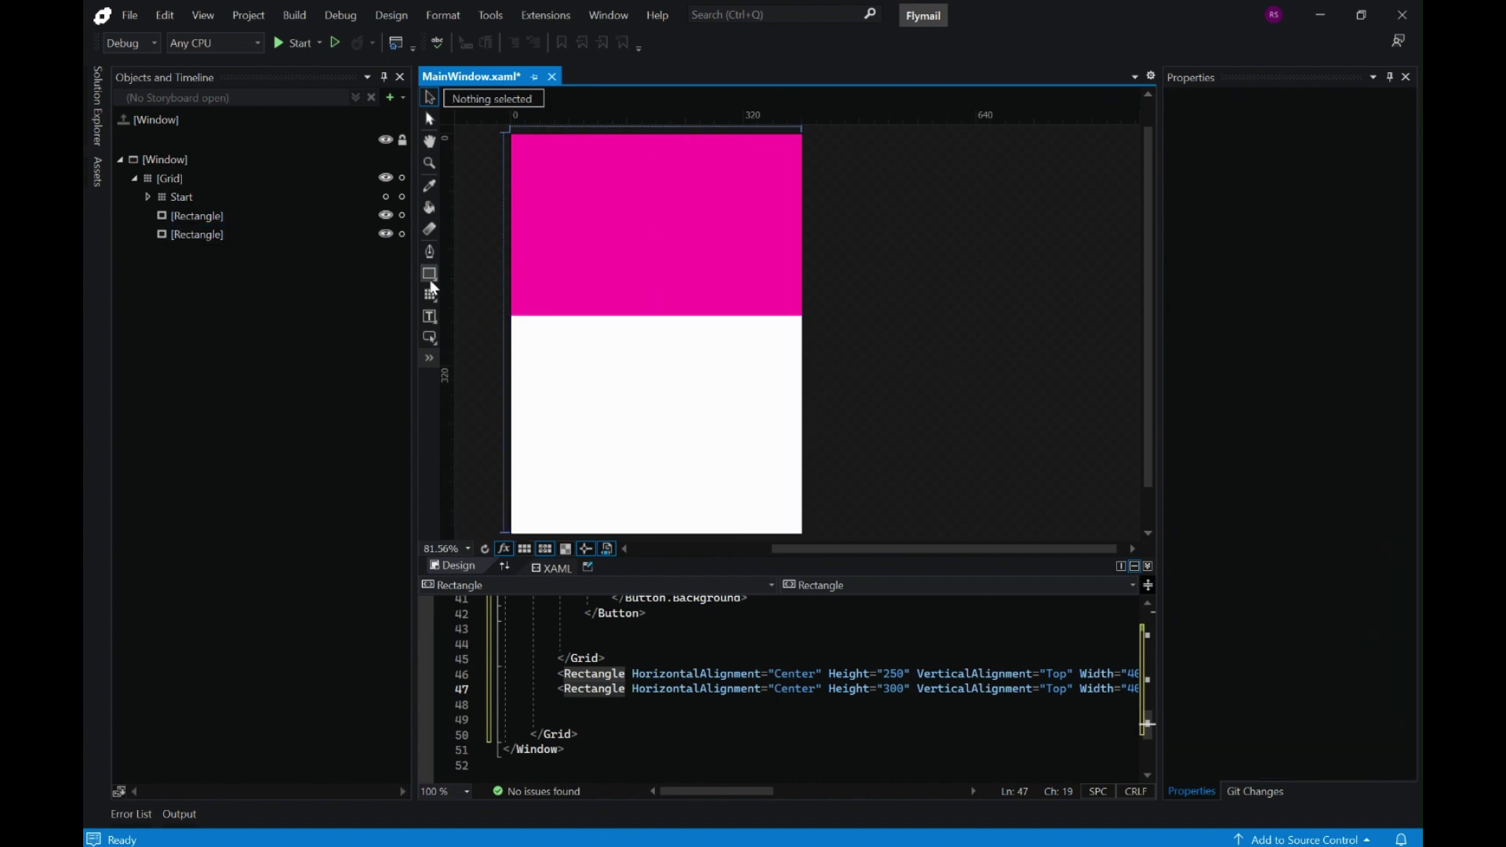
Draw a horizontally centred rectangle 270 wide and 55 high near the white area's lower edge, with a top margin of 485
click(429, 337)
click(429, 274)
mouse_move(562, 491)
mouse_down()
mouse_move(758, 522)
mouse_move(679, 516)
mouse_move(657, 483)
mouse_up()
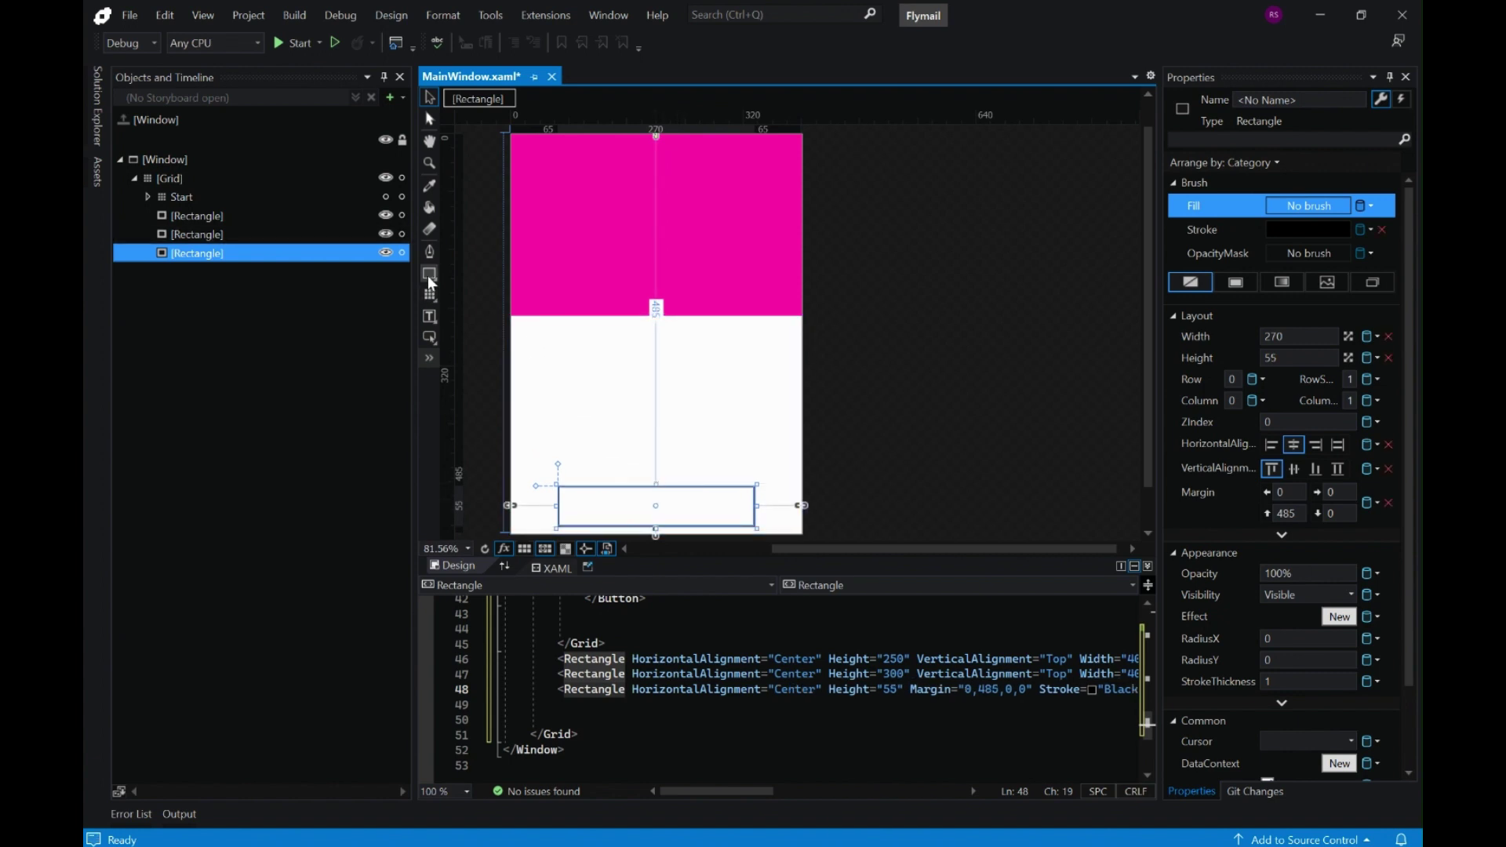
Draw a 270 by 55 button over the outlined rectangle and move it up to a top margin of 400
click(429, 338)
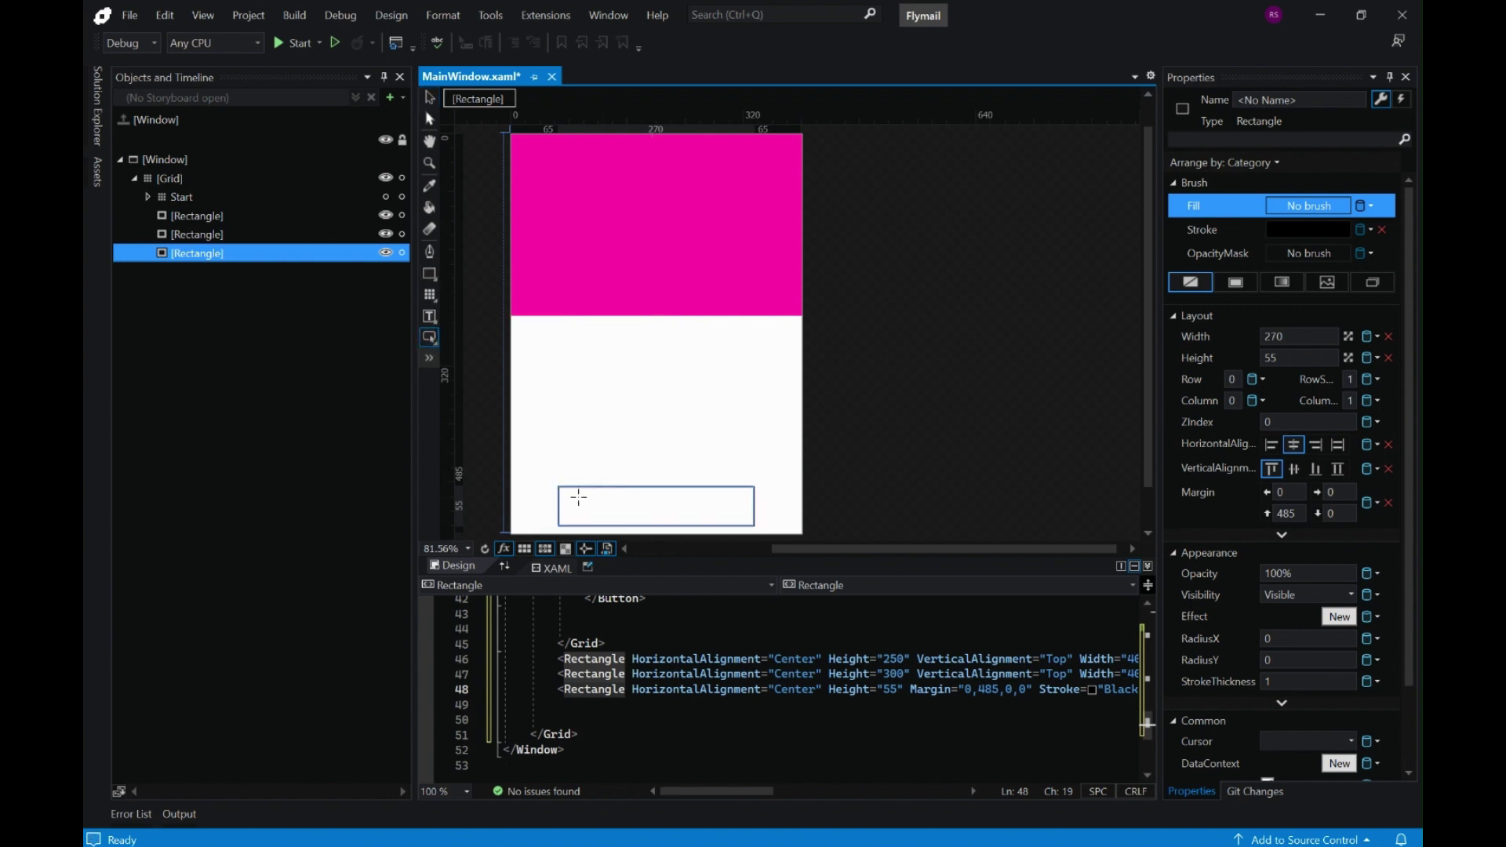
drag(580, 496, 751, 532)
drag(559, 489, 559, 487)
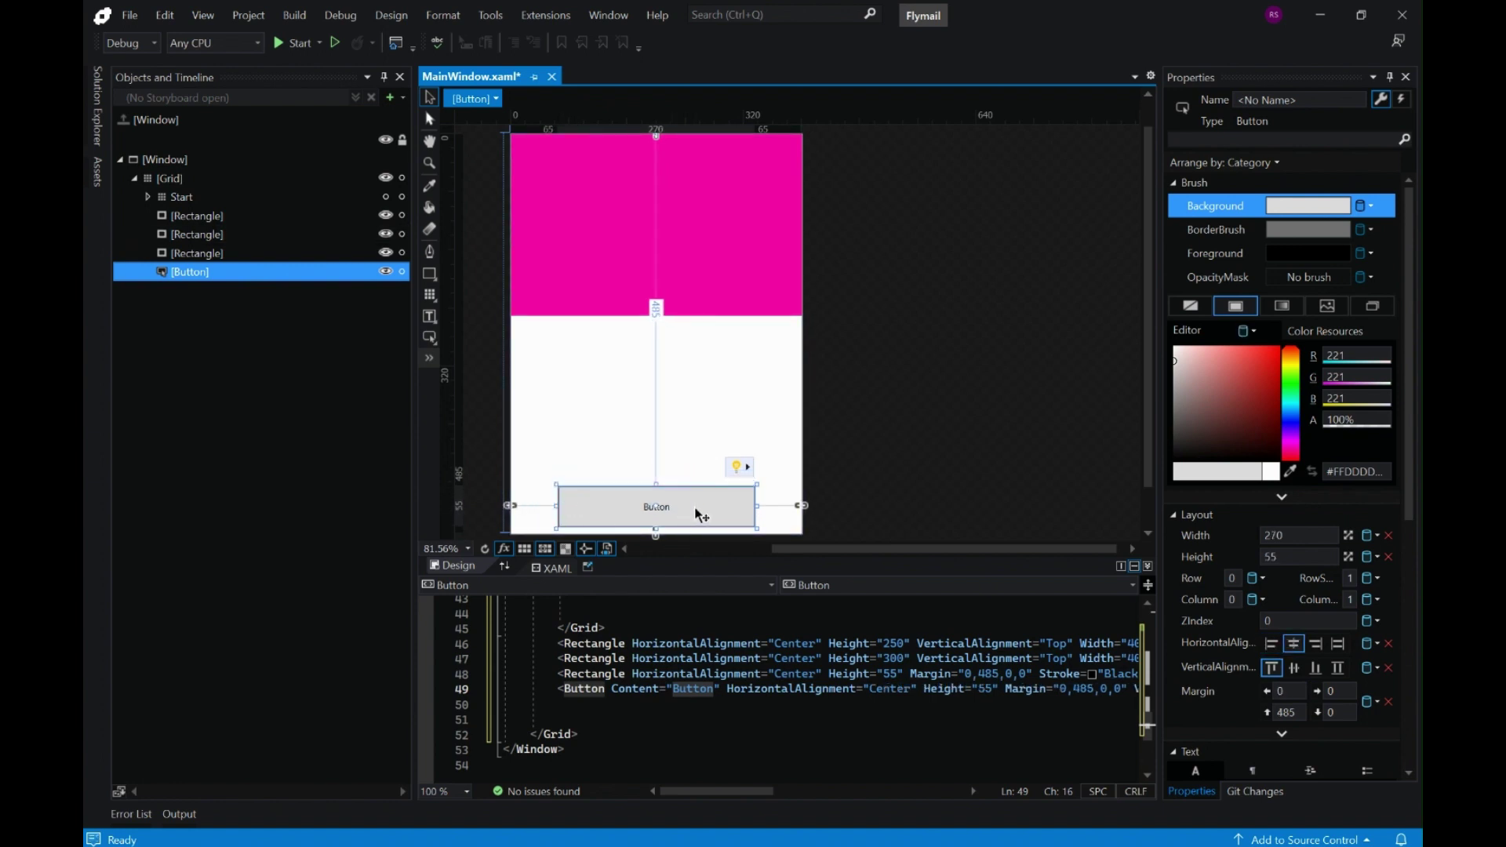
drag(698, 514, 700, 449)
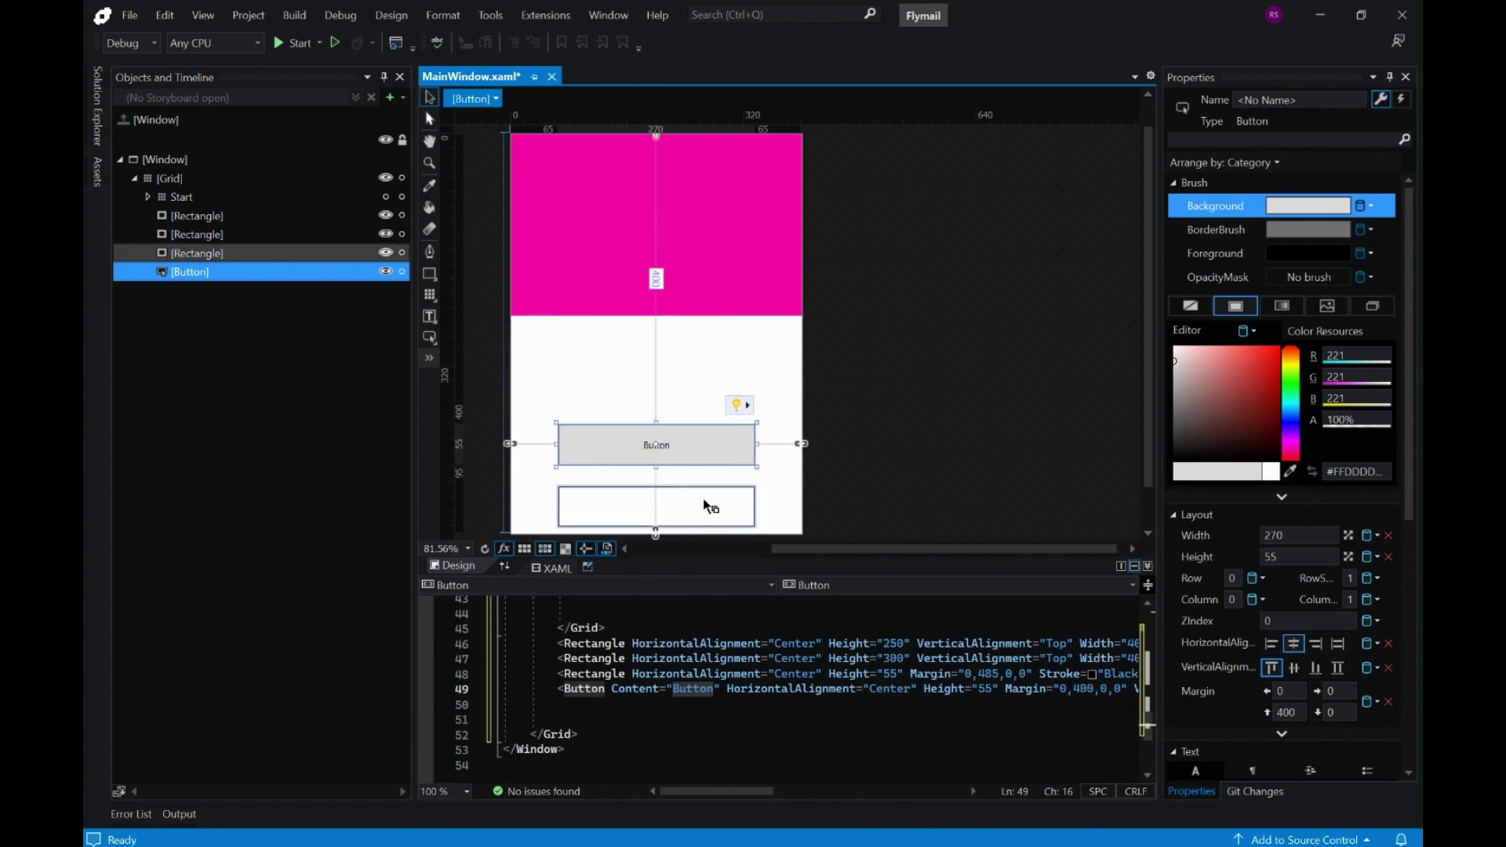
Fill the small lower rectangle with light green #FFA3F357 and remove its stroke
click(705, 502)
click(1237, 284)
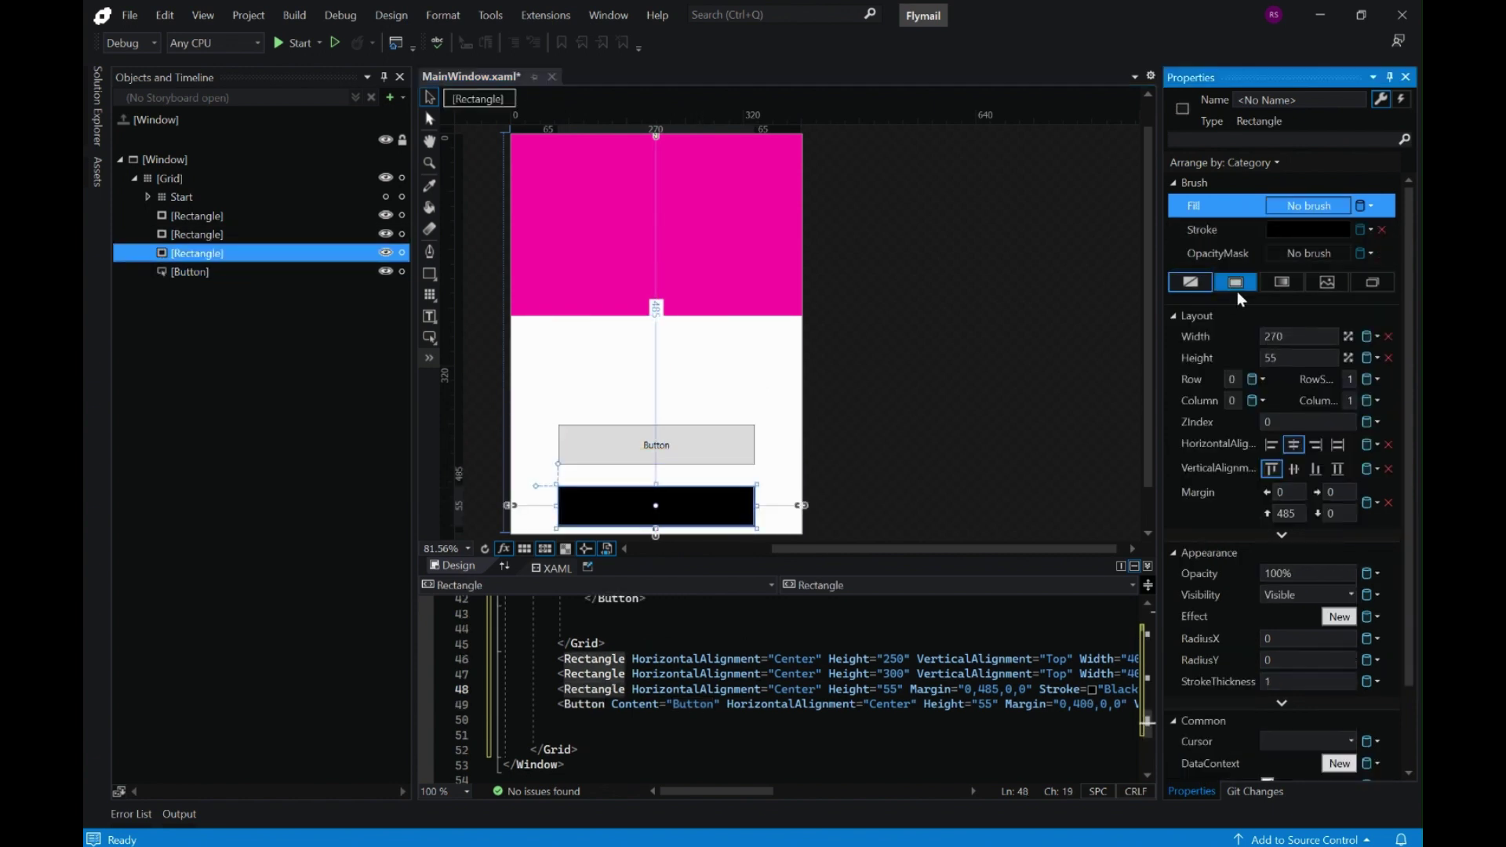
click(1291, 366)
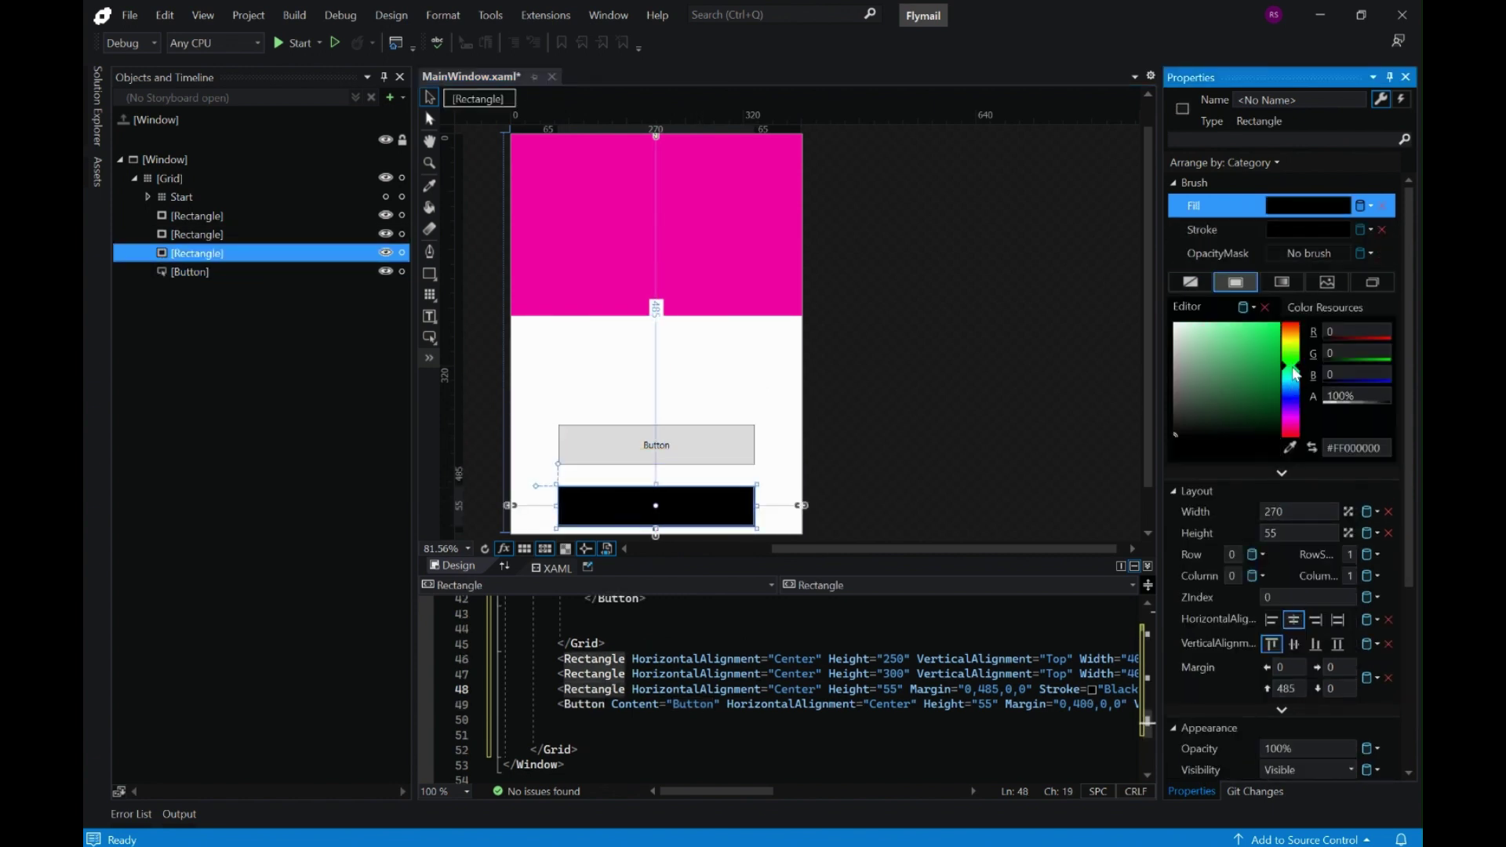
drag(1274, 353, 1311, 293)
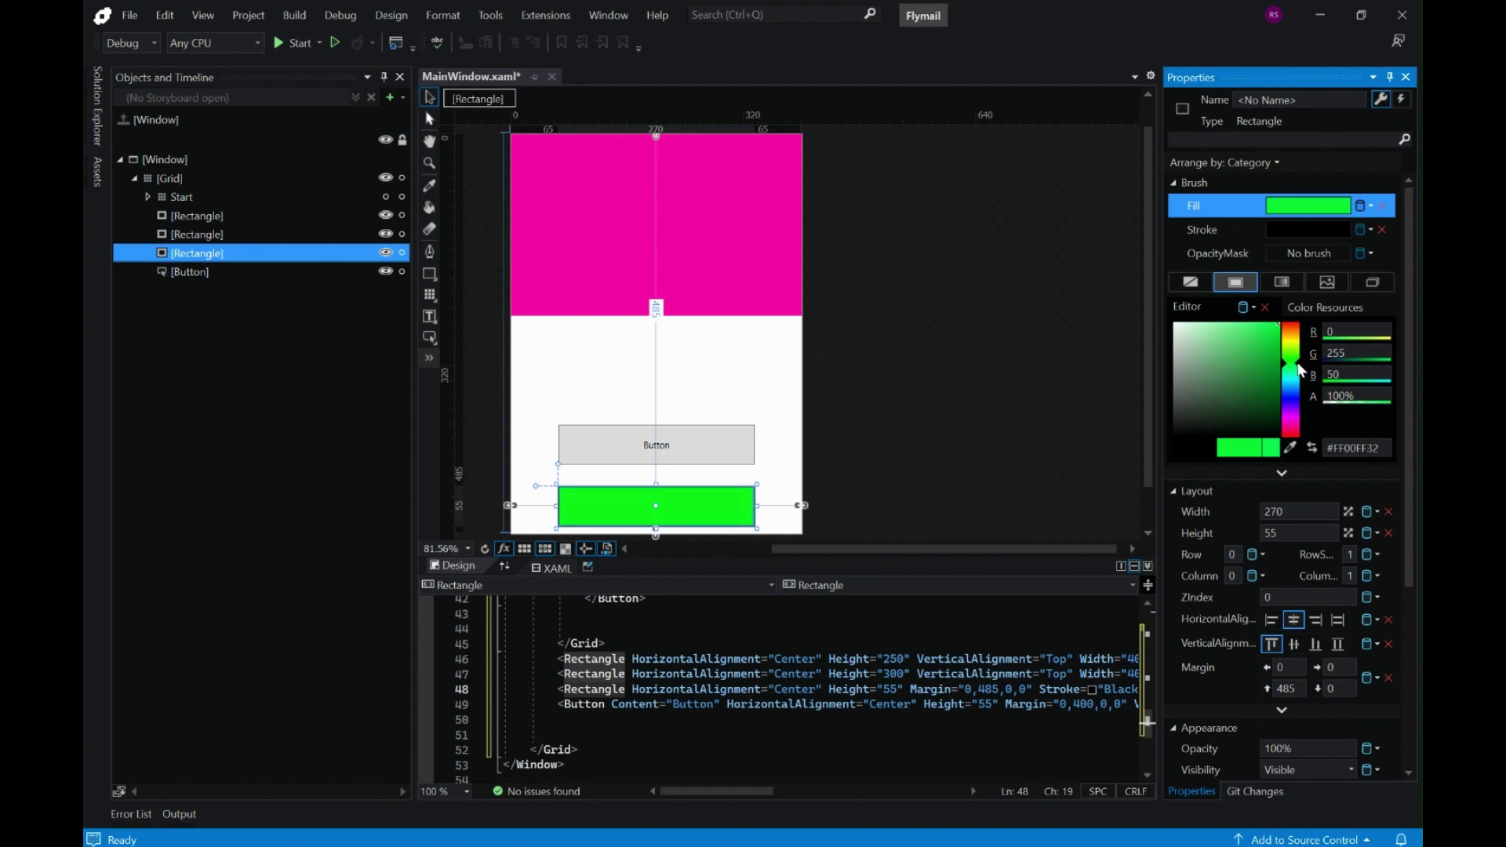
drag(1301, 370, 1302, 359)
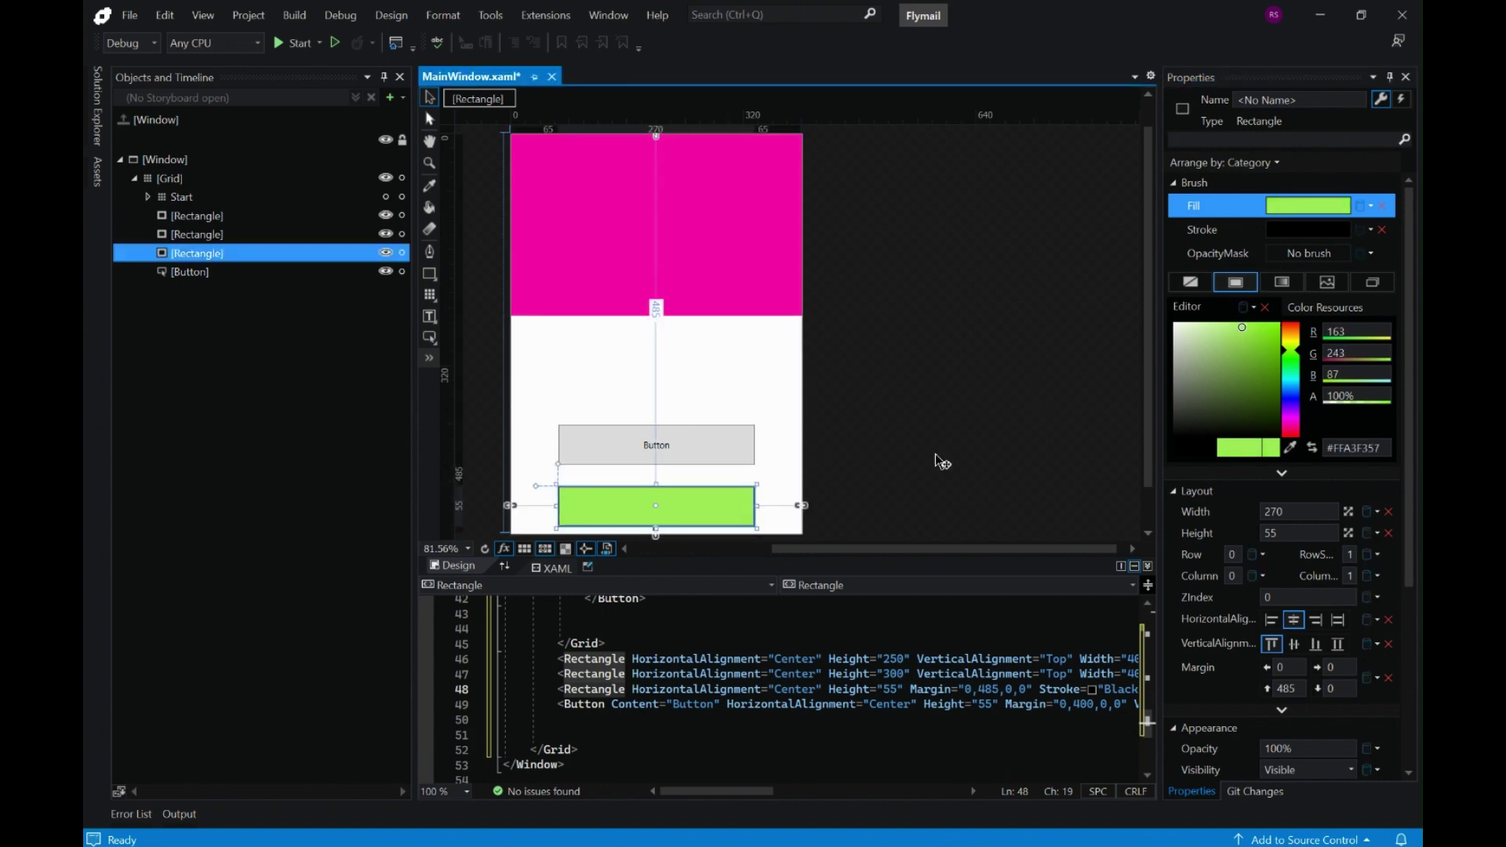
click(1204, 229)
click(1205, 287)
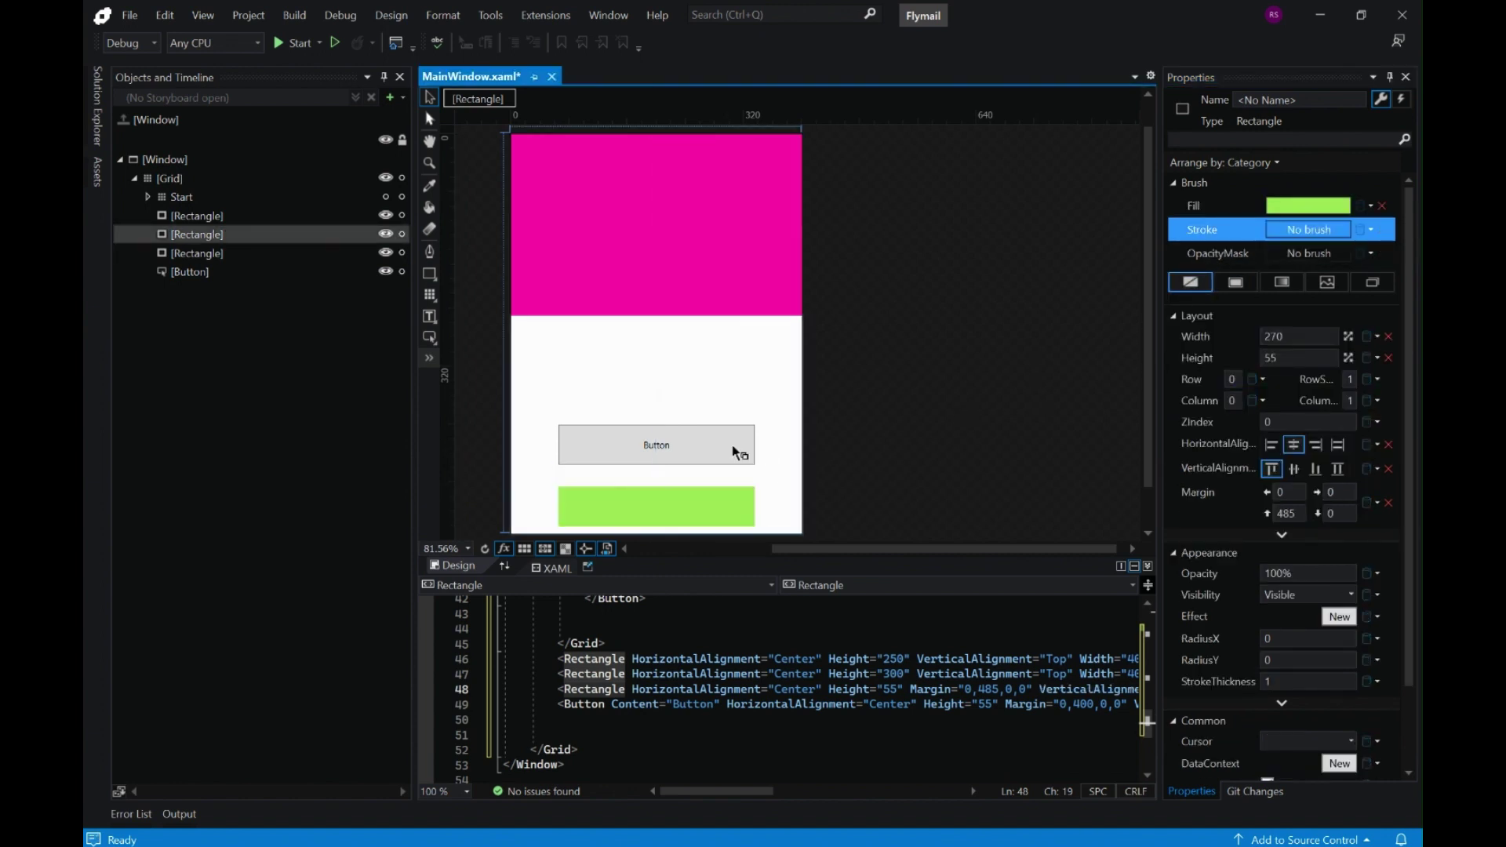
Move the button onto the green rectangle and restyle it with no background or border brush and a white foreground
drag(733, 444, 721, 516)
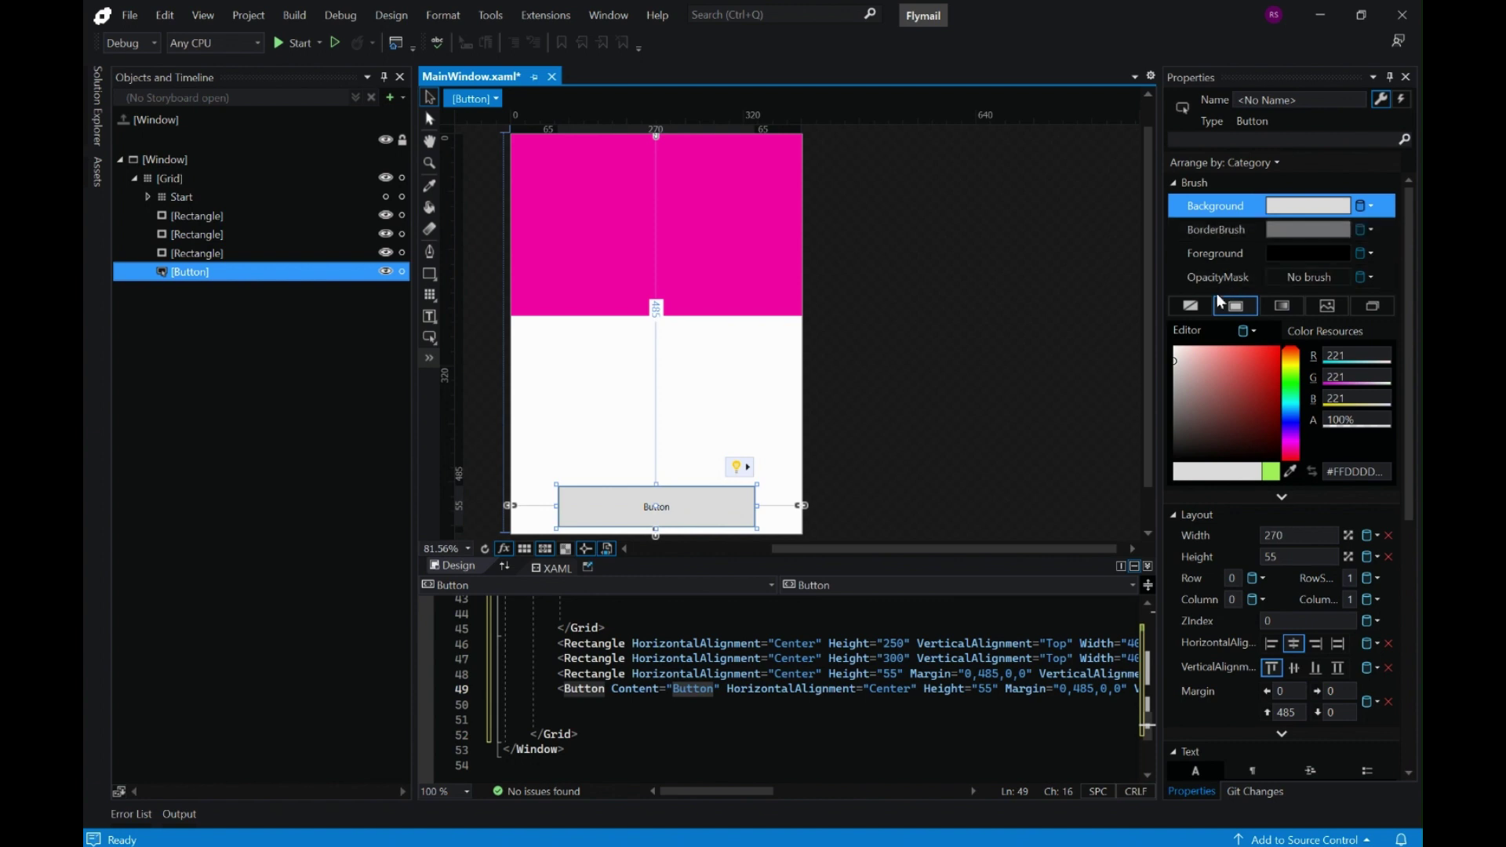
click(1192, 306)
click(1220, 232)
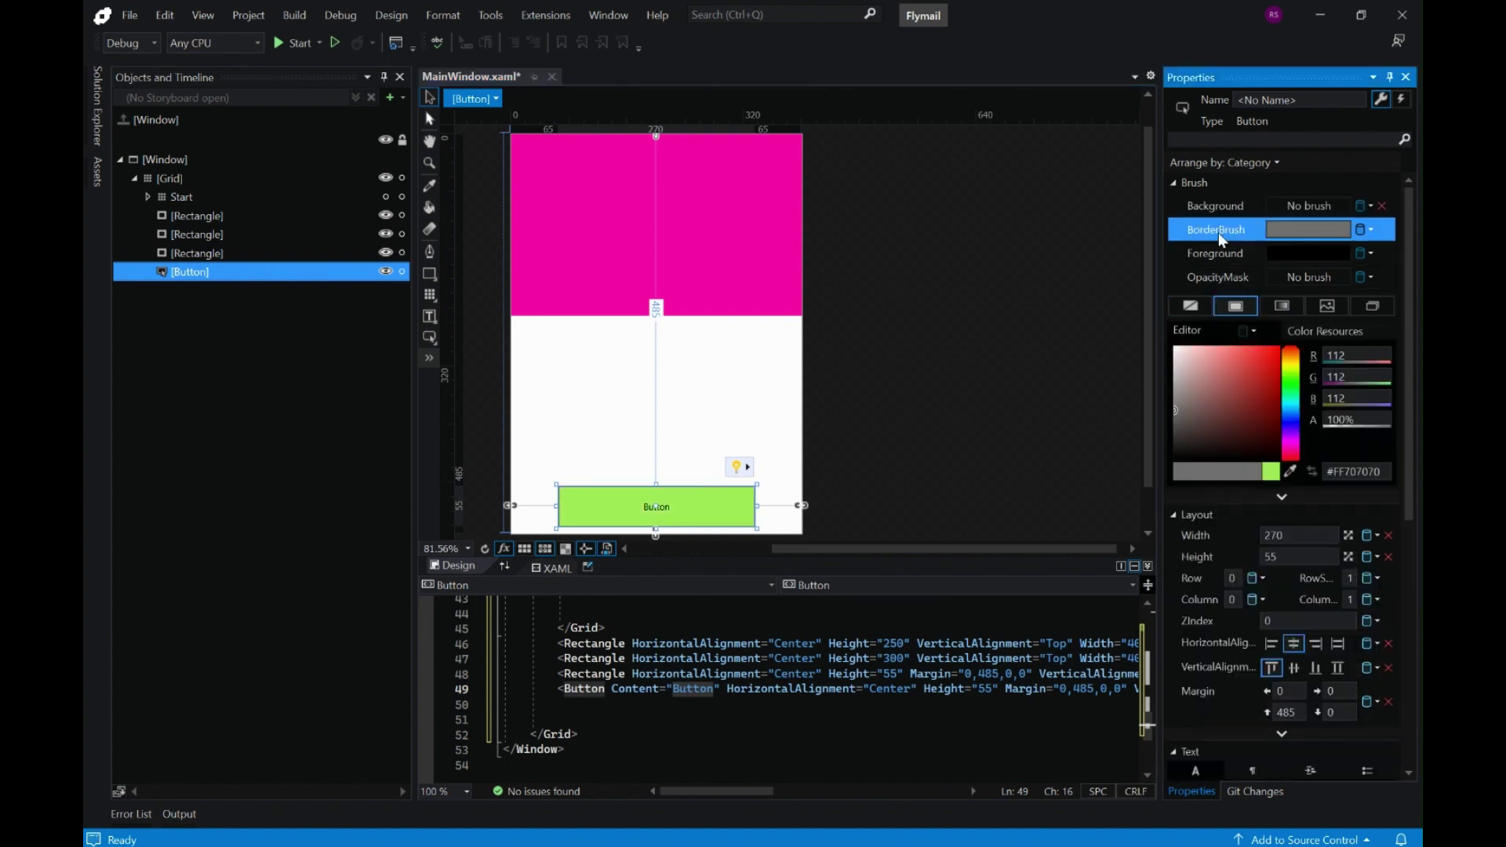
click(1191, 306)
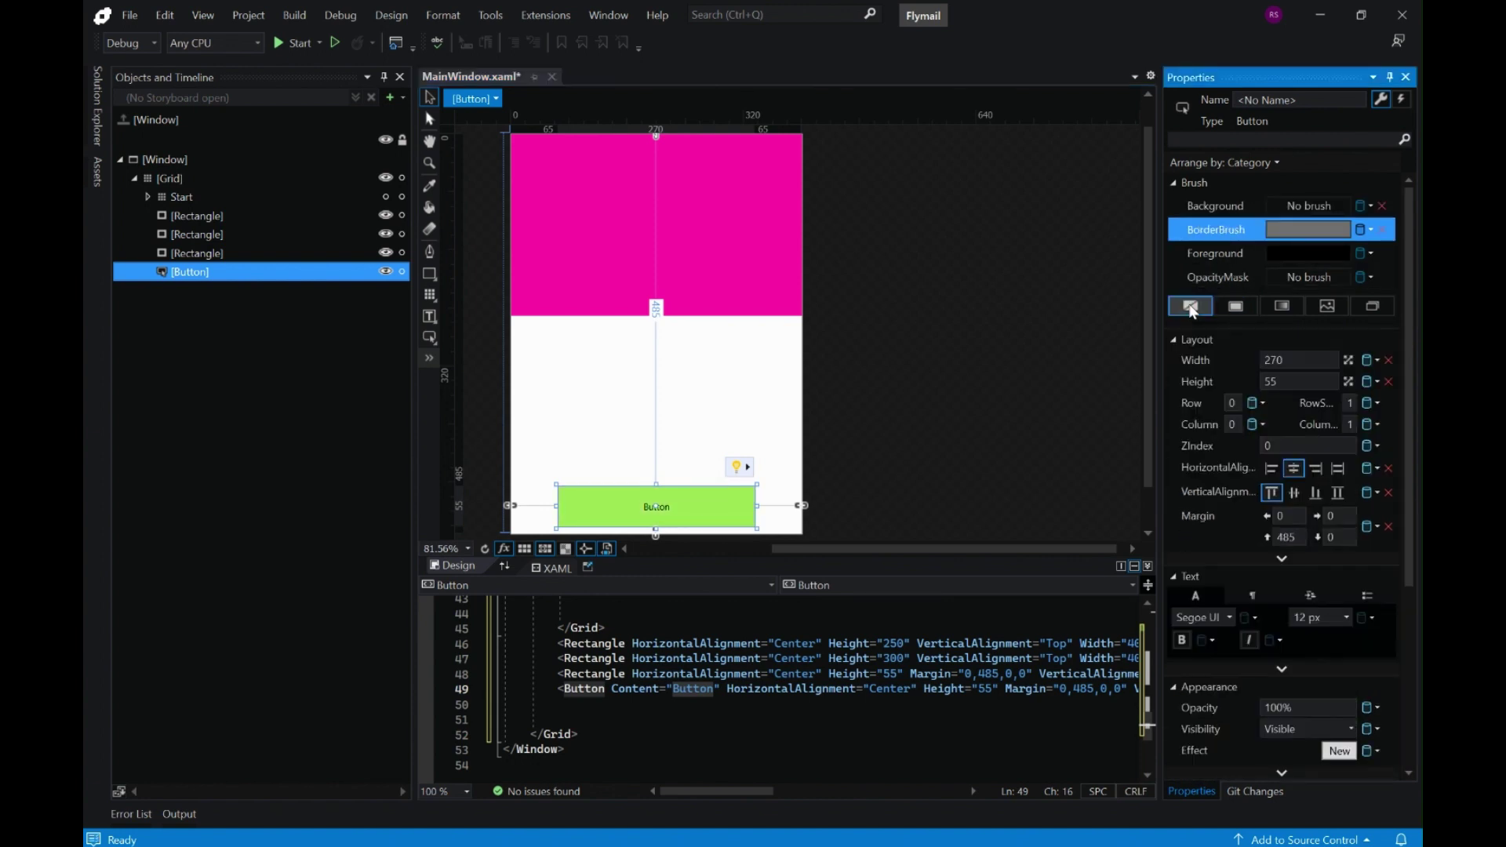
click(1241, 259)
click(1176, 350)
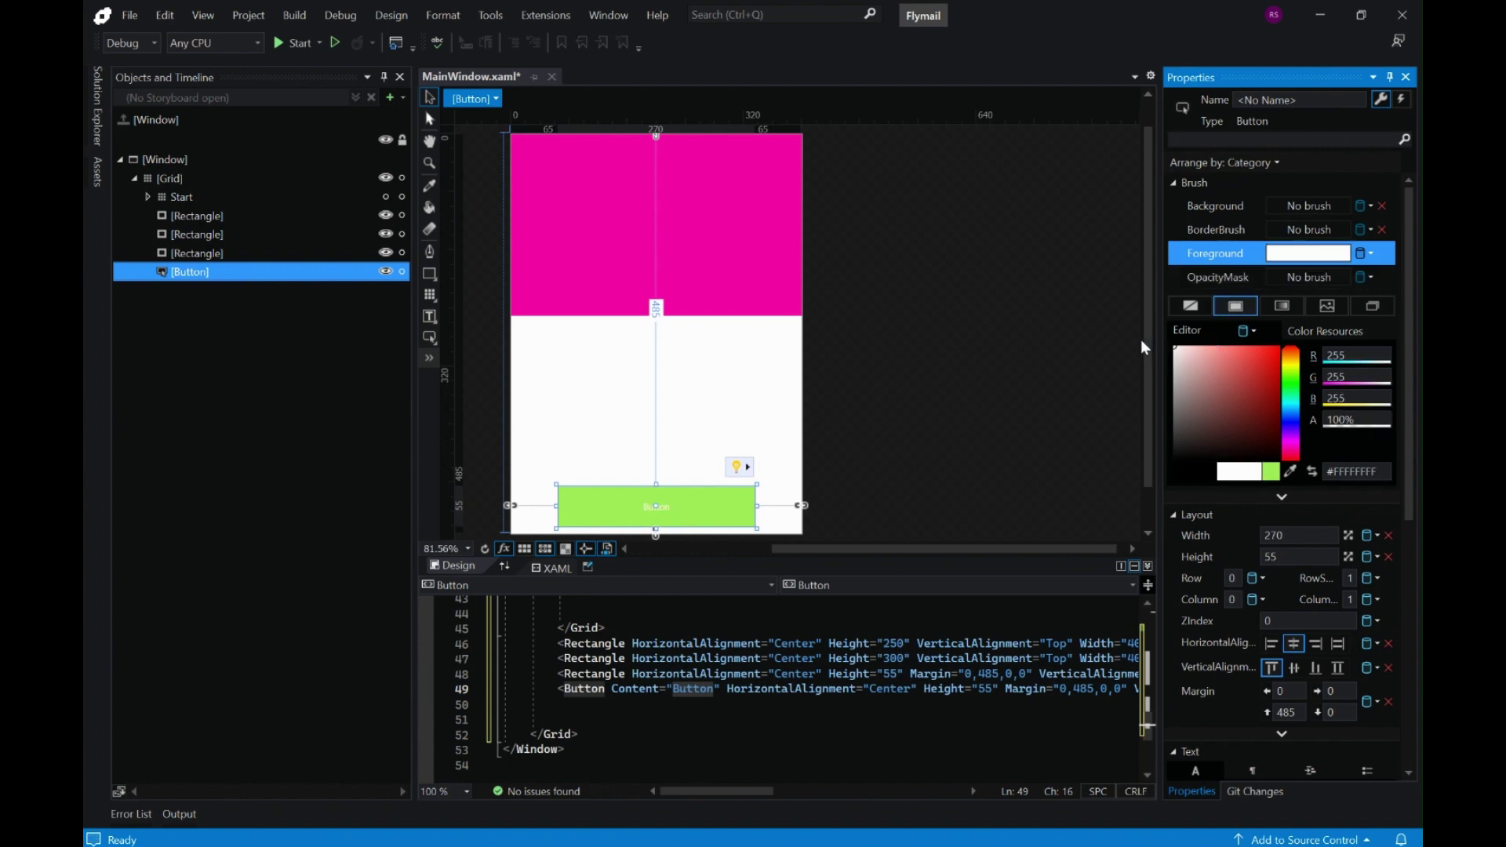
Format the button's text as 20 px bold and set its content to SEND
scroll(1341, 511, down, 5)
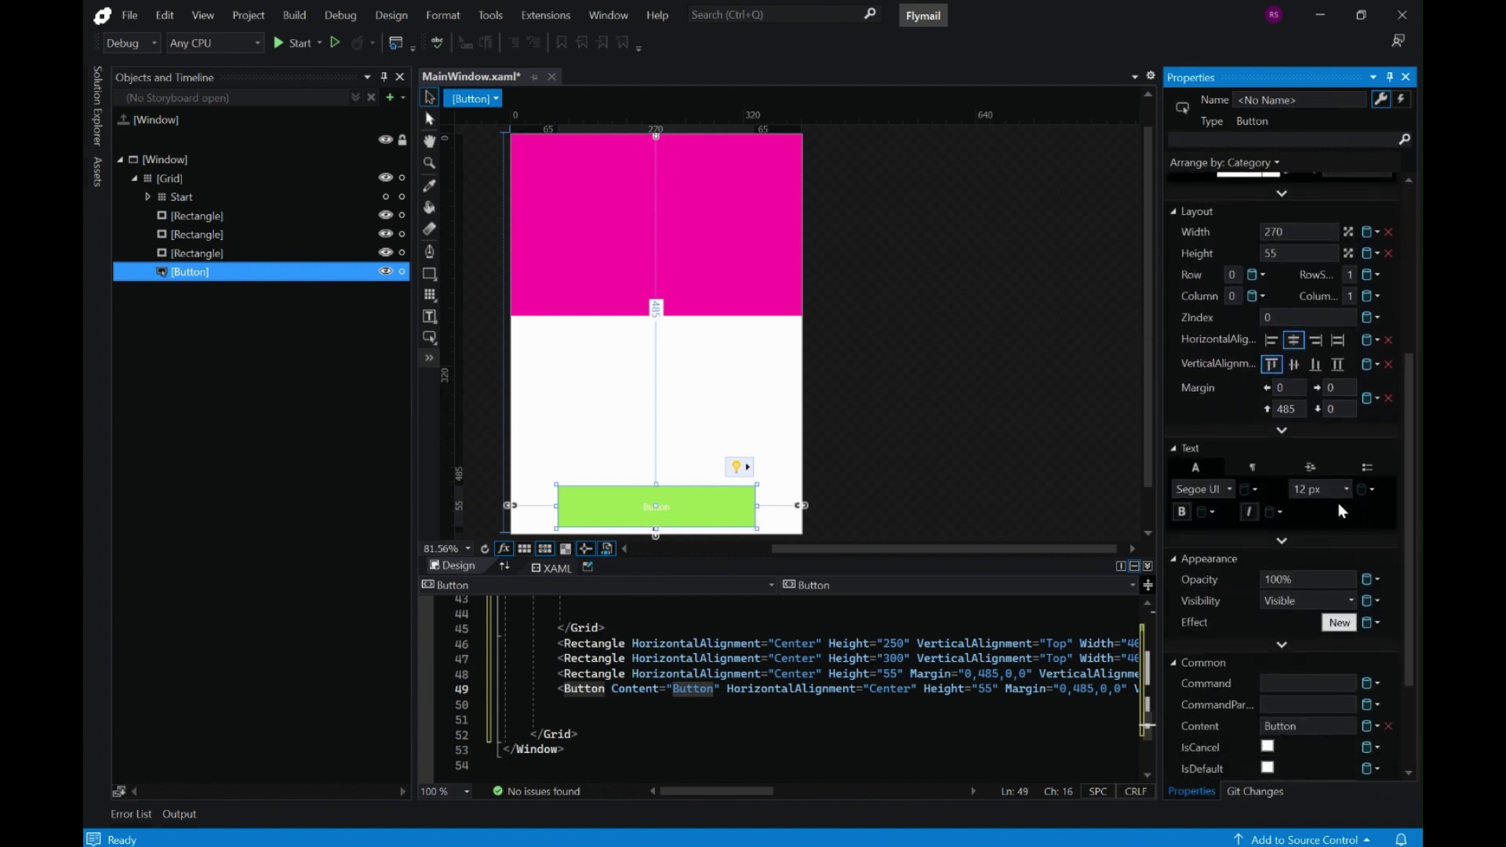
click(1346, 488)
click(1315, 681)
click(1347, 489)
click(1317, 695)
click(1185, 513)
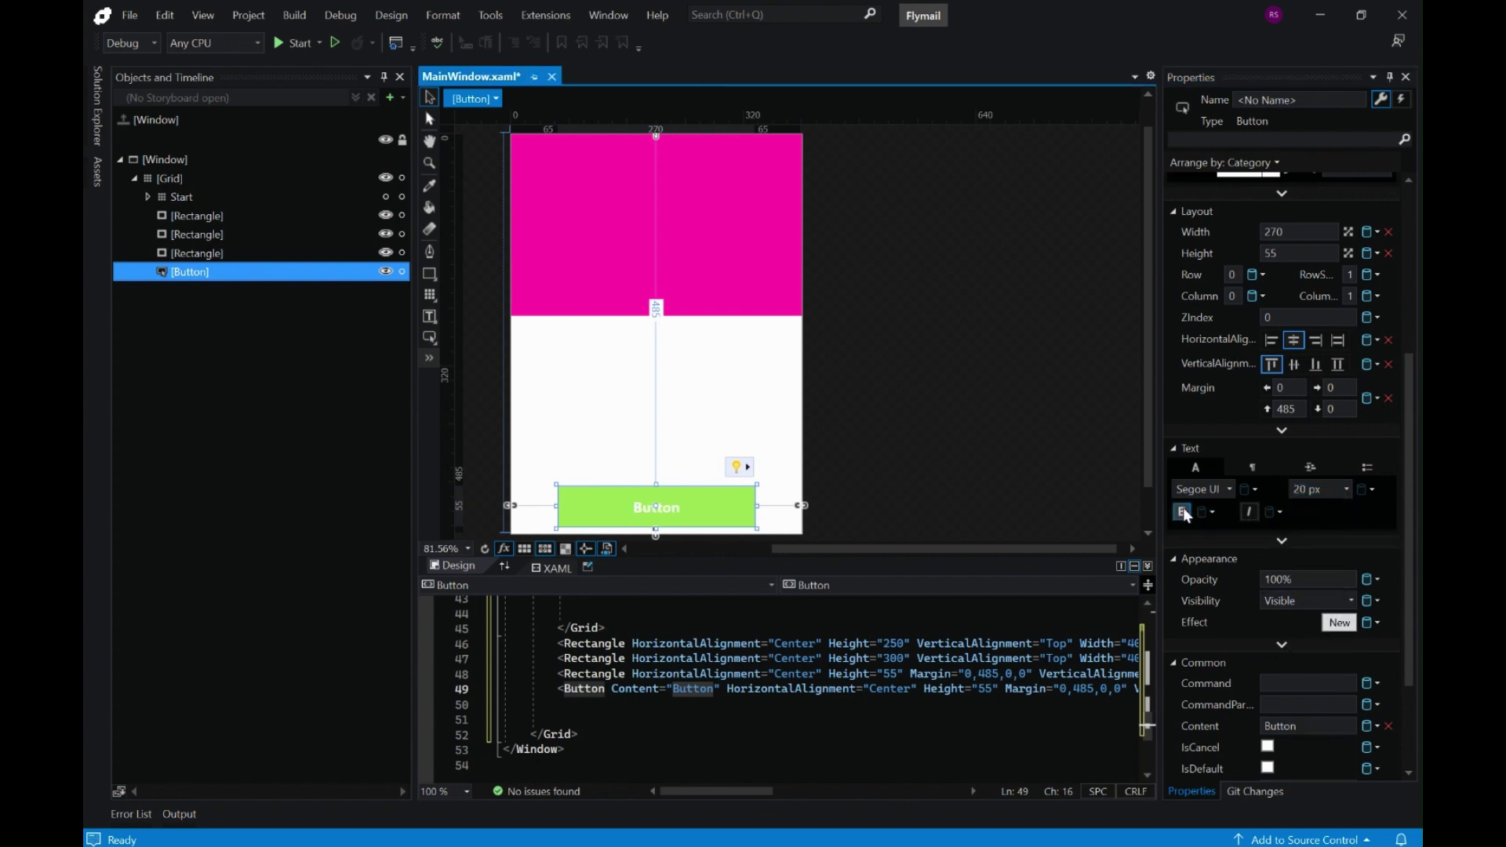
click(1319, 725)
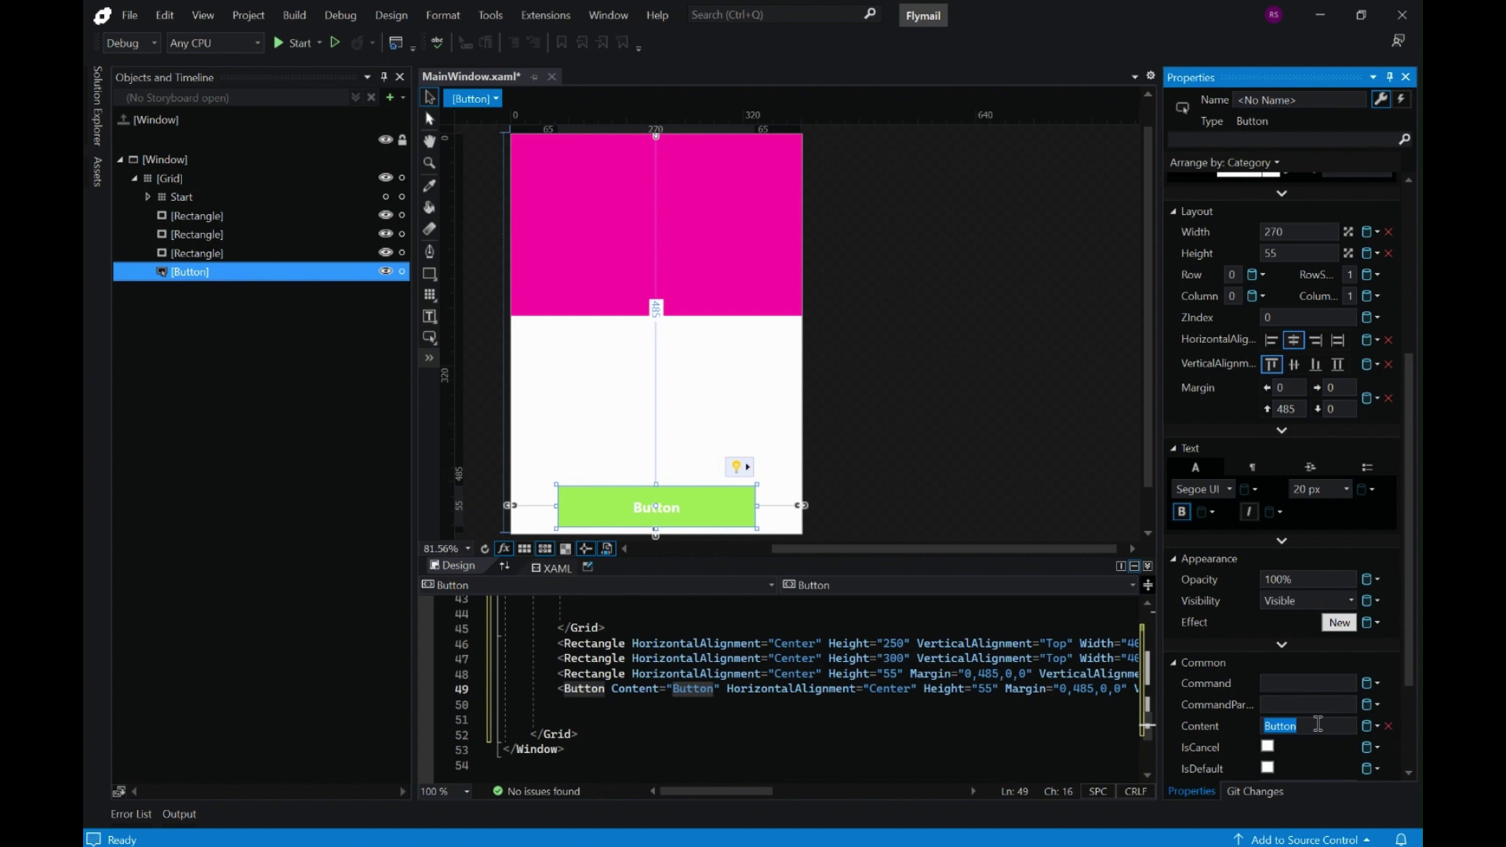
click(940, 346)
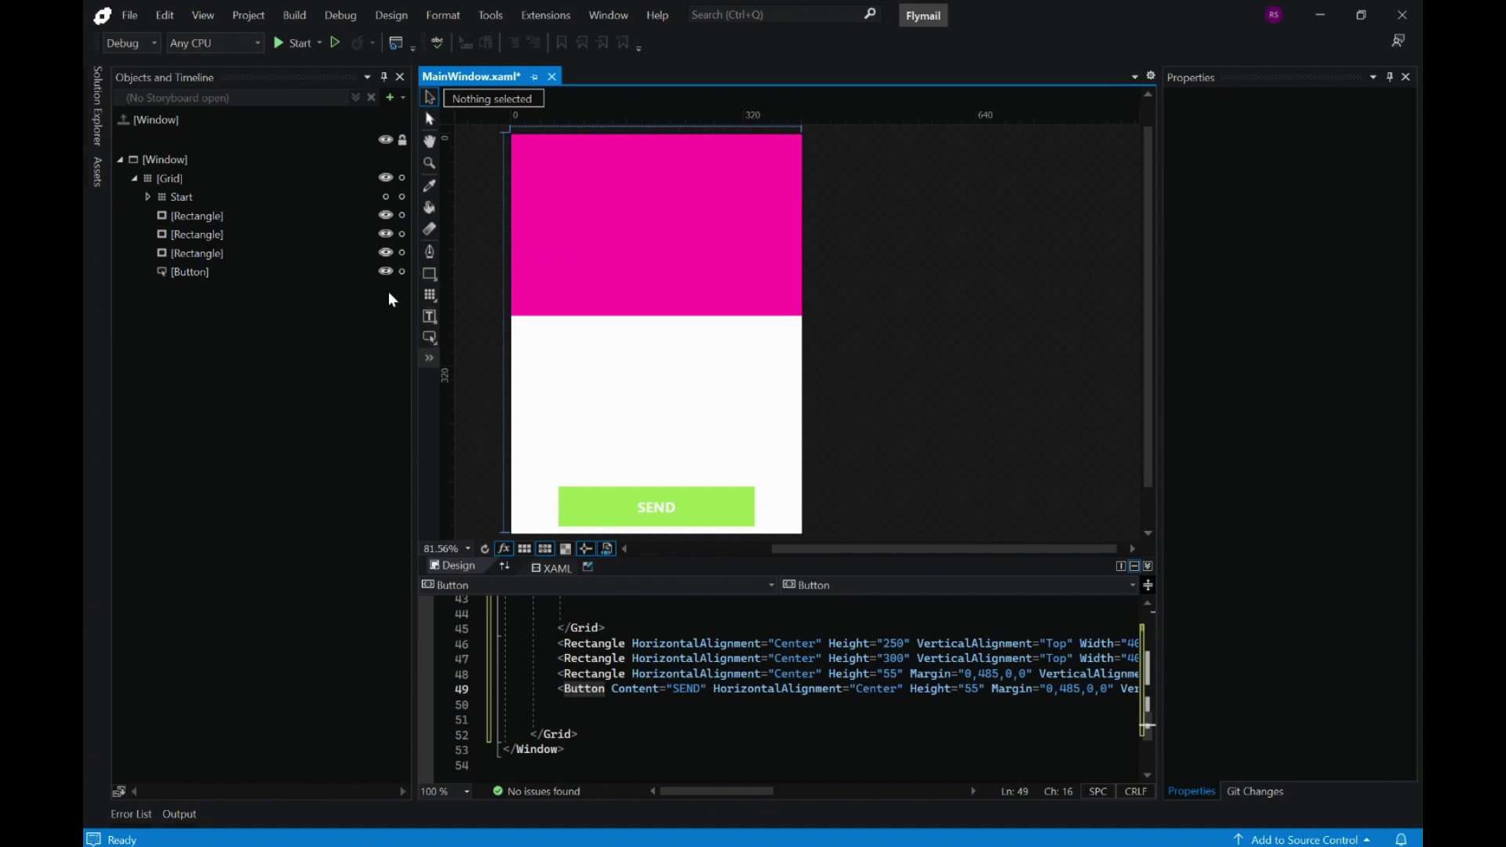
Draw an 80 by 80 rectangle horizontally centred in the pink area with a top margin of 60 and remove its stroke
click(432, 280)
drag(630, 193, 675, 226)
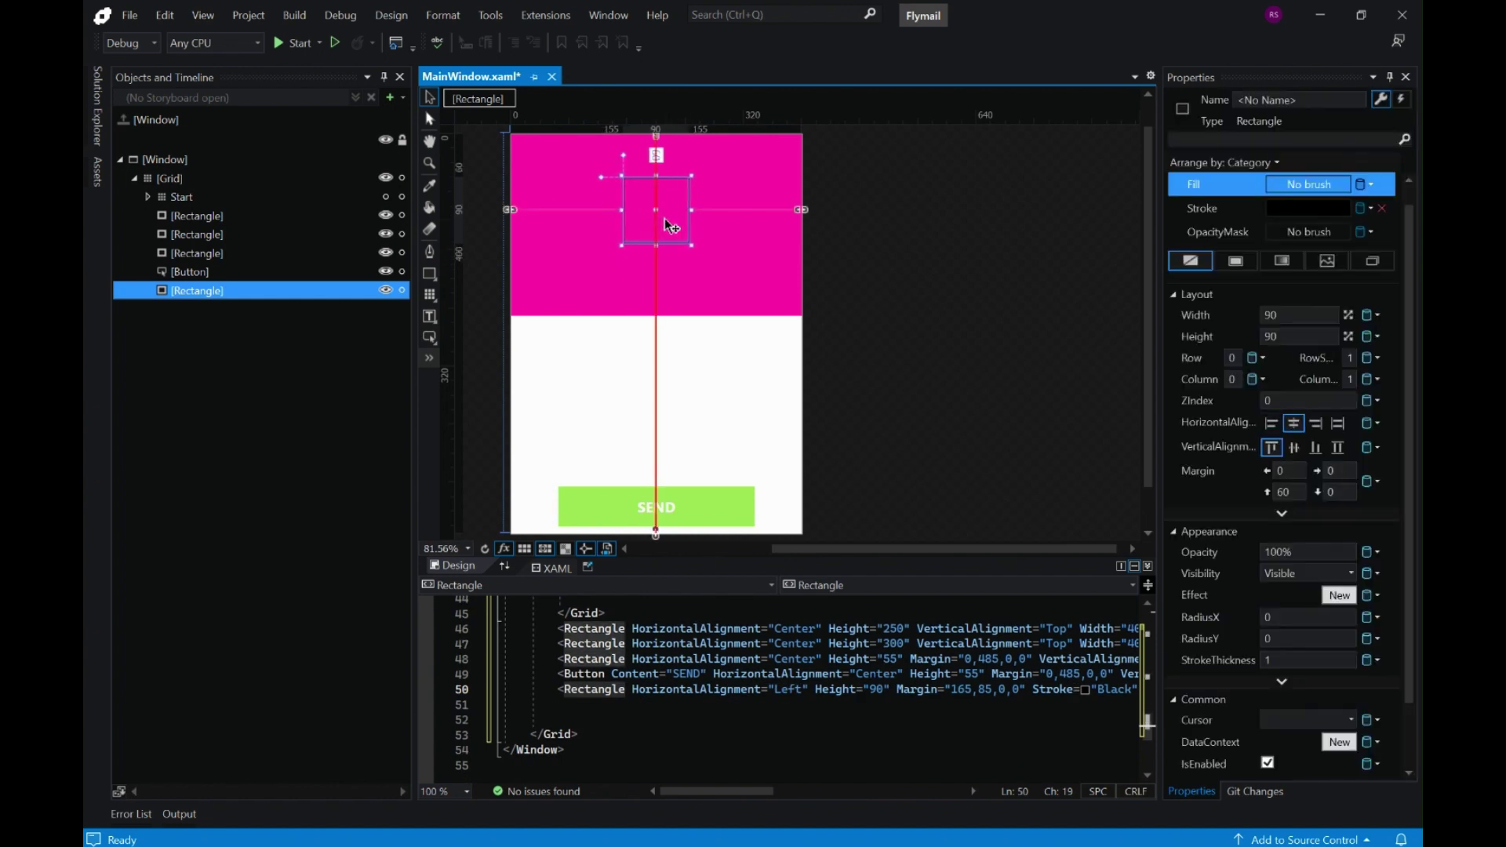
drag(692, 250, 681, 238)
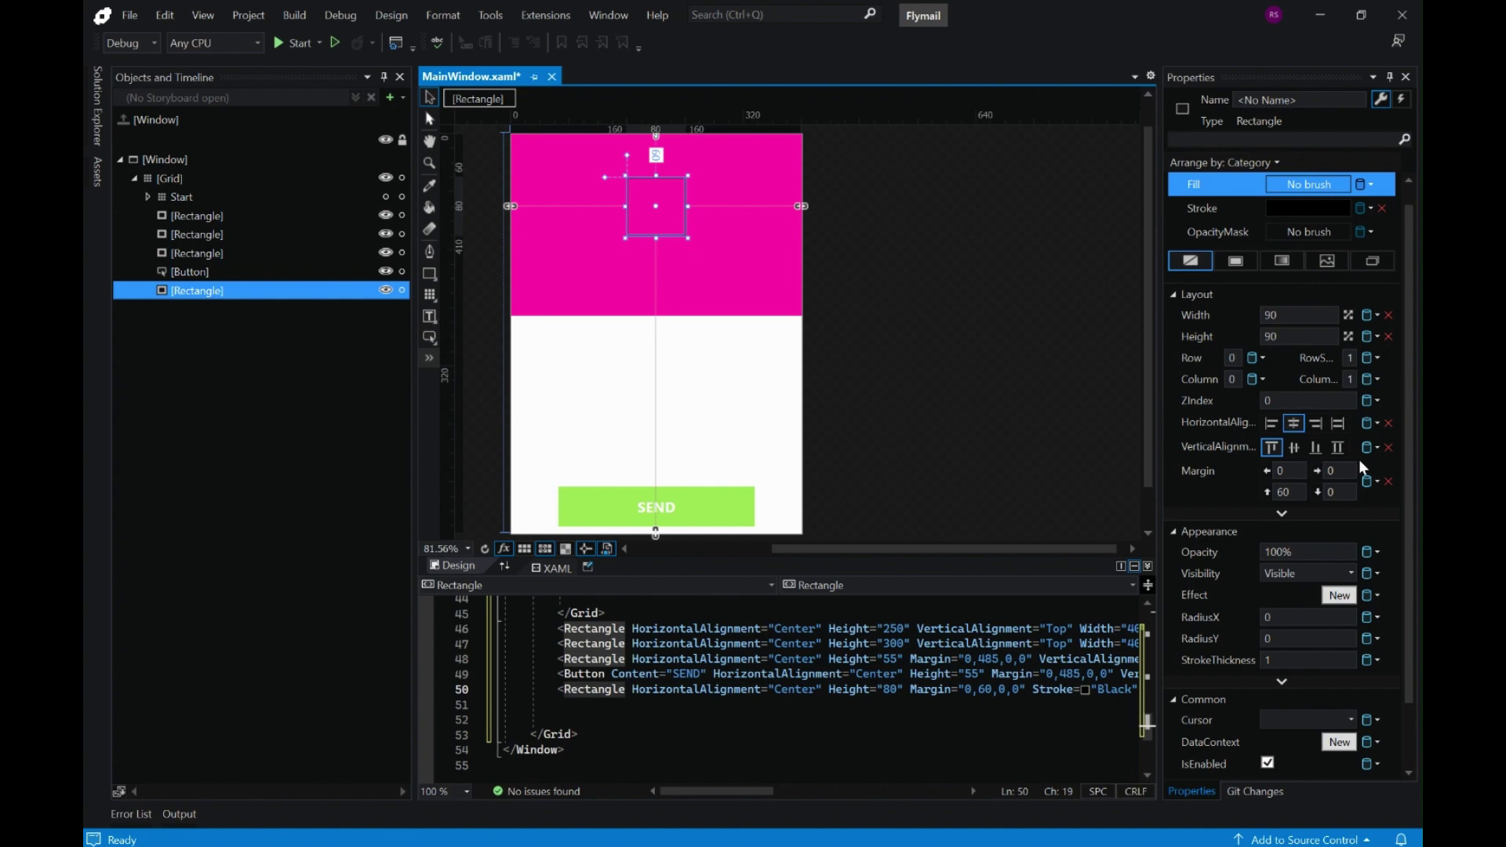
click(1203, 208)
click(1214, 187)
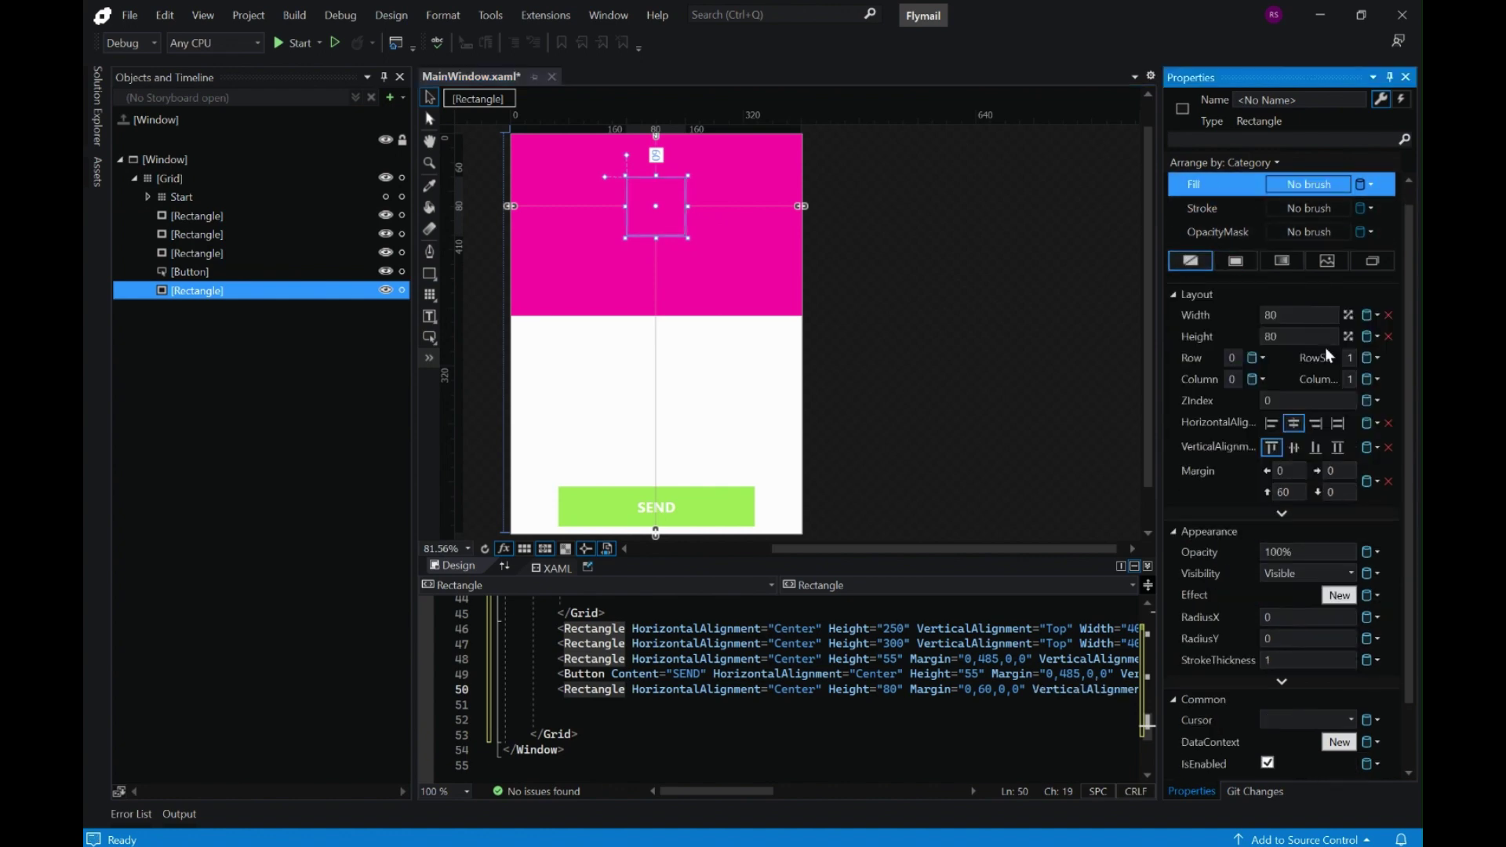
Fill the new square with the image icons8-open-envelope-50.png
click(1327, 260)
click(1347, 375)
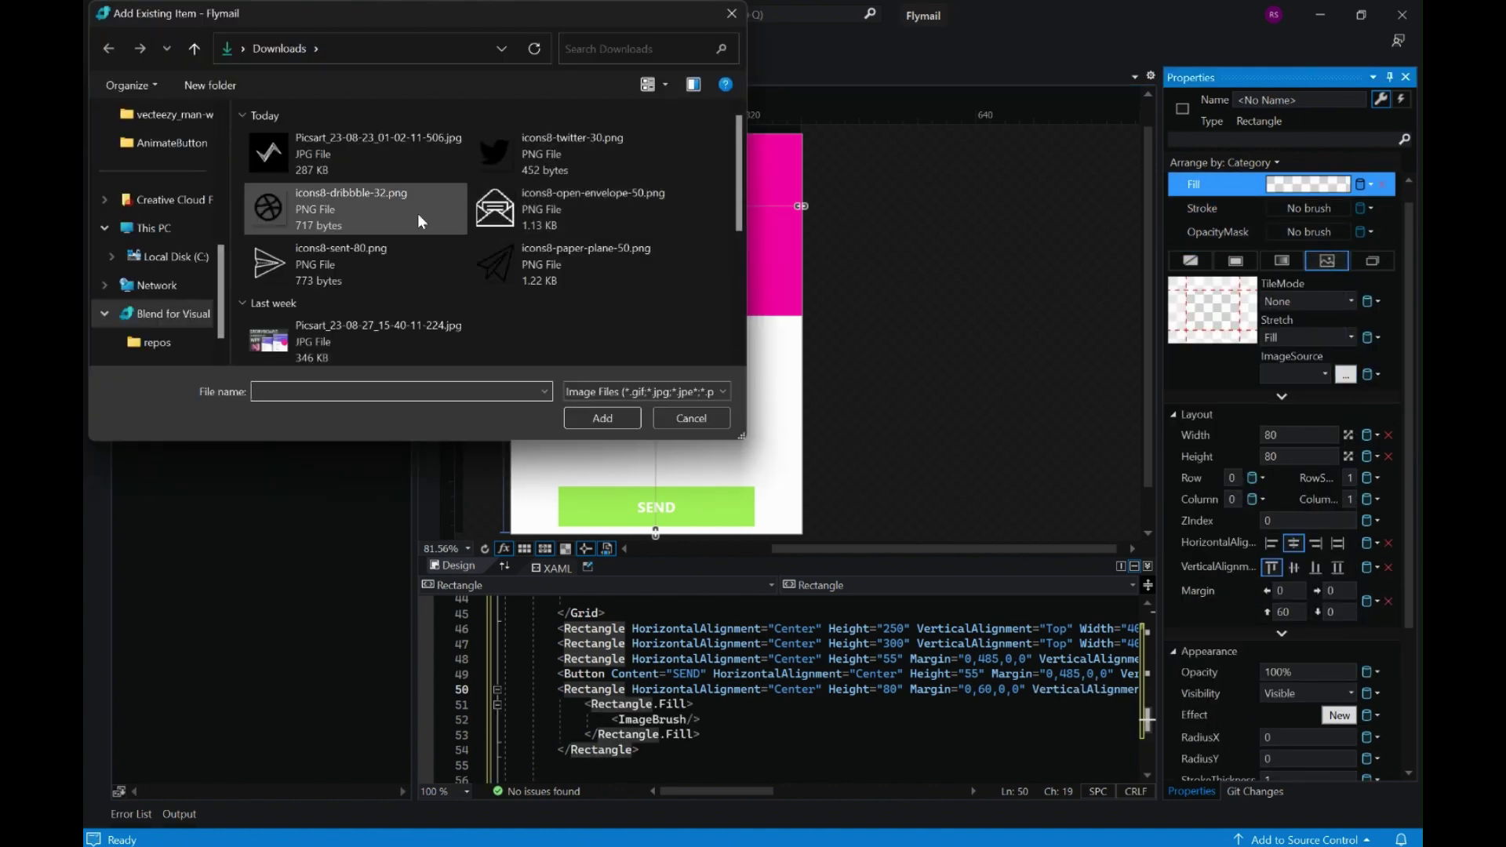
double_click(568, 212)
click(905, 327)
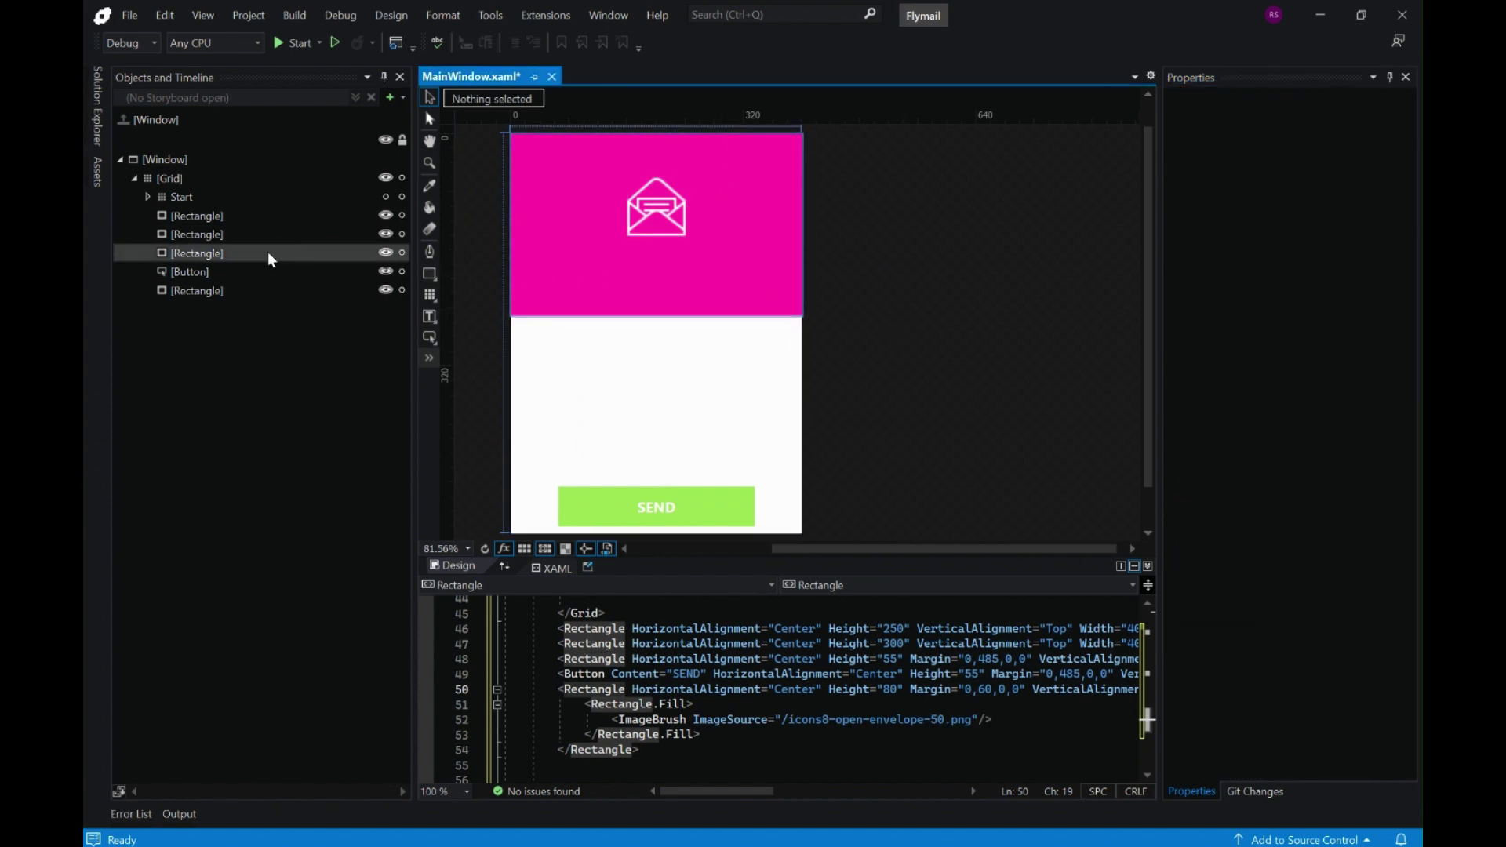
Group the four ungrouped rectangles and the SEND button into a Grid and name it End
click(196, 216)
shift+click(192, 292)
right_click(192, 294)
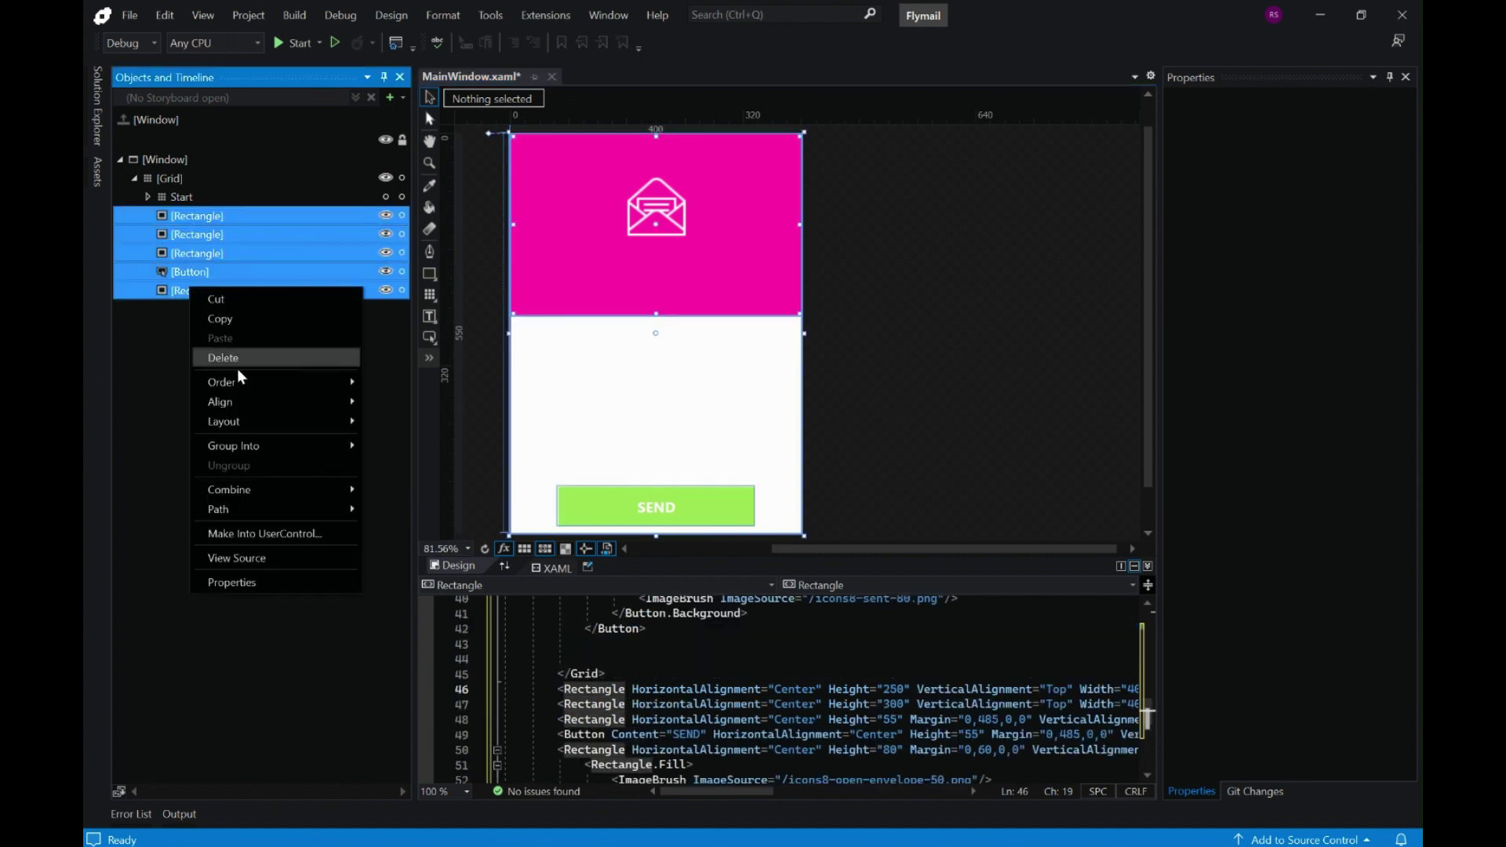
mouse_move(302, 449)
click(379, 452)
click(186, 217)
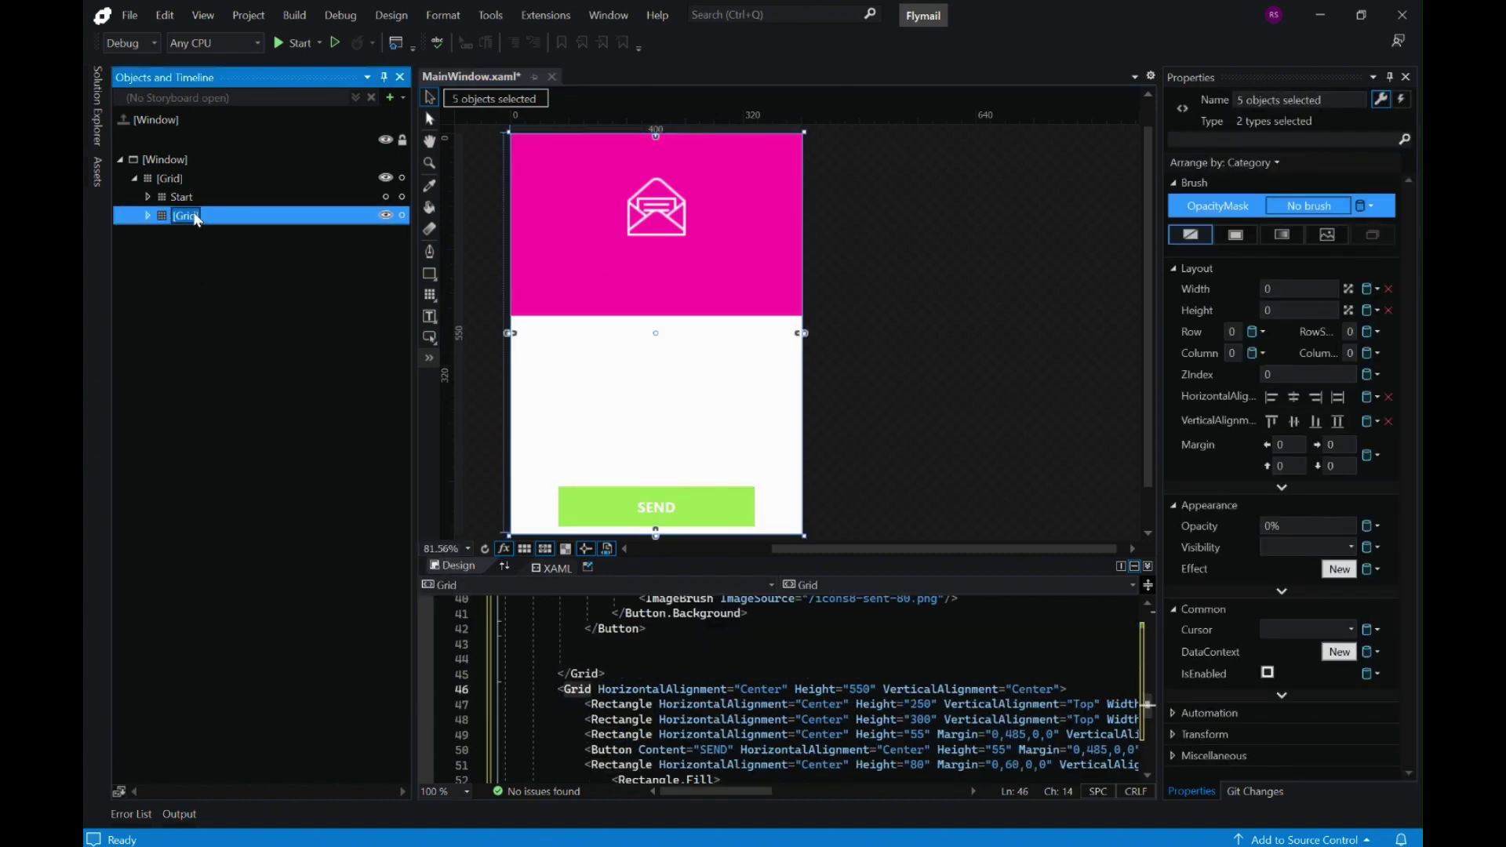
key(Return)
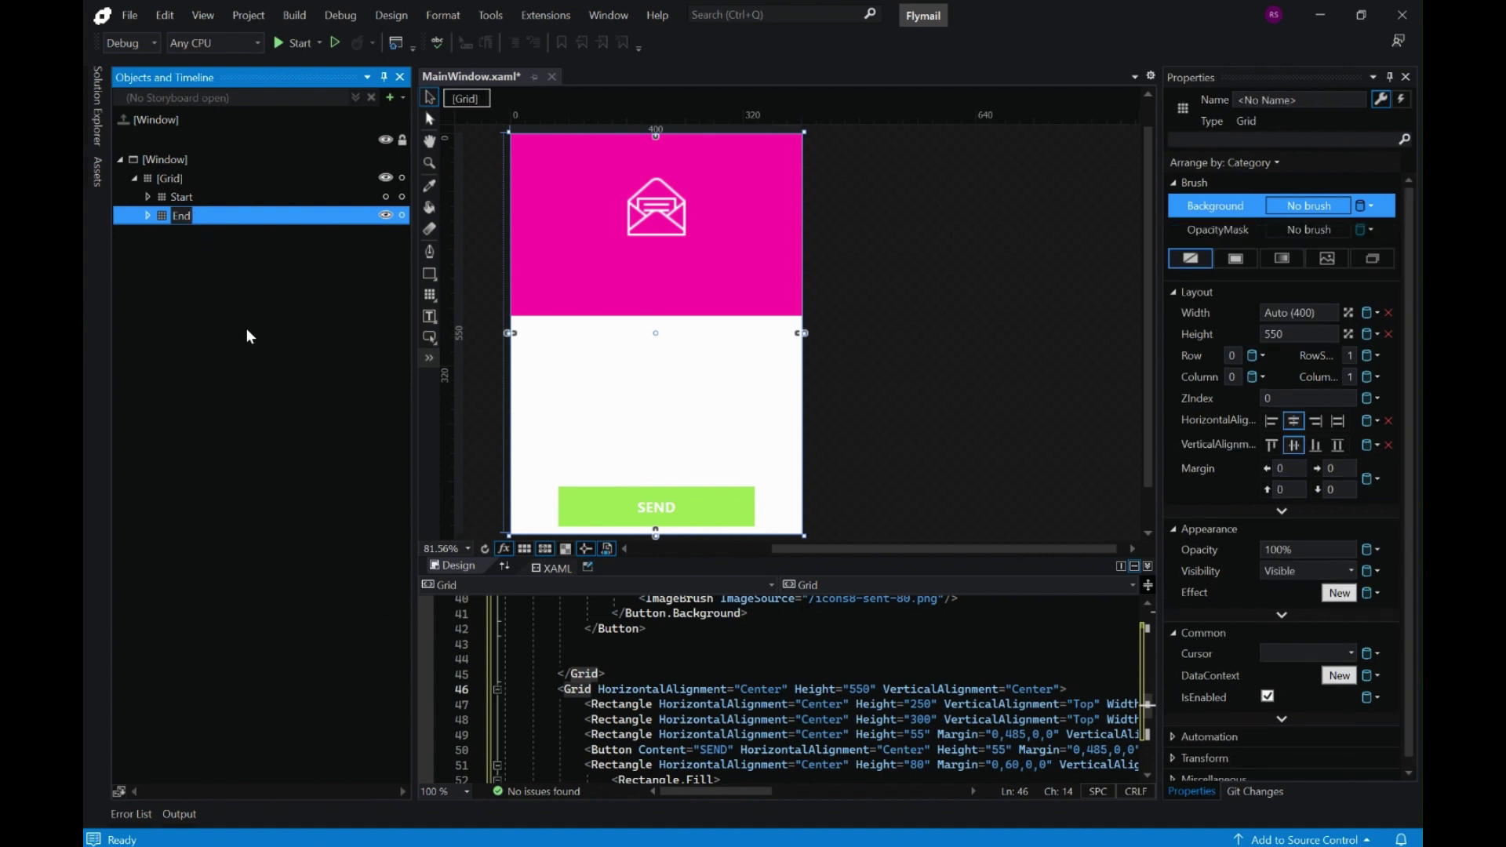
Expand the Start and End grids and inspect which elements each one contains
click(213, 199)
click(149, 197)
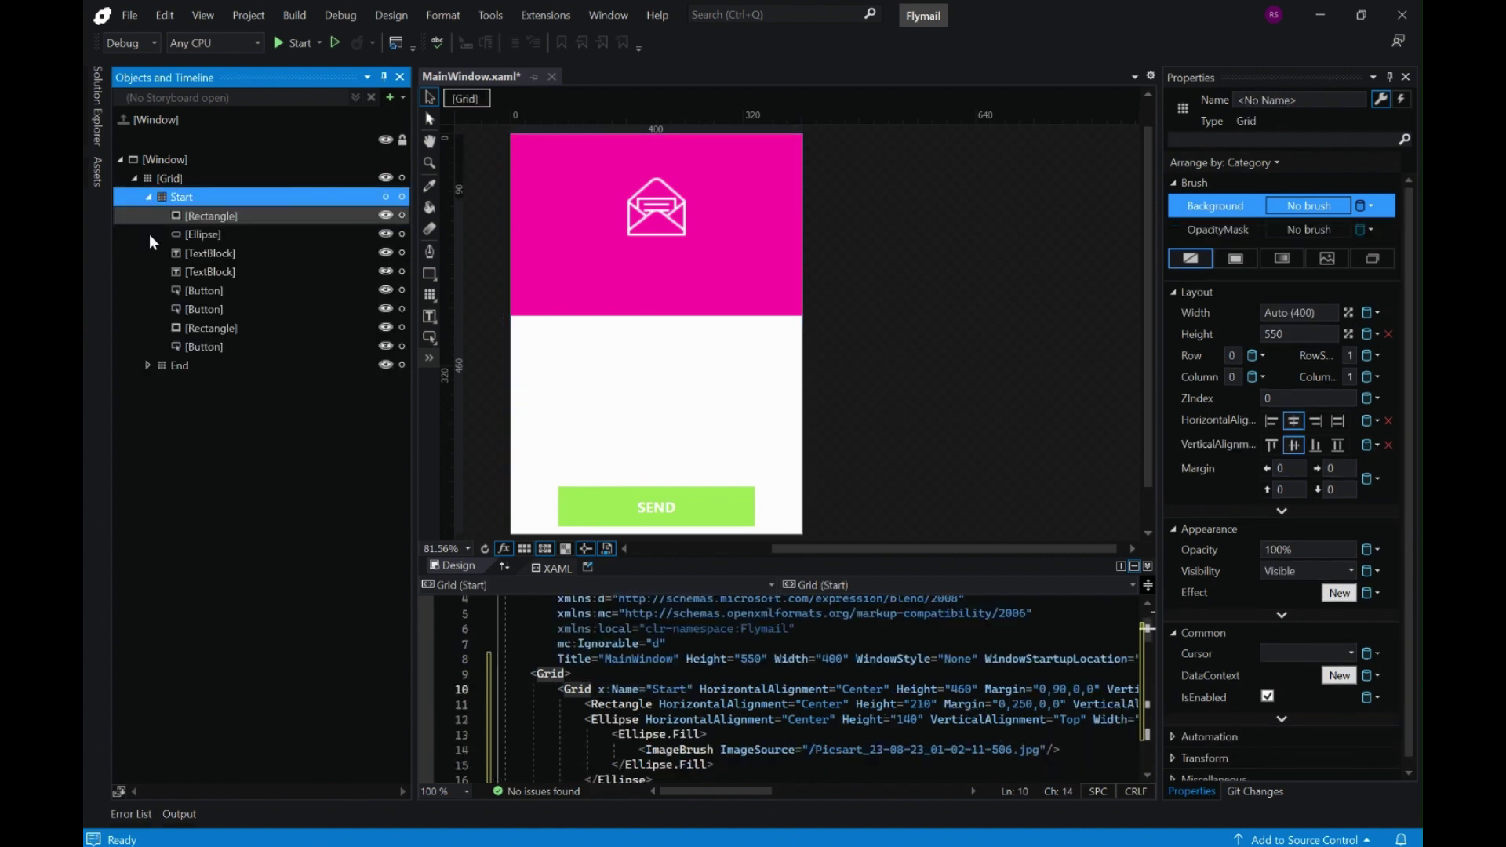
click(149, 367)
click(148, 366)
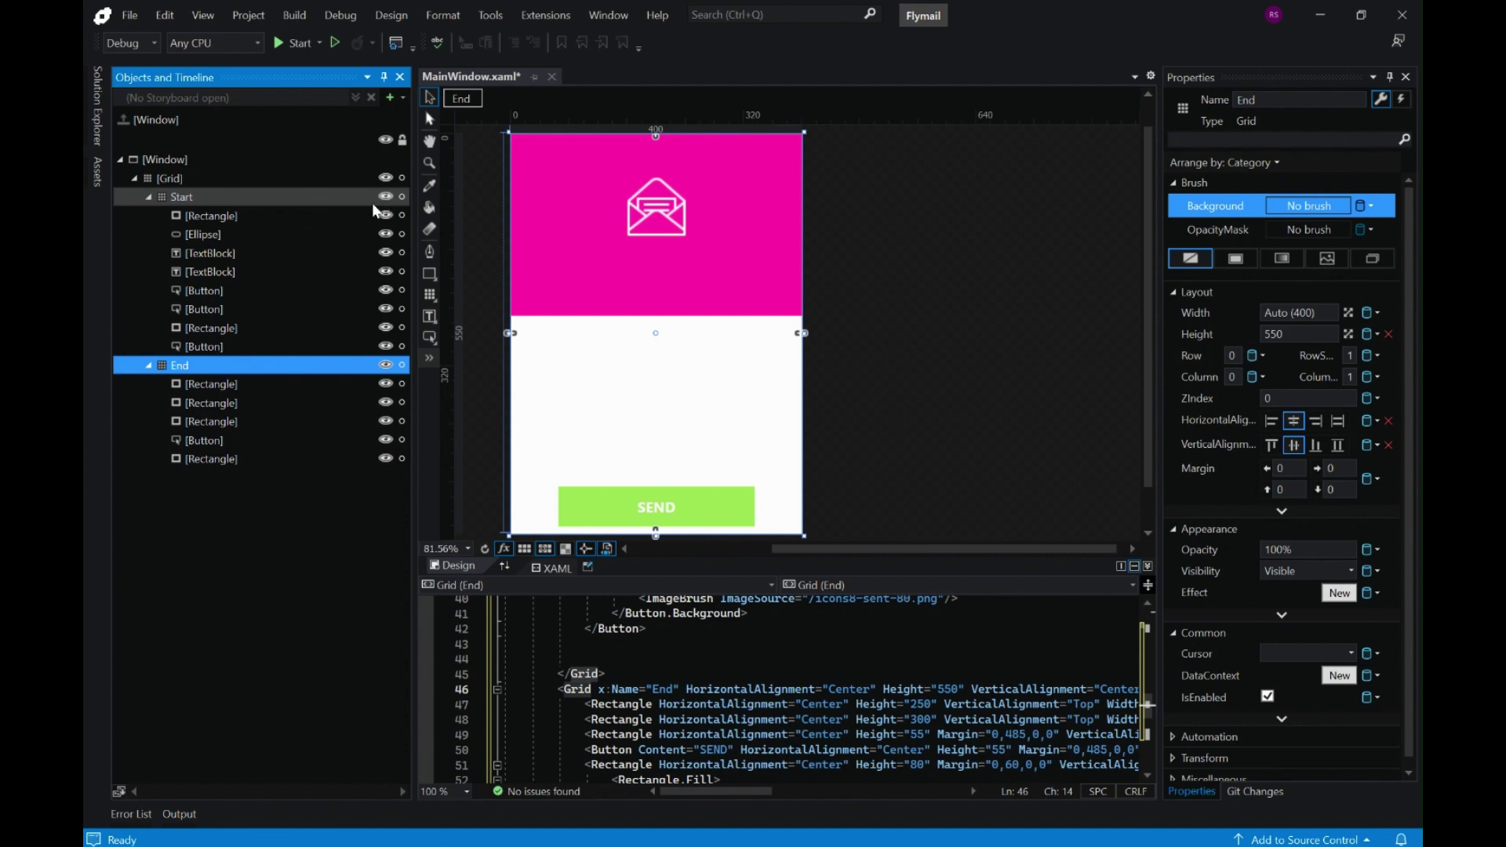
click(275, 202)
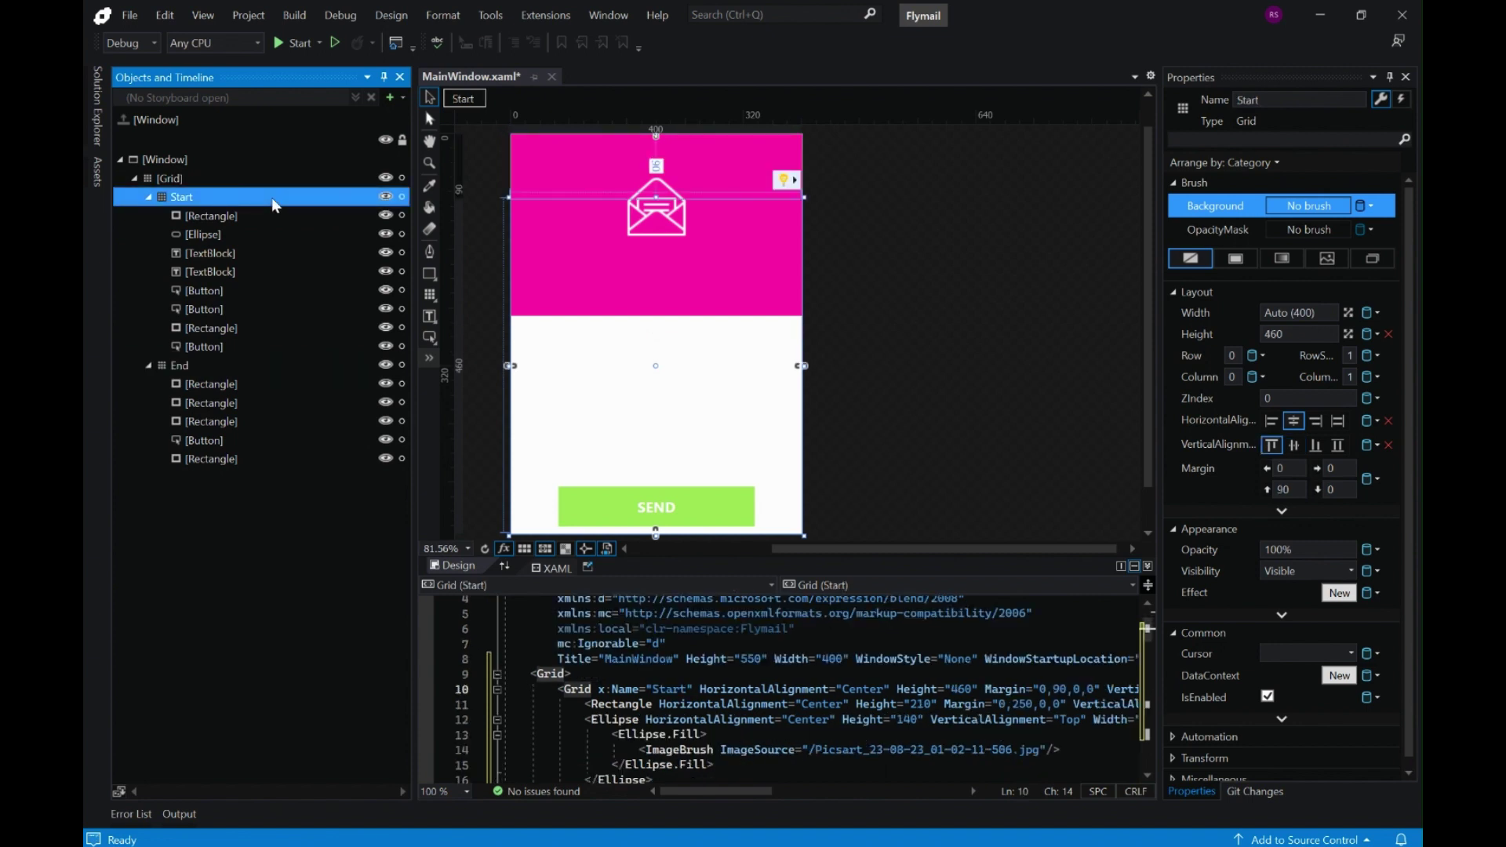
click(193, 368)
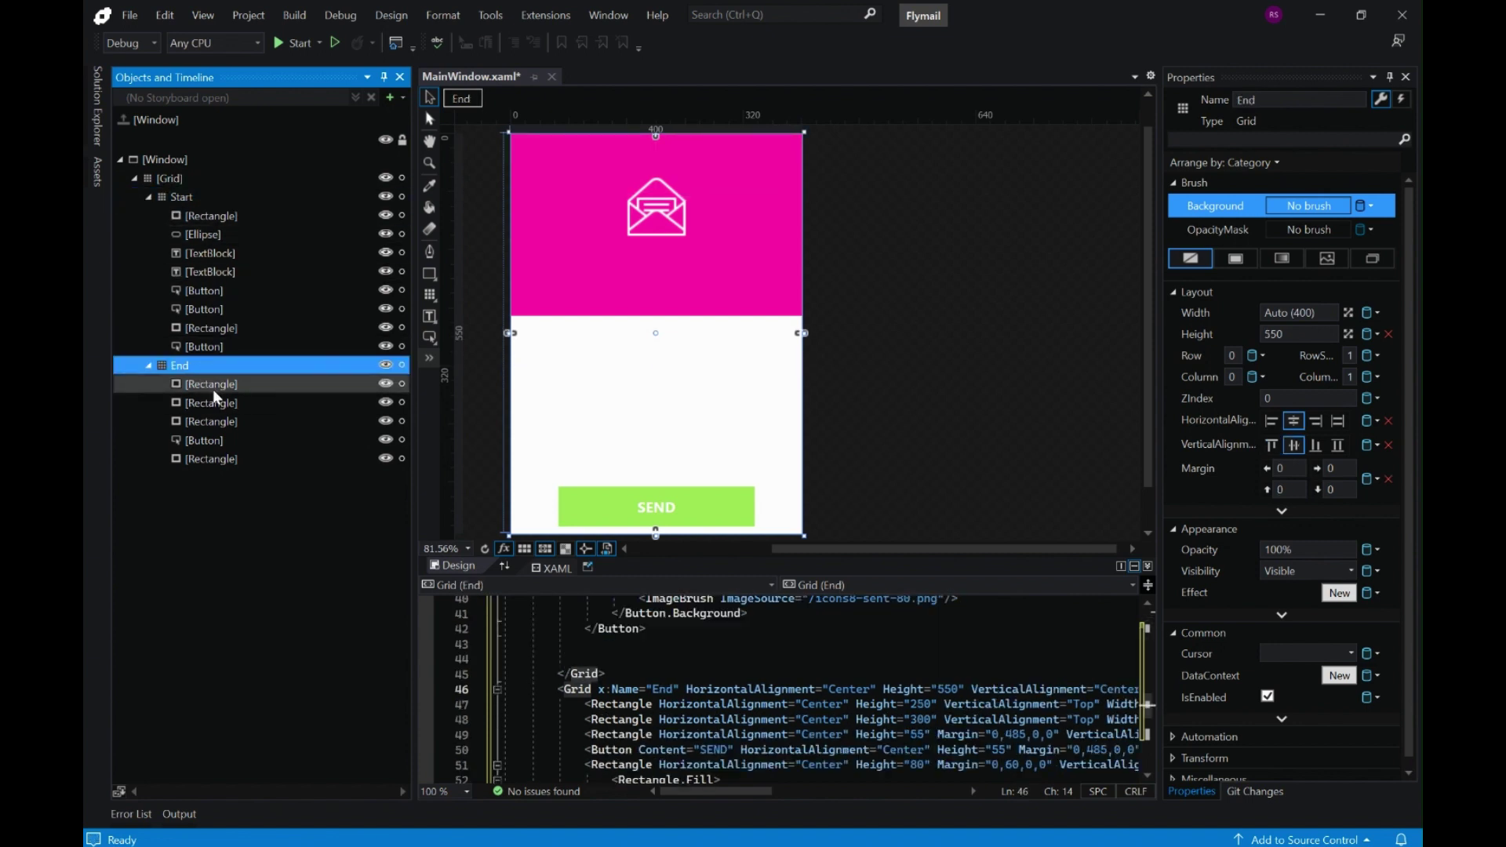
click(213, 386)
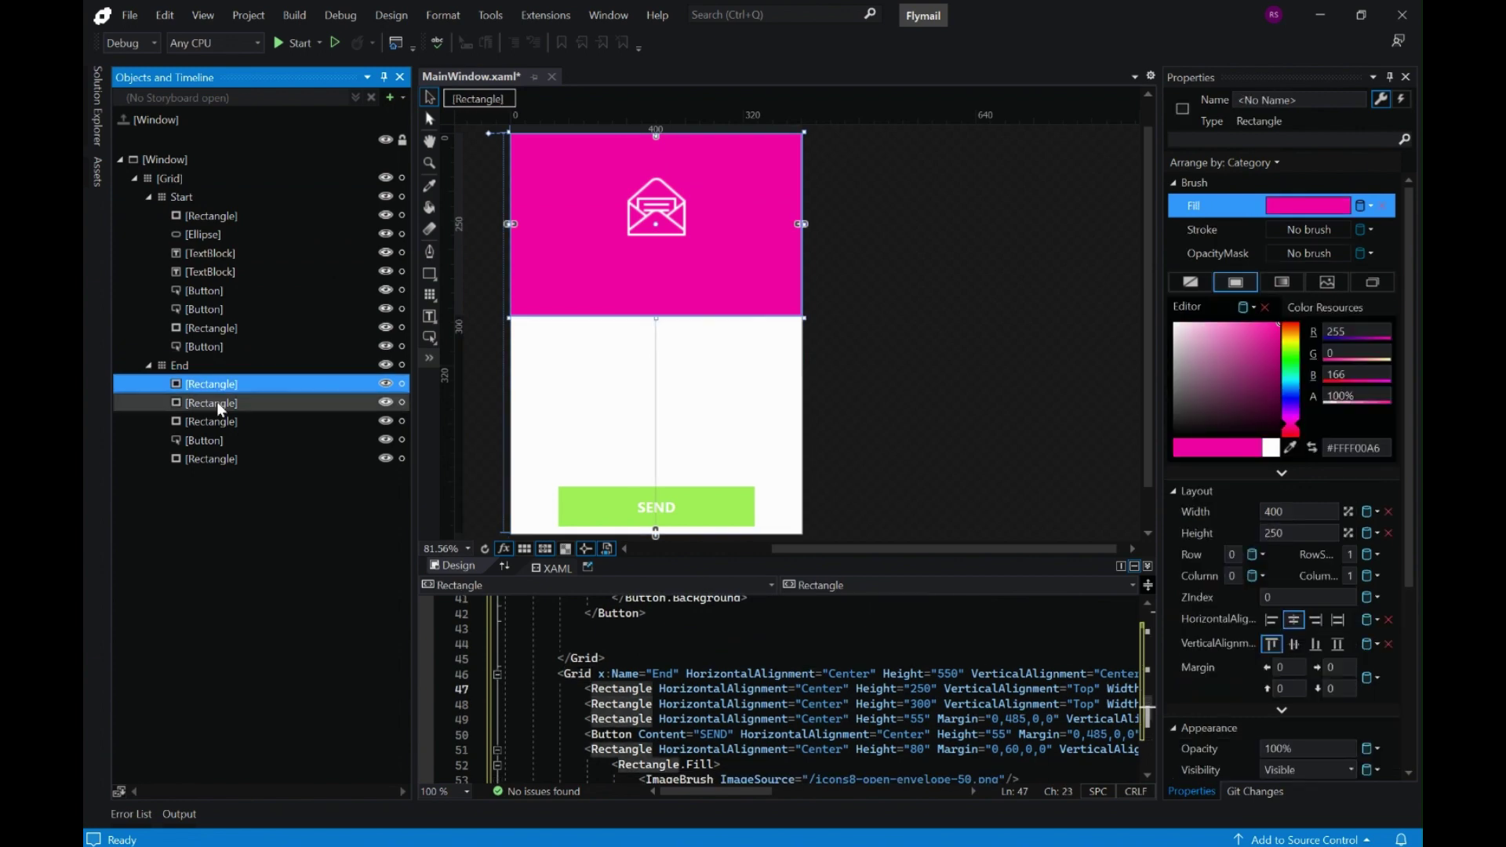
click(218, 403)
click(216, 422)
click(211, 441)
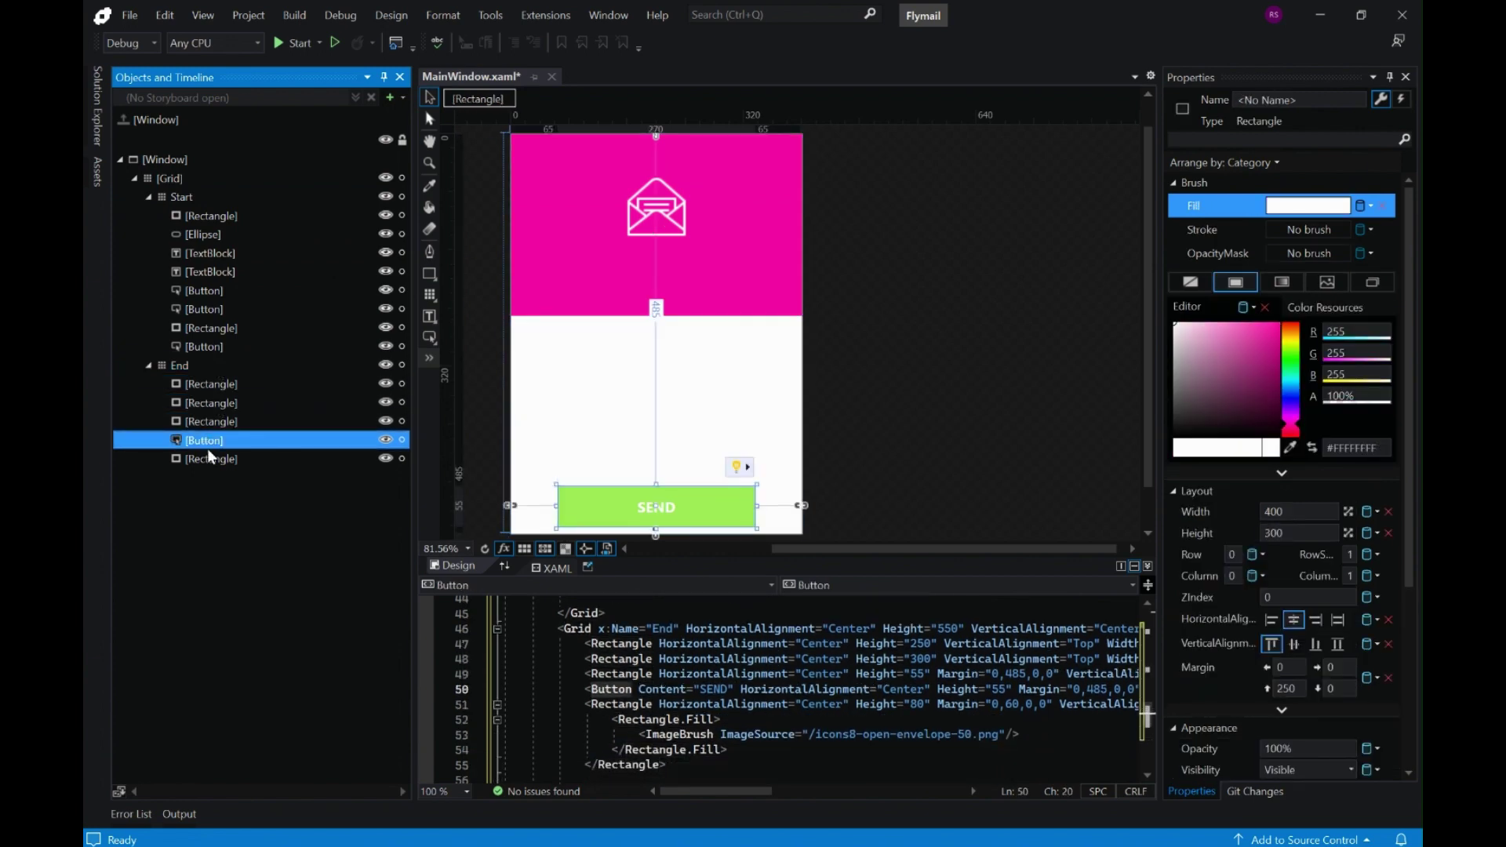
click(211, 460)
click(255, 384)
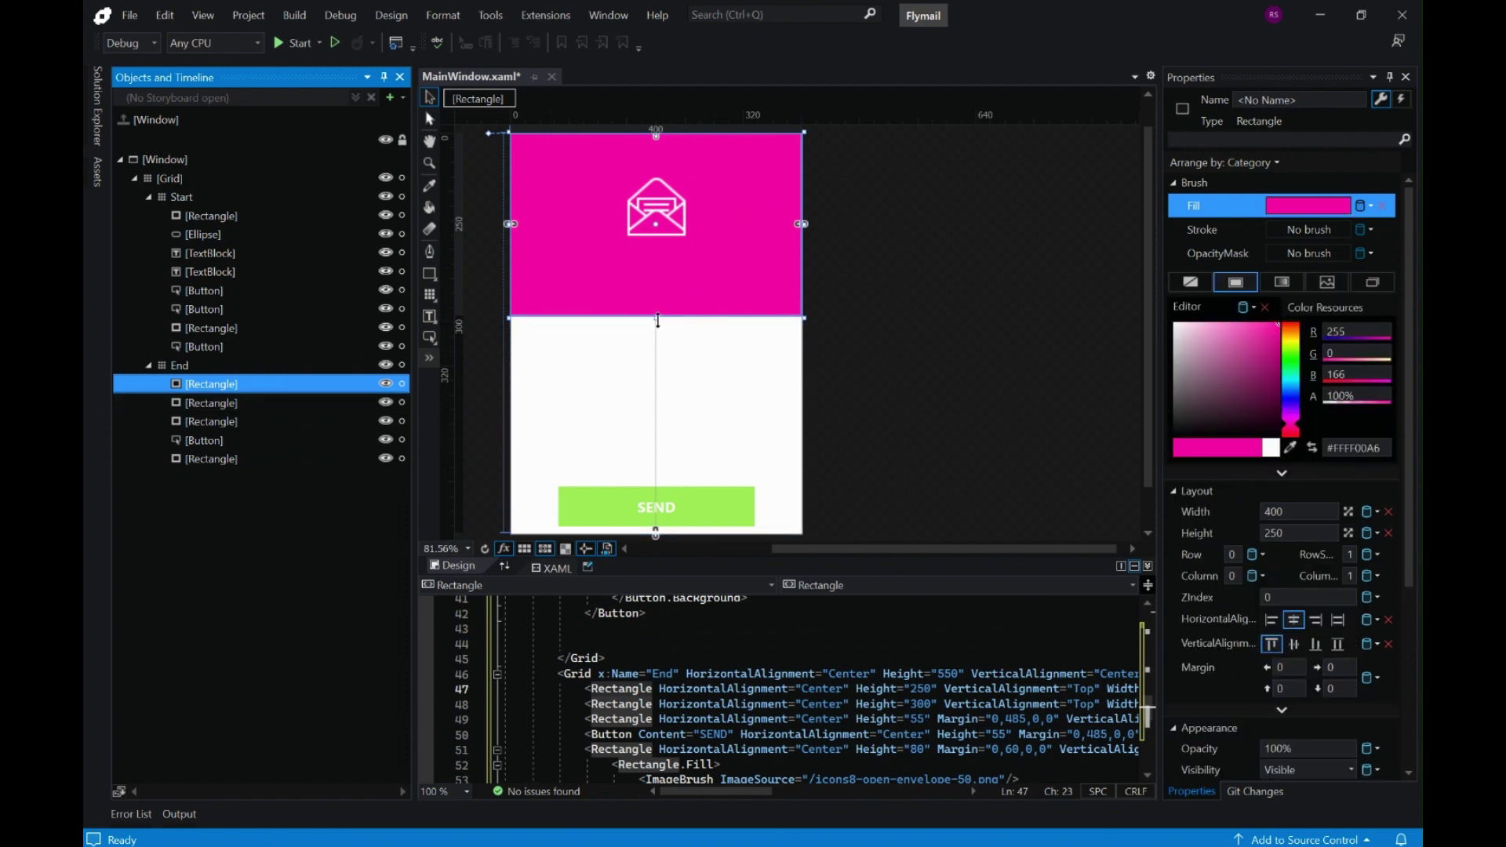
Set the visibility of the envelope rectangle to Hidden
scroll(749, 325, up, 1)
click(656, 273)
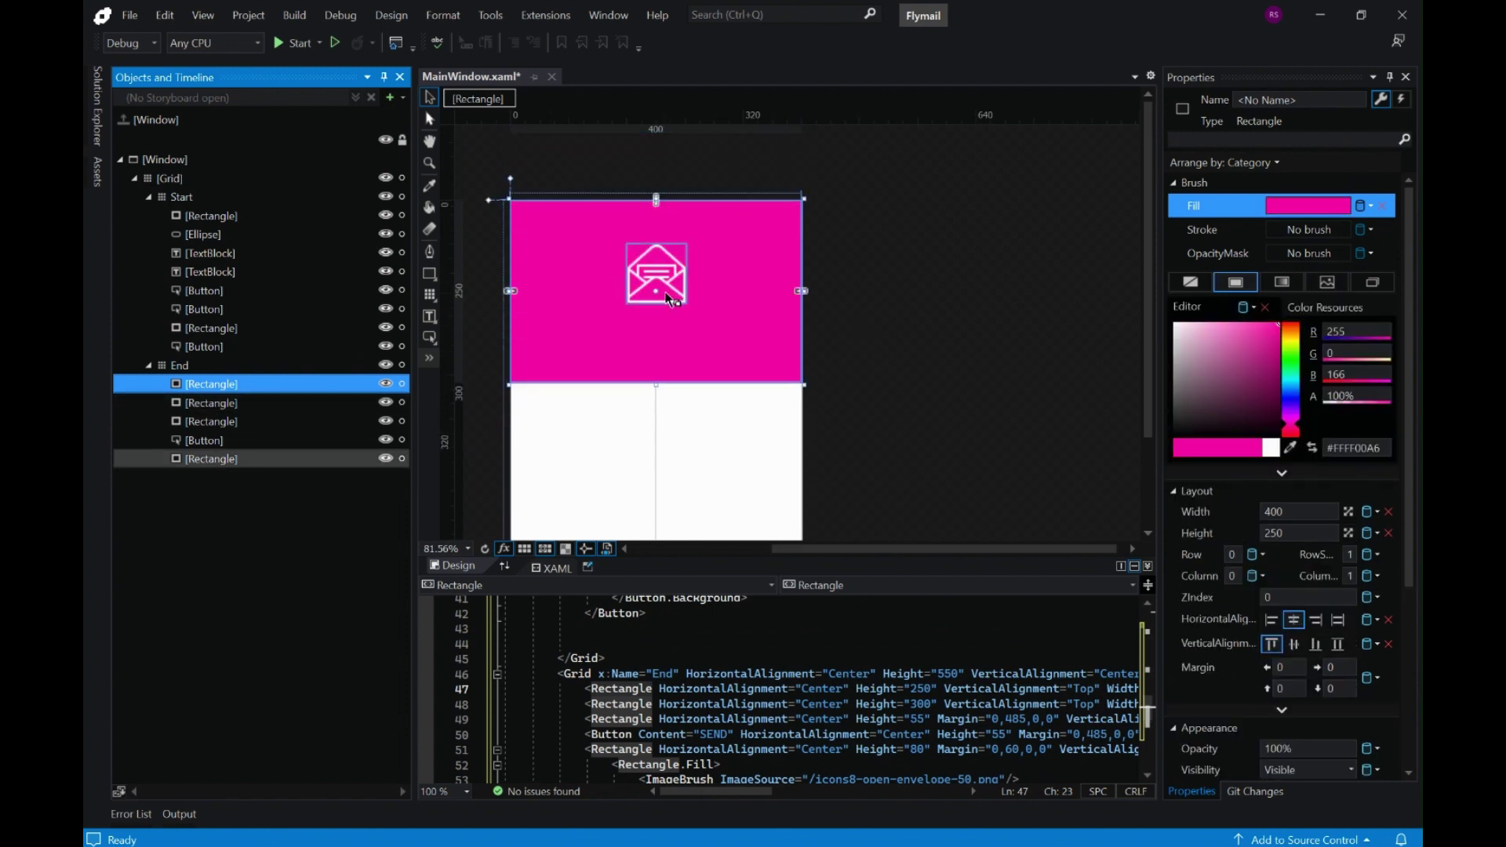
scroll(1256, 549, down, 3)
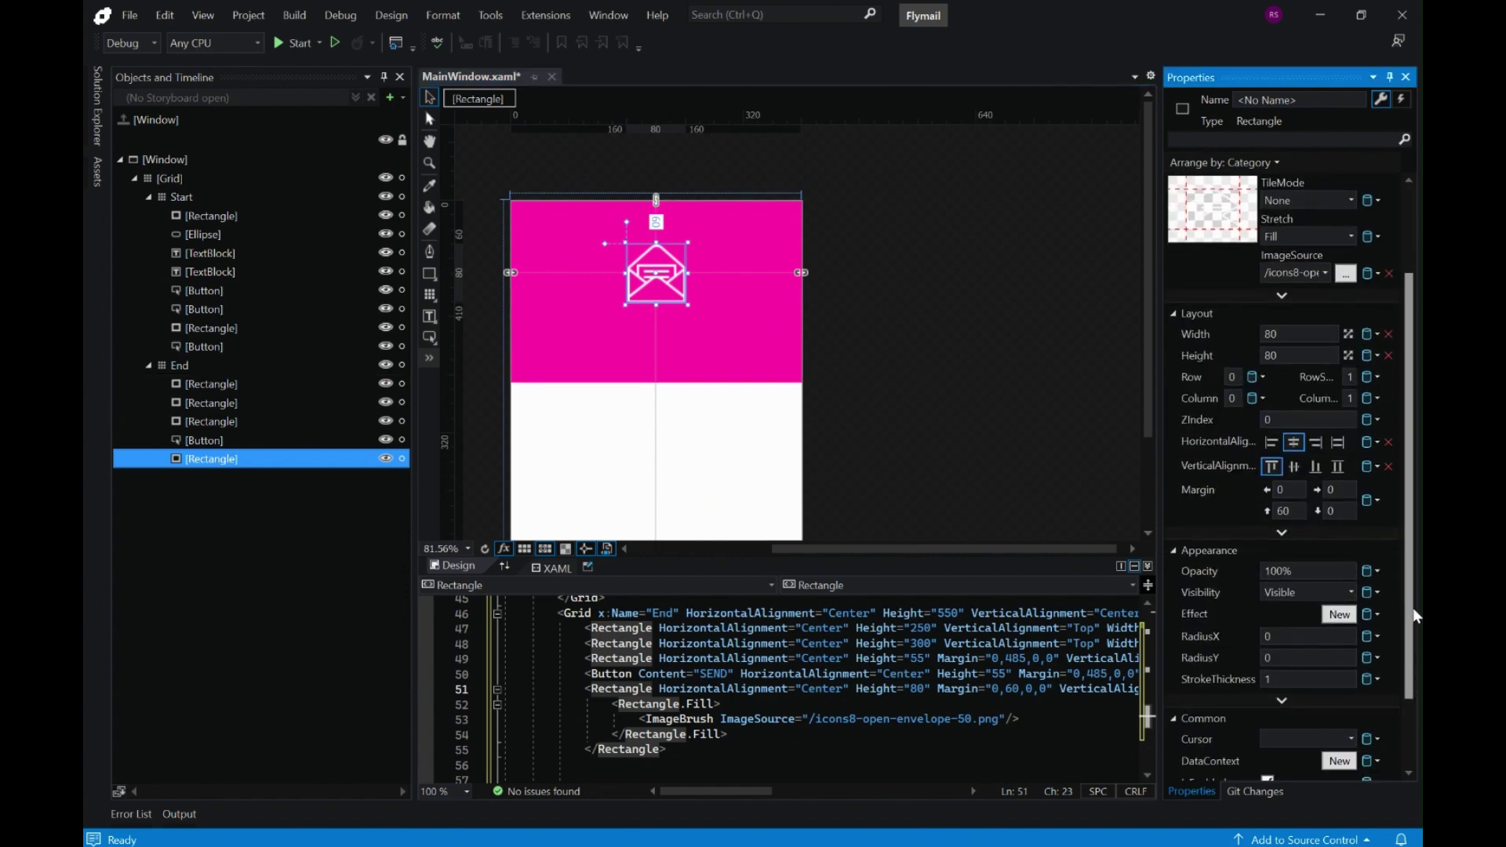
click(1351, 592)
click(1285, 632)
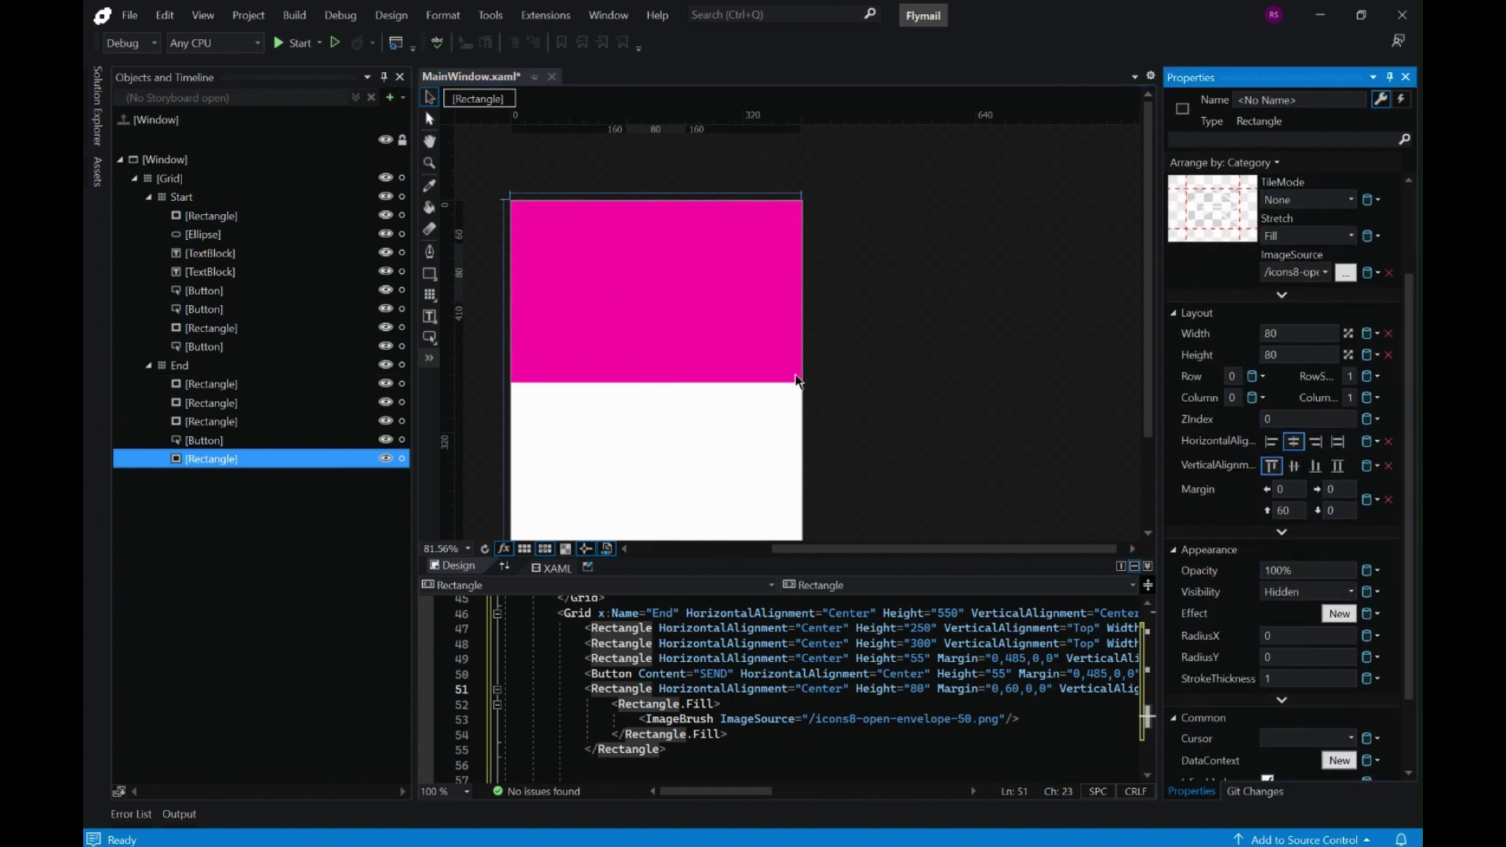
Set the visibility of the SEND button, selected together with the envelope rectangle, to Hidden
click(733, 370)
scroll(892, 379, down, 2)
click(746, 437)
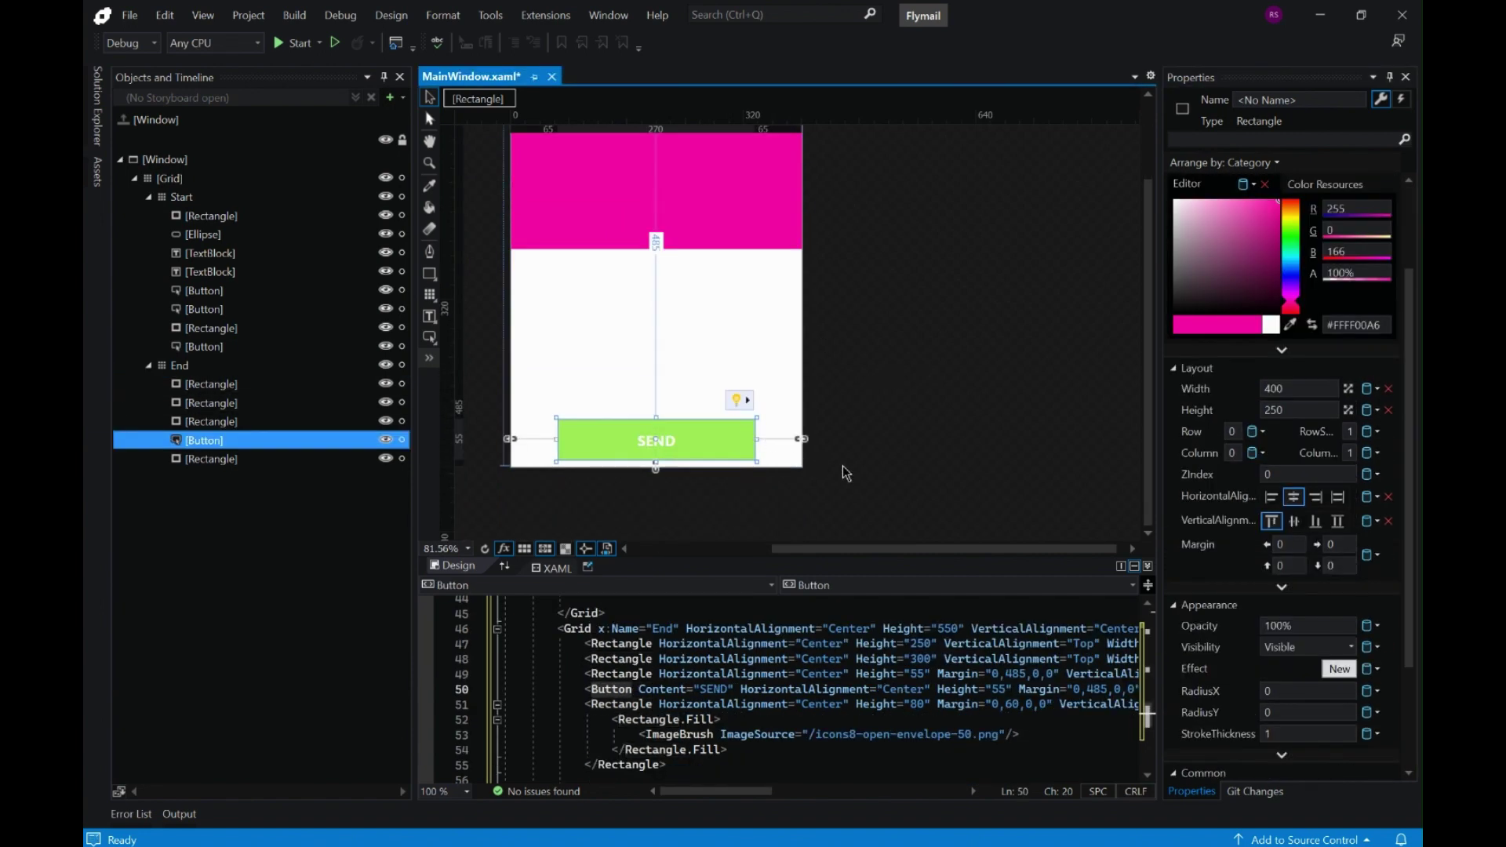
click(274, 463)
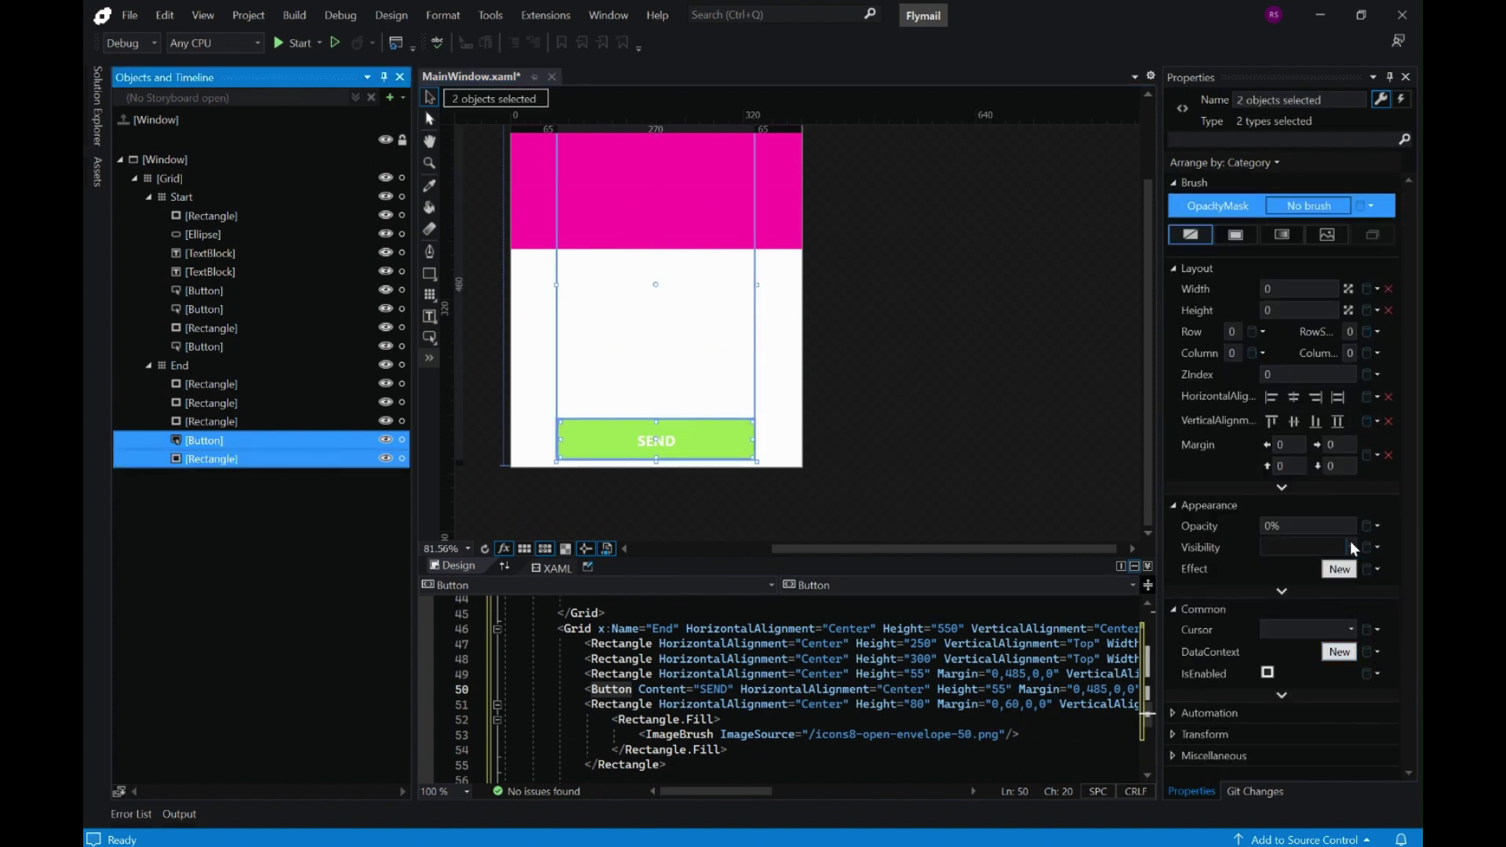
click(1352, 547)
click(1299, 588)
Set the visibility of the green rectangle behind the SEND button to Hidden
click(734, 451)
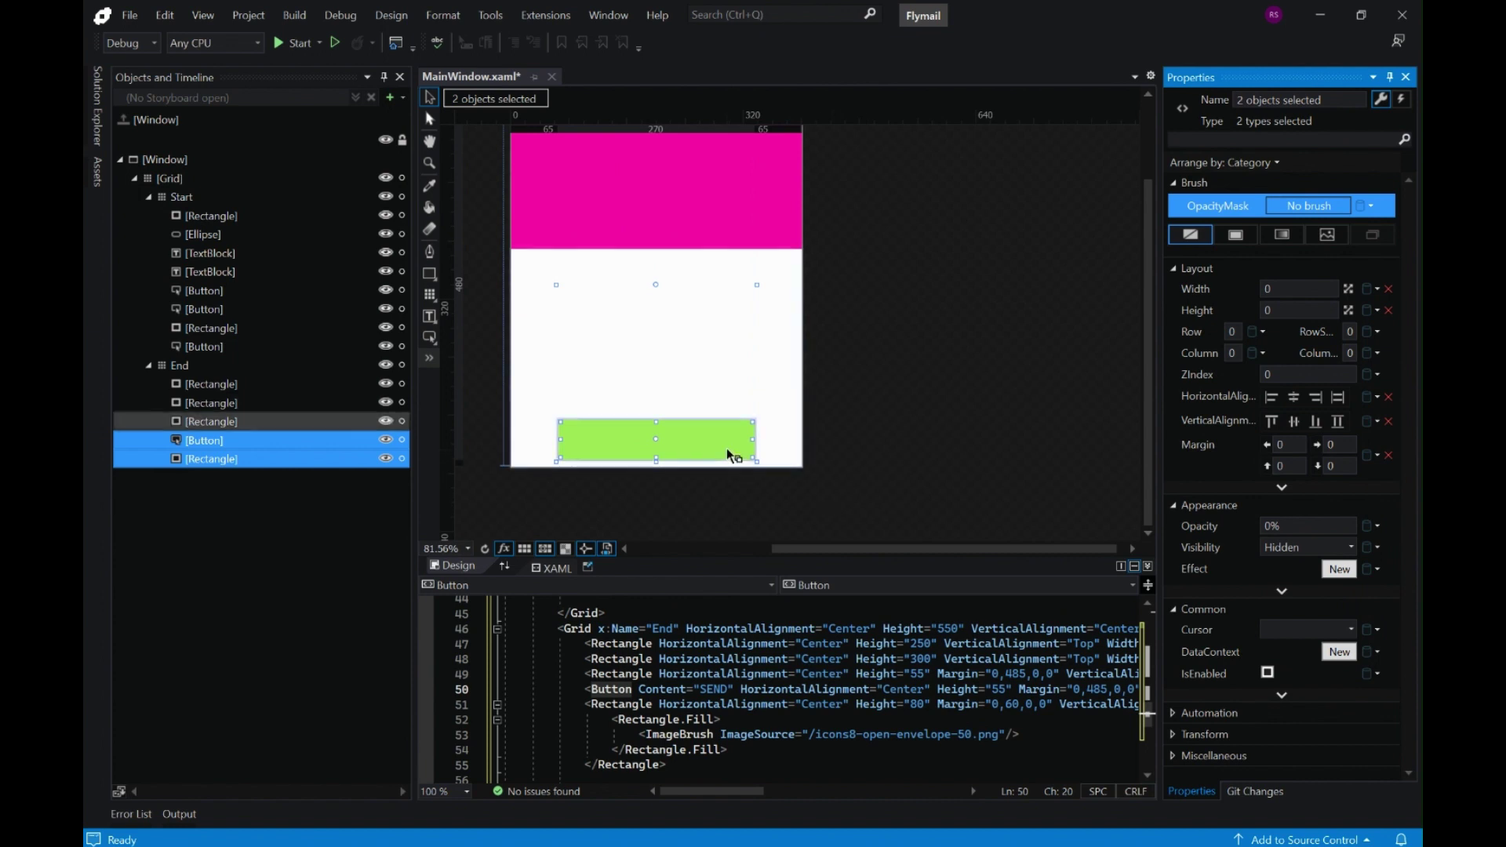
click(1352, 547)
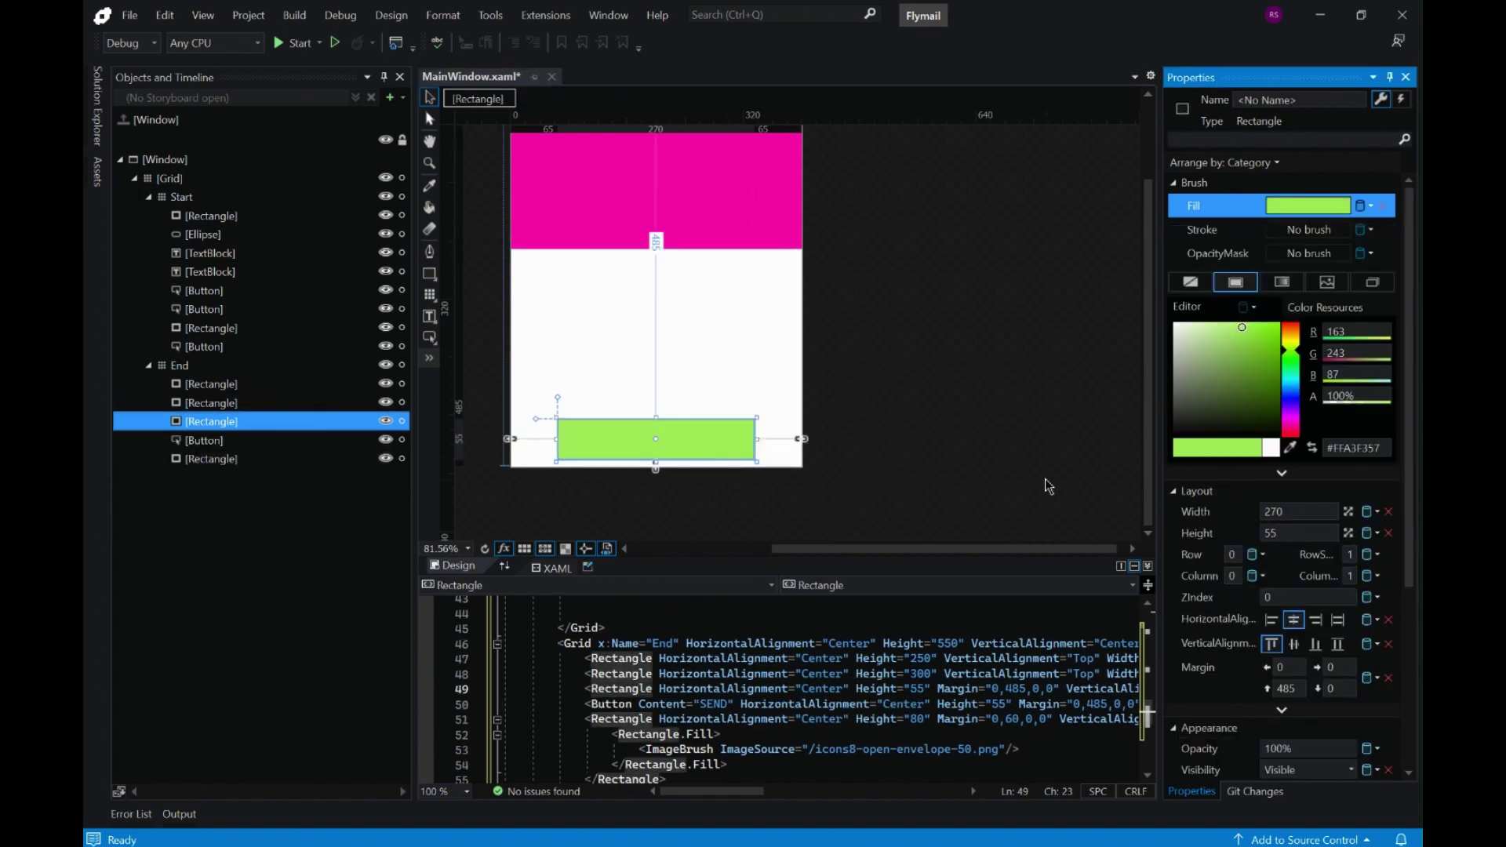
click(269, 444)
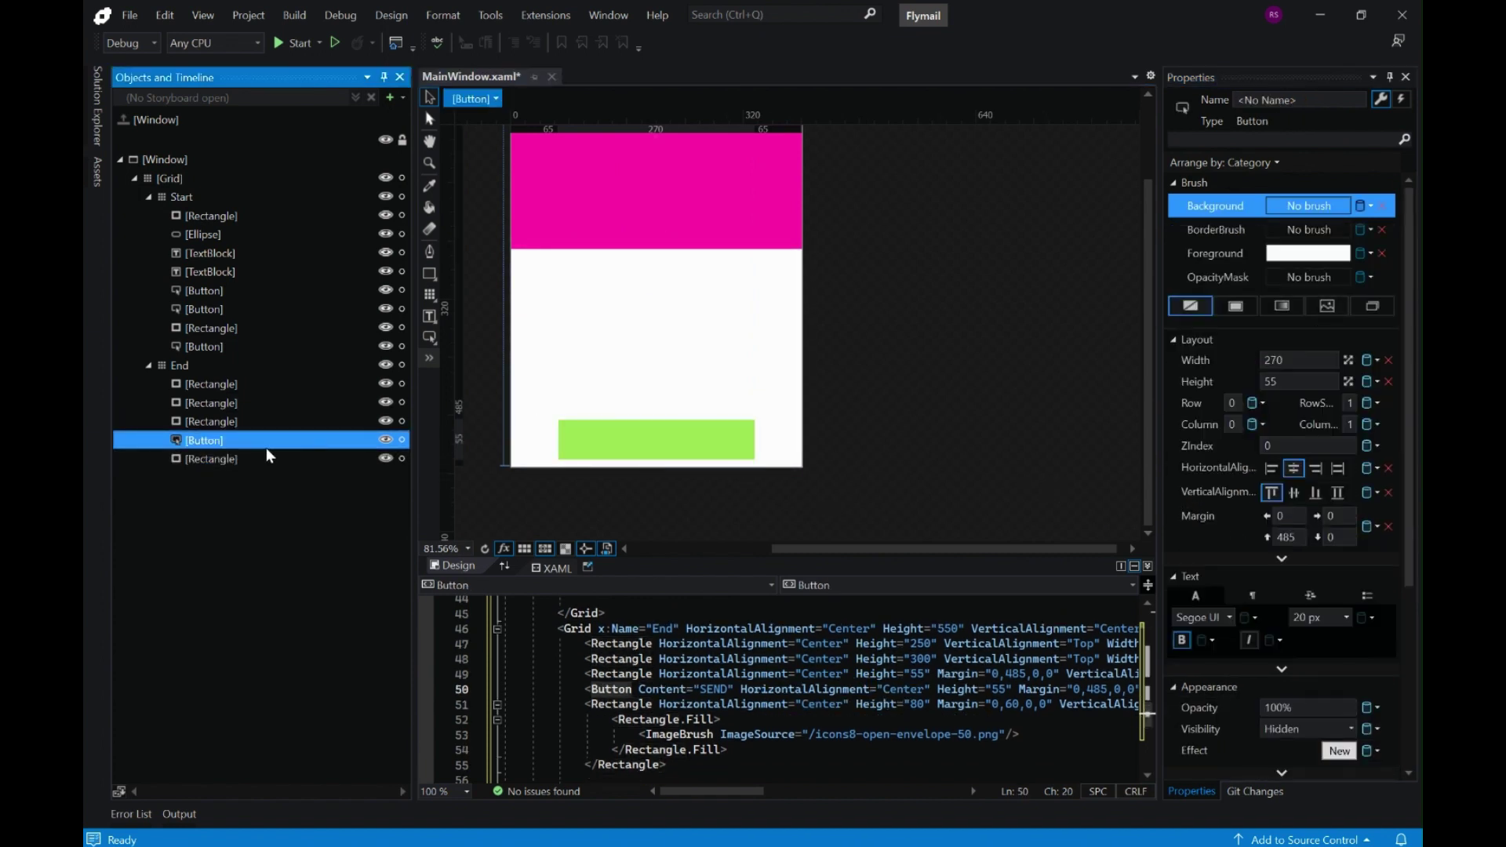
click(267, 459)
click(252, 440)
click(258, 423)
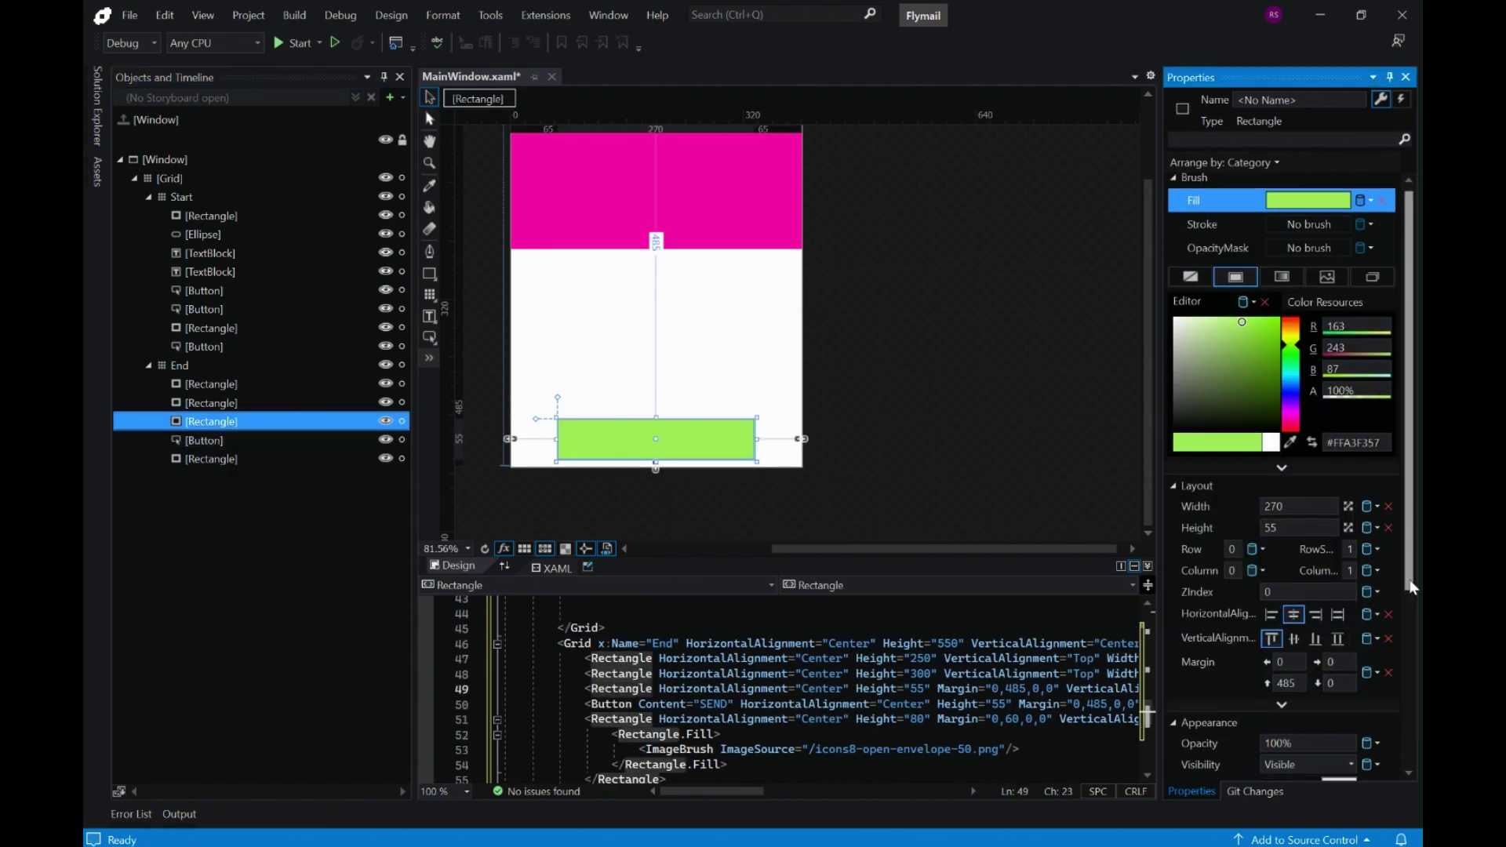
scroll(1395, 580, down, 3)
click(1326, 647)
click(1292, 685)
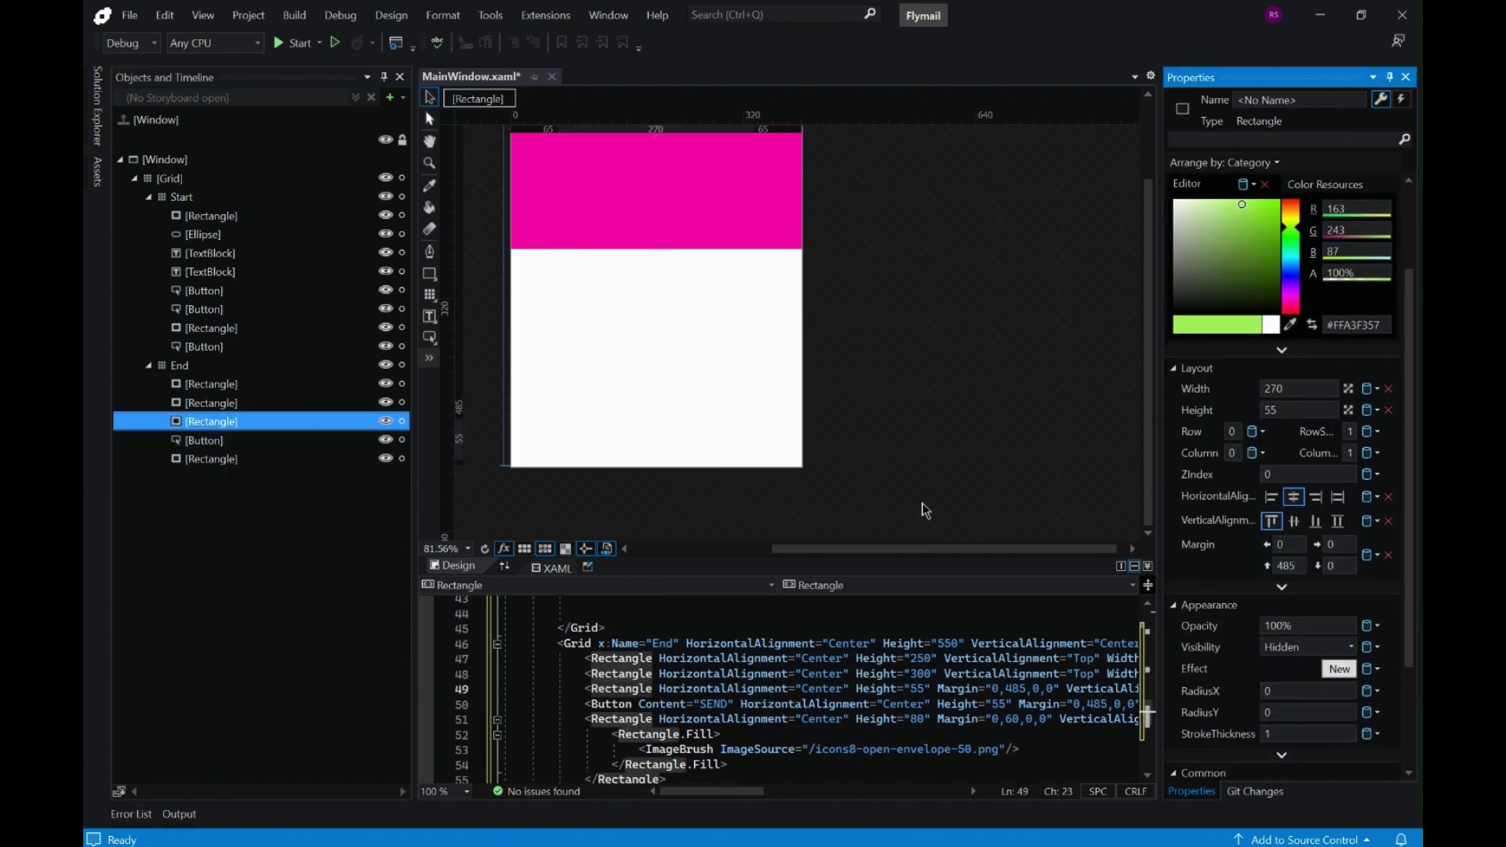
Shrink the white rectangle to a height of 10 at the card's lower edge and the pink rectangle to 15 at its upper edge
click(656, 273)
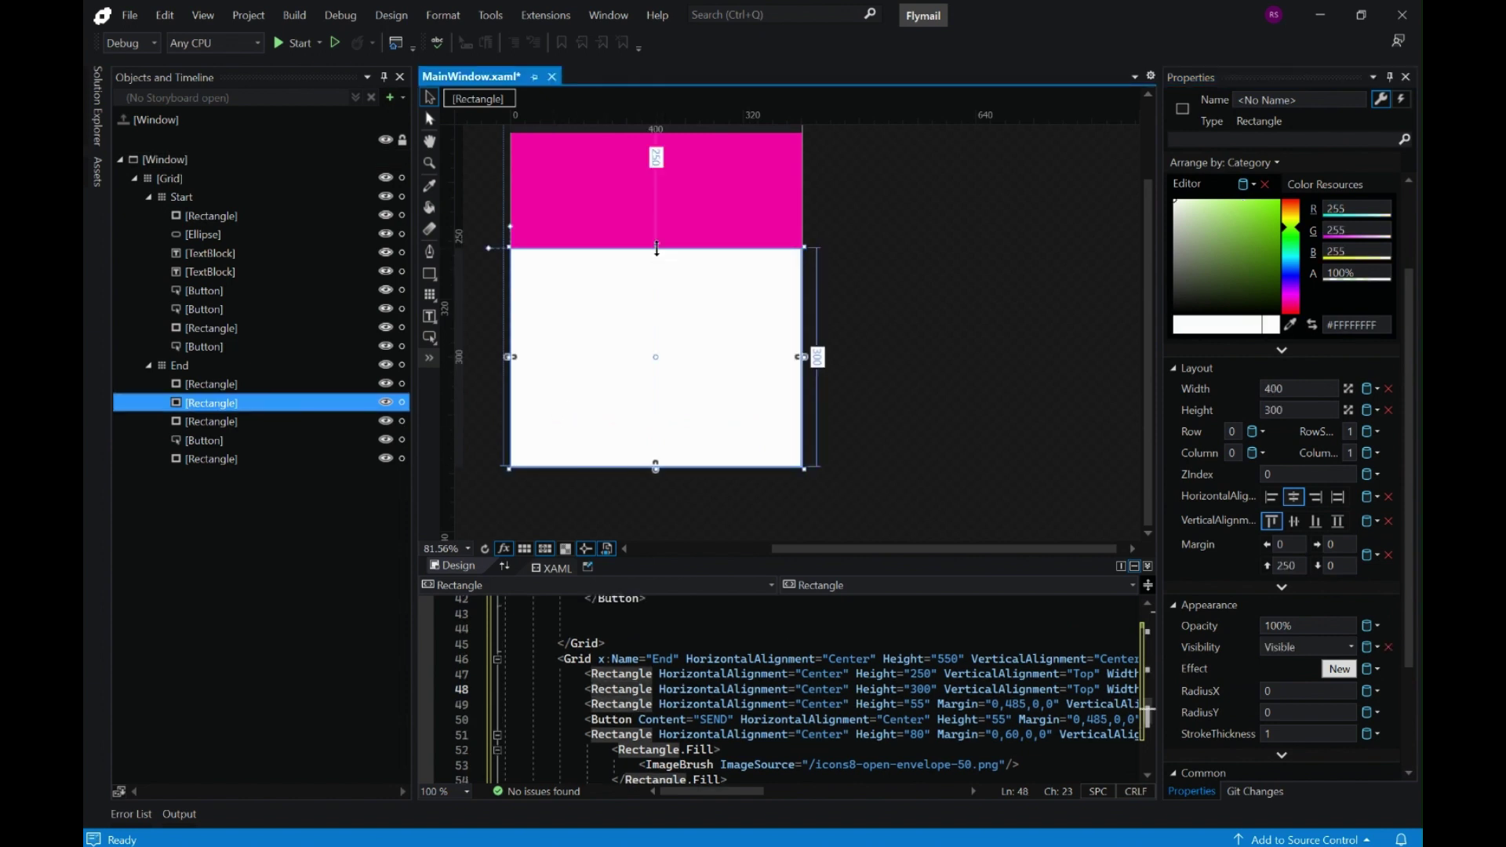
drag(658, 250, 665, 456)
click(732, 229)
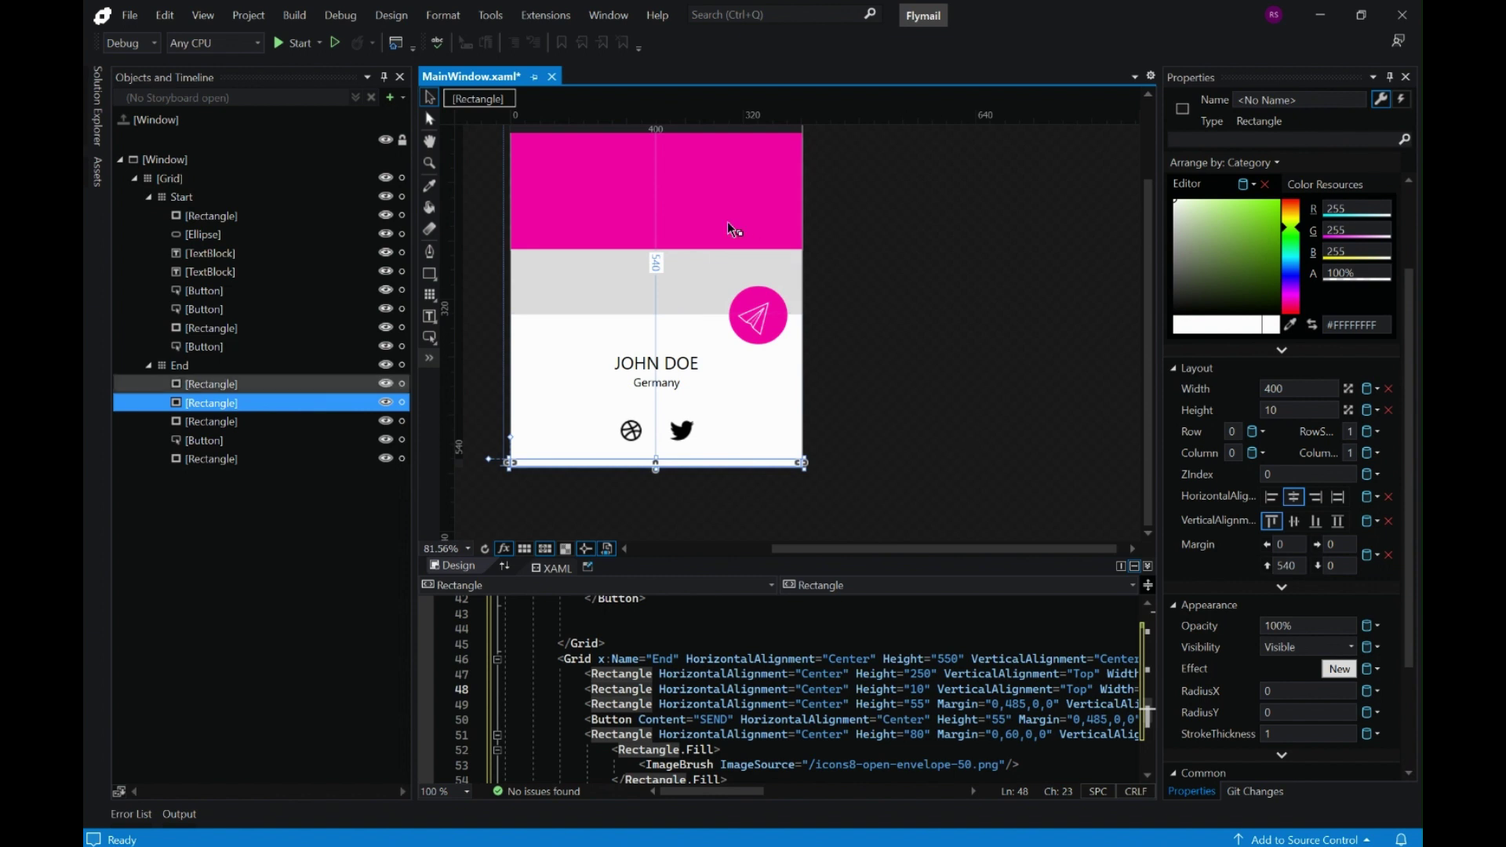
scroll(898, 320, up, 2)
drag(658, 385, 678, 213)
scroll(985, 267, down, 2)
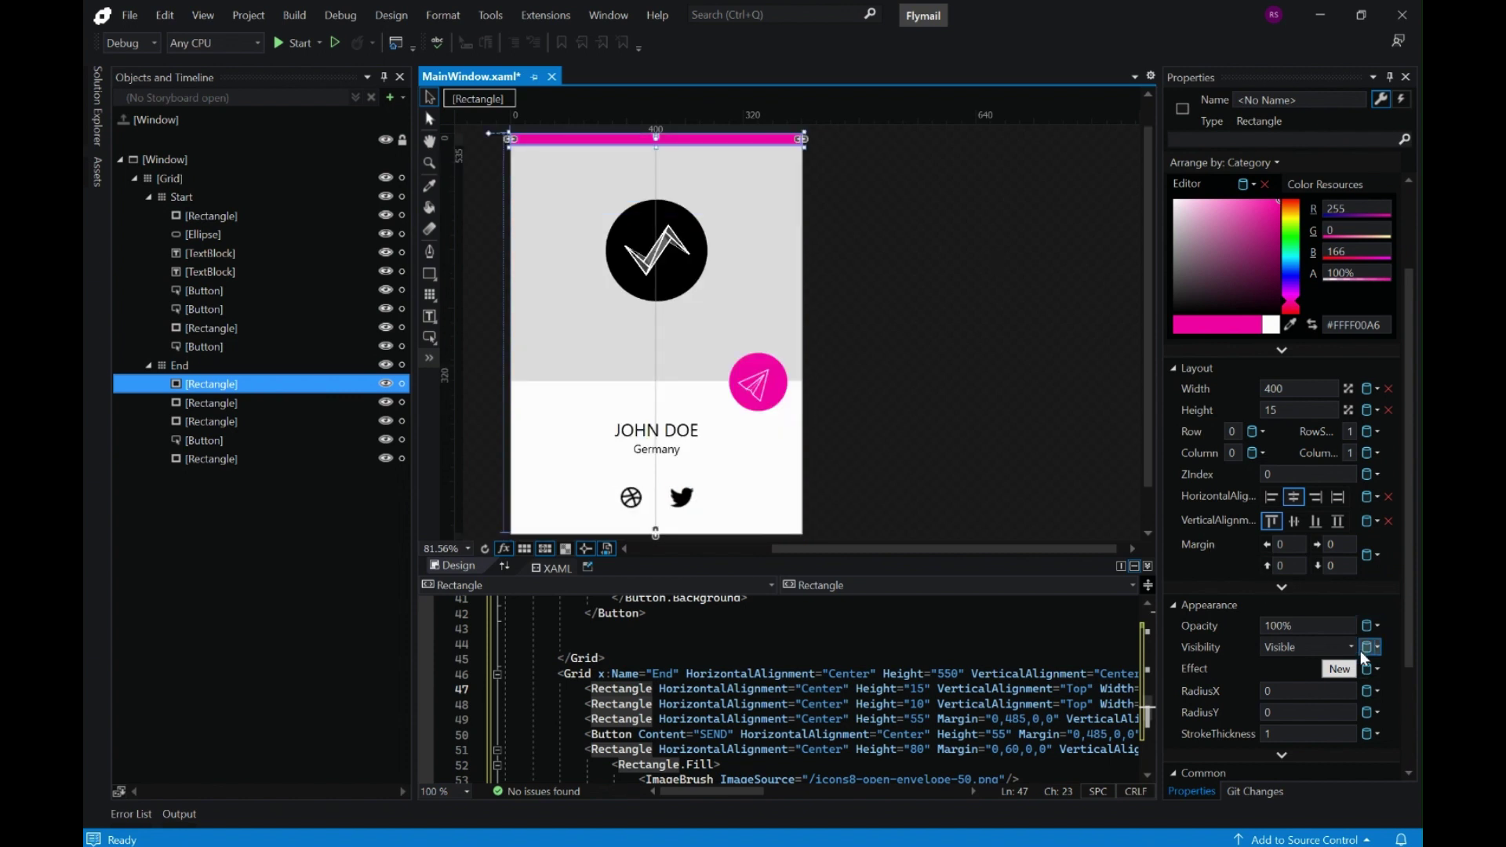
Set the visibility of the thin pink strip and the thin white strip to Hidden
click(1306, 646)
click(1287, 673)
scroll(741, 406, down, 4)
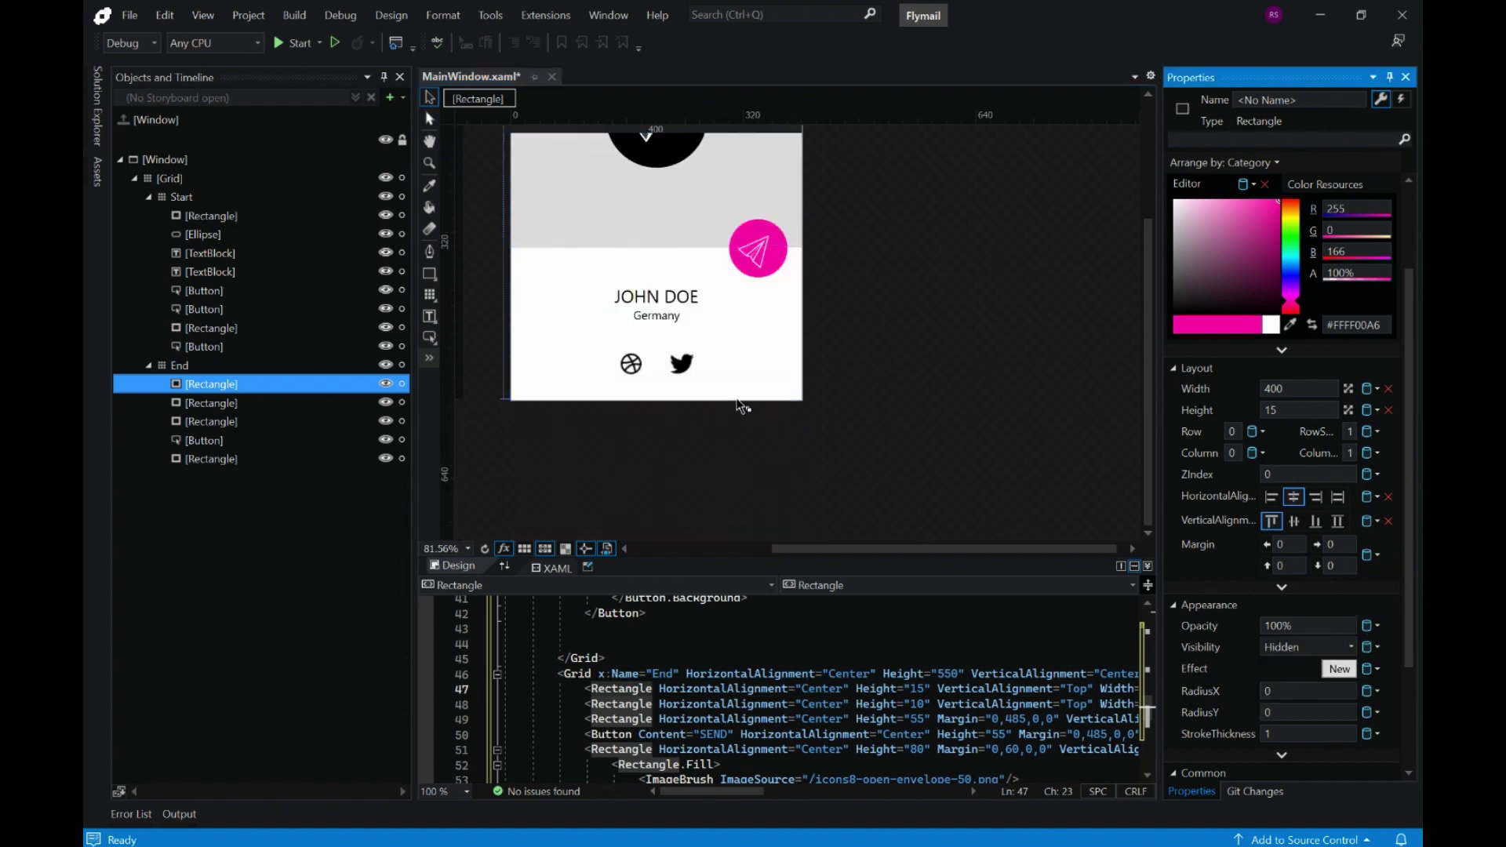
click(738, 398)
click(1309, 647)
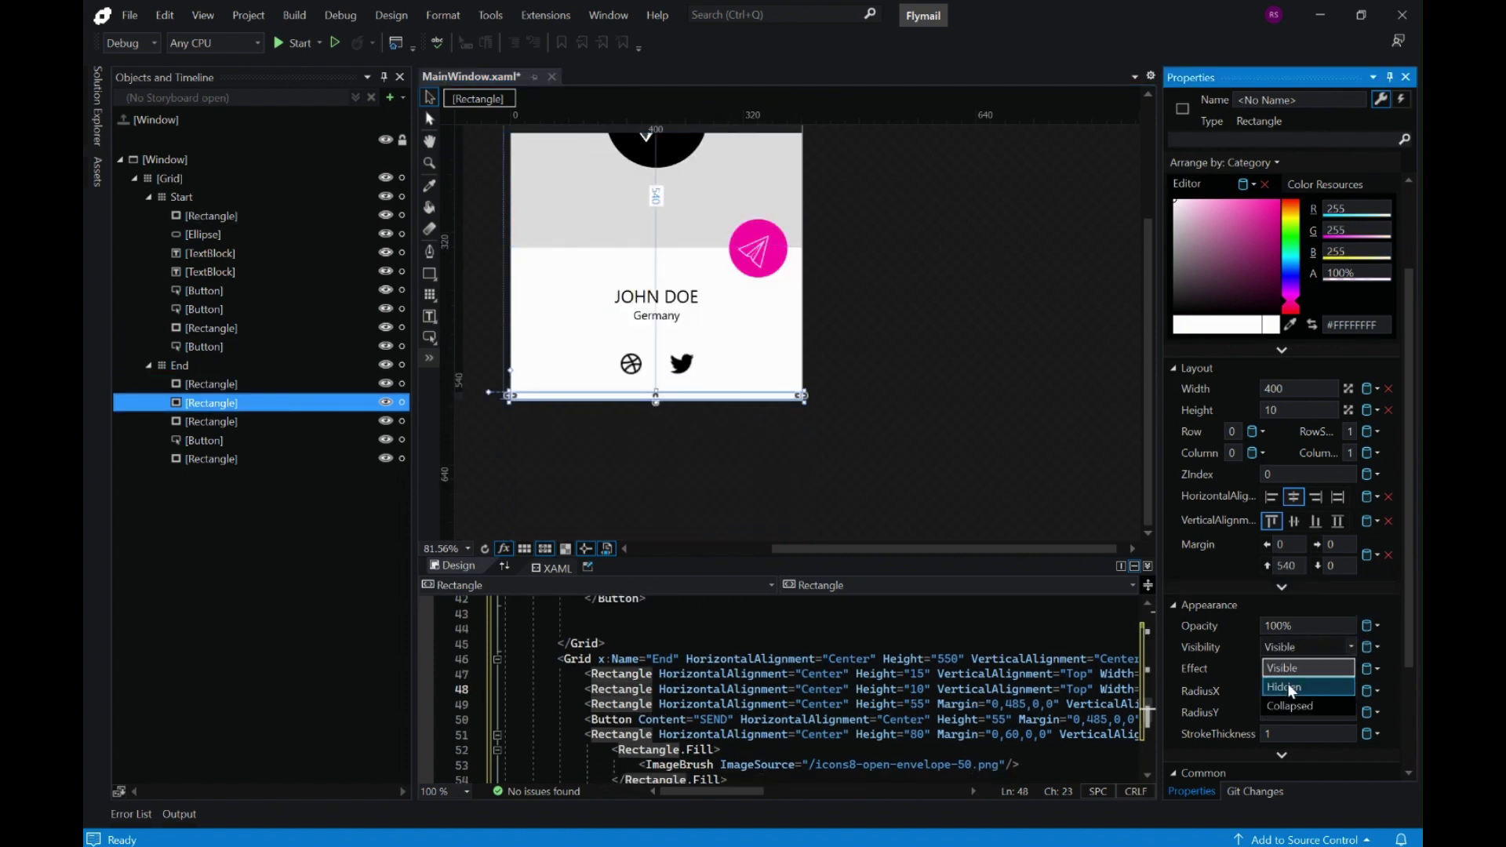
click(1286, 688)
click(1020, 482)
scroll(1005, 474, up, 4)
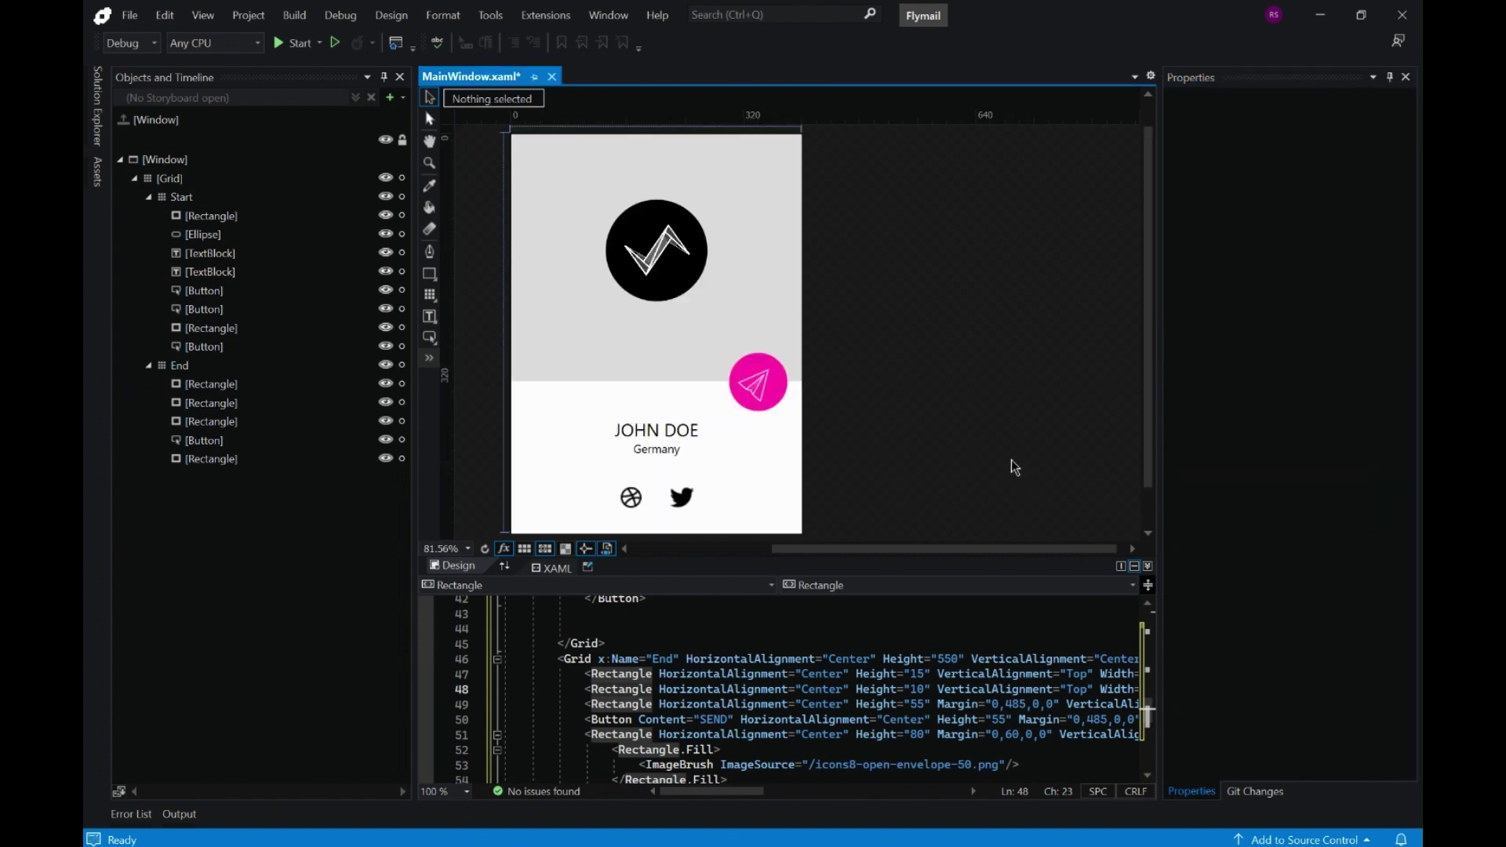
Enlarge the design view and create a new storyboard for the window with the default name
drag(940, 571, 897, 626)
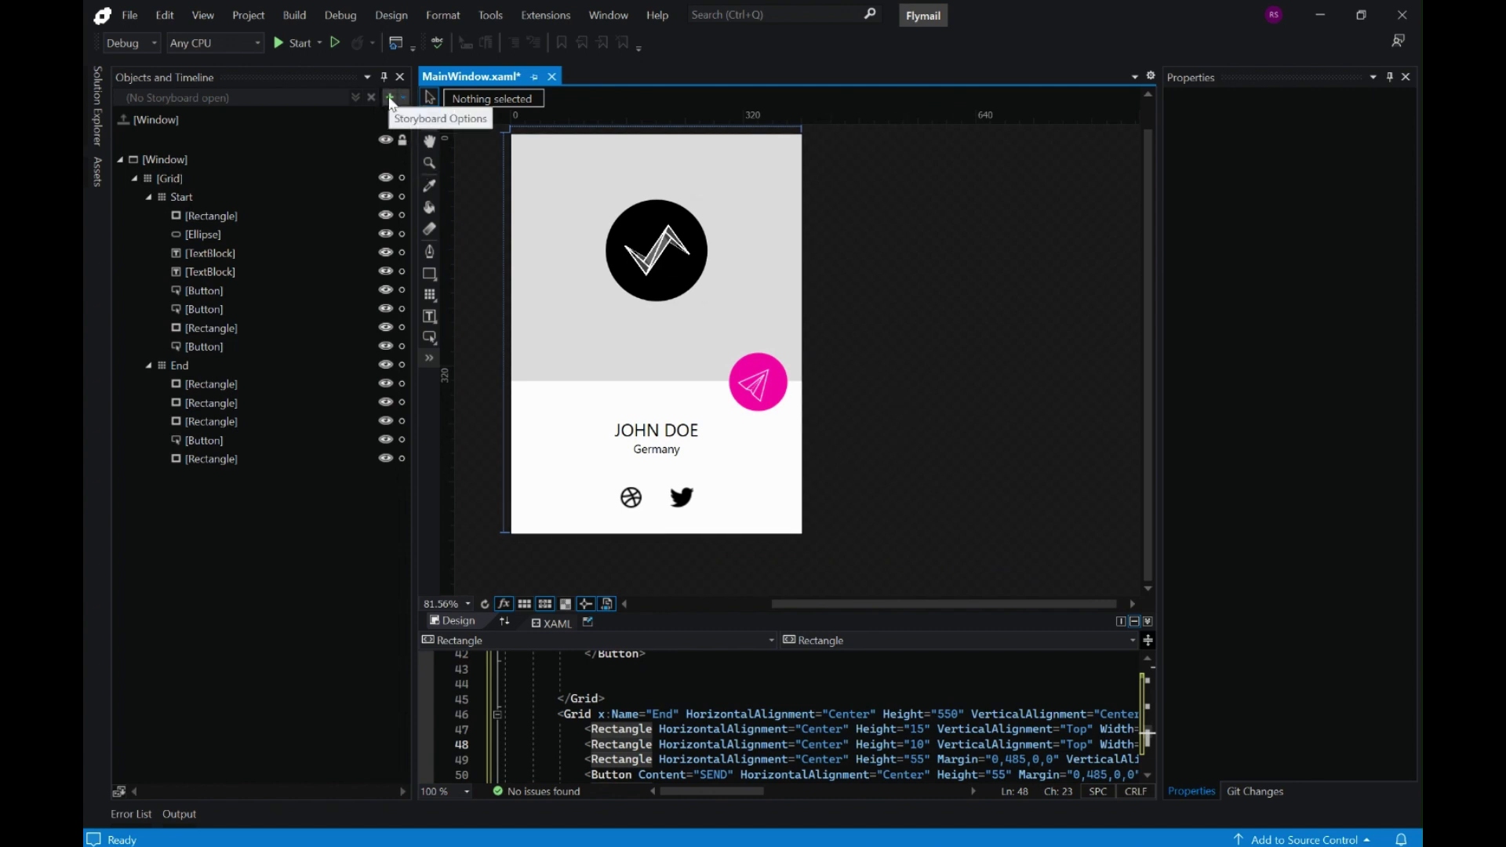
click(390, 99)
click(806, 473)
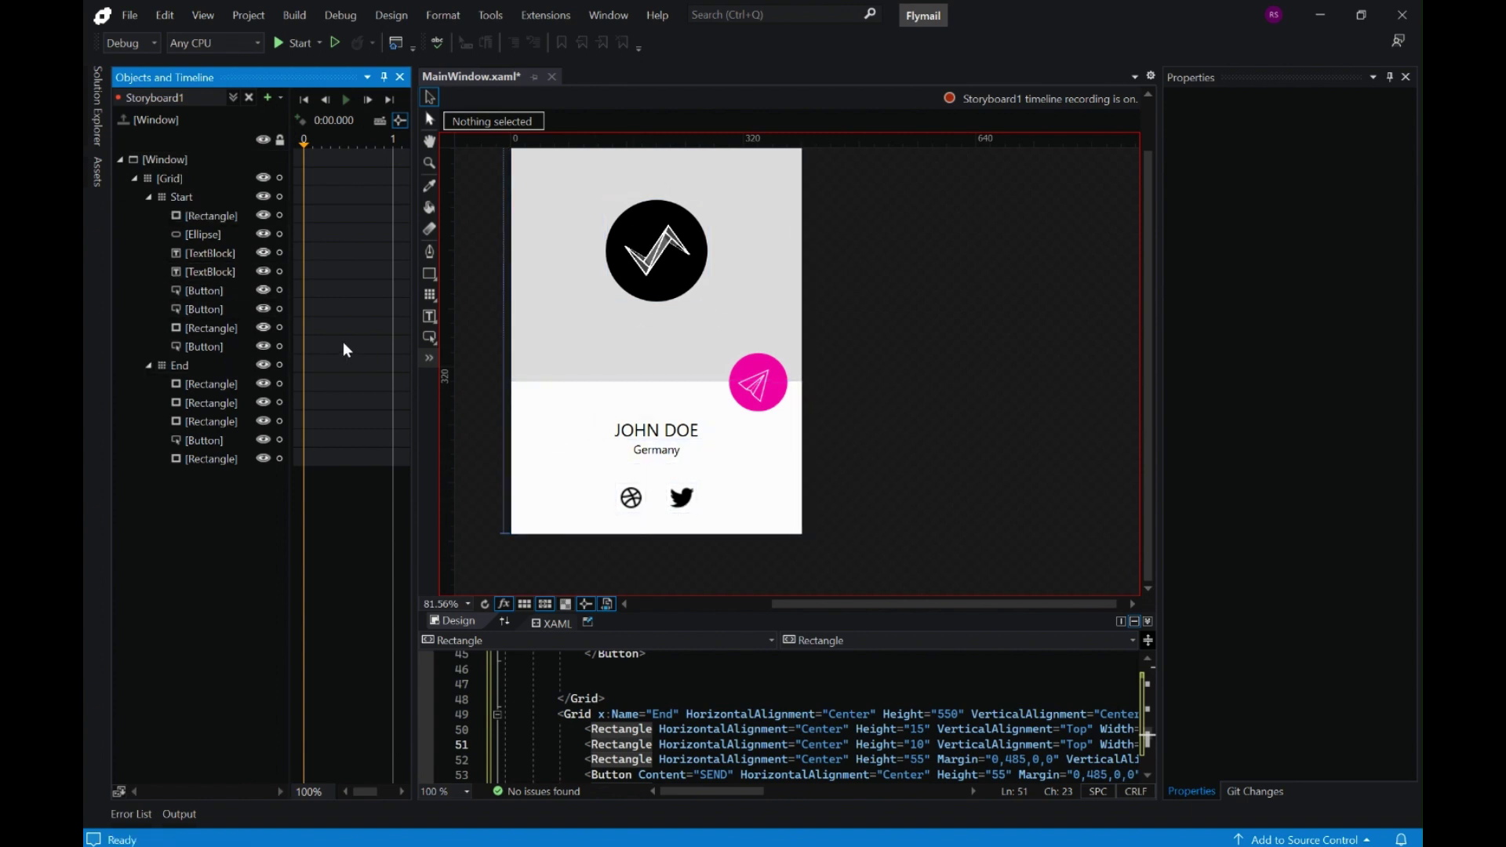
At 0 s in the storyboard, set the visibility of the Start grid's white rectangle and logo ellipse to Hidden
click(211, 218)
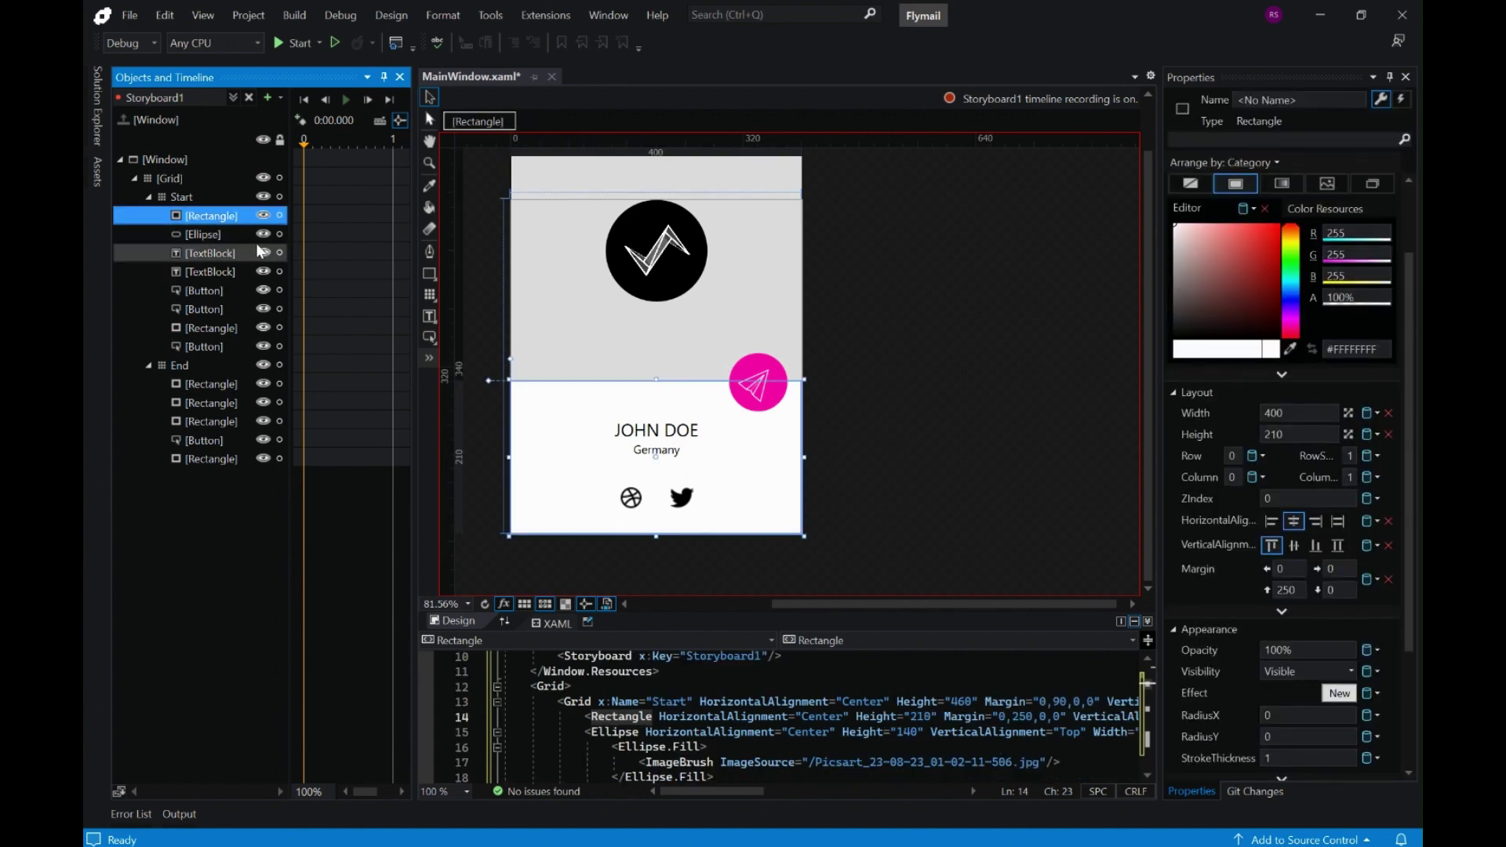
click(1351, 672)
click(1295, 712)
click(201, 236)
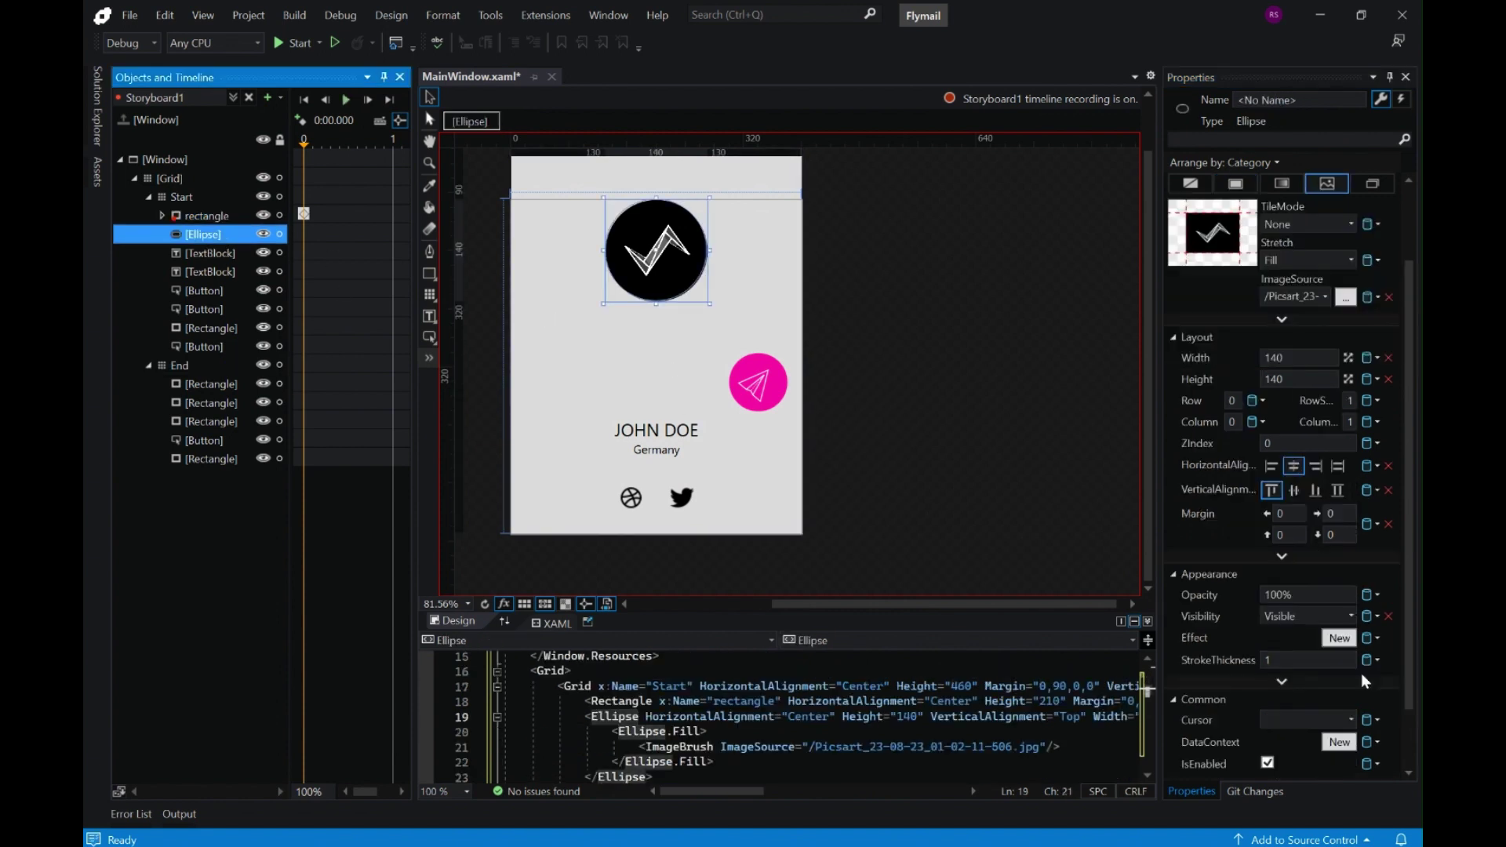
click(1333, 616)
click(1303, 645)
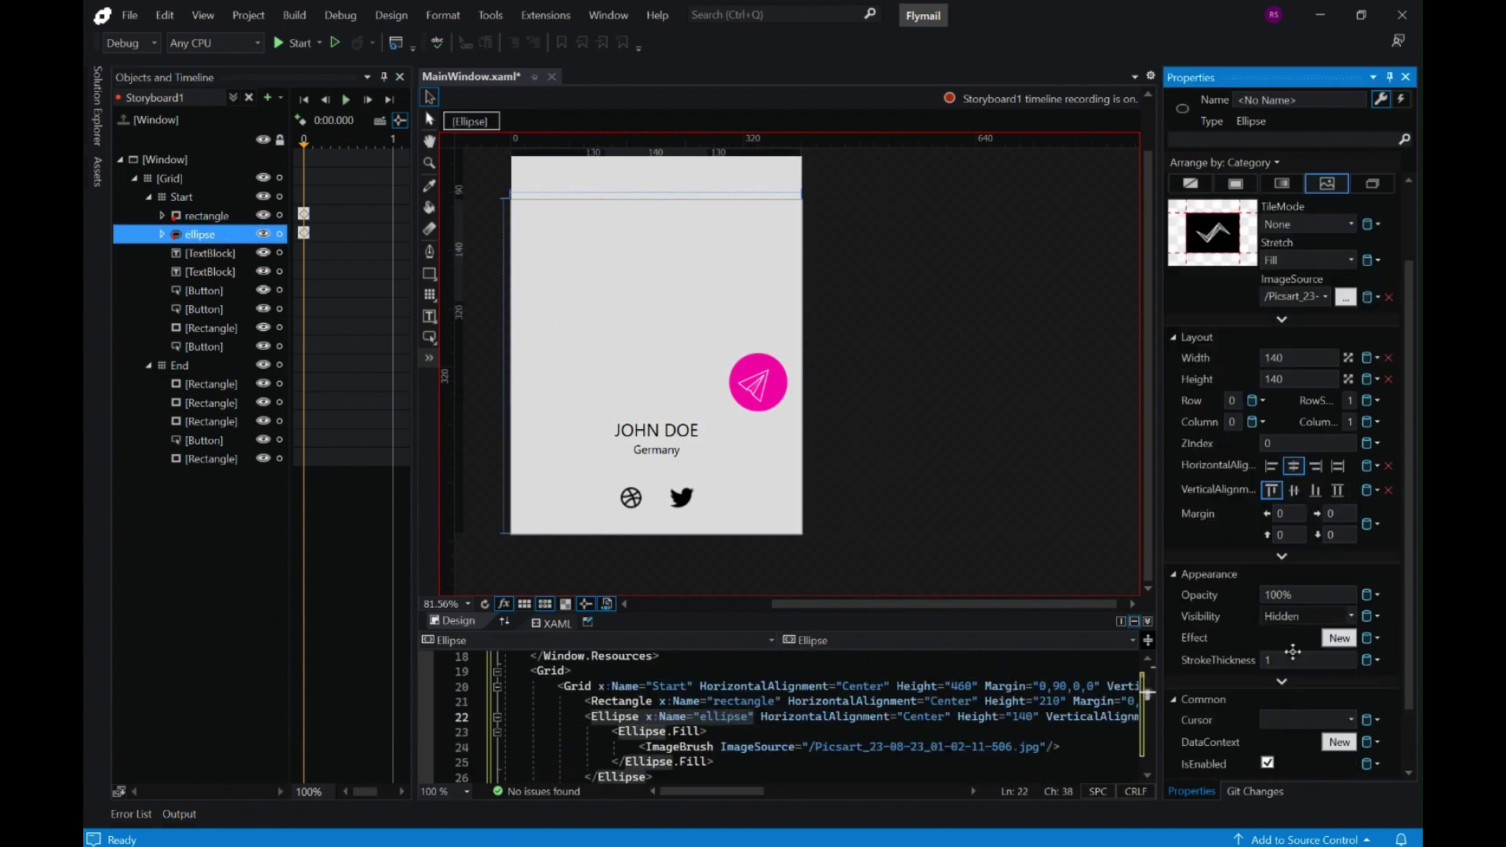
Set the visibility of the two Start text blocks and the two social icon buttons to Hidden at 0 s
click(214, 254)
shift+click(215, 273)
shift+click(215, 309)
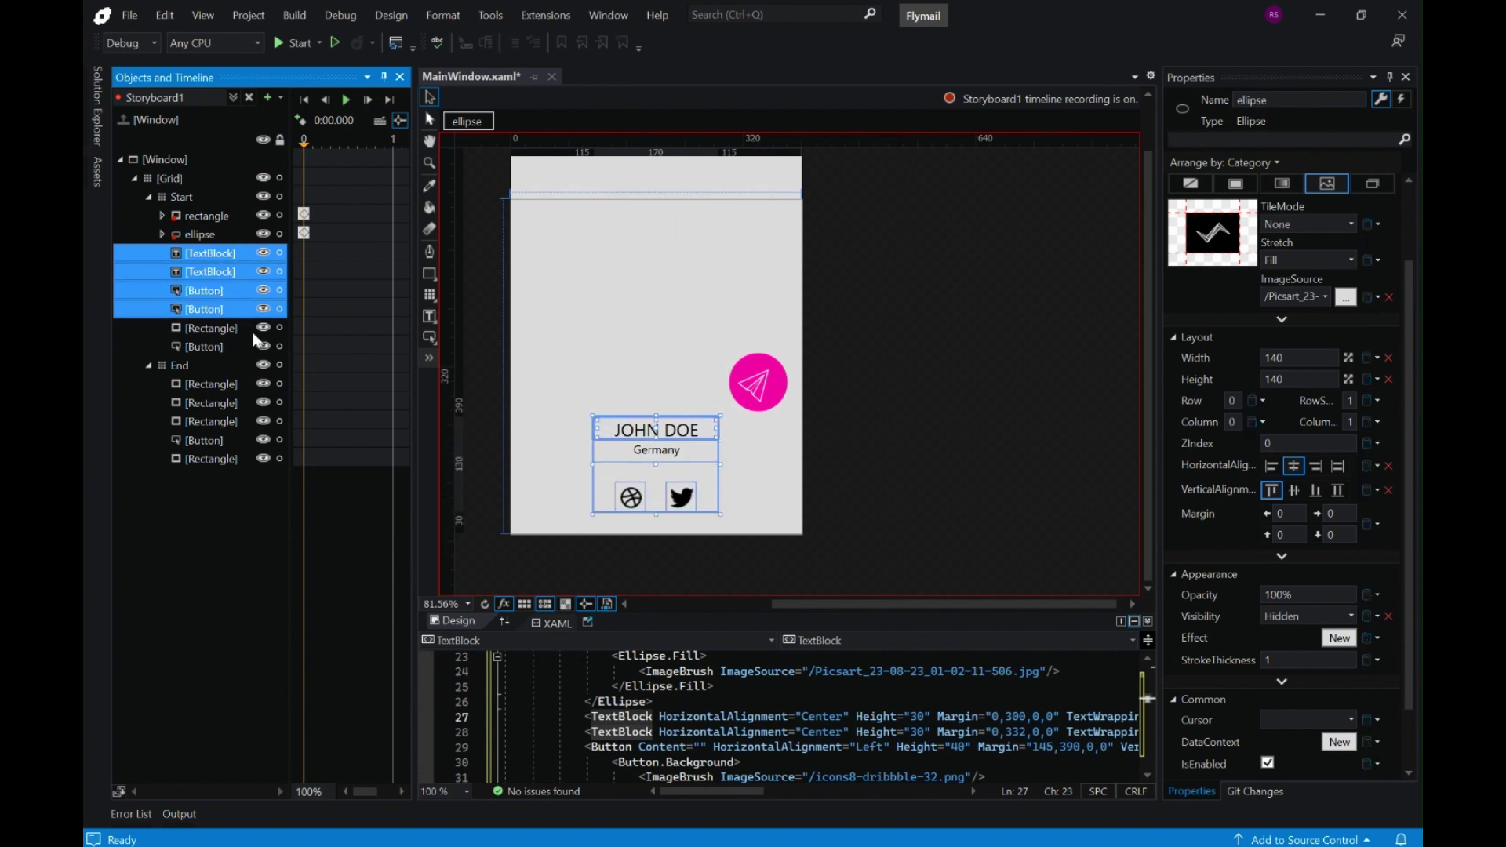
click(1350, 685)
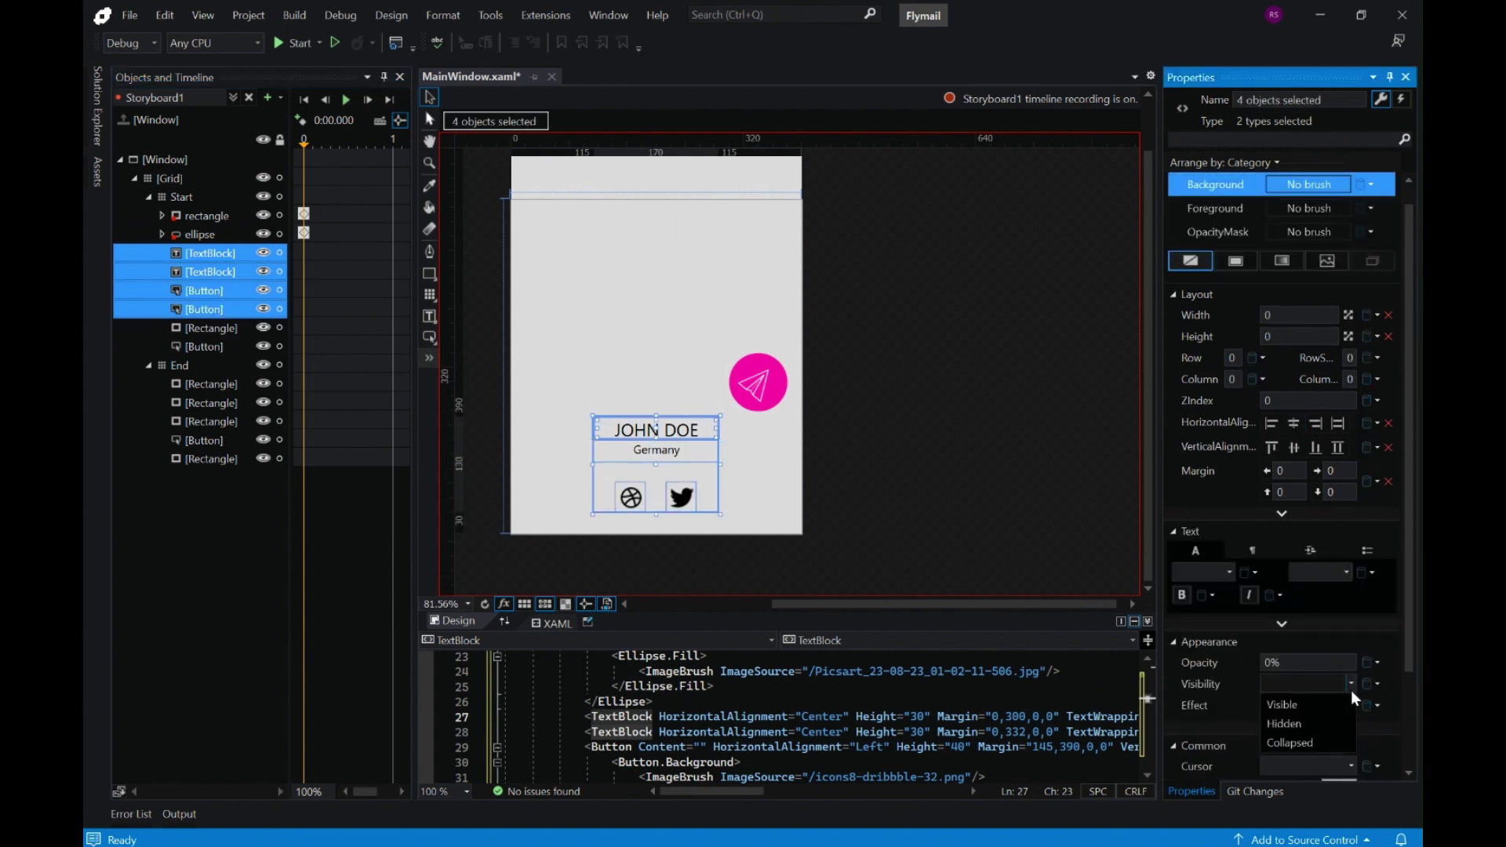
click(1289, 724)
Set the visibility of the paper-plane button on the pink circle to Hidden at 0 s
click(210, 329)
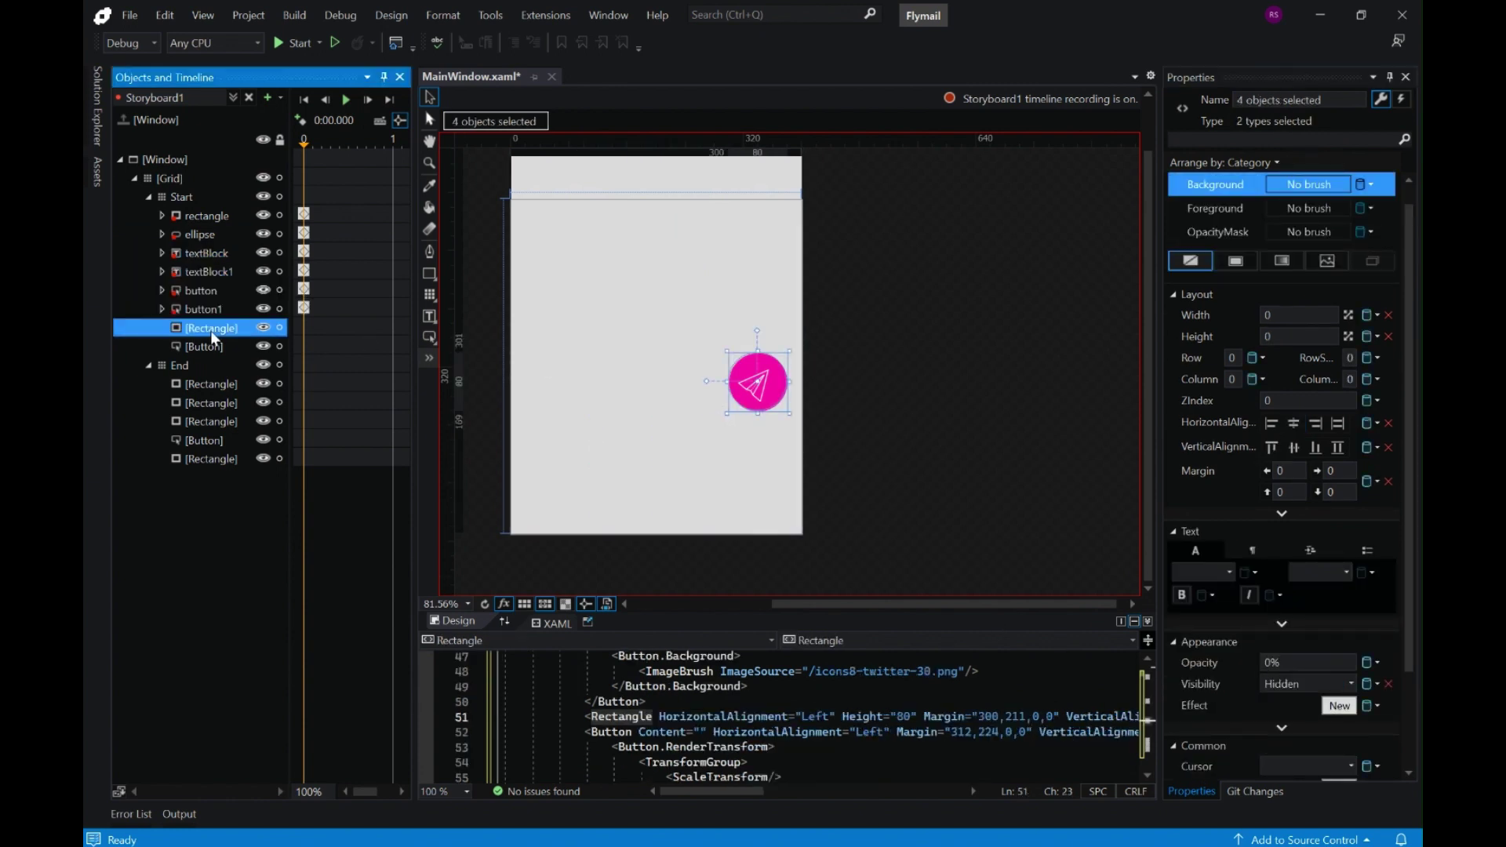
click(208, 346)
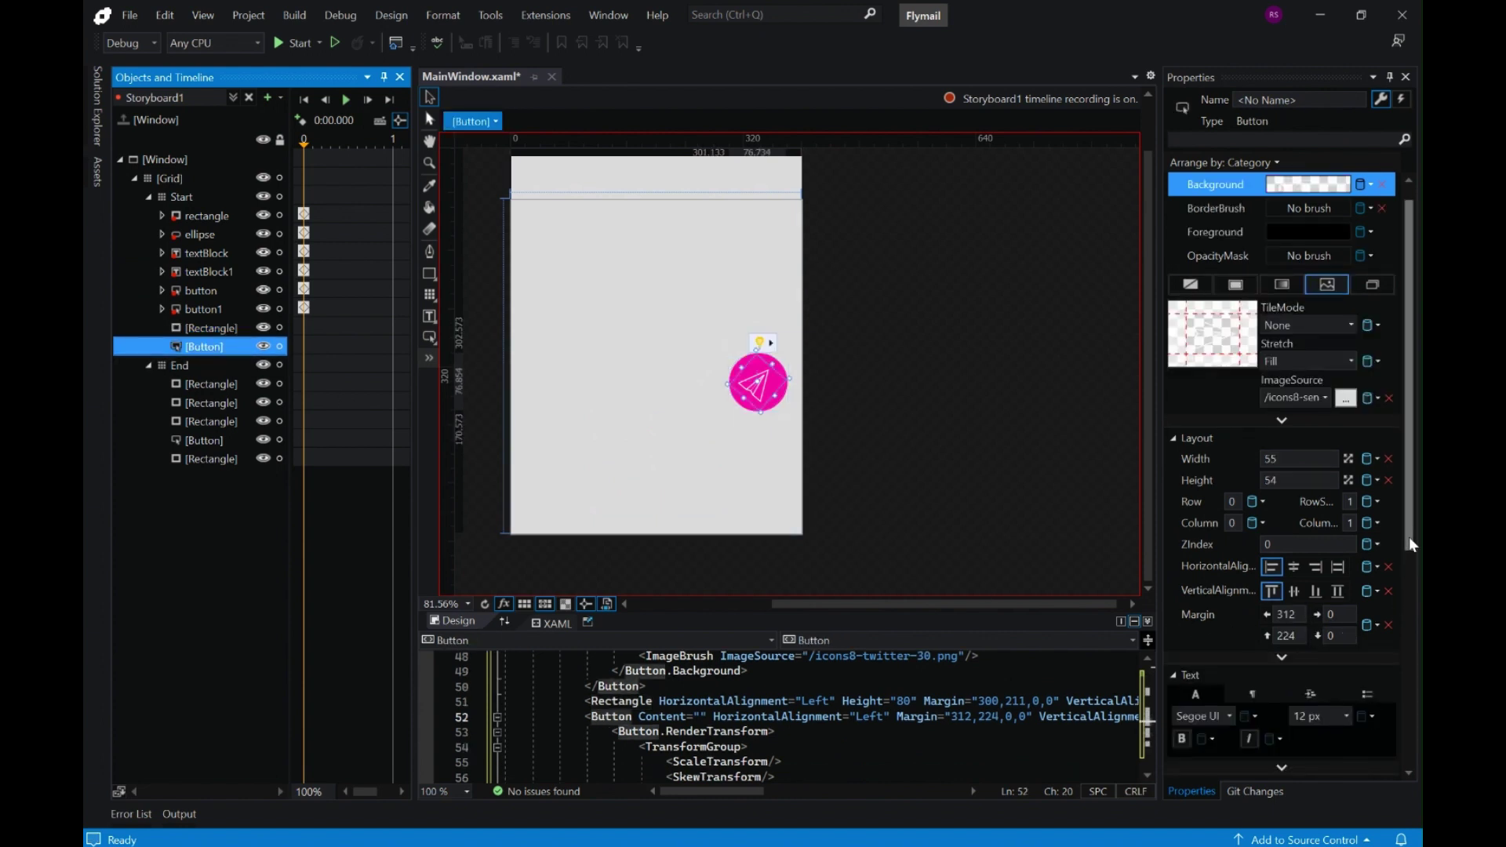
scroll(1409, 536, down, 3)
click(1349, 689)
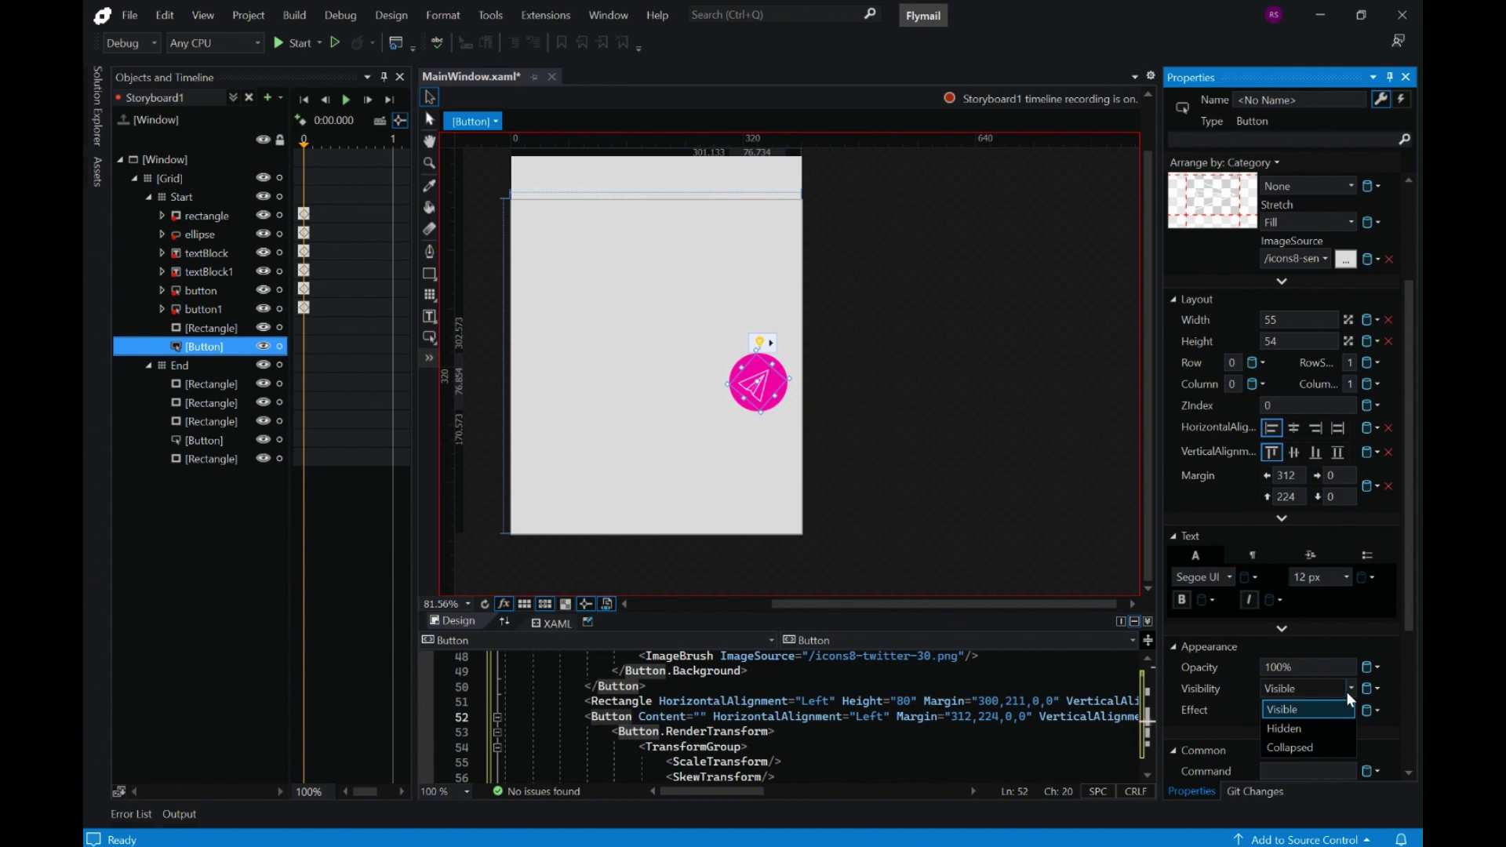
click(1291, 726)
Record a keyframe for the pink circle at 0 s and square off its rounded corners at 0.5 s
click(223, 327)
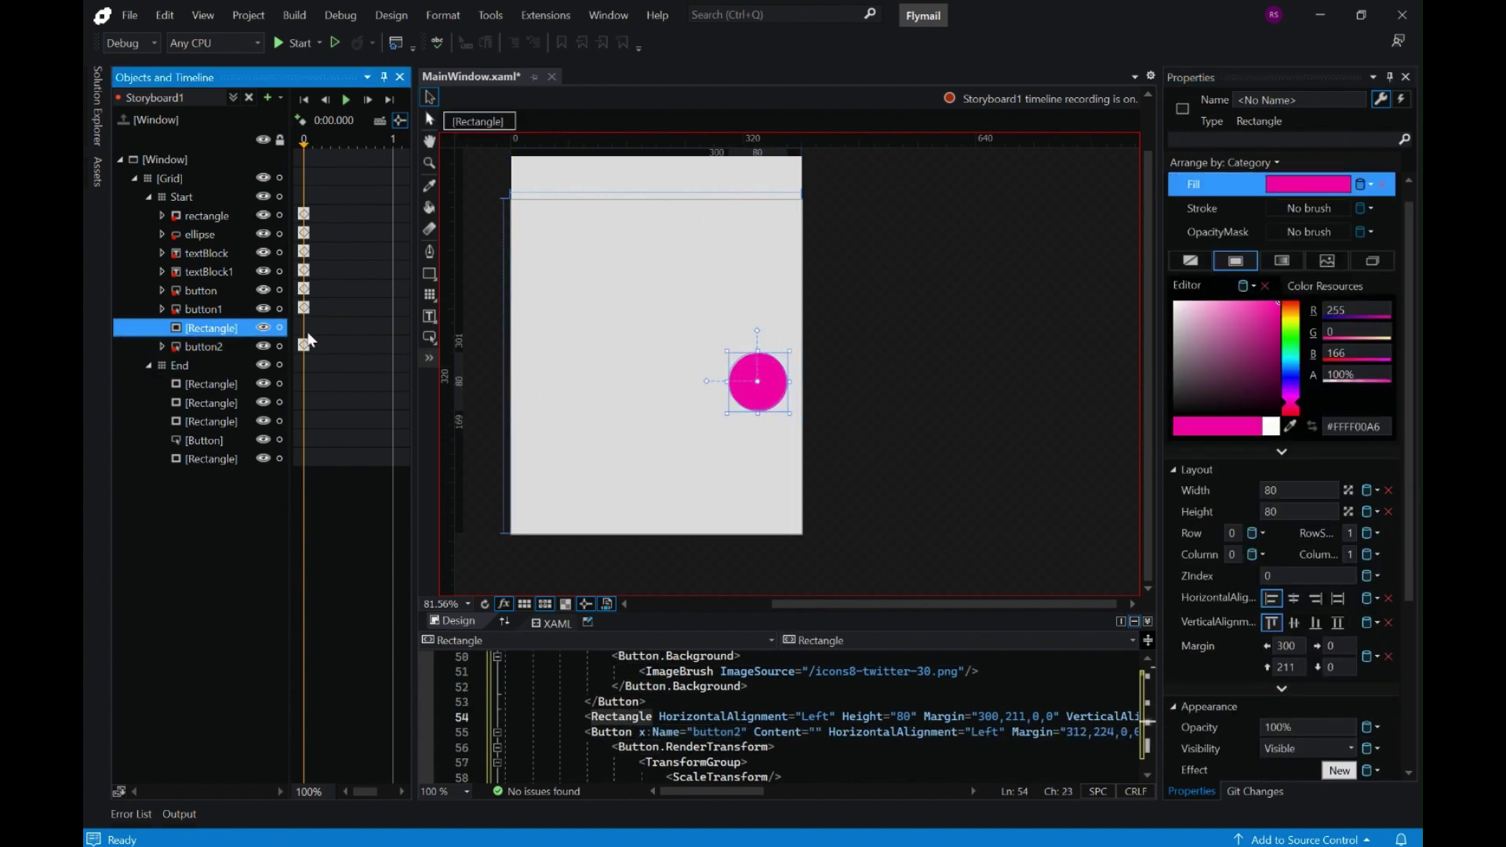
click(300, 122)
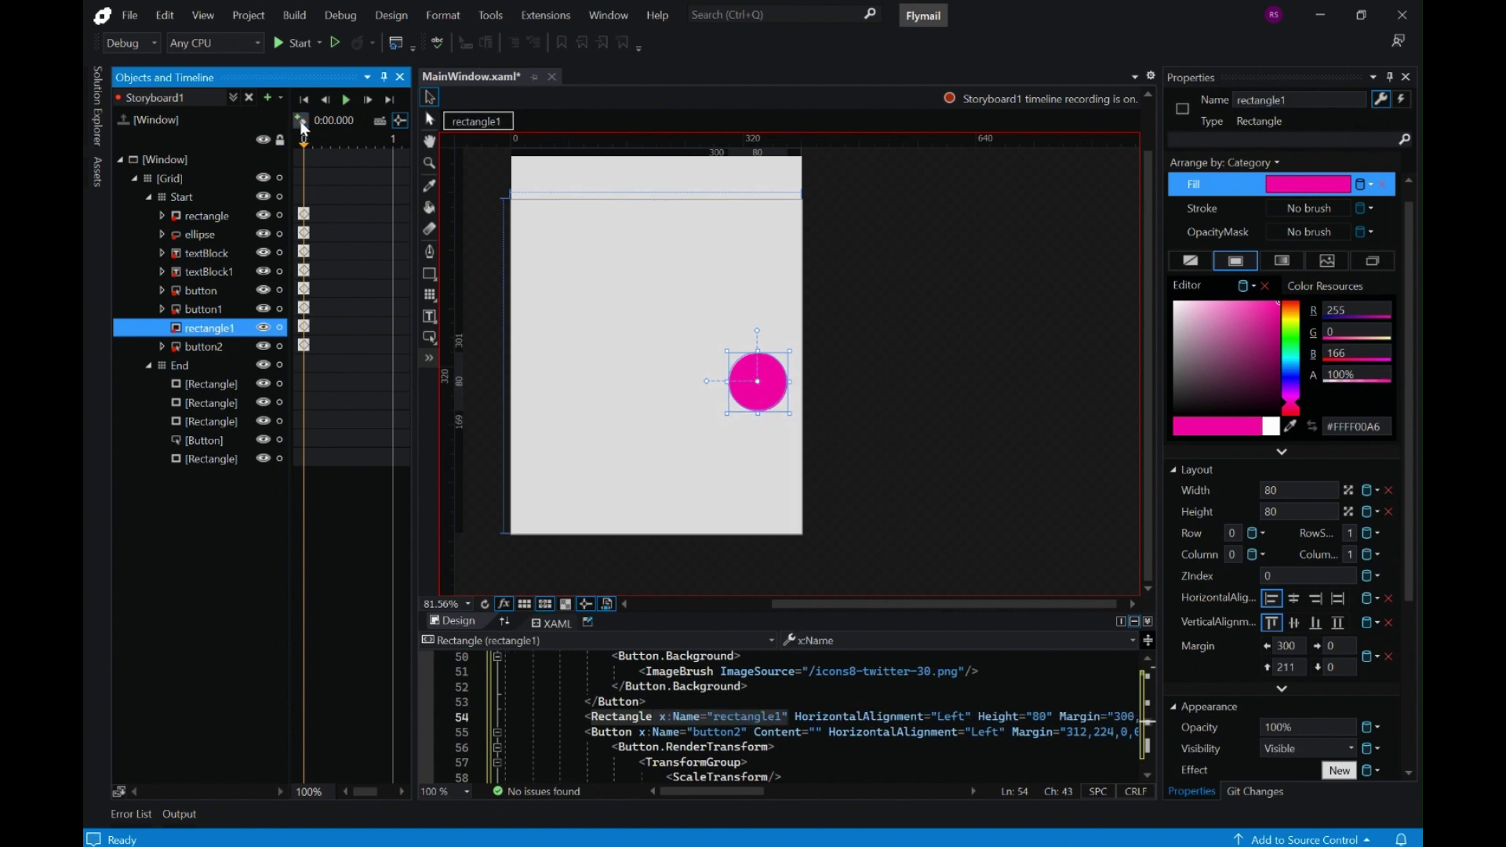
click(348, 139)
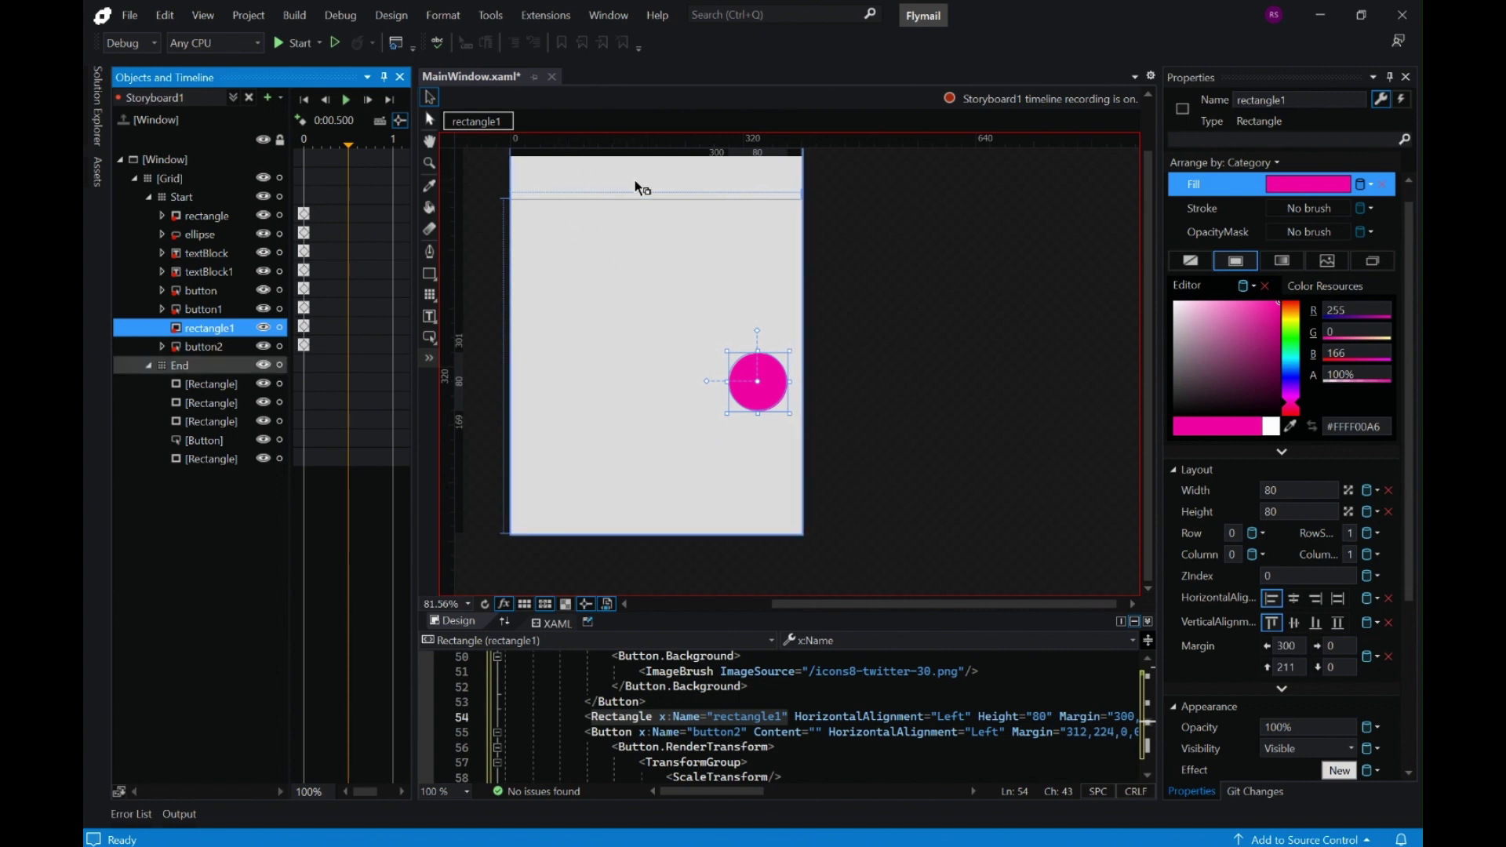
scroll(742, 283, up, 1)
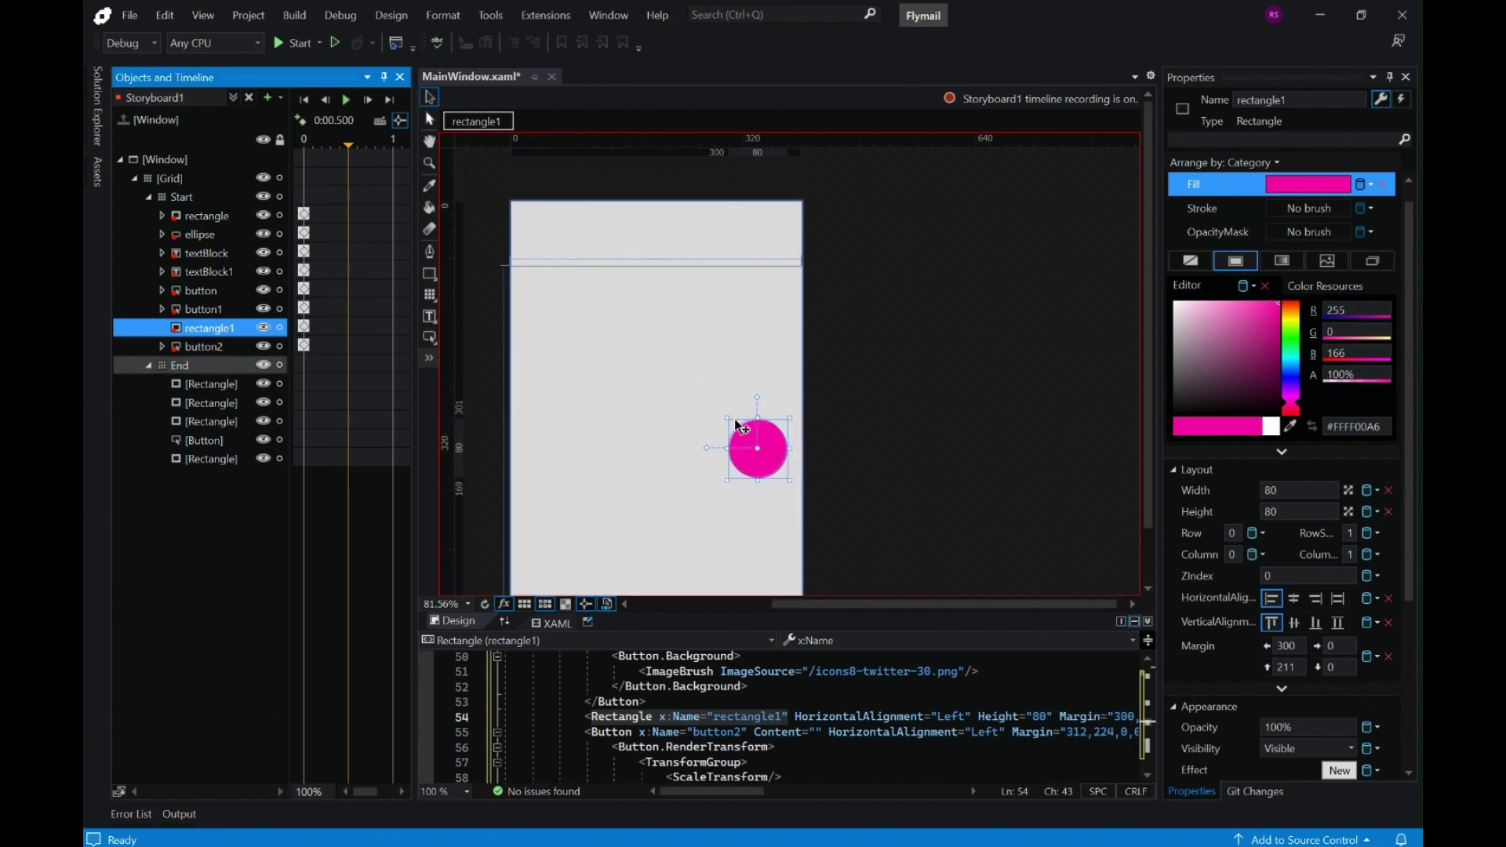
click(753, 398)
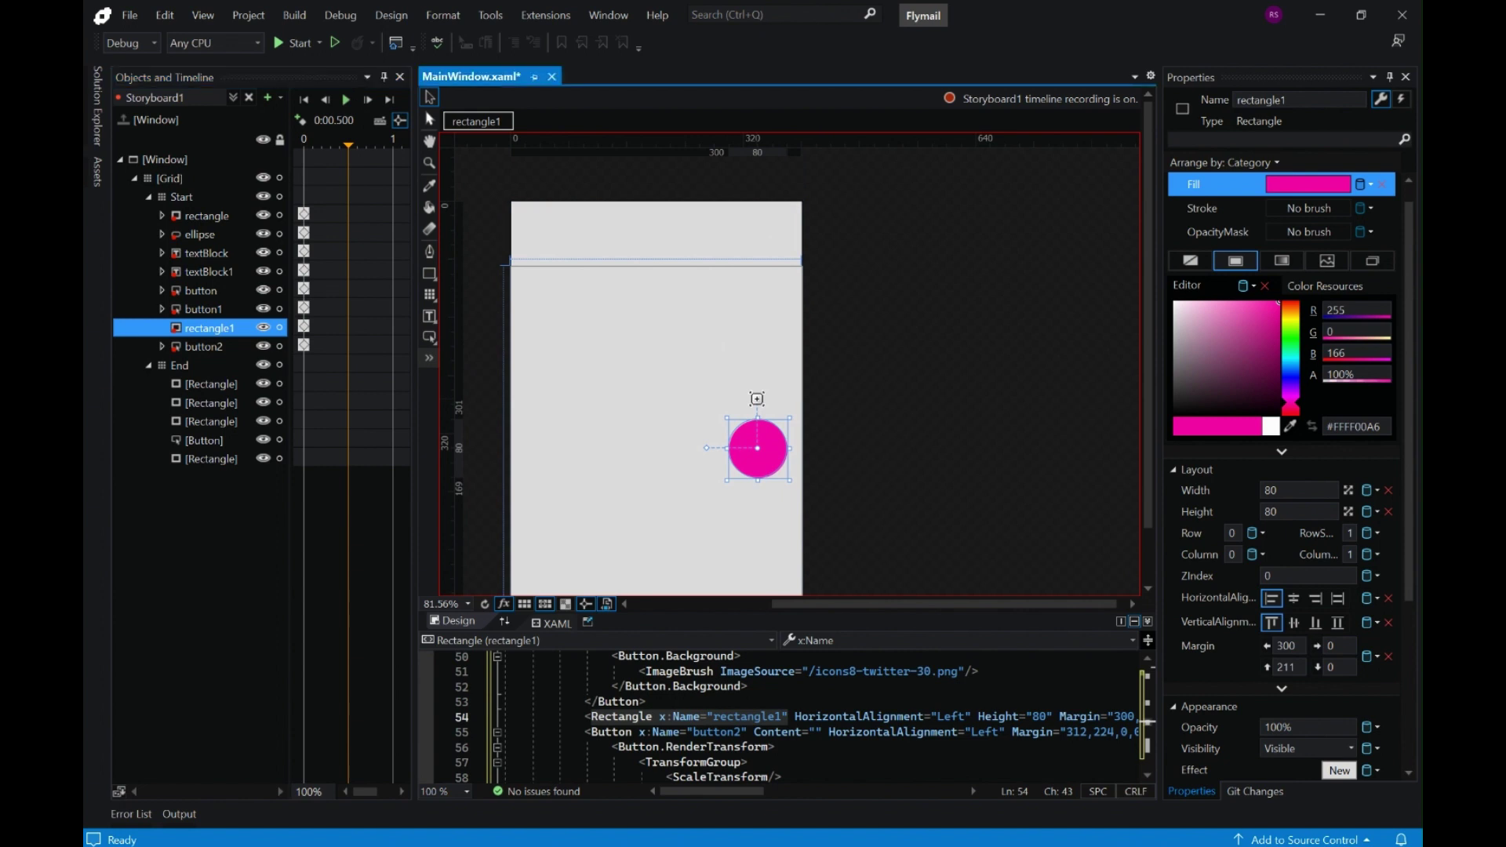
drag(753, 399, 739, 397)
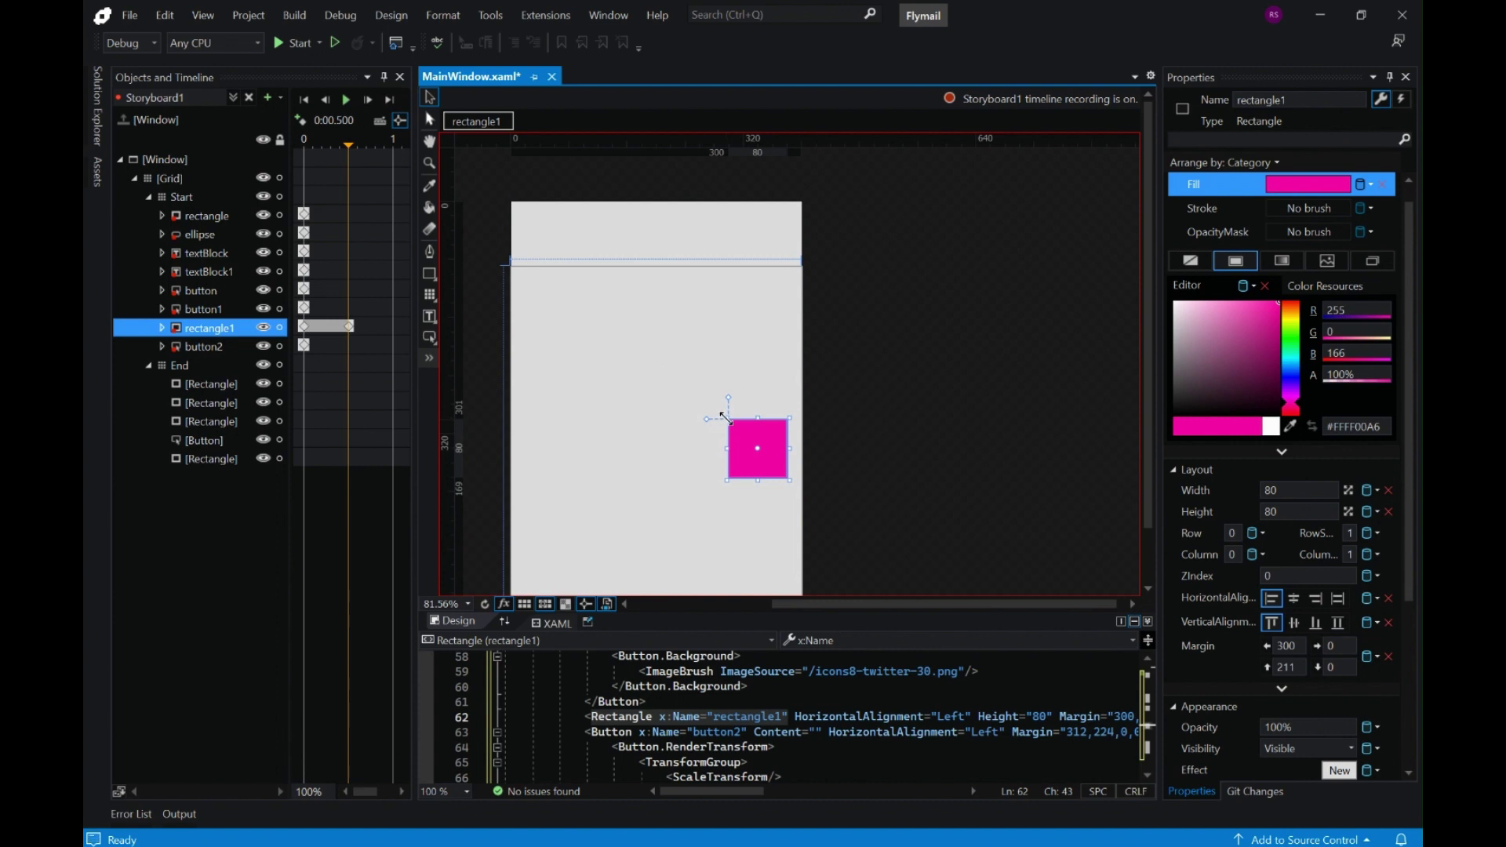
Stretch the pink square at 0.5 s to 400 wide and 280 high, flush with the card's upper edge
drag(691, 388, 505, 239)
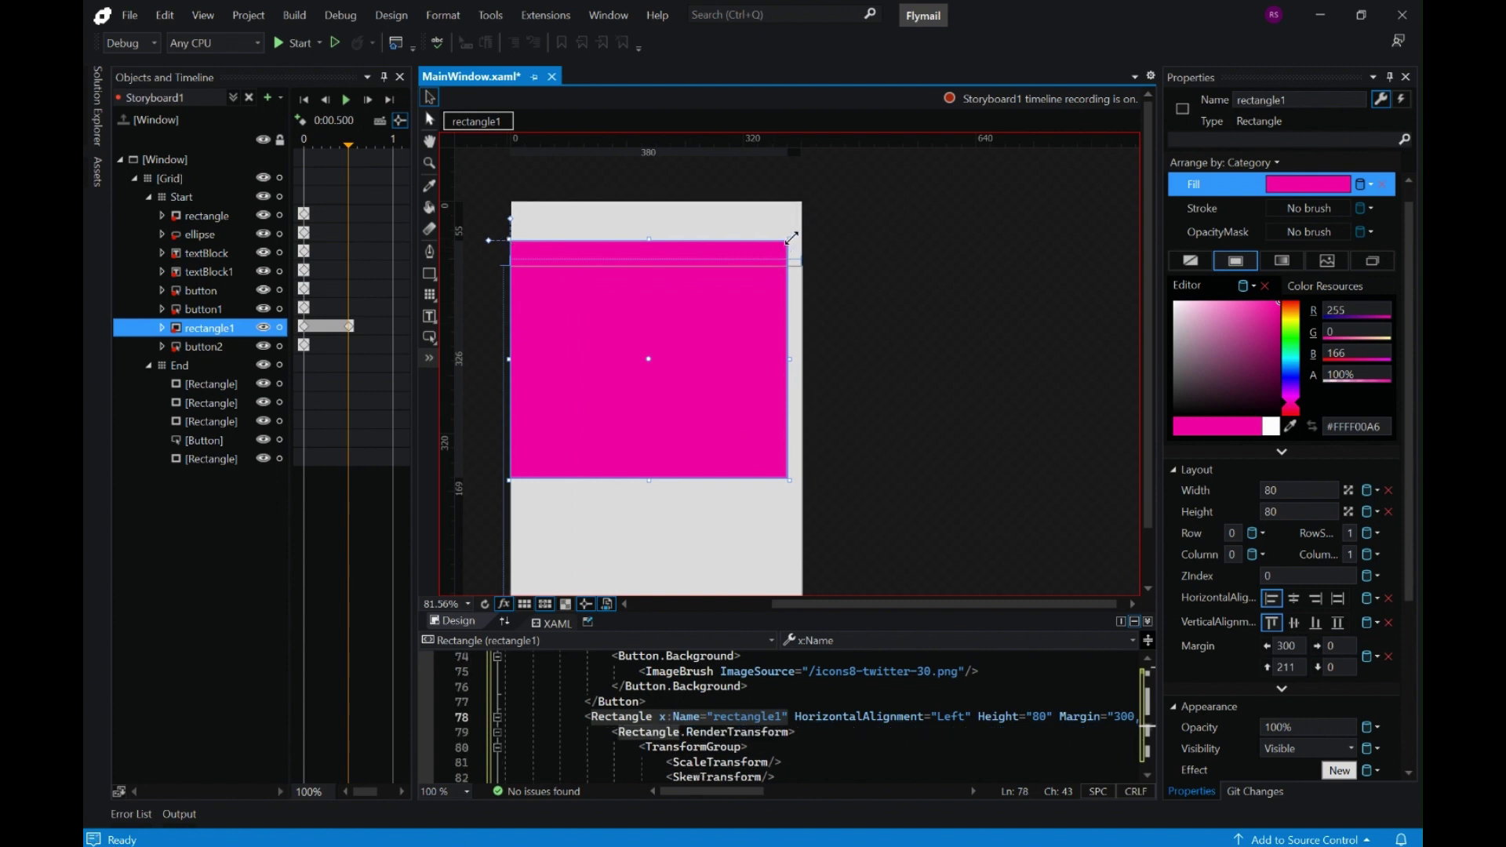
mouse_move(793, 236)
mouse_down()
mouse_move(807, 224)
mouse_move(791, 233)
mouse_up()
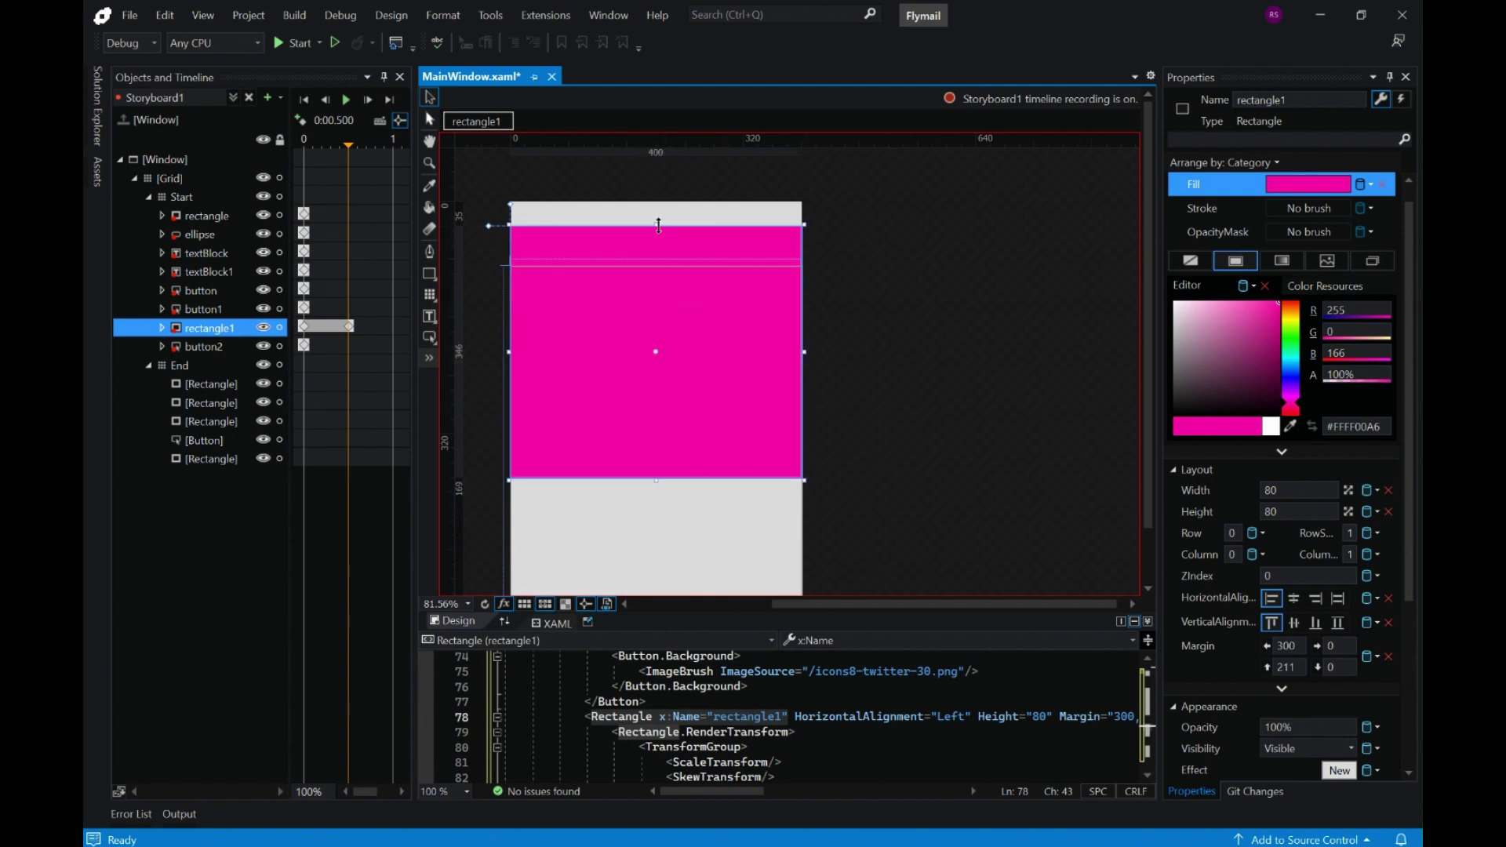
drag(659, 225, 660, 202)
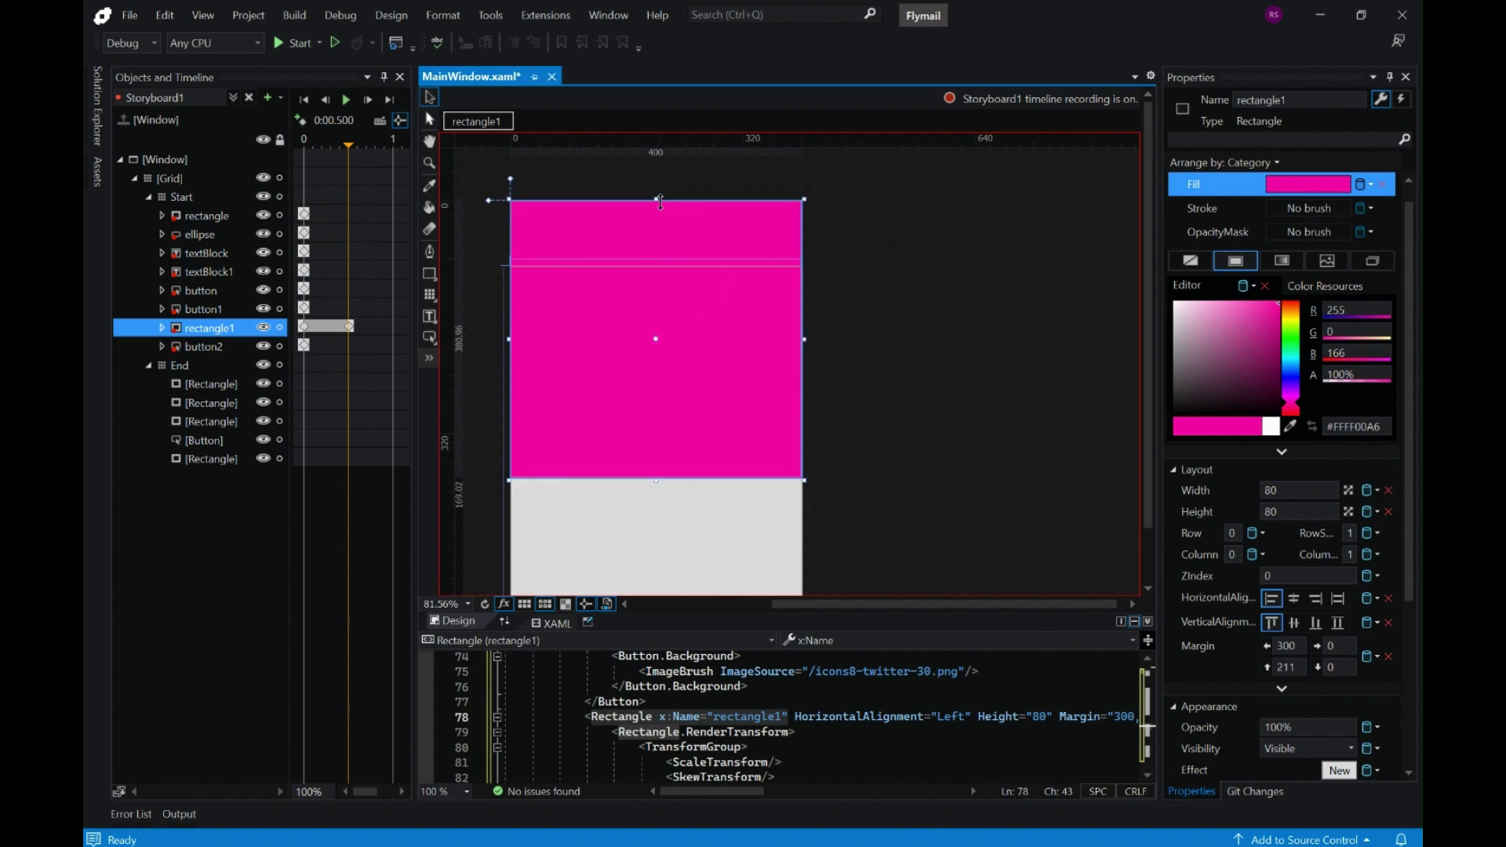
drag(659, 480, 670, 409)
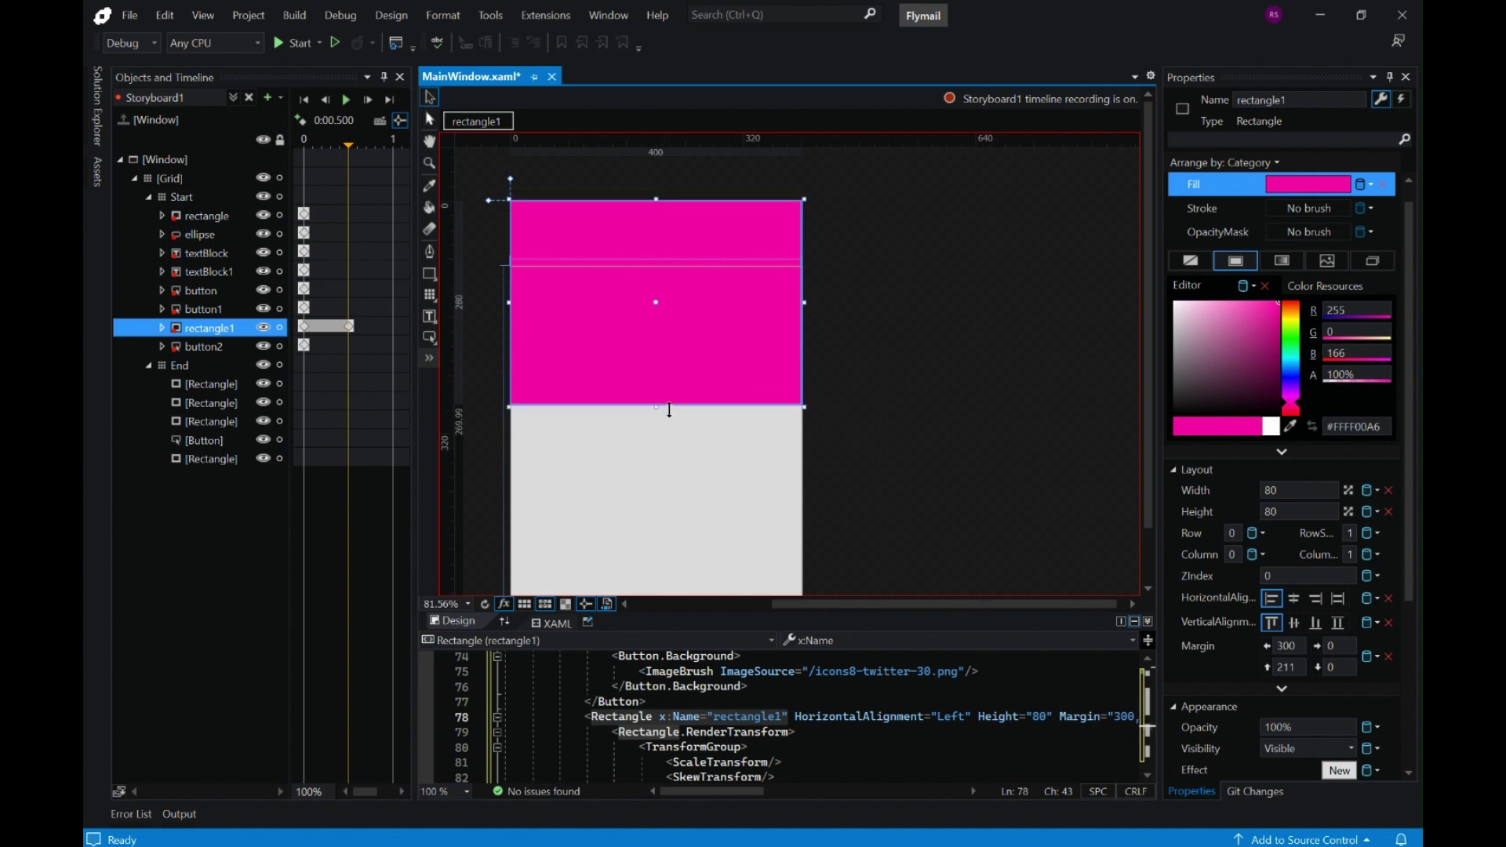
Play the storyboard several times to check how the pink circle expands over the card
click(345, 100)
click(345, 100)
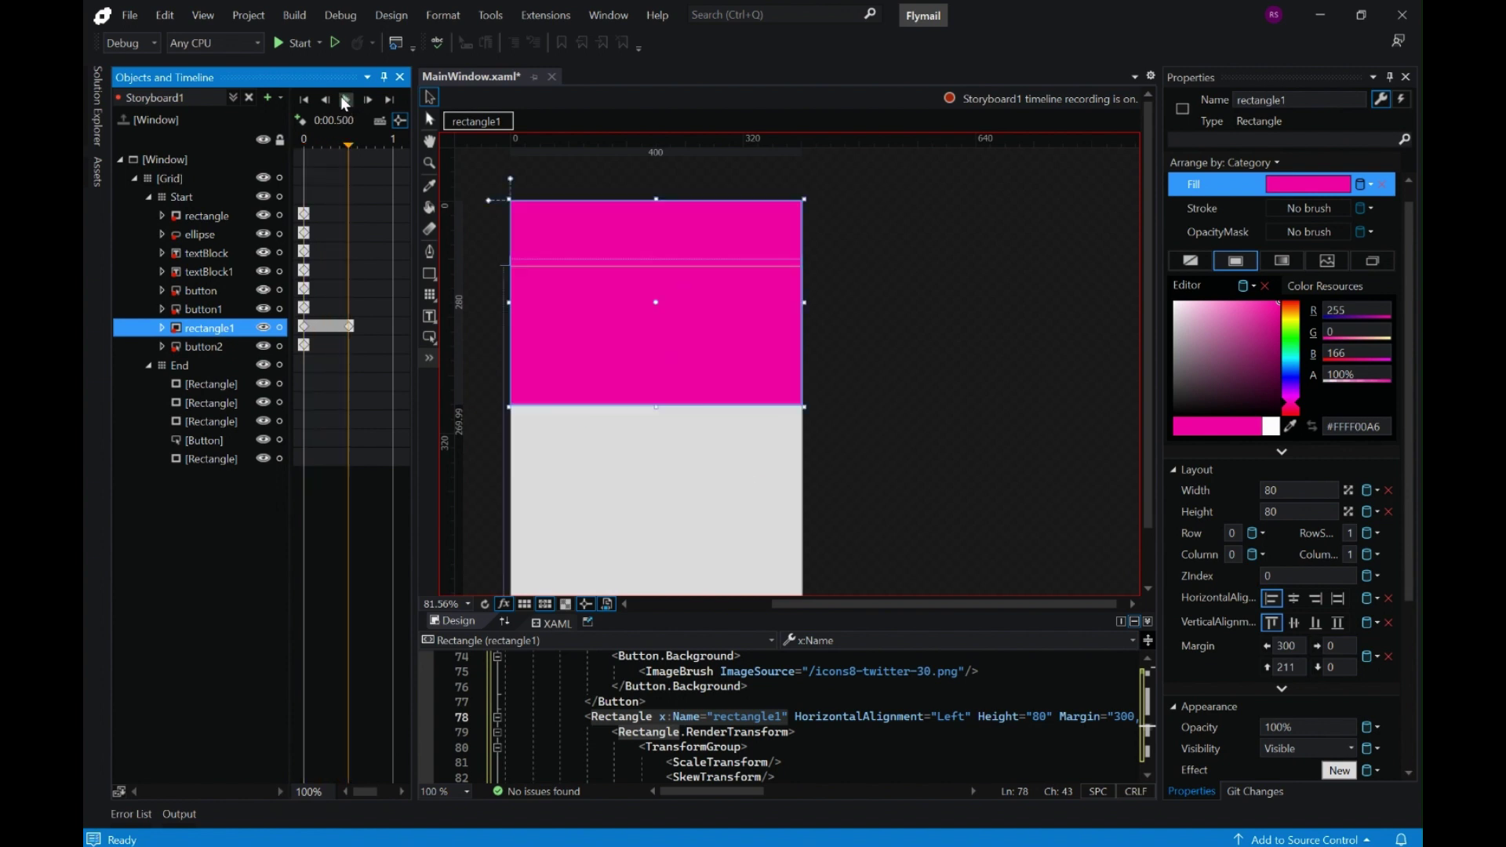
click(345, 100)
click(343, 97)
click(1137, 342)
scroll(1150, 394, down, 1)
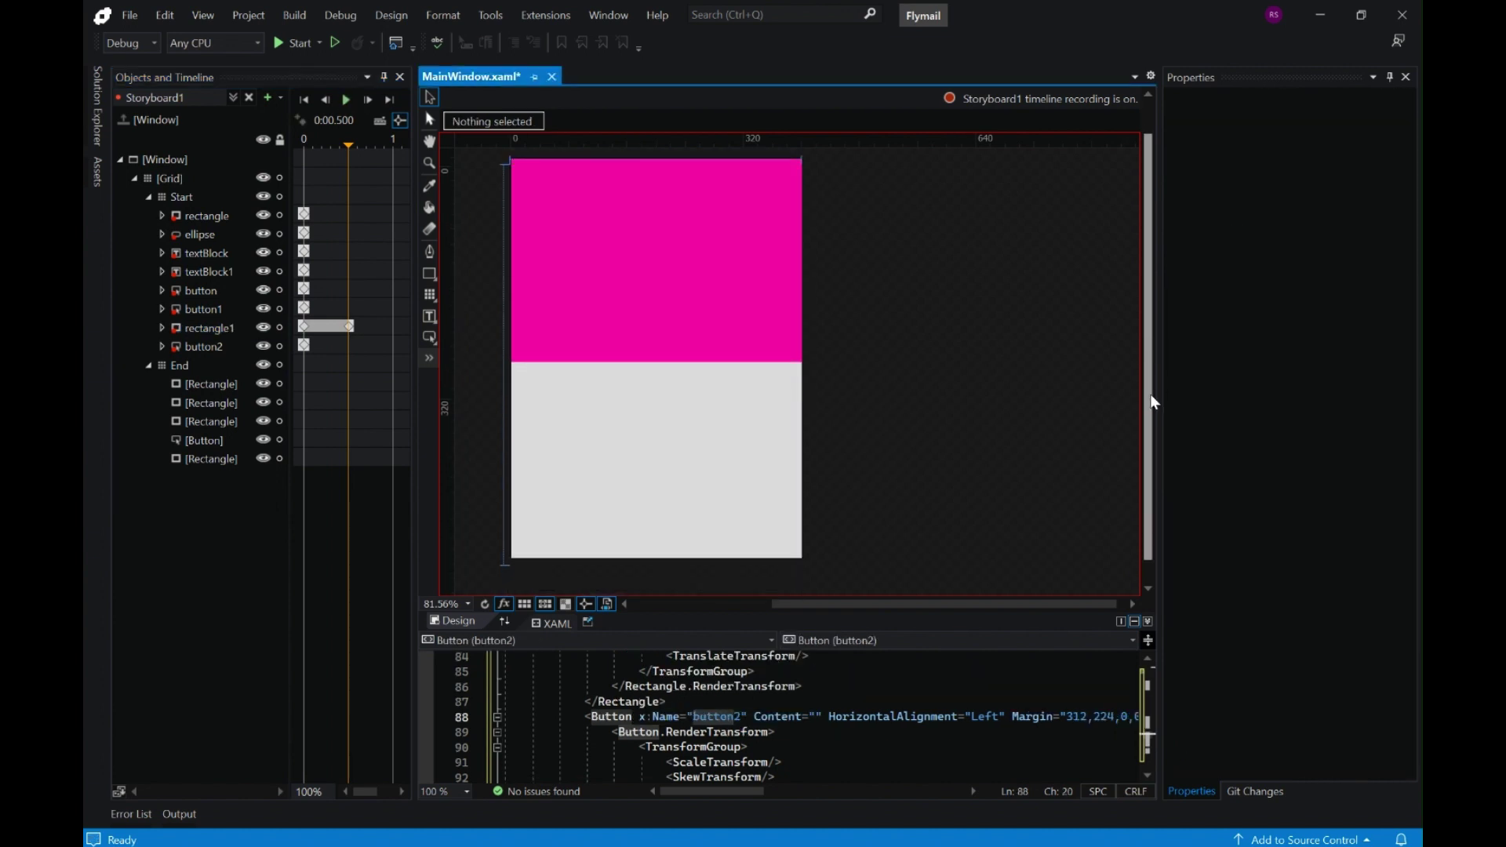
Record a keyframe at 0 s for all five elements of the End grid
click(220, 384)
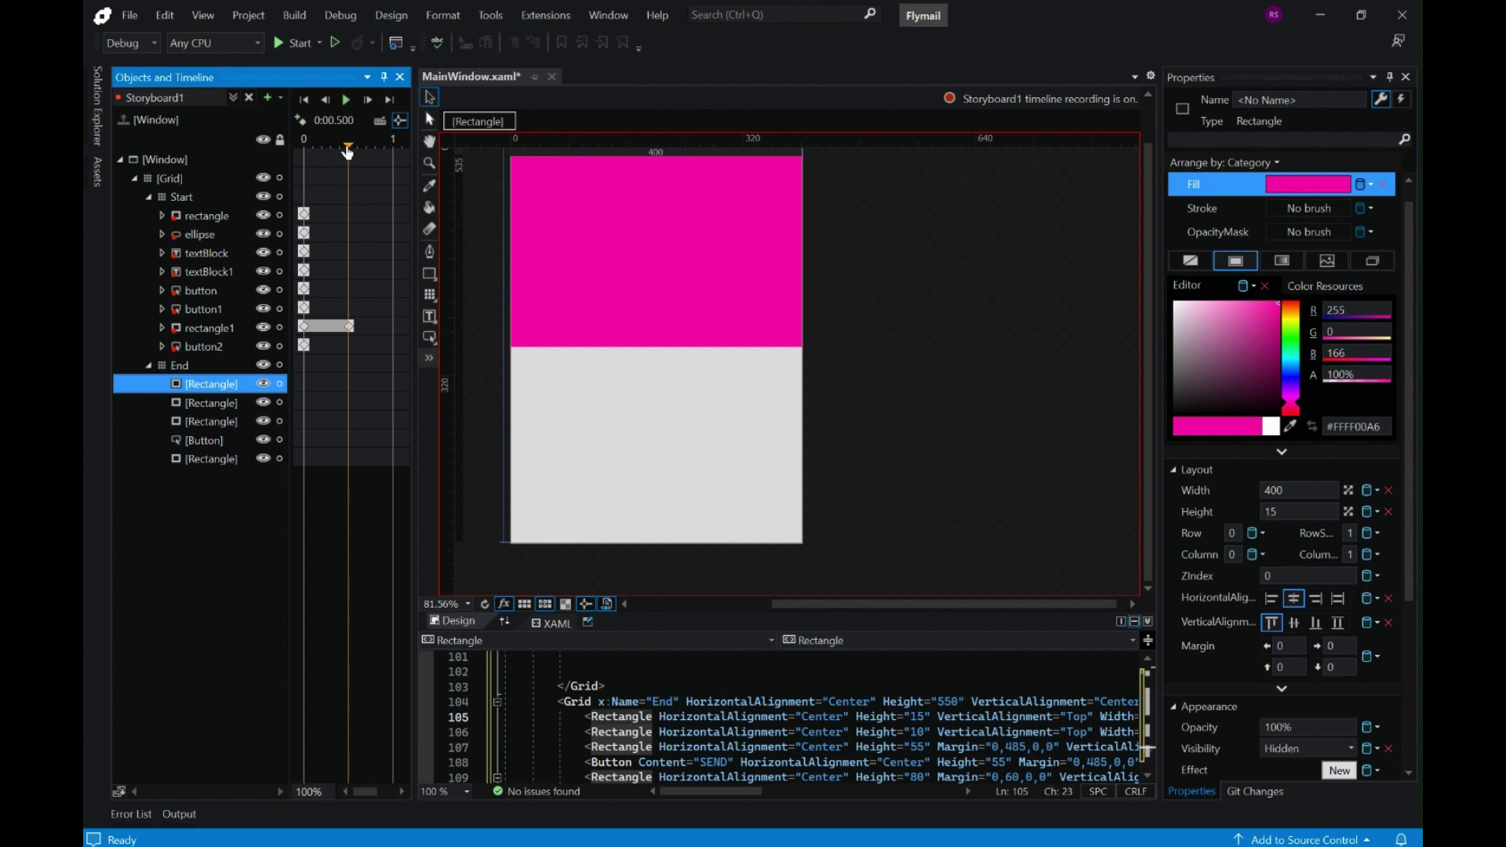
drag(348, 151, 306, 162)
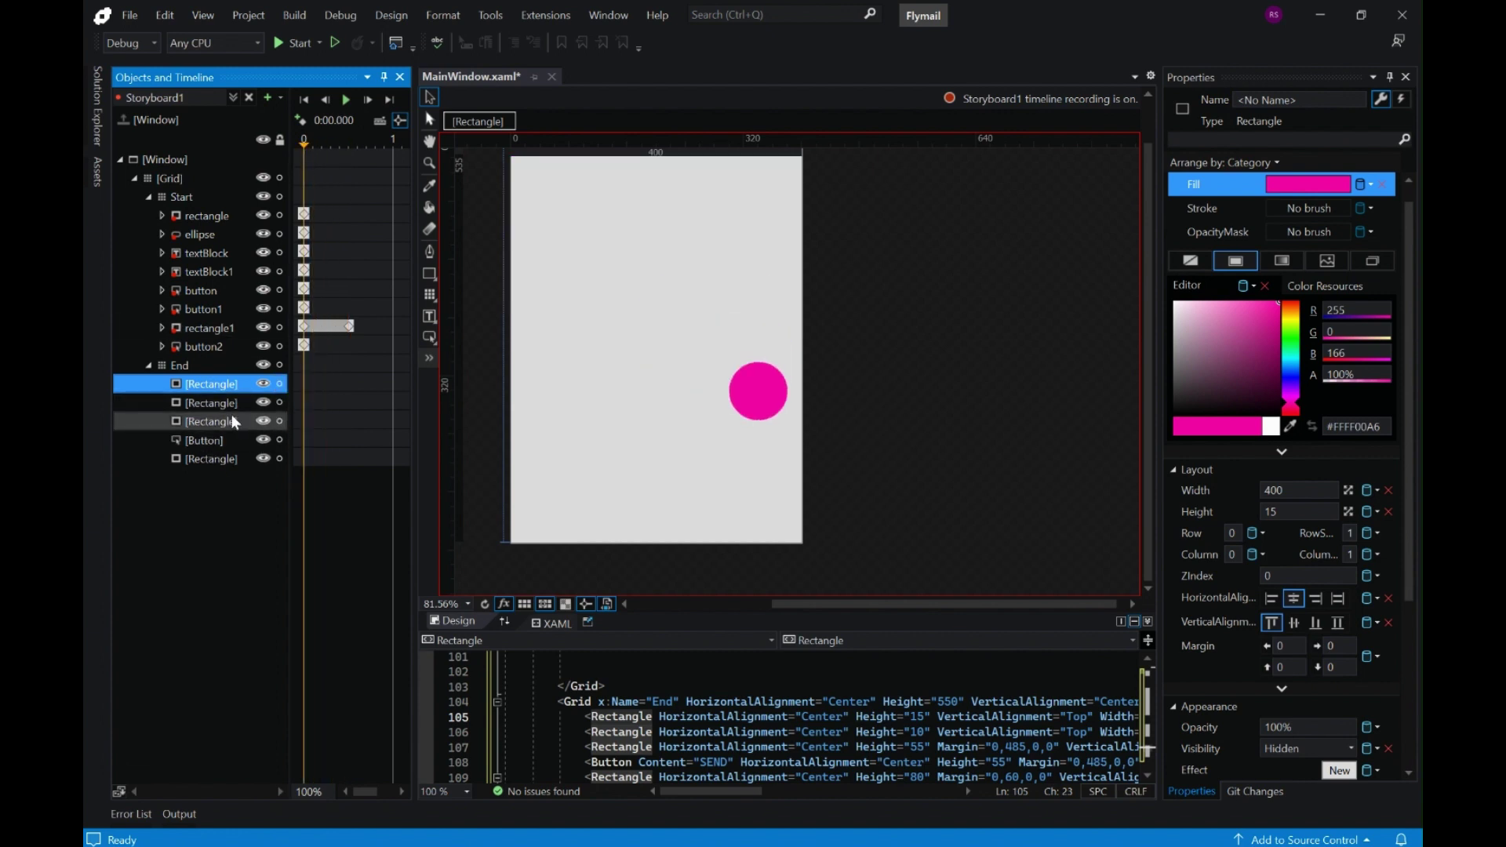
shift+click(212, 459)
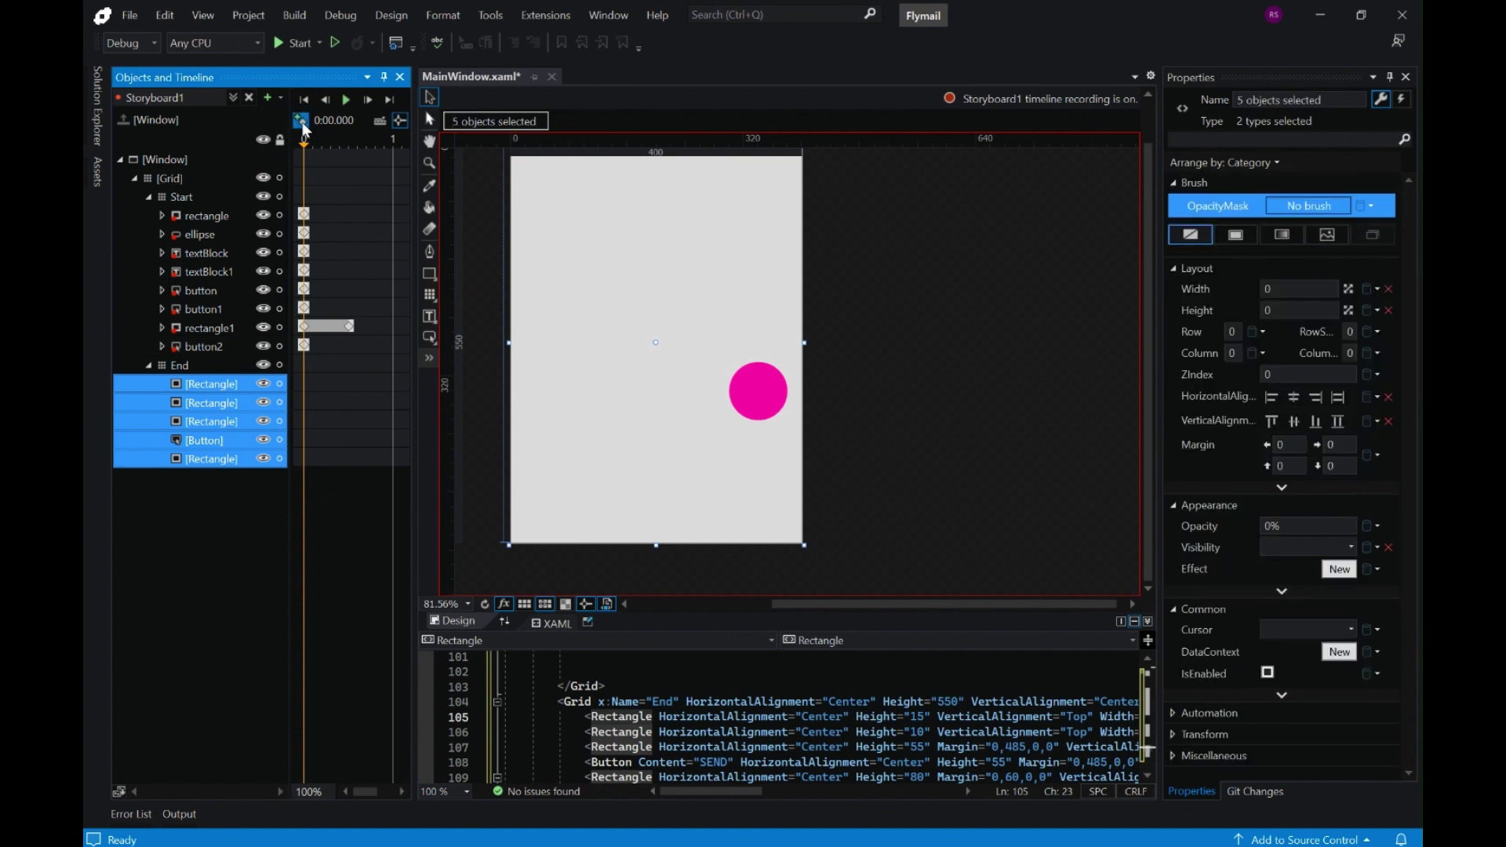
click(303, 124)
Set the visibility of the End grid's thin pink strip to Visible at 0.5 s
click(352, 138)
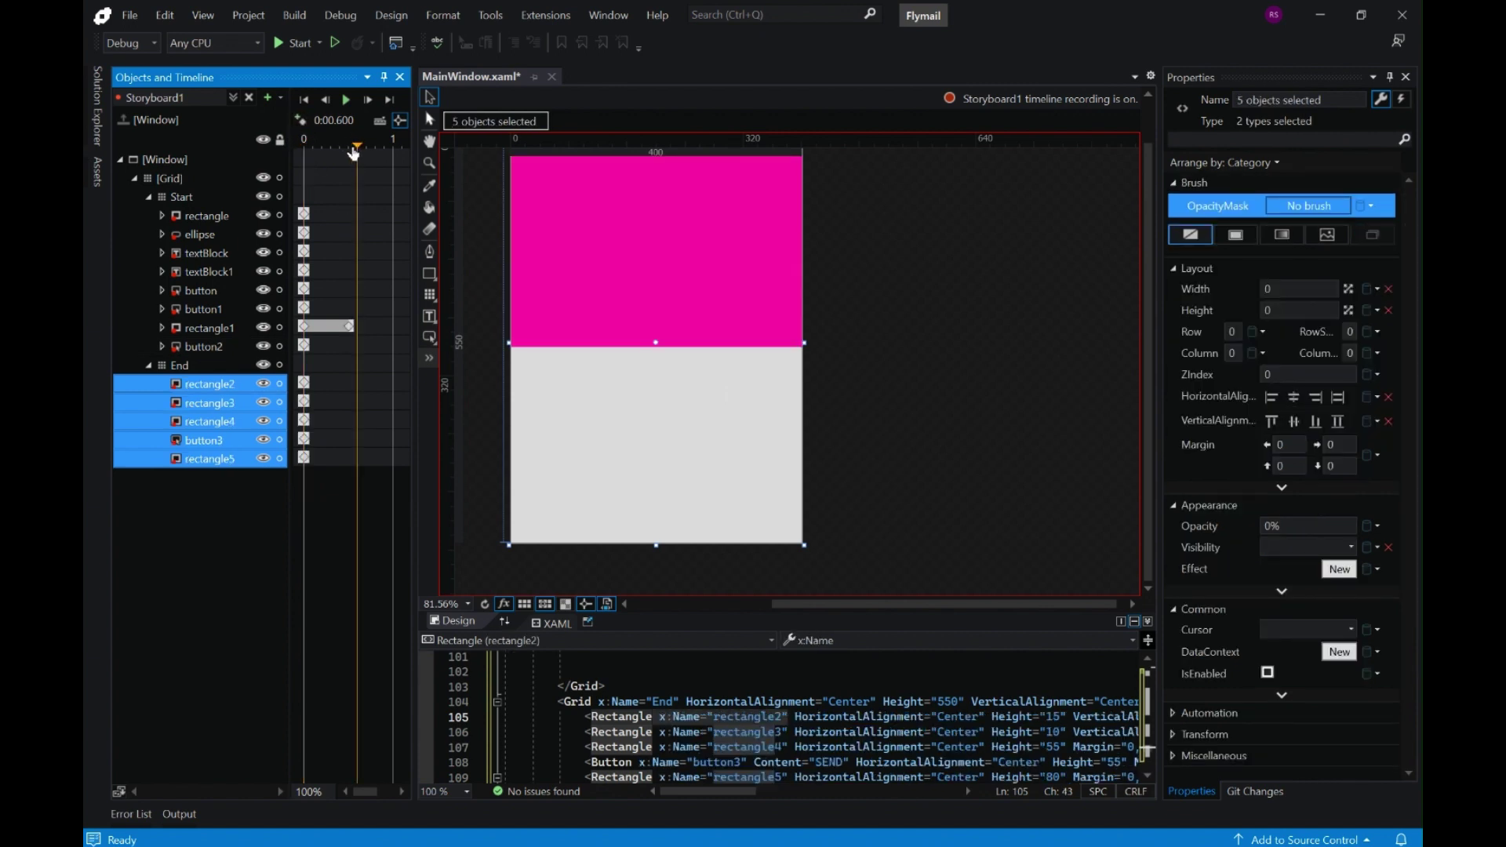
click(346, 149)
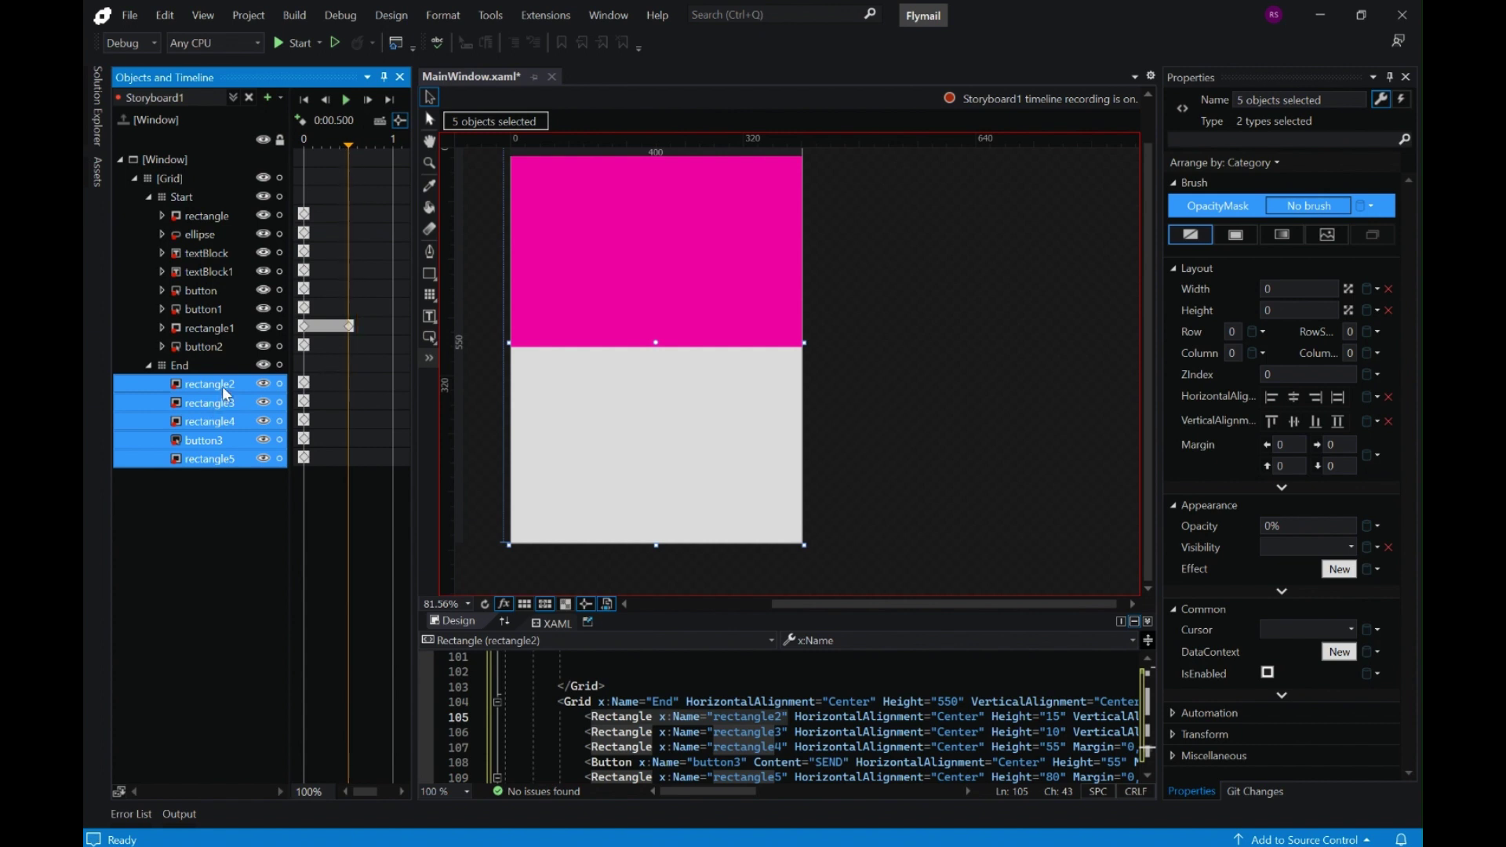
click(327, 383)
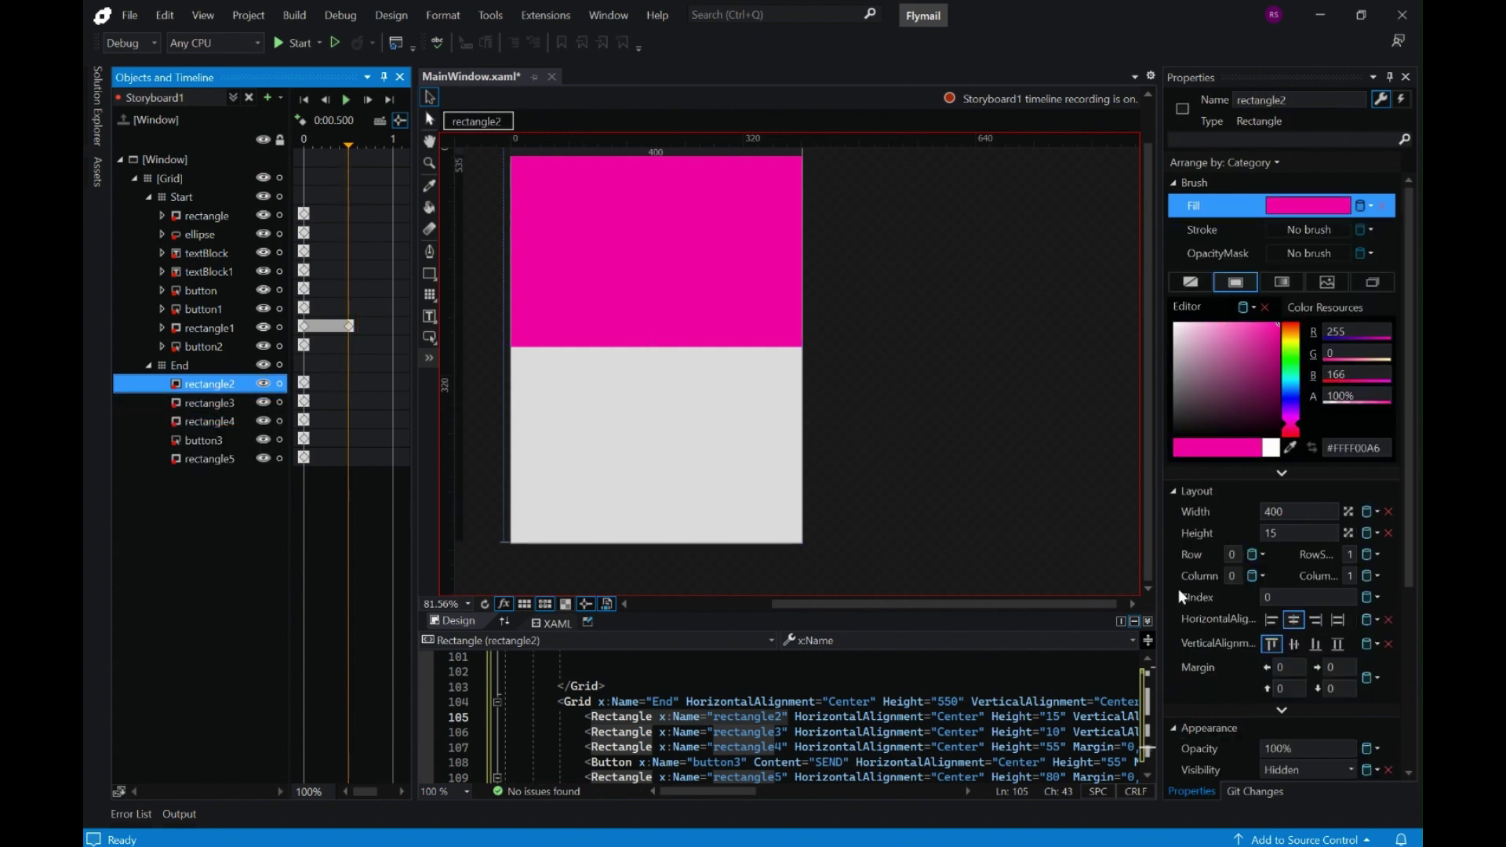
scroll(1410, 563, down, 3)
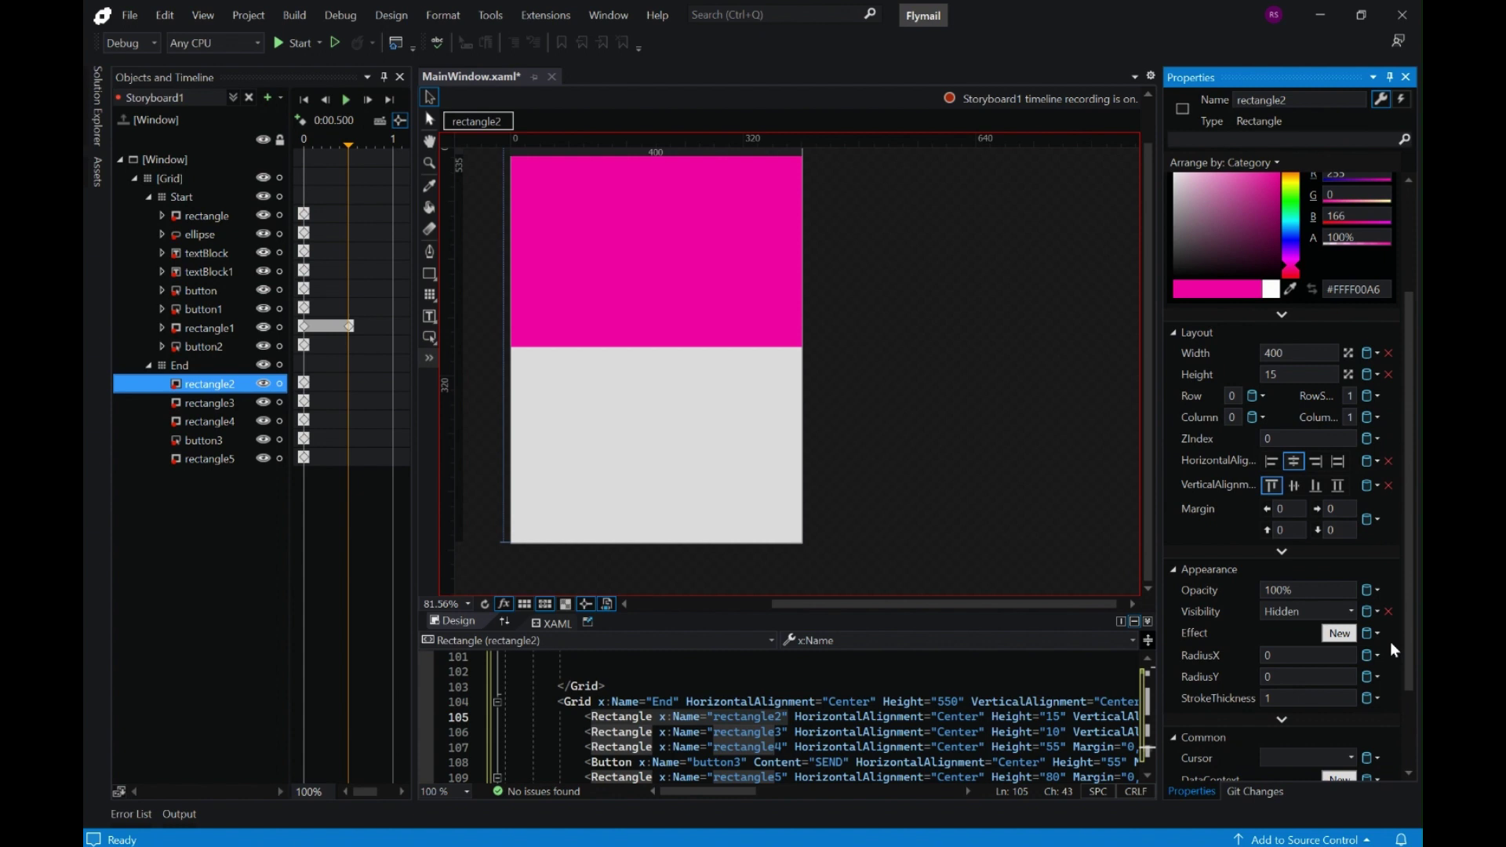
click(1349, 611)
click(1288, 635)
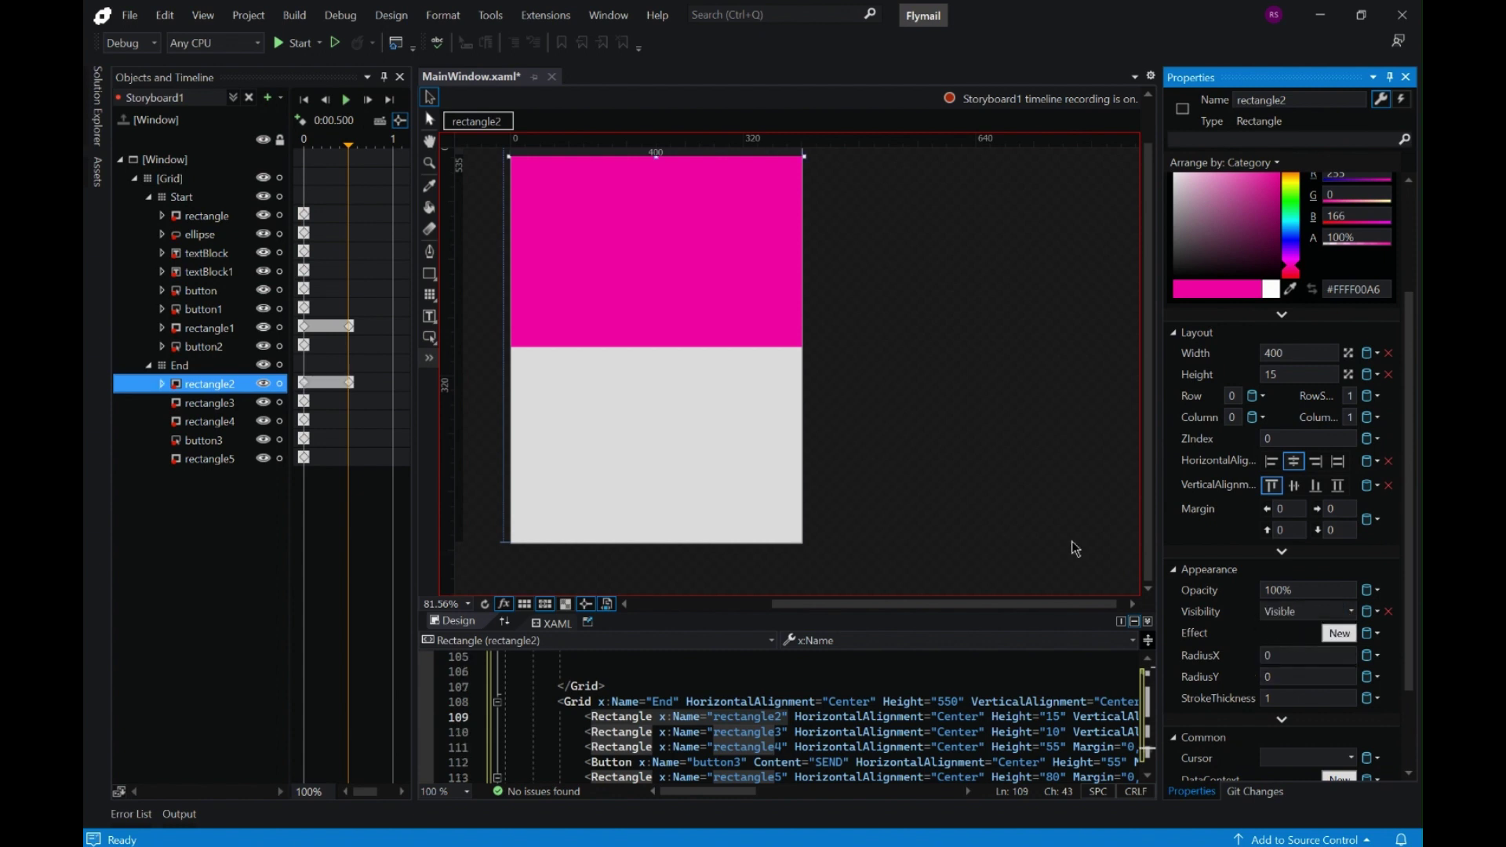
Make the End grid's thin white strip Visible and move that visibility keyframe to 0.1 s
click(235, 404)
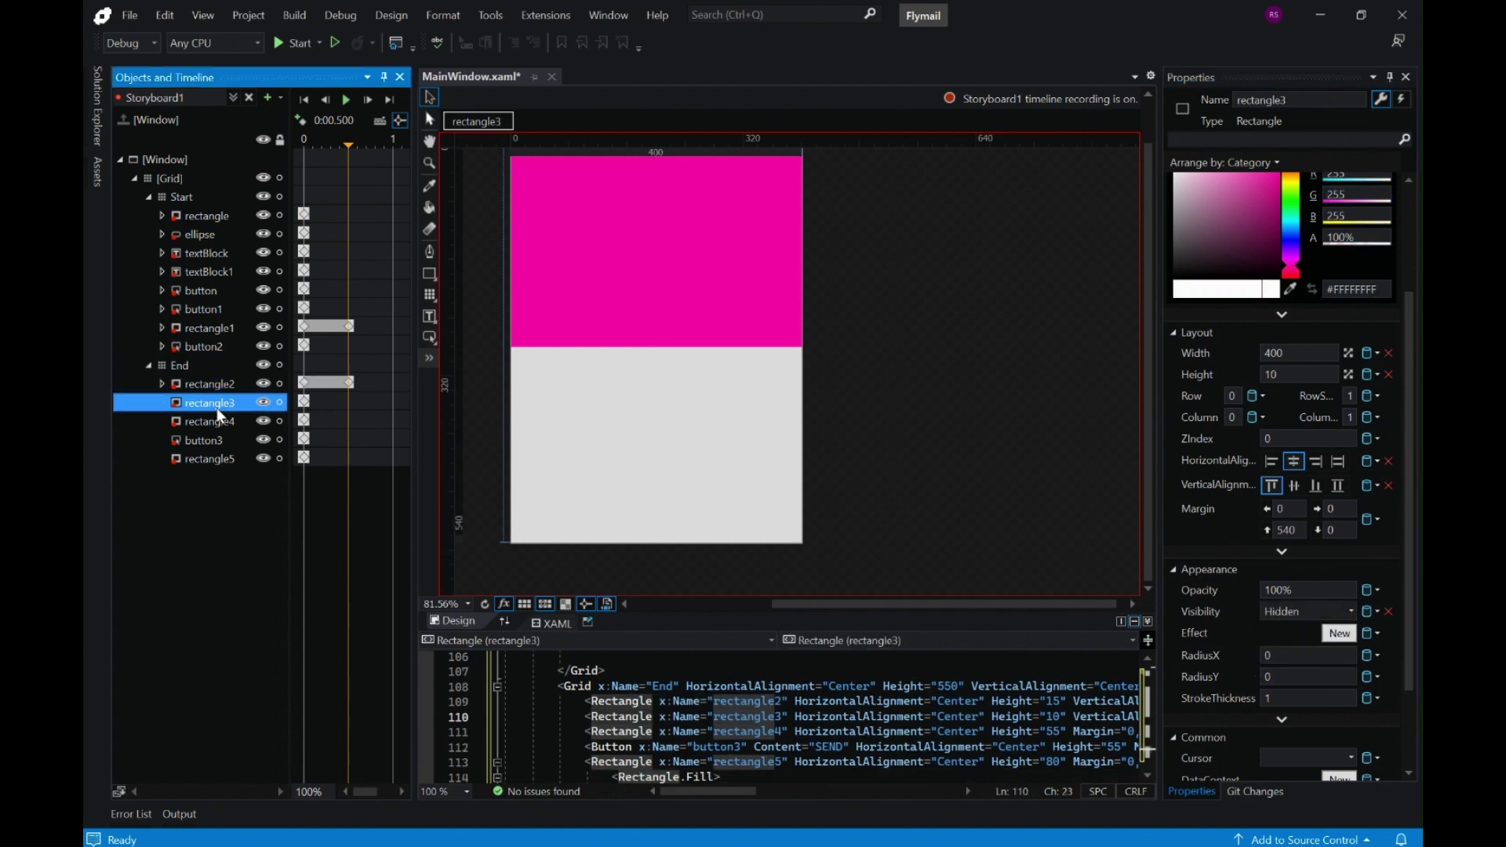
click(1352, 612)
click(1316, 633)
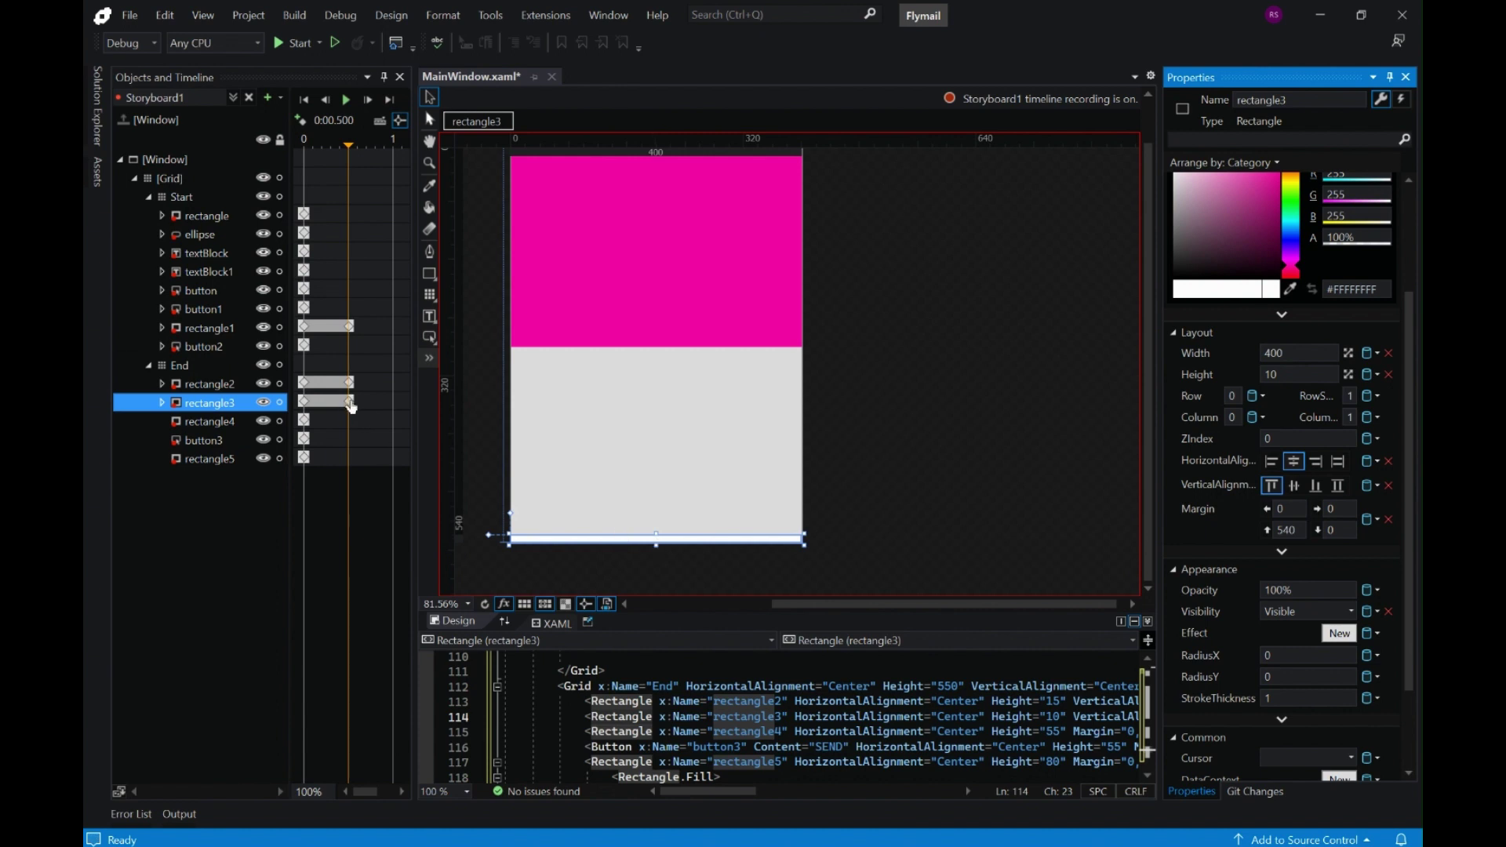
drag(351, 406, 314, 411)
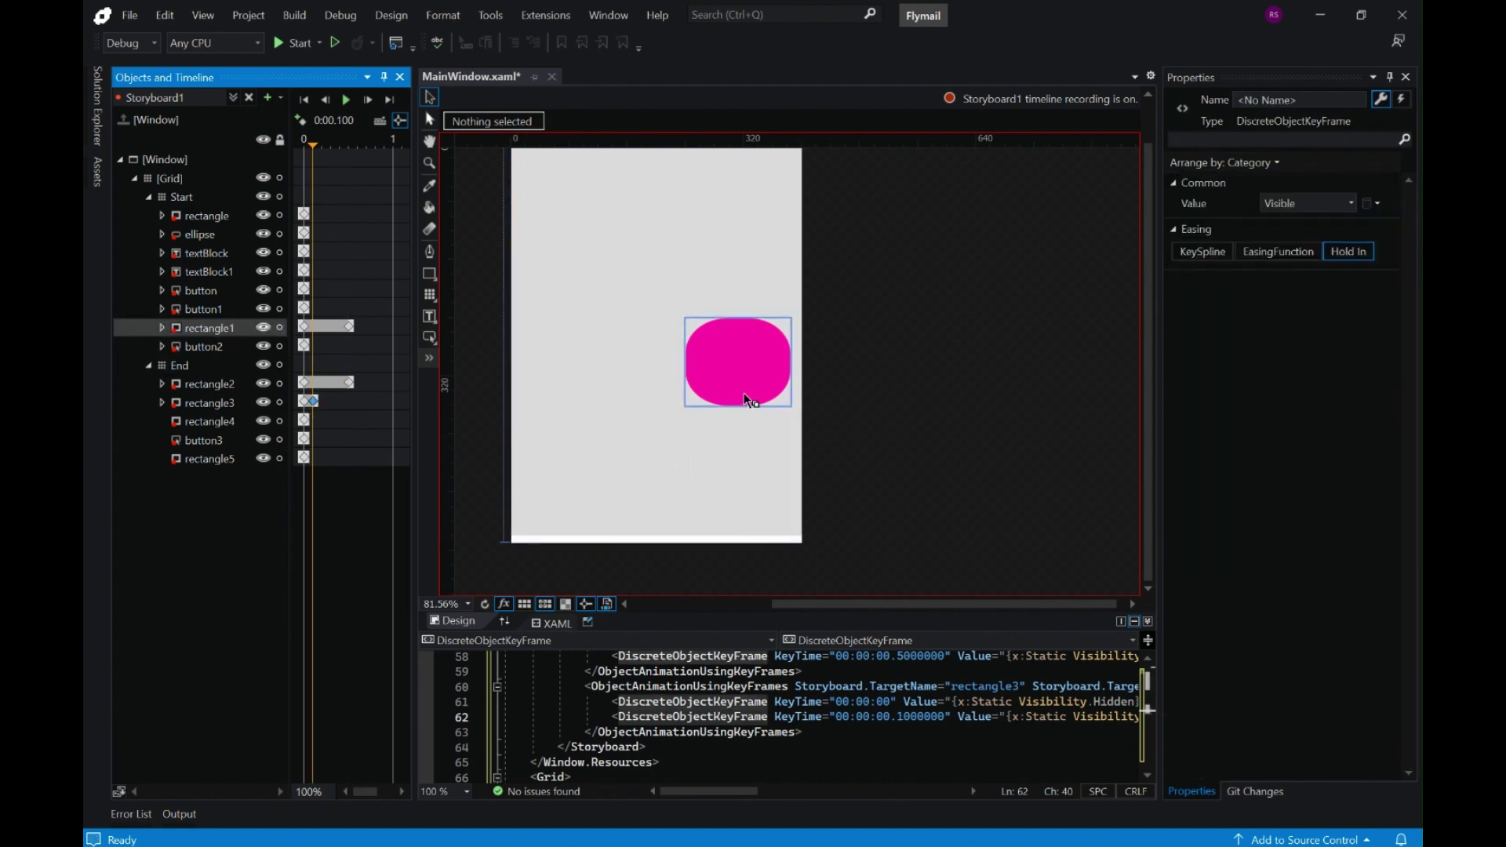
At 0.5 s, stretch the white strip upward to a height of 270 so it meets the pink area
click(350, 405)
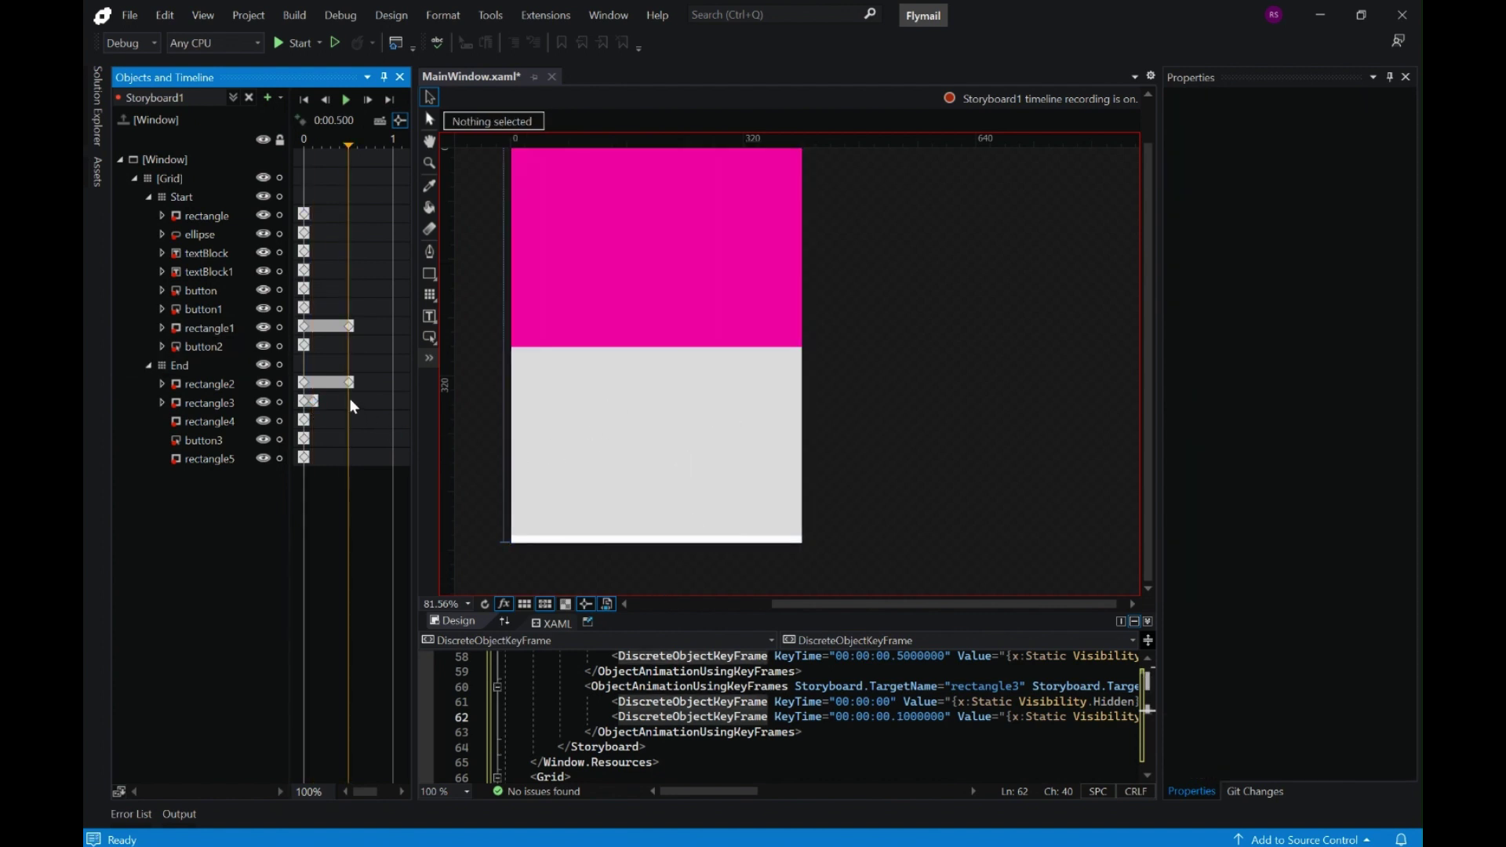
click(645, 541)
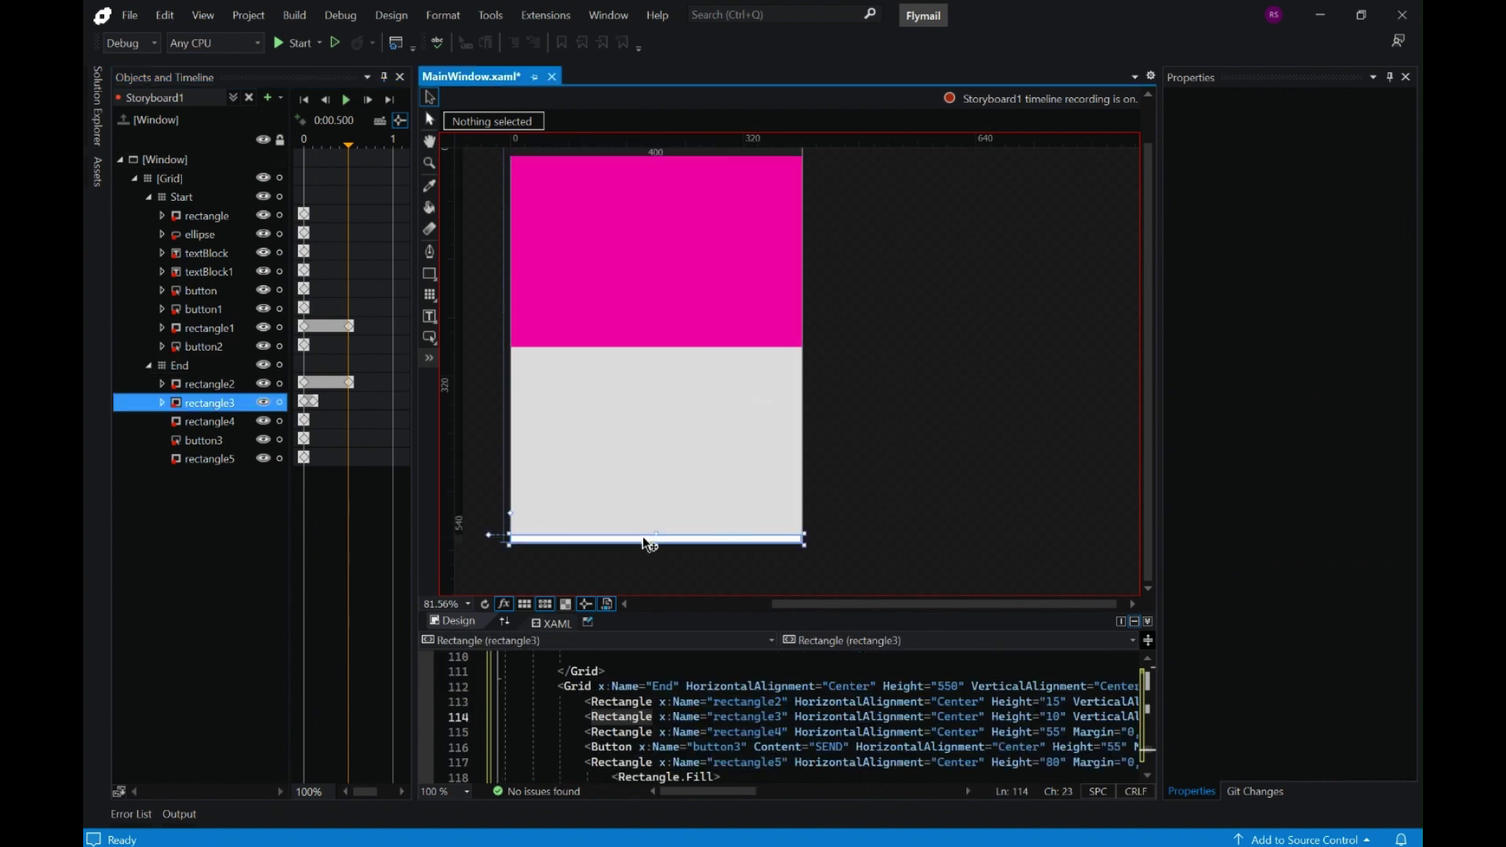
drag(657, 508, 667, 348)
Play the storyboard to check the combined motion of the pink and white rectangles
click(347, 101)
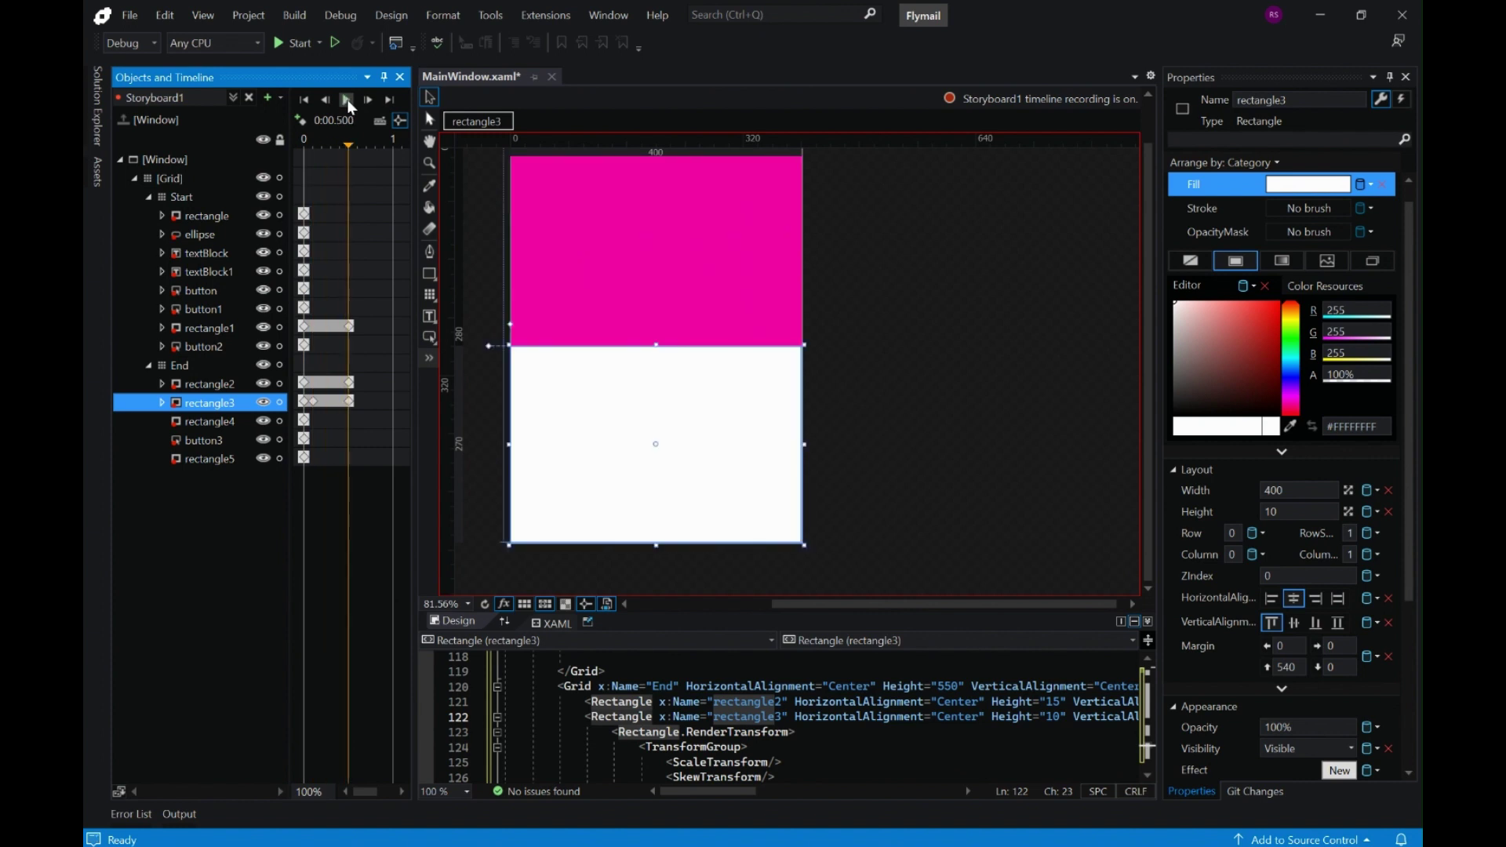
click(346, 101)
click(346, 101)
click(348, 102)
Set the visibility of the End grid's green rectangle and SEND button to Visible at 0.5 s
click(210, 423)
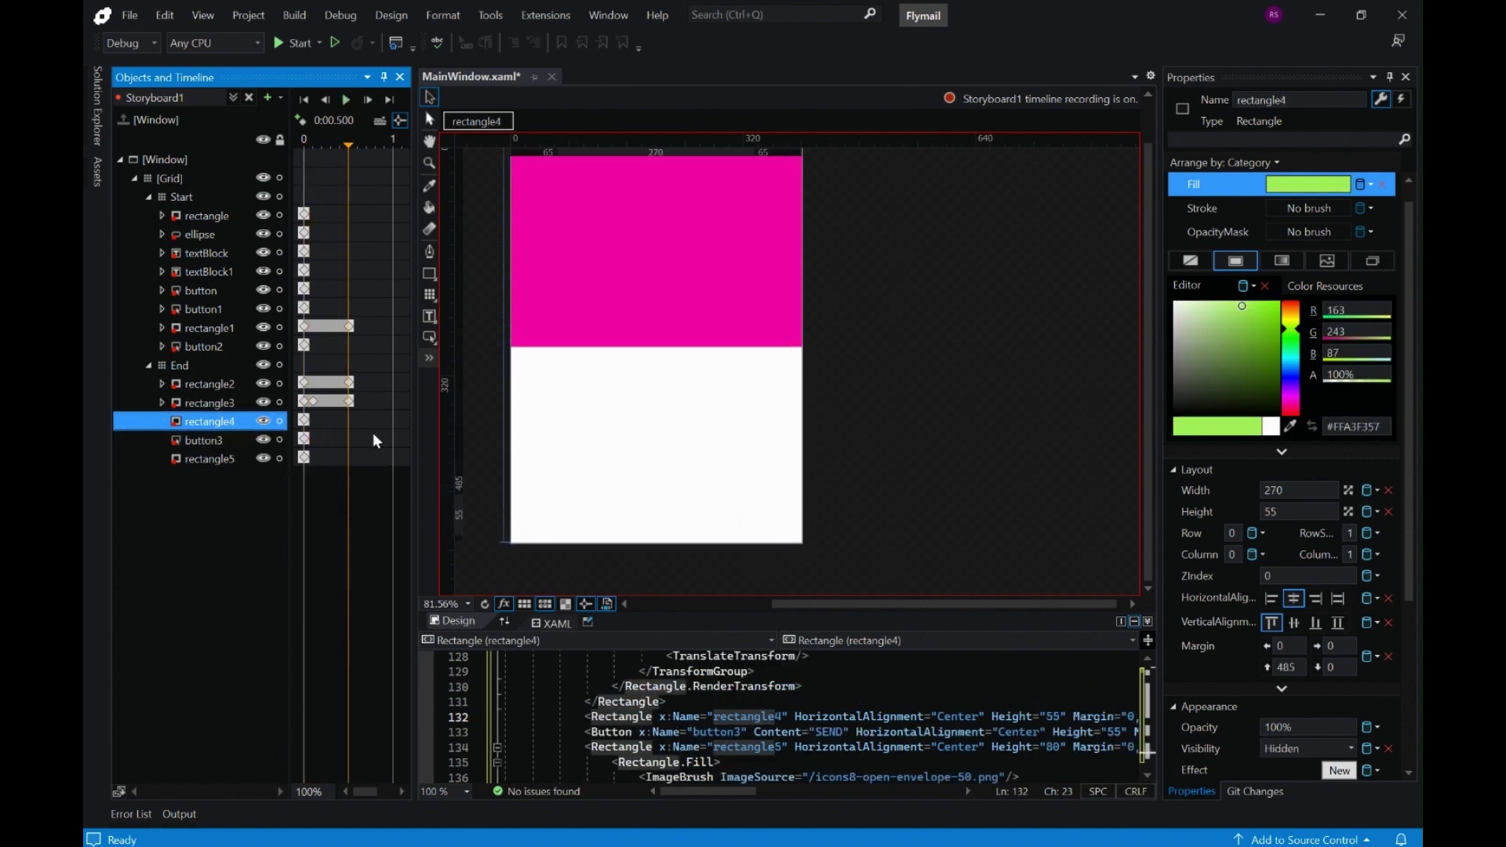
click(1348, 749)
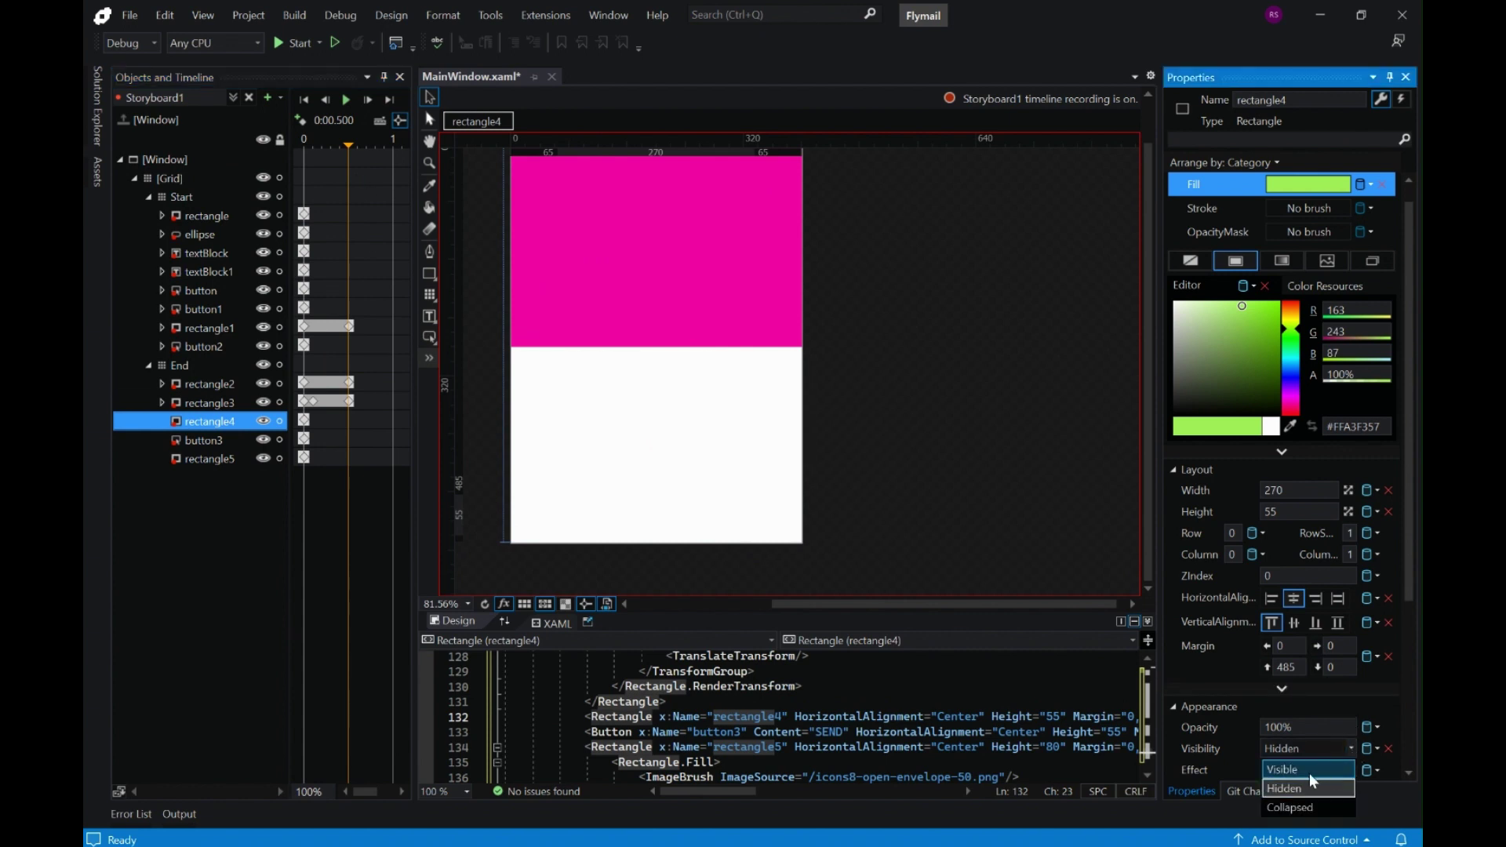
click(1312, 765)
click(235, 441)
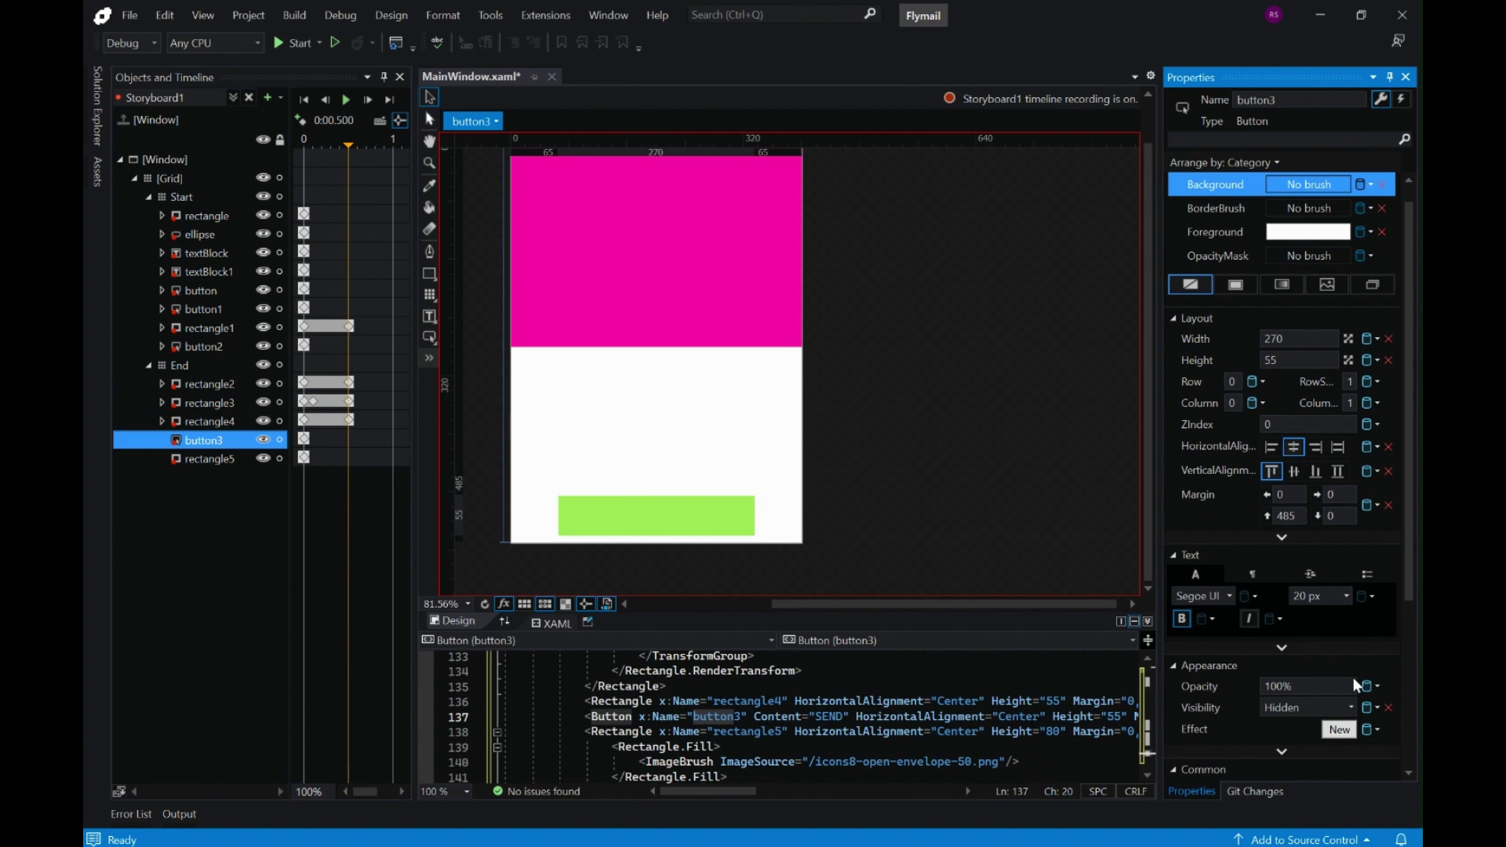
click(1349, 708)
click(1295, 725)
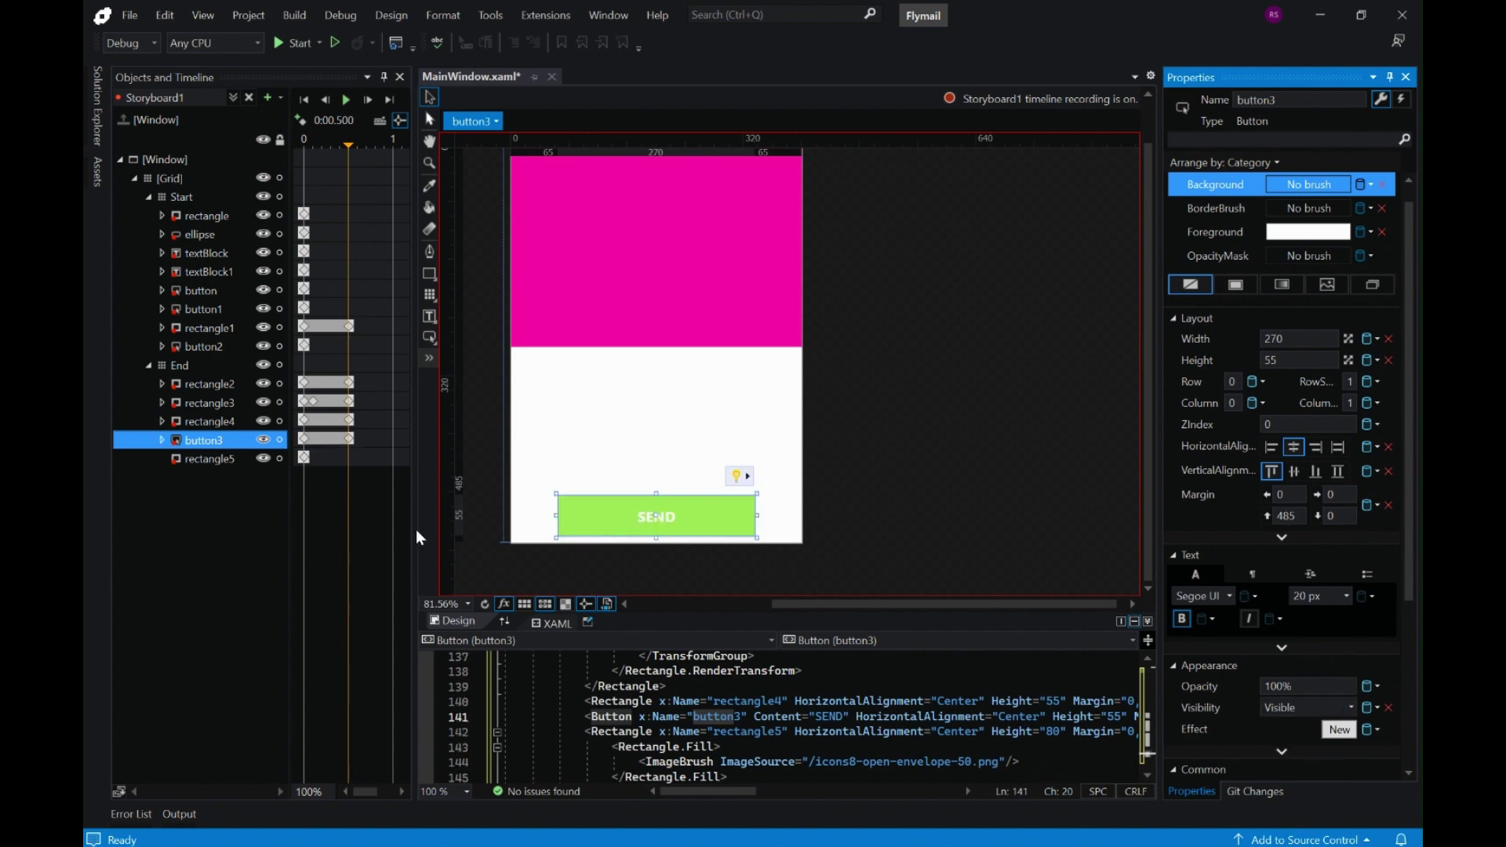
Make the End grid's envelope icon rectangle Visible at 0.5 s and play the storyboard to check it
click(224, 460)
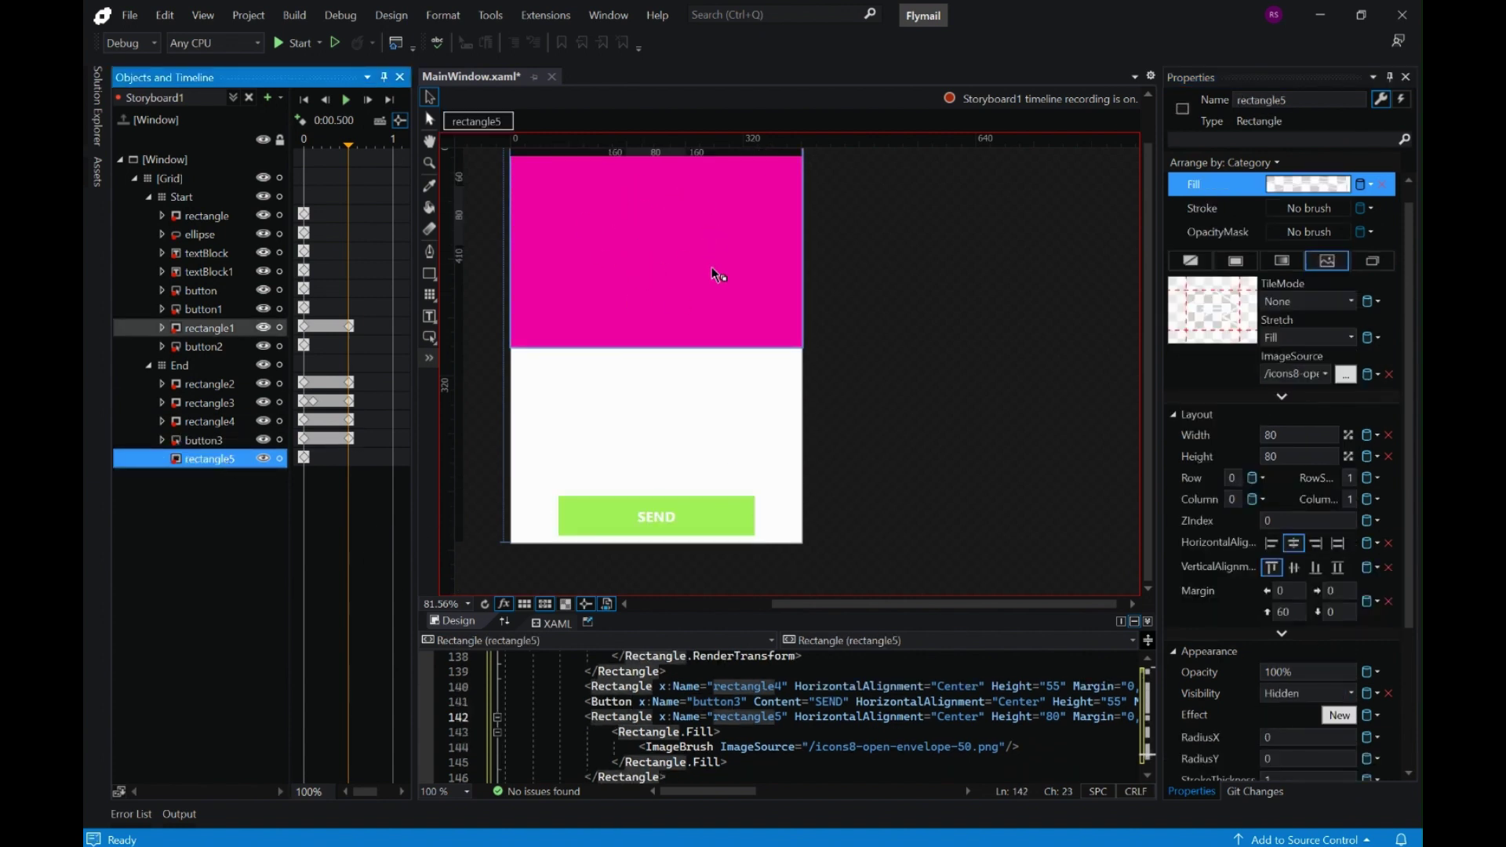
click(1349, 694)
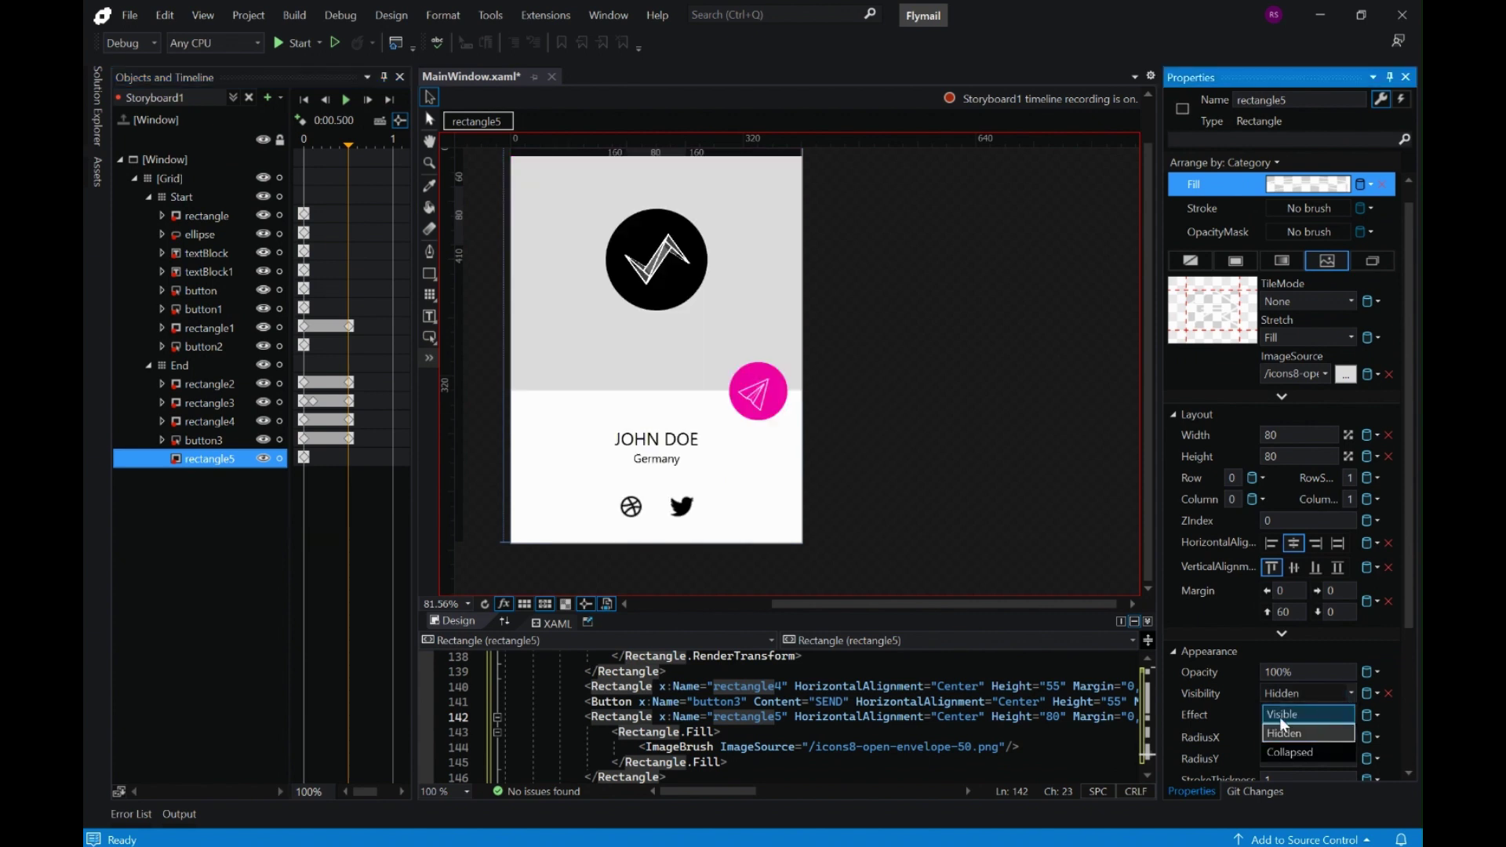
click(1295, 711)
click(346, 100)
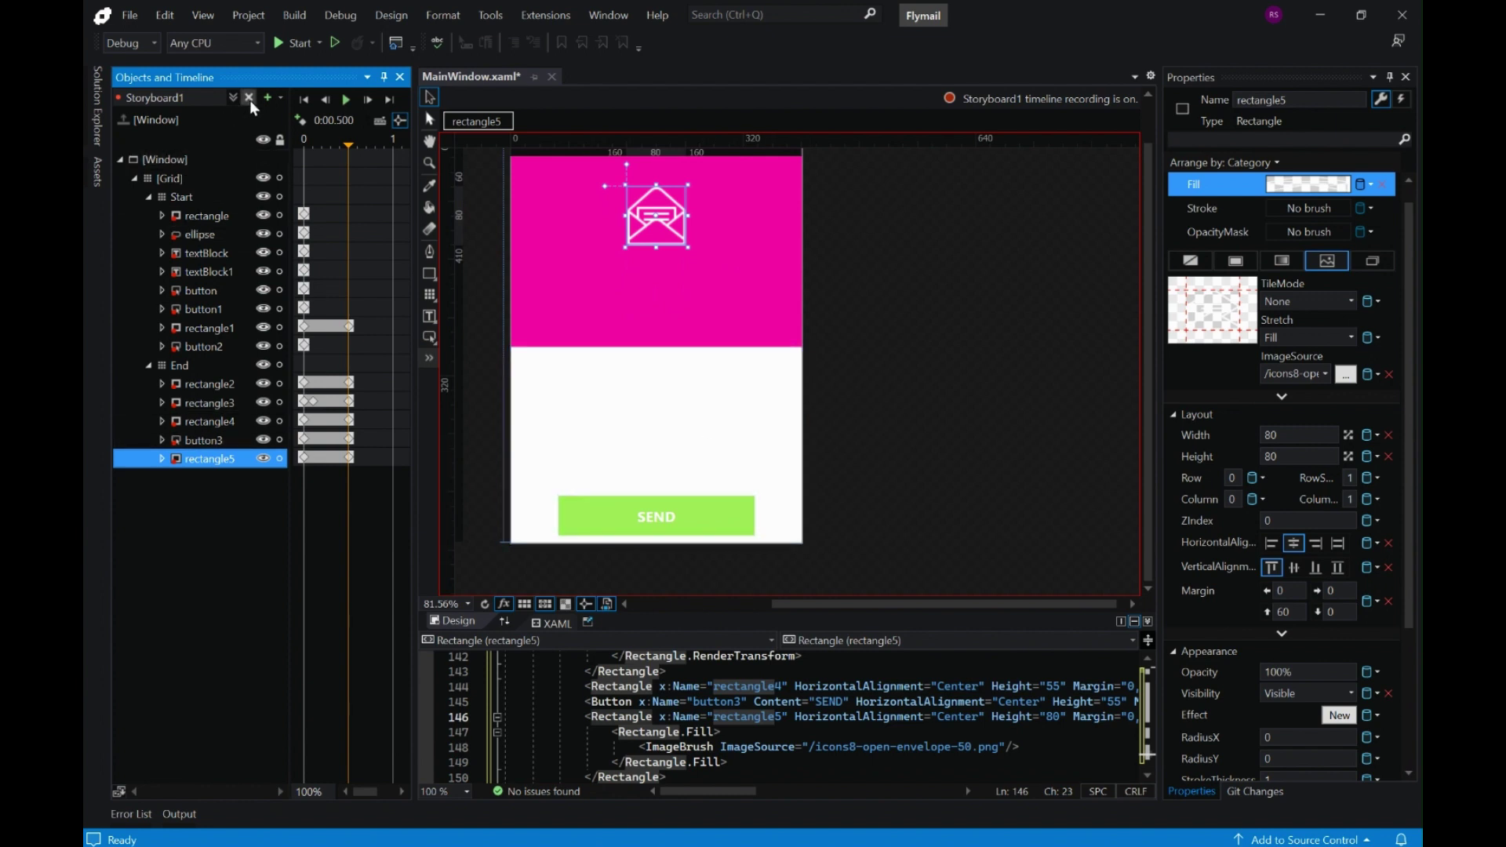
Turn off timeline recording, close the current storyboard and create a second one with its default name
click(948, 100)
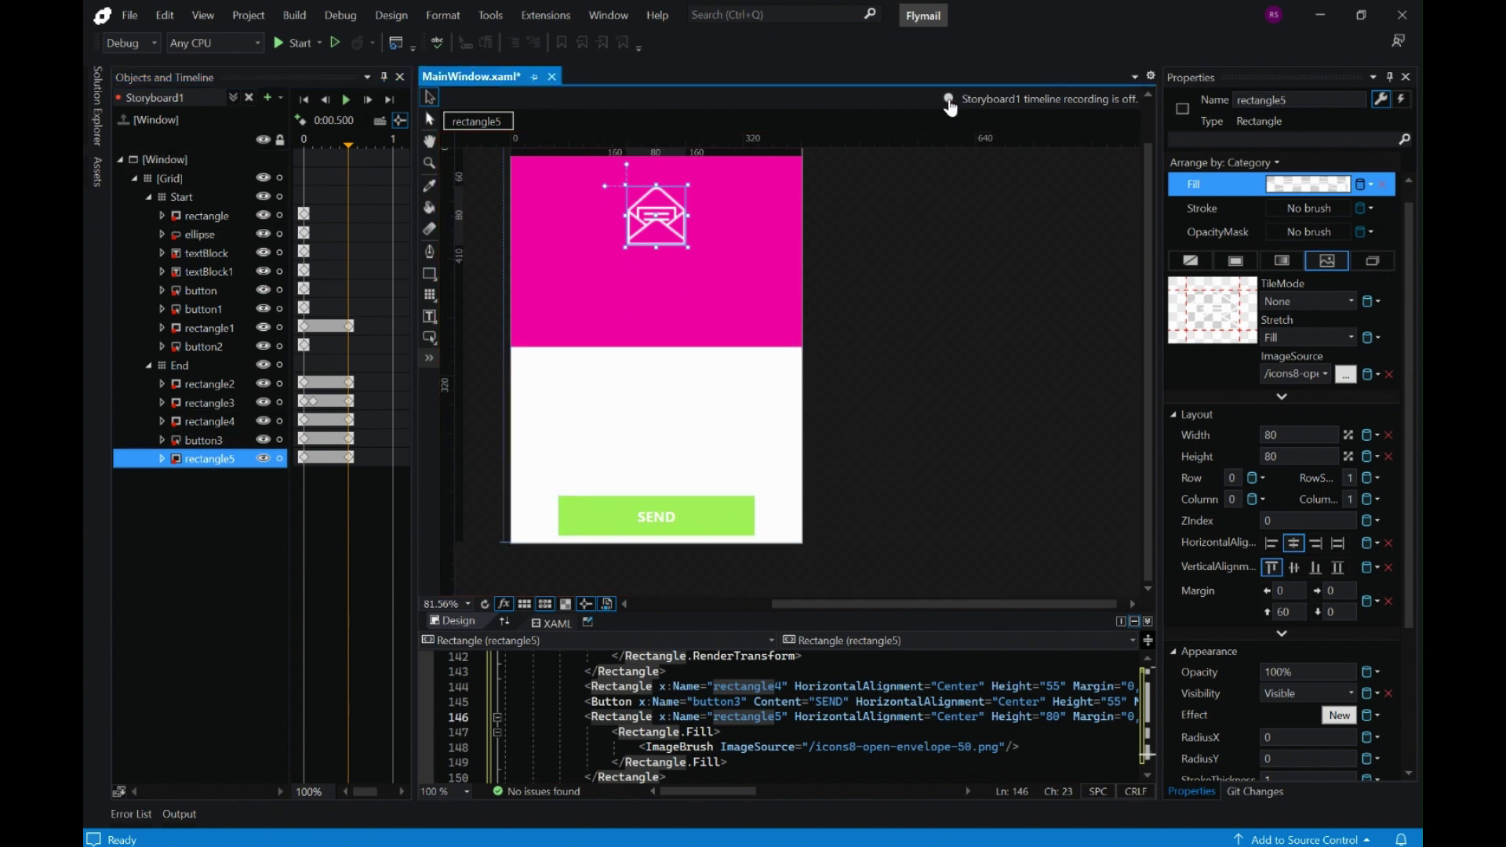
click(248, 98)
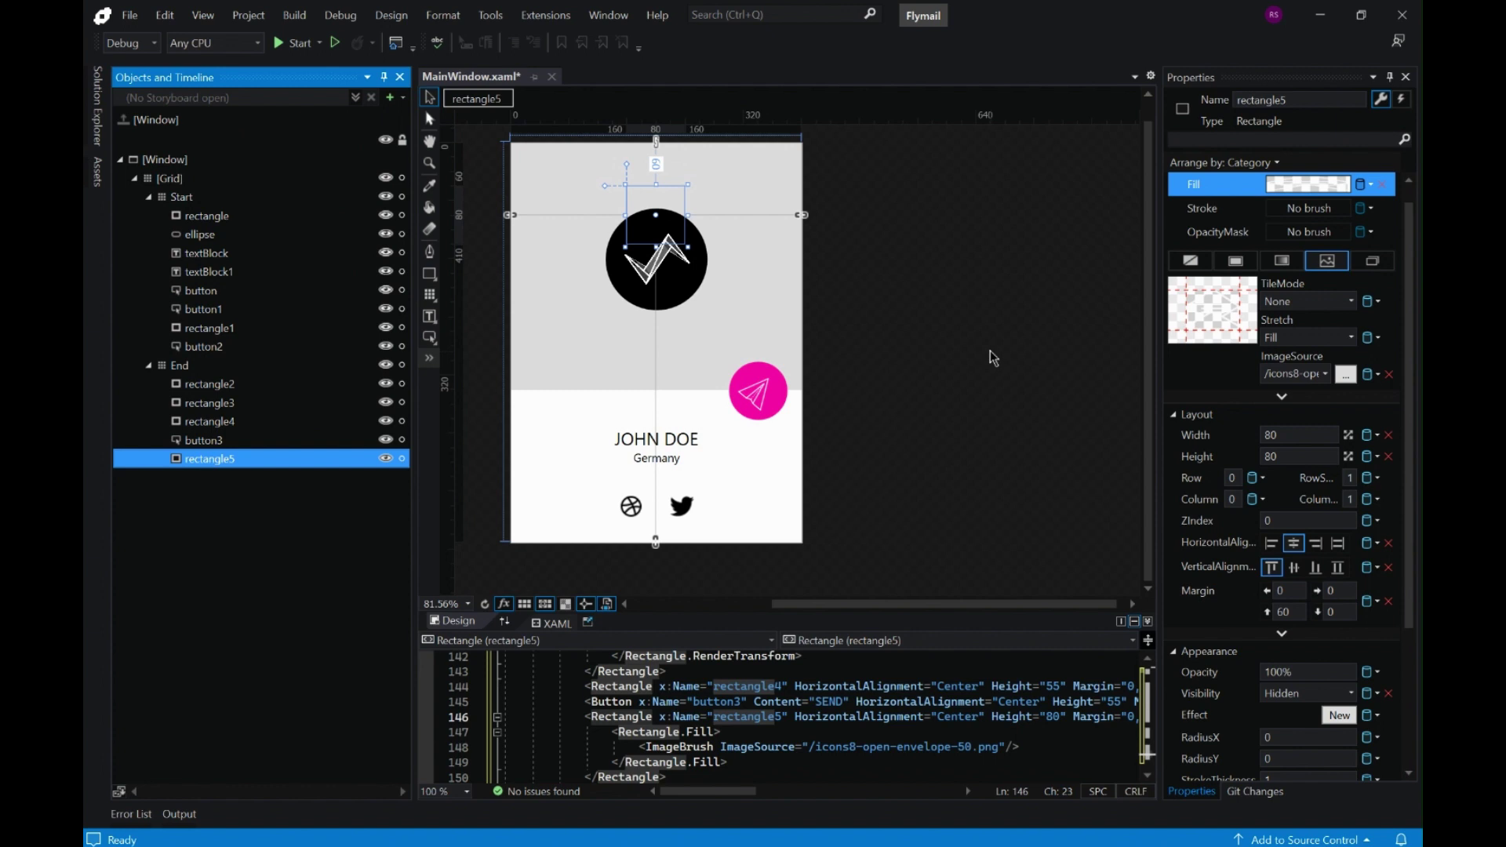
click(386, 99)
click(808, 471)
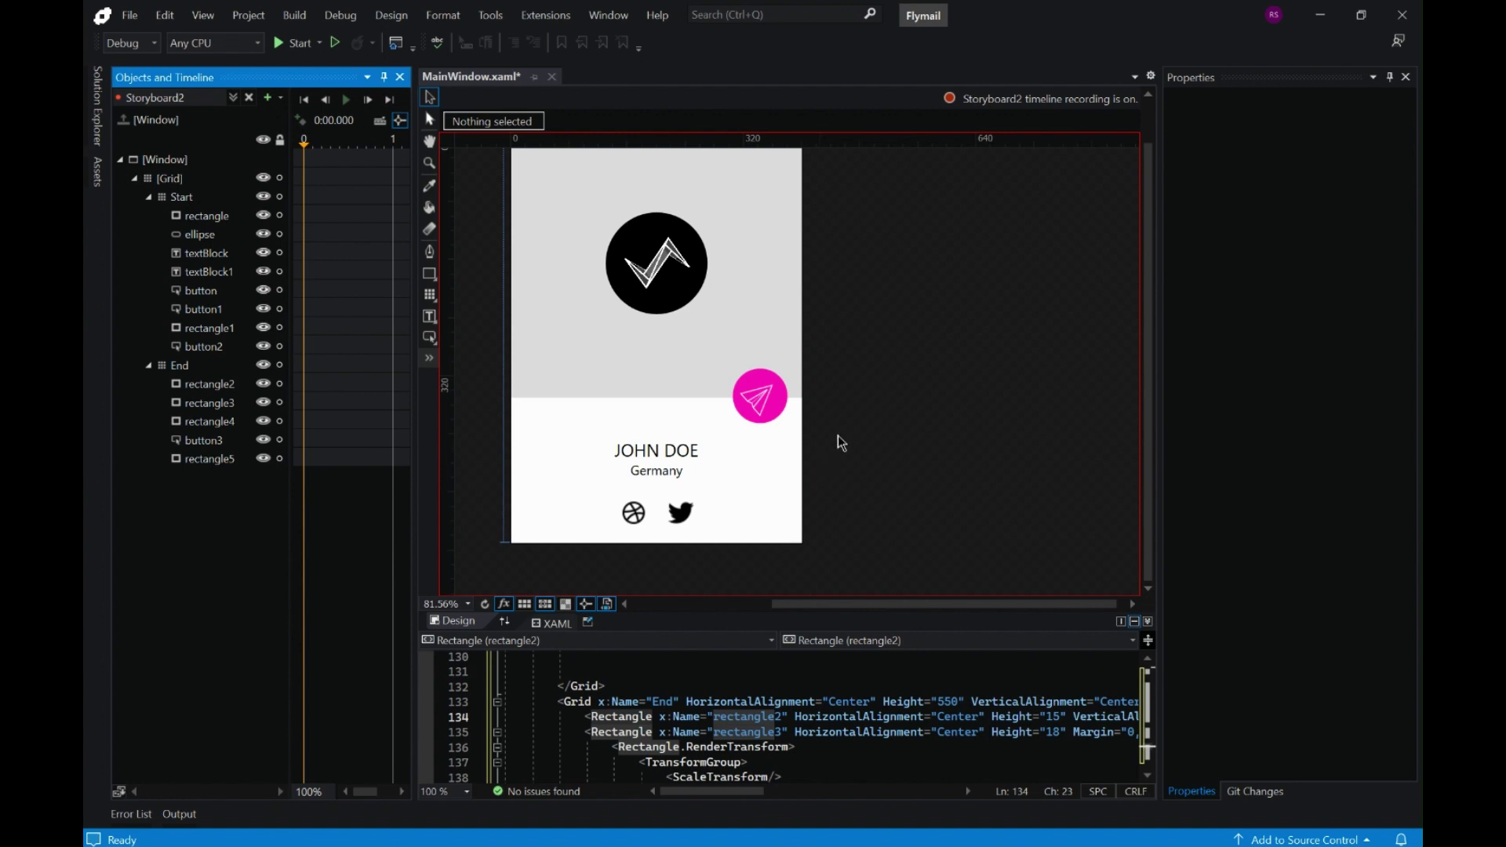
Set the visibility of the Start grid's logo ellipse to Hidden at 0 s in the new storyboard
click(209, 218)
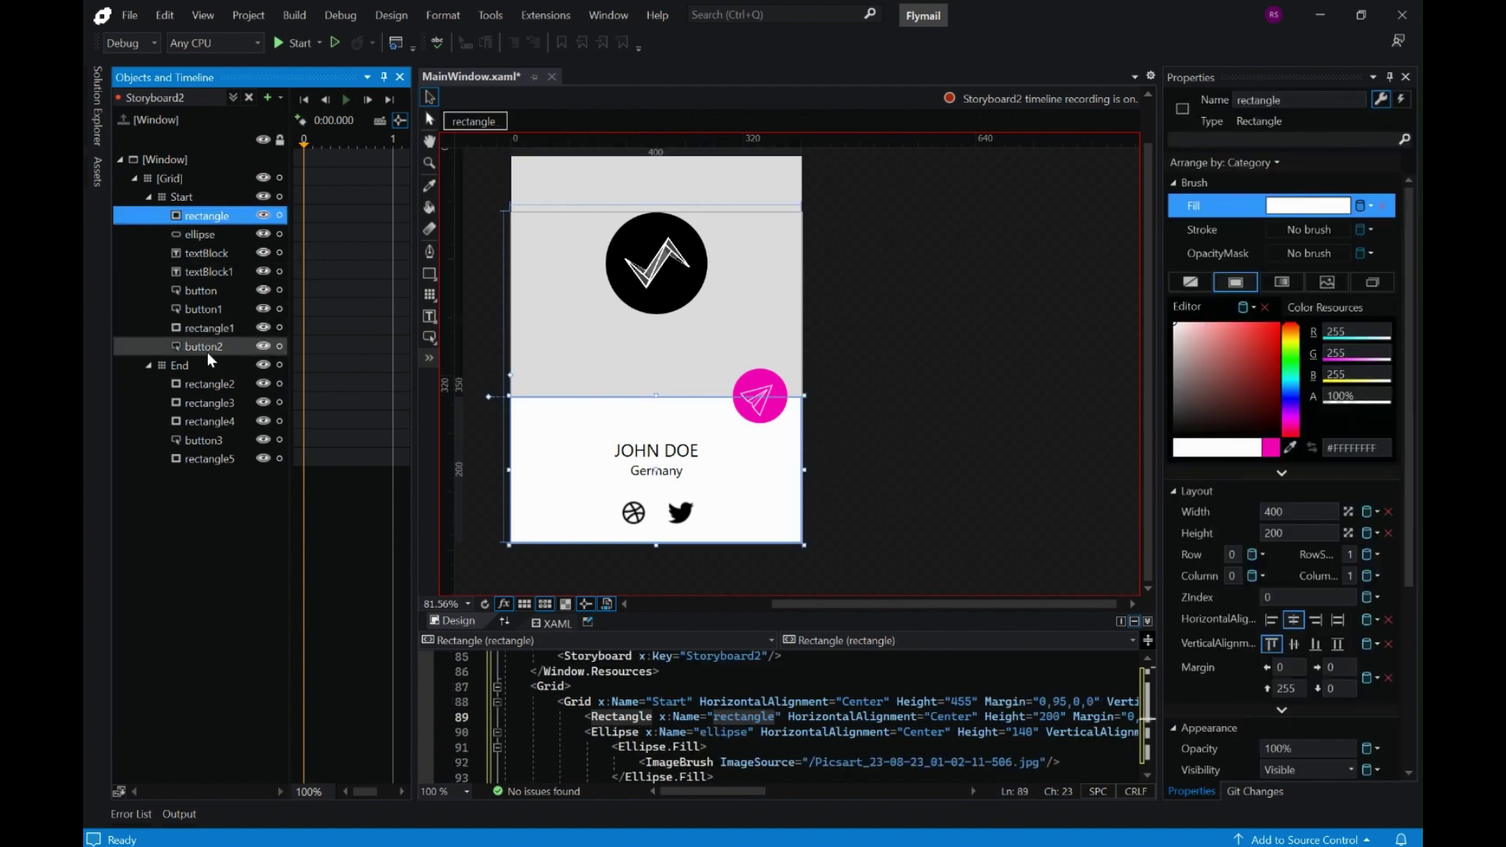
click(204, 233)
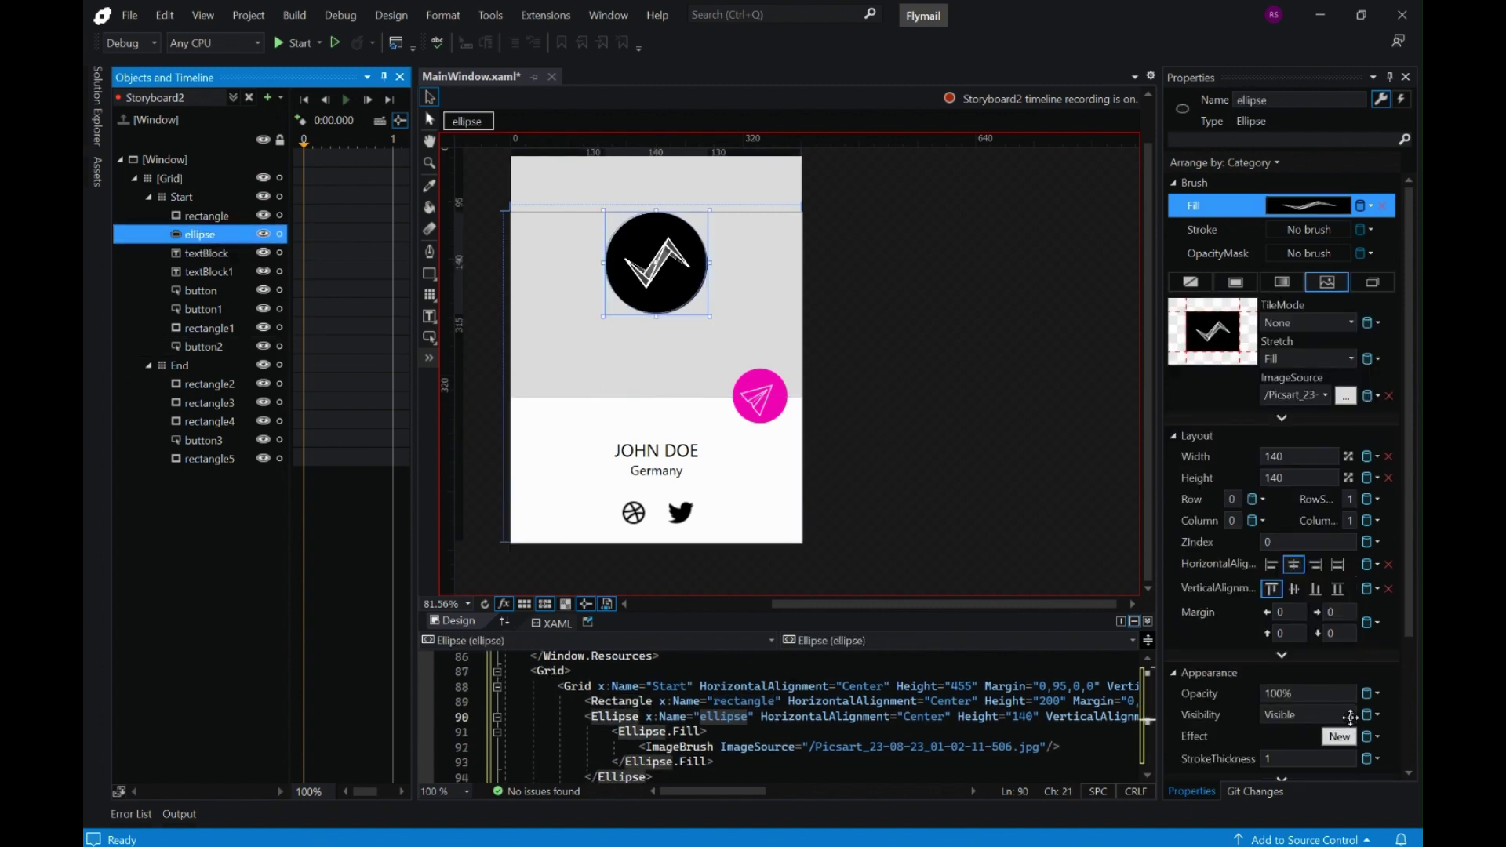
click(1351, 715)
click(1296, 750)
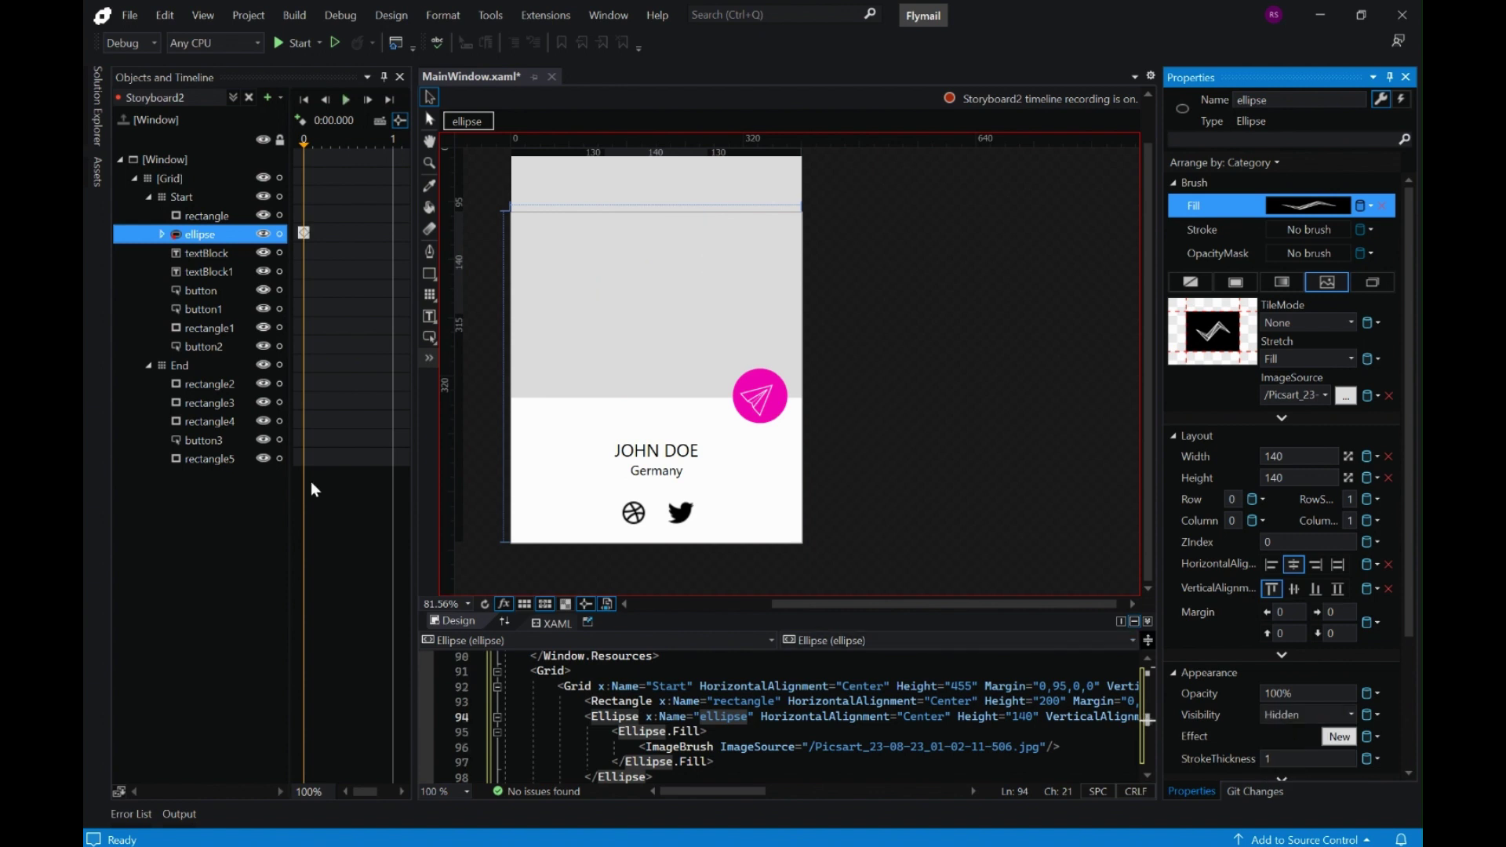
Set the Start grid's two text blocks and the Dribbble and Twitter buttons to Hidden together at 0 s
click(209, 253)
shift+click(206, 295)
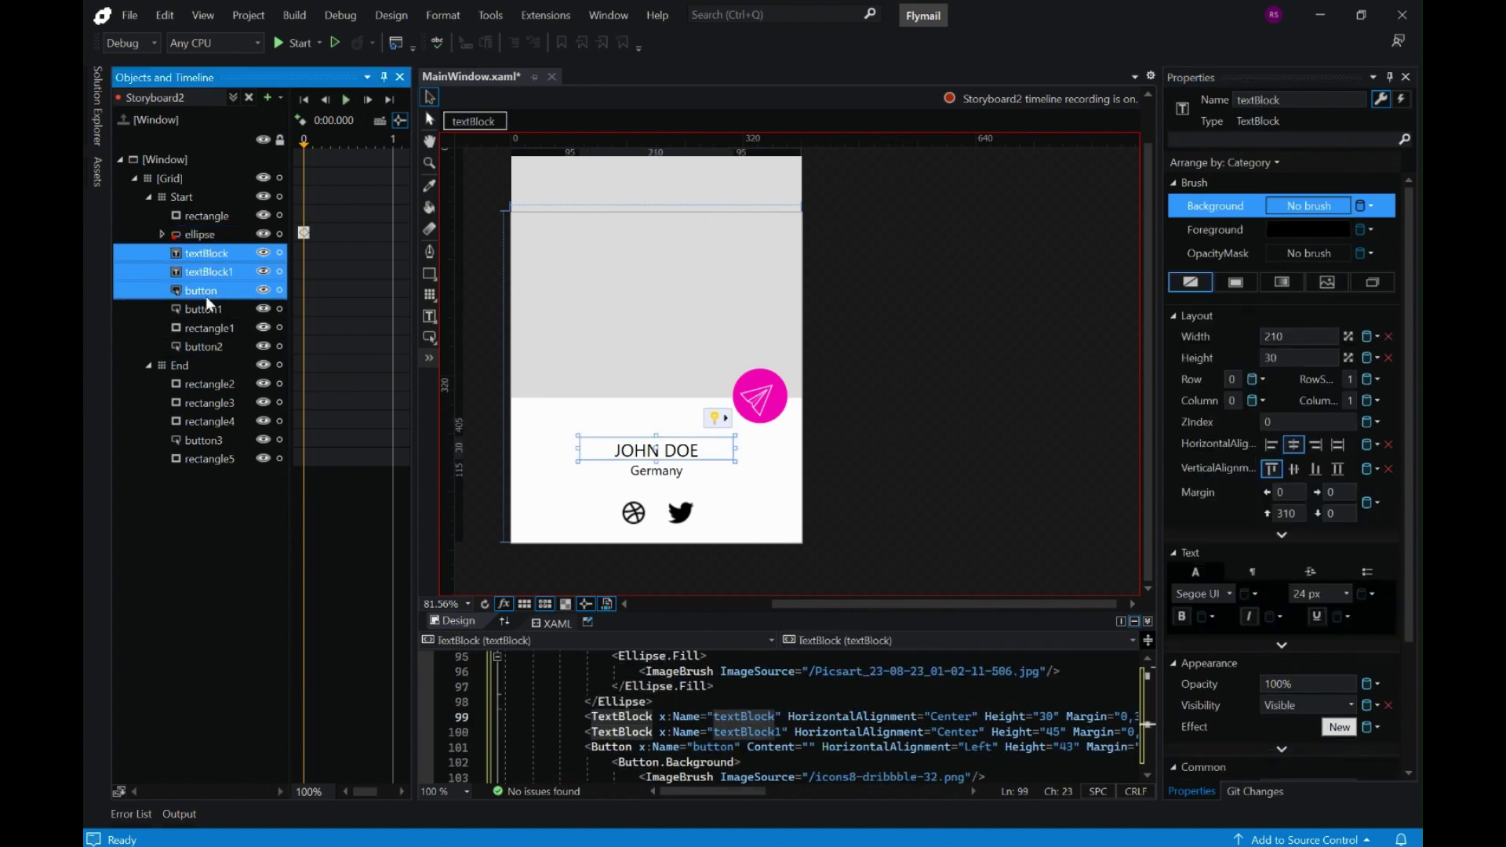
shift+click(205, 307)
click(1352, 706)
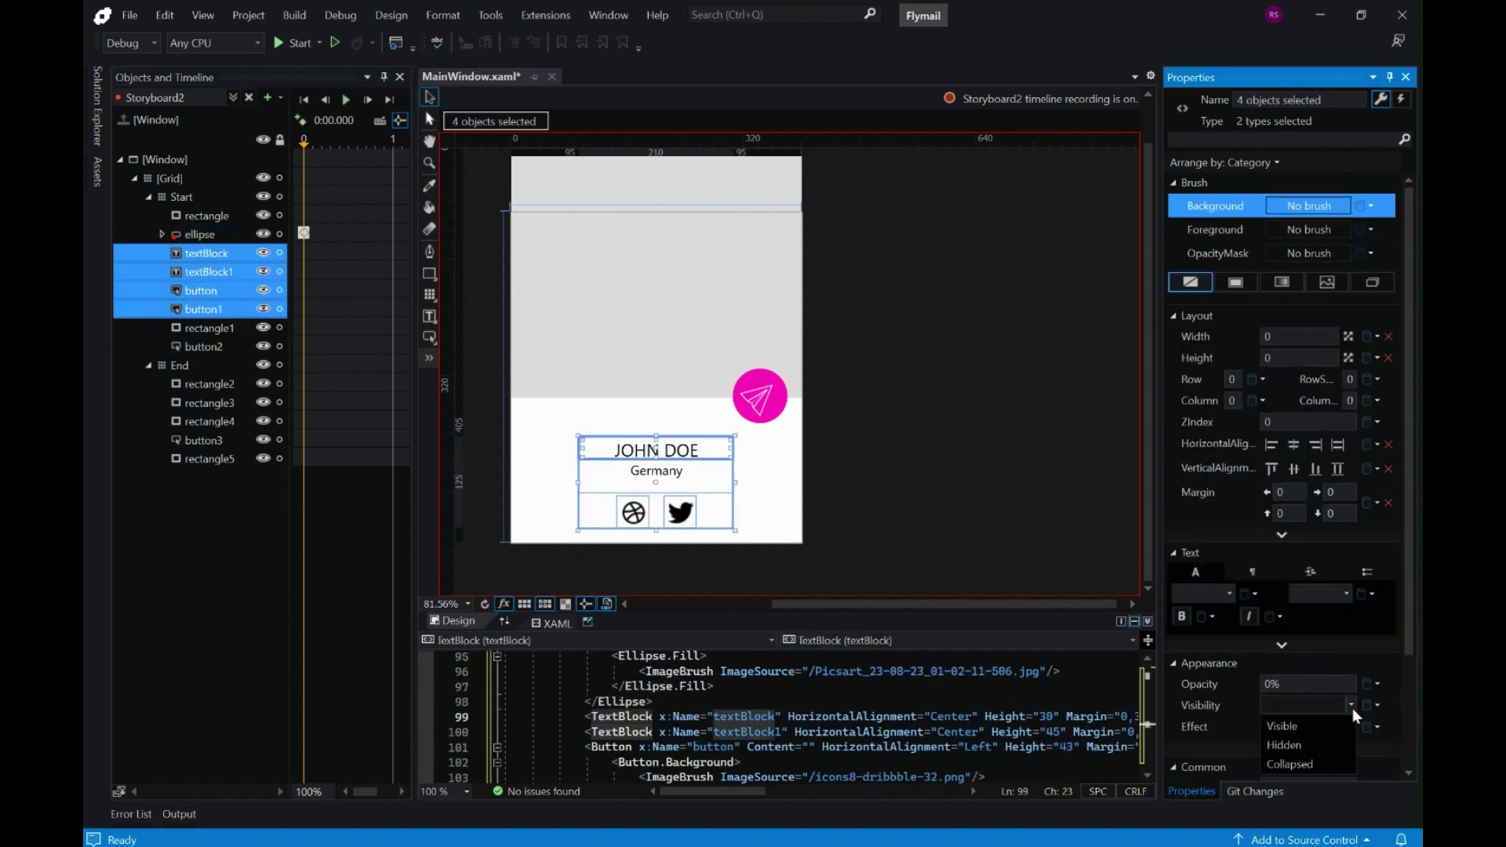
click(1295, 742)
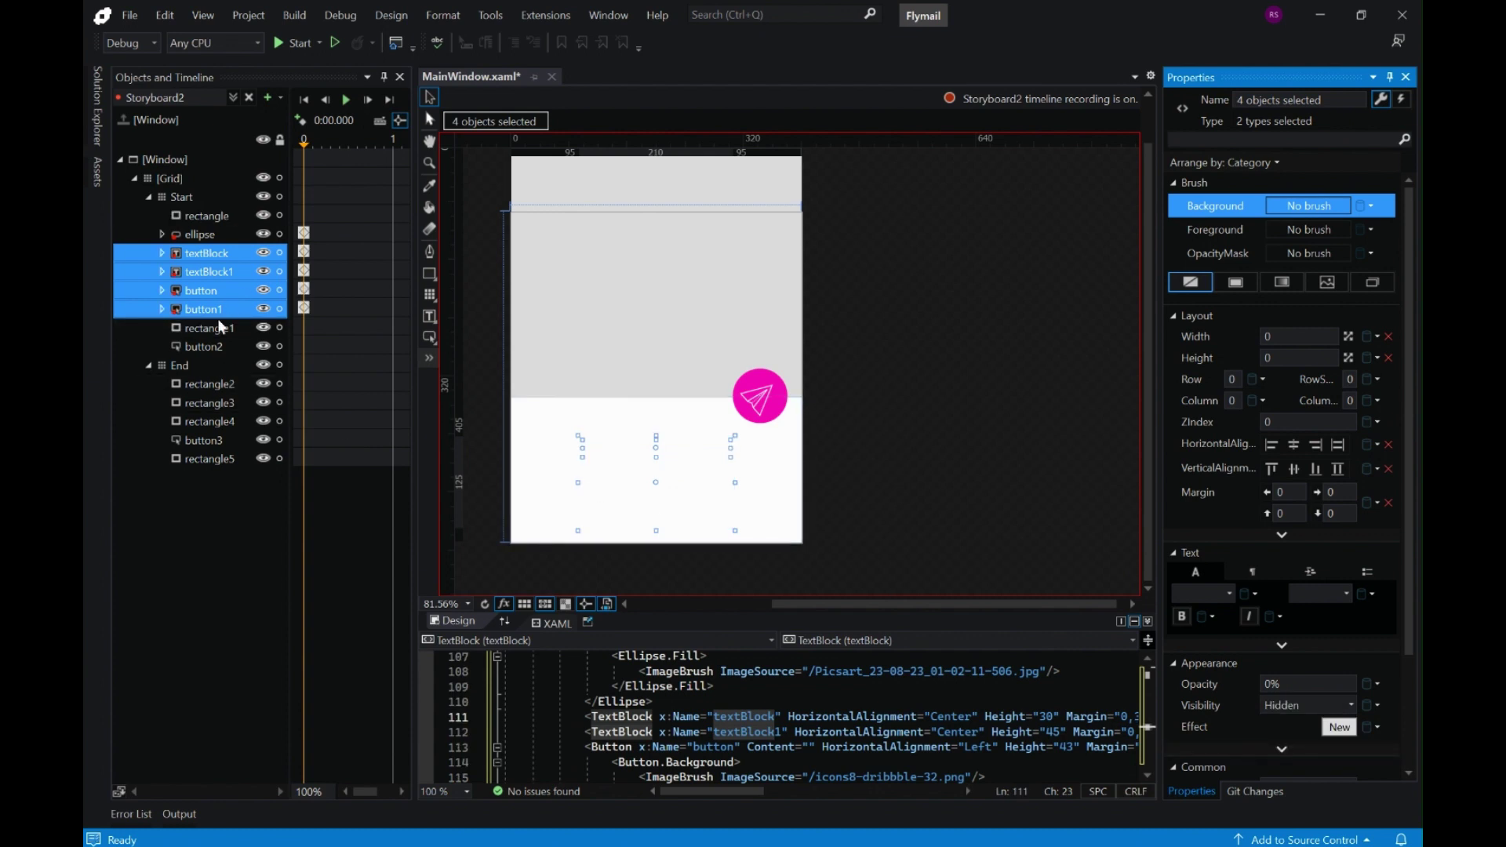
Set the visibility of the Start grid's paper-plane button to Hidden at 0 s
click(213, 352)
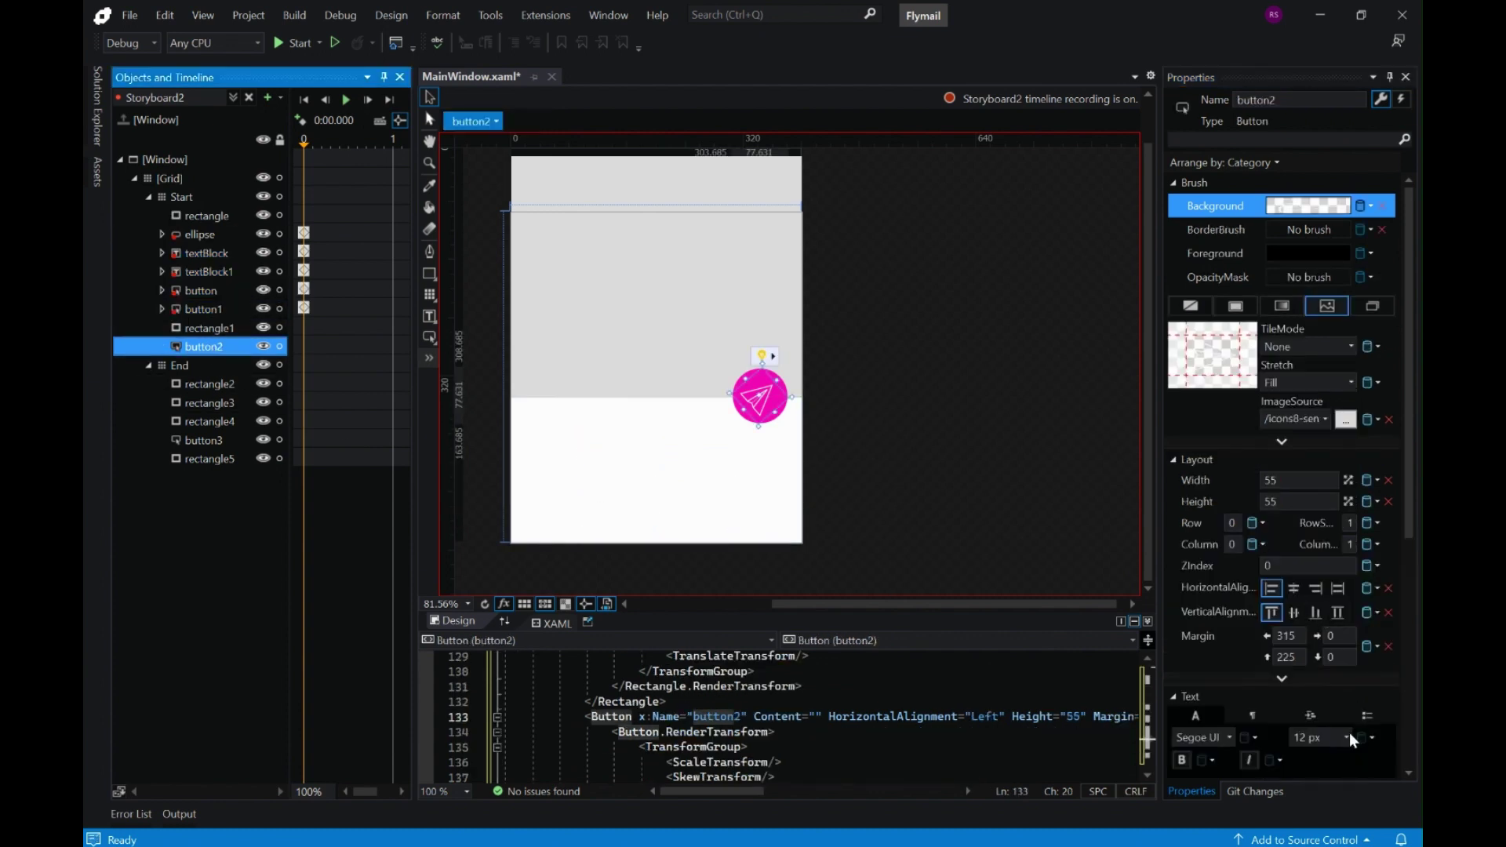
scroll(1349, 732, down, 3)
click(1349, 721)
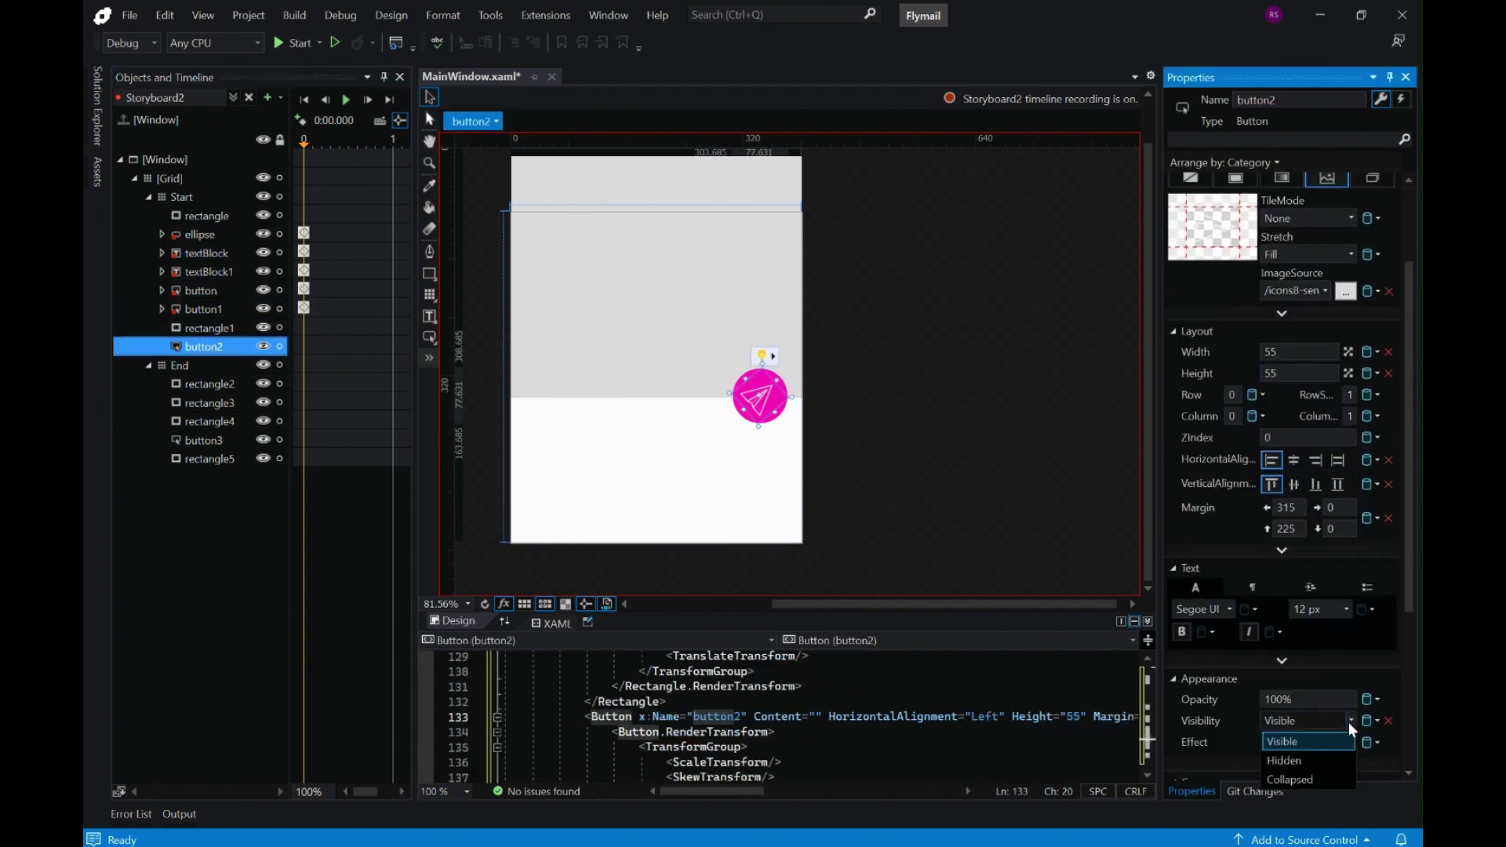
click(1295, 756)
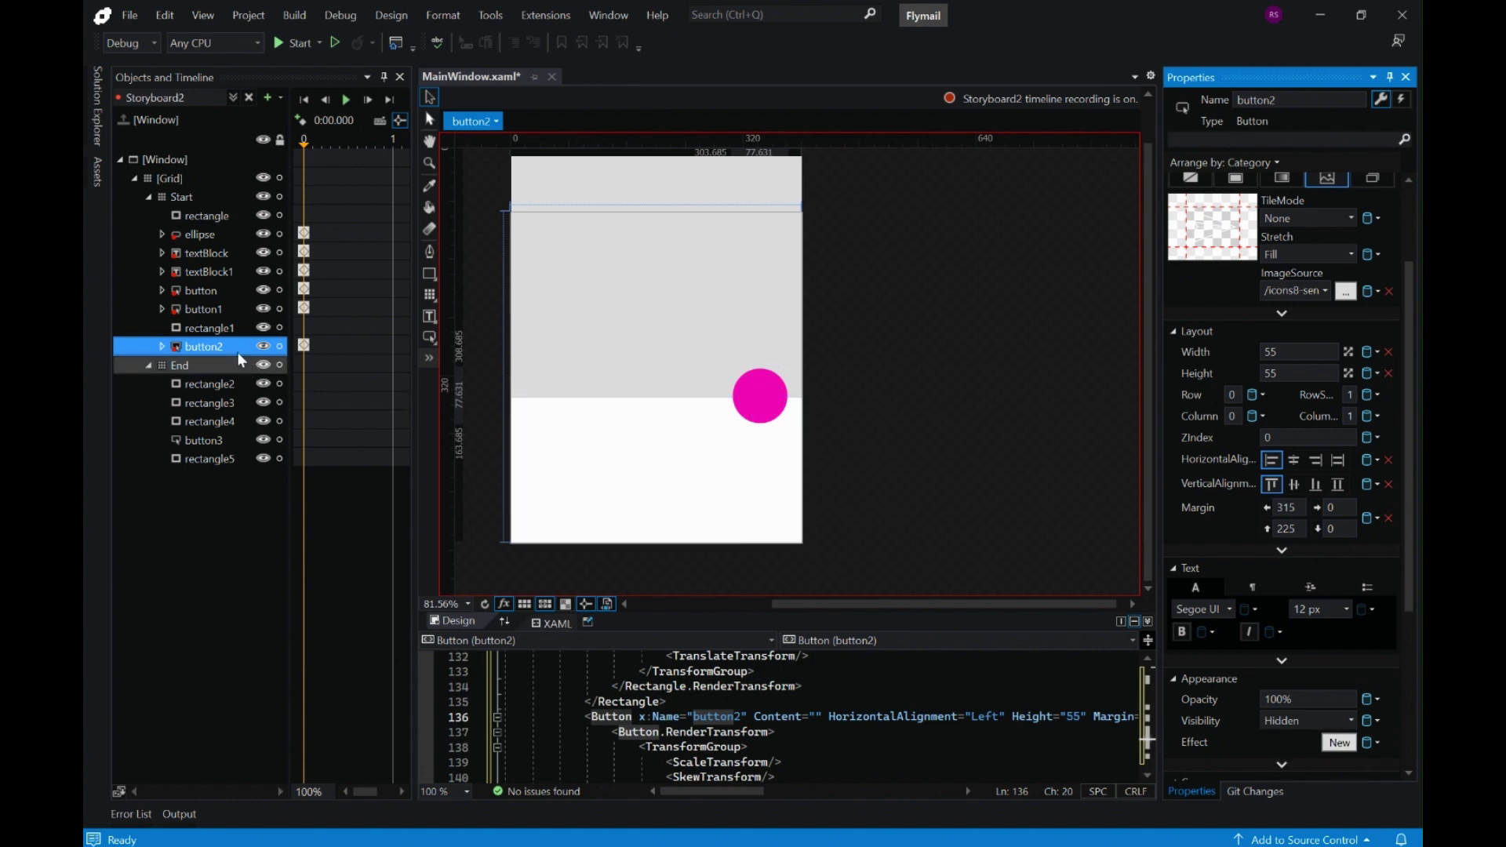
Square off the pink circle's corners and stretch it to the card's top and side edges, 400 wide
click(214, 332)
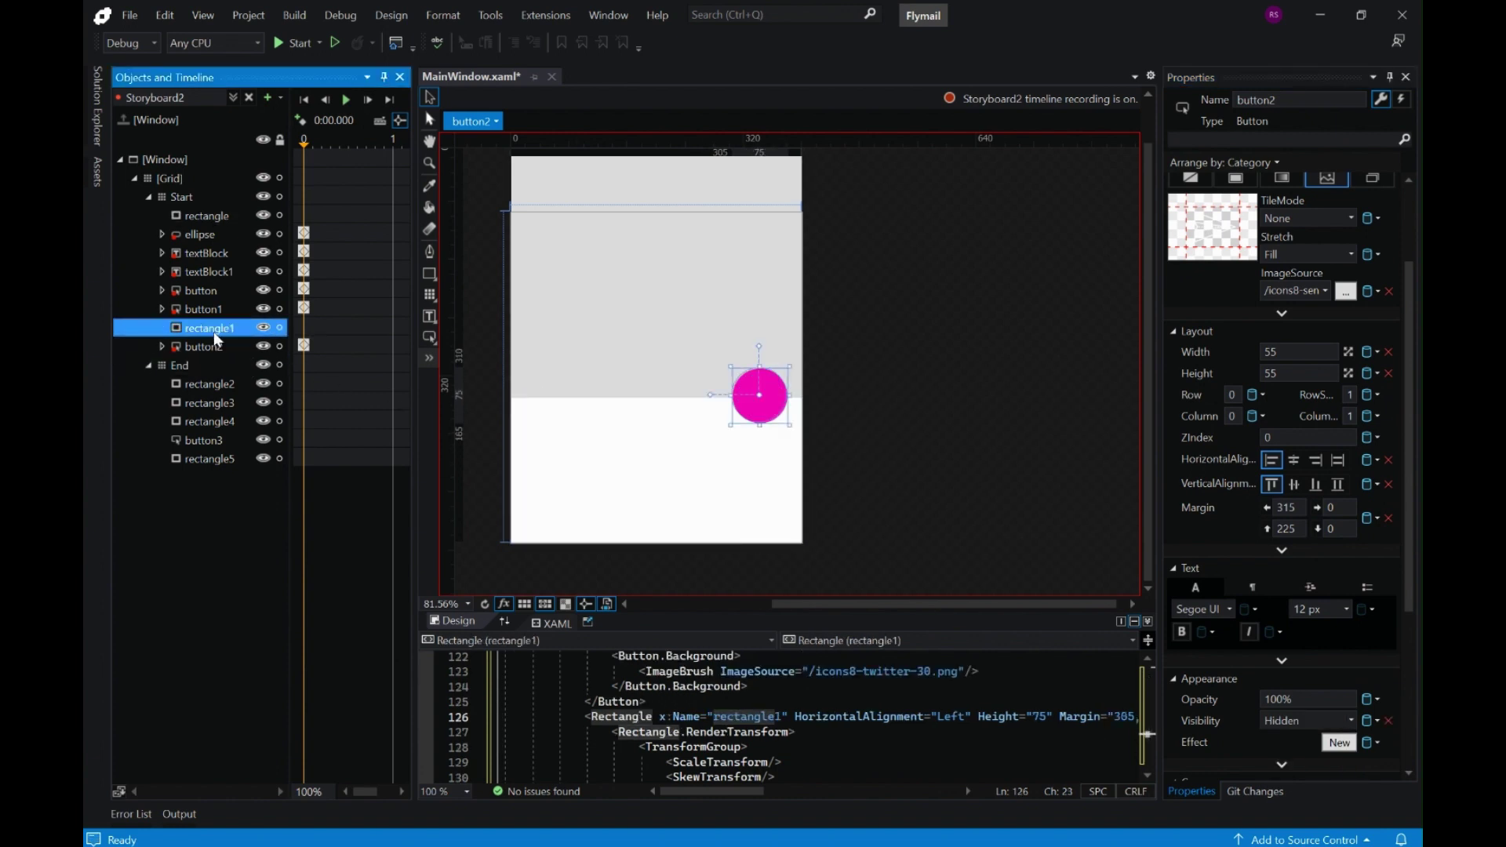
drag(760, 347, 733, 347)
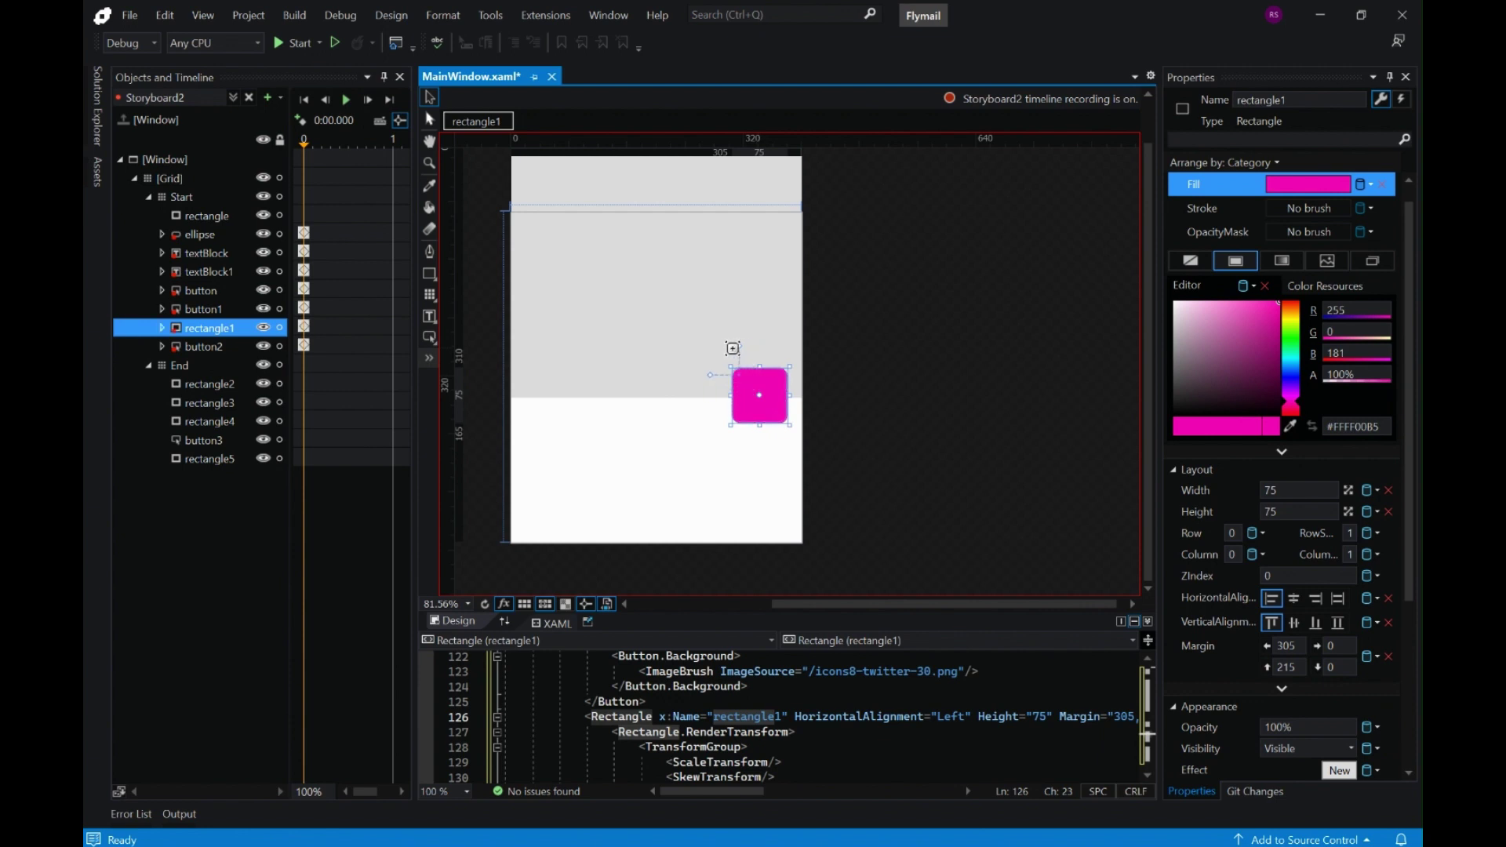
scroll(787, 403, up, 1)
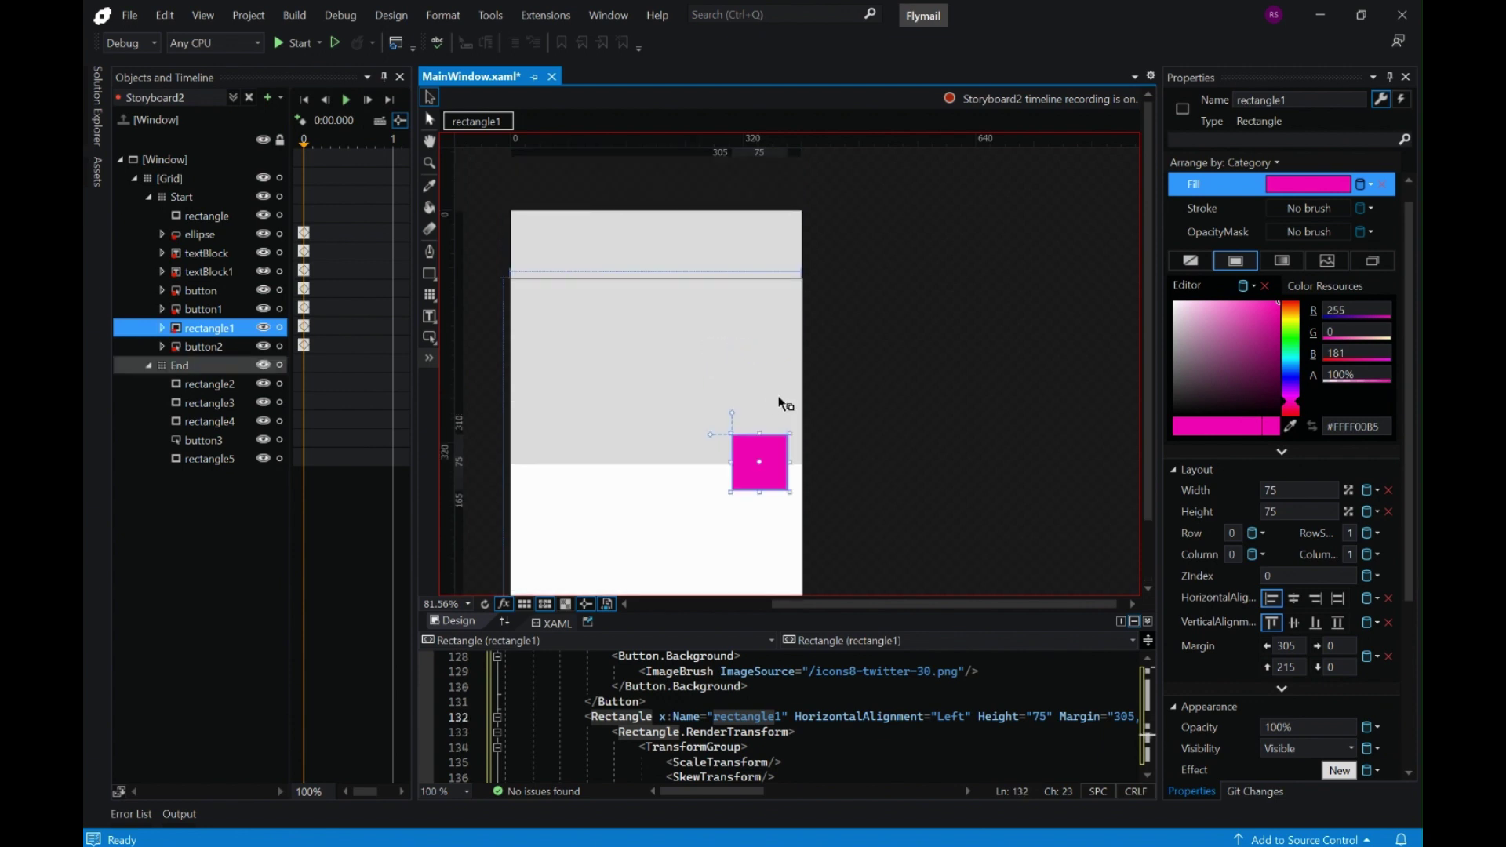
drag(727, 431, 512, 251)
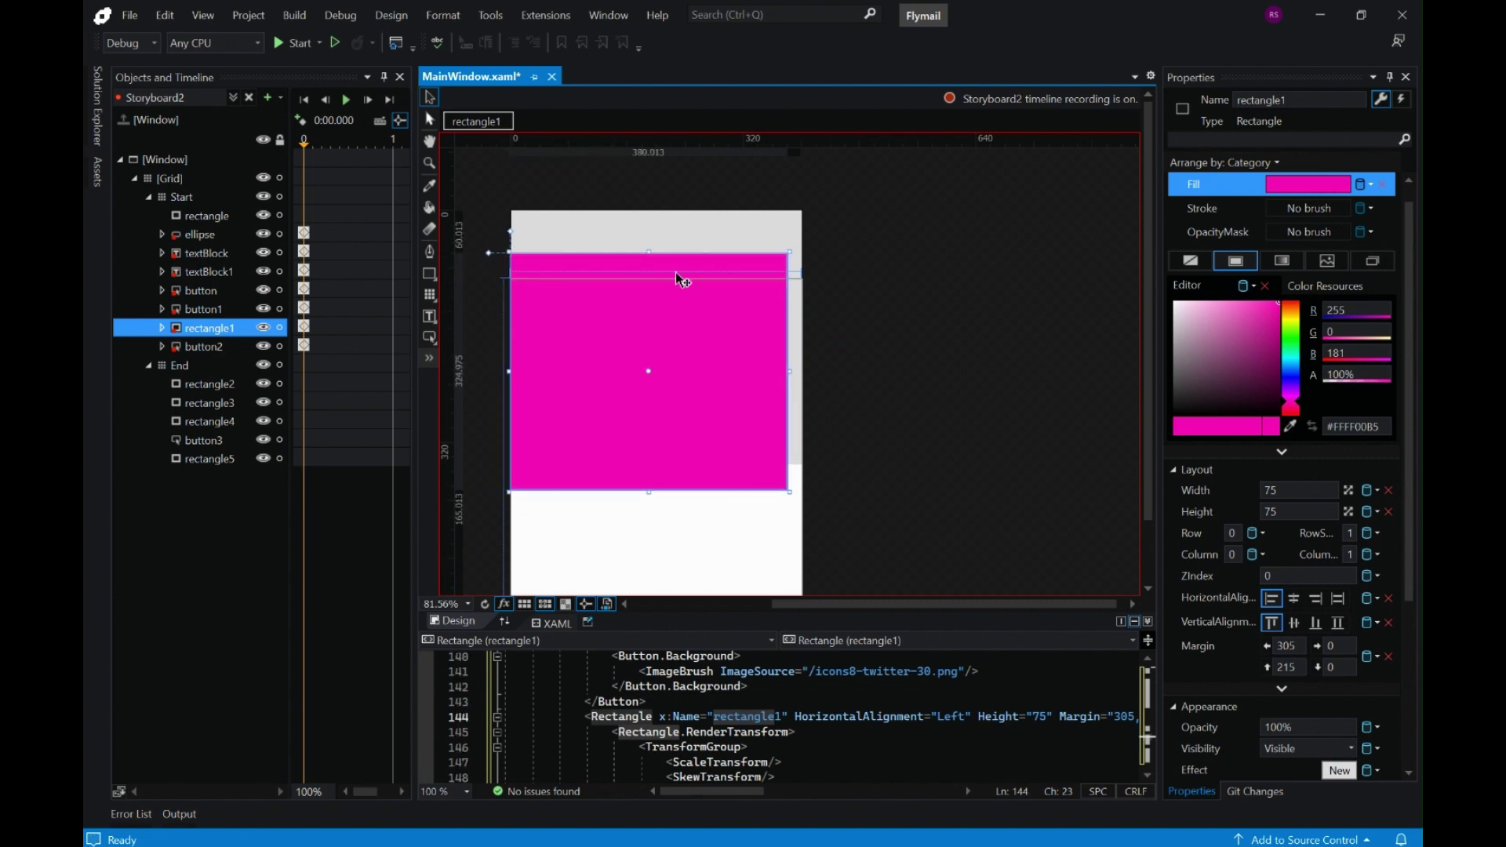
drag(650, 252, 651, 209)
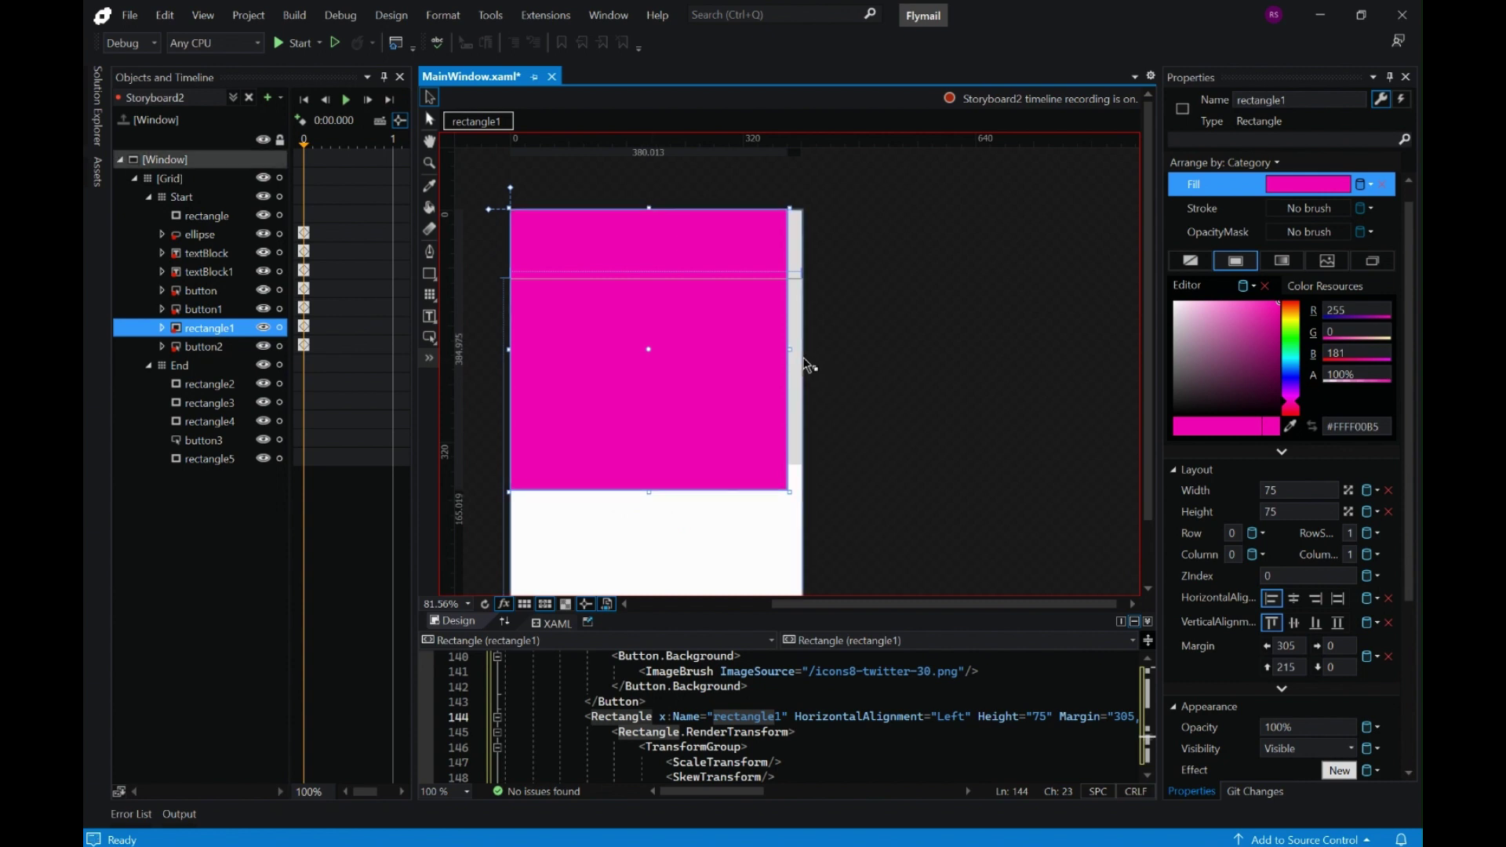
drag(792, 352, 805, 348)
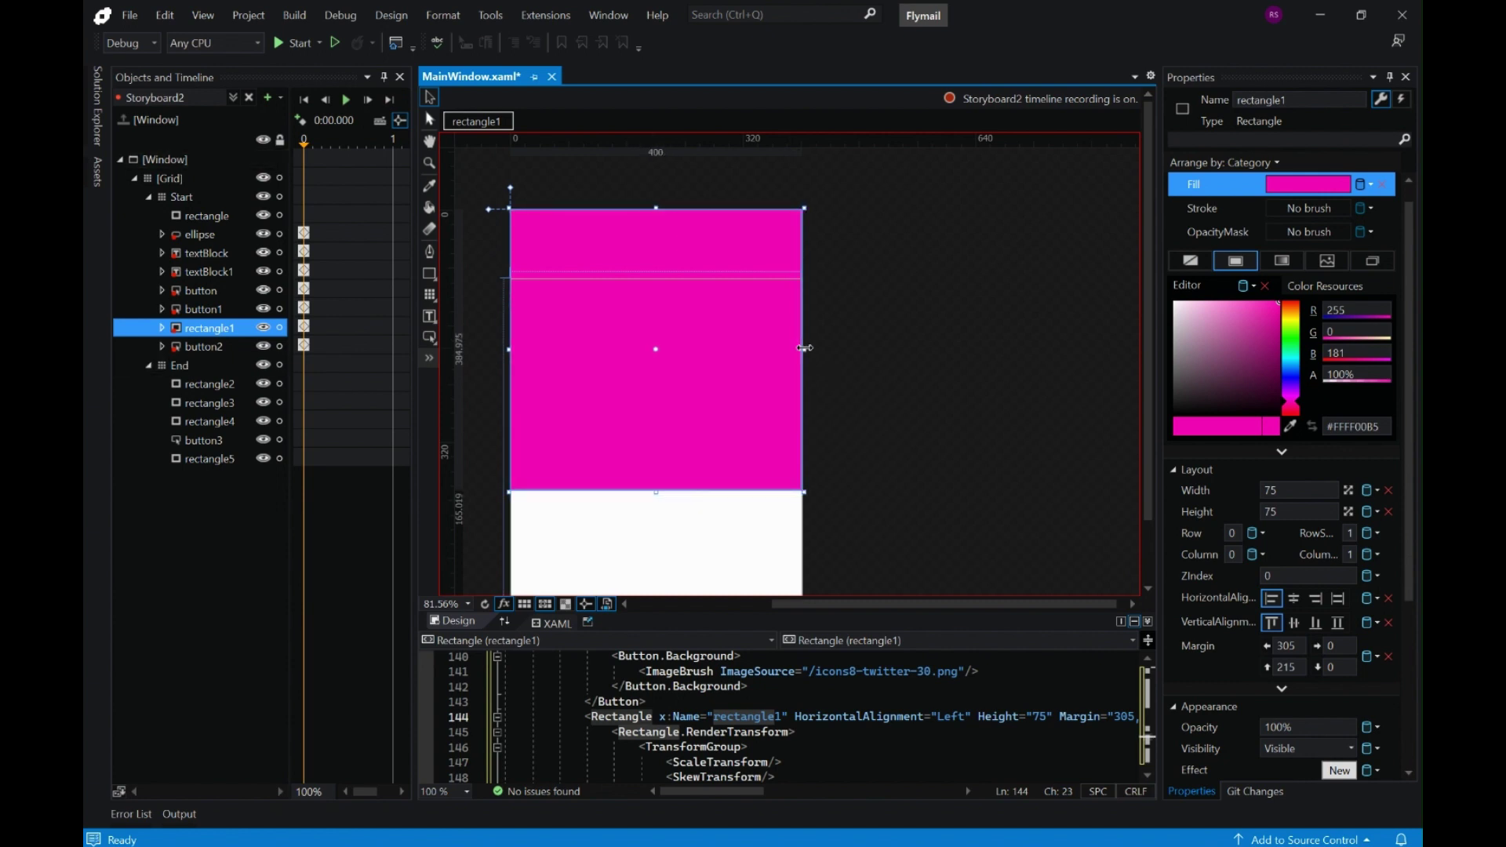
Raise the pink rectangle's bottom edge so that its height is about 250
drag(656, 492, 658, 407)
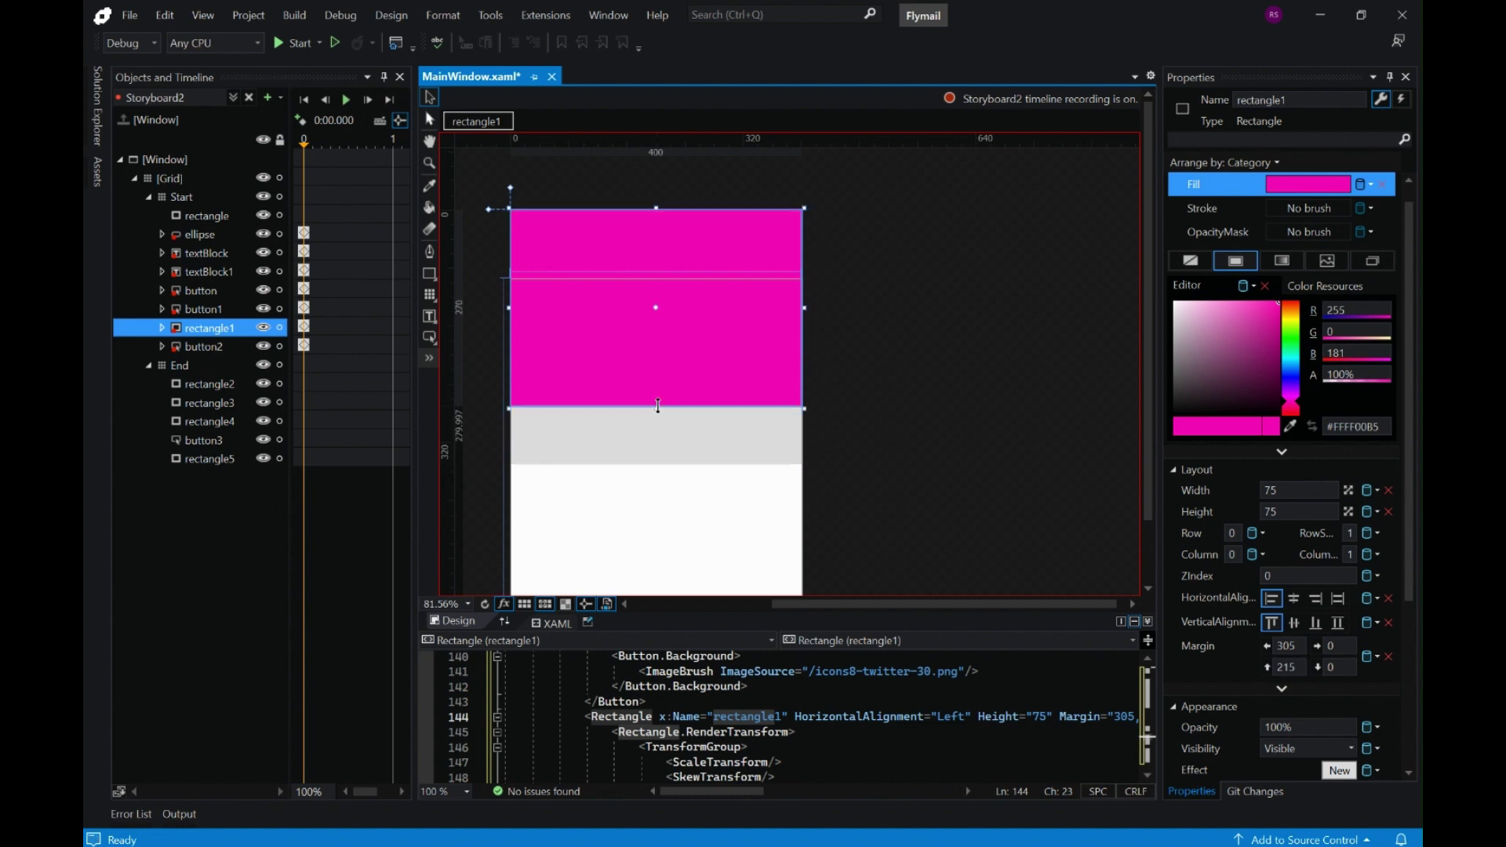
scroll(882, 414, down, 1)
scroll(882, 404, up, 1)
drag(658, 397, 658, 385)
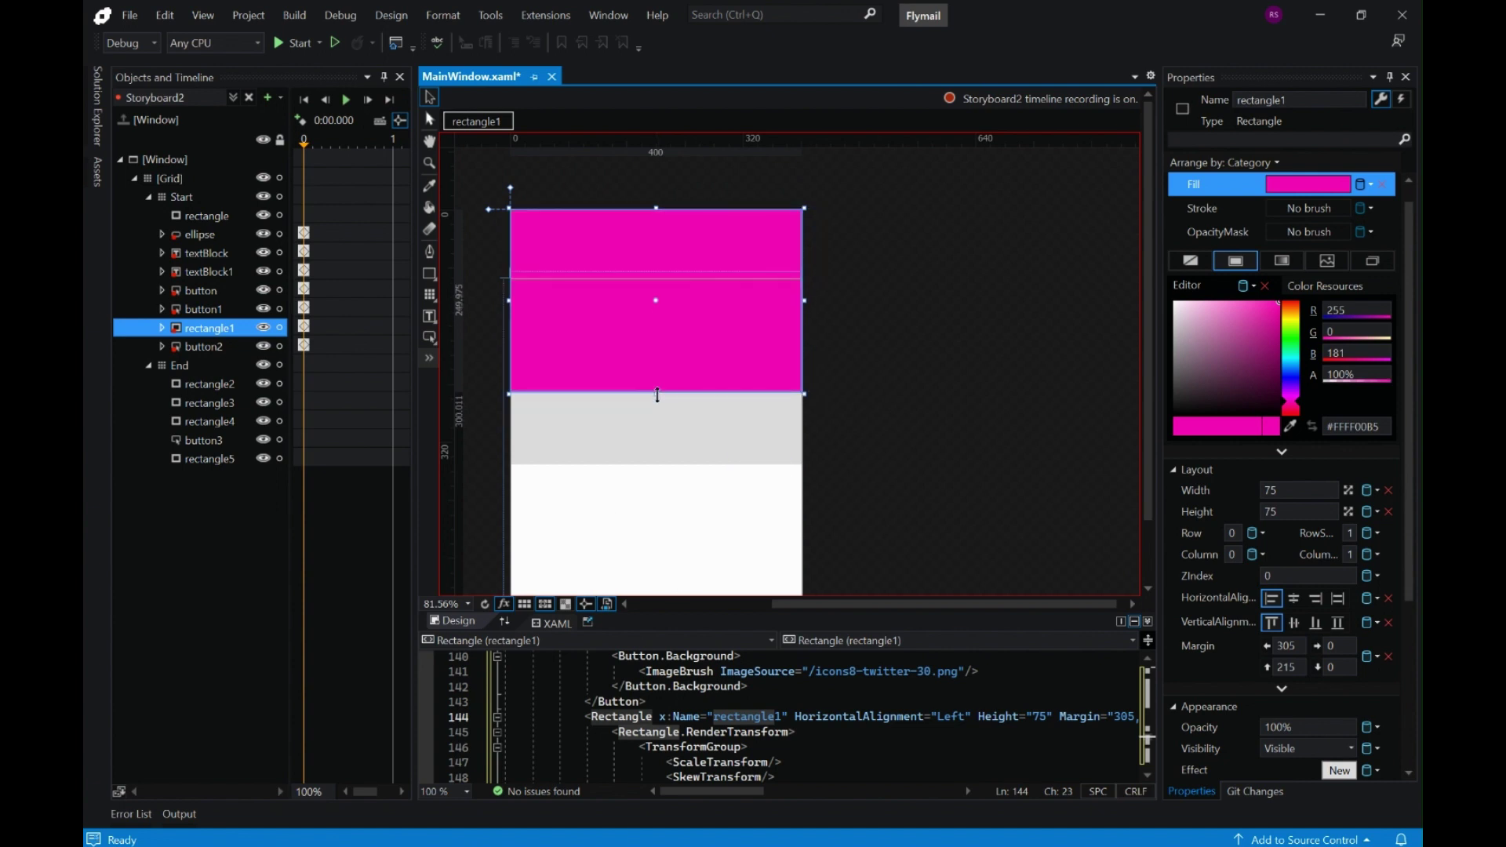
scroll(855, 424, down, 1)
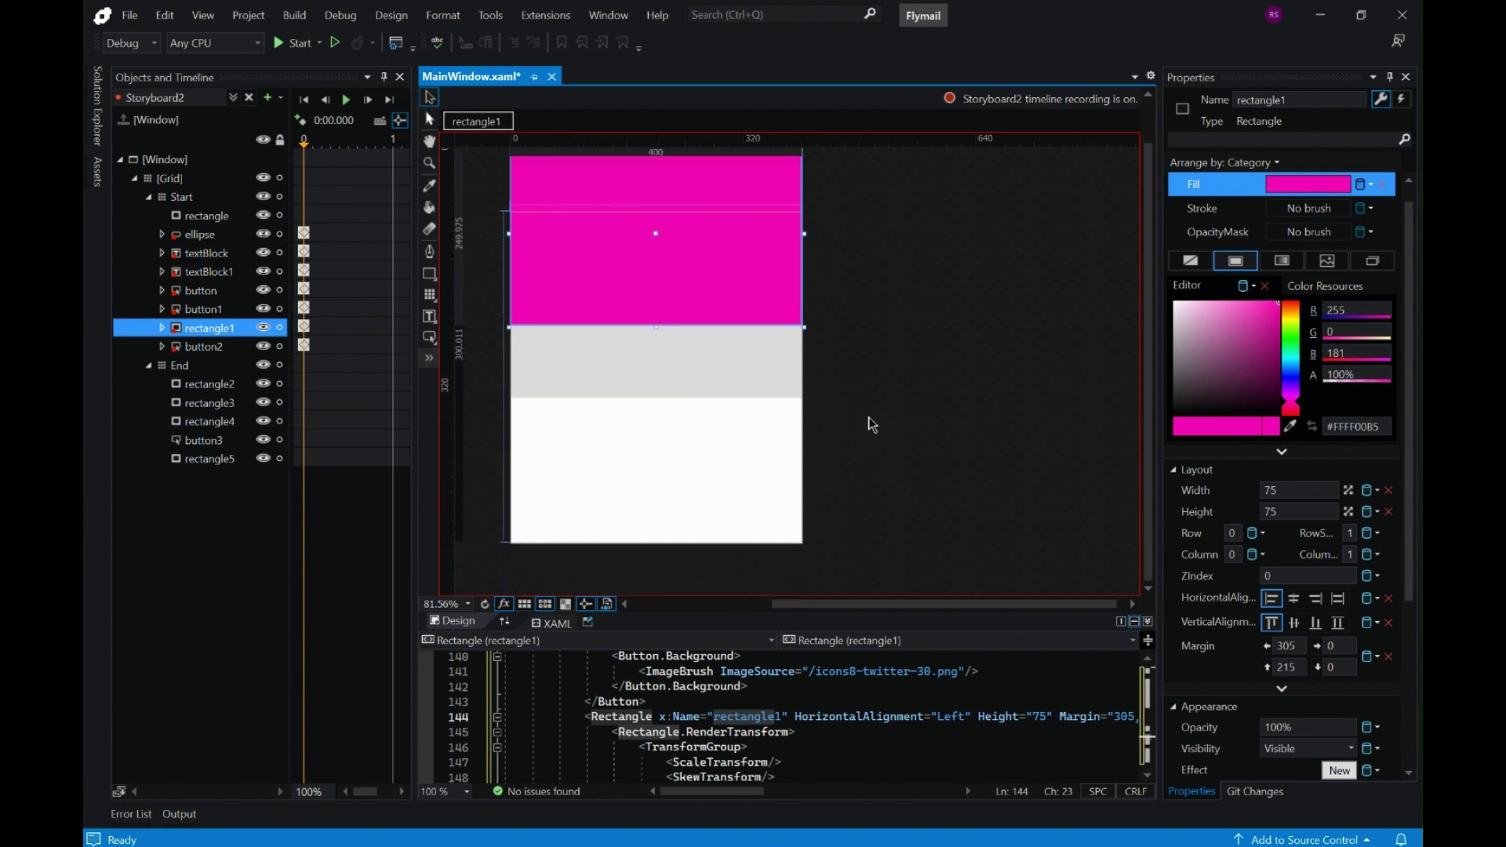
scroll(770, 437, up, 1)
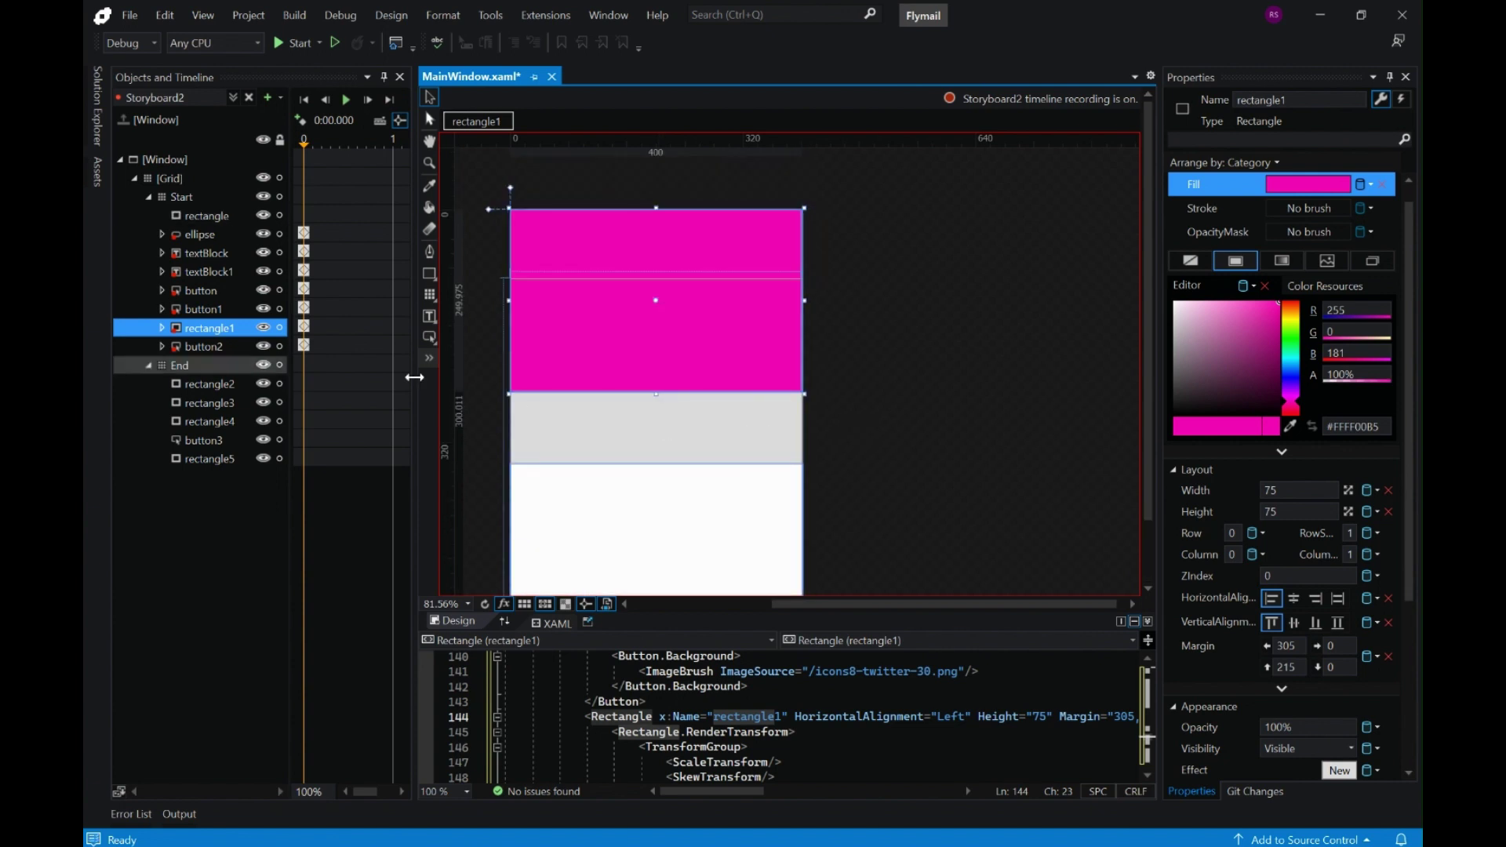
Set the visibility of the Start grid's white rectangle to Hidden at 0 s
click(207, 347)
click(207, 217)
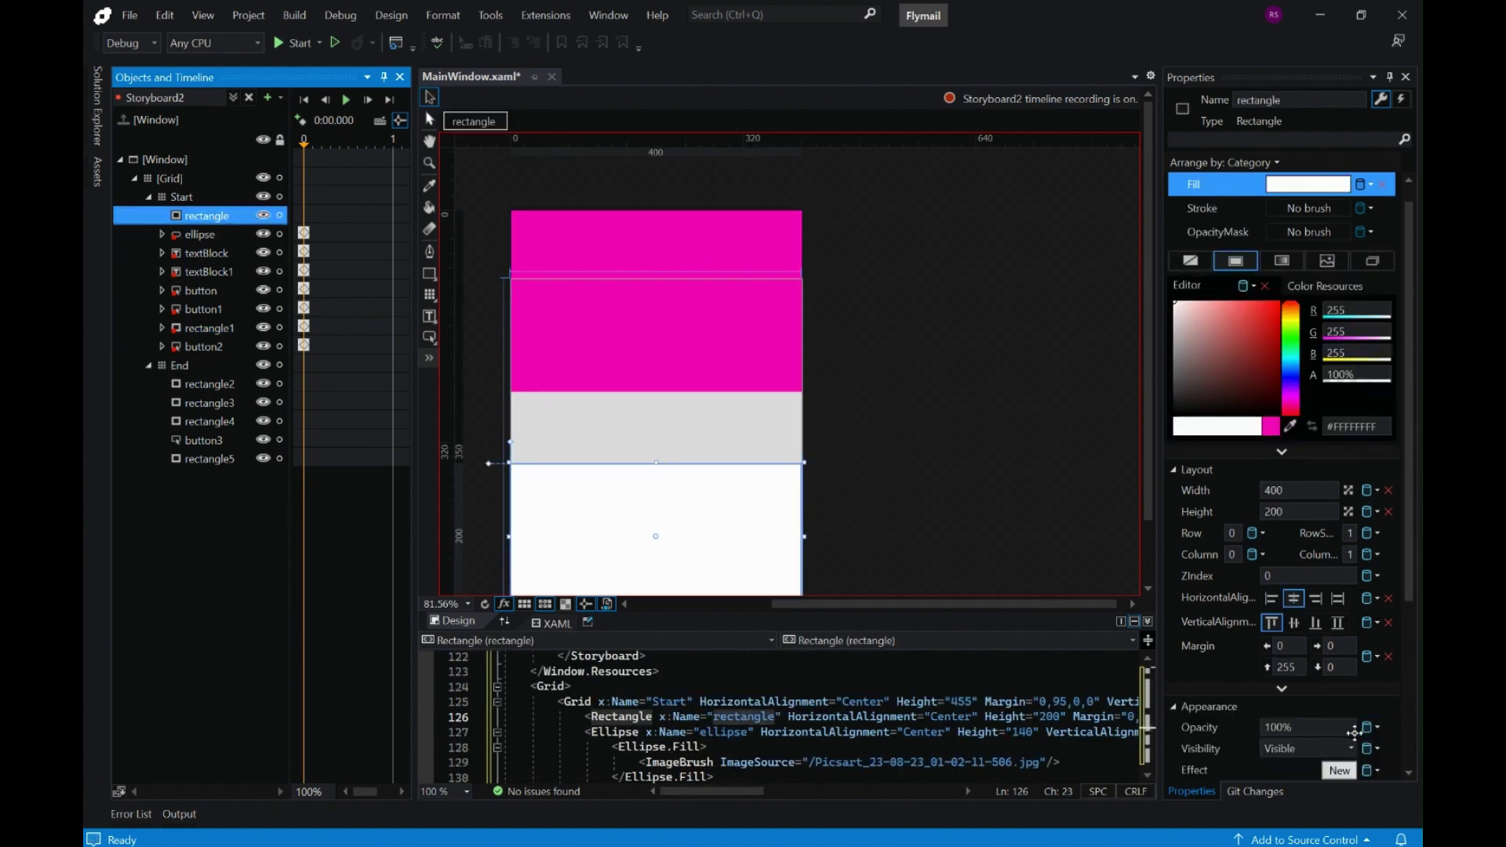
drag(1411, 598, 1410, 613)
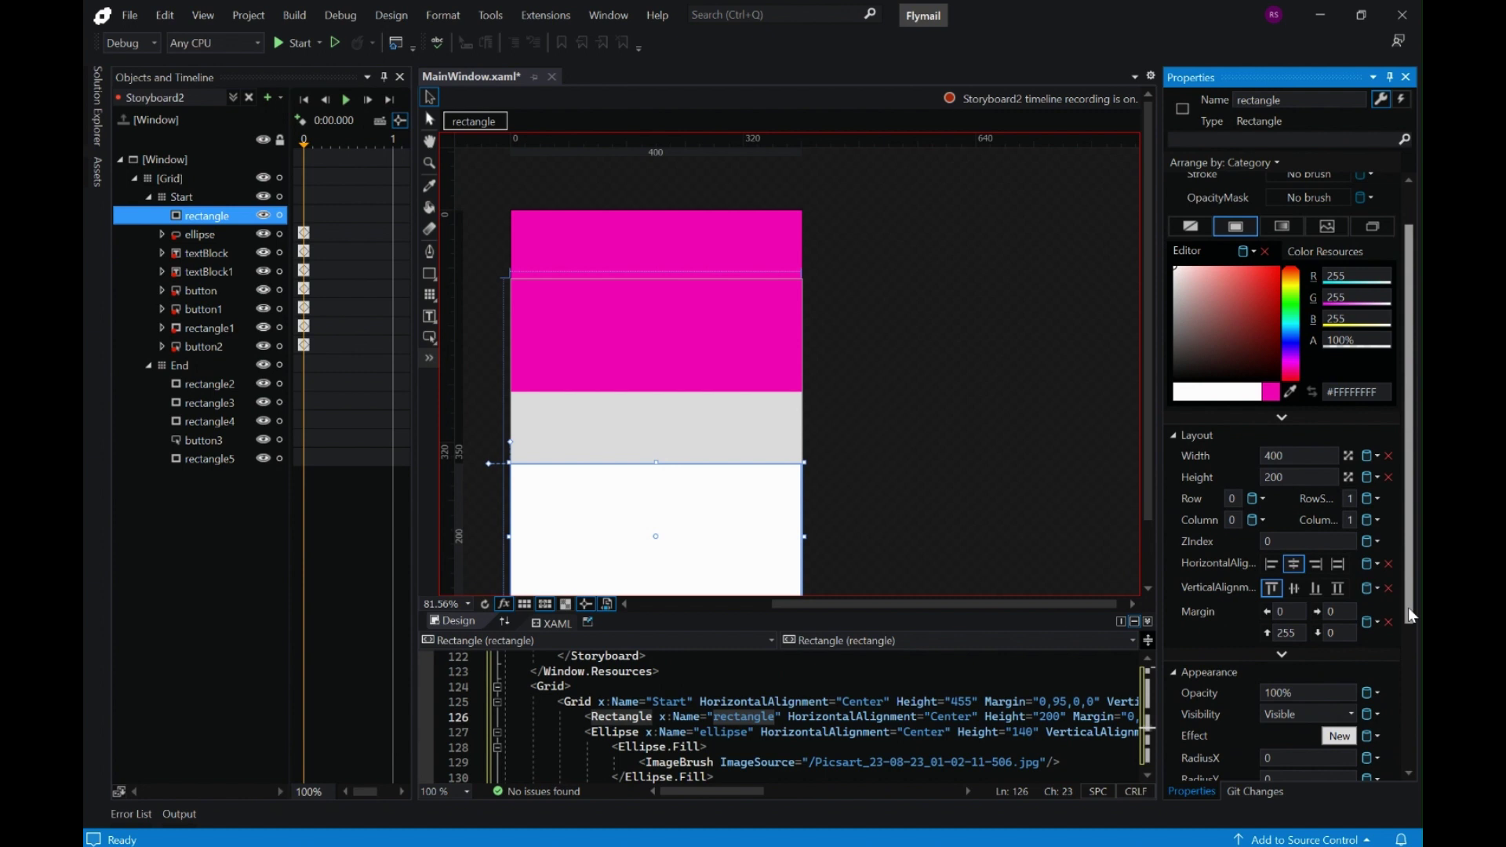
click(1349, 711)
click(1291, 744)
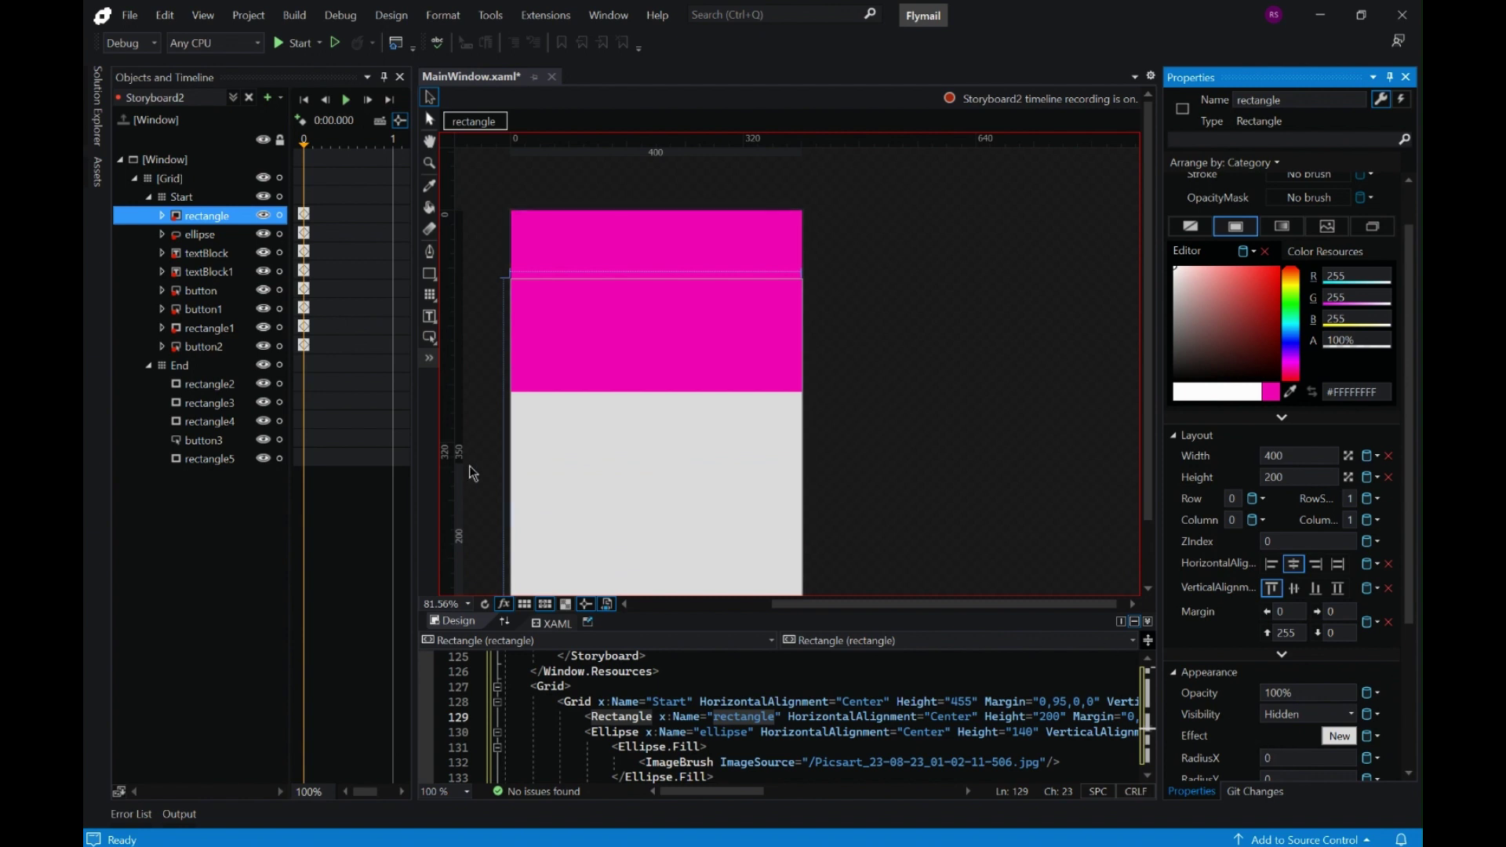
Set the visibility of the End grid's thin pink strip to Visible at 0 s
click(204, 388)
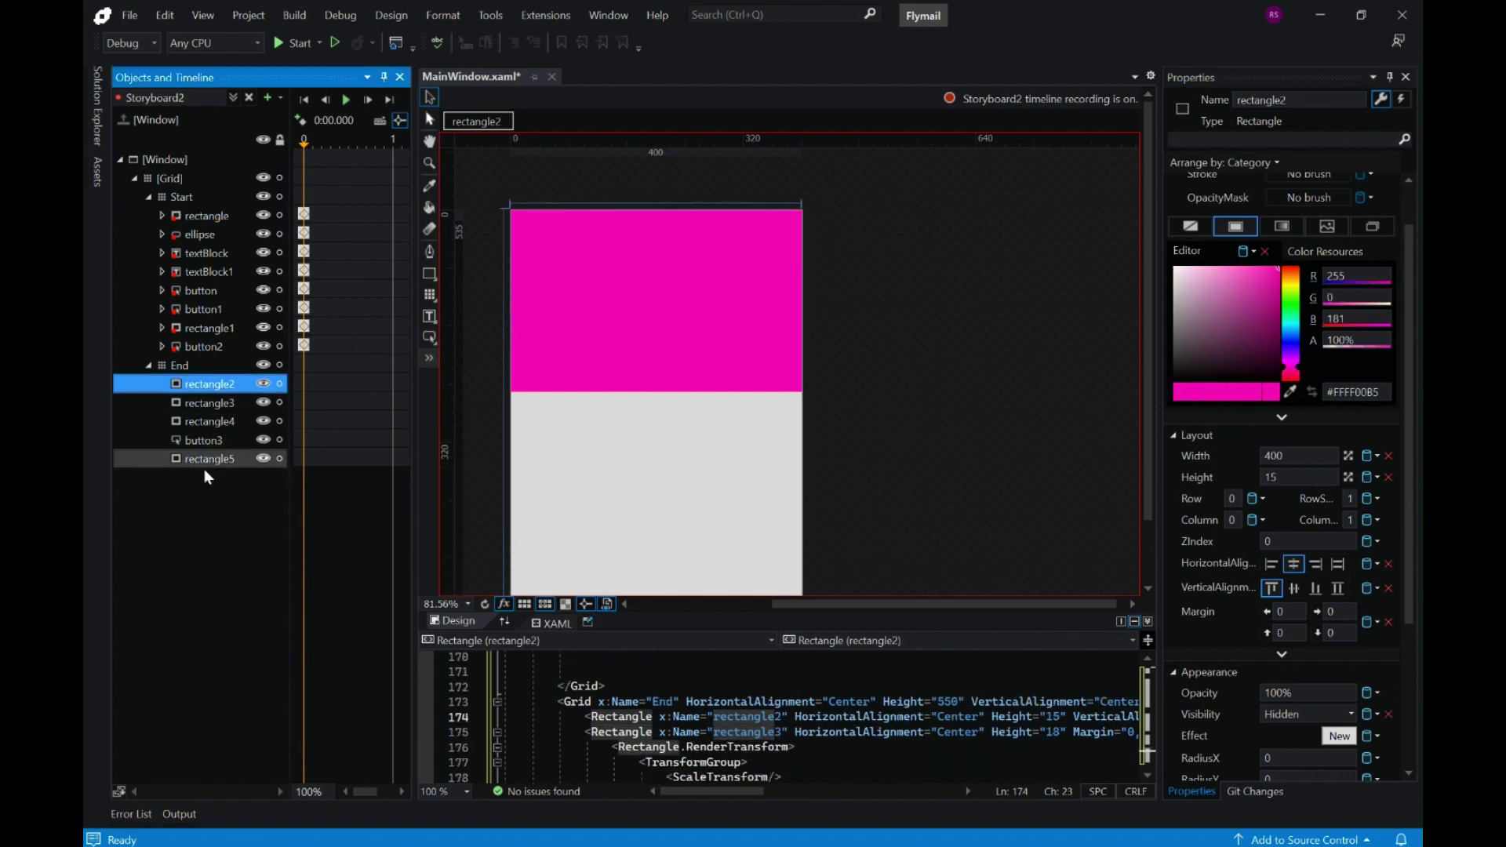
click(1353, 715)
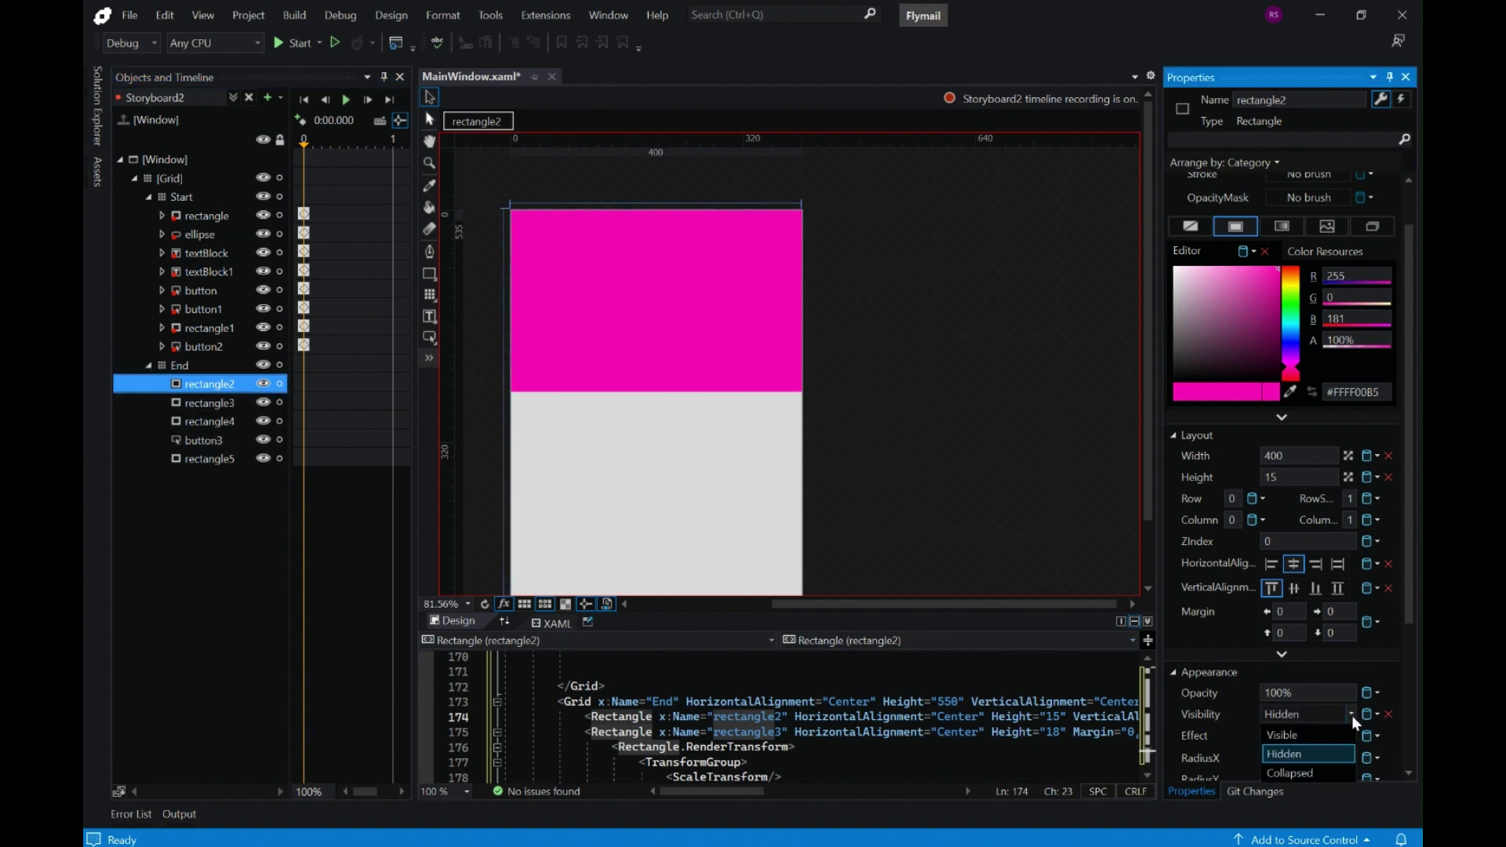
click(1290, 732)
Make the End grid's white strip Visible at 0 s and raise its top edge to the pink area, about 300 high
click(208, 402)
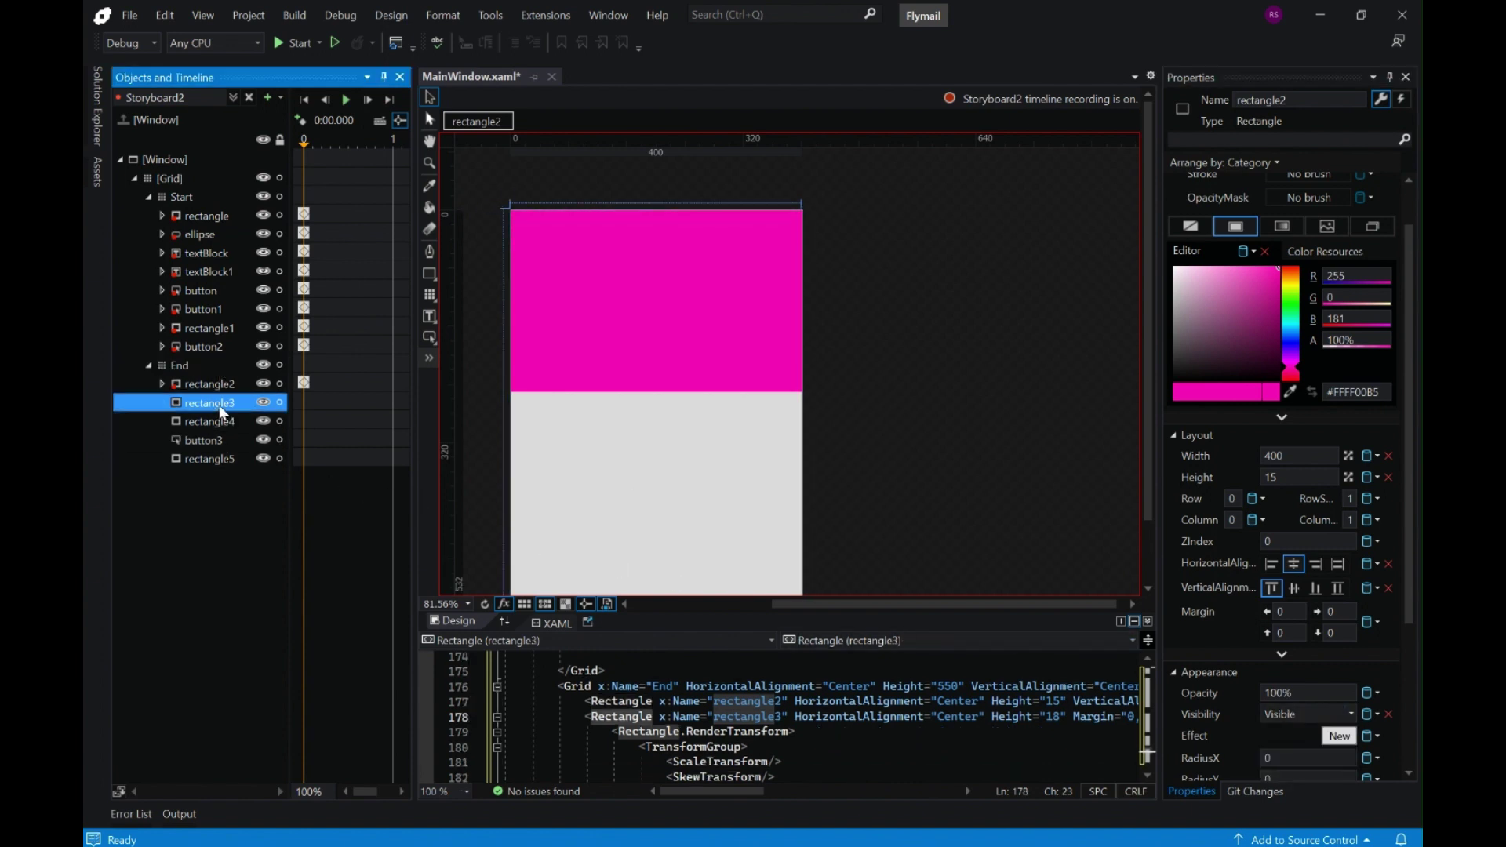
click(1338, 717)
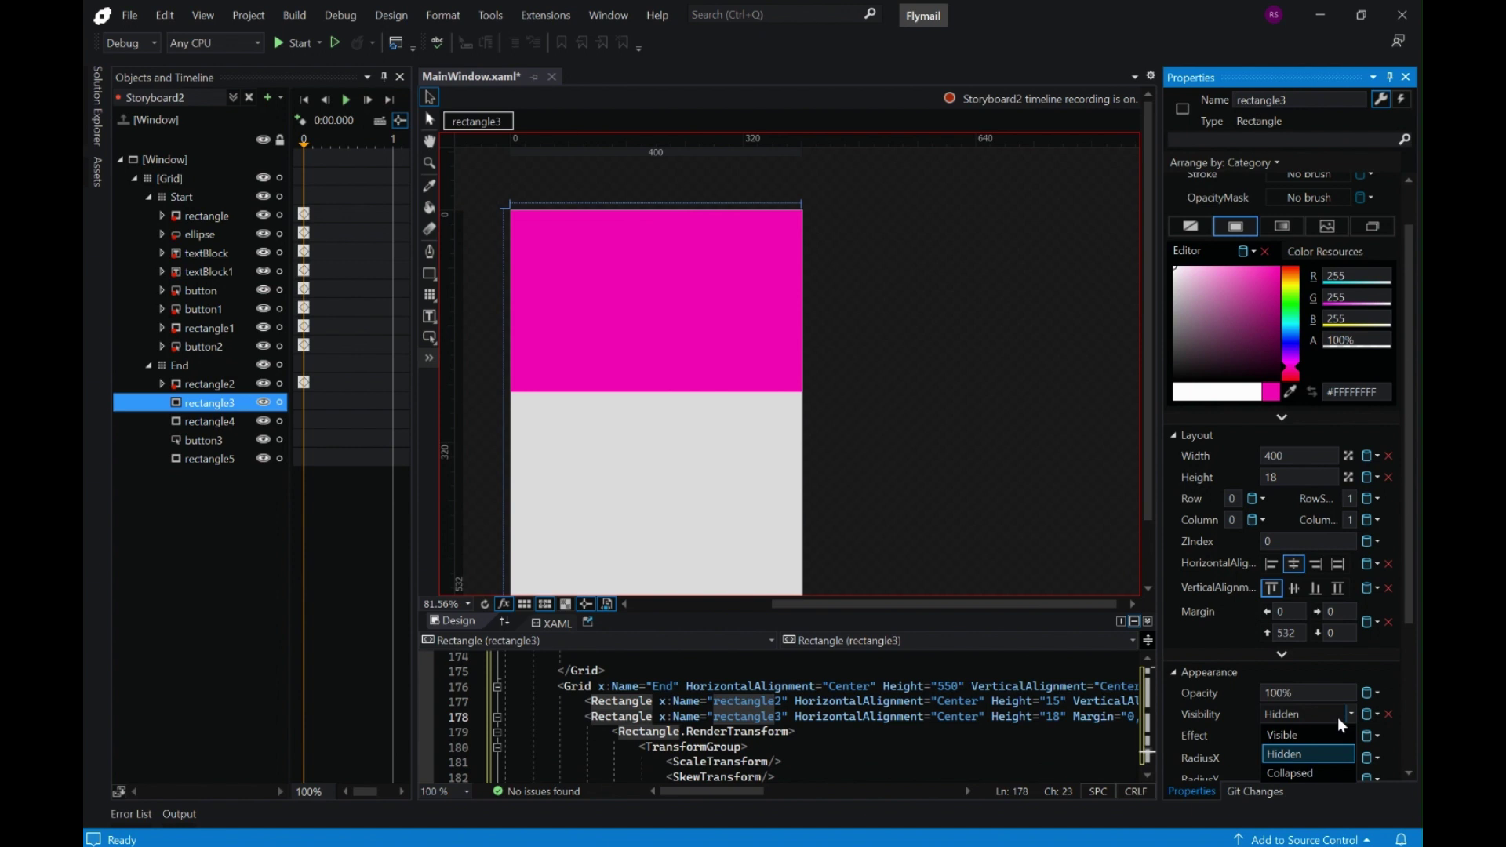
click(1296, 734)
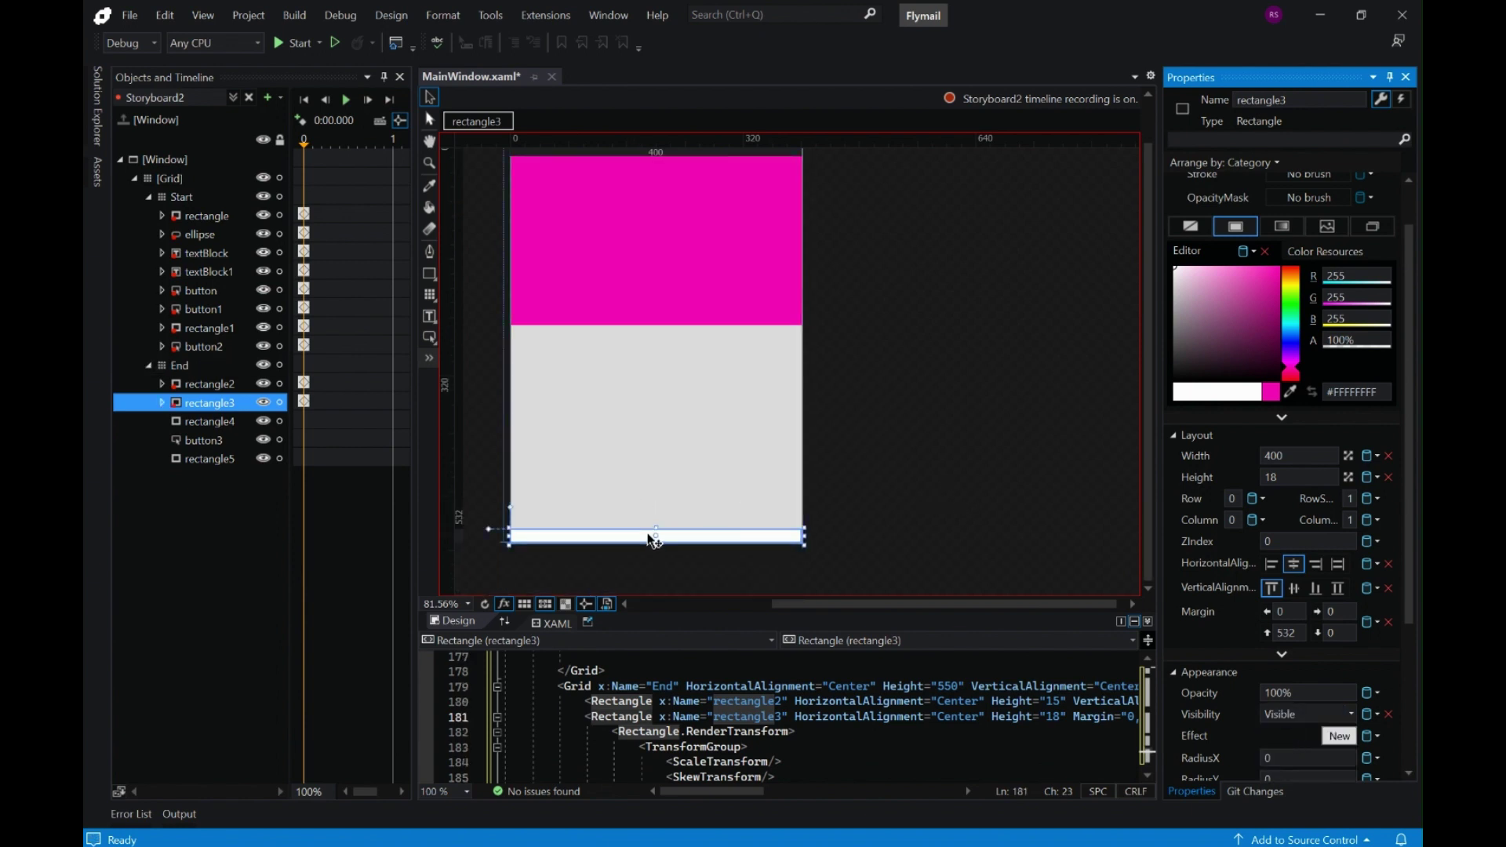
drag(658, 528, 661, 322)
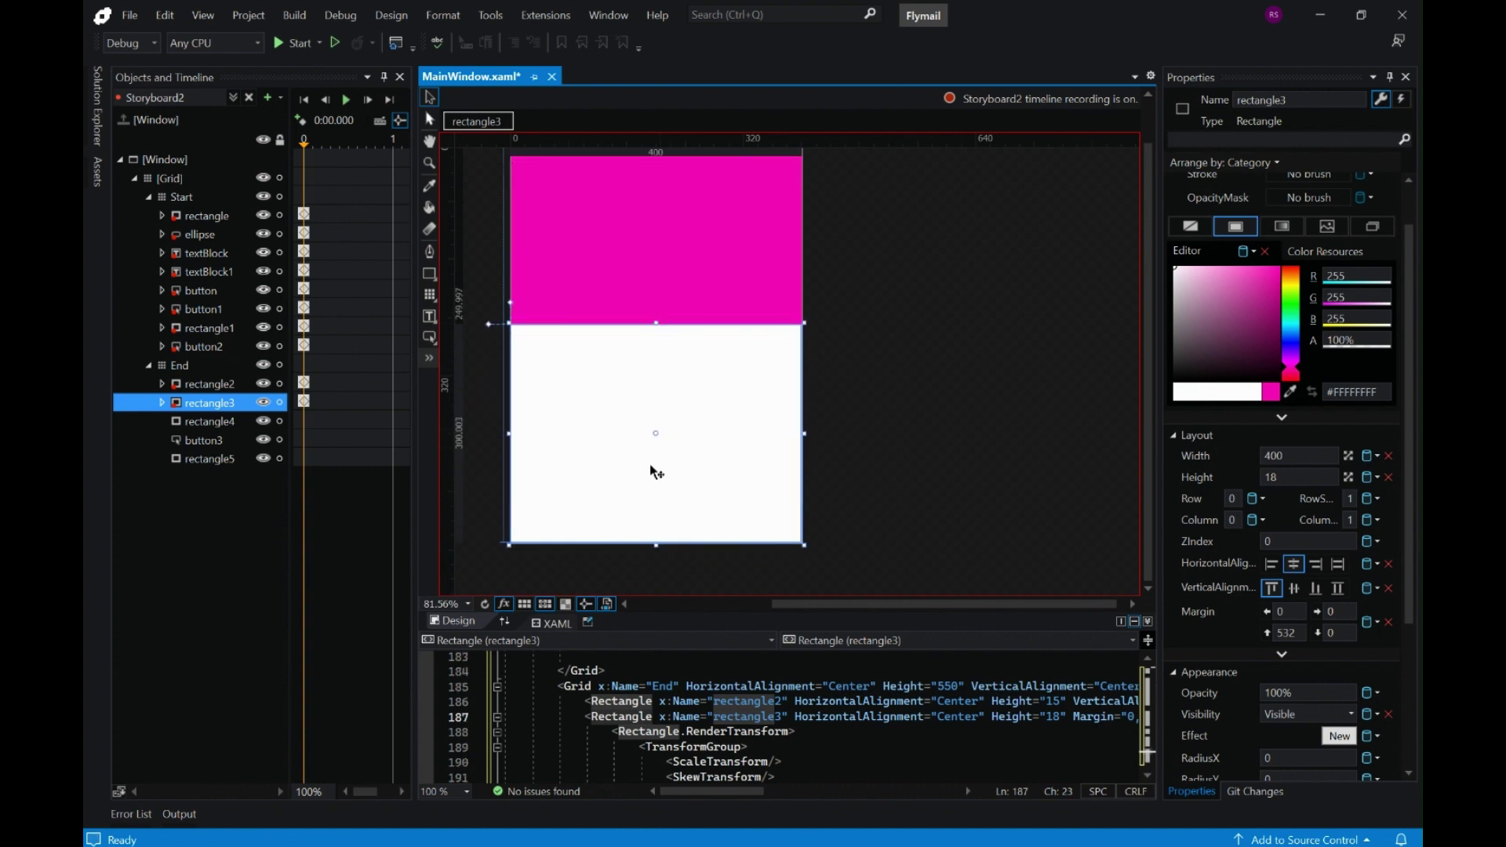
Set the visibility of the green rectangle and the SEND button to Visible at 0 s
click(215, 421)
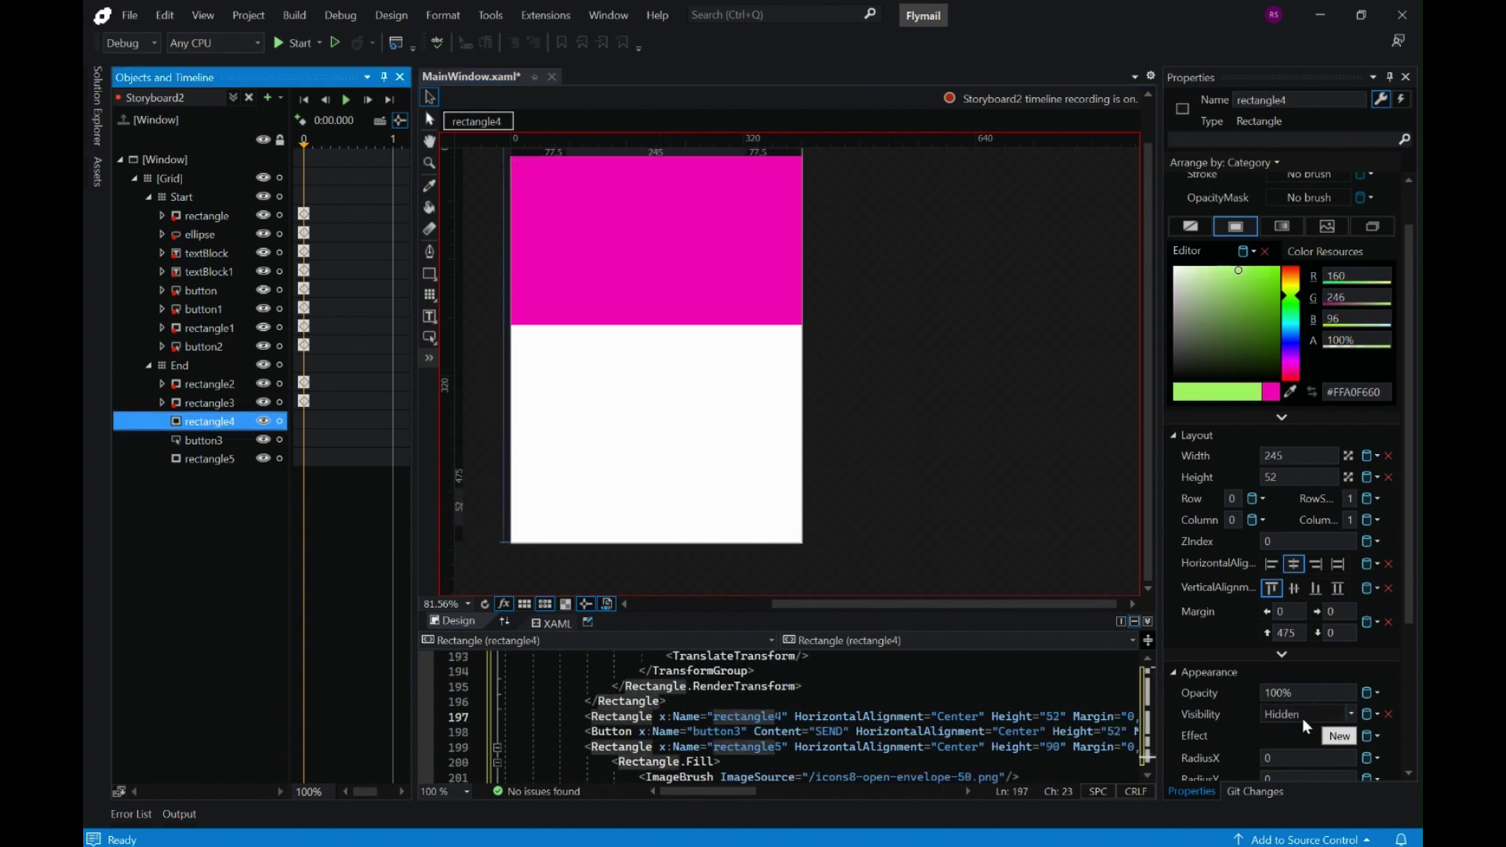
click(1351, 714)
click(1285, 732)
click(221, 441)
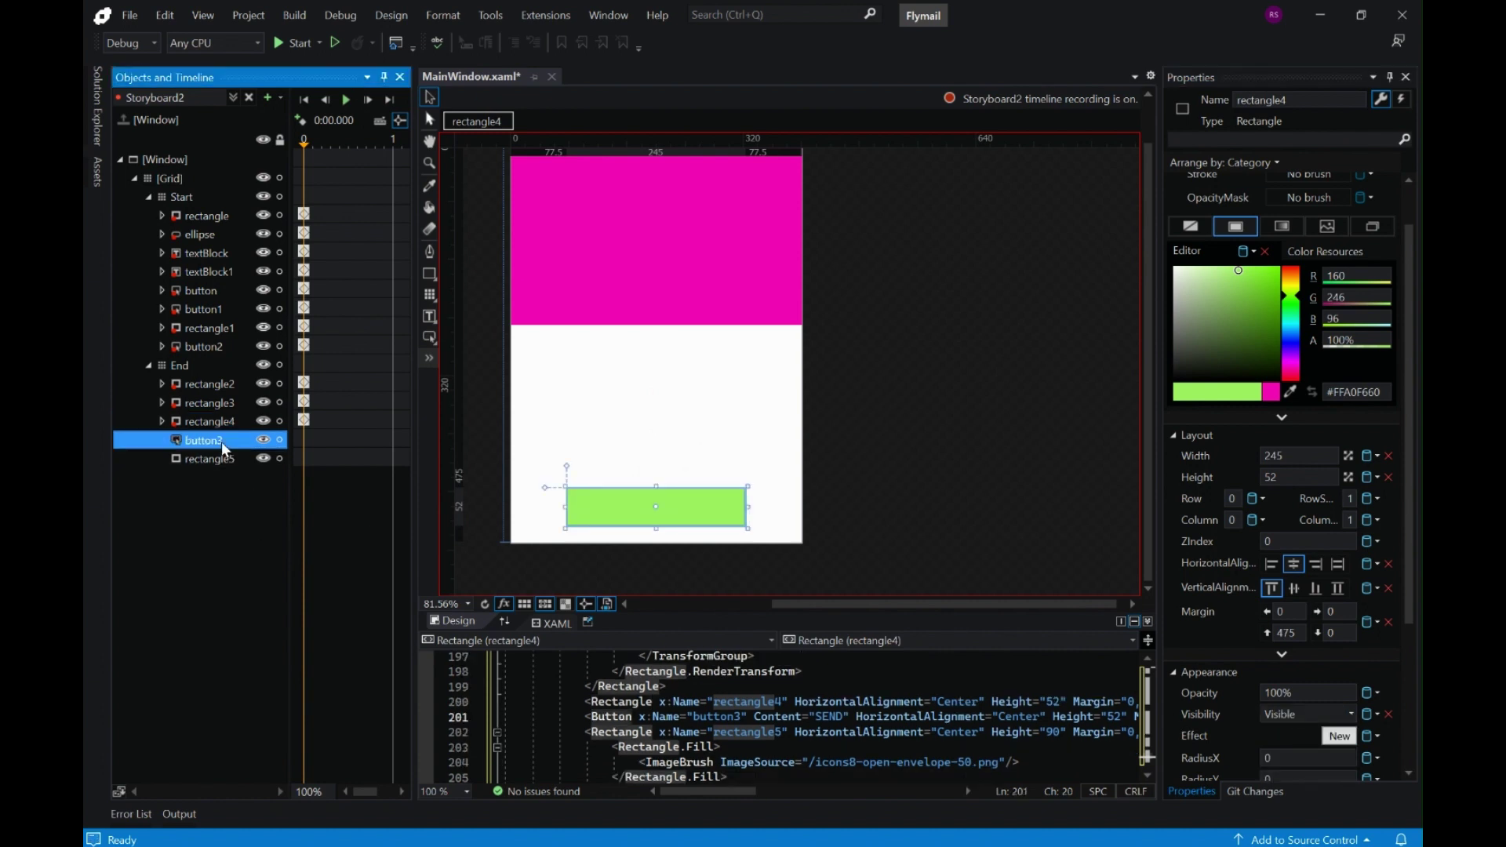
click(1351, 710)
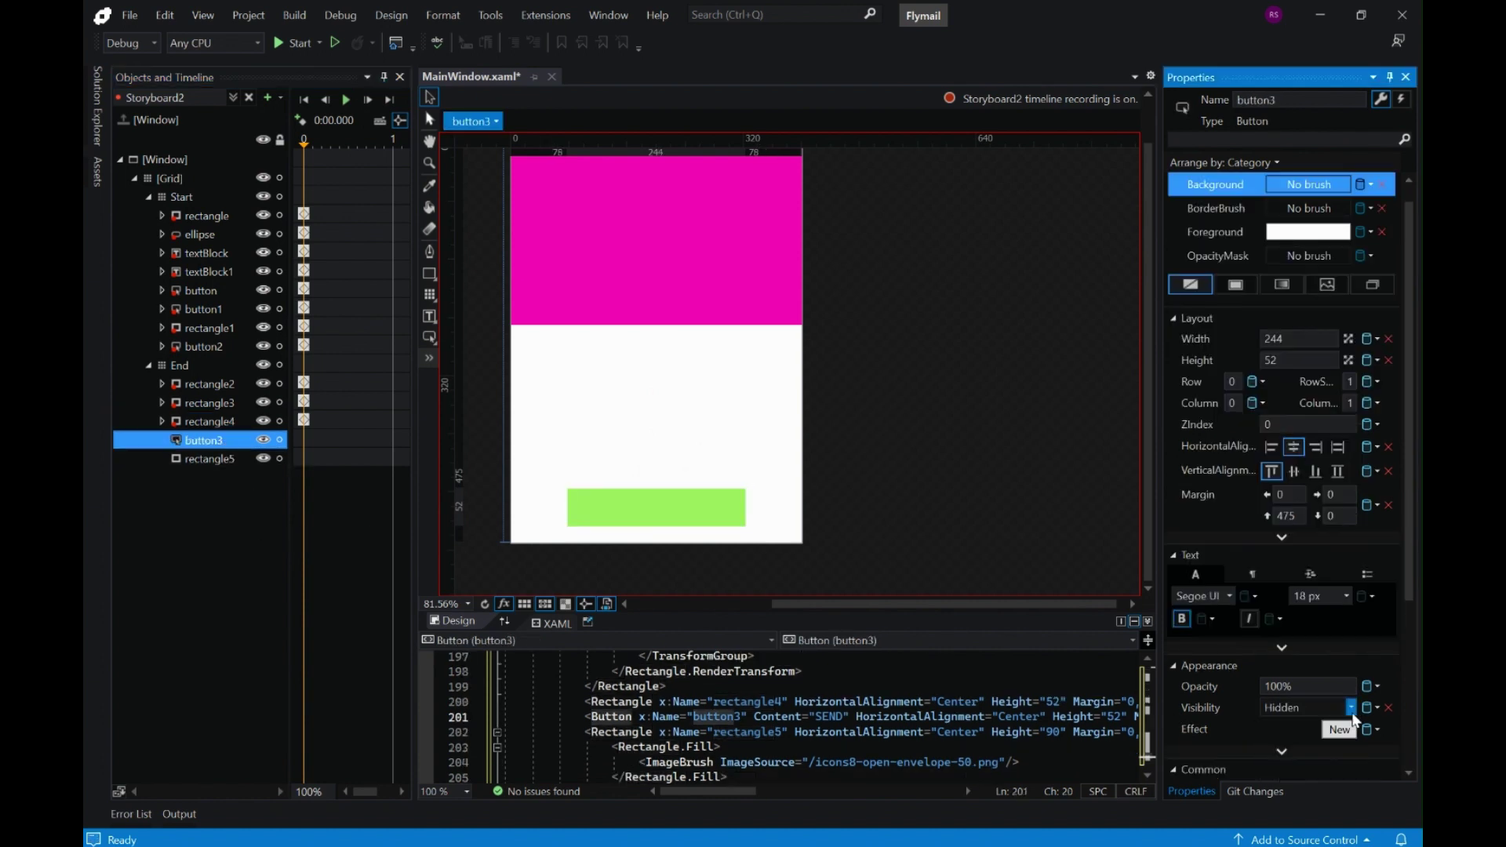
click(1312, 734)
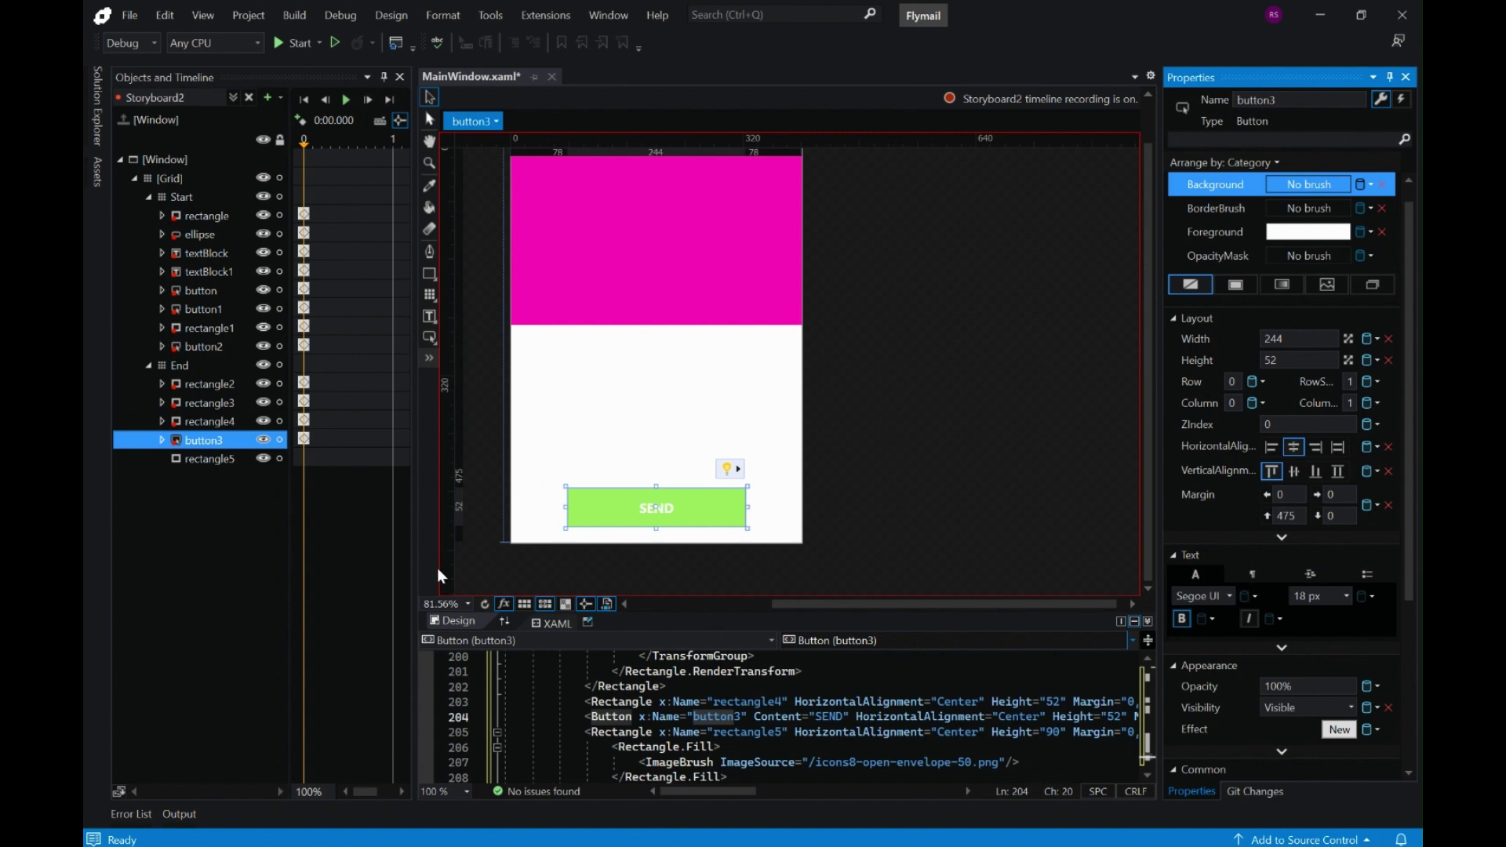
Set the visibility of the End grid's envelope image rectangle to Visible at 0 s
click(198, 461)
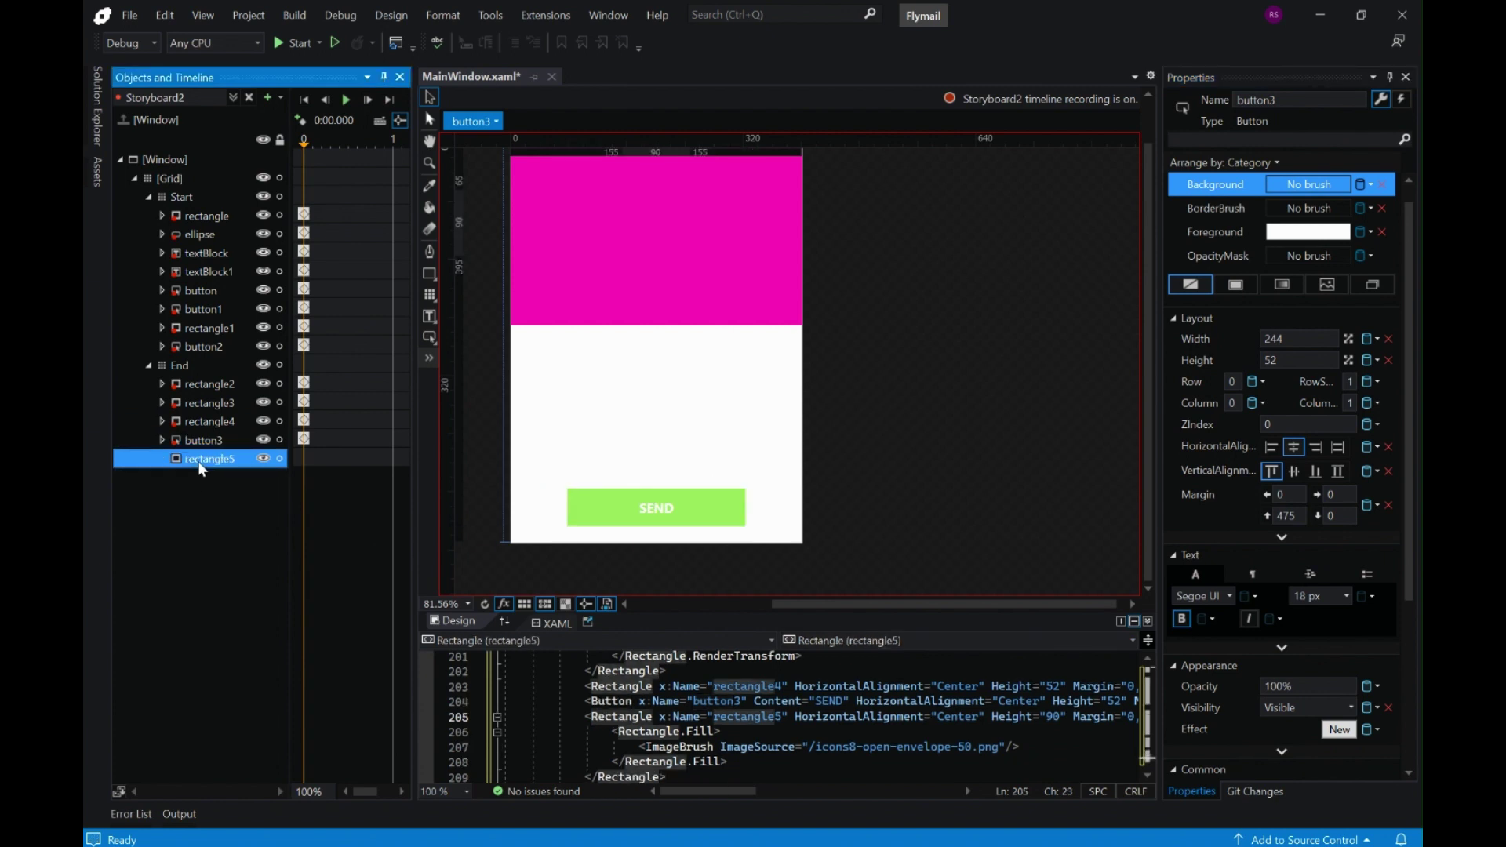
click(1330, 694)
click(1302, 713)
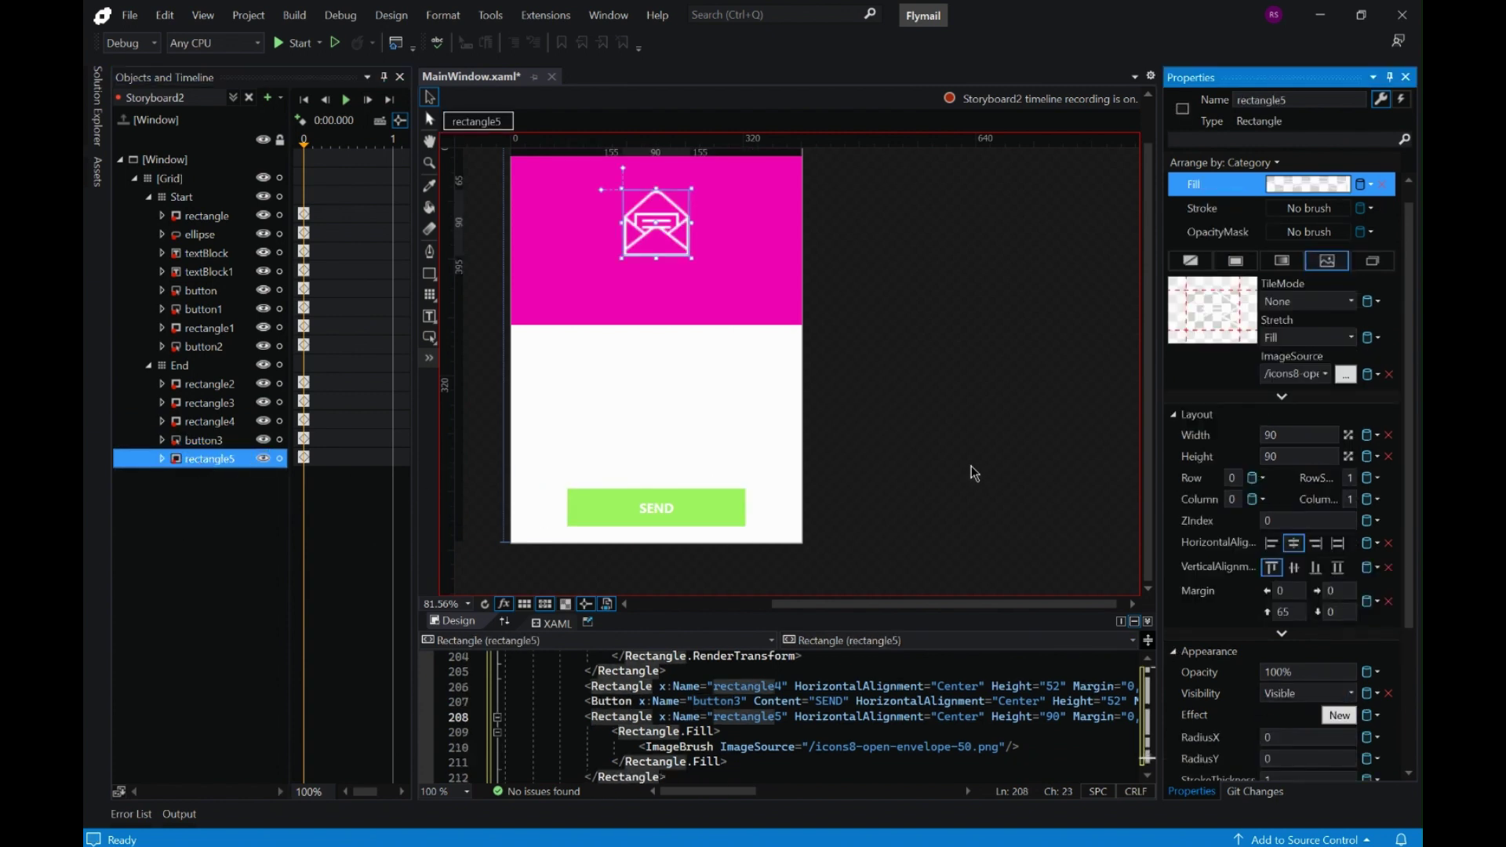
Record keyframes at 0.5 s for all eight objects of the Start grid
scroll(971, 468, up, 2)
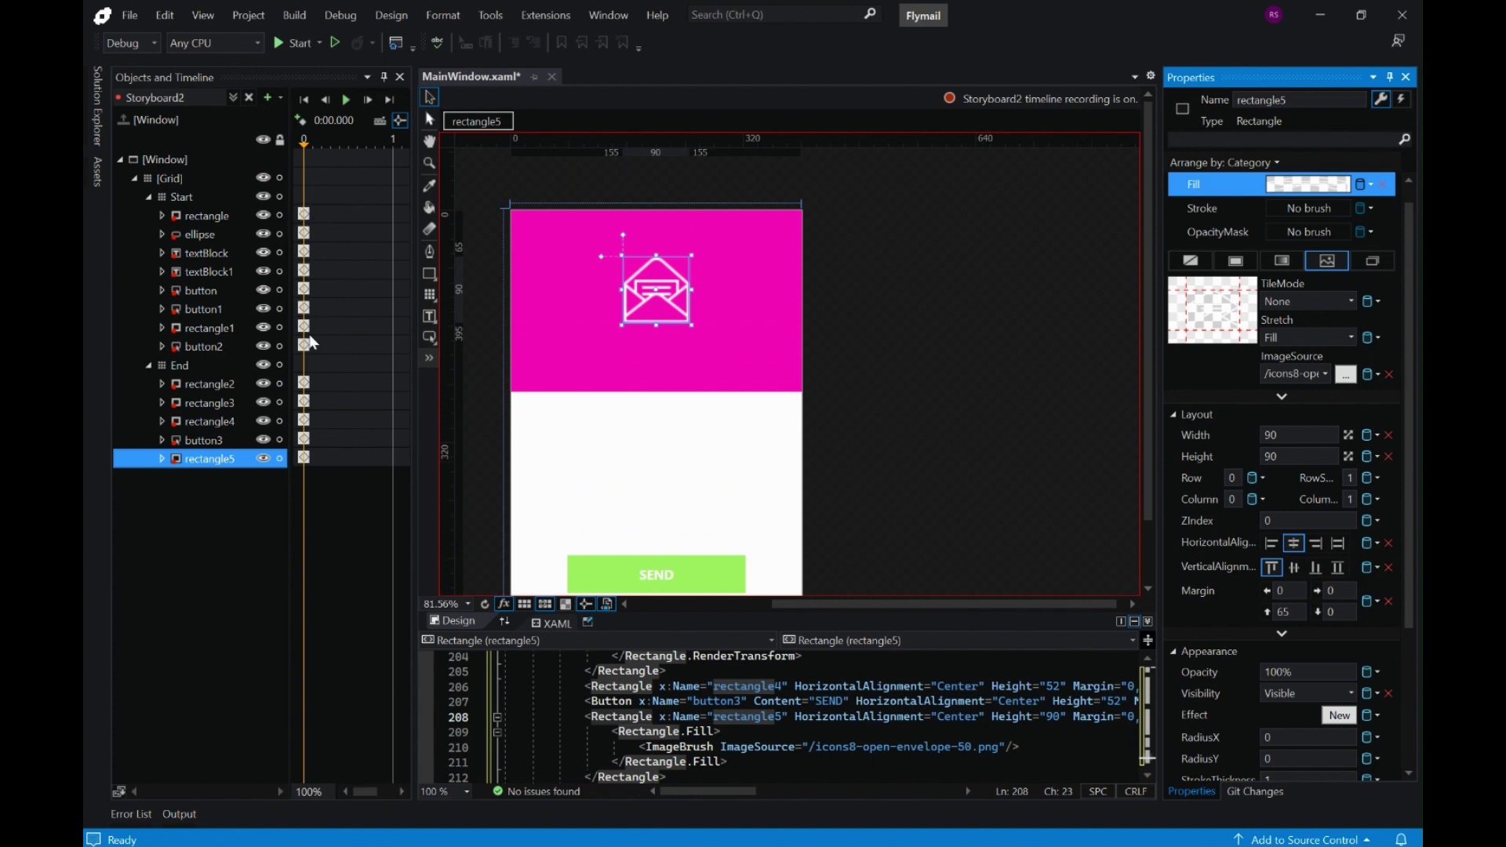
click(350, 143)
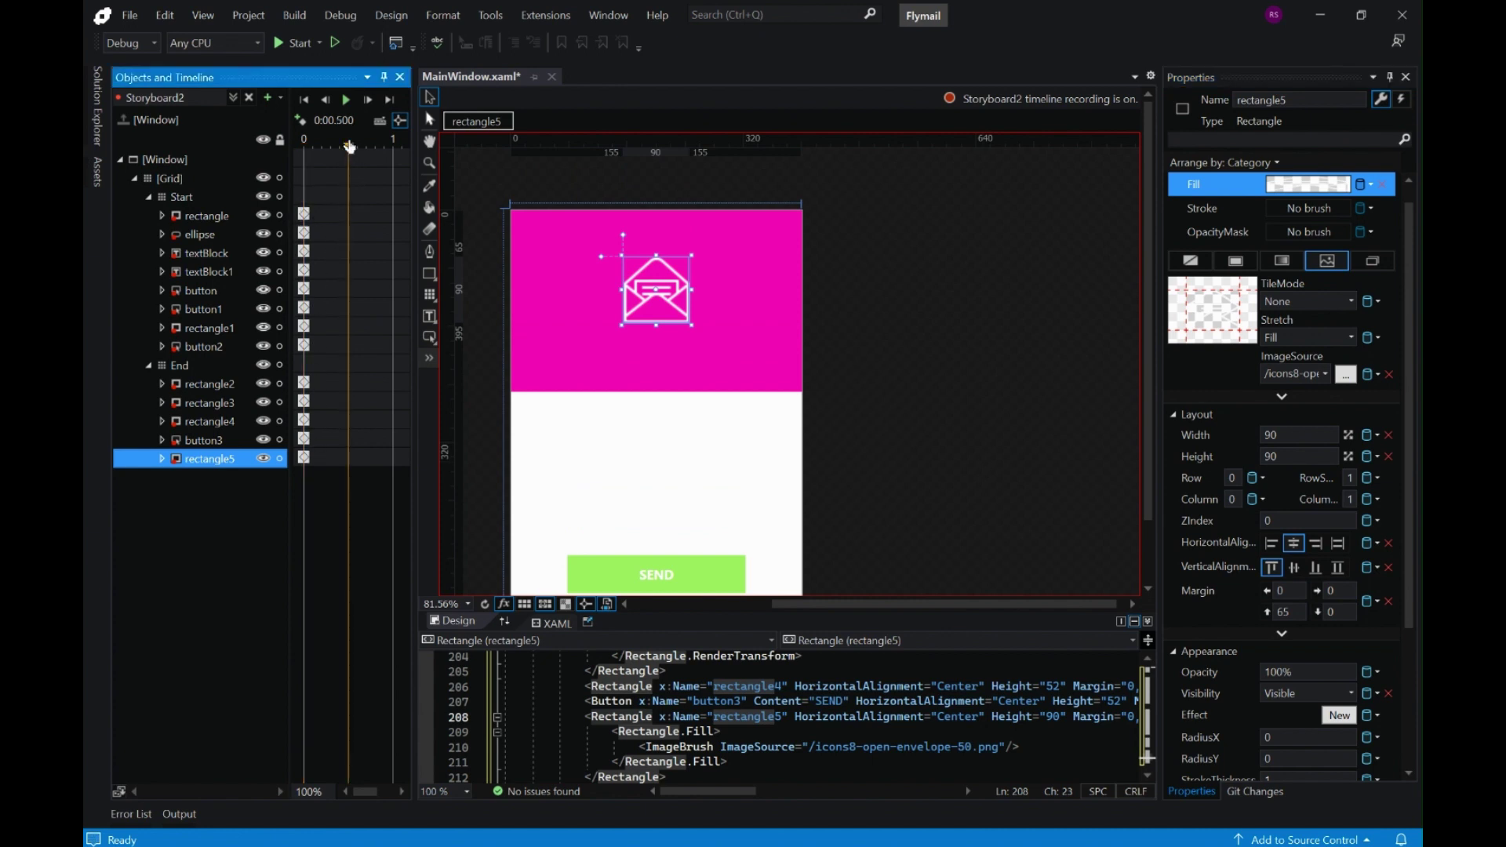
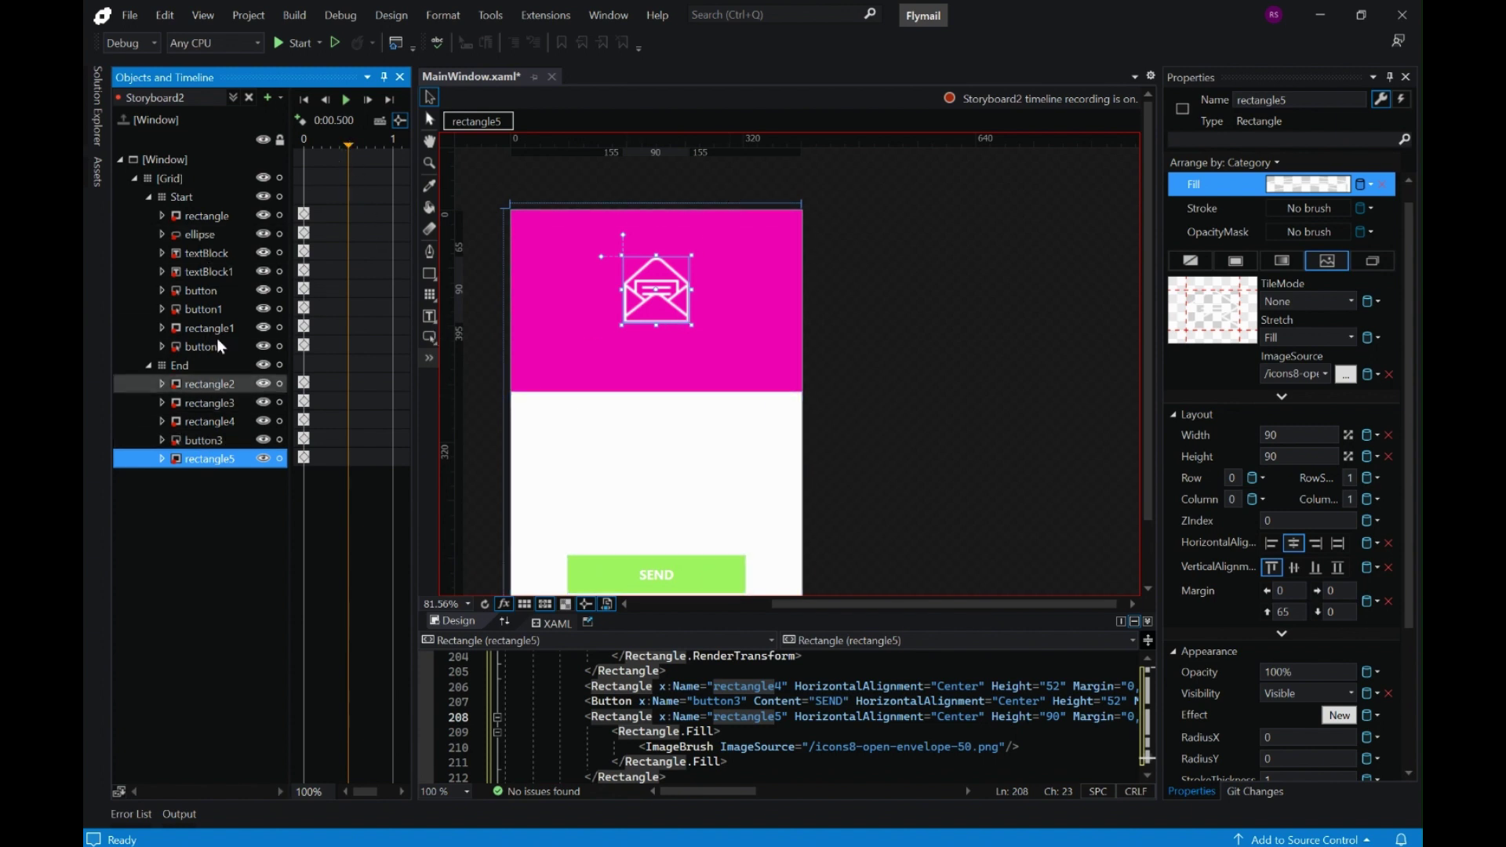
click(209, 215)
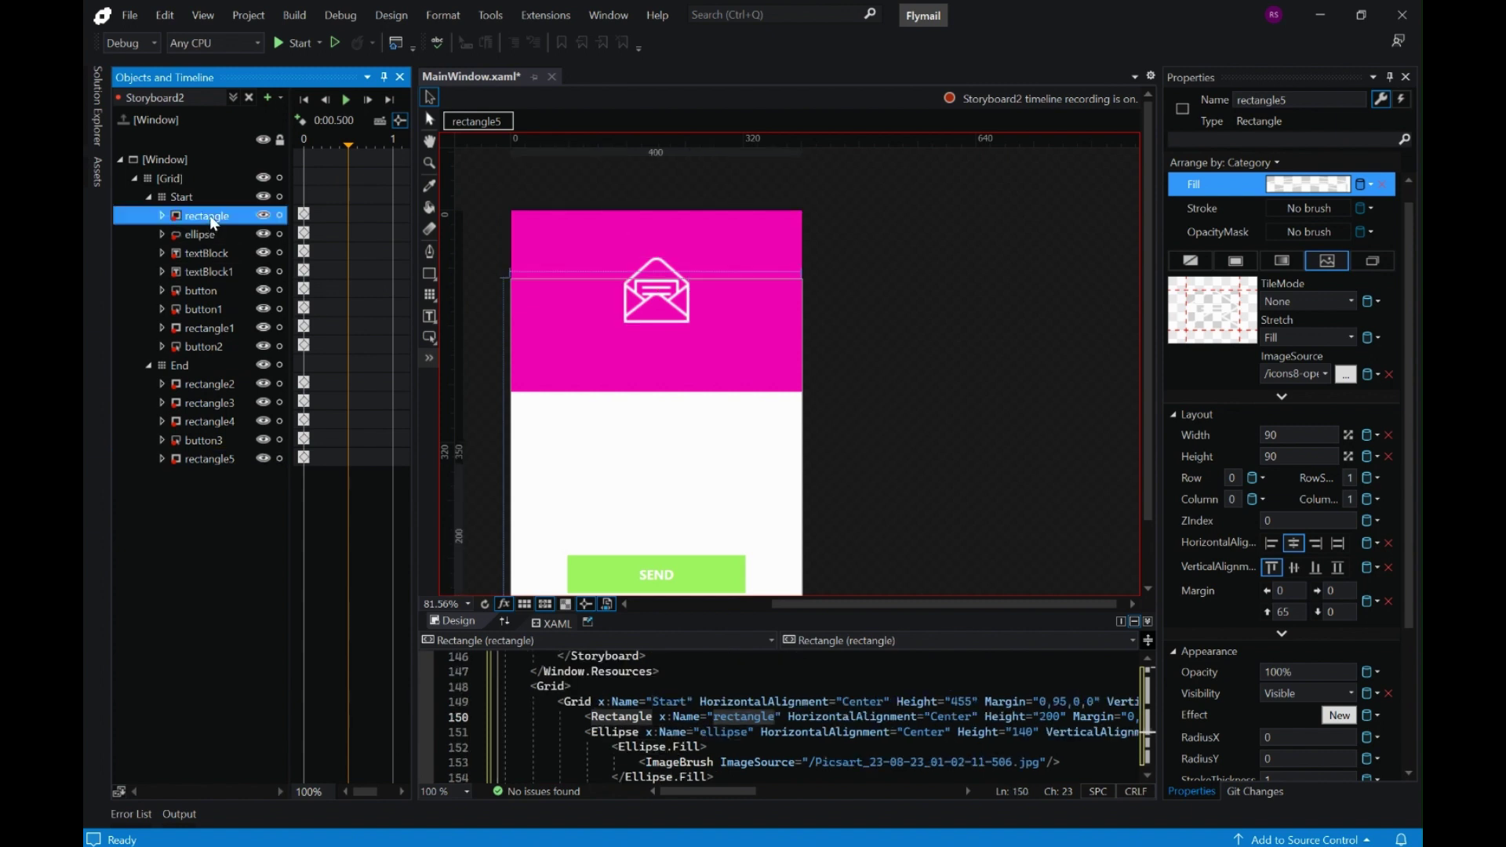
shift+click(200, 345)
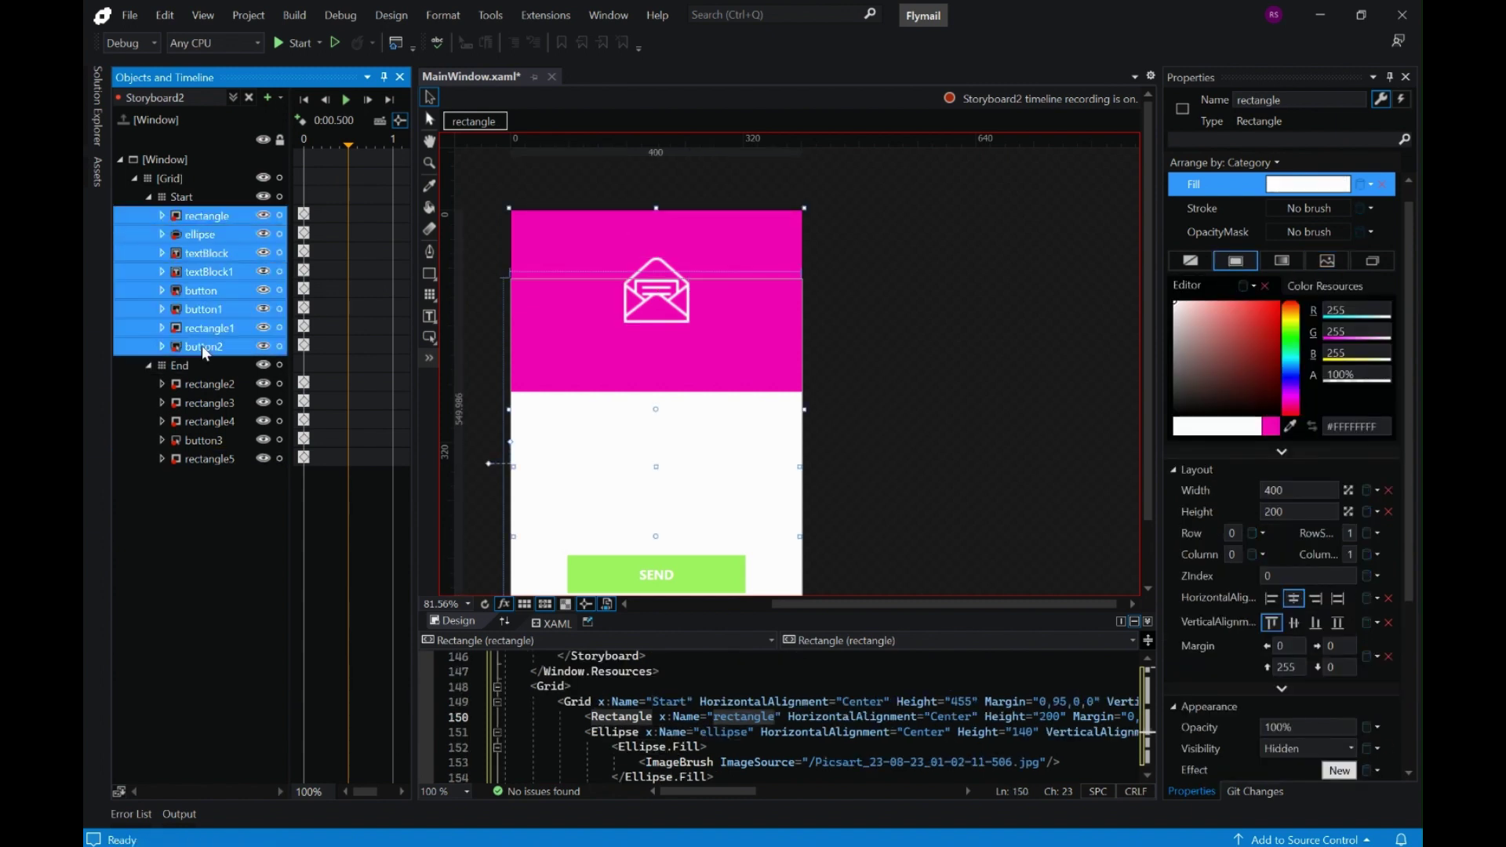
click(301, 120)
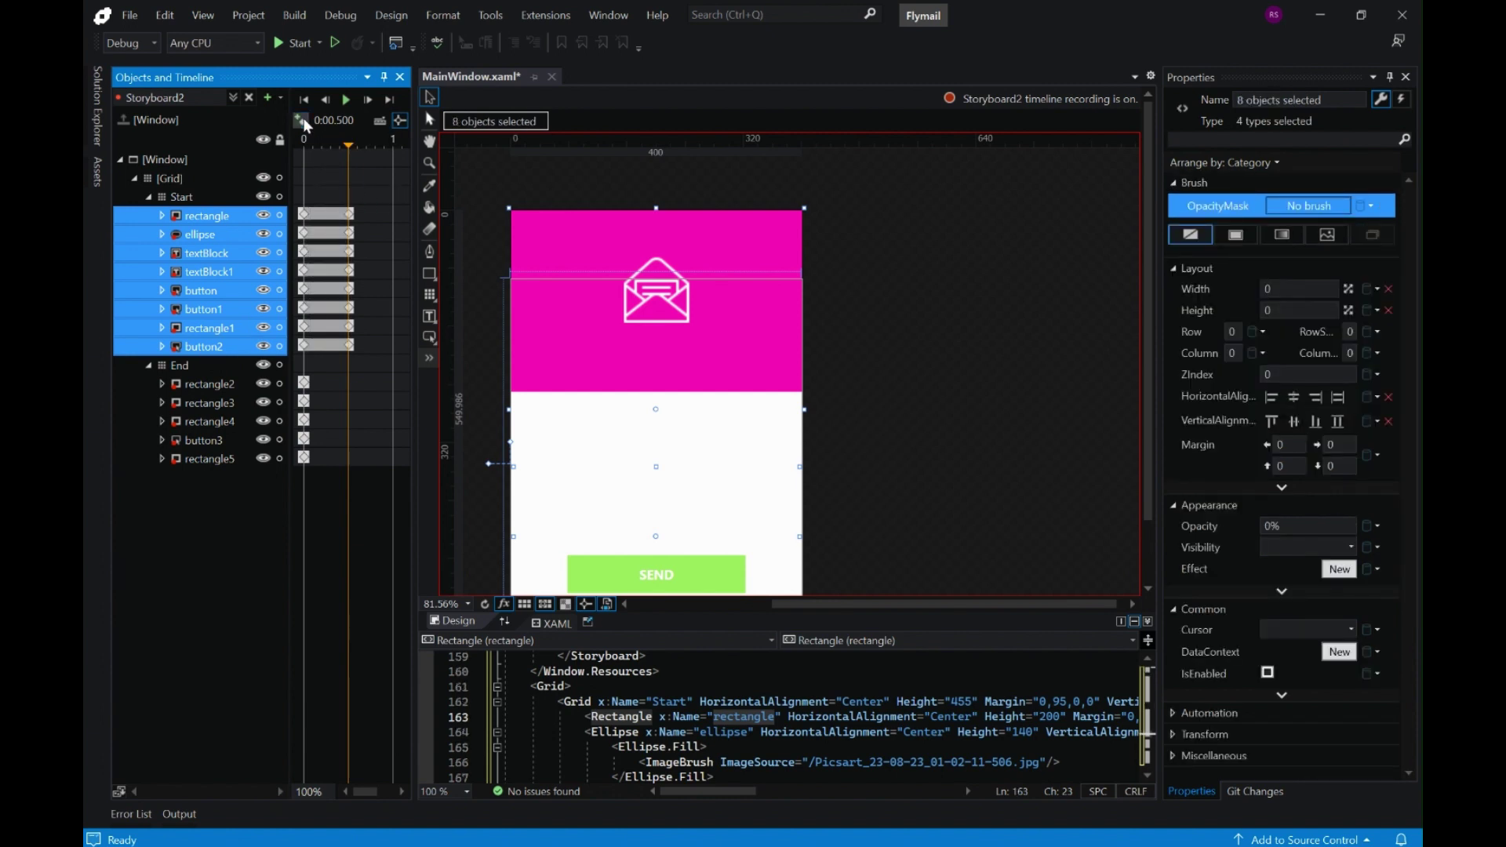
Set the visibility of the End grid's thin pink strip and envelope image rectangle to Hidden at 0.5 s
click(207, 386)
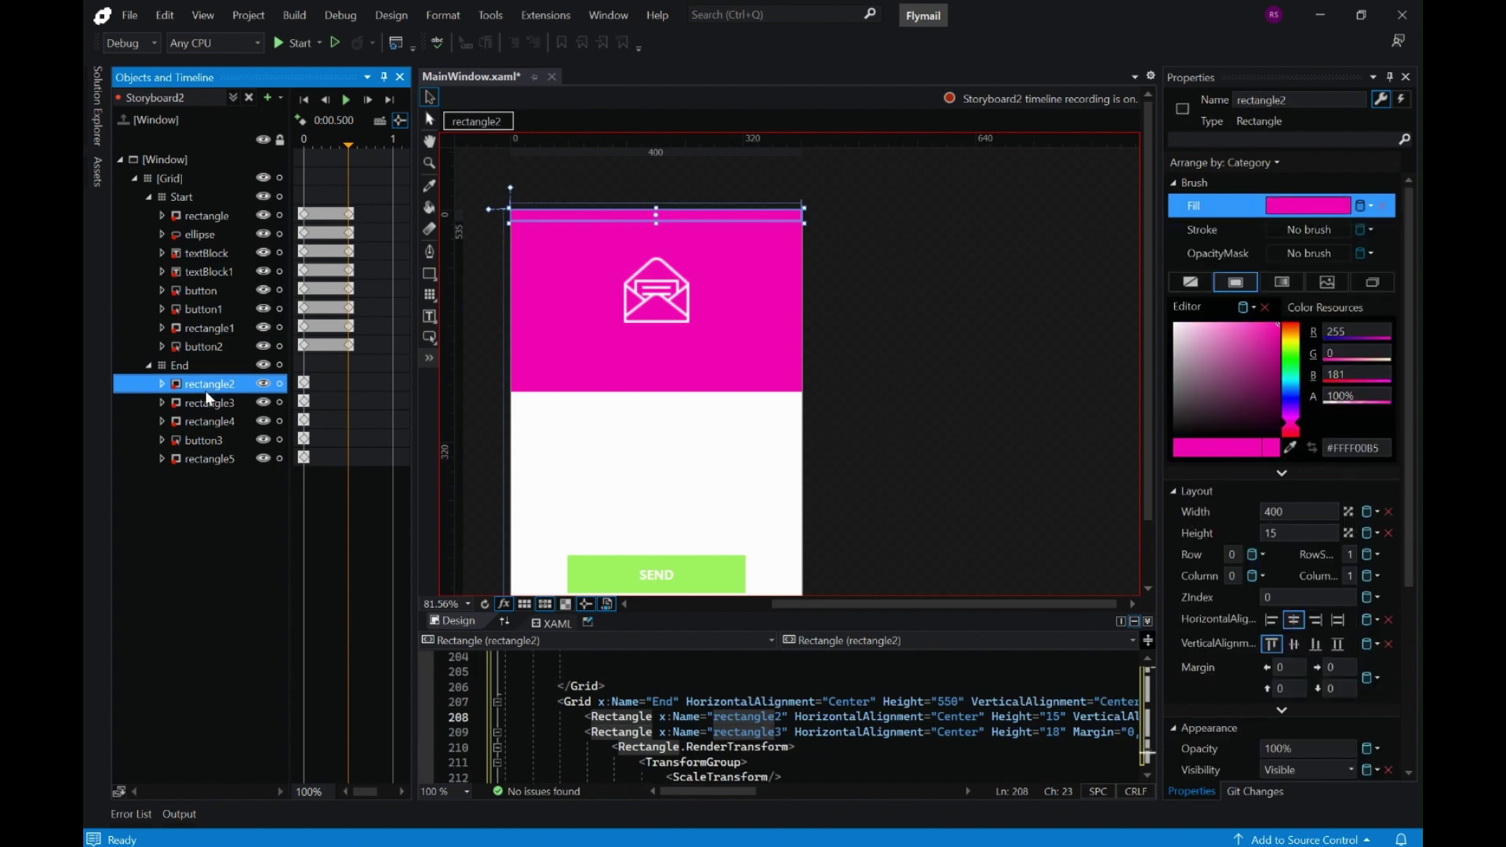
click(1350, 770)
click(1312, 812)
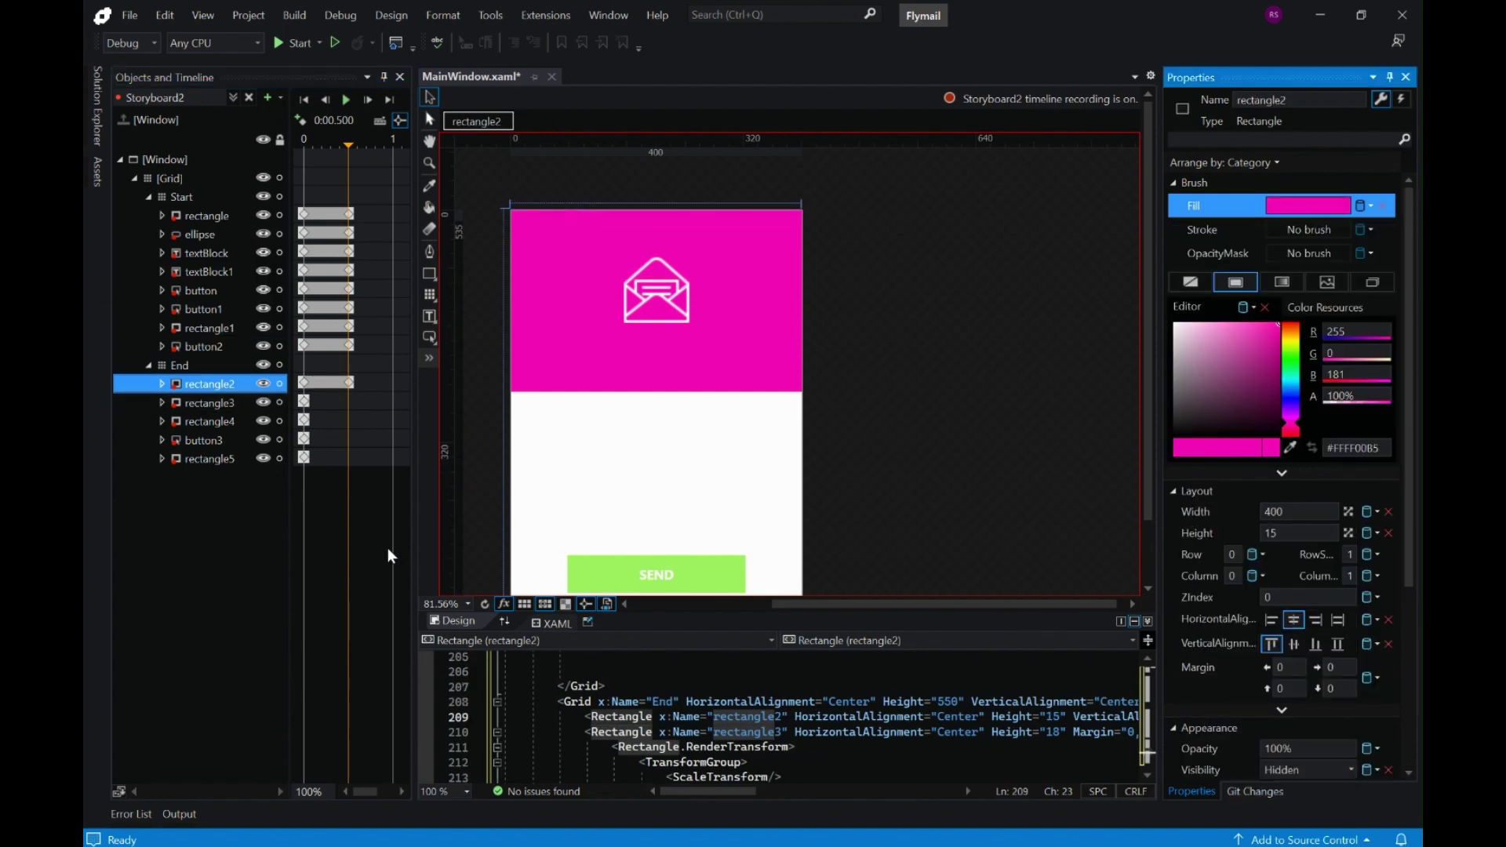
click(214, 404)
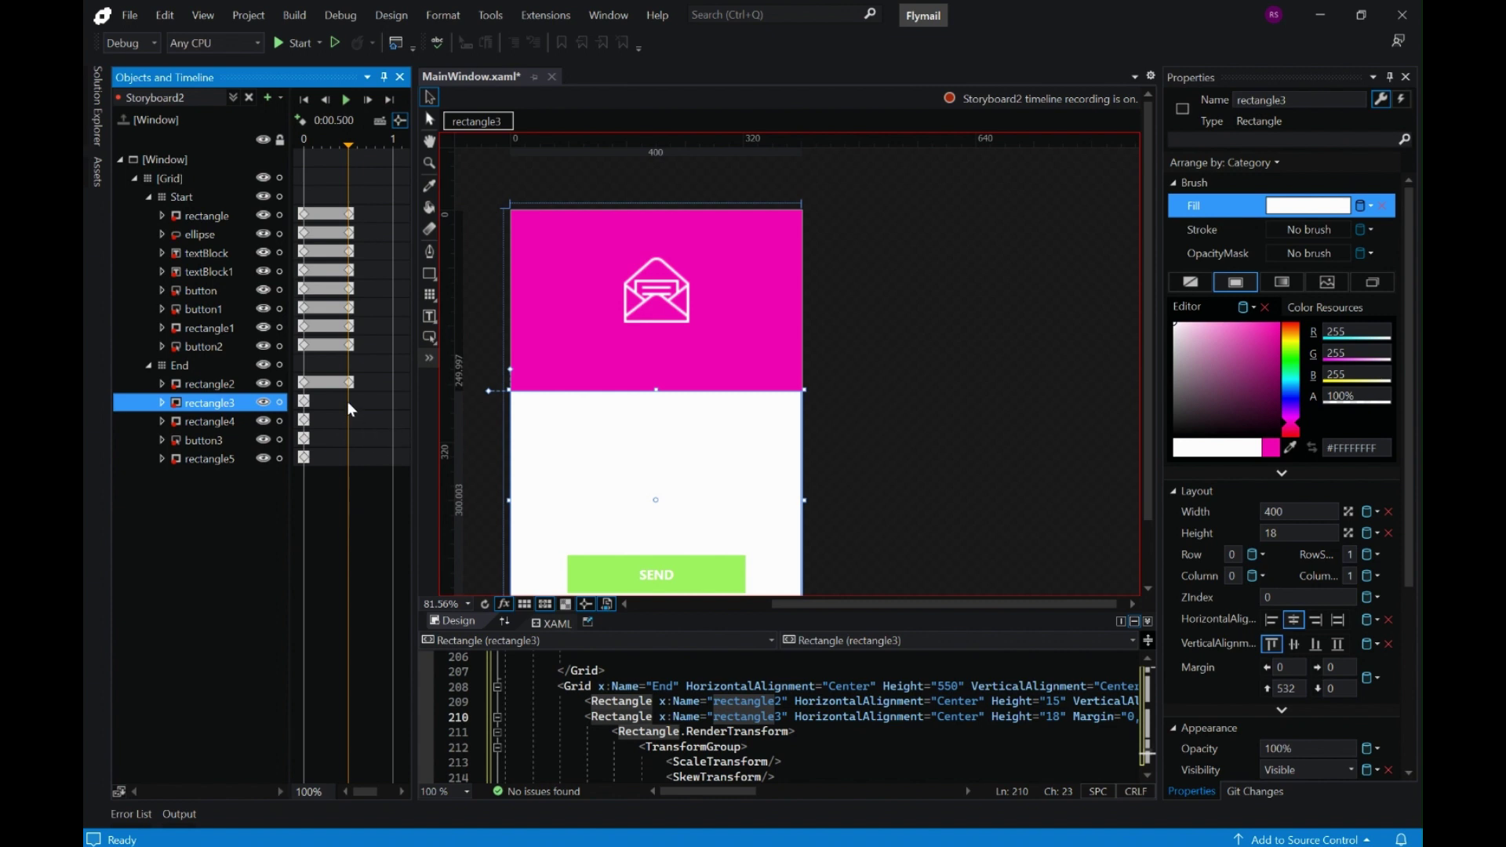
click(228, 422)
click(213, 459)
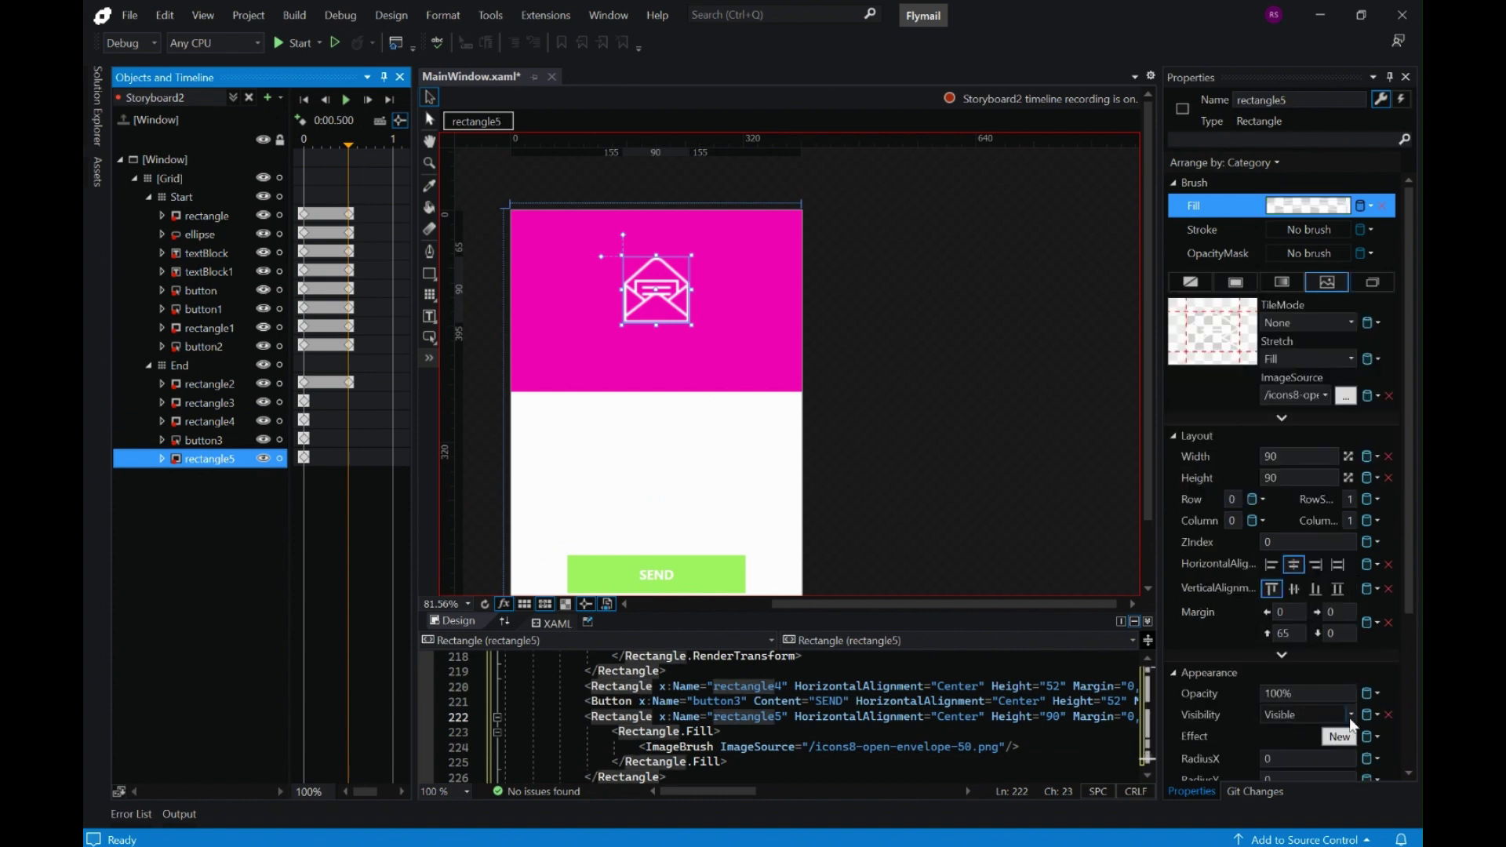
click(1309, 715)
click(1311, 745)
Stretch the End grid's white rectangle up to the card's top edge at 0.5 s, about 550 high
click(218, 403)
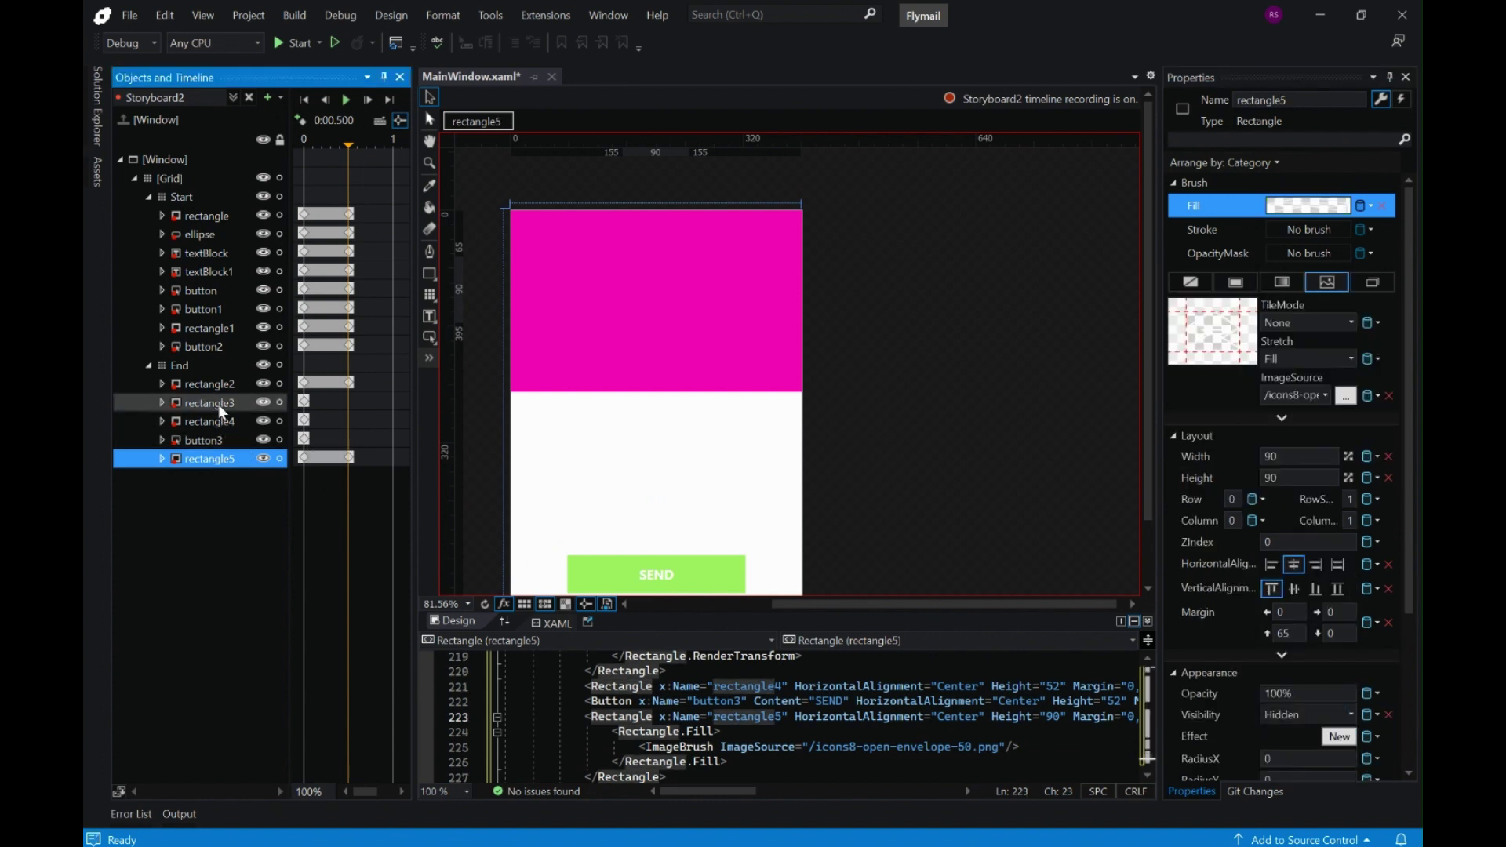
drag(657, 389, 680, 202)
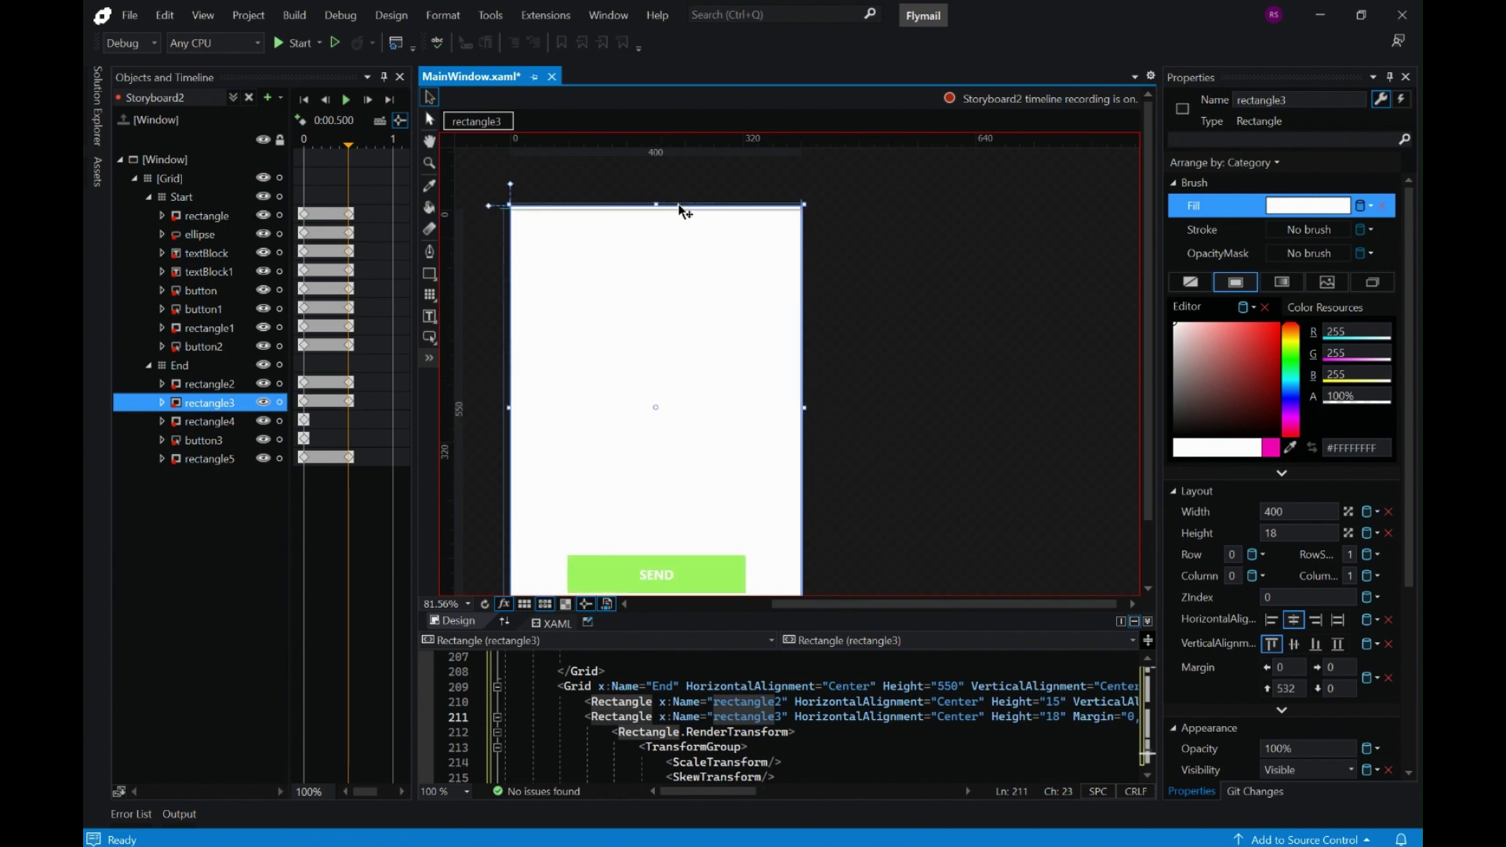
Set the visibility of the SEND button to Hidden at 0.5 s
click(215, 427)
click(210, 440)
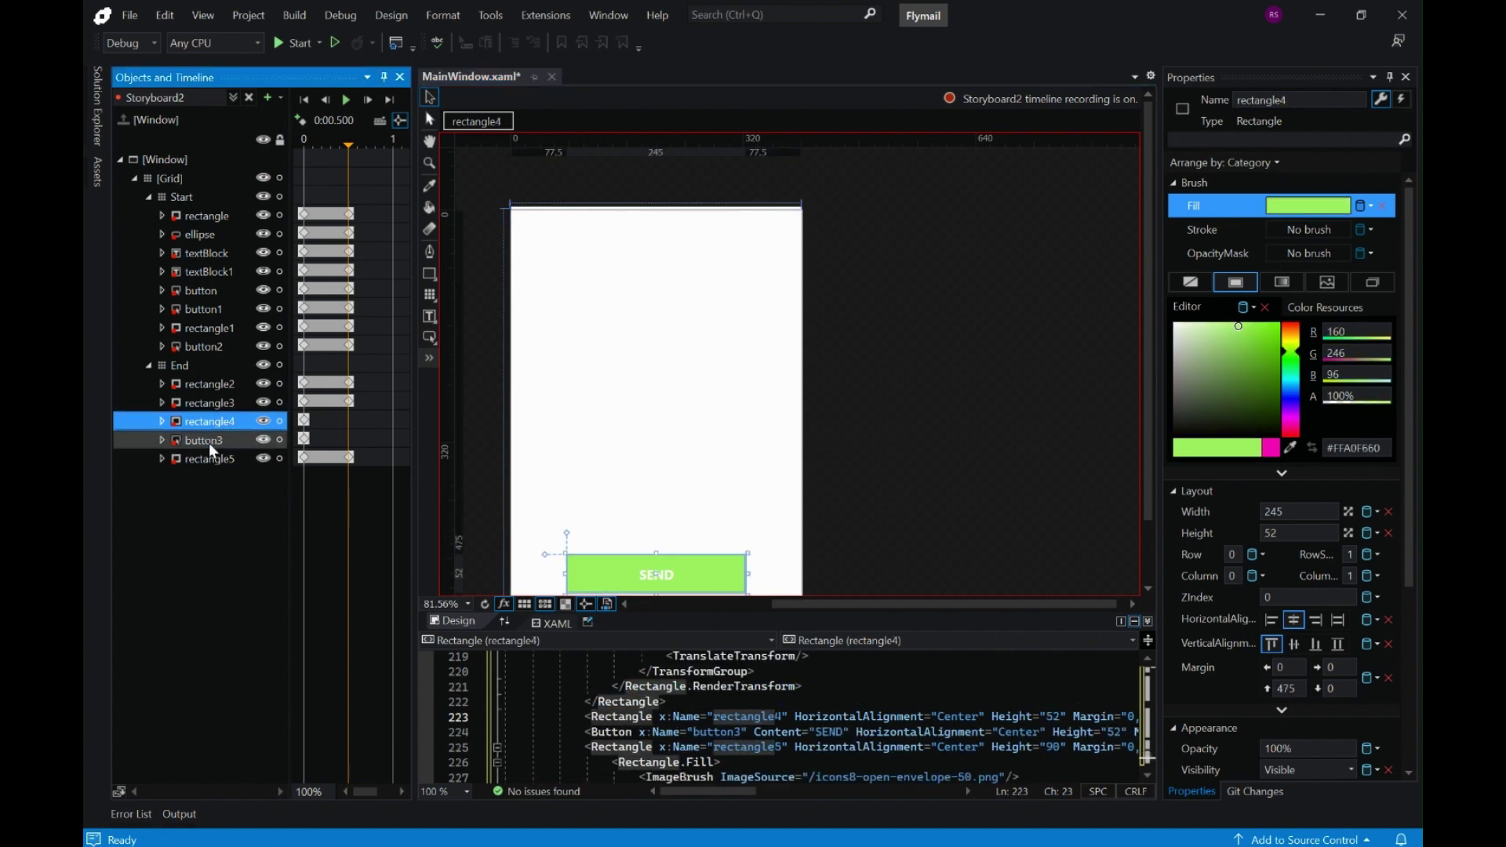
click(1349, 730)
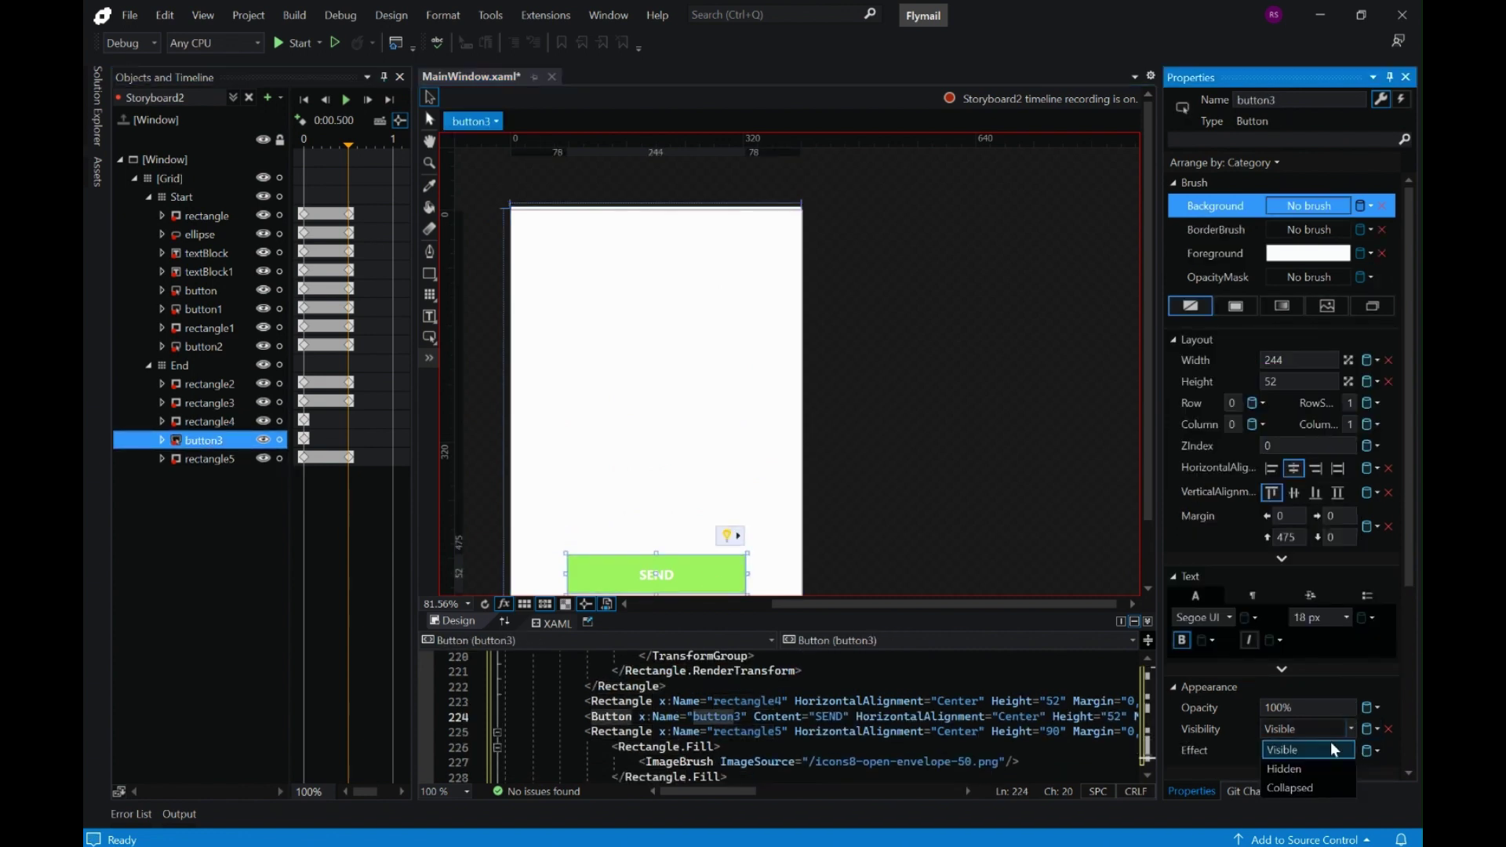
click(1295, 770)
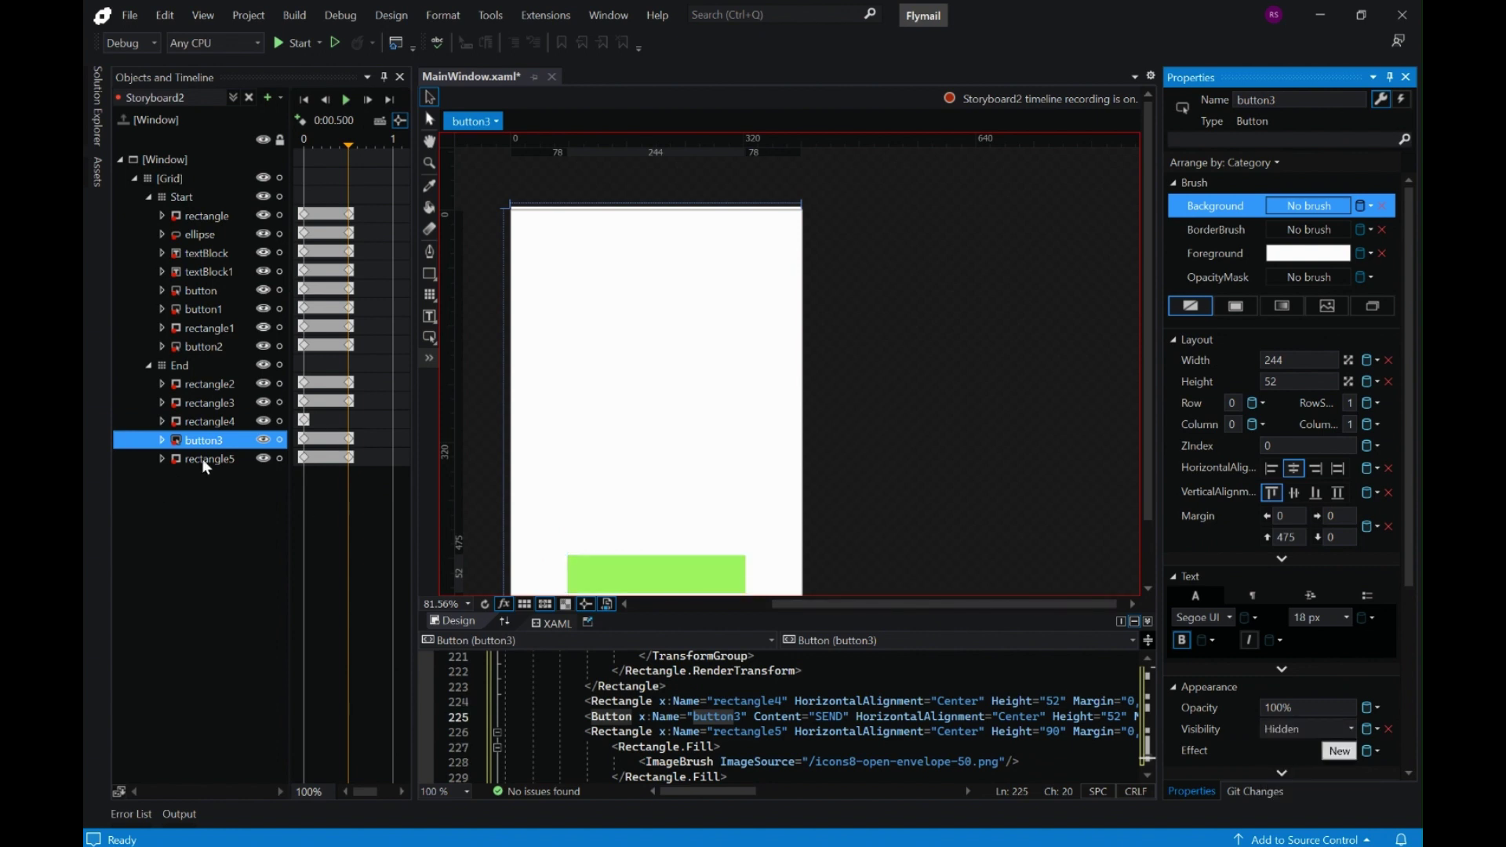
Enlarge the green rectangle at 0.5 s to the card's side and bottom edges, about 397 wide and 135 high
click(208, 422)
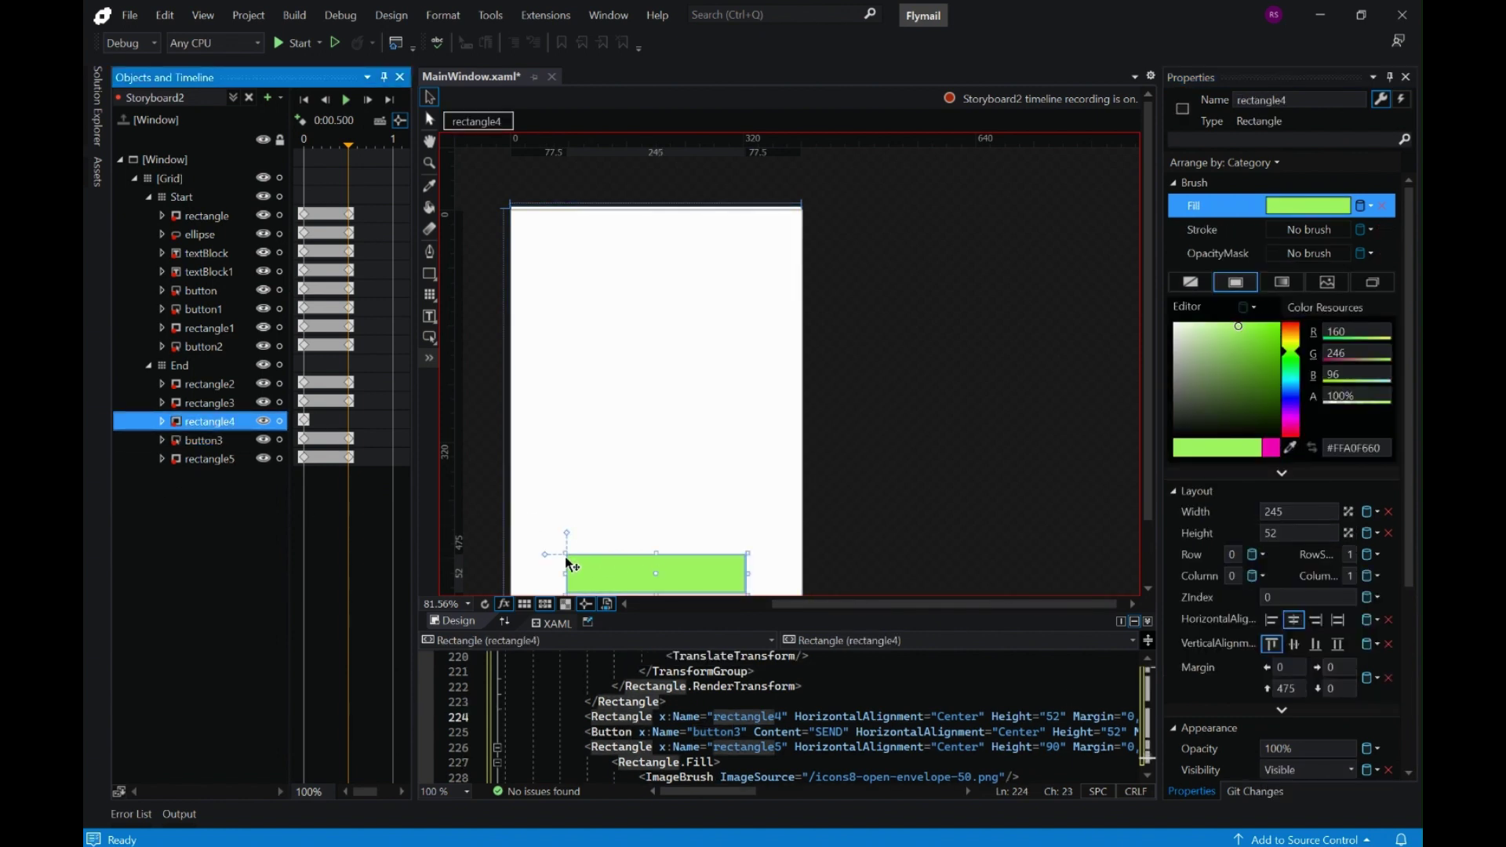
drag(549, 511, 535, 508)
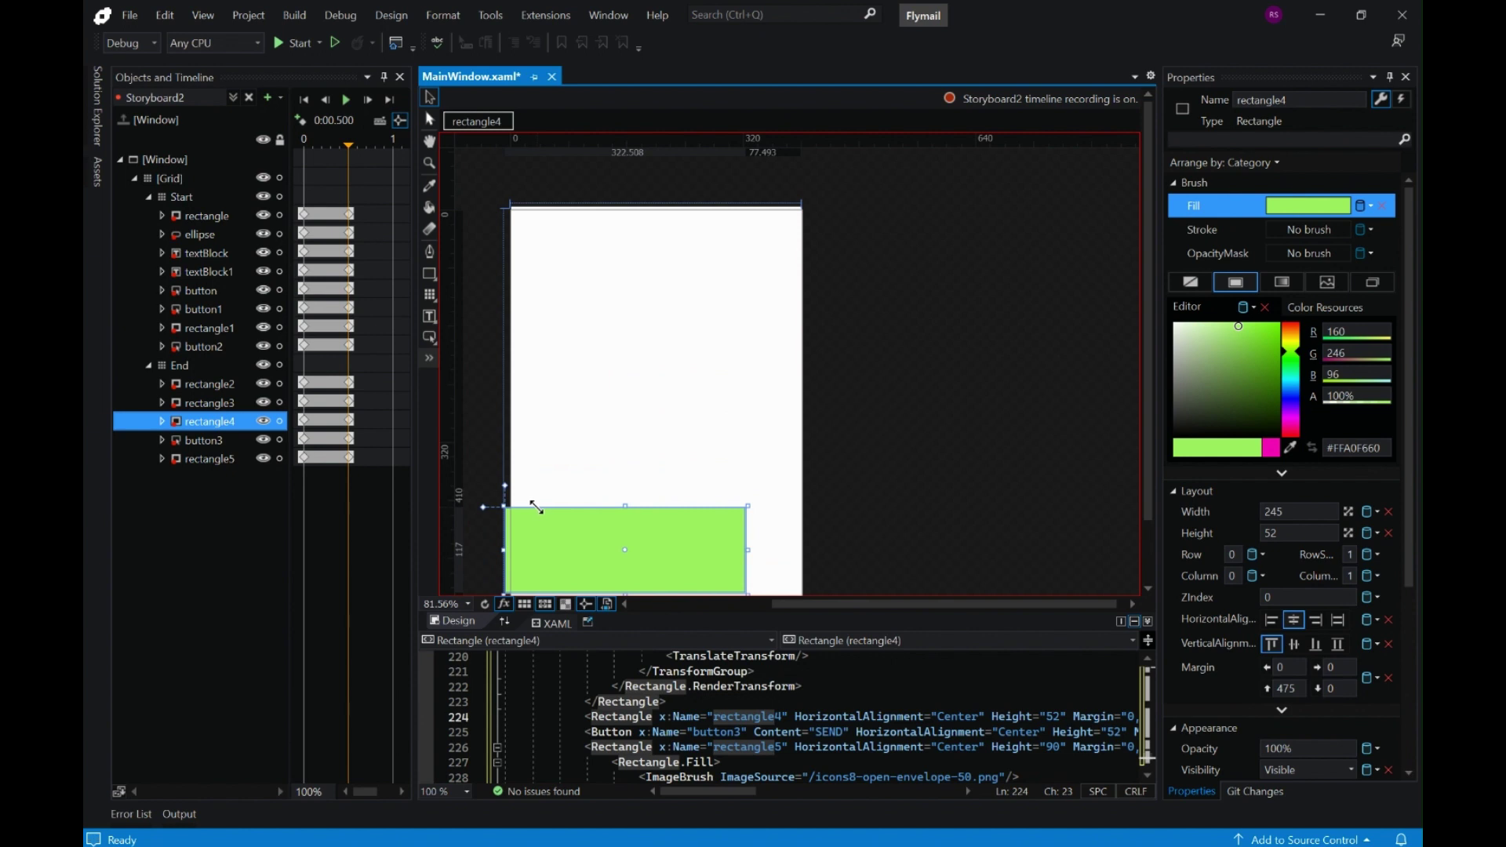
drag(536, 507, 509, 483)
scroll(632, 468, down, 2)
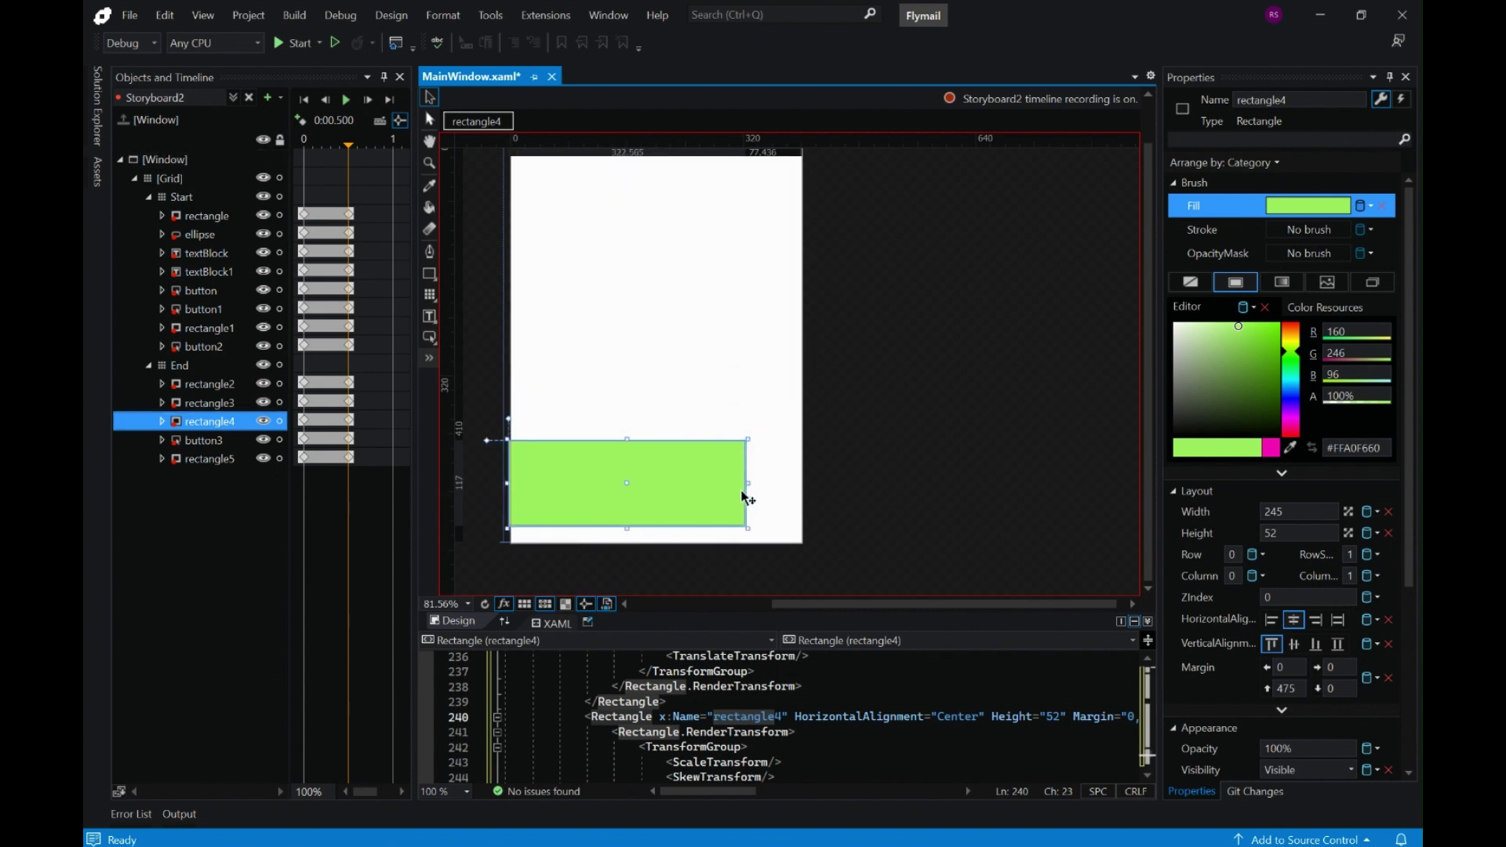
mouse_move(746, 484)
mouse_down()
mouse_move(789, 485)
mouse_move(767, 488)
mouse_up()
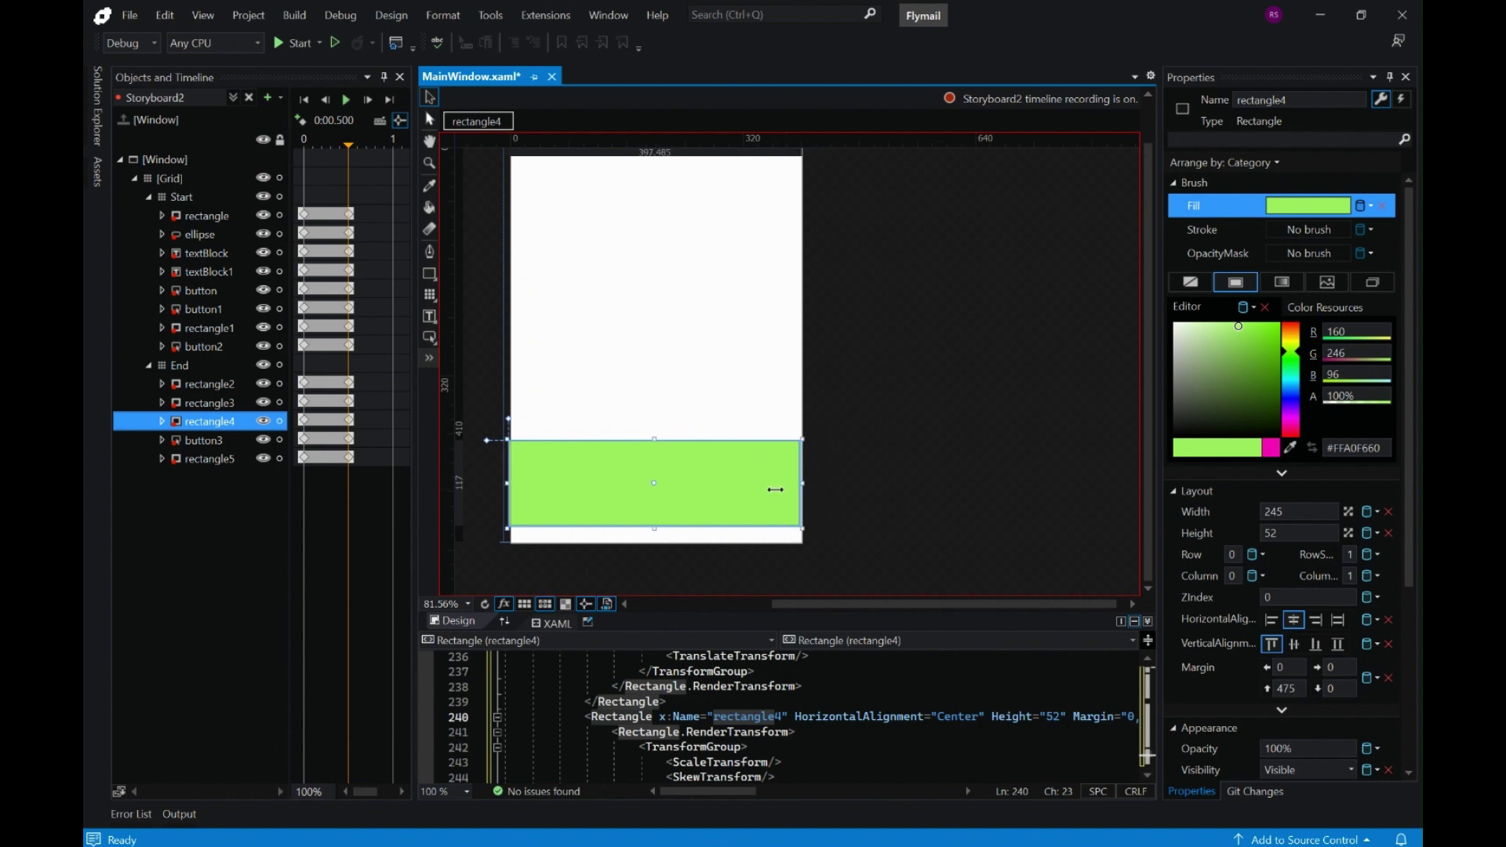
drag(655, 529, 661, 541)
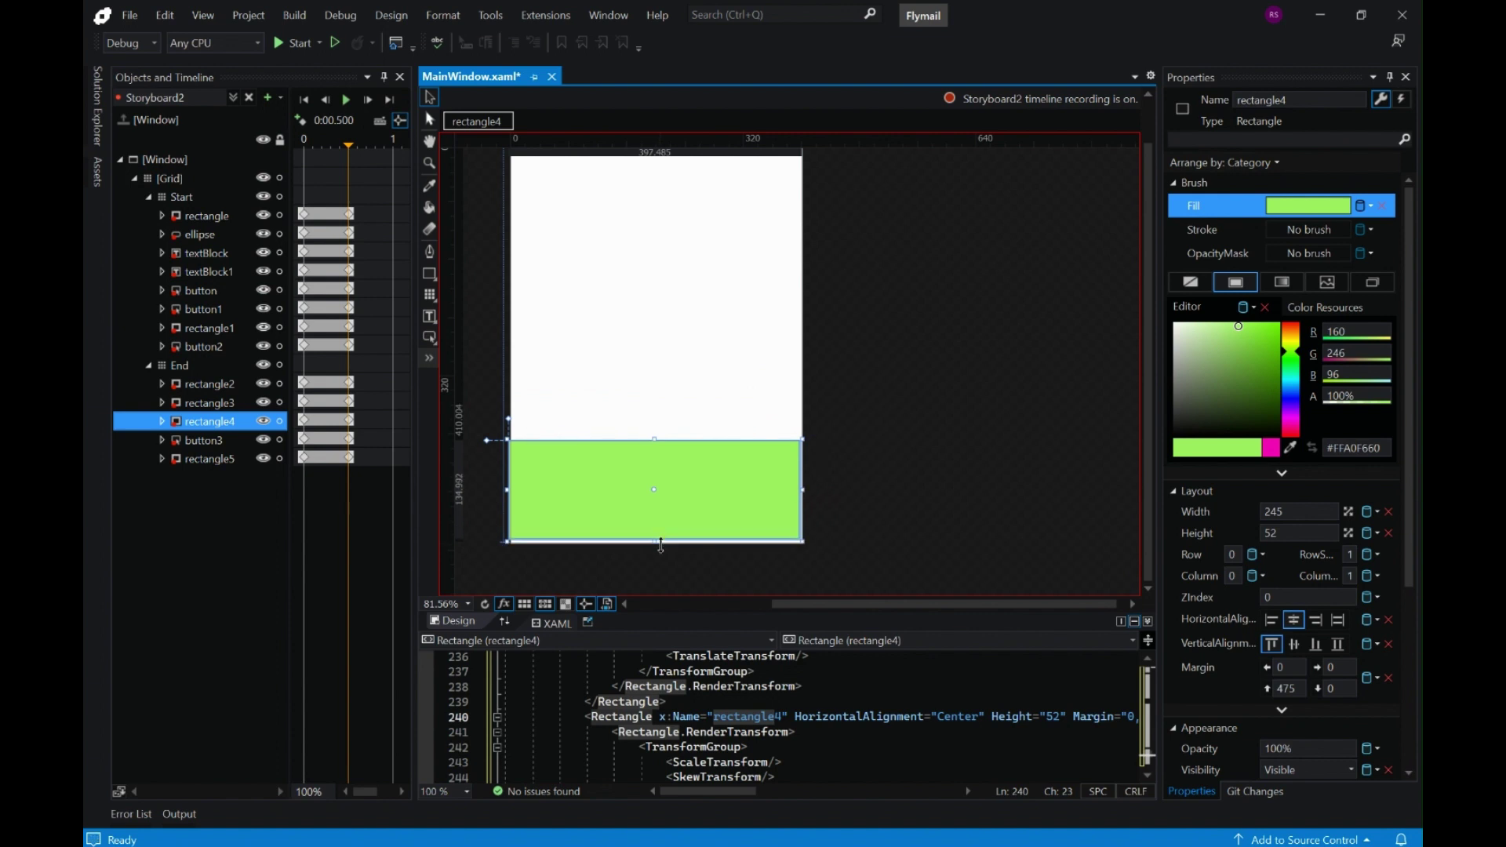
Extend the green rectangle to the card's top edge, about 550 high, widen it to 400, and undo the last top-edge adjustment
scroll(730, 543, up, 3)
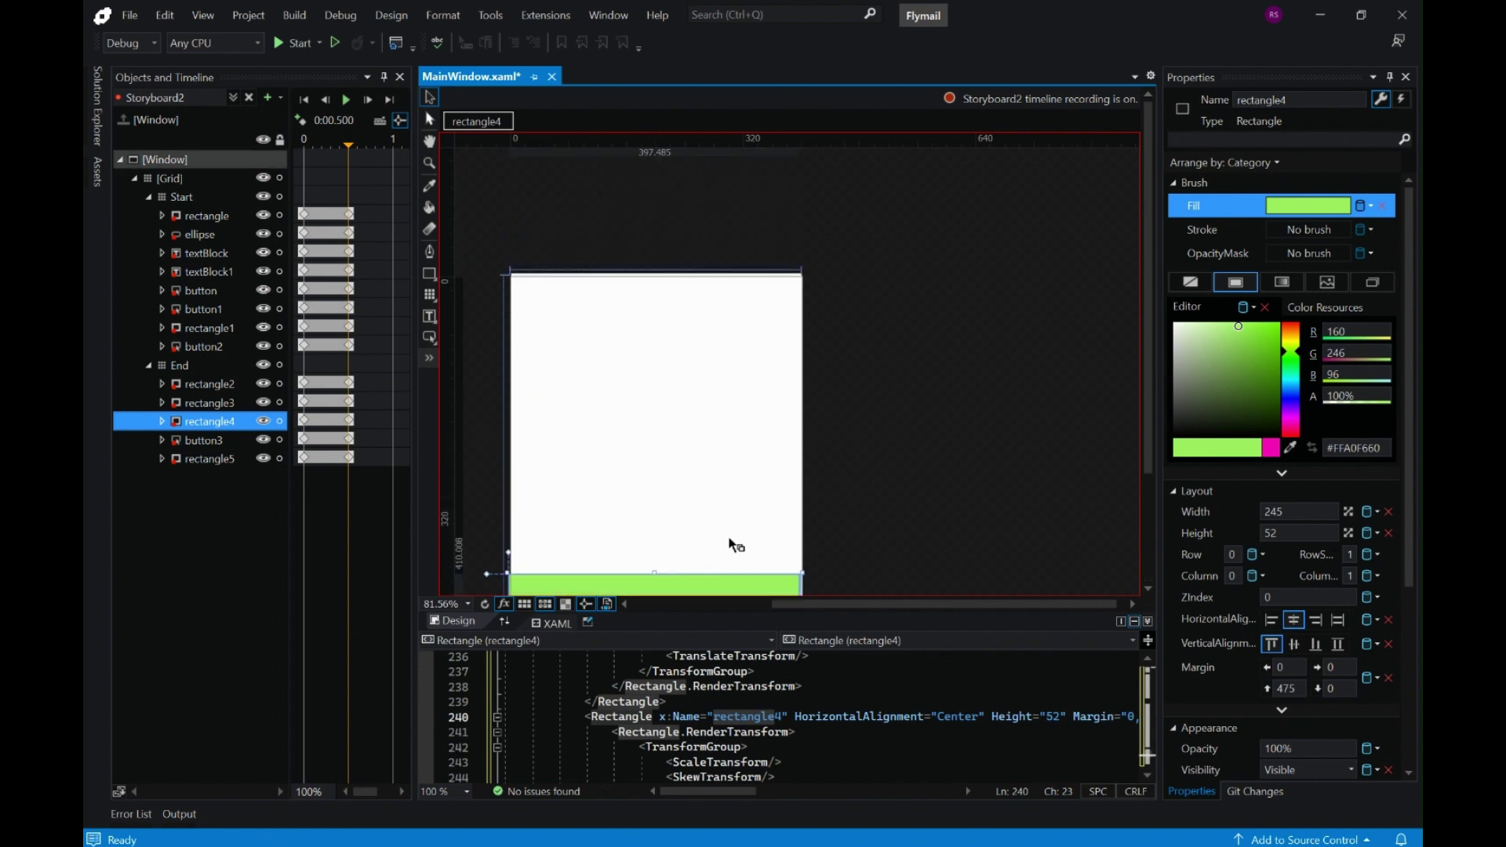
drag(653, 572, 655, 275)
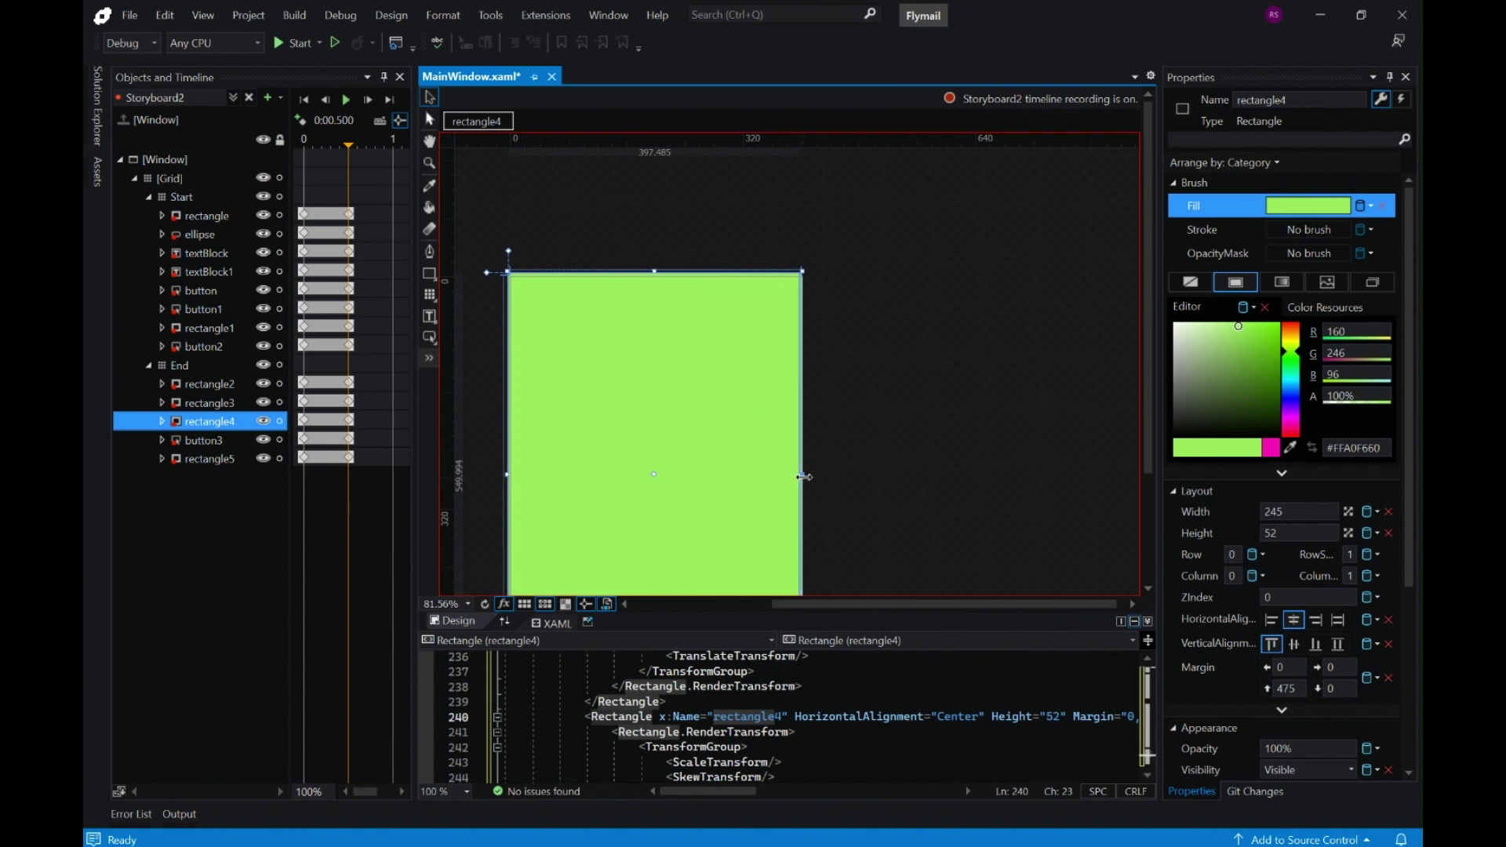
drag(803, 476, 808, 476)
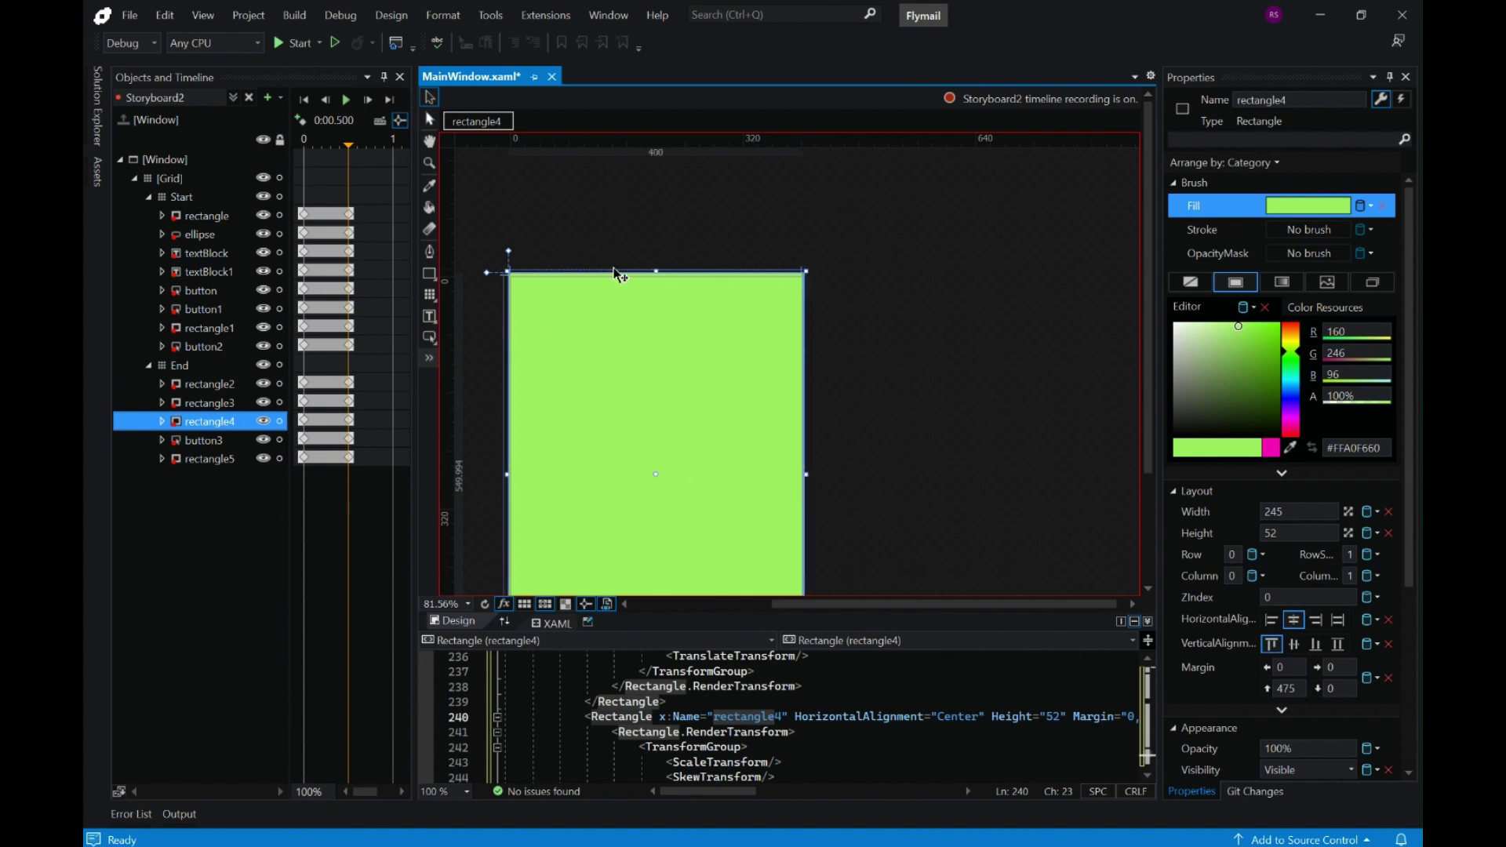
drag(656, 276, 658, 277)
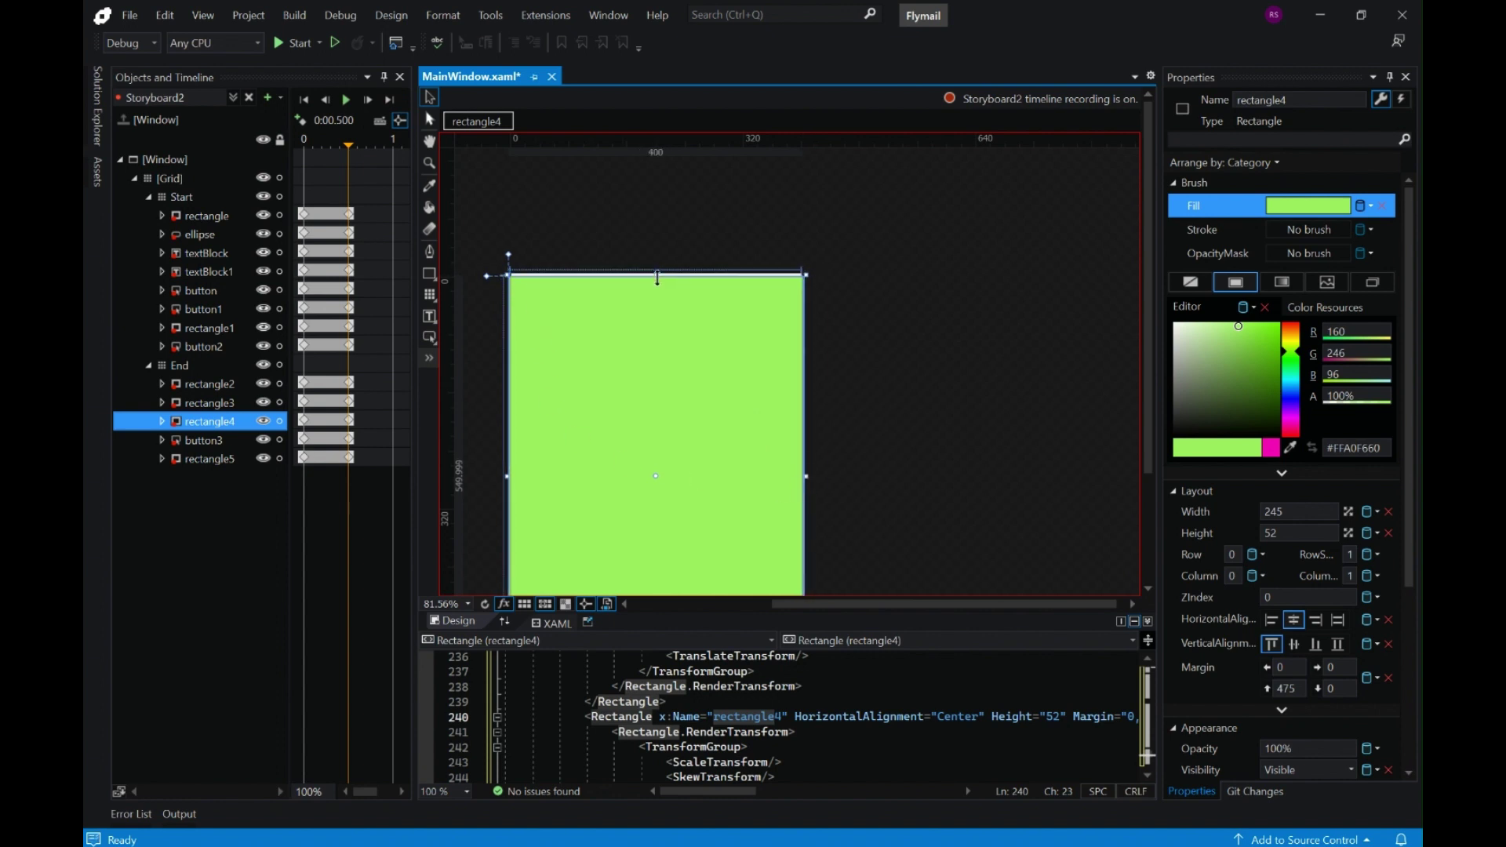
key(ctrl+z)
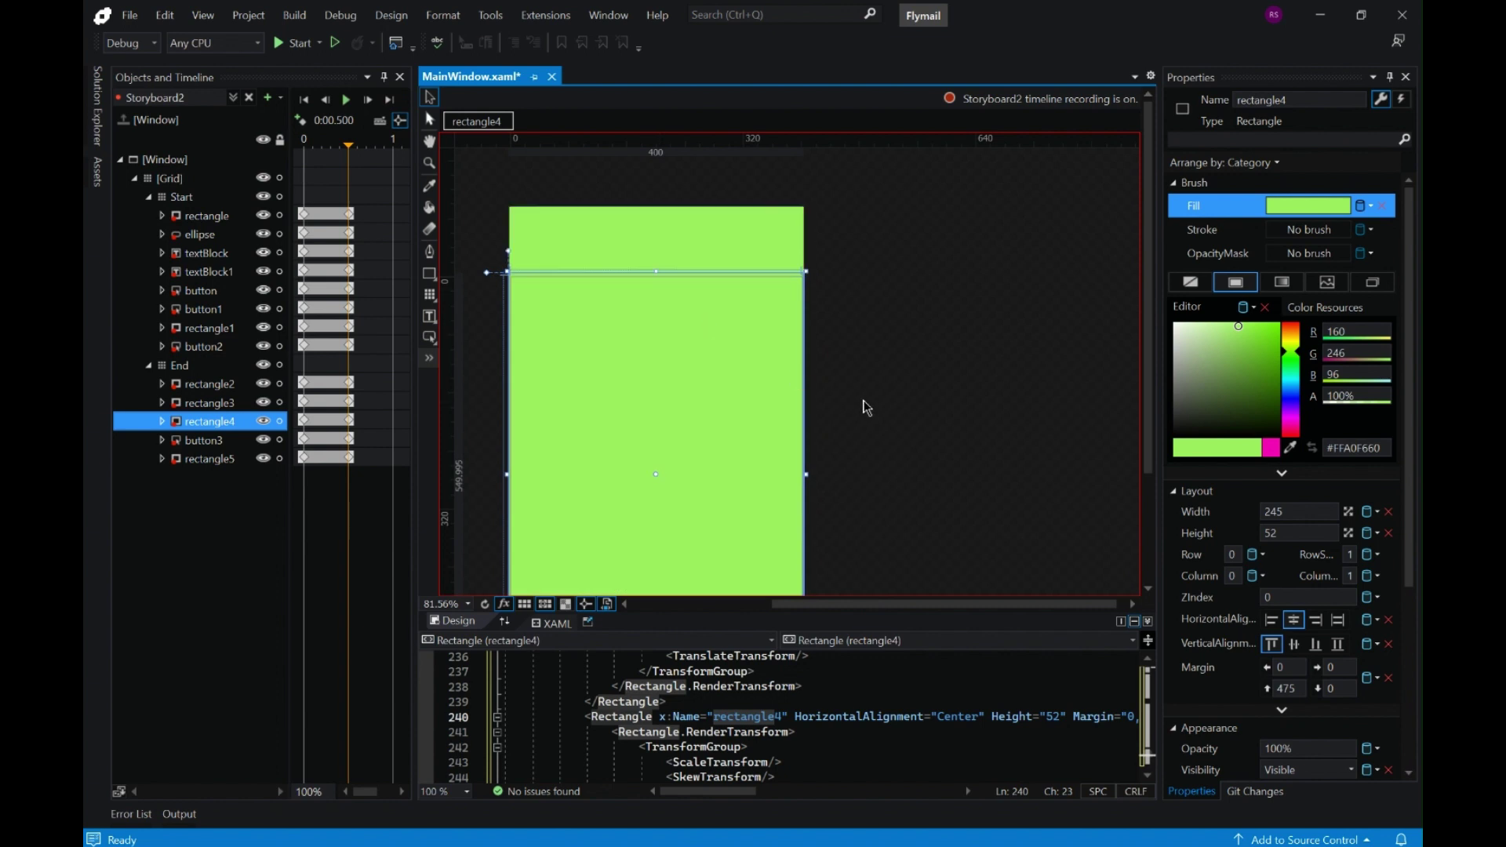
Extend the green rectangle slightly past the card's left edge at 0.5 s, play Storyboard2 and close it
drag(508, 408, 505, 408)
scroll(852, 425, down, 1)
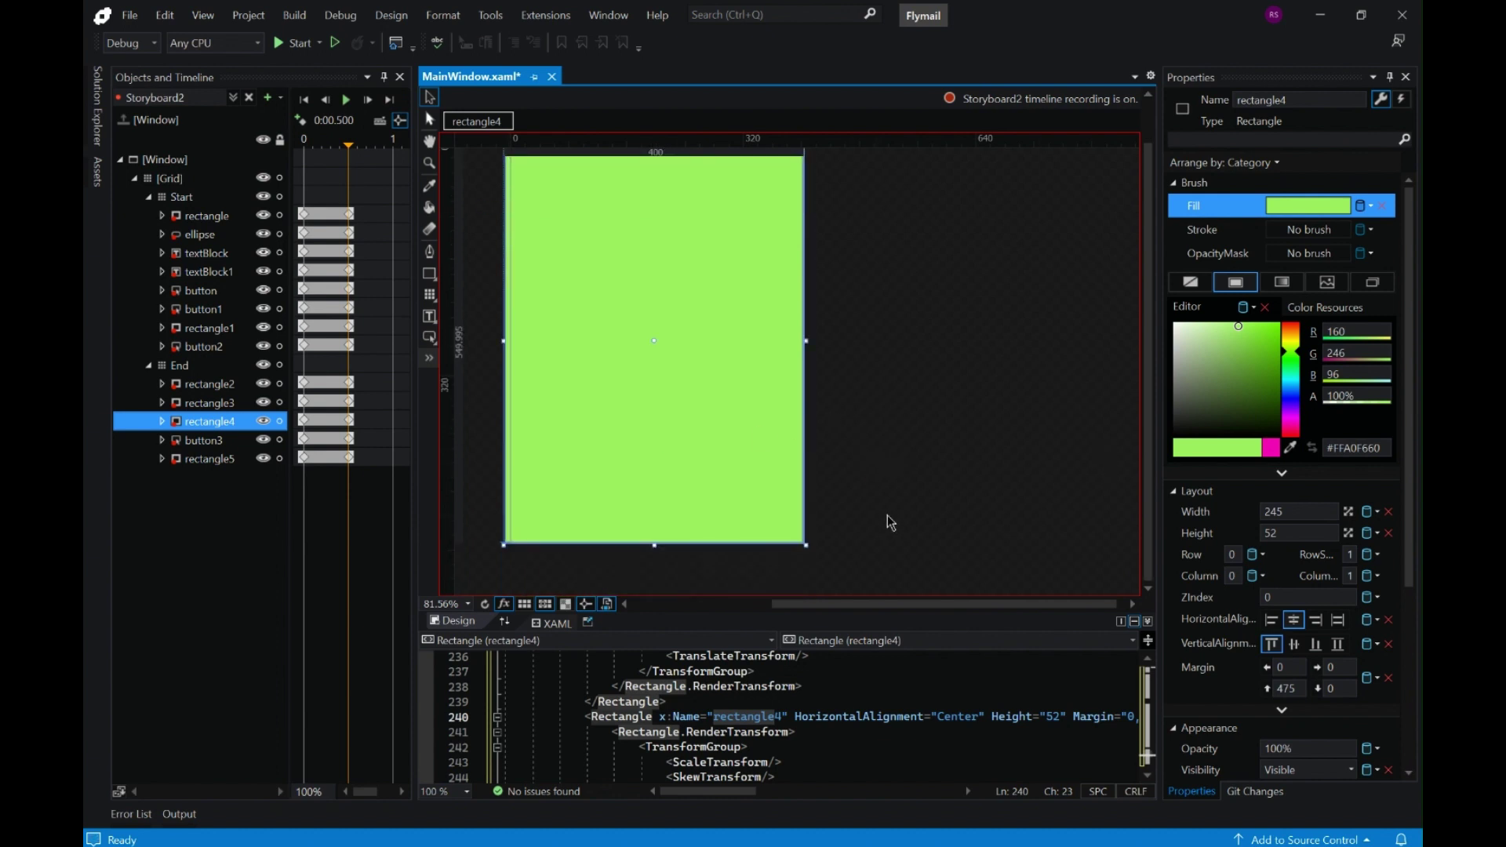
click(345, 100)
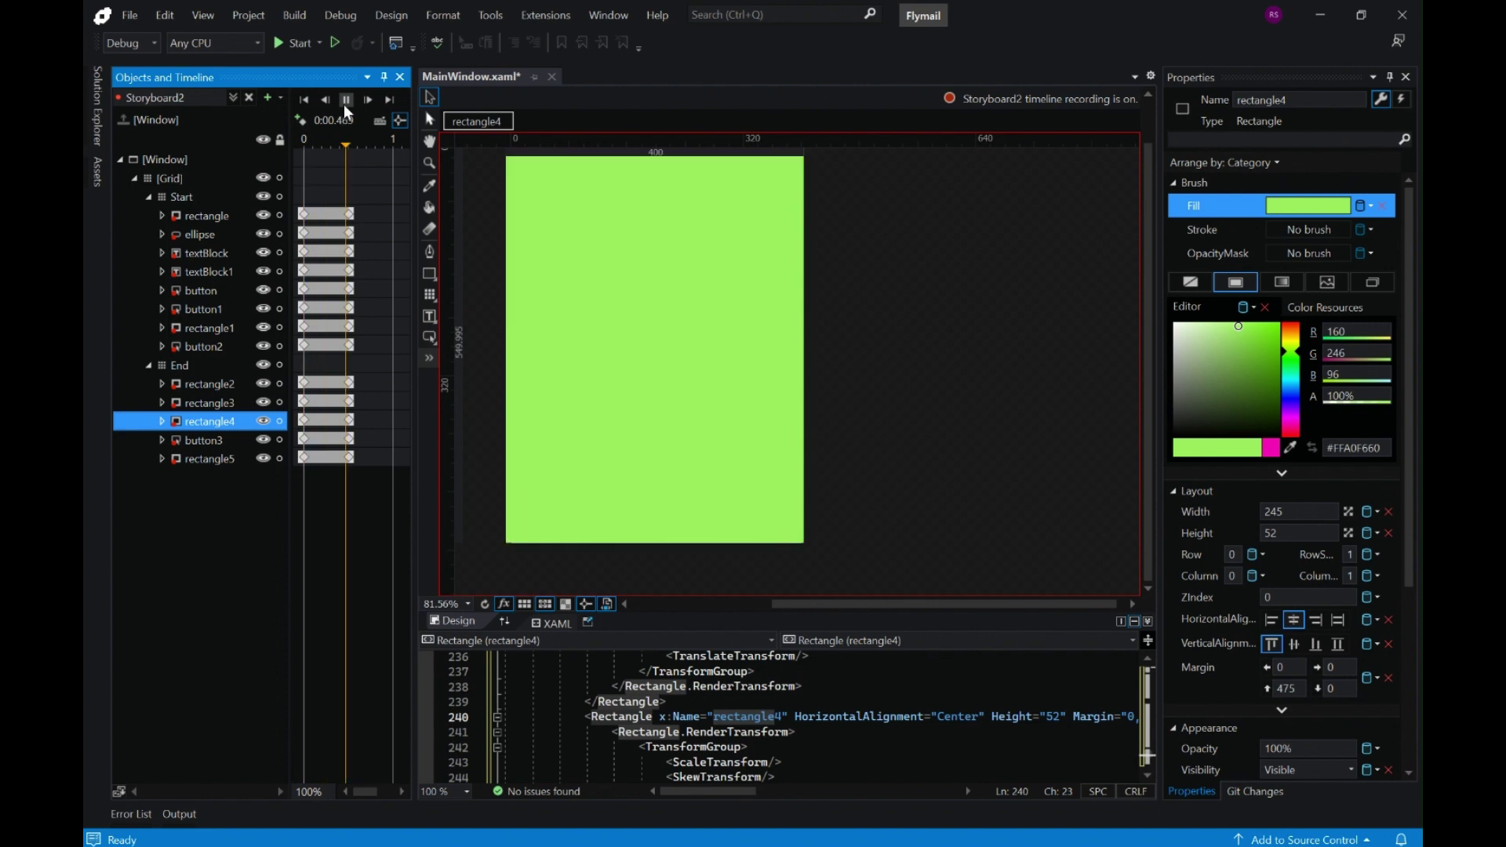
scroll(985, 399, up, 1)
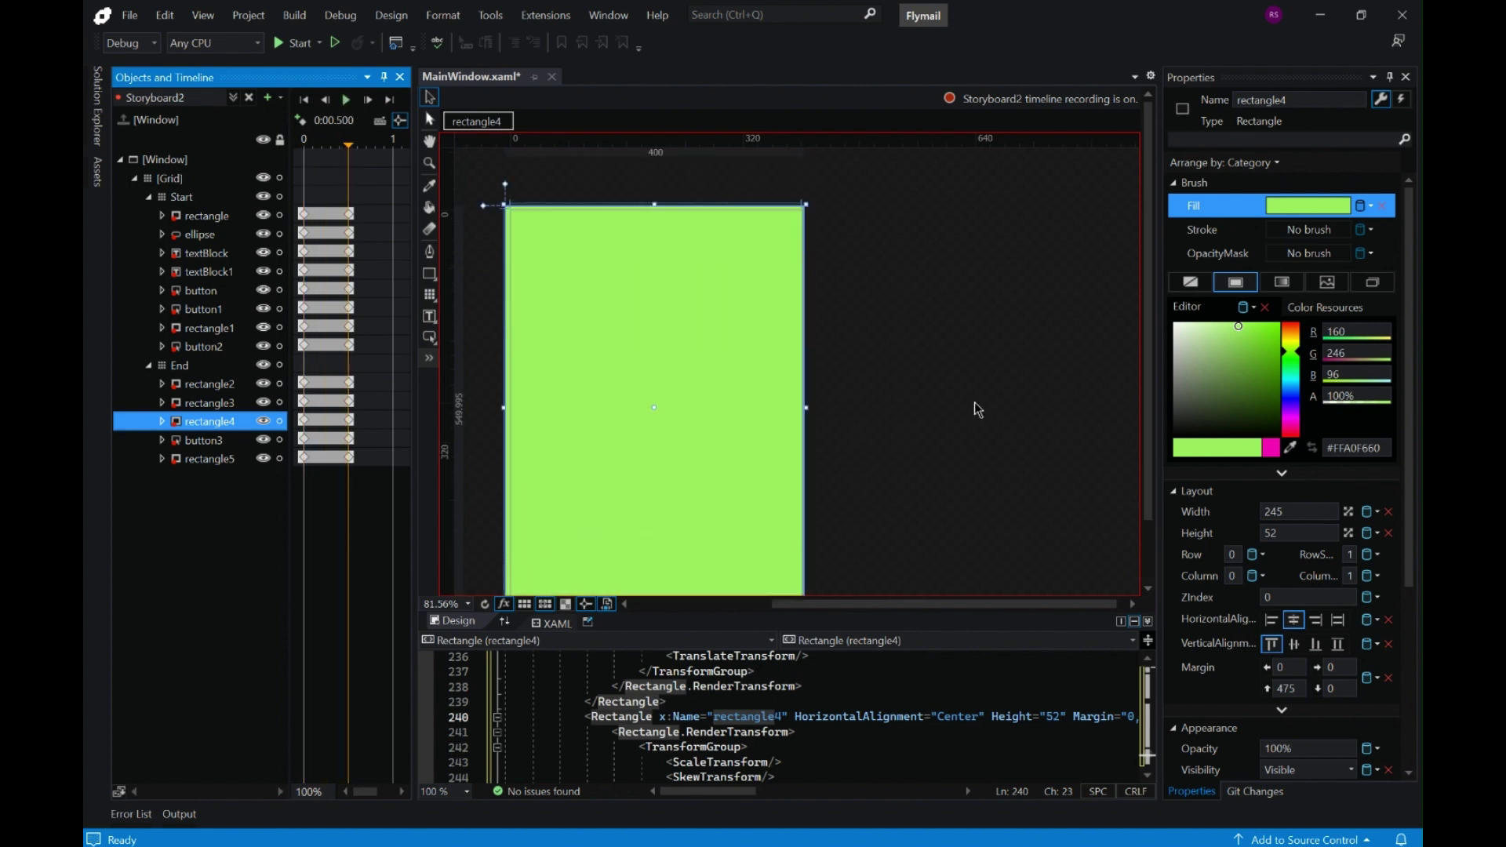
click(341, 105)
click(248, 99)
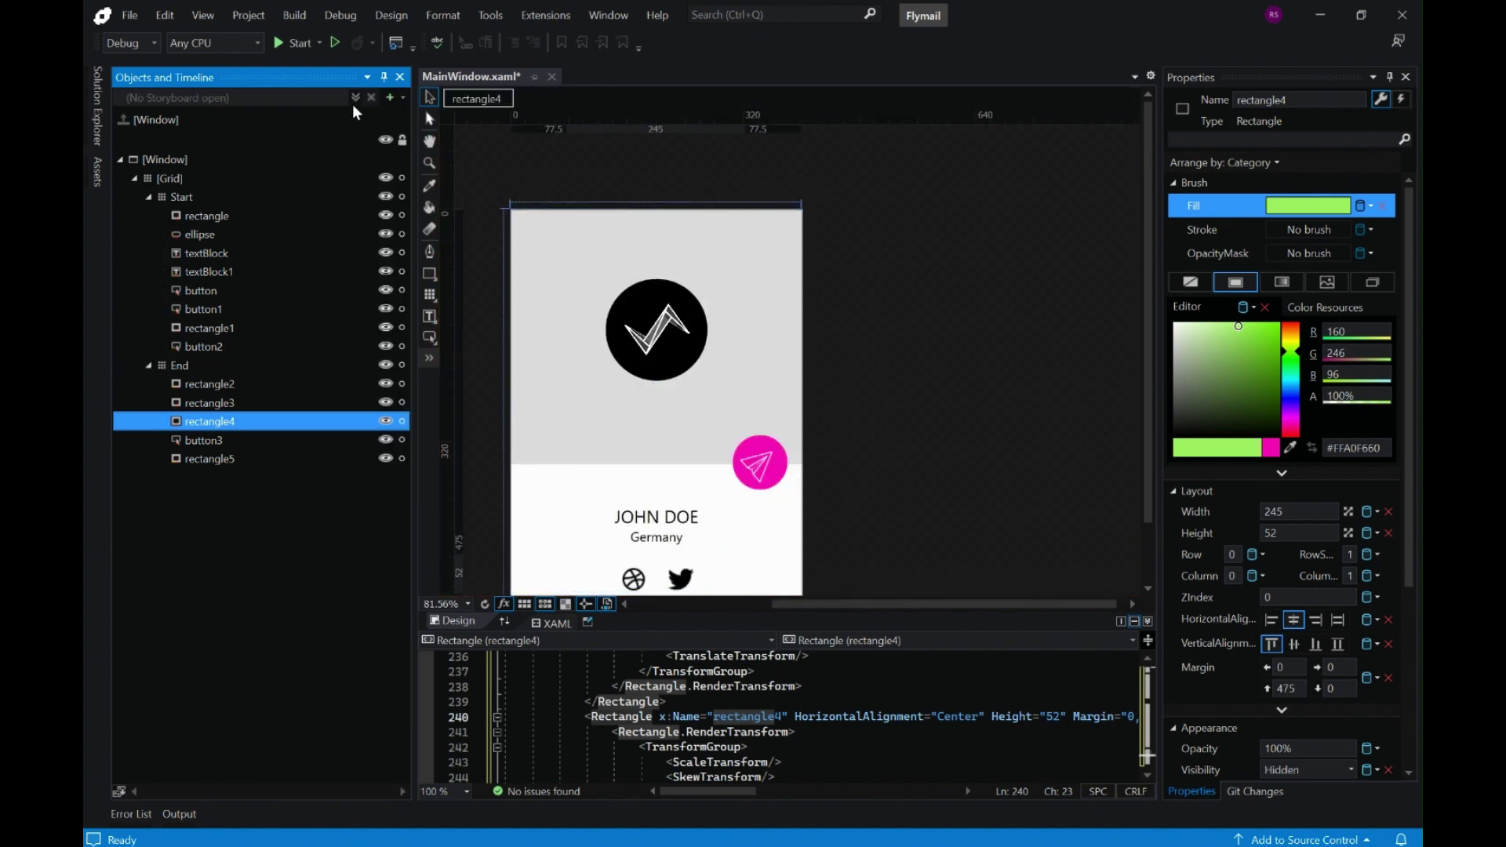
Move all of Storyboard1's 0.5 s keyframes to 0.3 s and play the animation
click(354, 97)
click(370, 139)
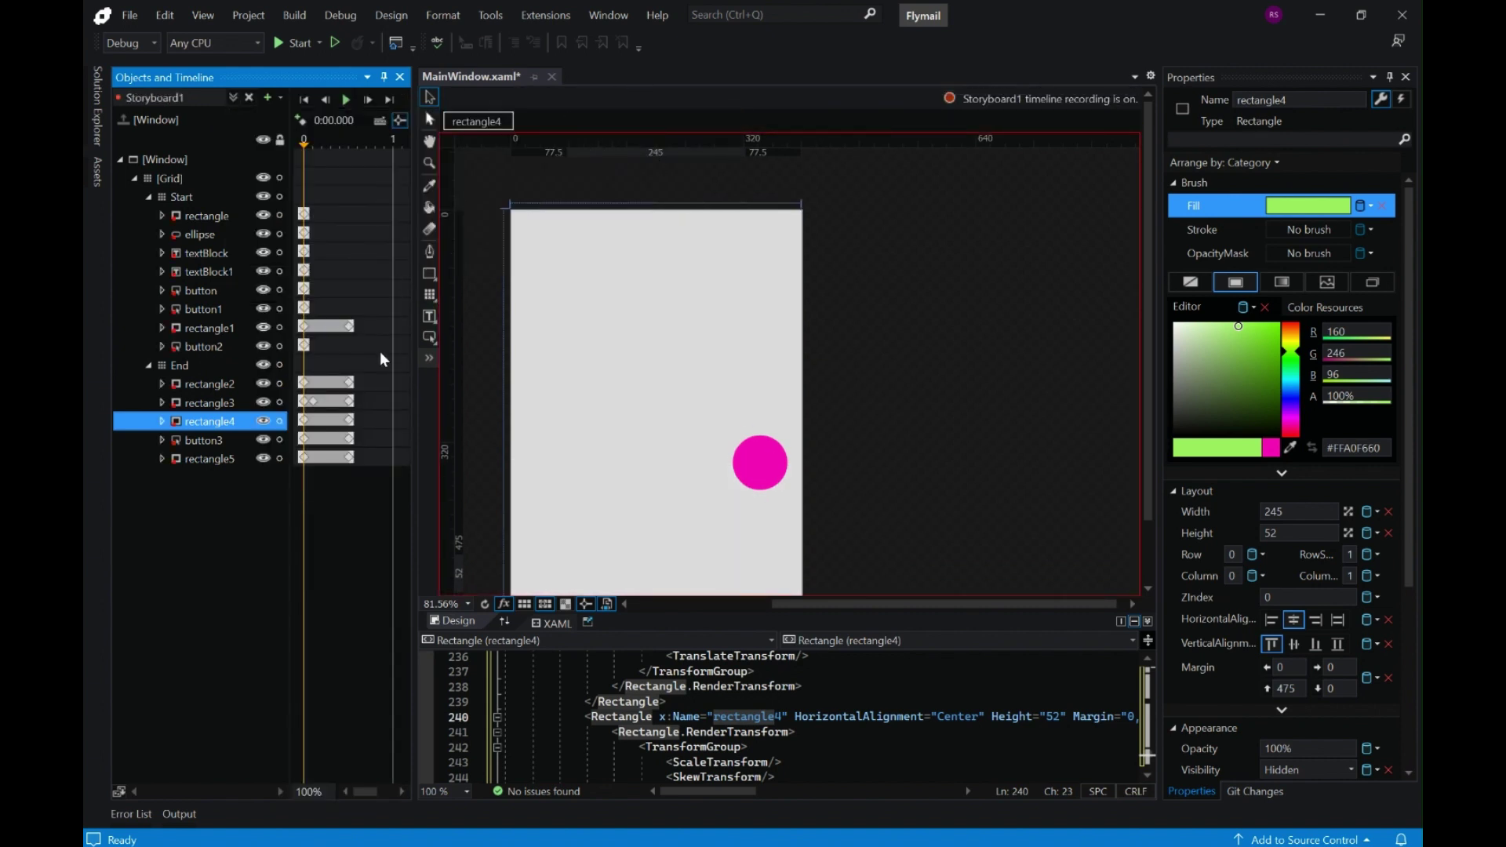
click(346, 98)
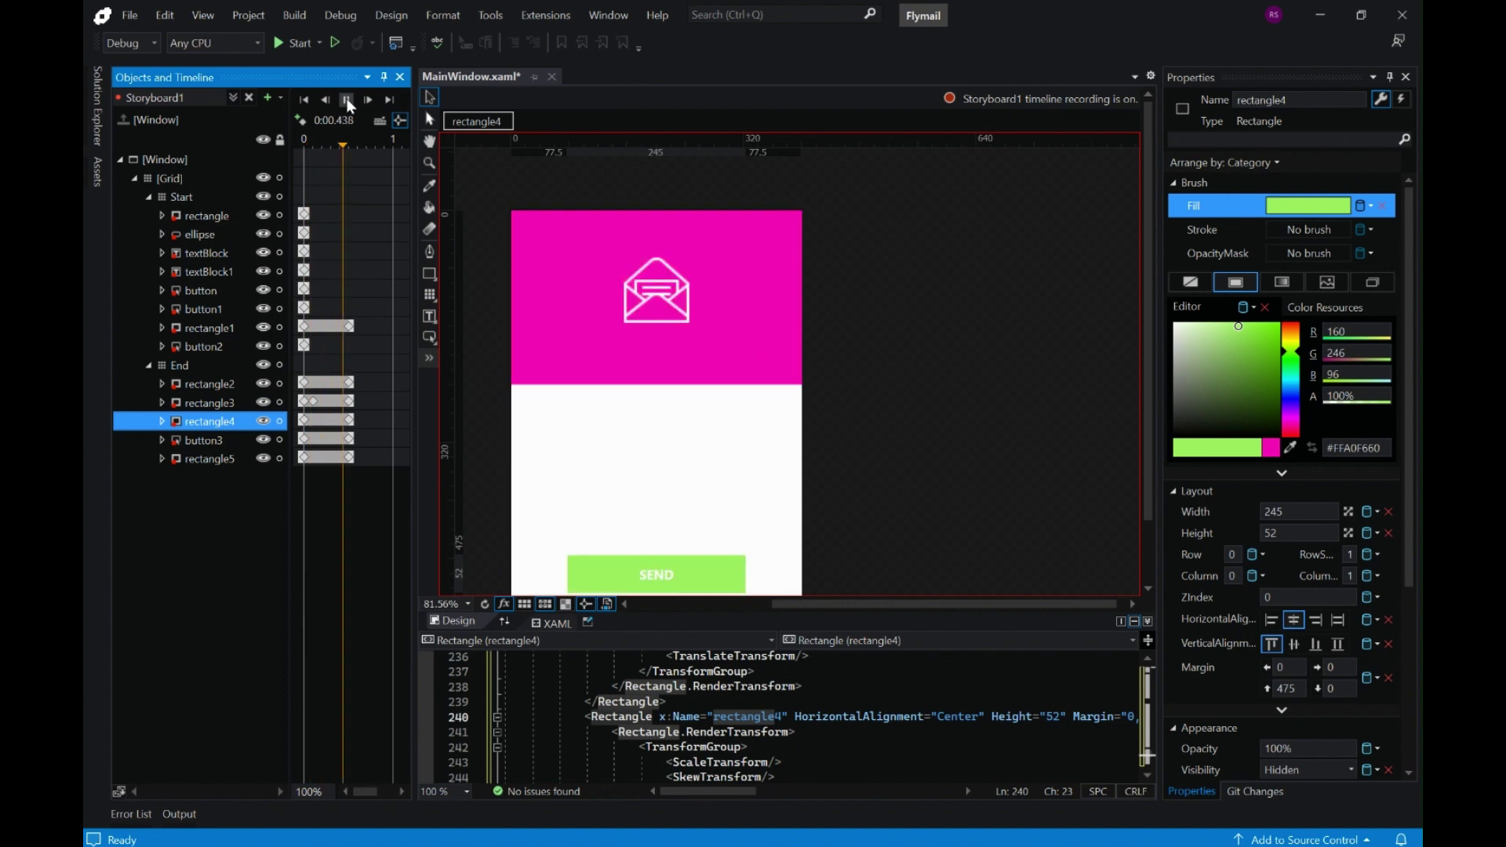
click(350, 328)
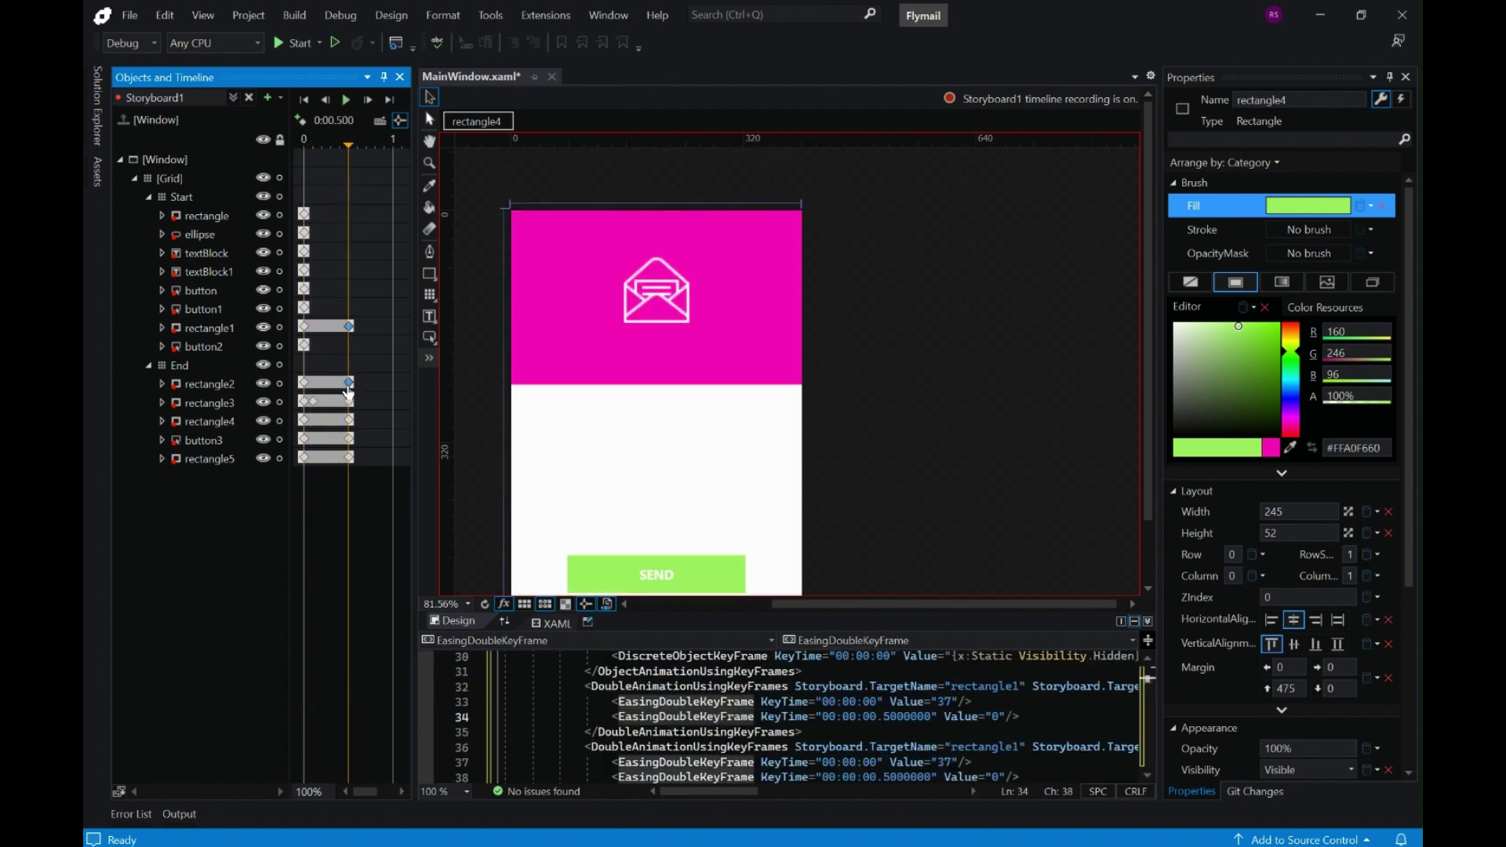
ctrl+click(349, 401)
ctrl+click(349, 440)
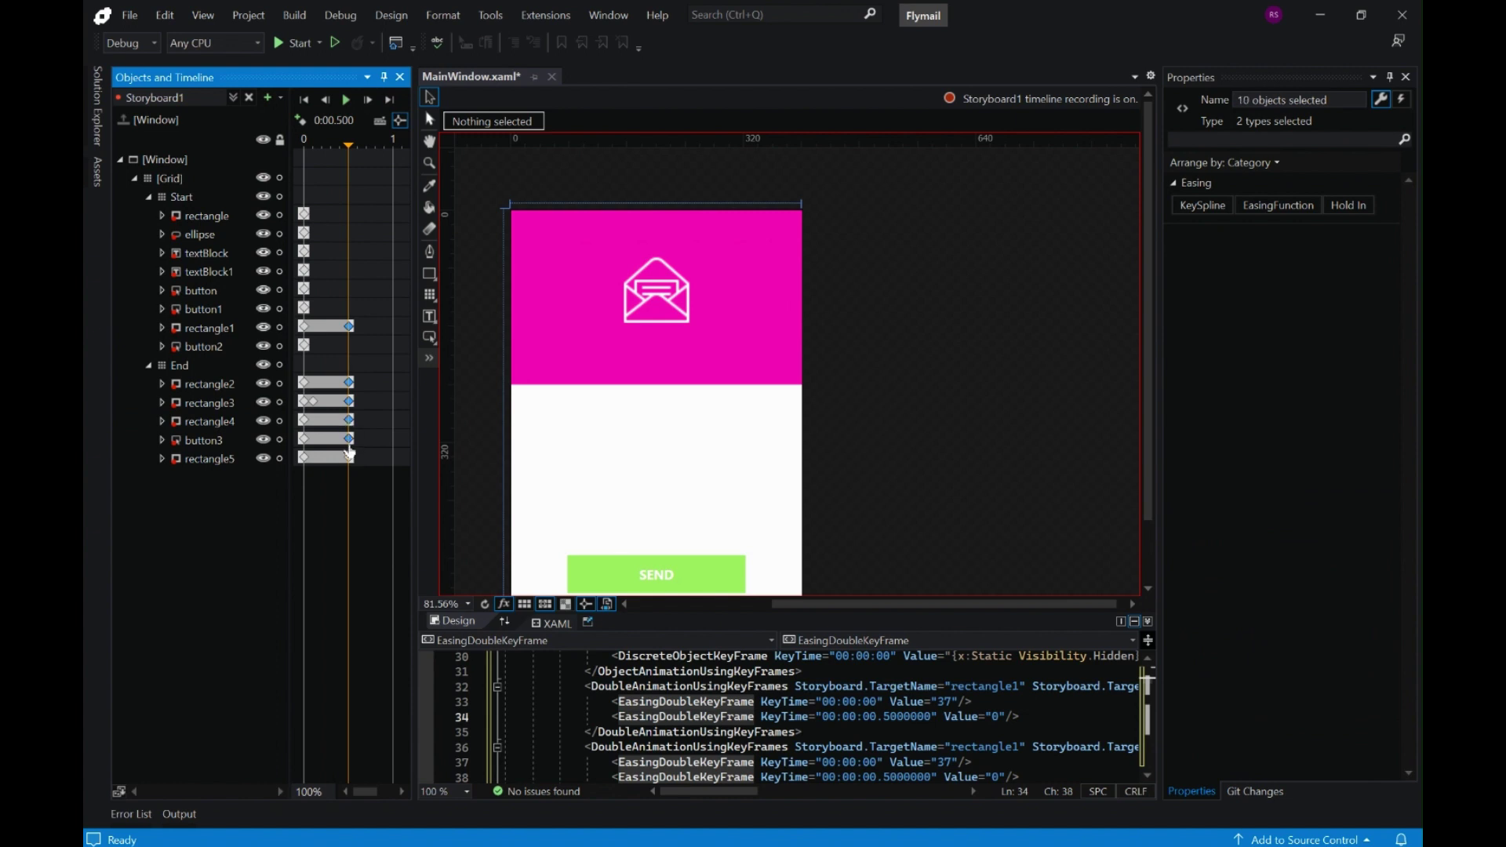
drag(347, 388, 330, 396)
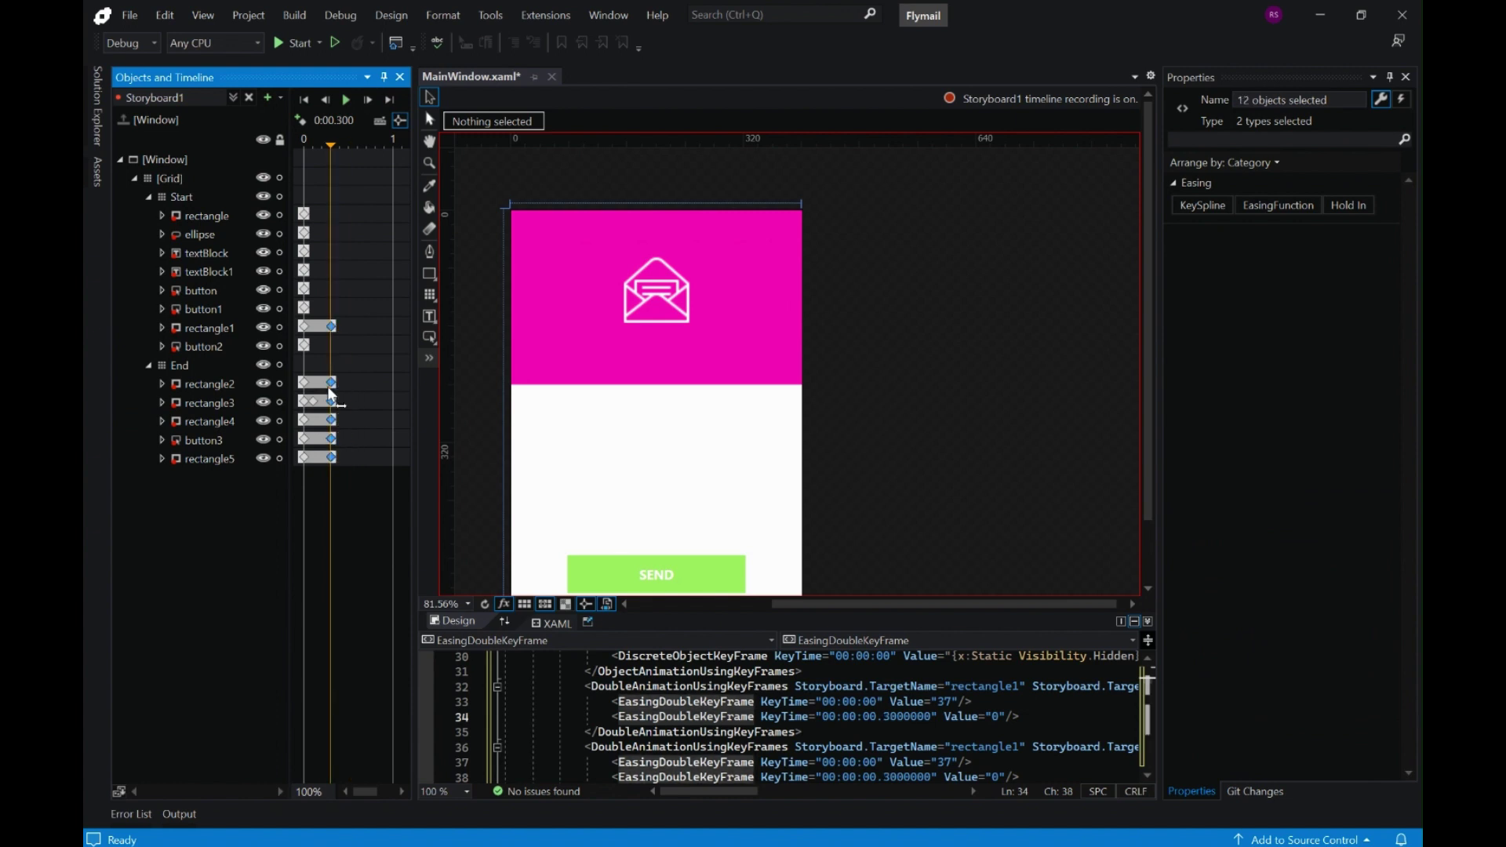
click(345, 101)
Move all of Storyboard2's 0.5 s keyframes, for both the Start and End grids, to 0.3 s
click(232, 99)
click(261, 160)
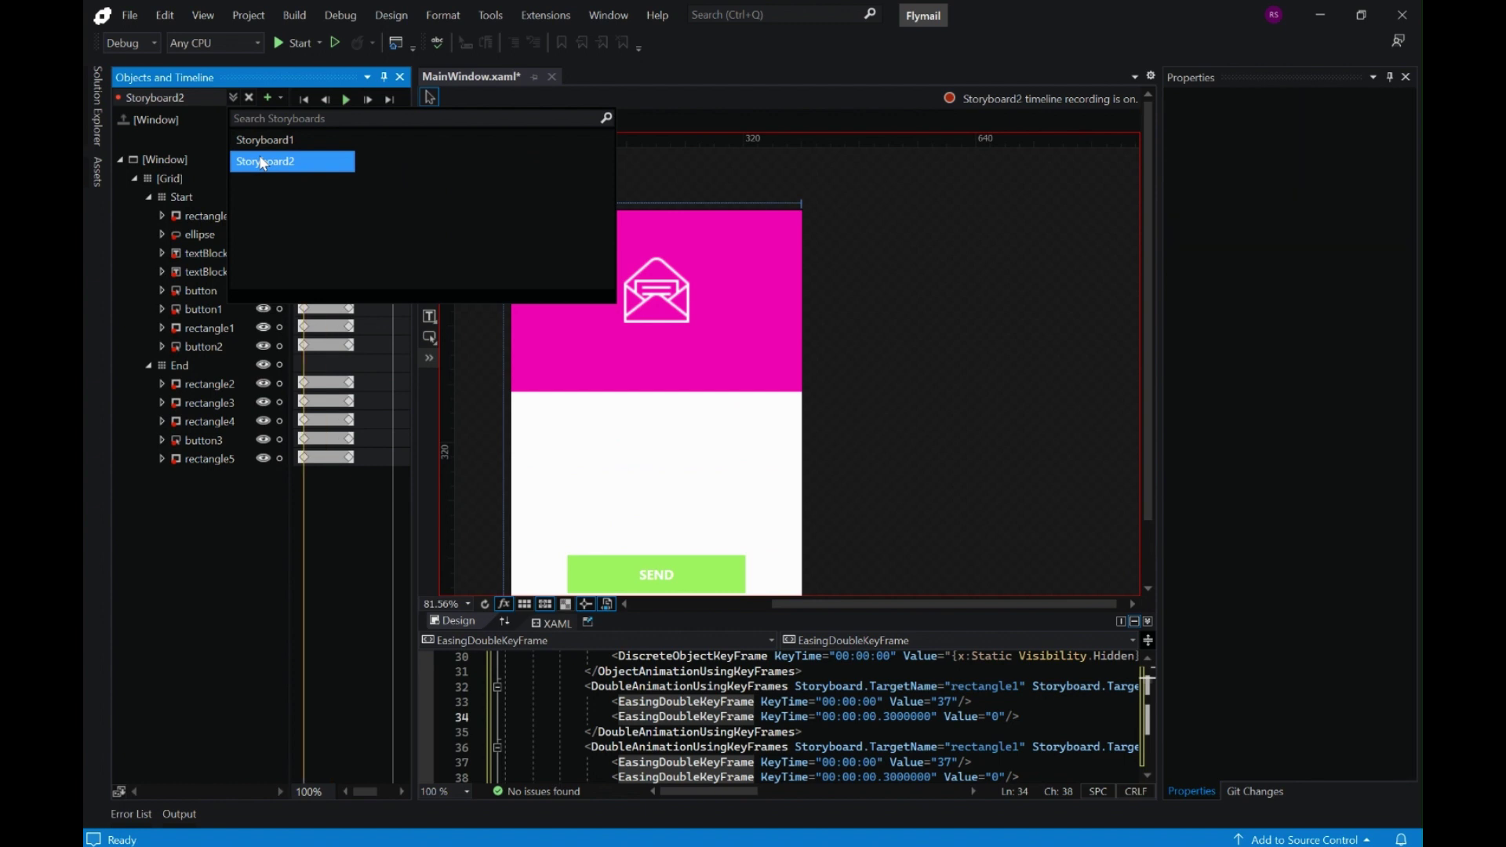
click(349, 213)
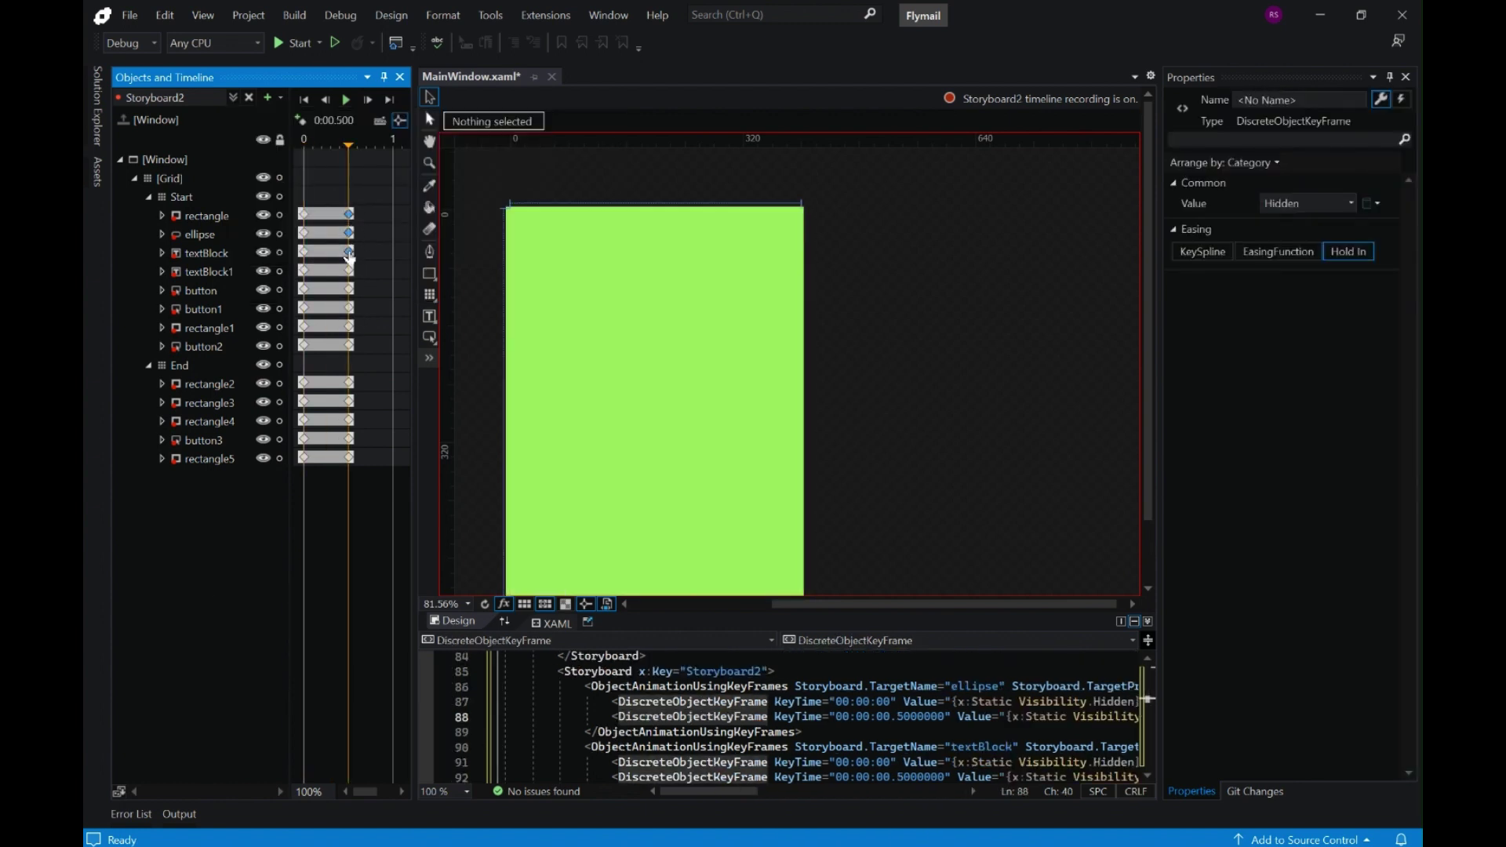
shift+click(349, 288)
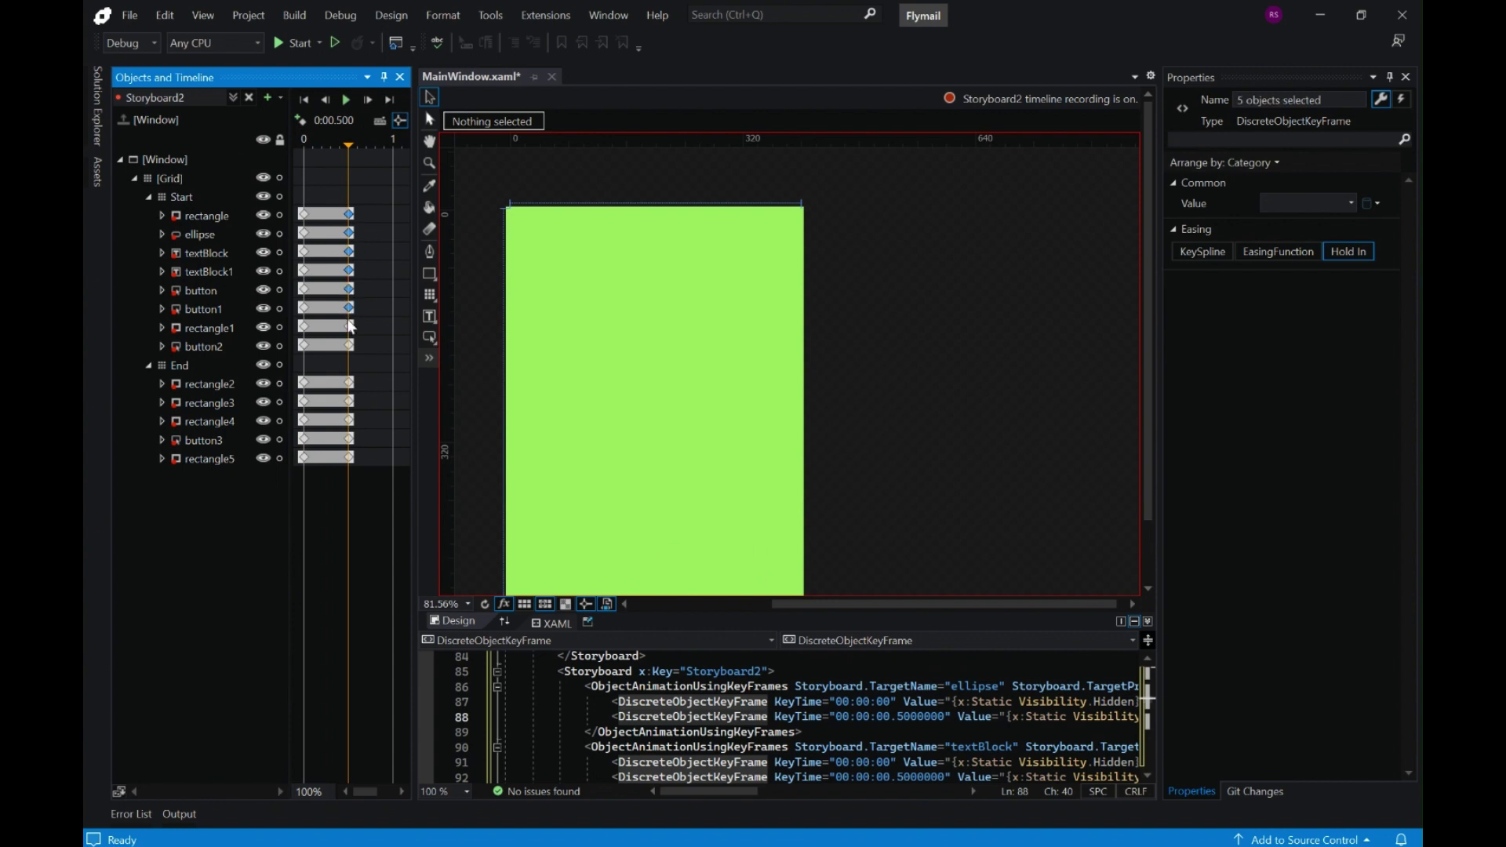
shift+click(350, 359)
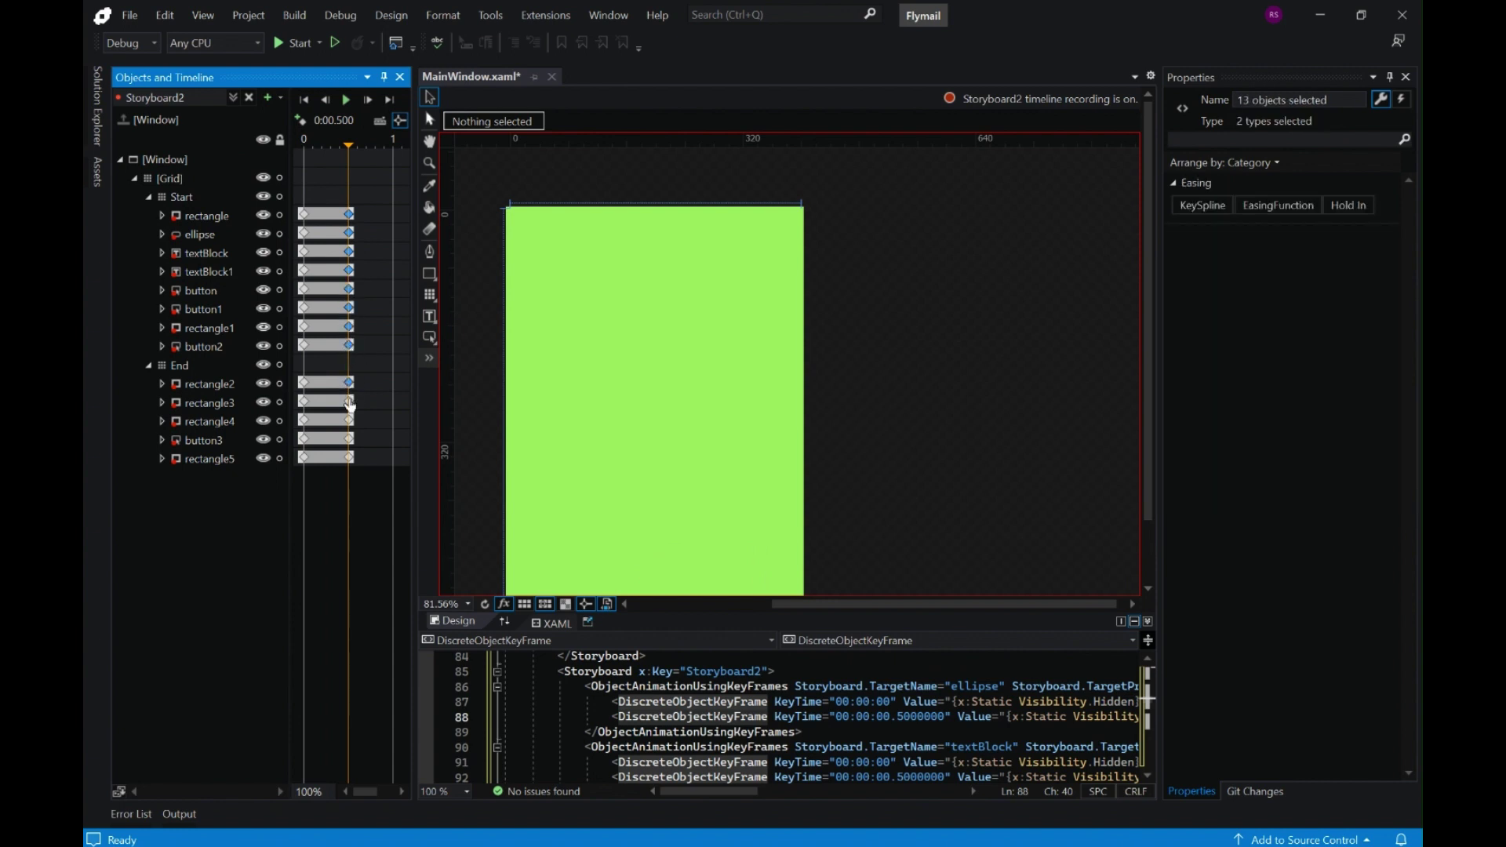
ctrl+click(350, 458)
drag(346, 222, 340, 227)
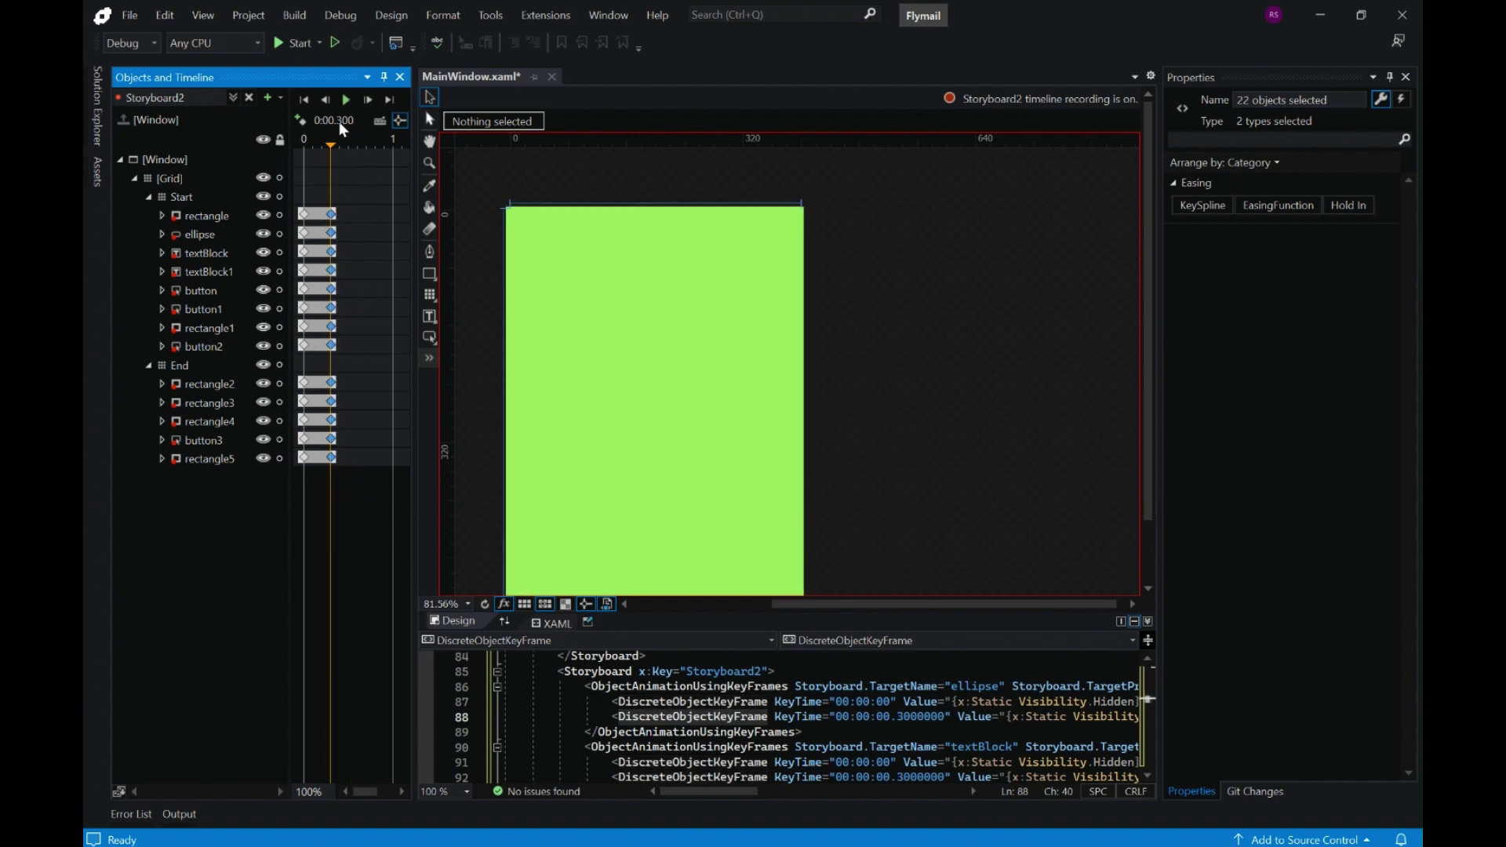
Play back Storyboard2 to review its timing and close the storyboard
click(346, 100)
click(346, 99)
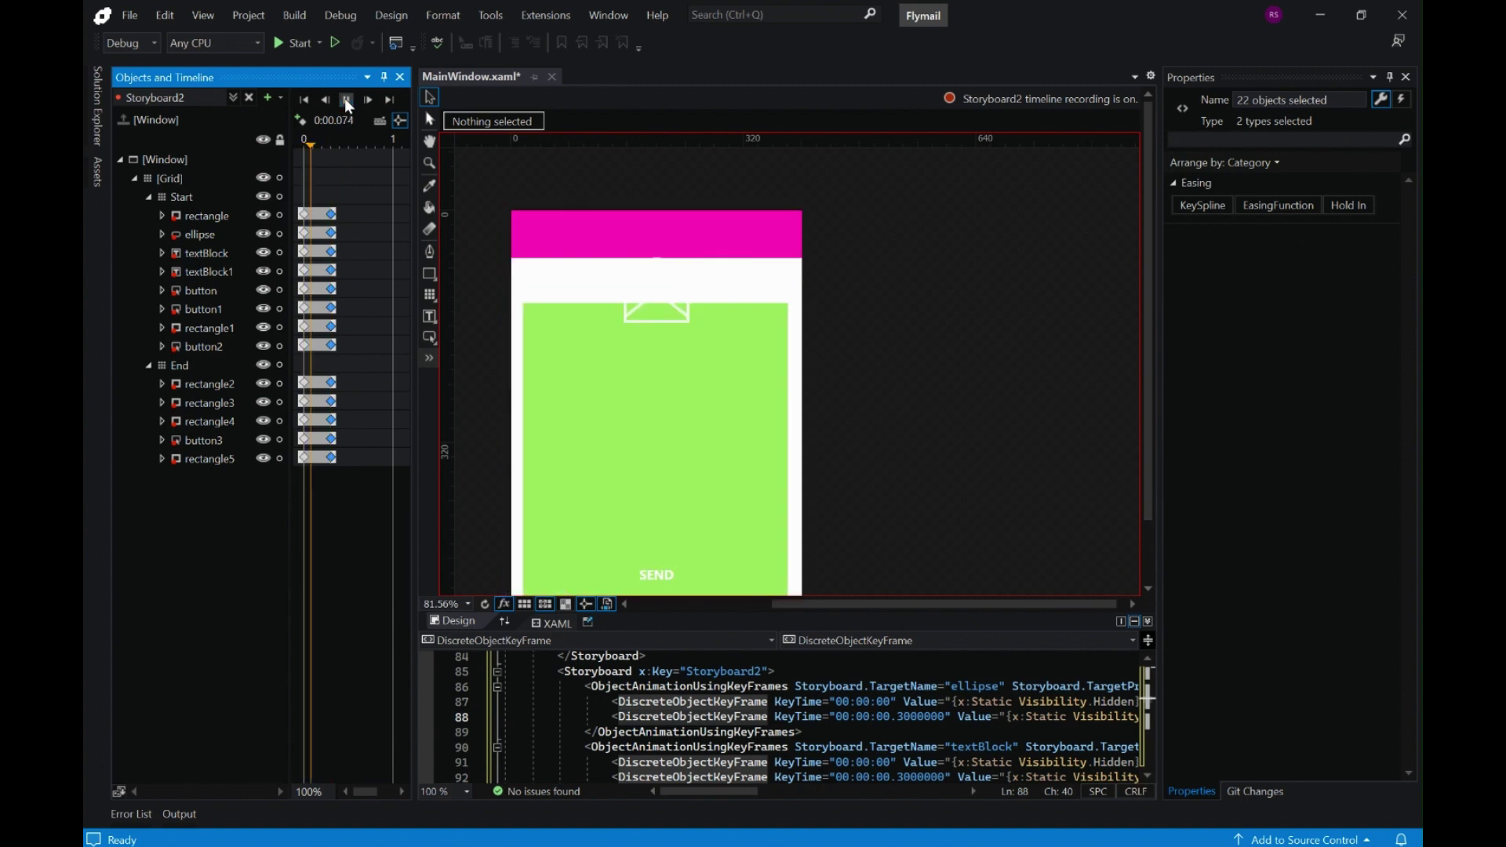
click(346, 100)
click(346, 100)
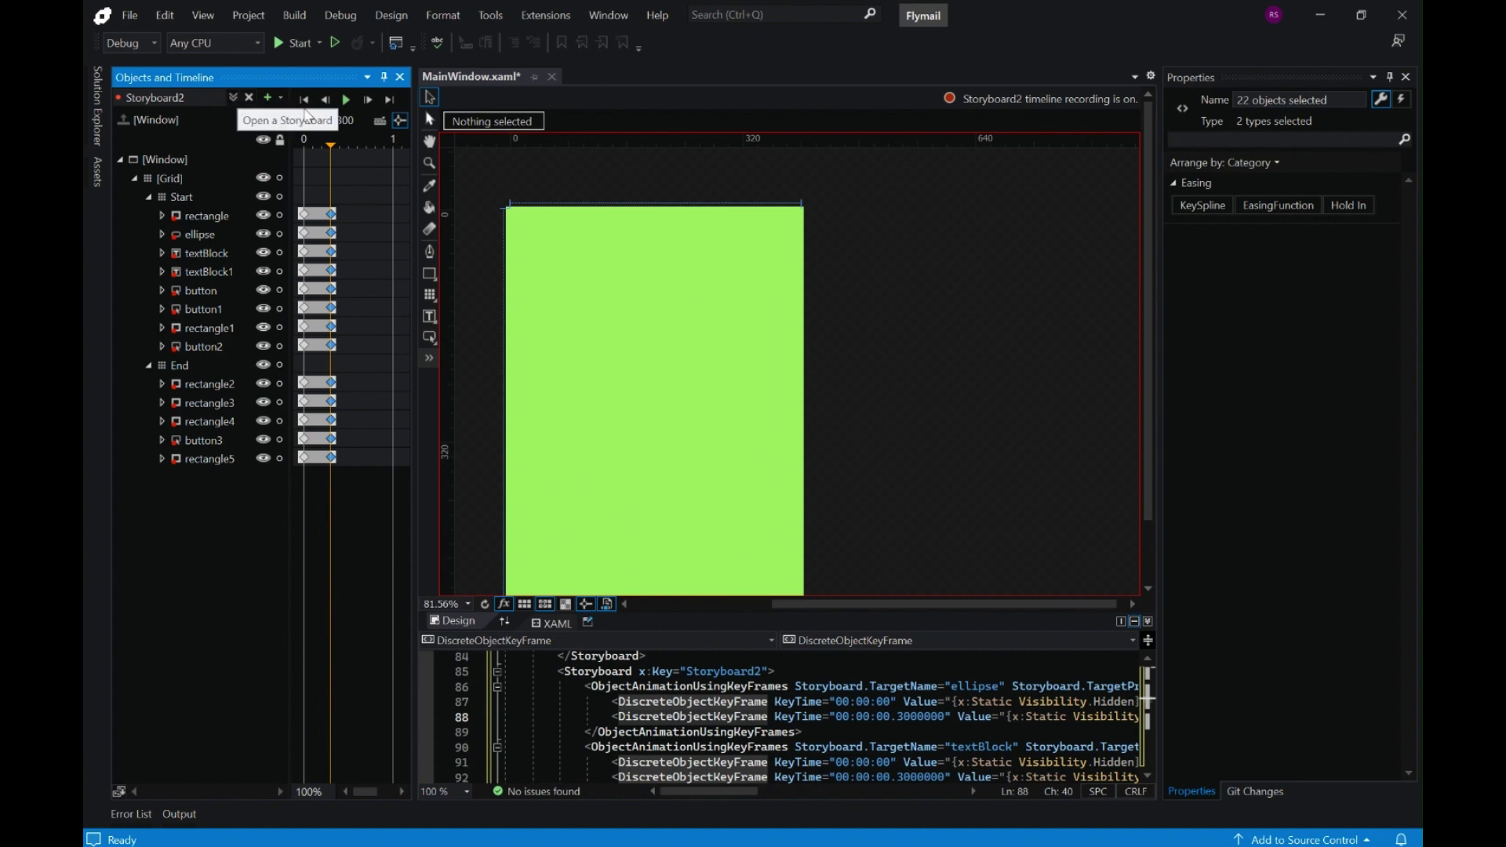
click(249, 97)
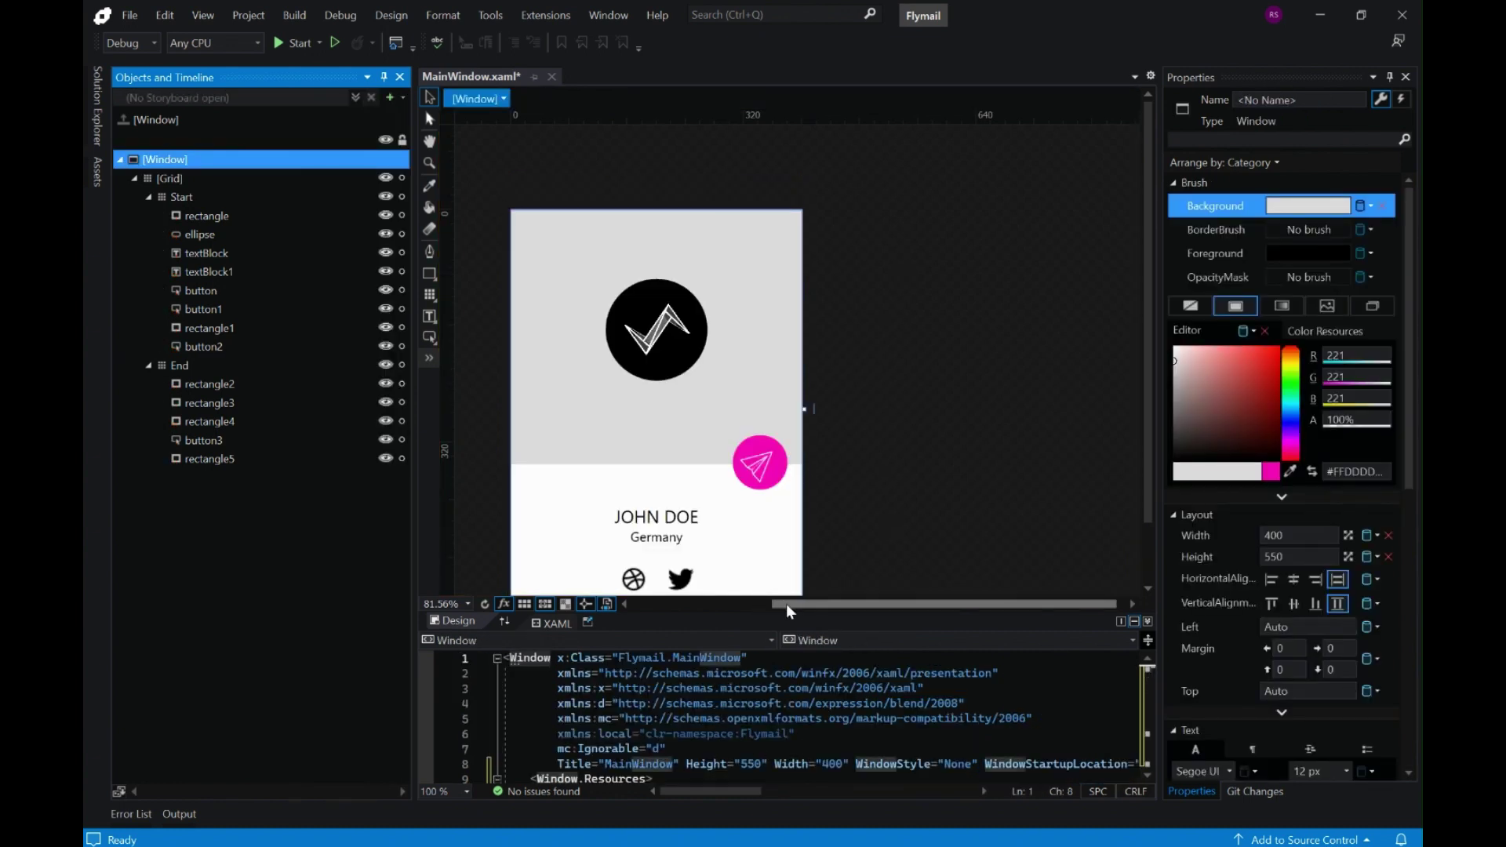
click(203, 16)
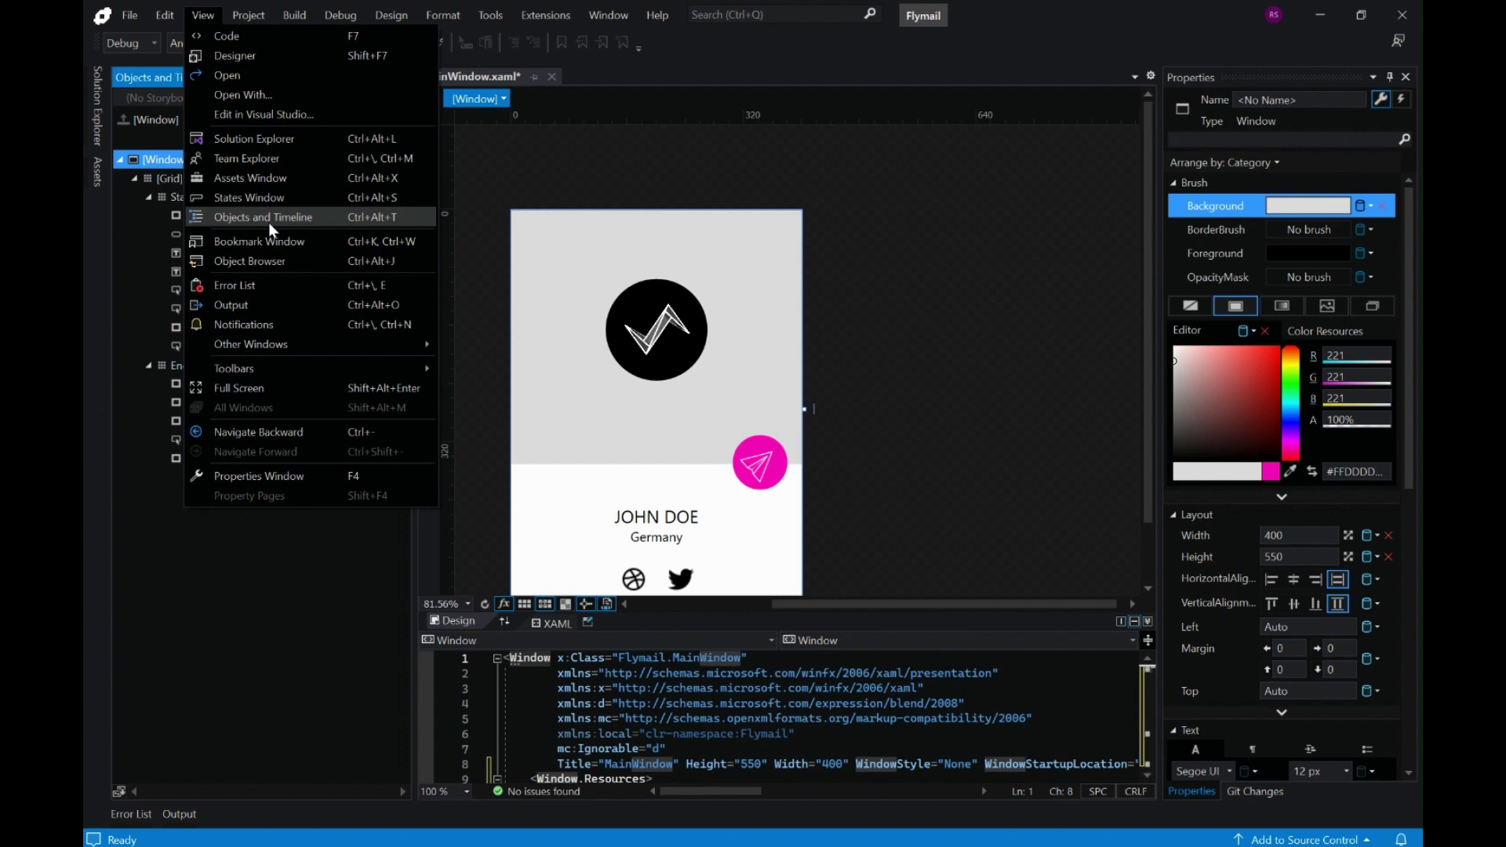
mouse_move(275, 369)
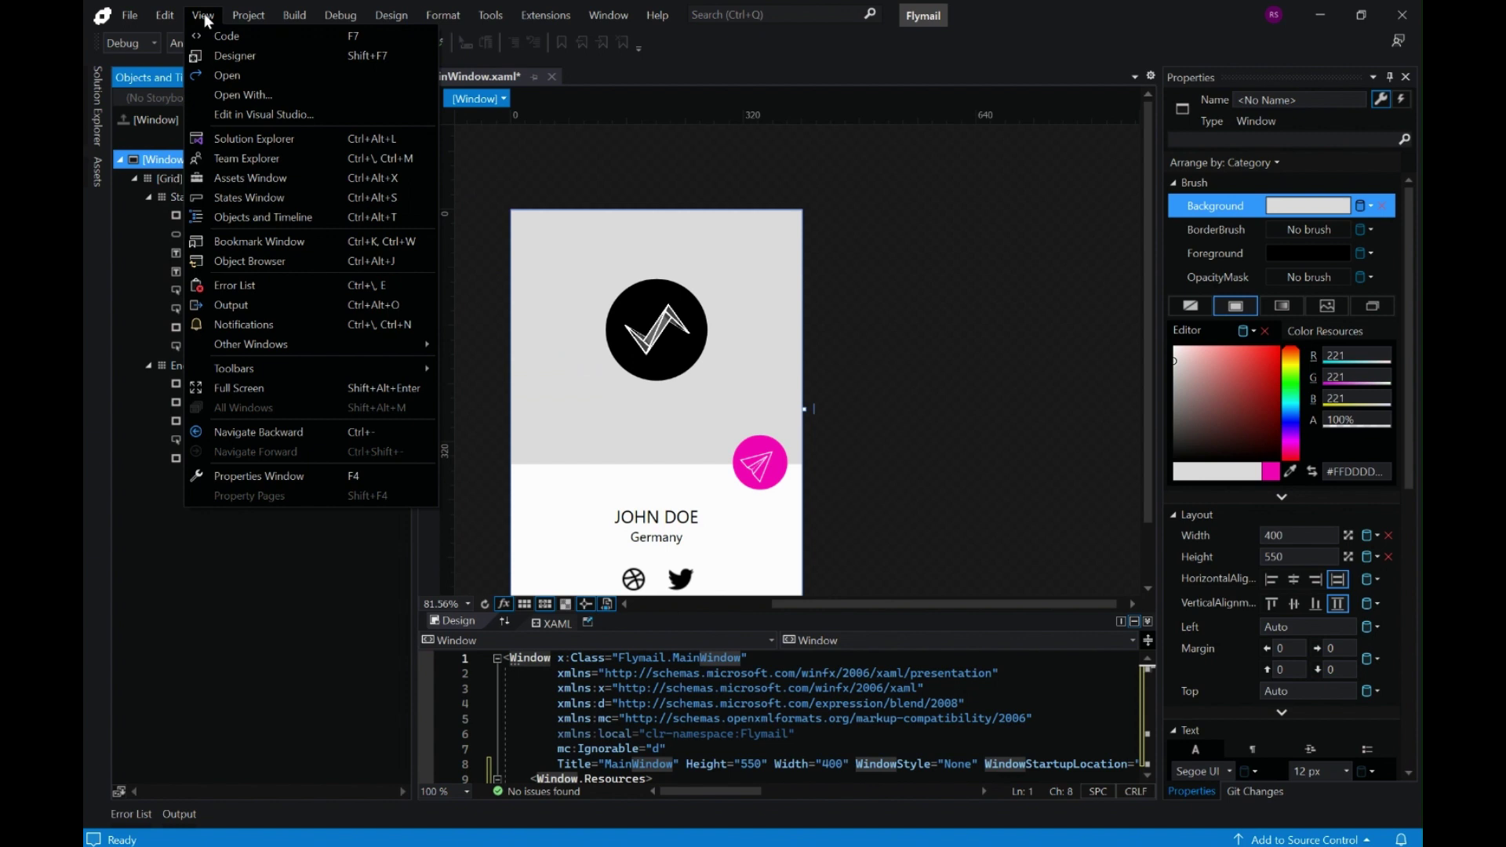
click(986, 25)
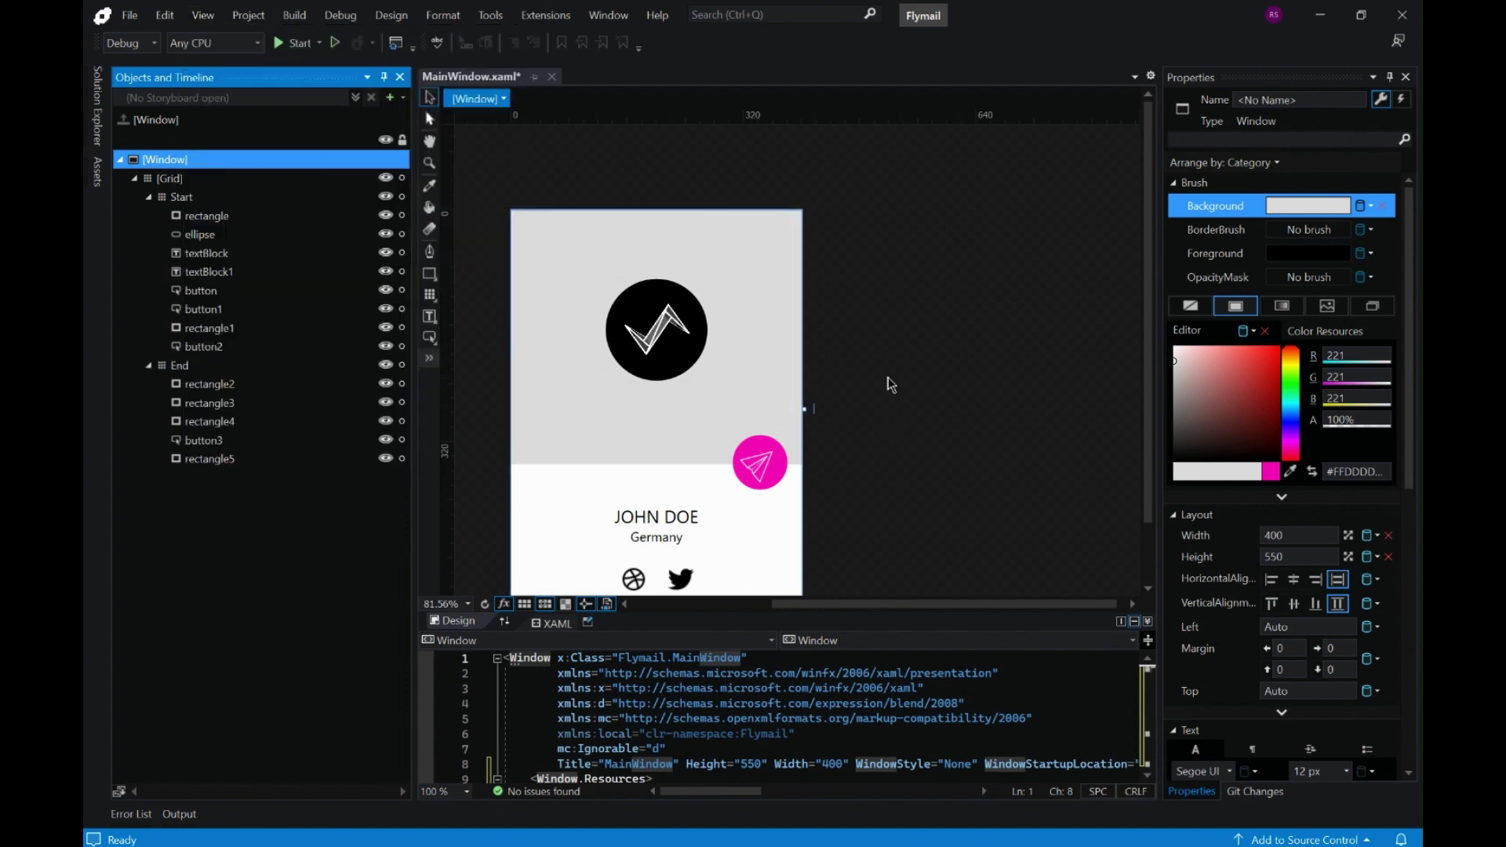
Collapse the Window.Resources and Grid elements in the XAML and insert an empty line between them
drag(1149, 490, 1149, 534)
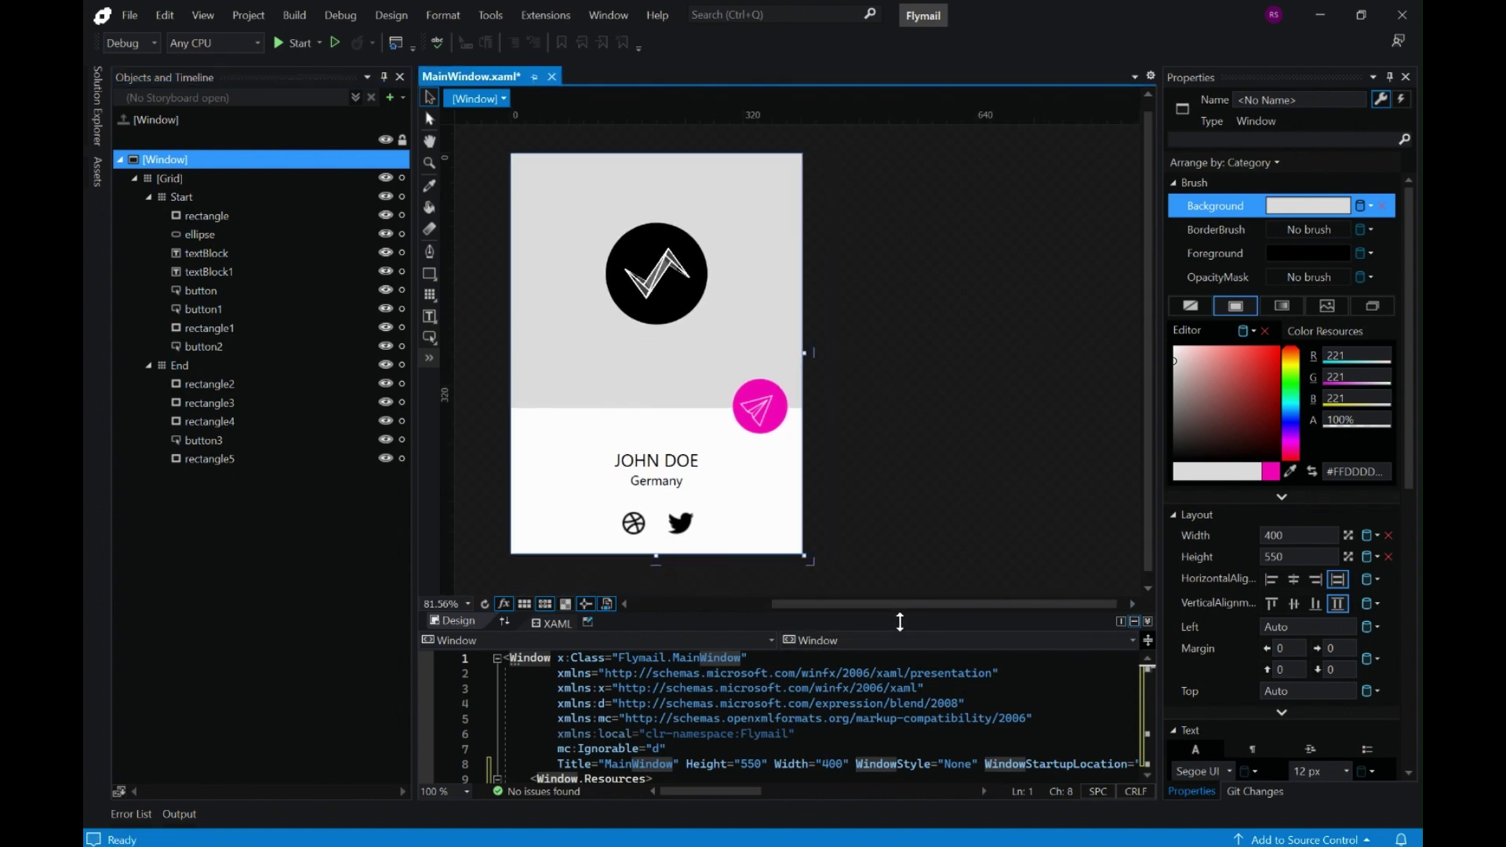
drag(900, 622, 900, 298)
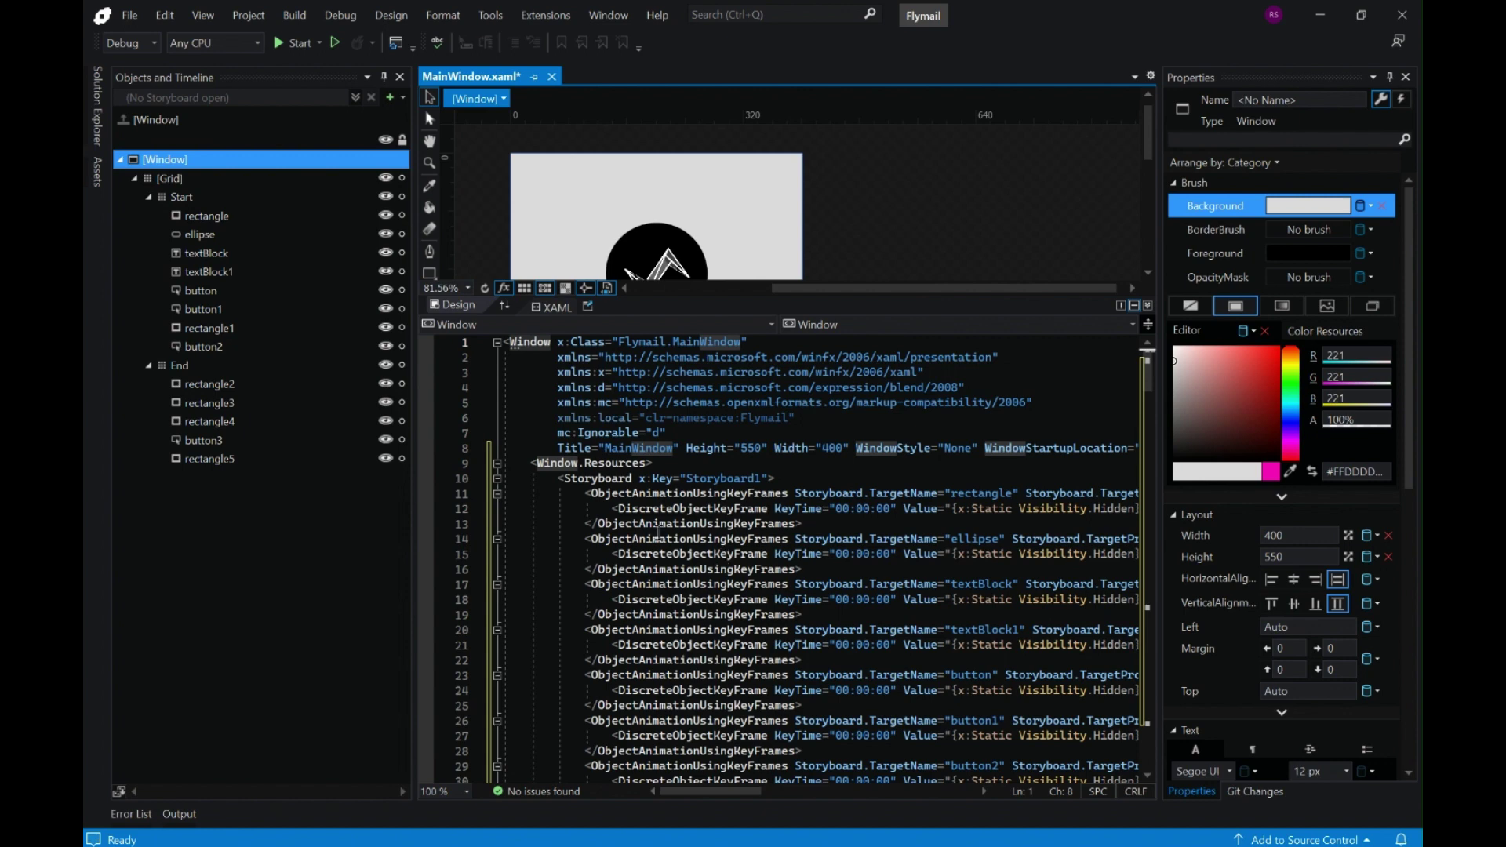
click(497, 463)
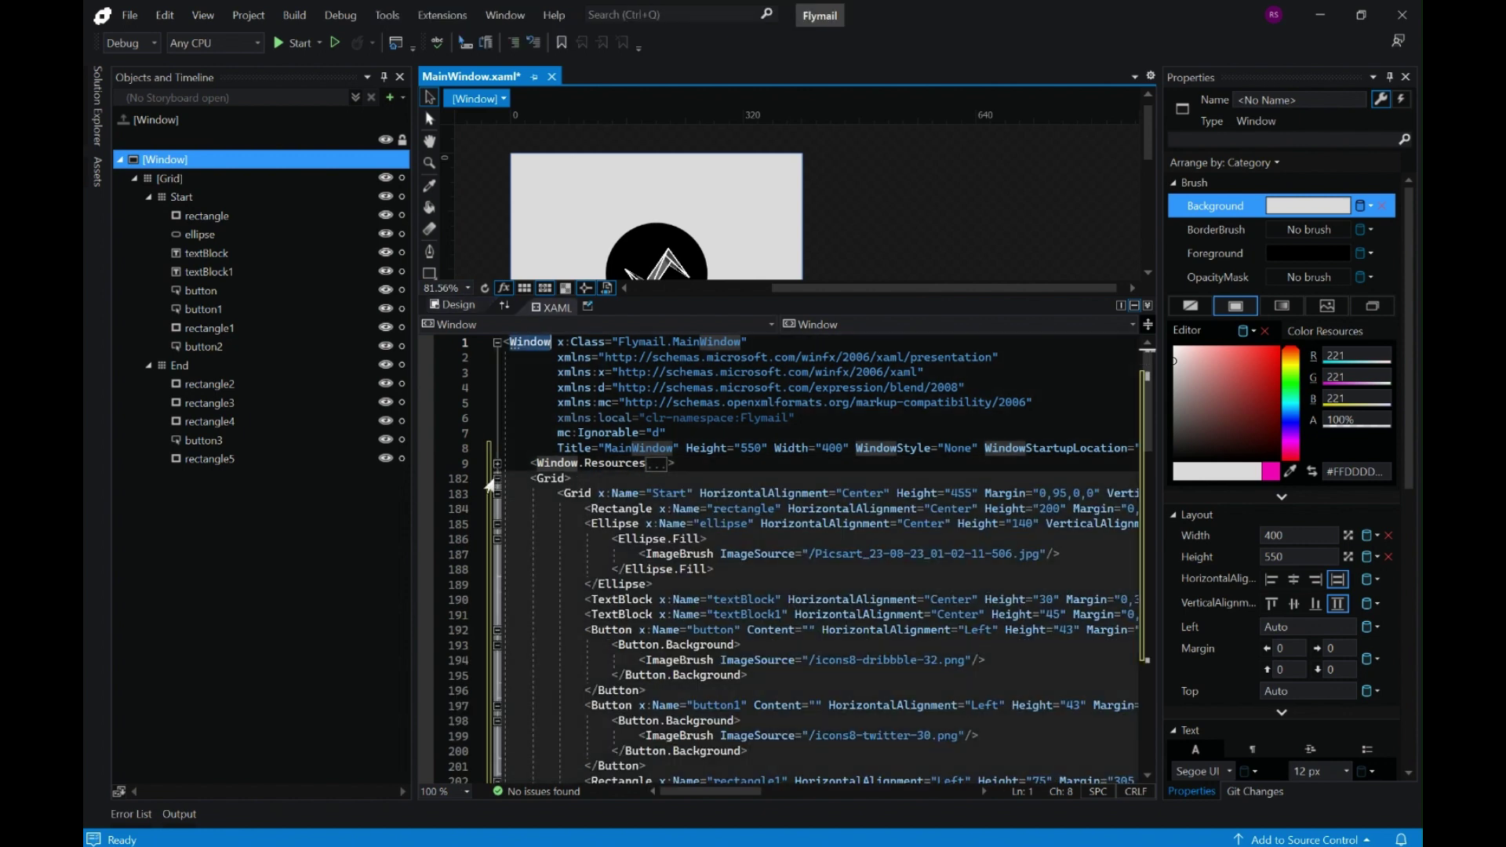
click(496, 478)
click(689, 464)
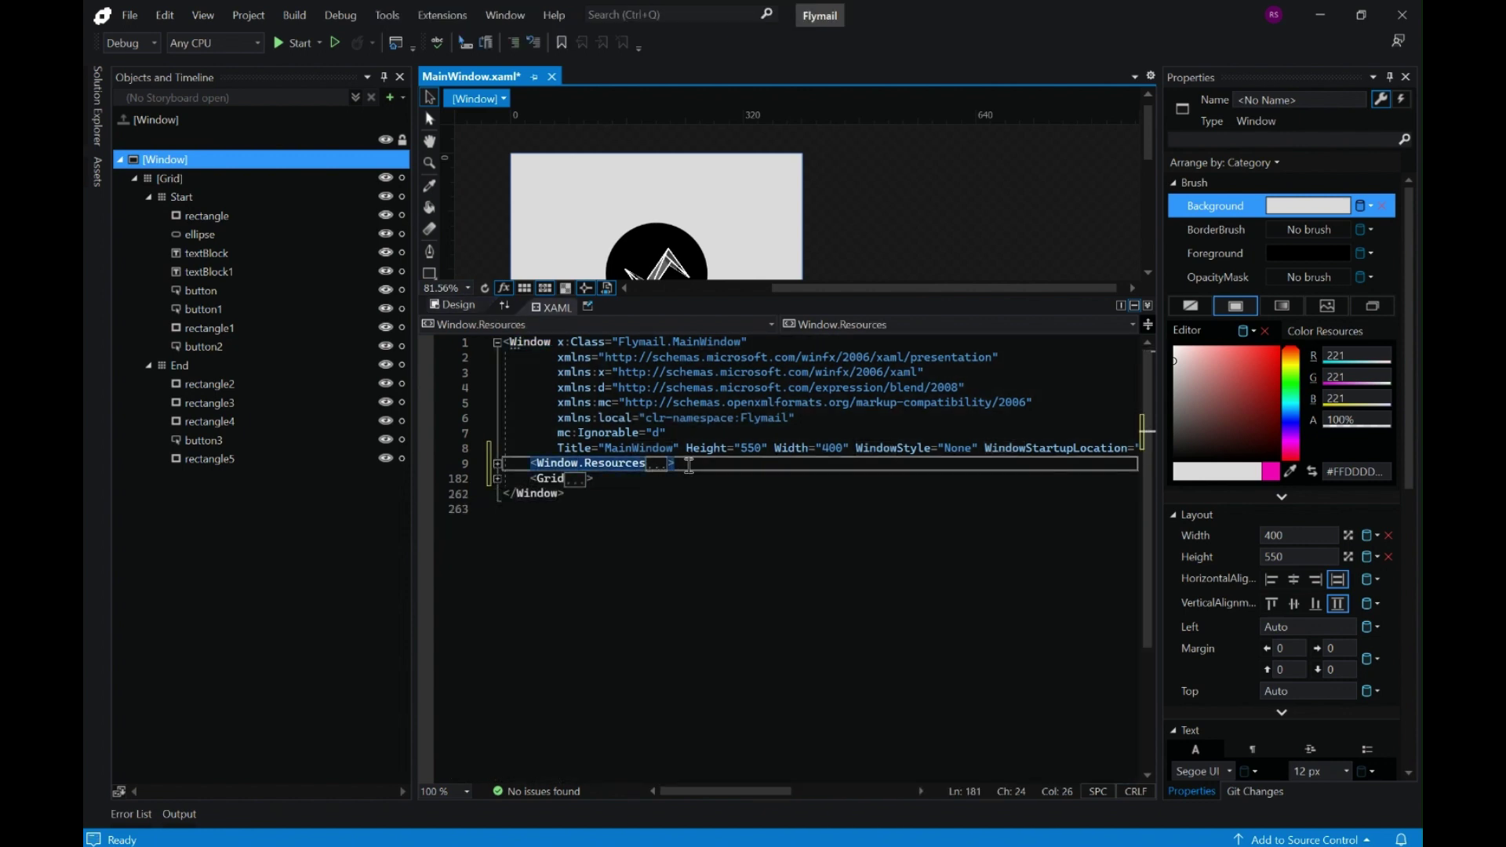
key(Return)
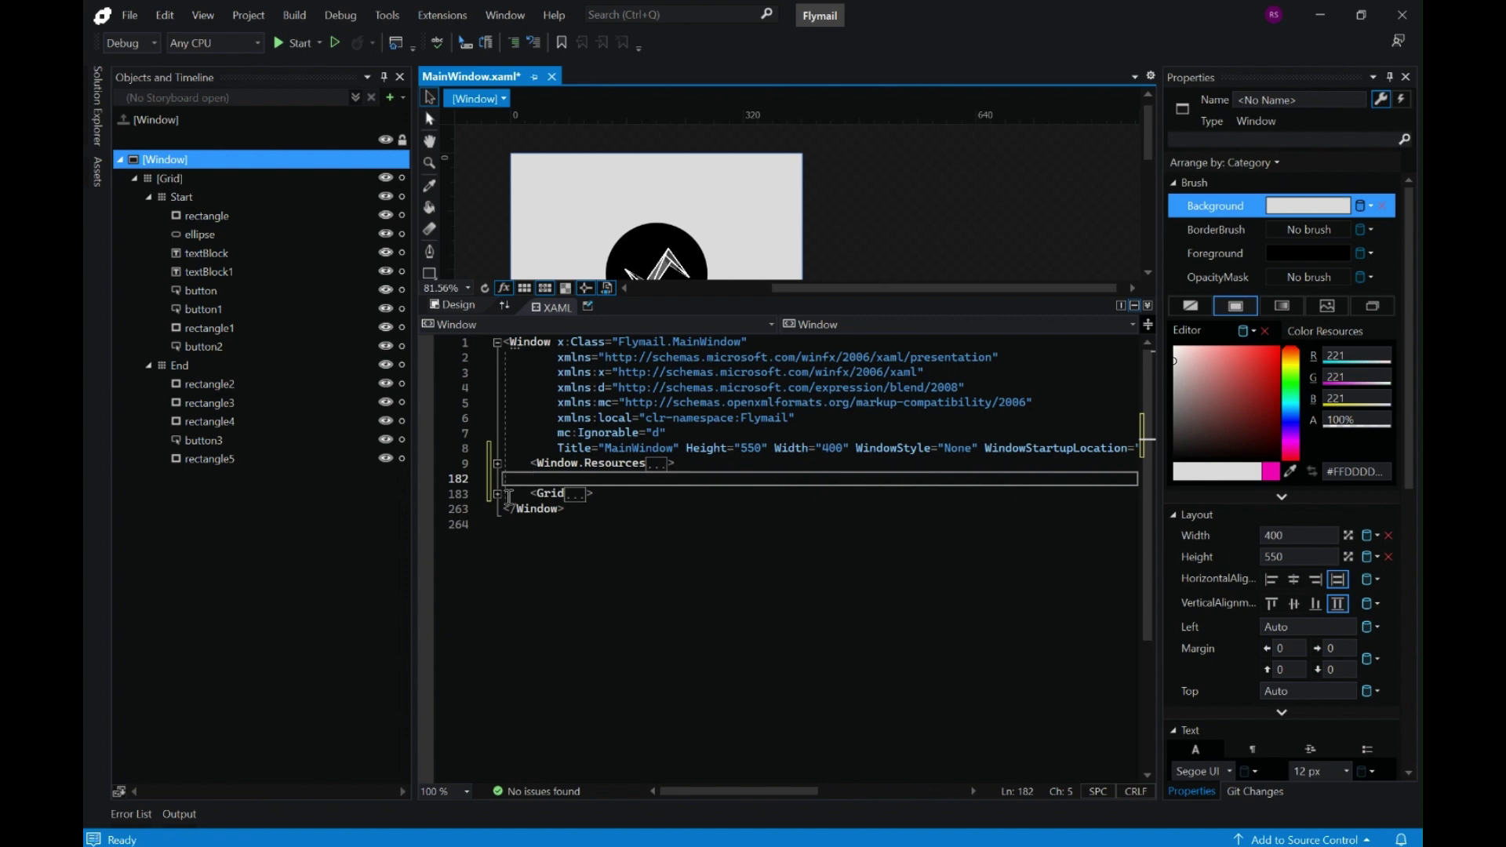
Examine the XAML inside the main Grid, including the button2 definition in the Start grid
click(497, 494)
scroll(739, 659, down, 3)
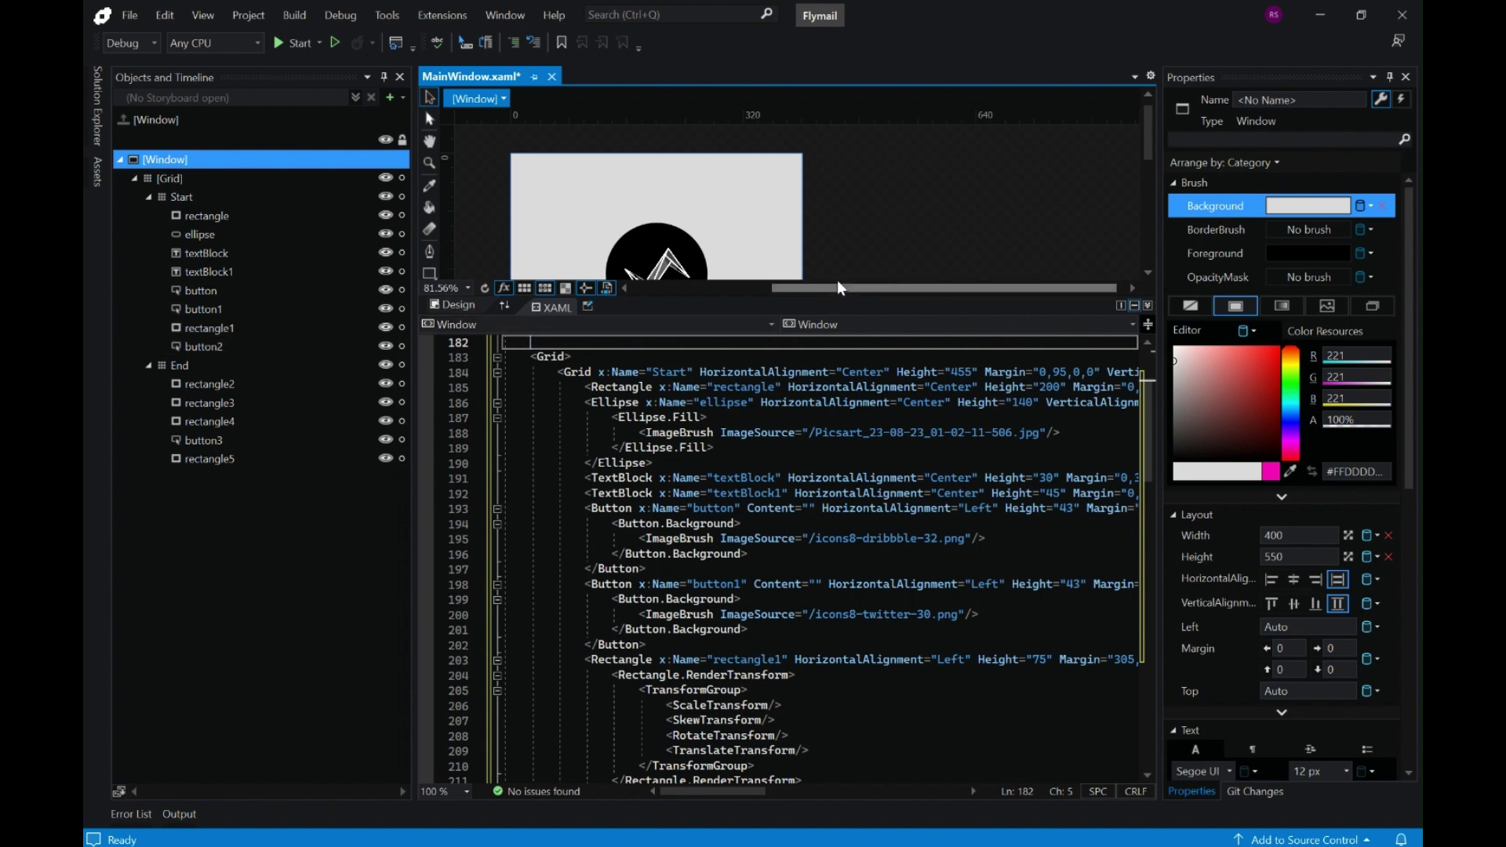
drag(737, 295, 739, 414)
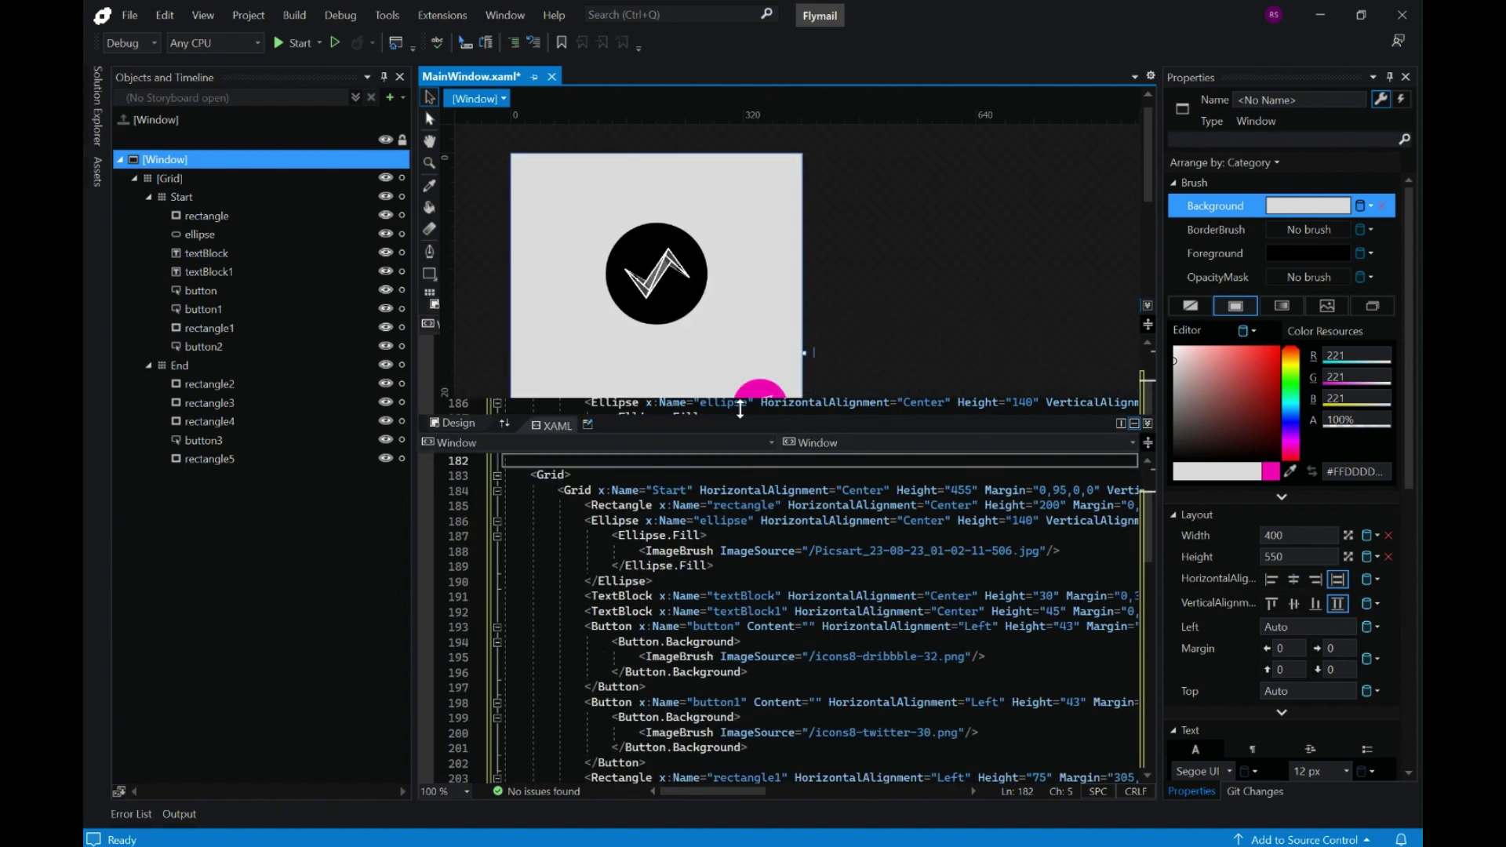
click(216, 347)
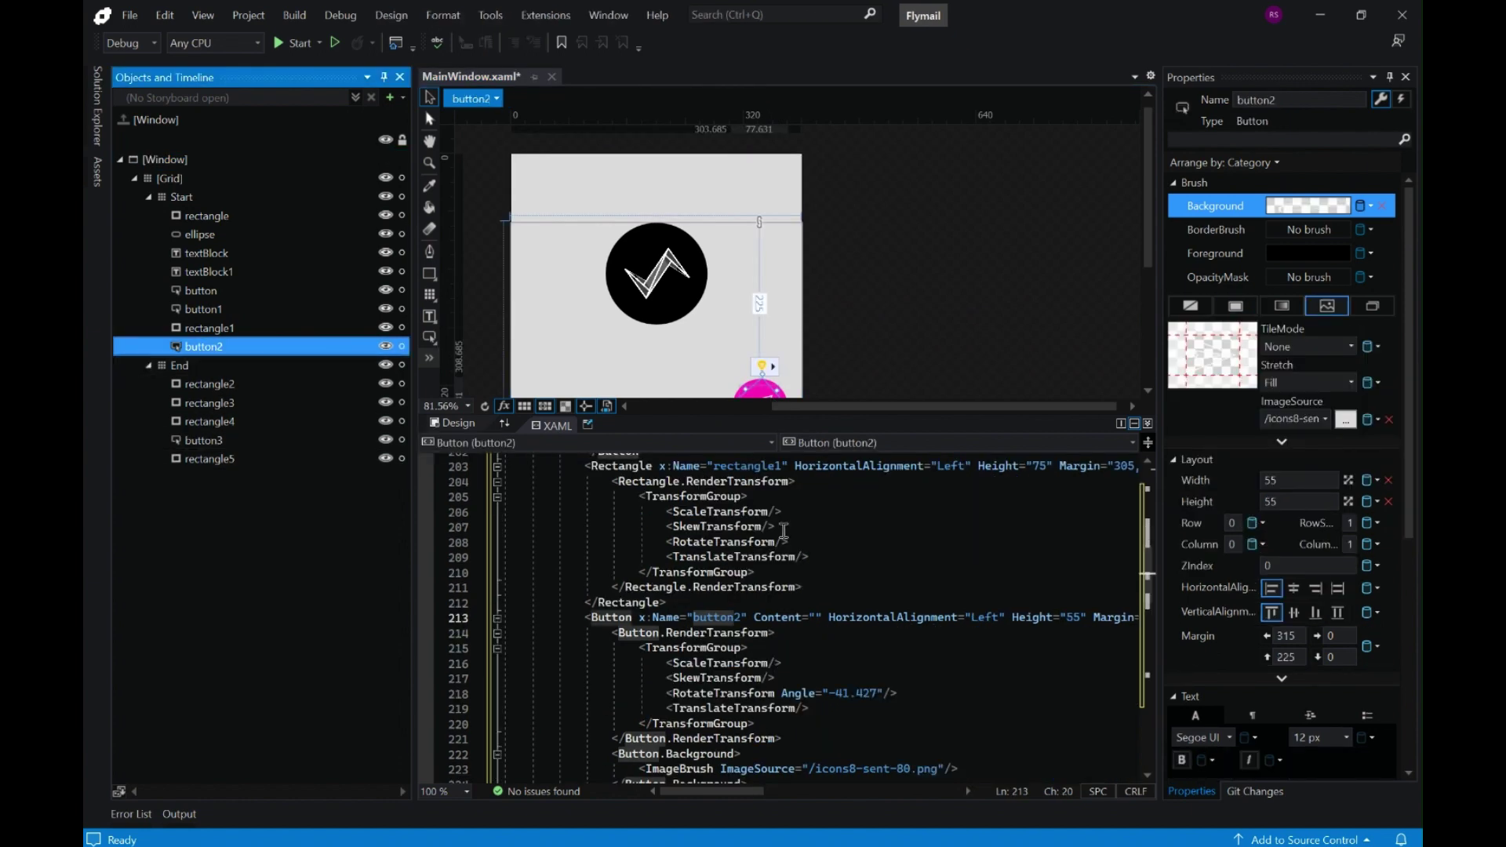
scroll(714, 706, down, 9)
scroll(695, 681, up, 5)
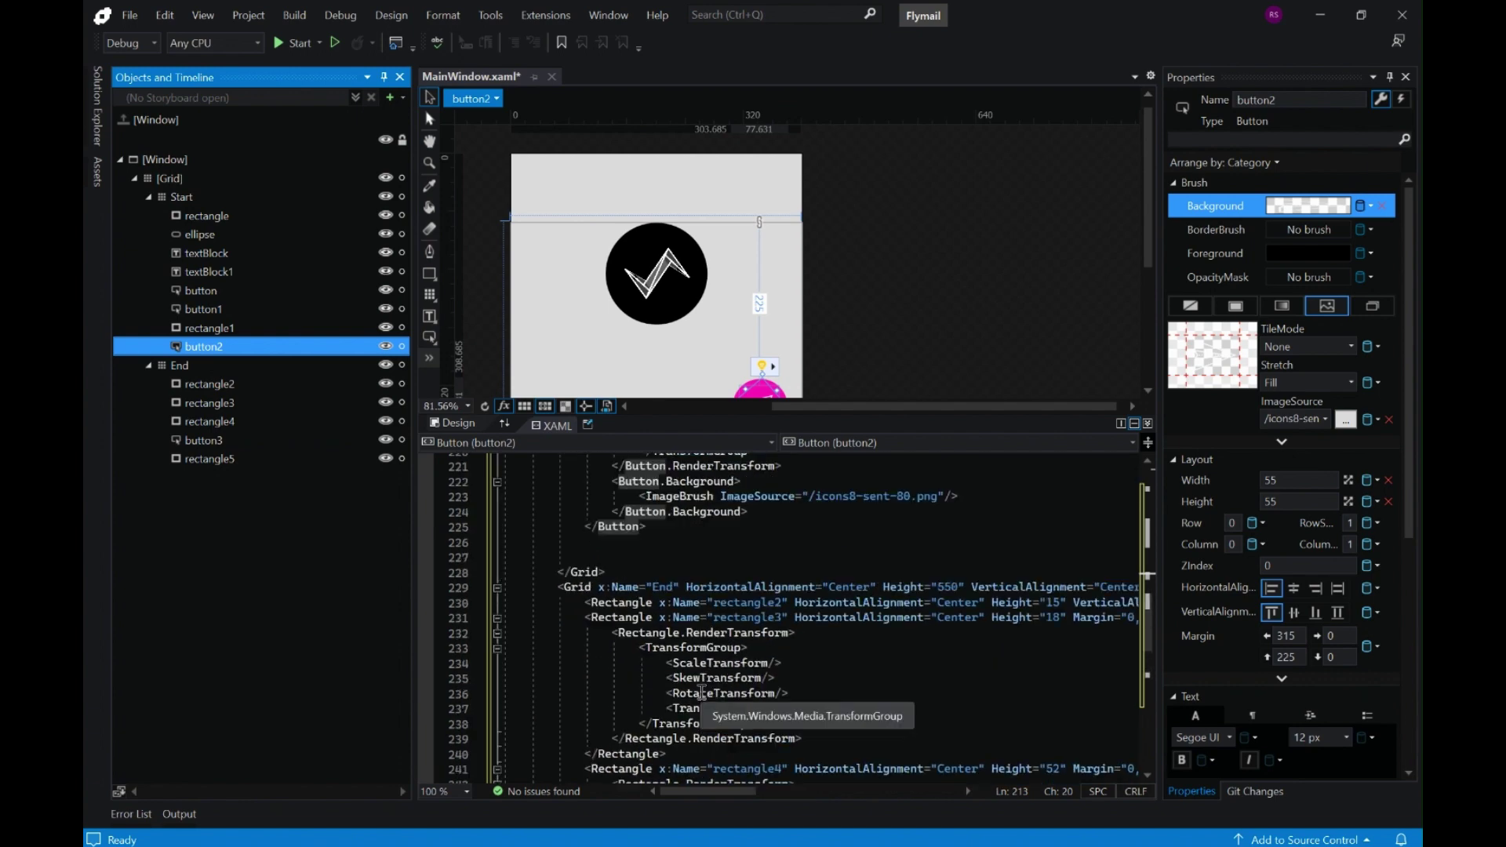
scroll(563, 669, up, 14)
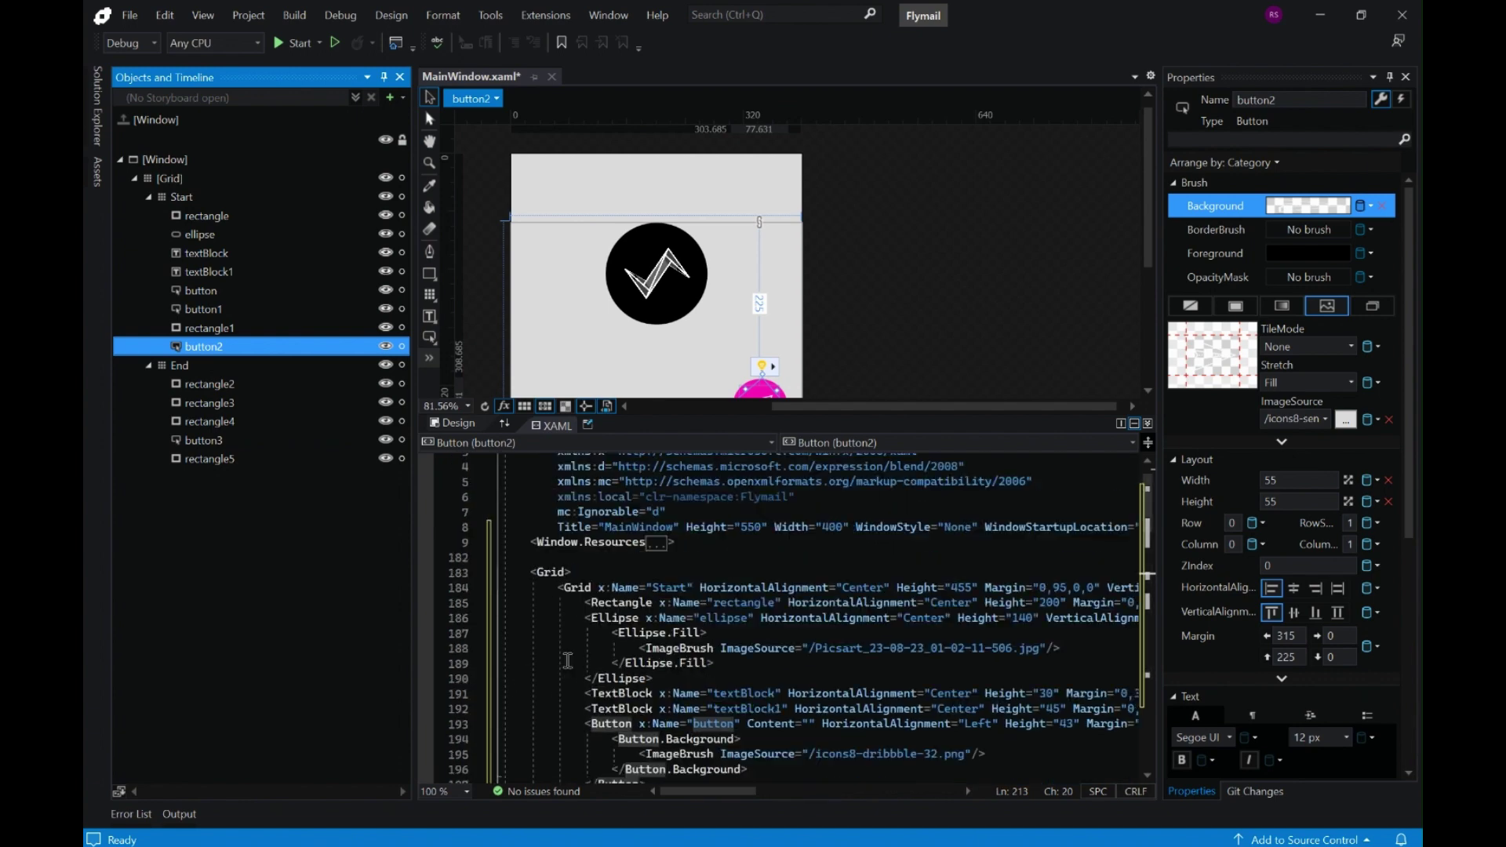
Add a Window.Triggers block before the collapsed Grid with ButtonBase.Click triggers: source button begins Storyboard1, source button_Close begins Storyboard2
click(497, 611)
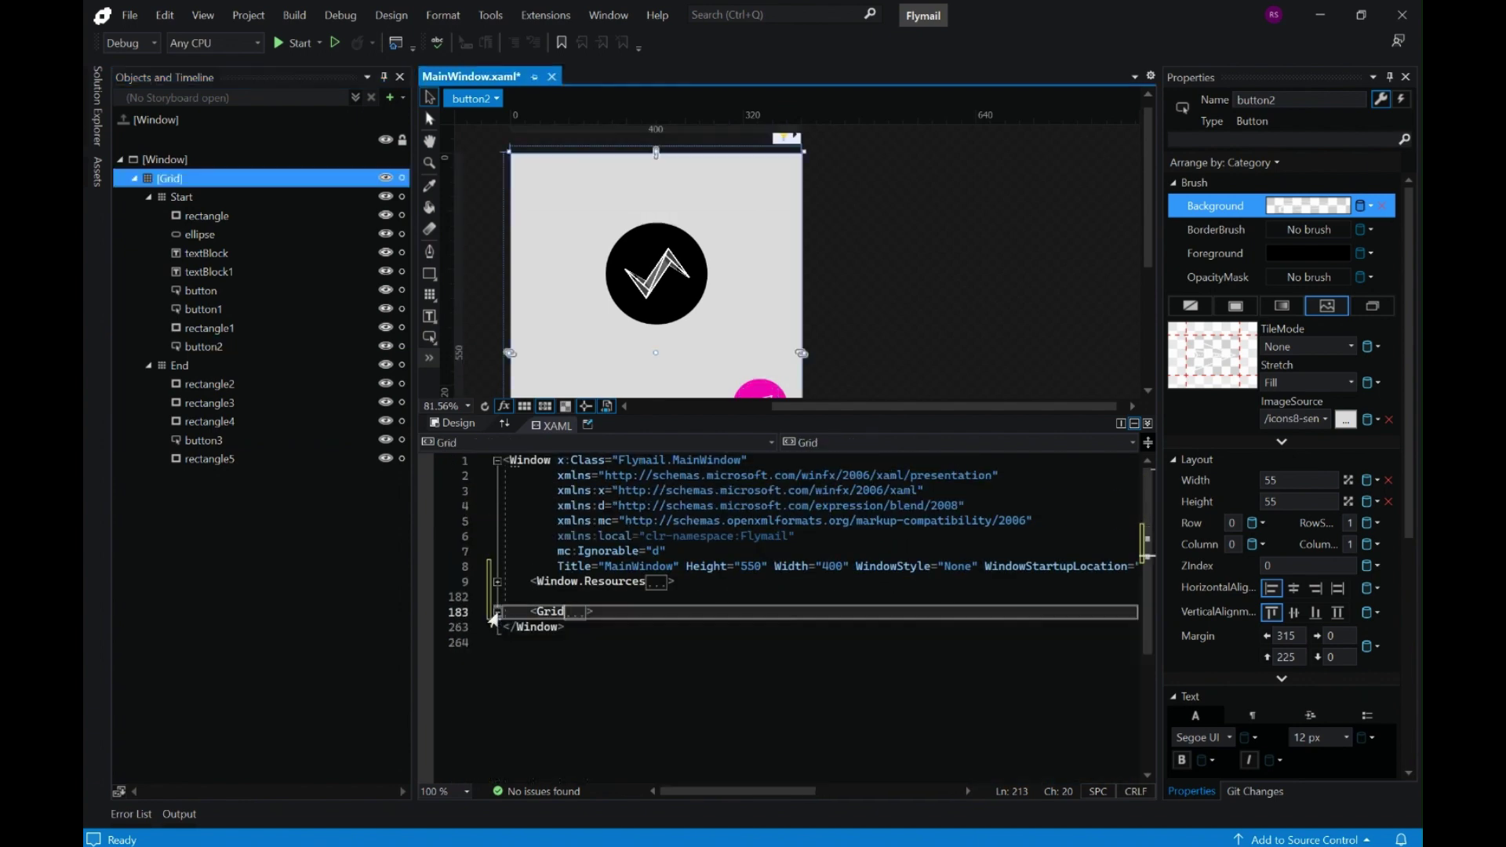
click(541, 596)
text(<Window.Triggers>     <EventTrigger RoutedEvent="ButtonBase.Click" SourceName="button">         <BeginStoryboard Storyboard="{StaticResource Storyboard1}"></BeginStoryboard>     </EventTrigger>     <EventTrigger RoutedEvent="ButtonBase.Click" SourceName="button_Close">         <BeginStoryboard Storyboard="{StaticResource Storyboard2}"></BeginStoryboard>     </EventTrigger>      </Window.Triggers>)
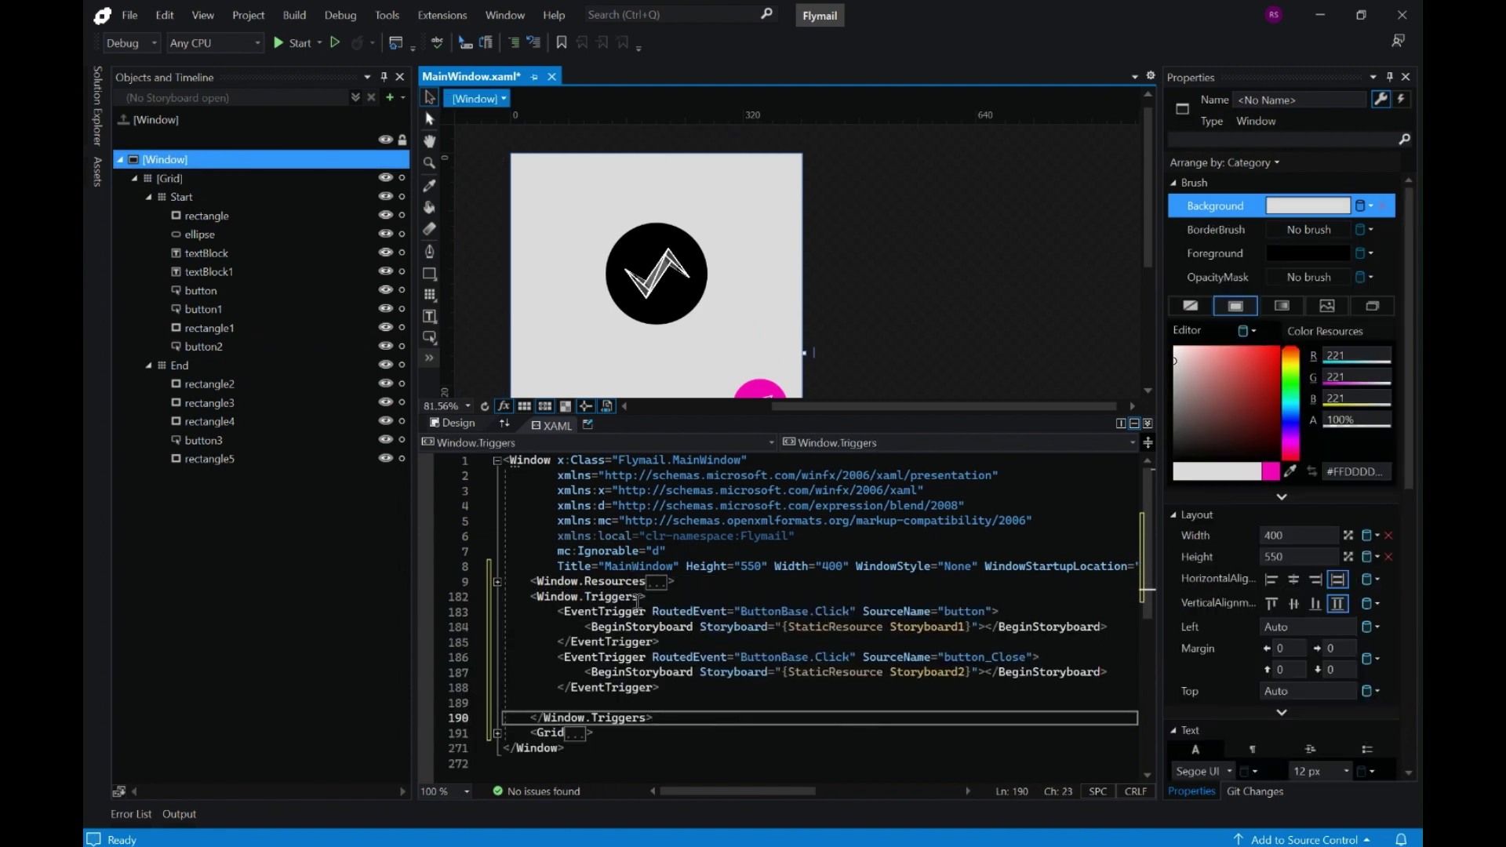
Change the SourceName of the Storyboard1 event trigger to button2
key(Up)
key(Up)
key(Up)
key(Up)
key(Up)
key(Up)
key(Up)
key(Up)
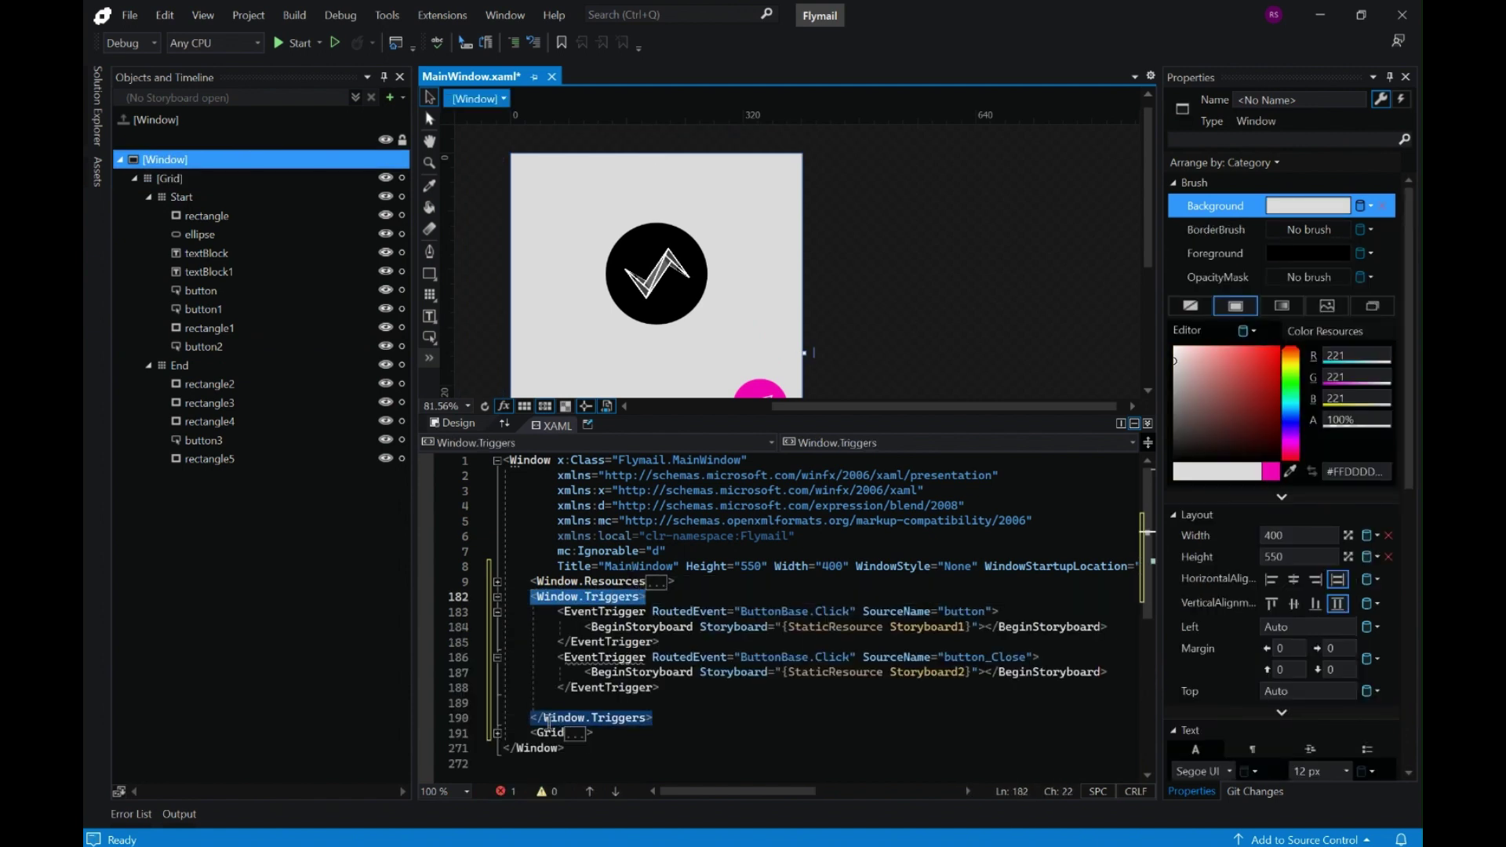
key(Down)
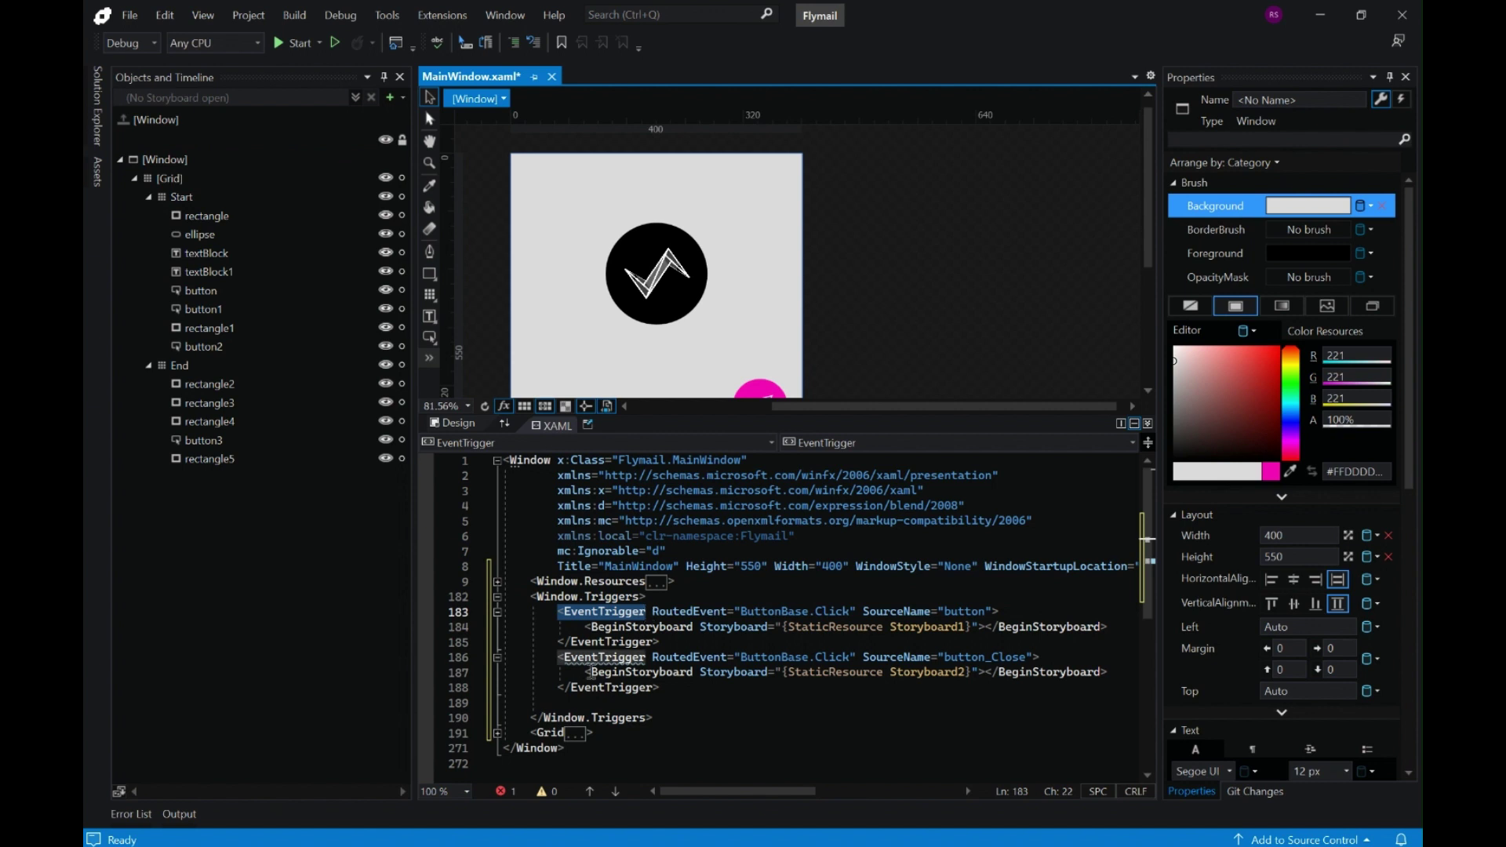
double_click(967, 612)
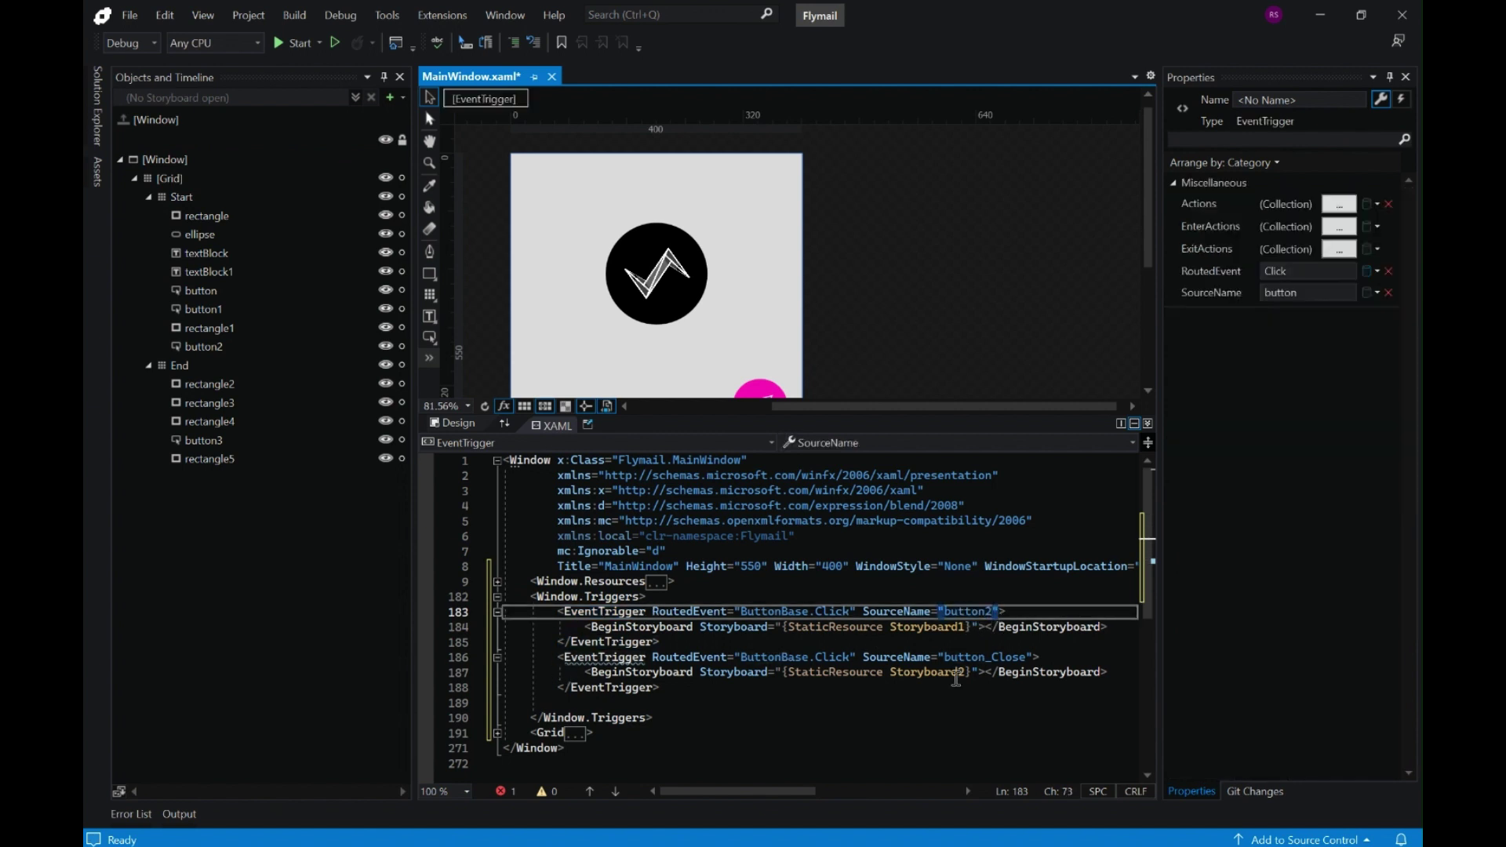
click(944, 628)
drag(580, 628, 768, 628)
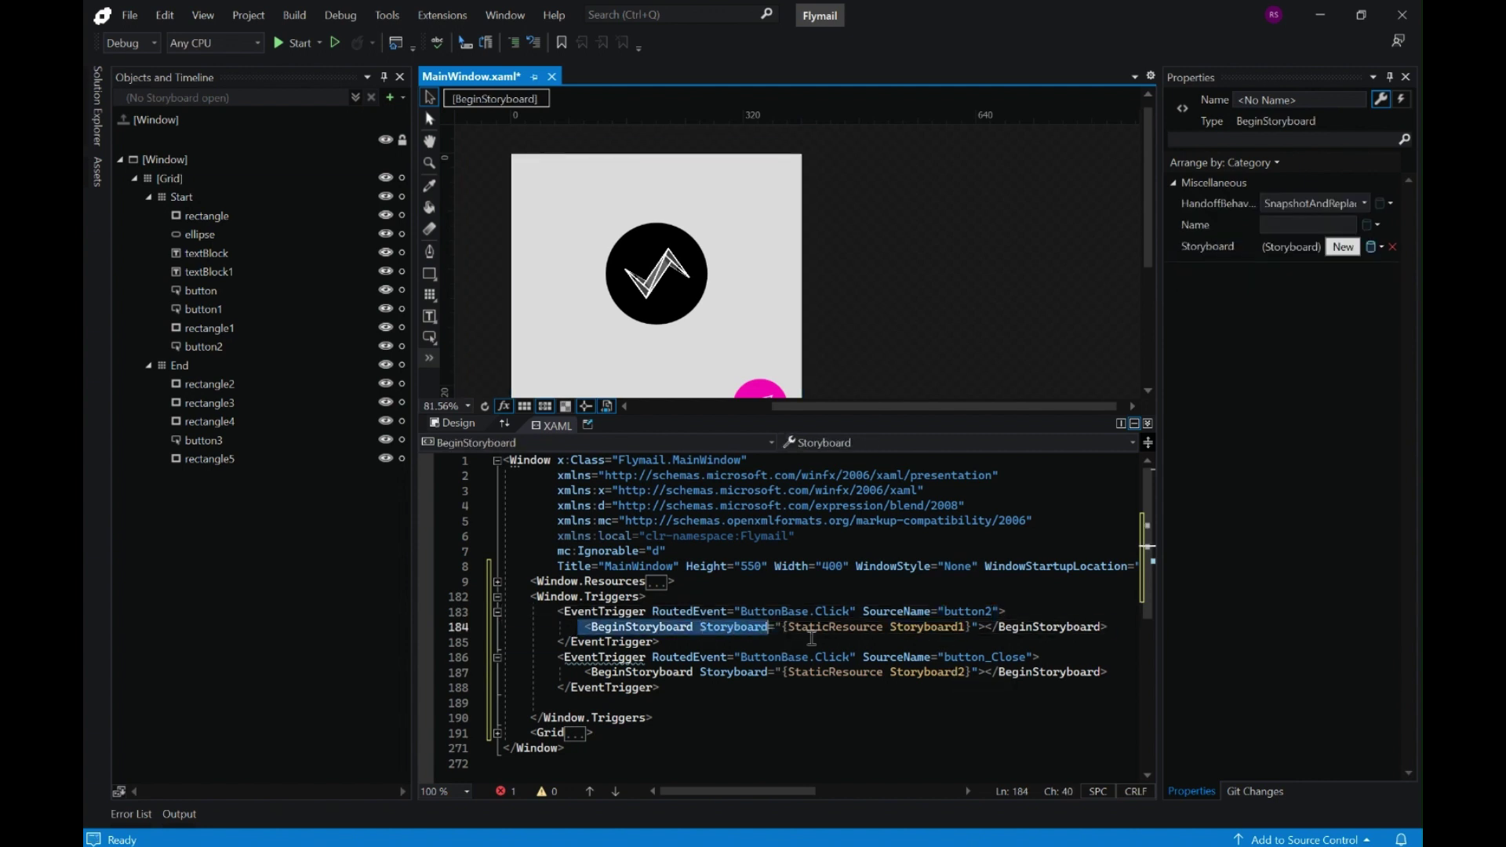
click(981, 656)
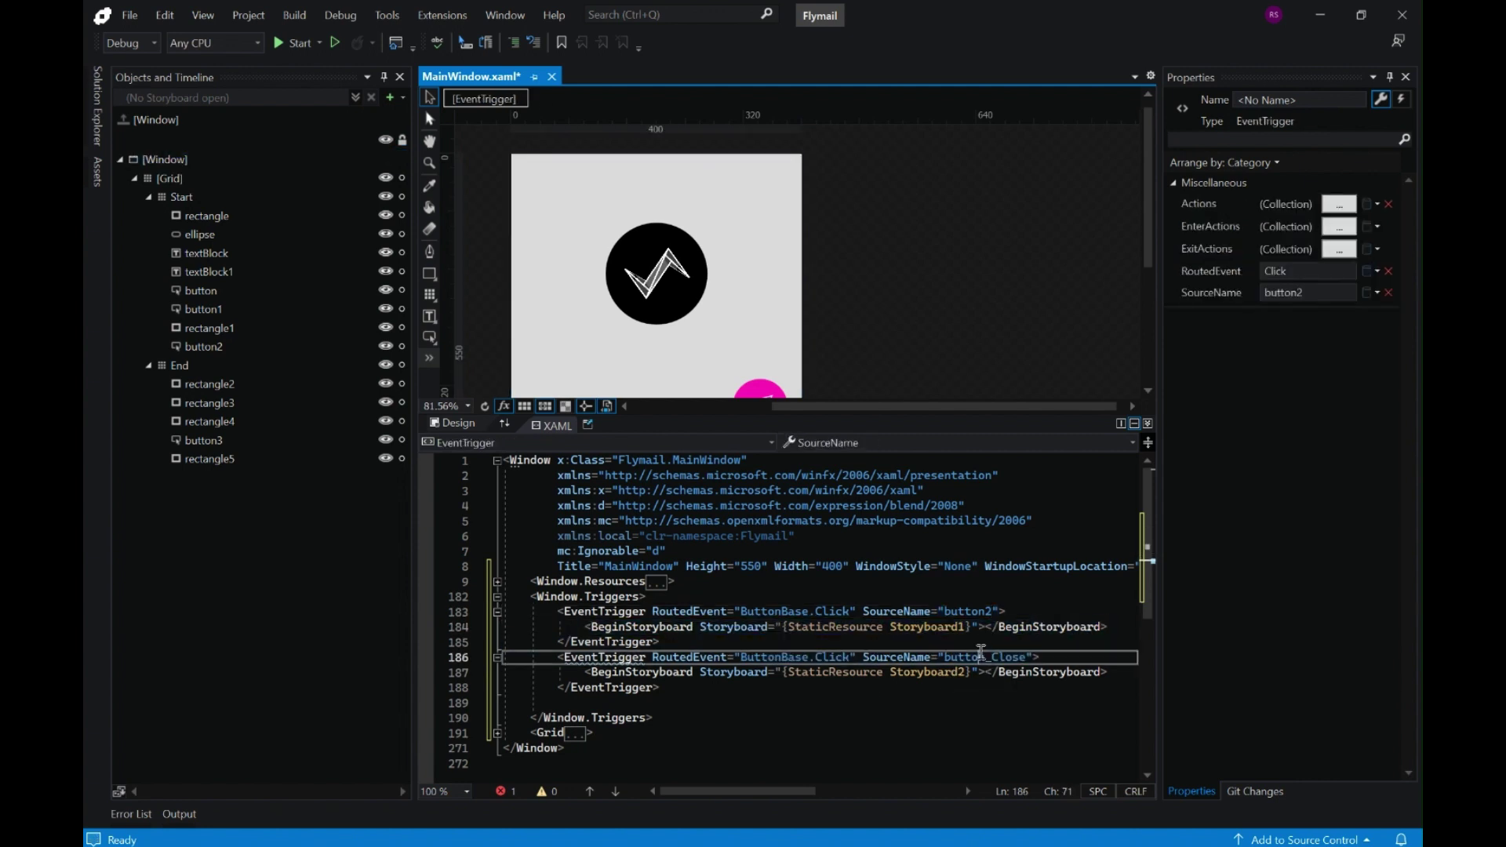
double_click(981, 656)
key(ctrl+v)
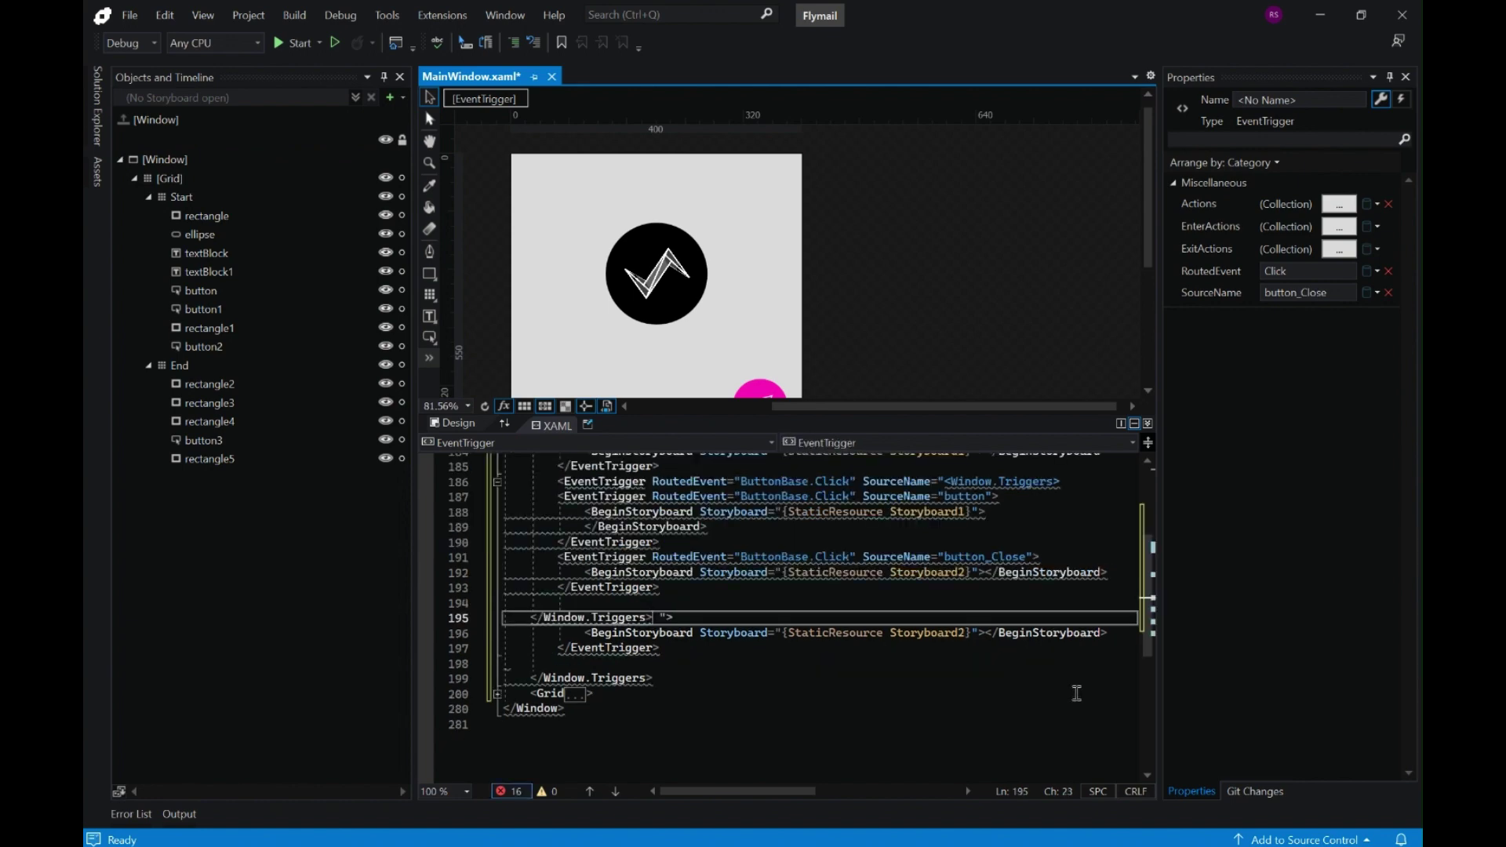
key(ctrl+z)
scroll(977, 686, up, 2)
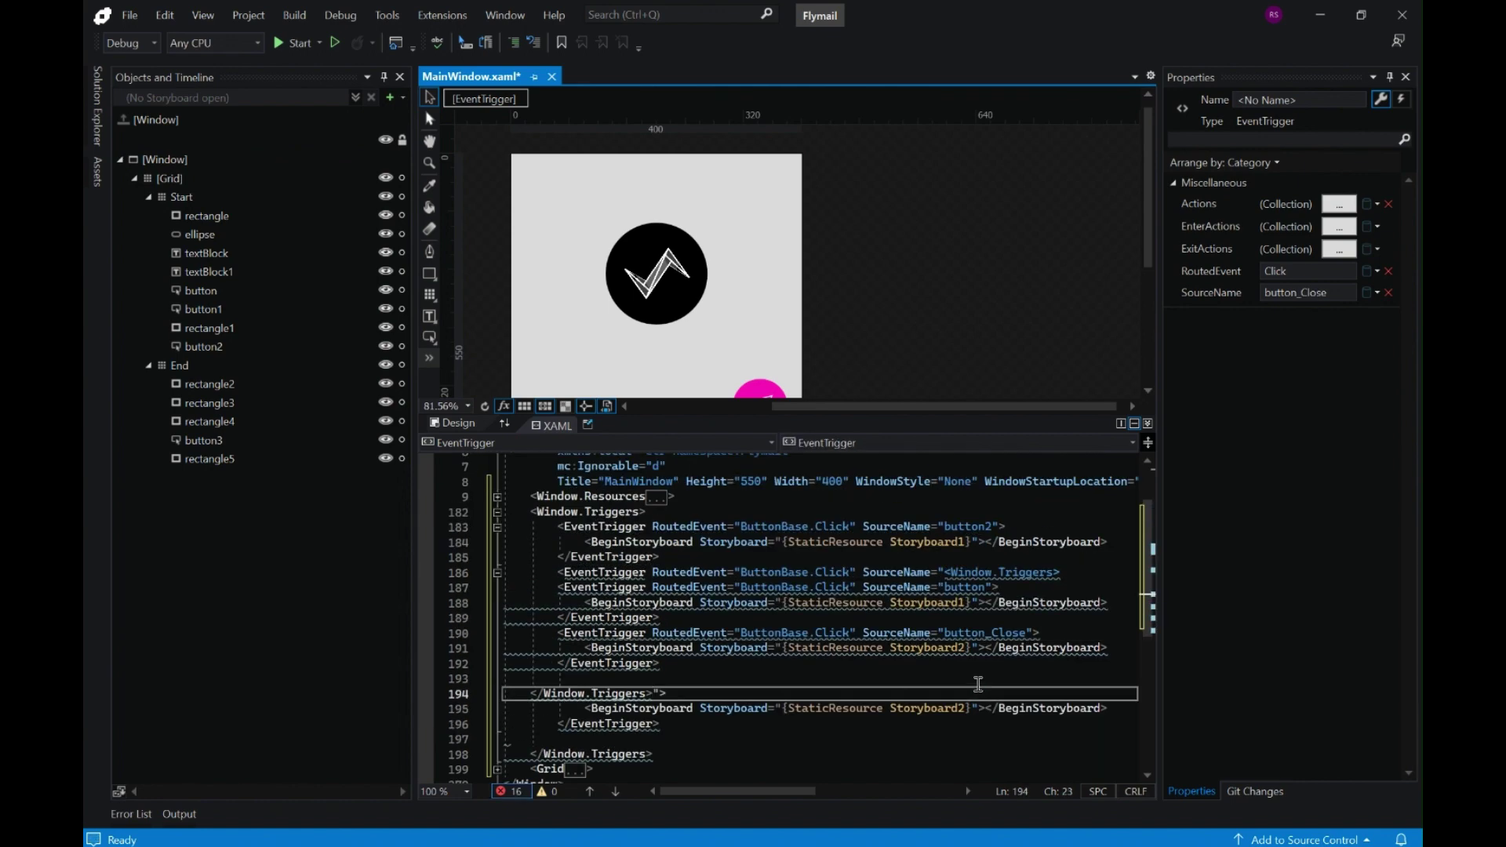
key(ctrl+z)
Set the Storyboard2 event trigger's SourceName to button3, remove the empty line before the closing Window.Triggers tag, and save the file
drag(986, 572, 1025, 572)
text(3)
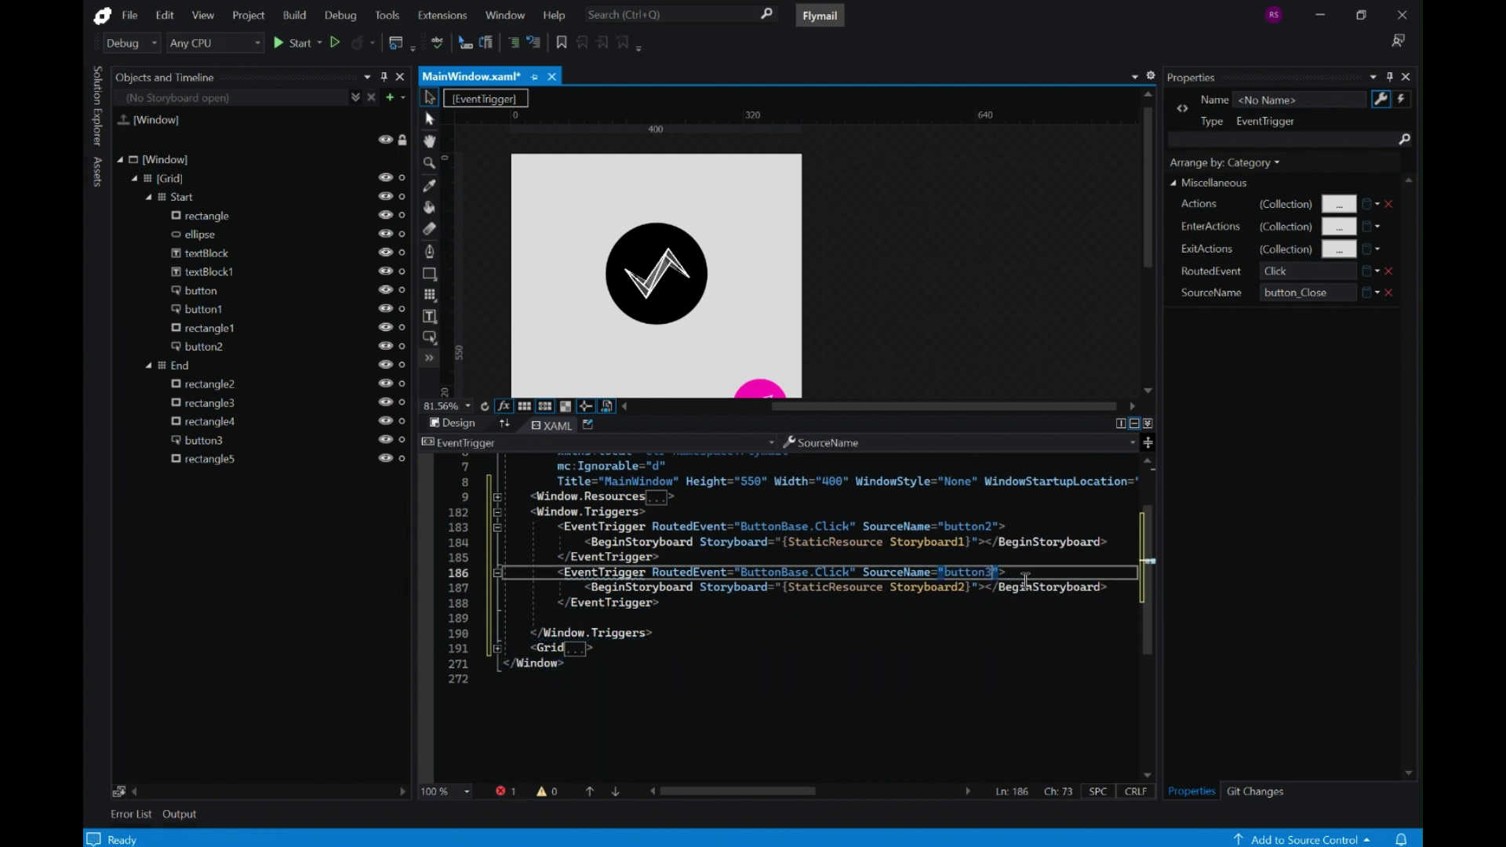
click(945, 661)
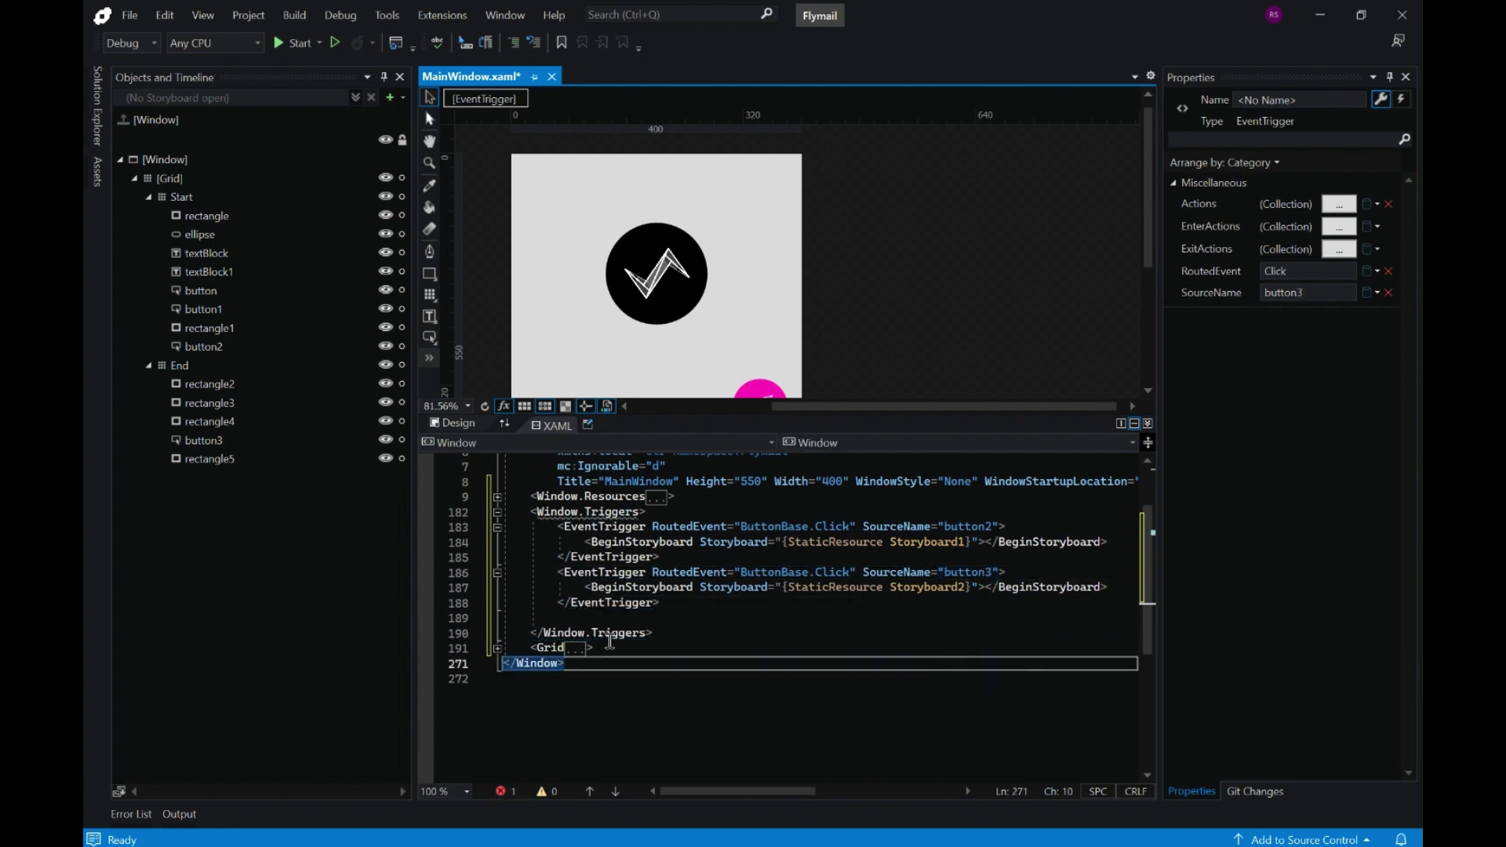
click(593, 619)
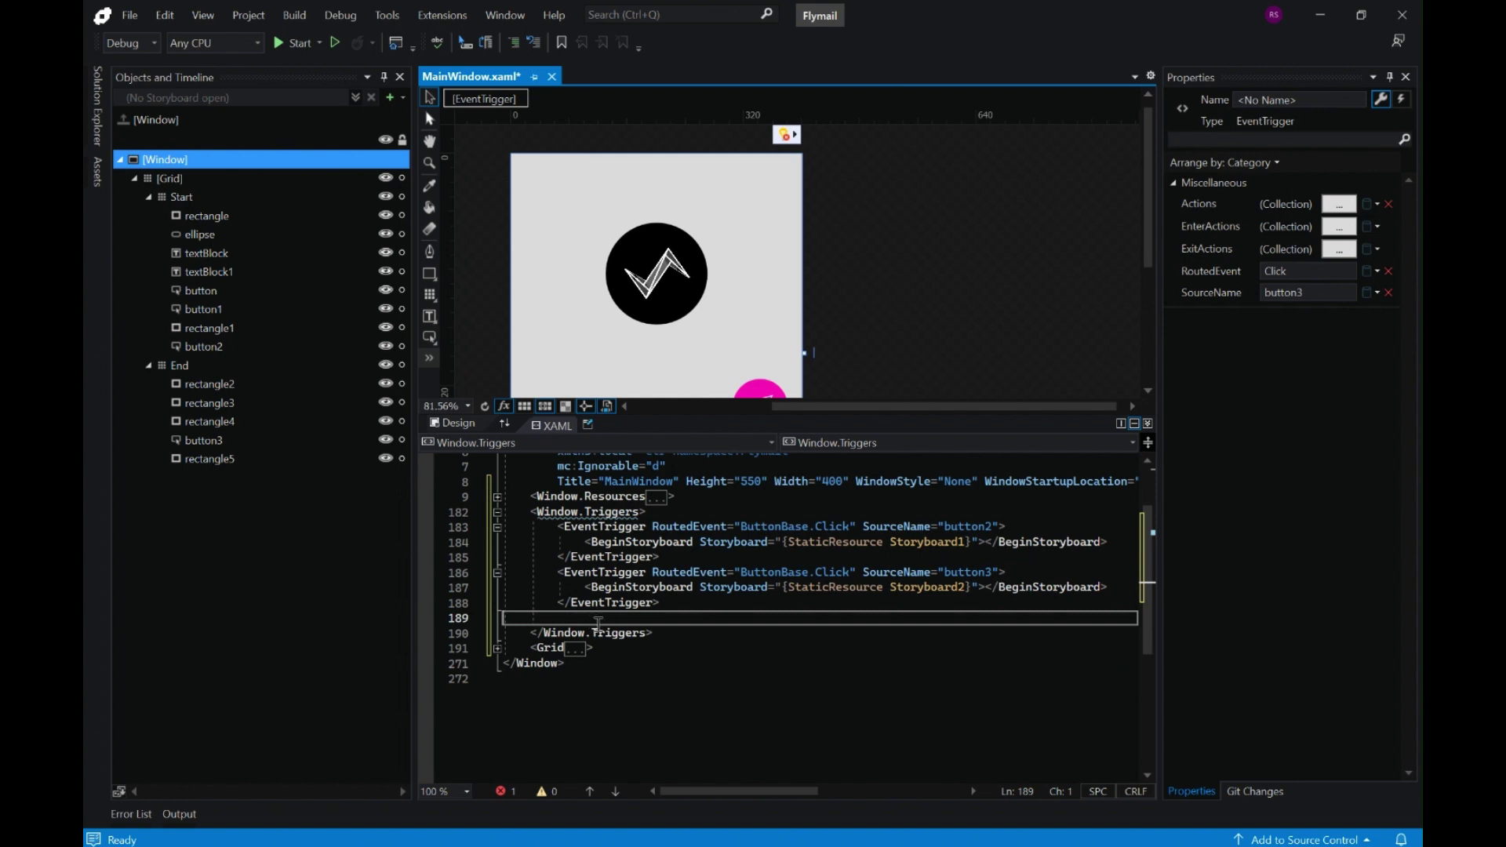
key(BackSpace)
key(ctrl+s)
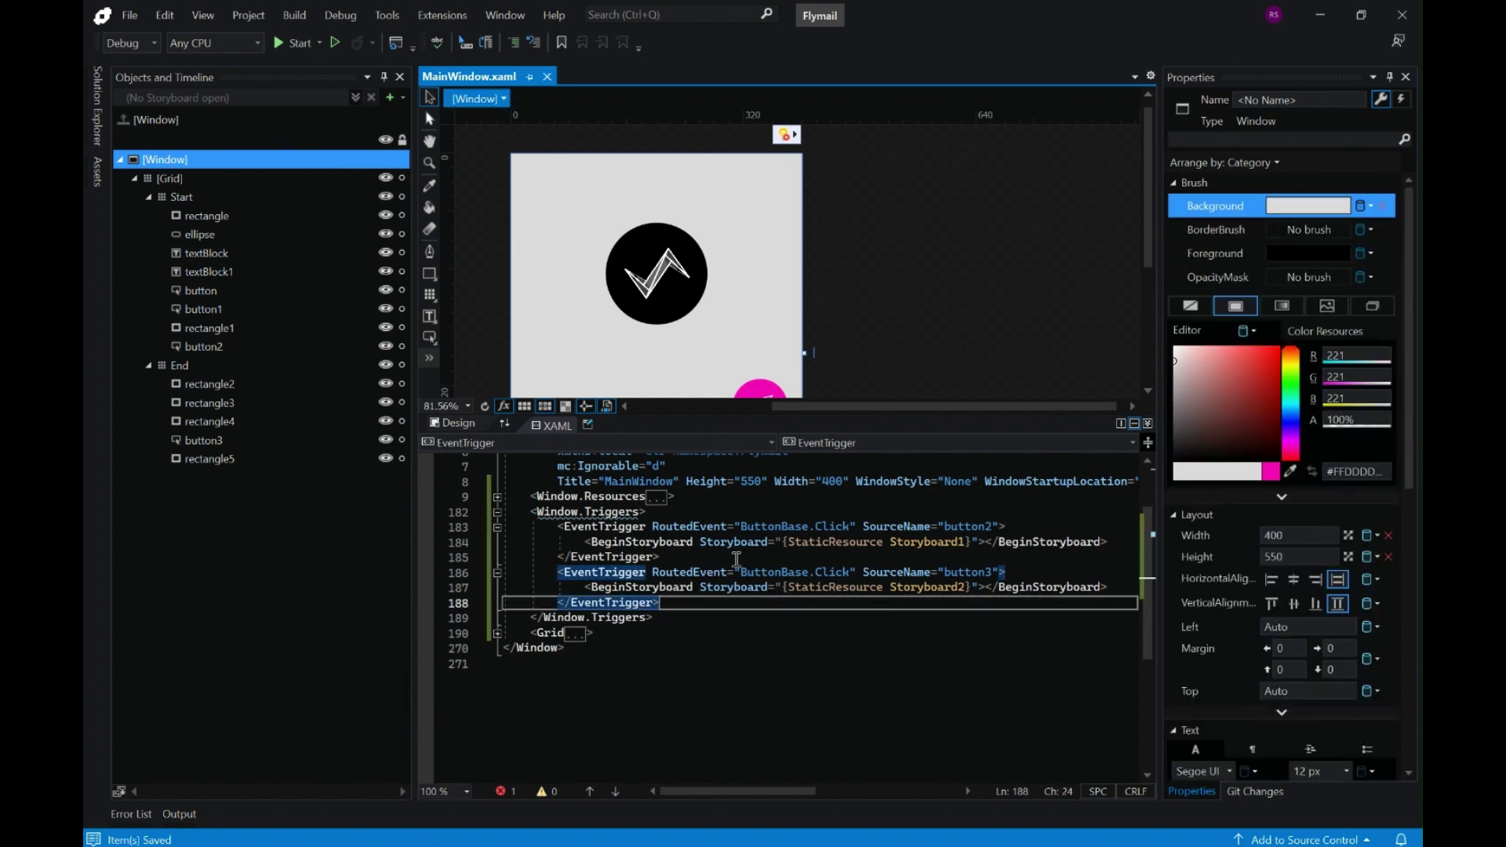
Run the project, test the pink plane button and the SEND button against a clear desktop, and stop debugging
click(295, 42)
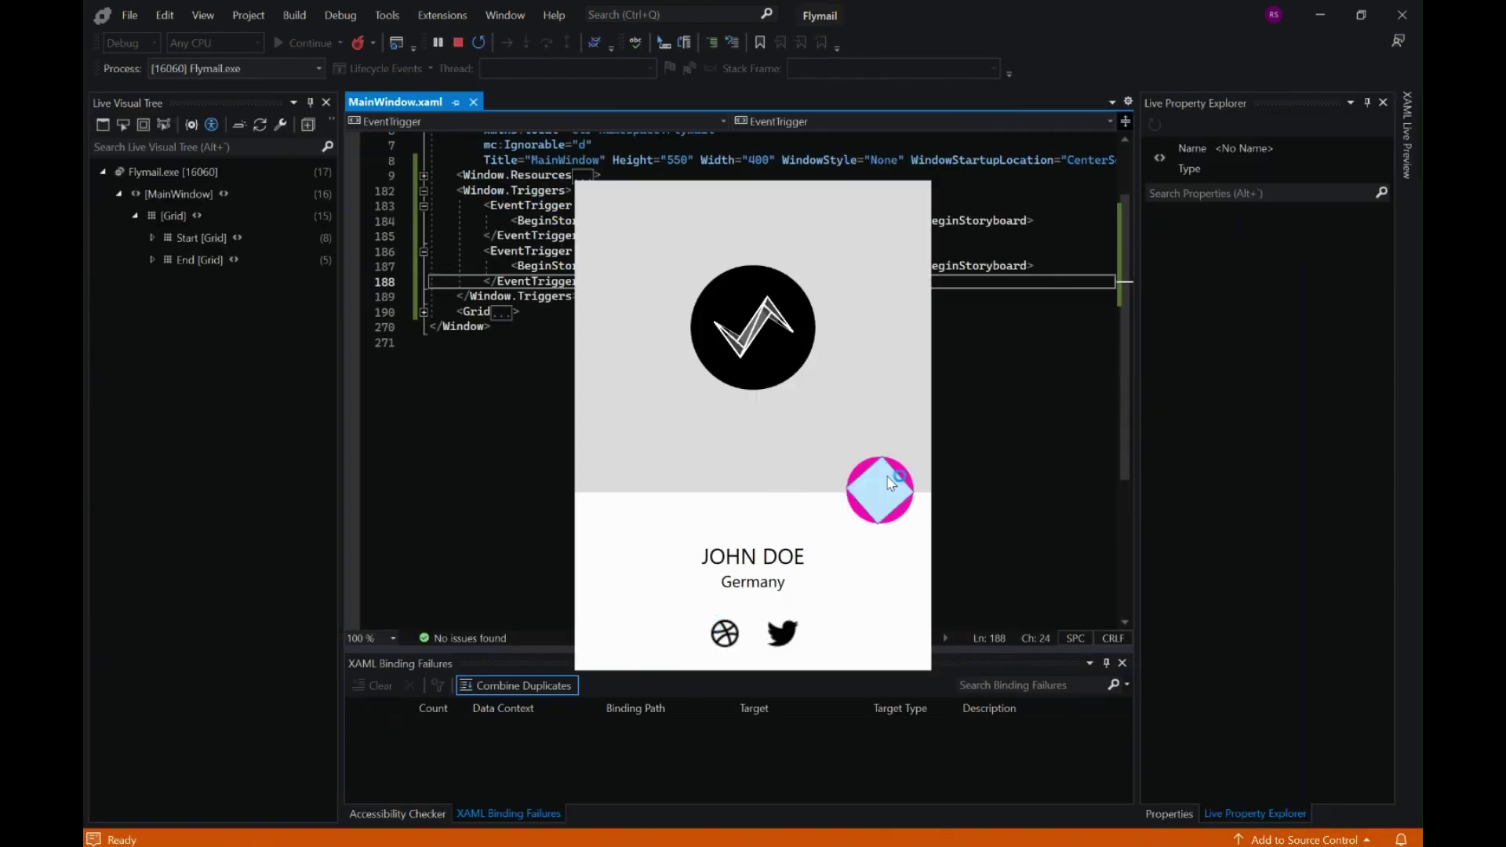
click(1322, 19)
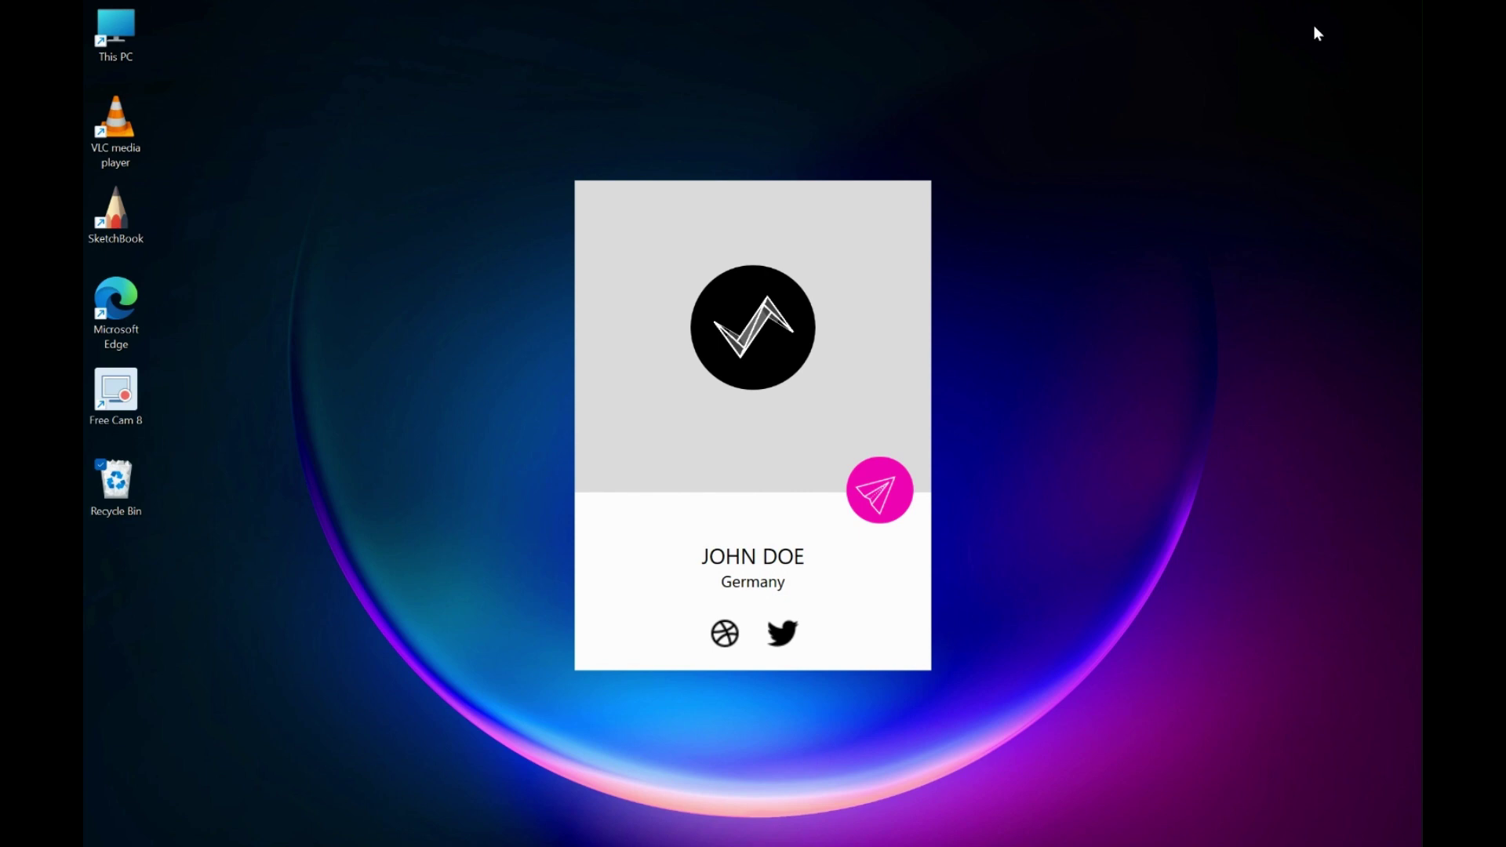
click(891, 500)
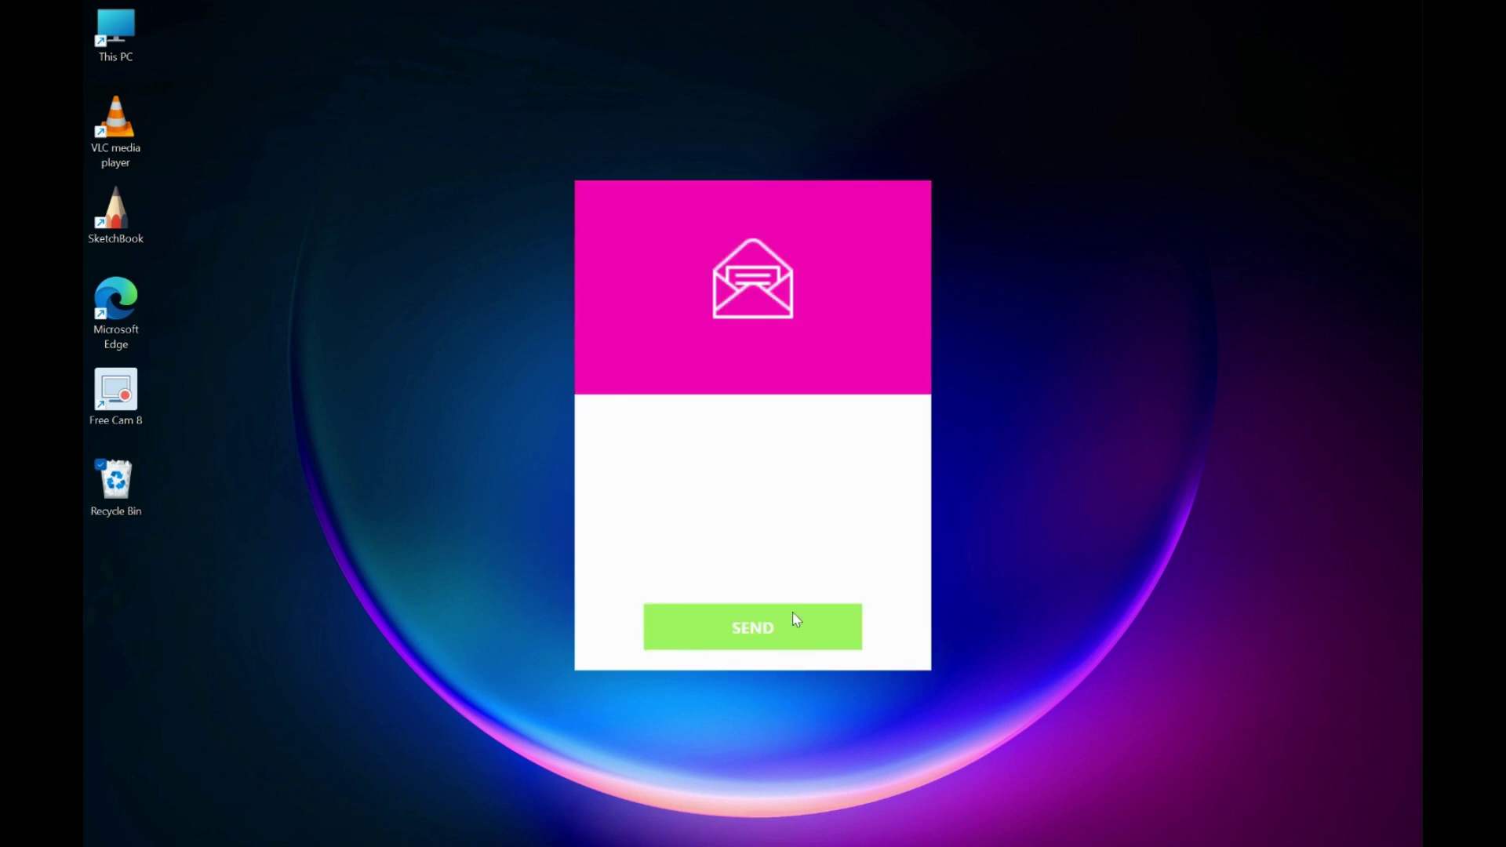
click(751, 630)
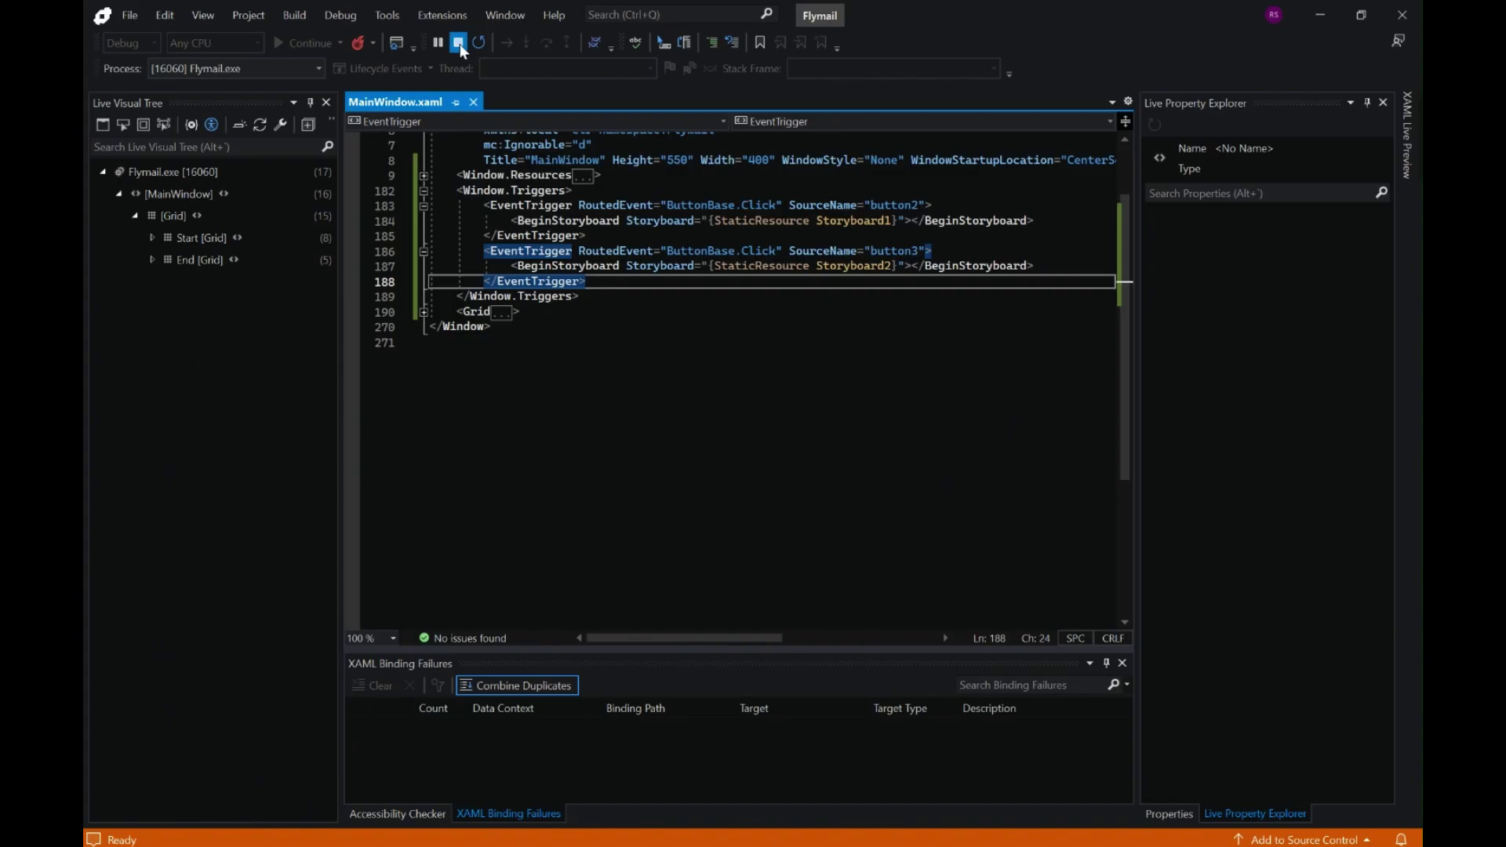
click(460, 44)
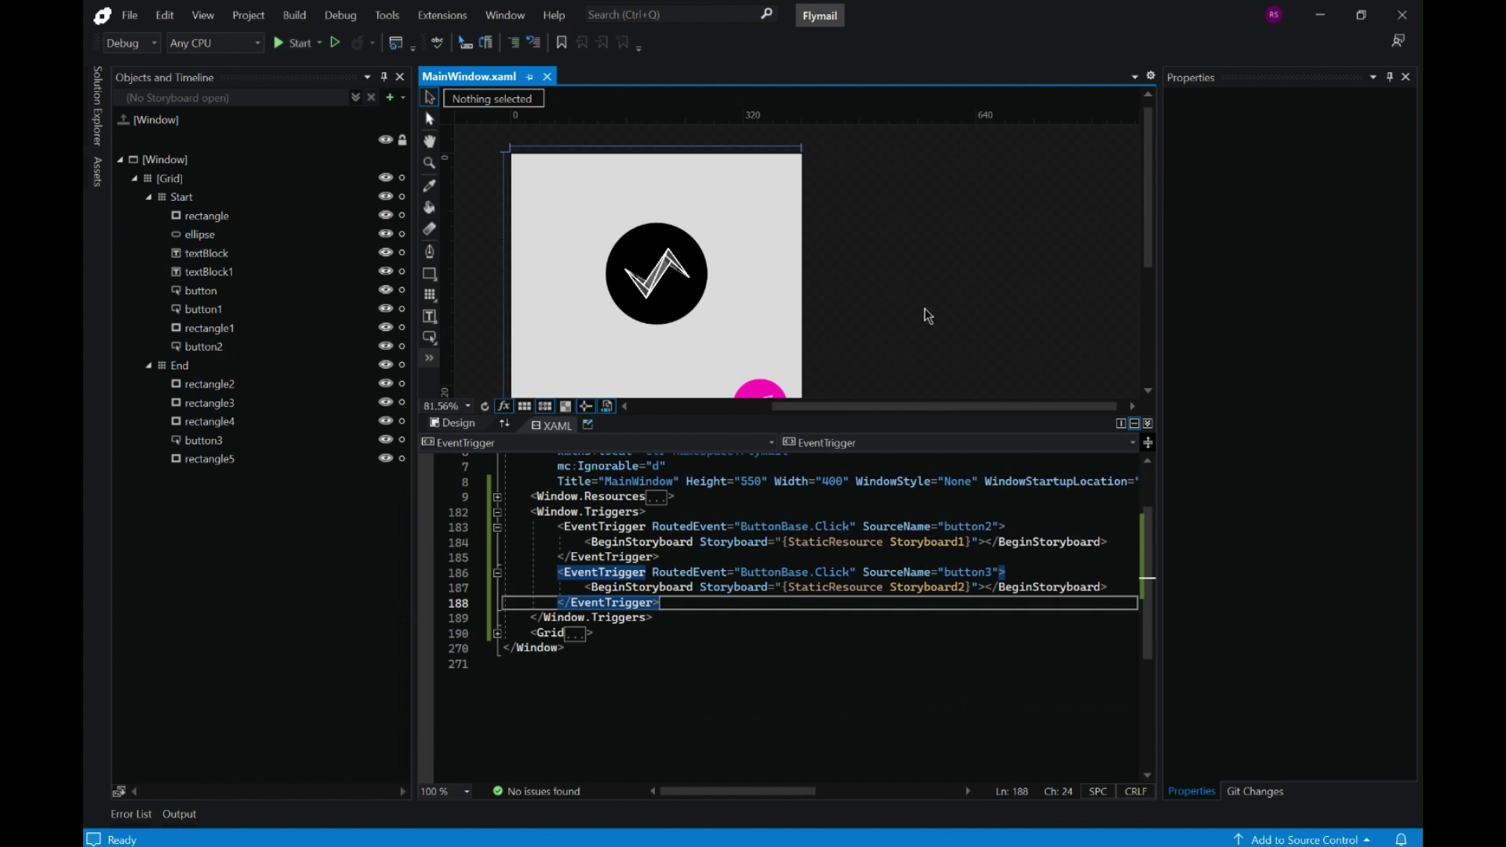
Enlarge the design view above the code and expand the Window.Resources element in the XAML
drag(926, 417, 916, 512)
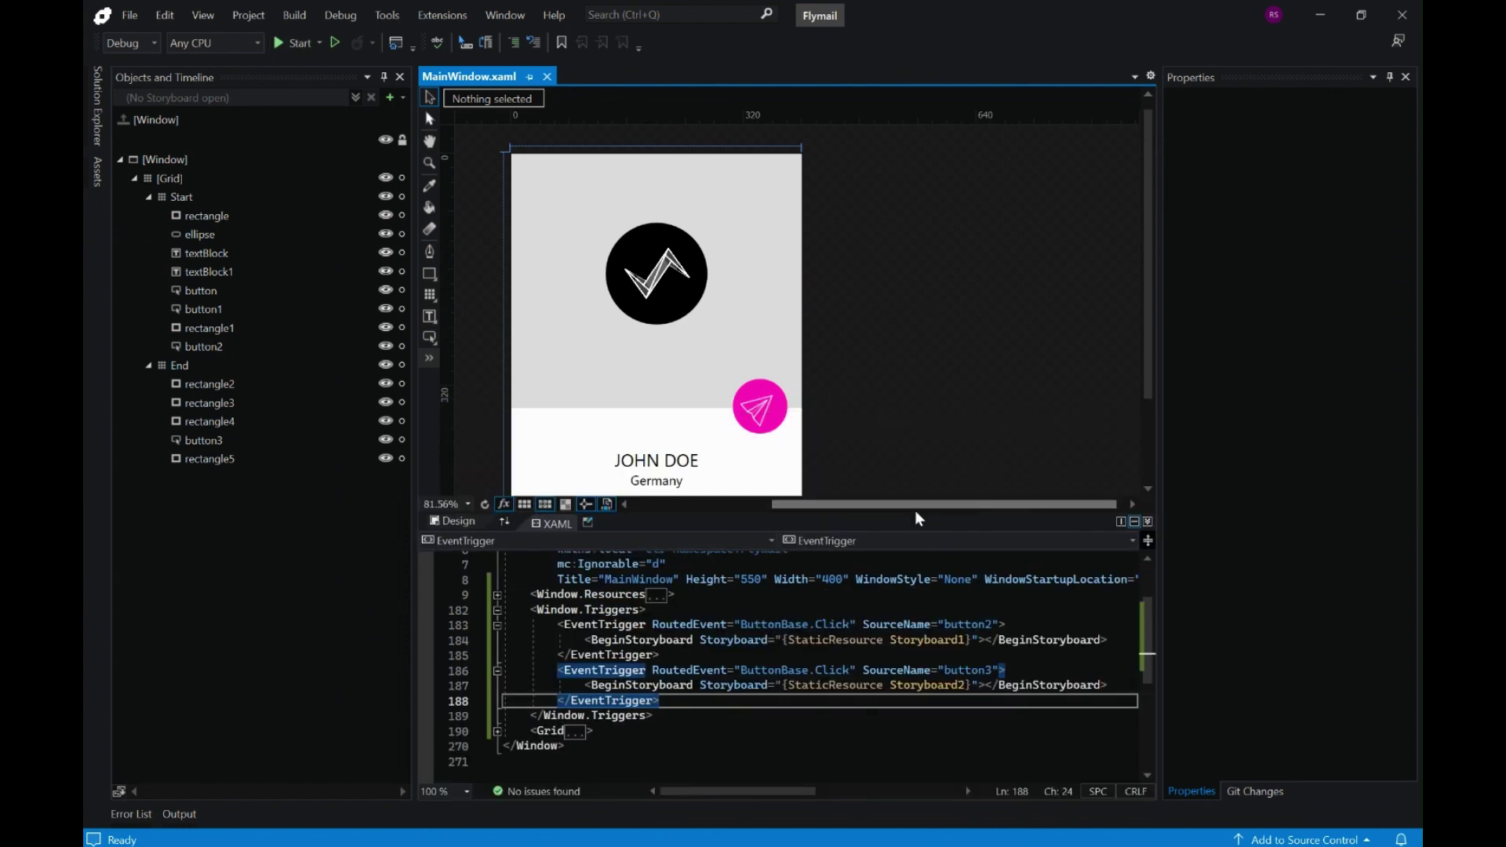
click(760, 406)
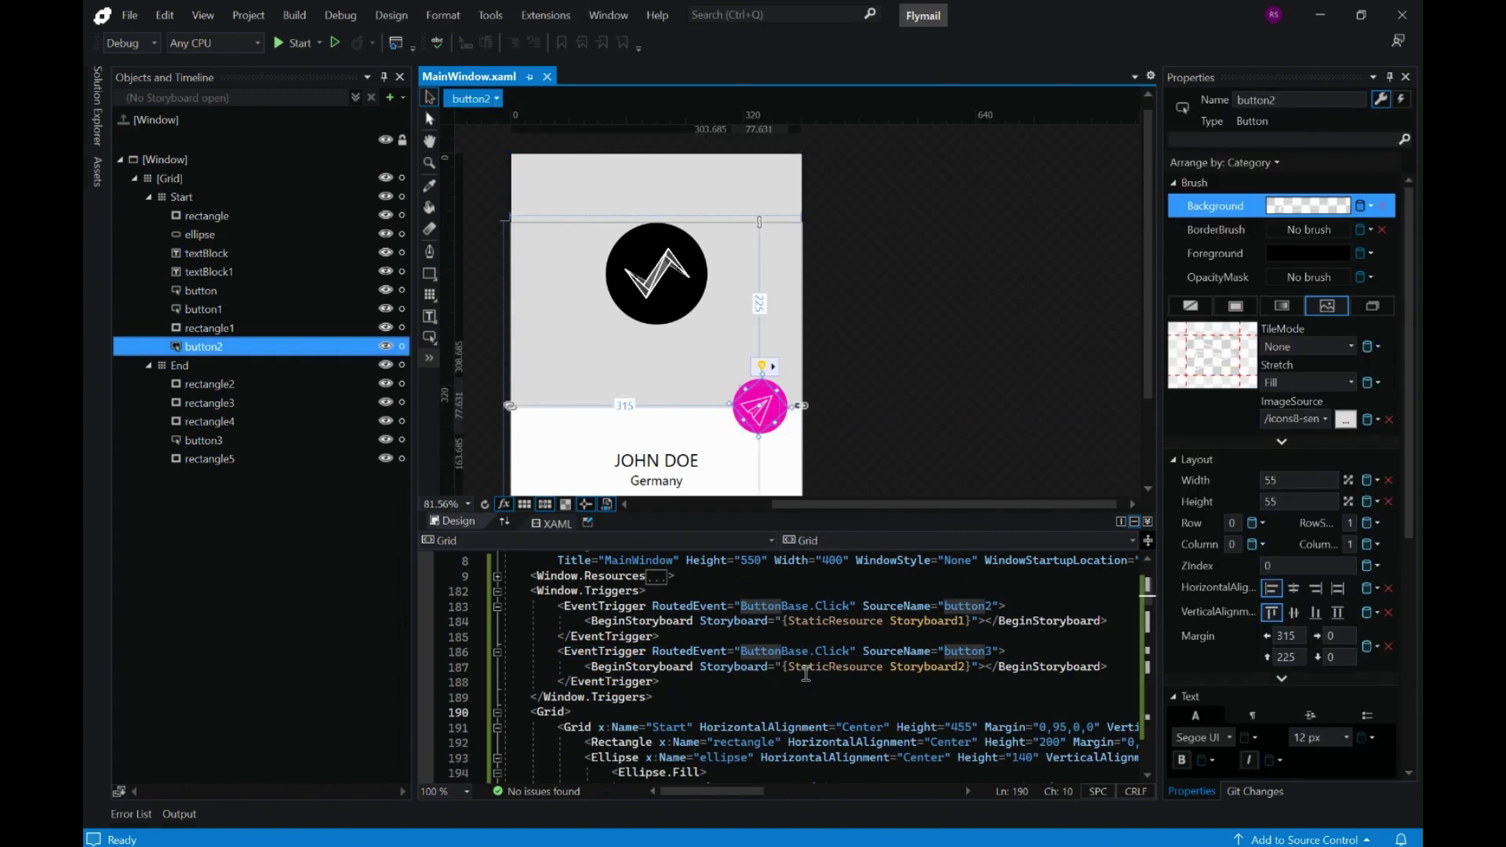
scroll(805, 673, down, 2)
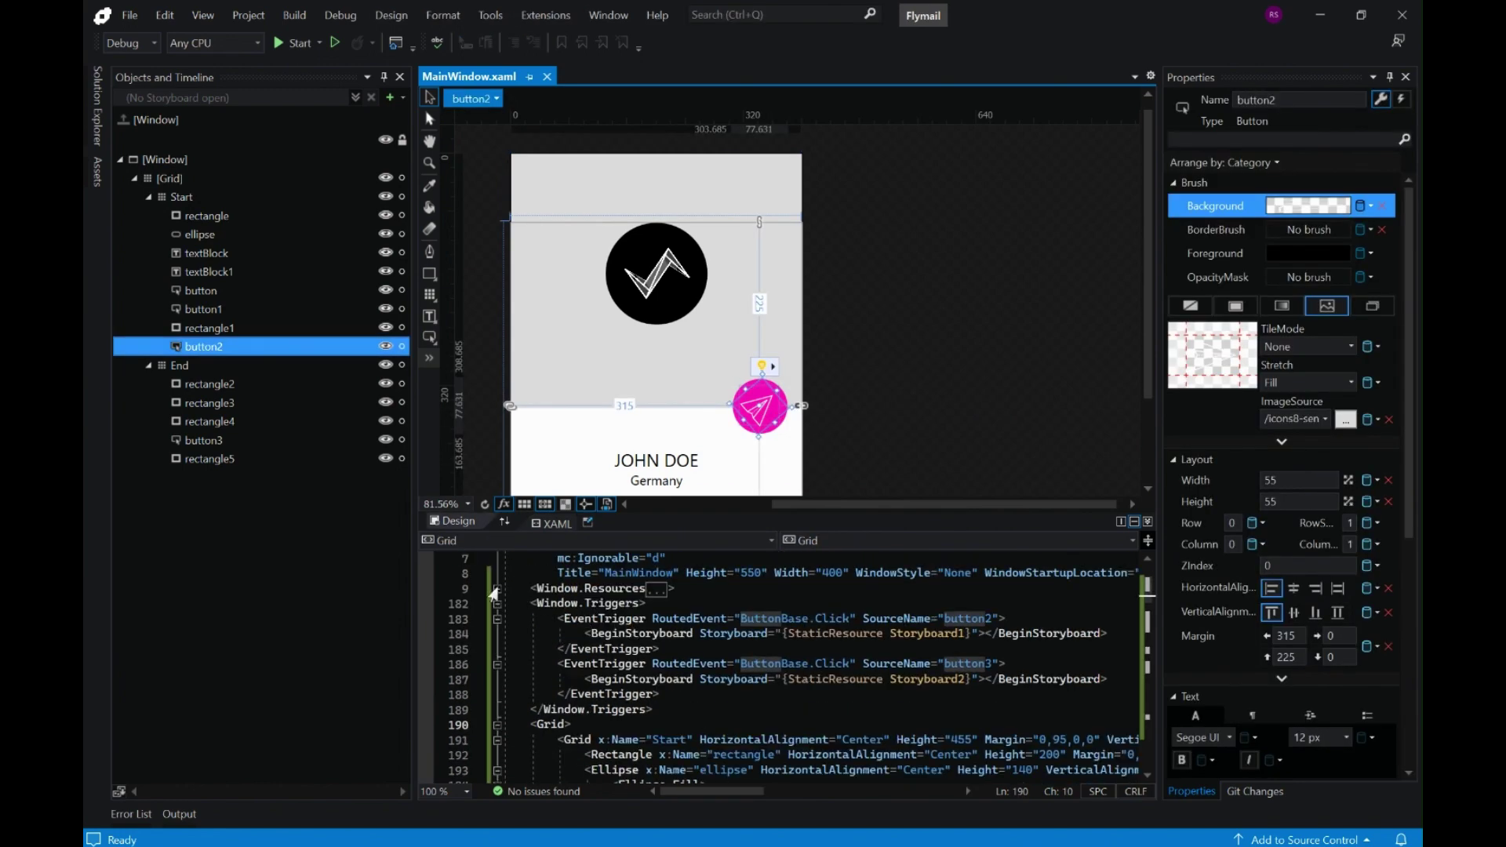
click(497, 589)
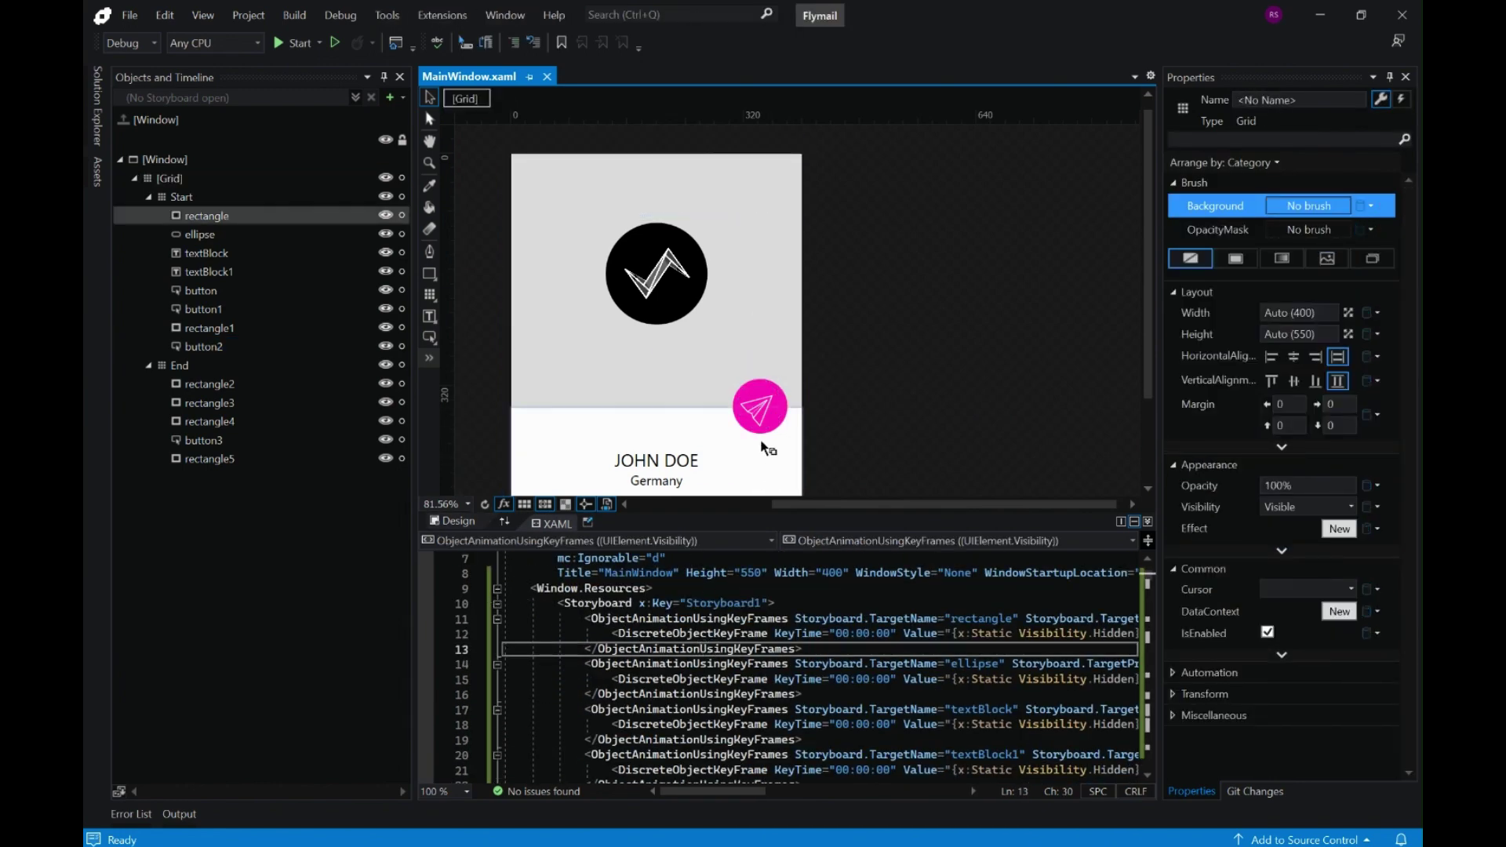
click(760, 408)
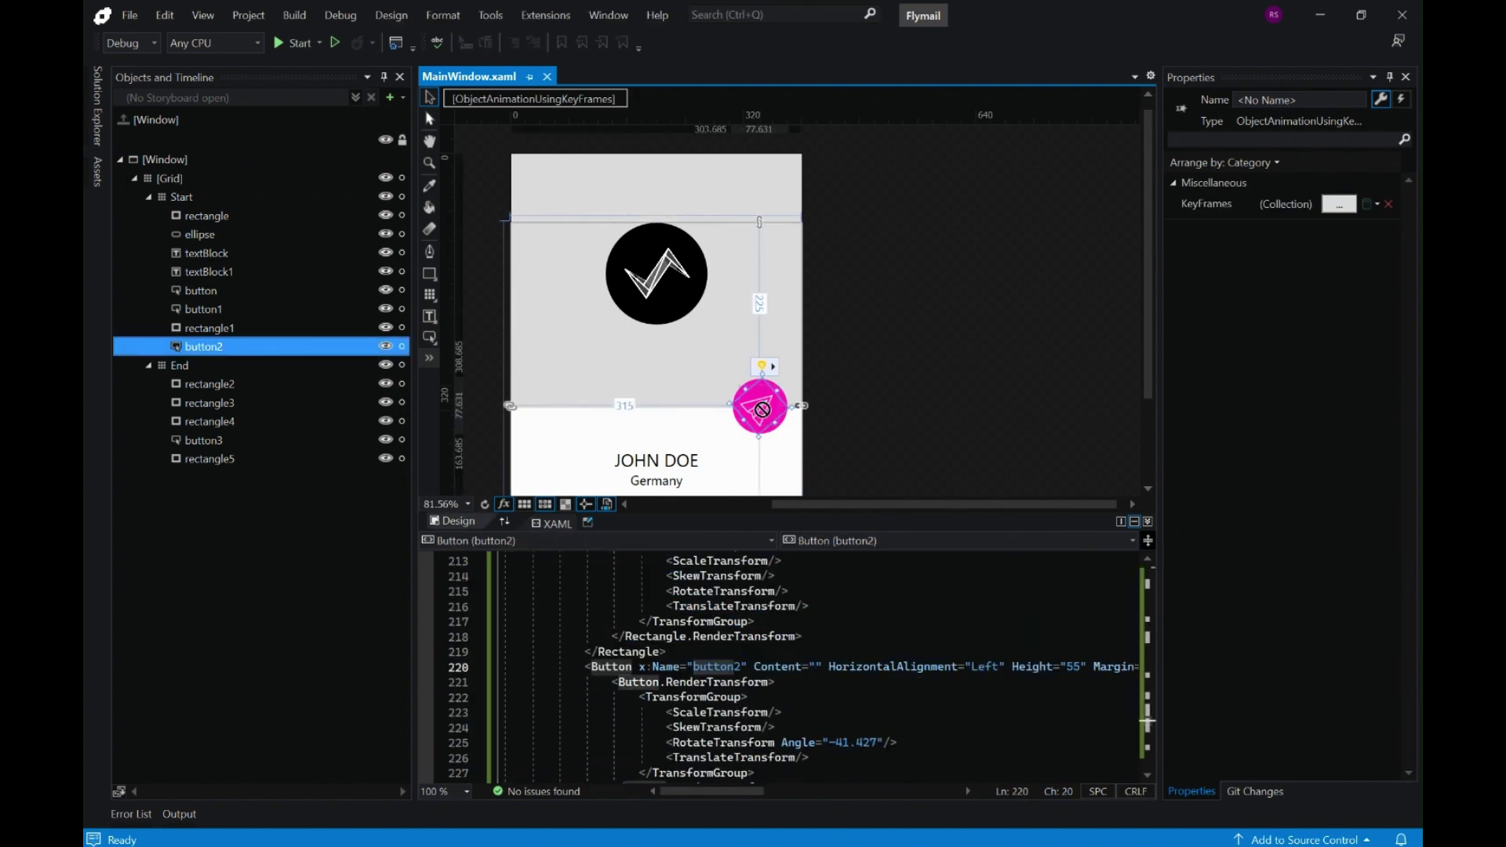
right_click(761, 409)
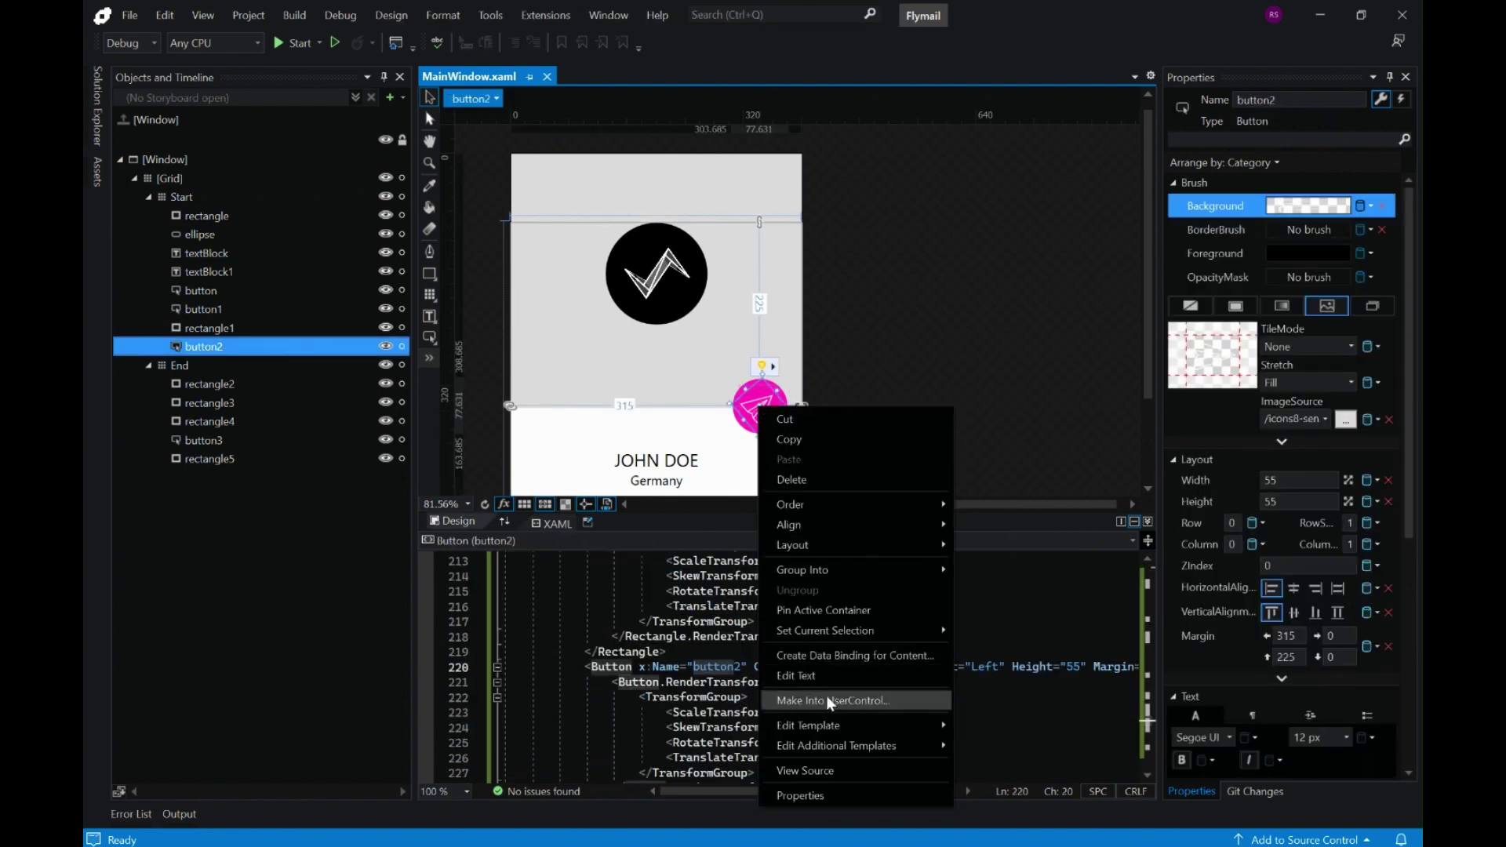
mouse_move(826, 722)
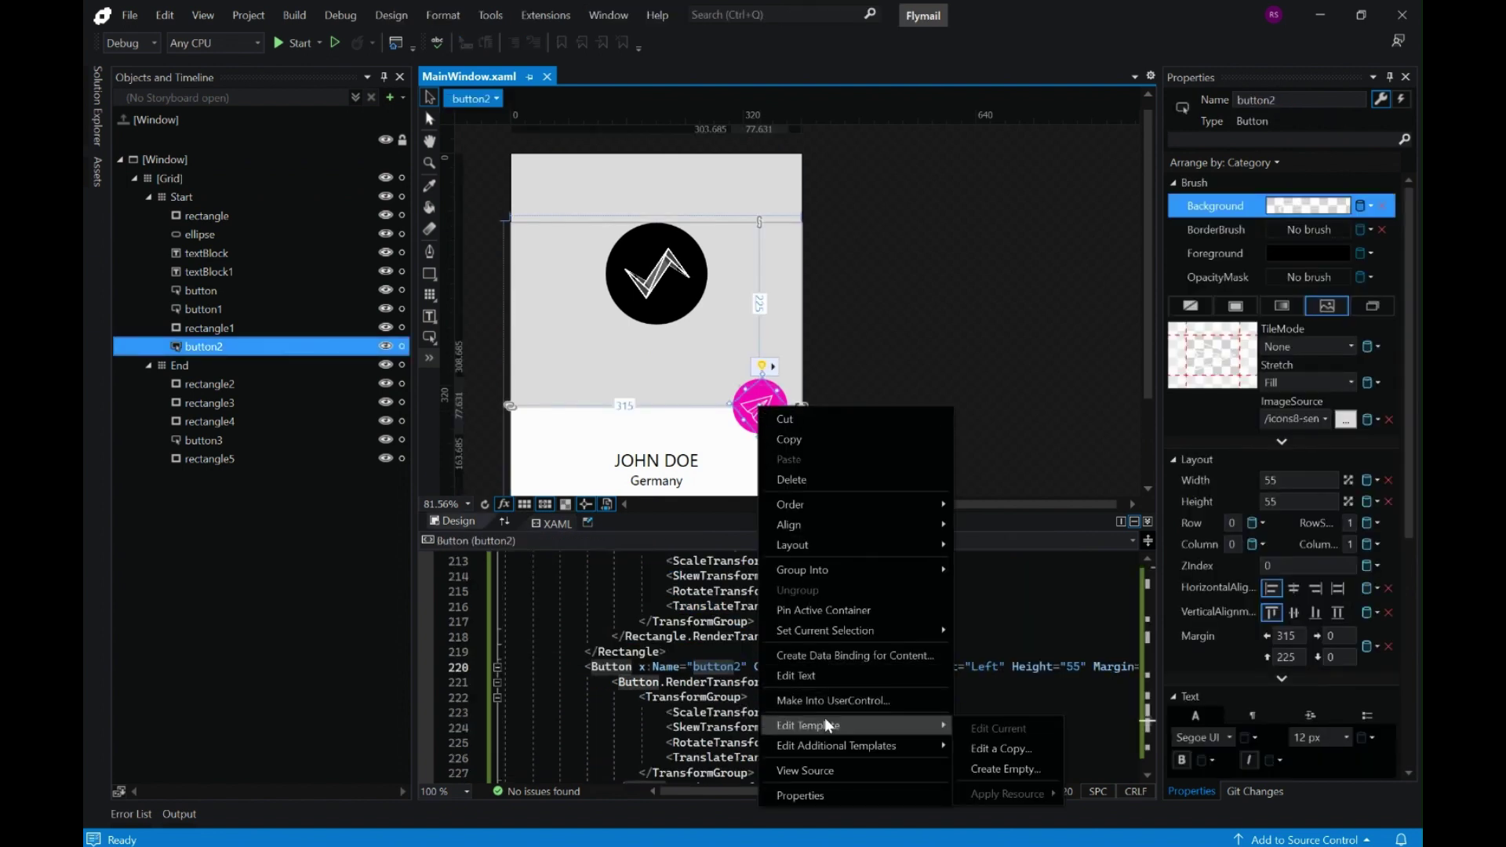
click(976, 388)
drag(997, 361, 962, 371)
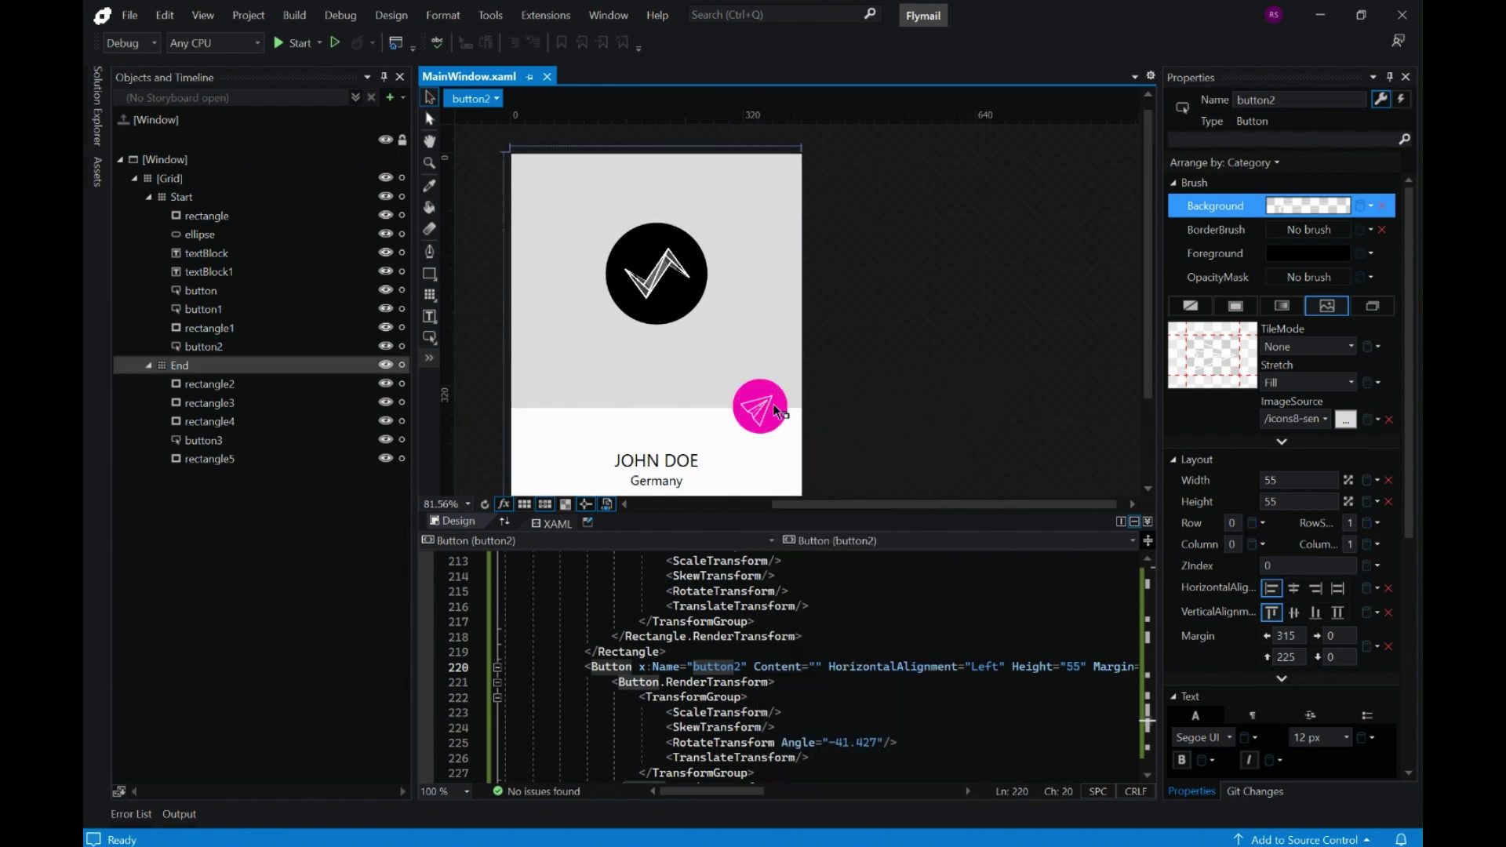
Create an editable copy of the template of button2, the pink plane button, as ButtonStyle1 defined in this document
click(774, 404)
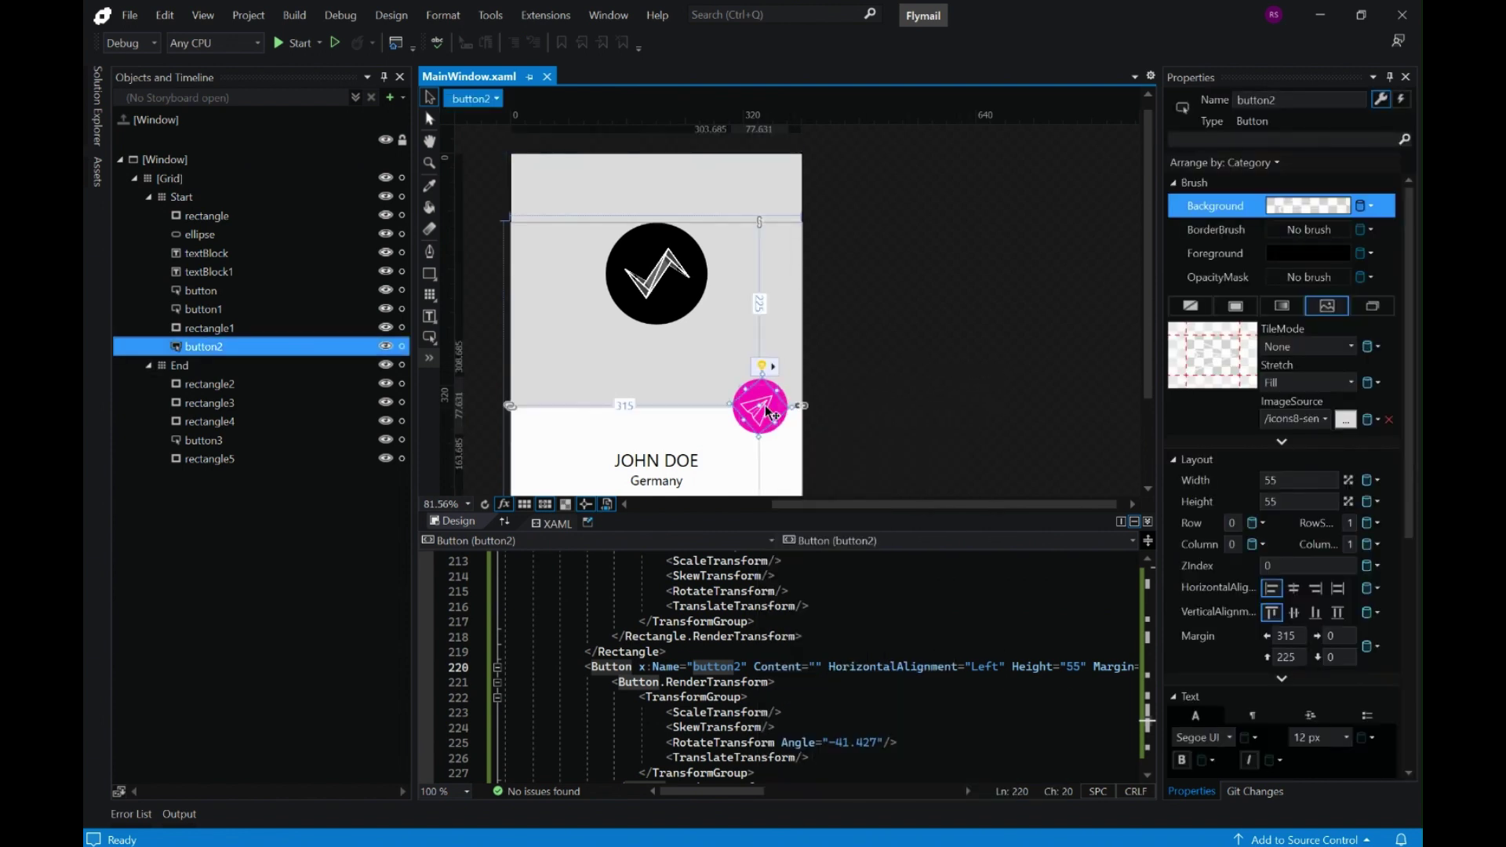
right_click(766, 411)
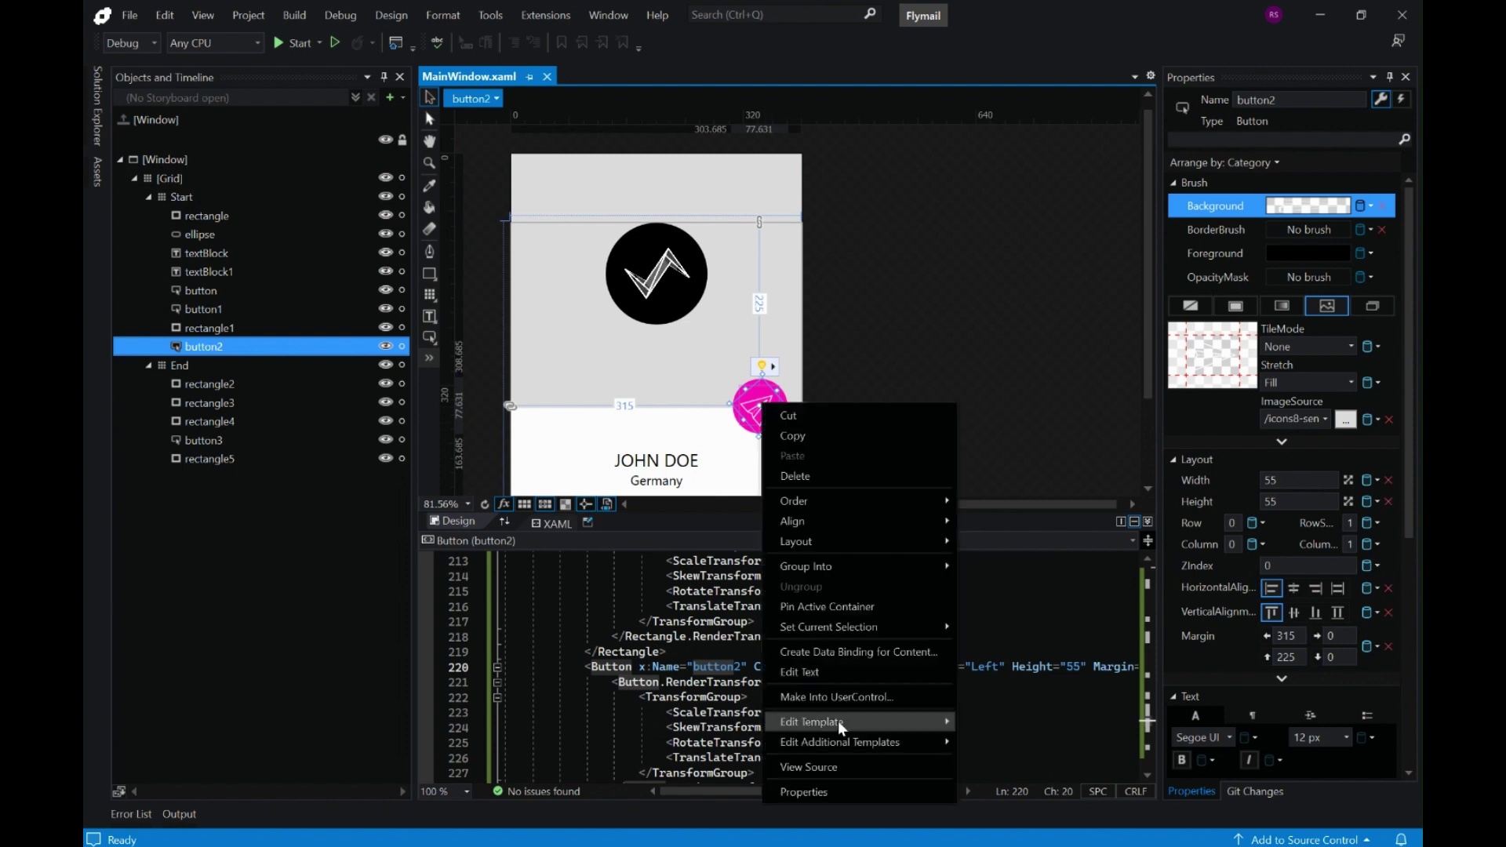
mouse_move(838, 722)
click(988, 745)
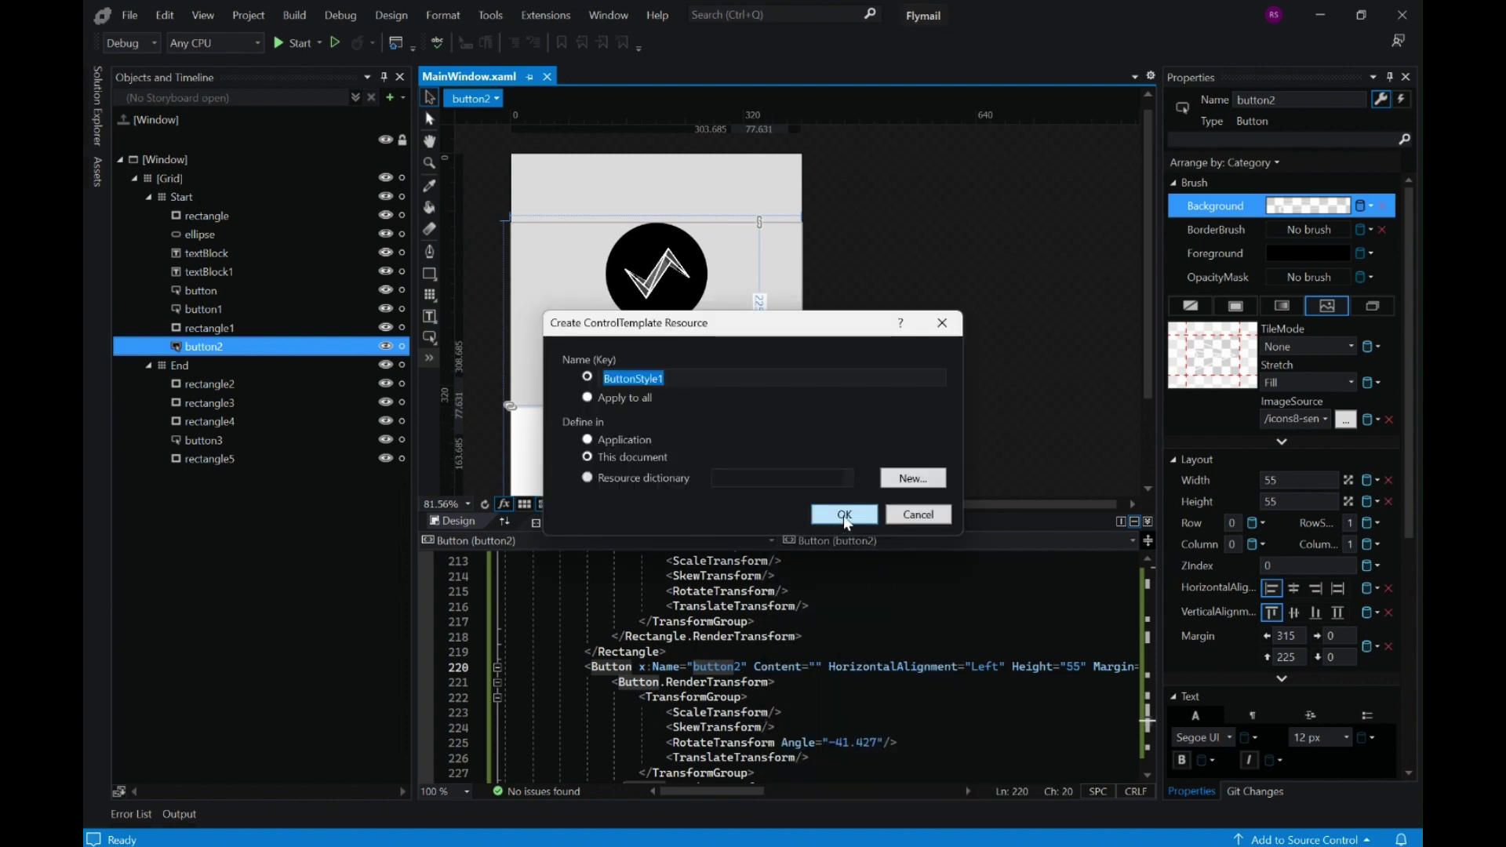
click(844, 516)
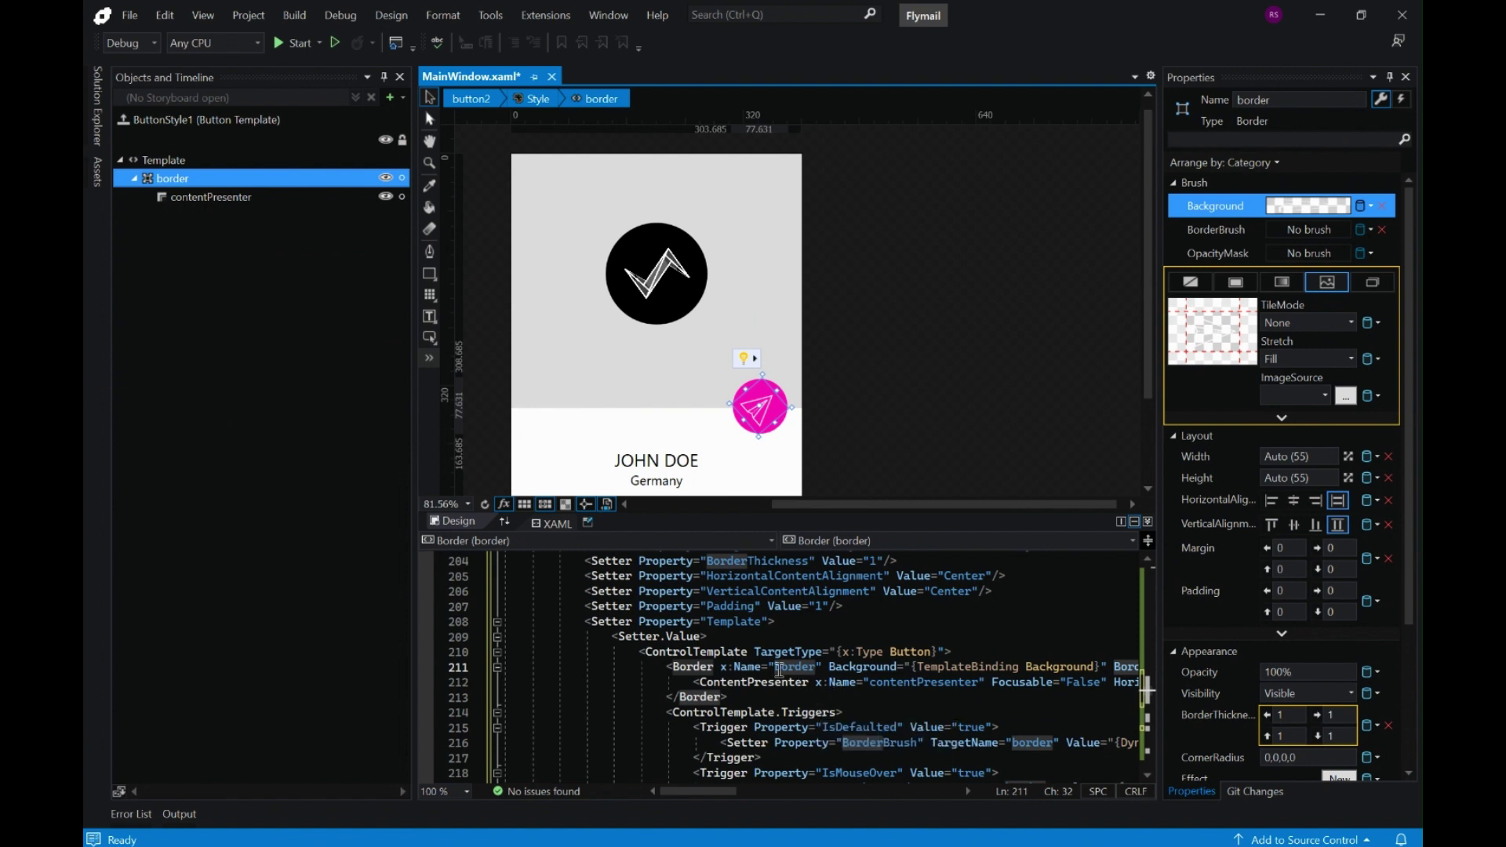
Comment out the whole IsMouseOver trigger in the ControlTemplate.Triggers of ButtonStyle1
click(742, 691)
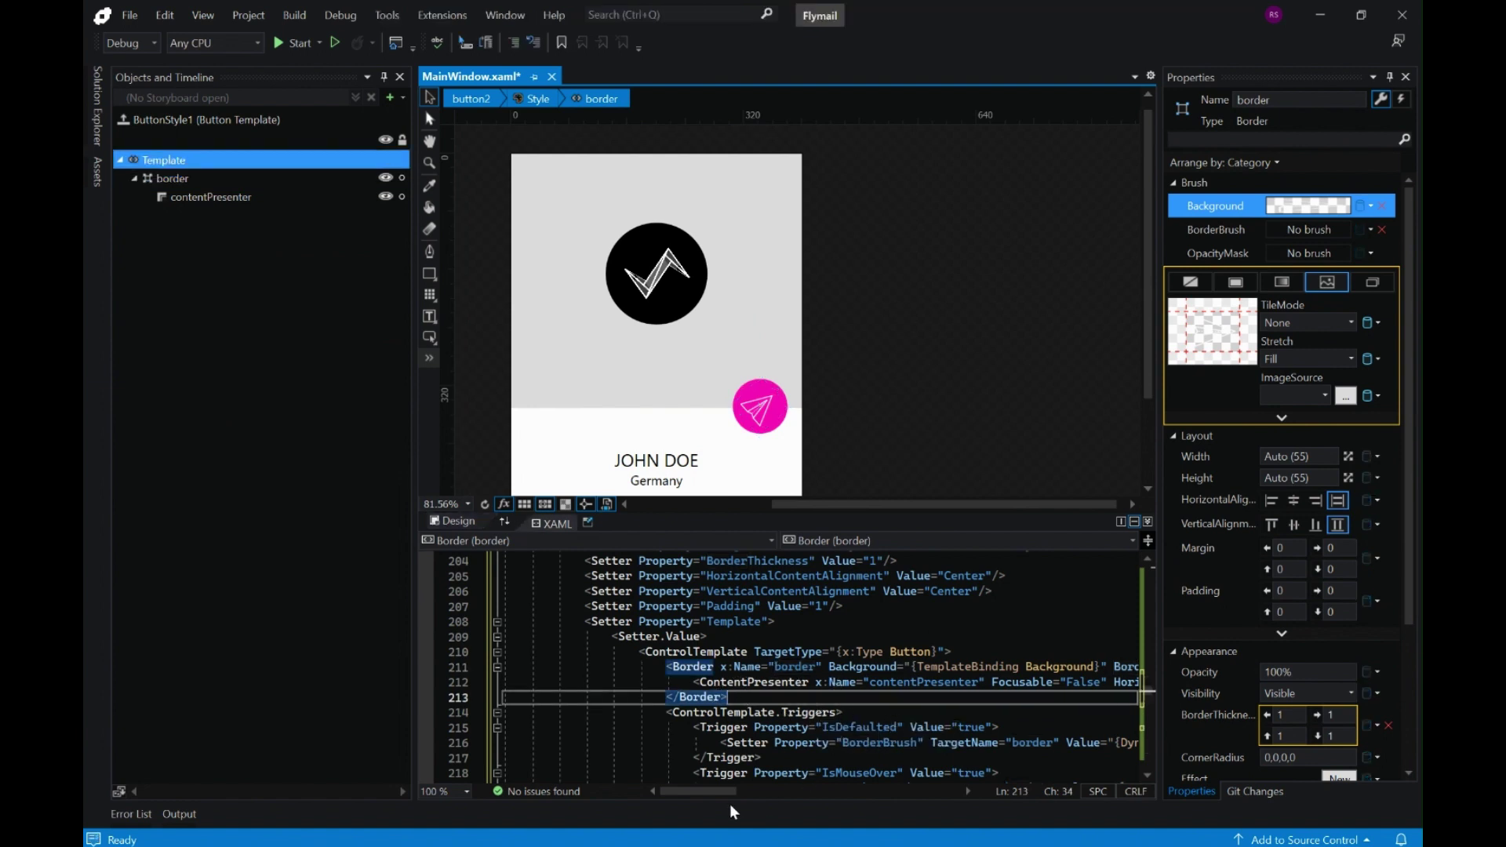
scroll(840, 734, down, 1)
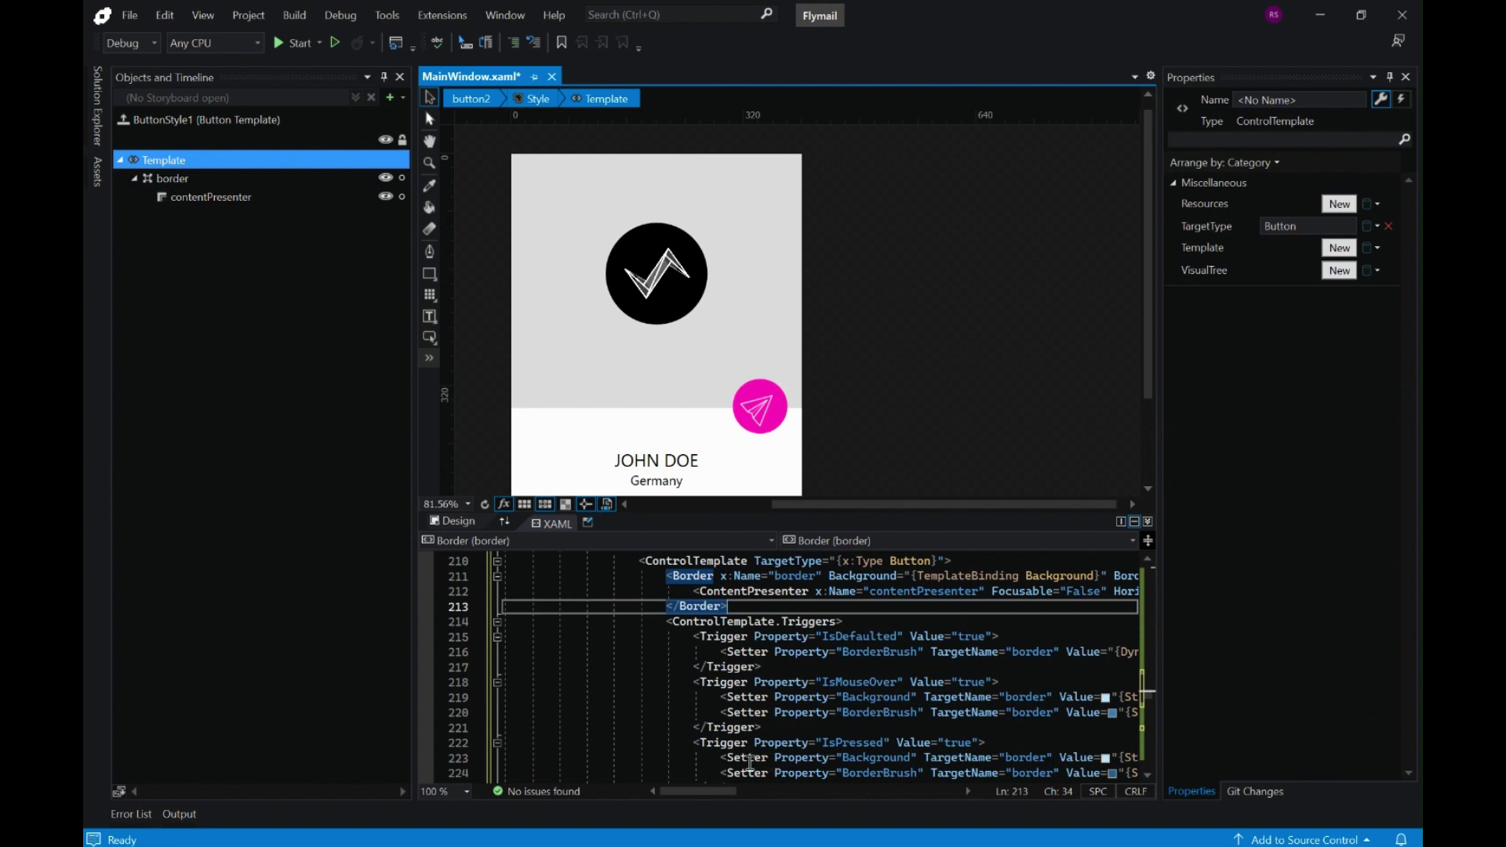
scroll(780, 750, down, 1)
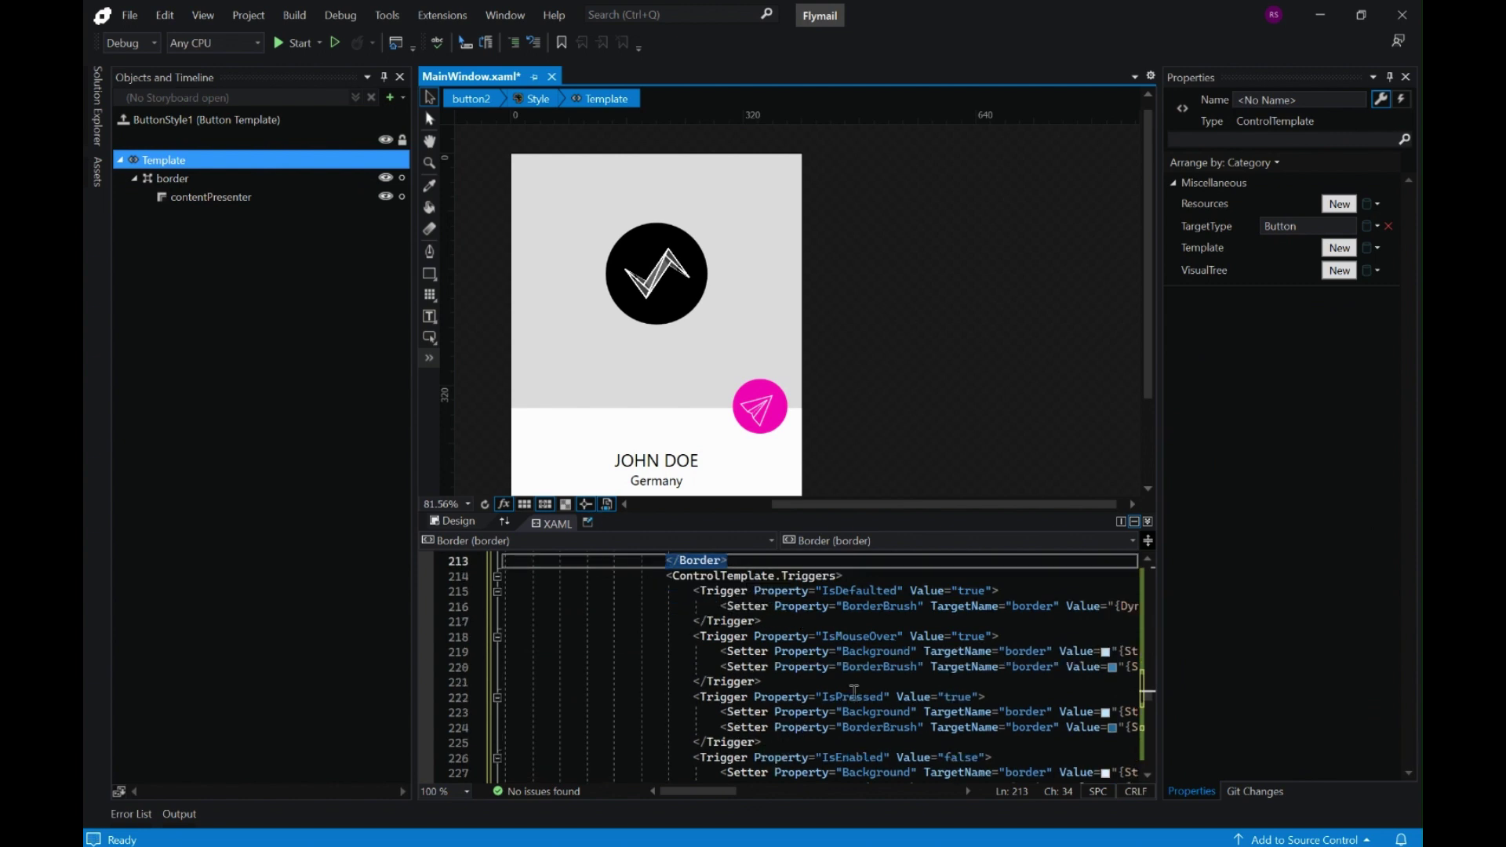
mouse_move(689, 791)
mouse_down()
mouse_move(728, 792)
mouse_move(713, 790)
mouse_up()
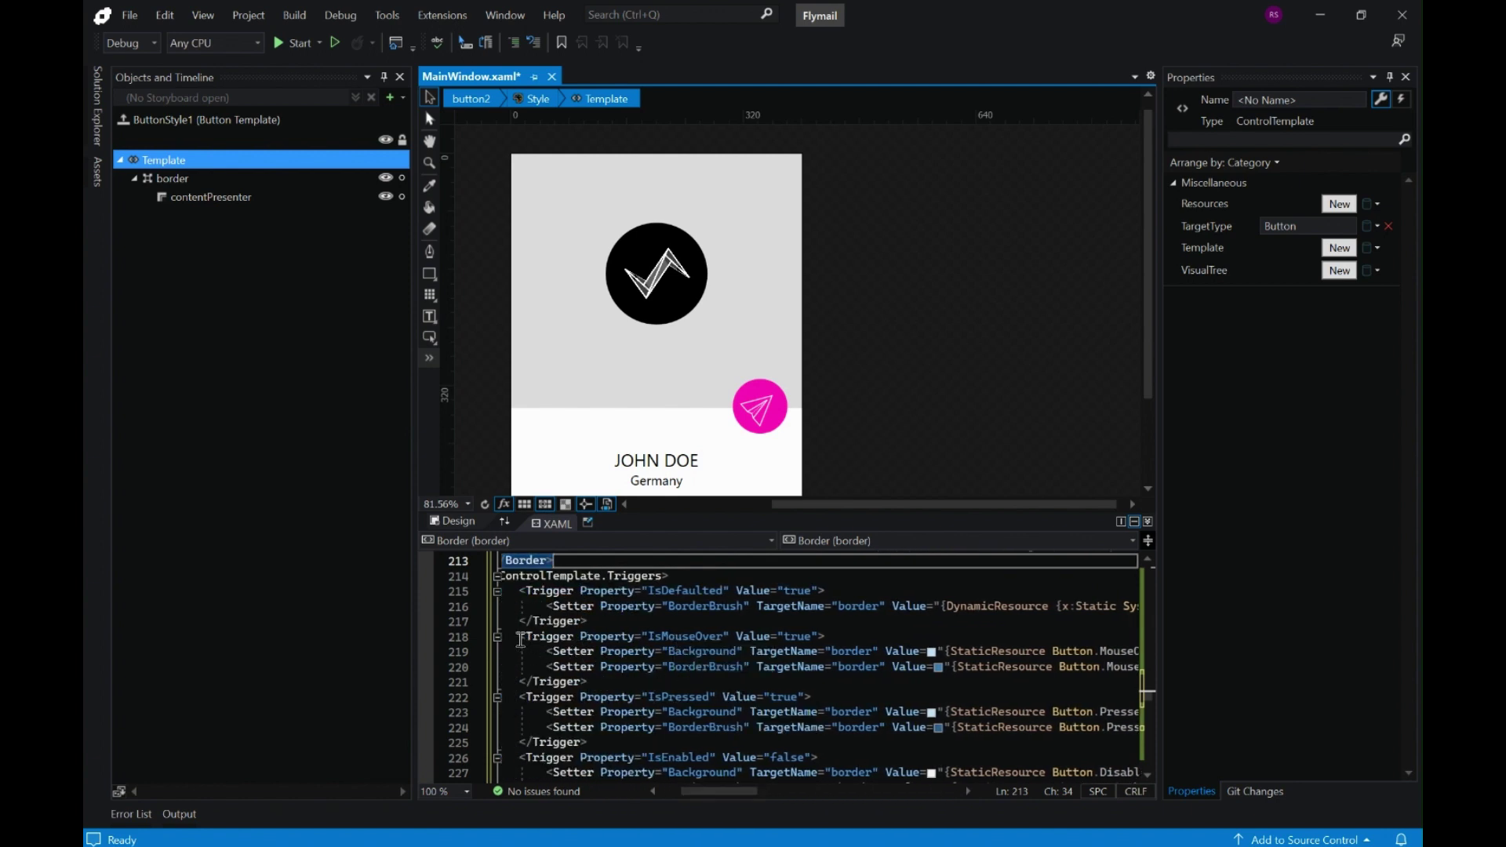
drag(520, 640, 589, 682)
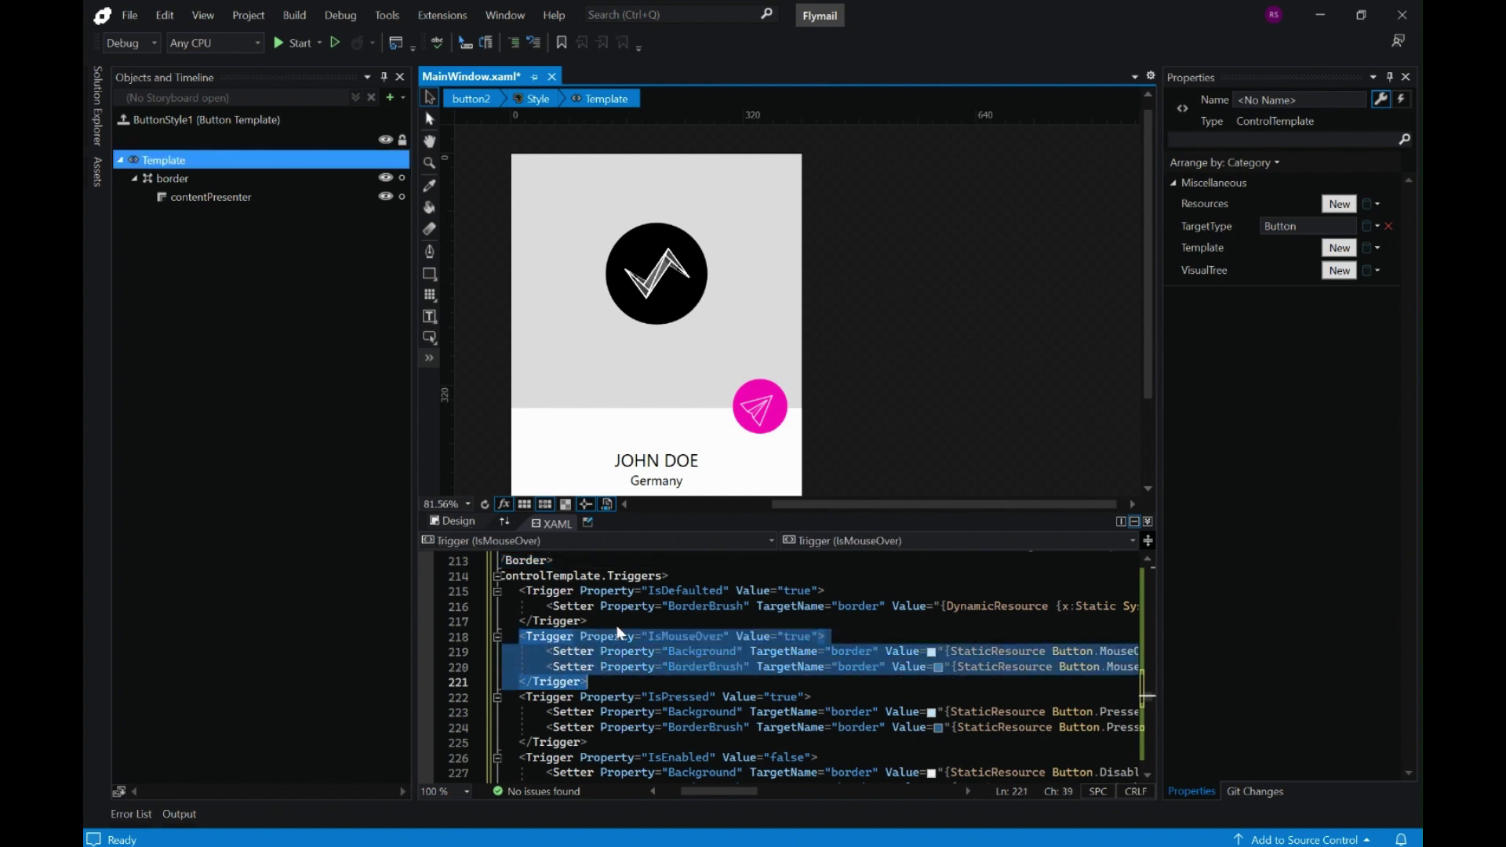
click(532, 45)
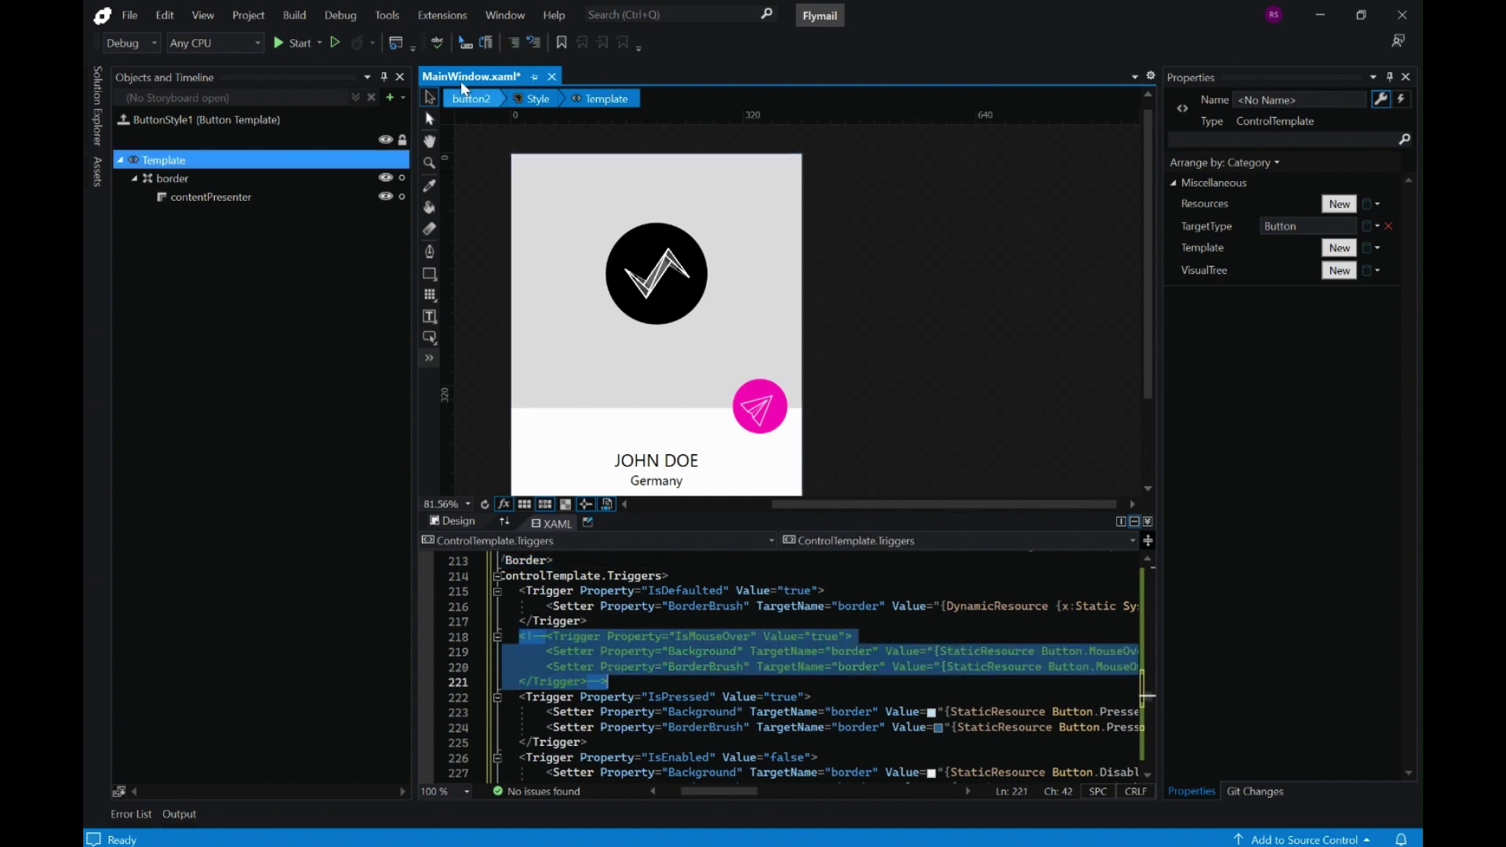
Run the project, test the pink plane button with its edited template, and stop debugging
click(296, 43)
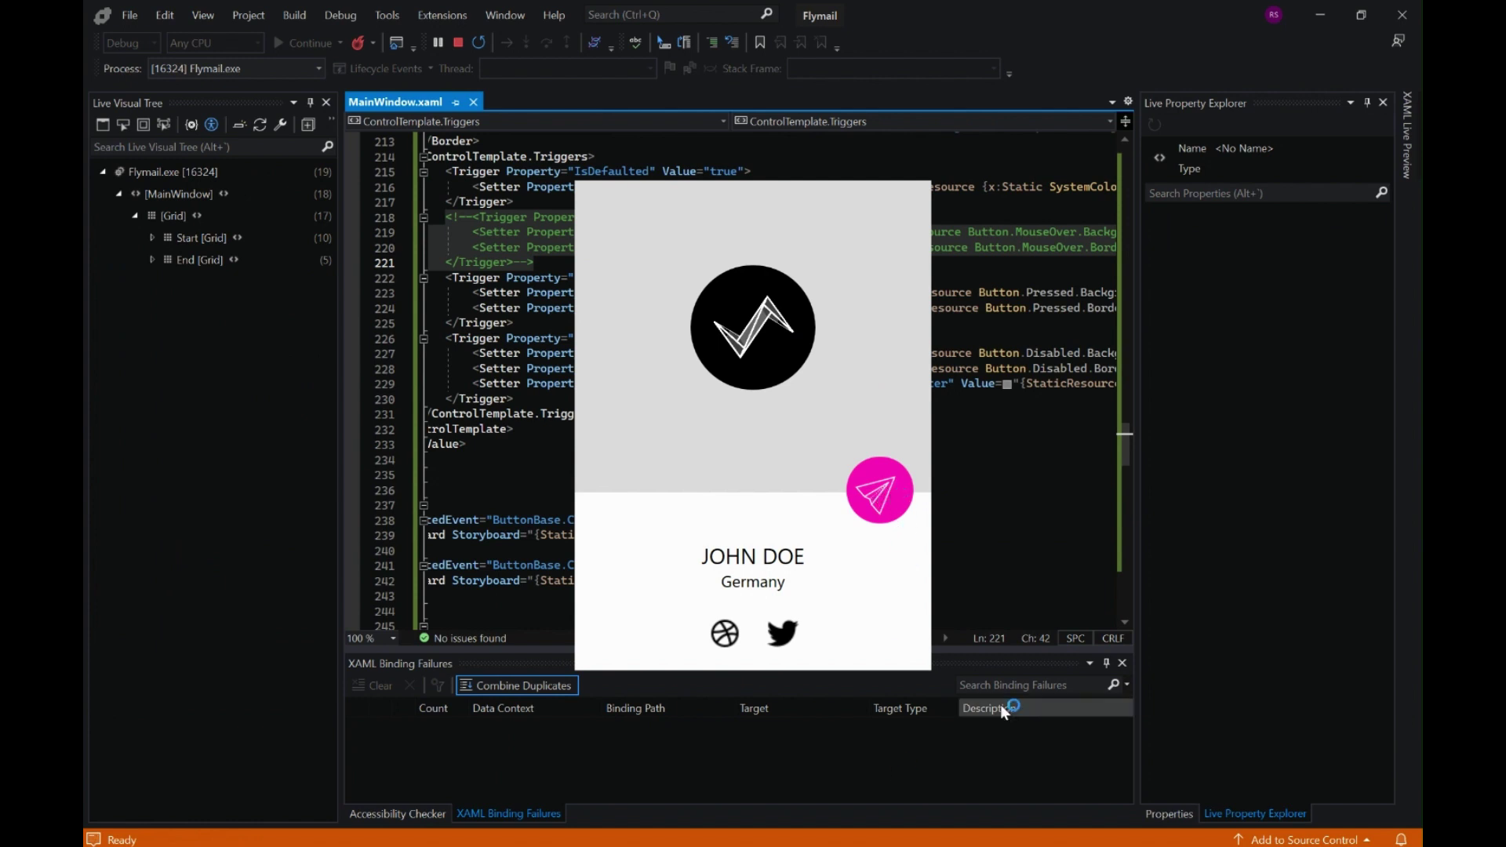
click(880, 499)
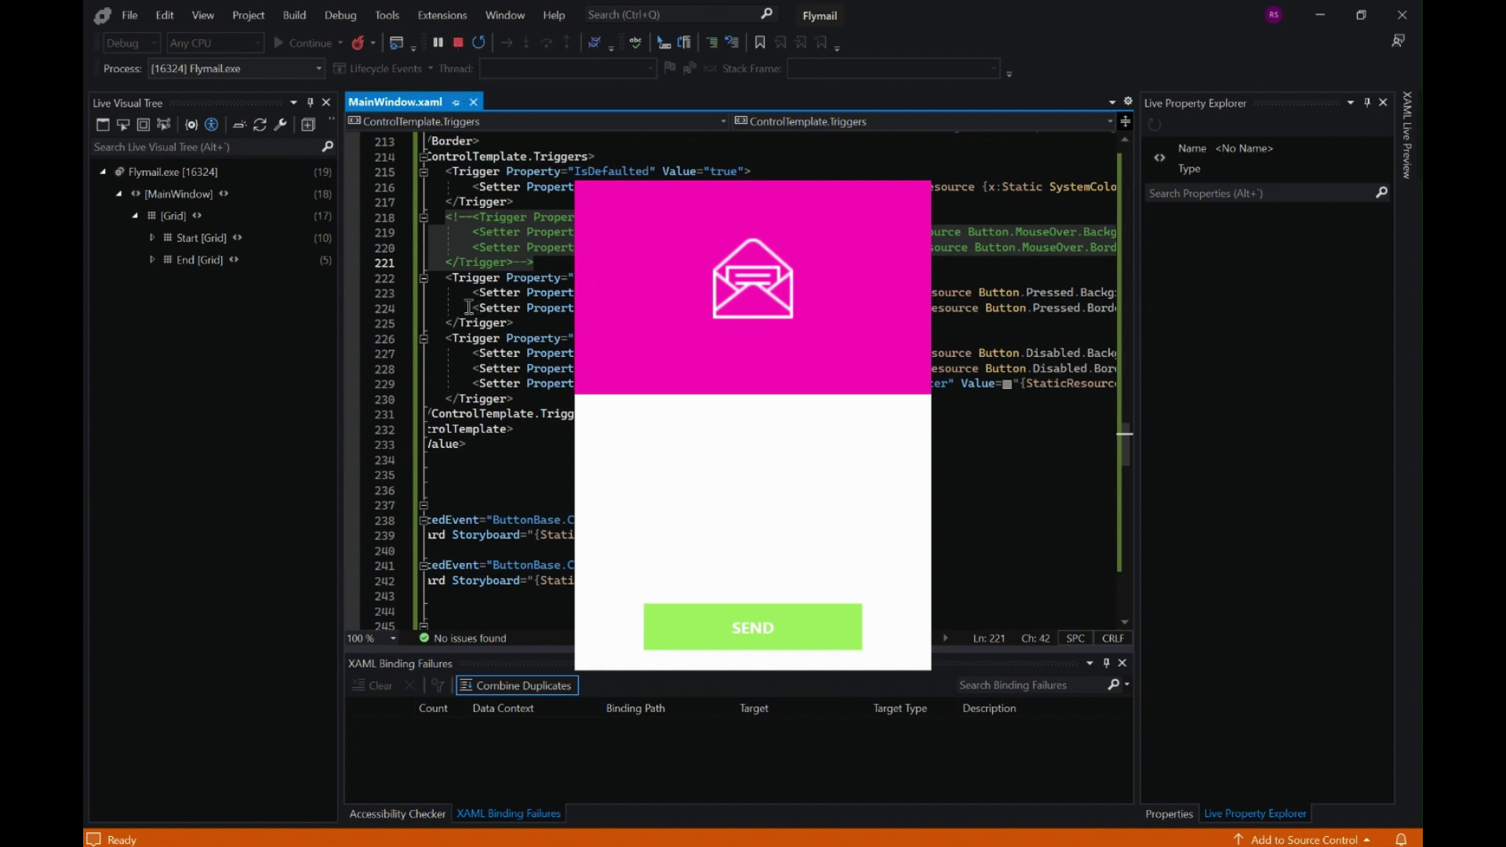
click(457, 42)
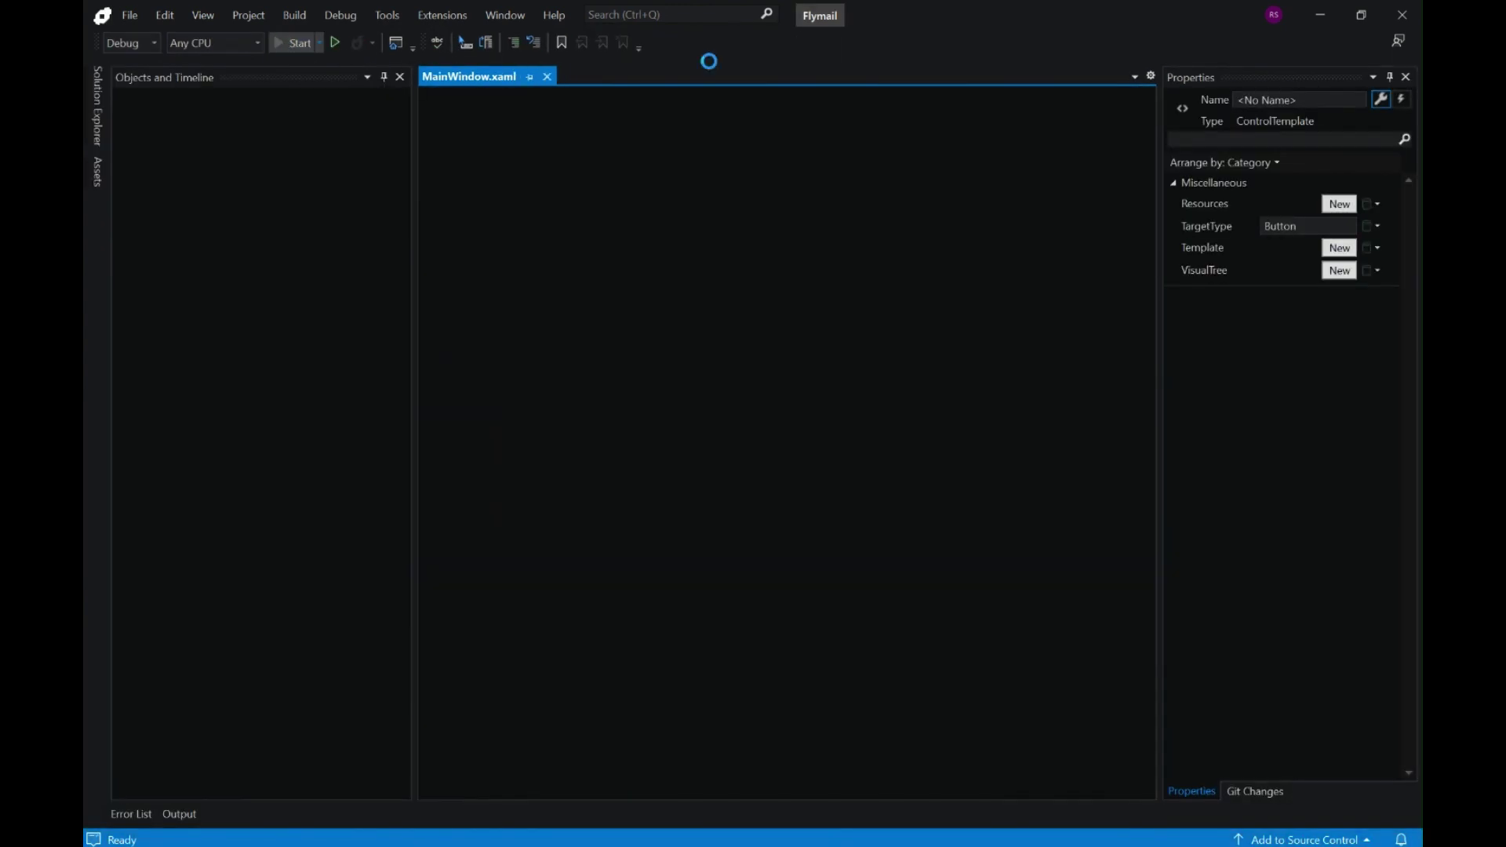
Minimise the editor and play both animations in the running card, opening the mail form and sending it
click(1327, 20)
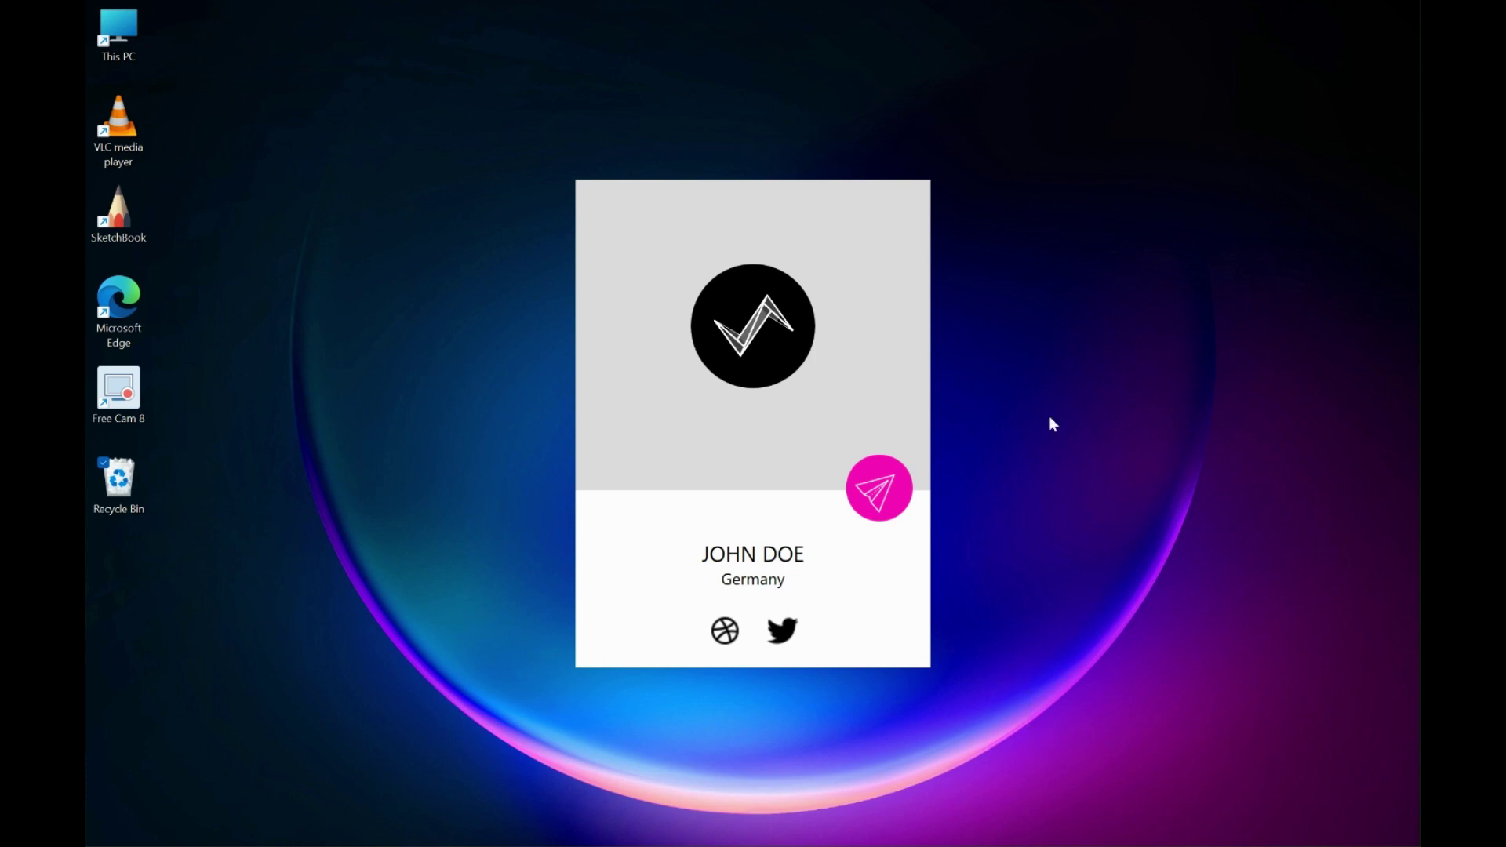
click(880, 494)
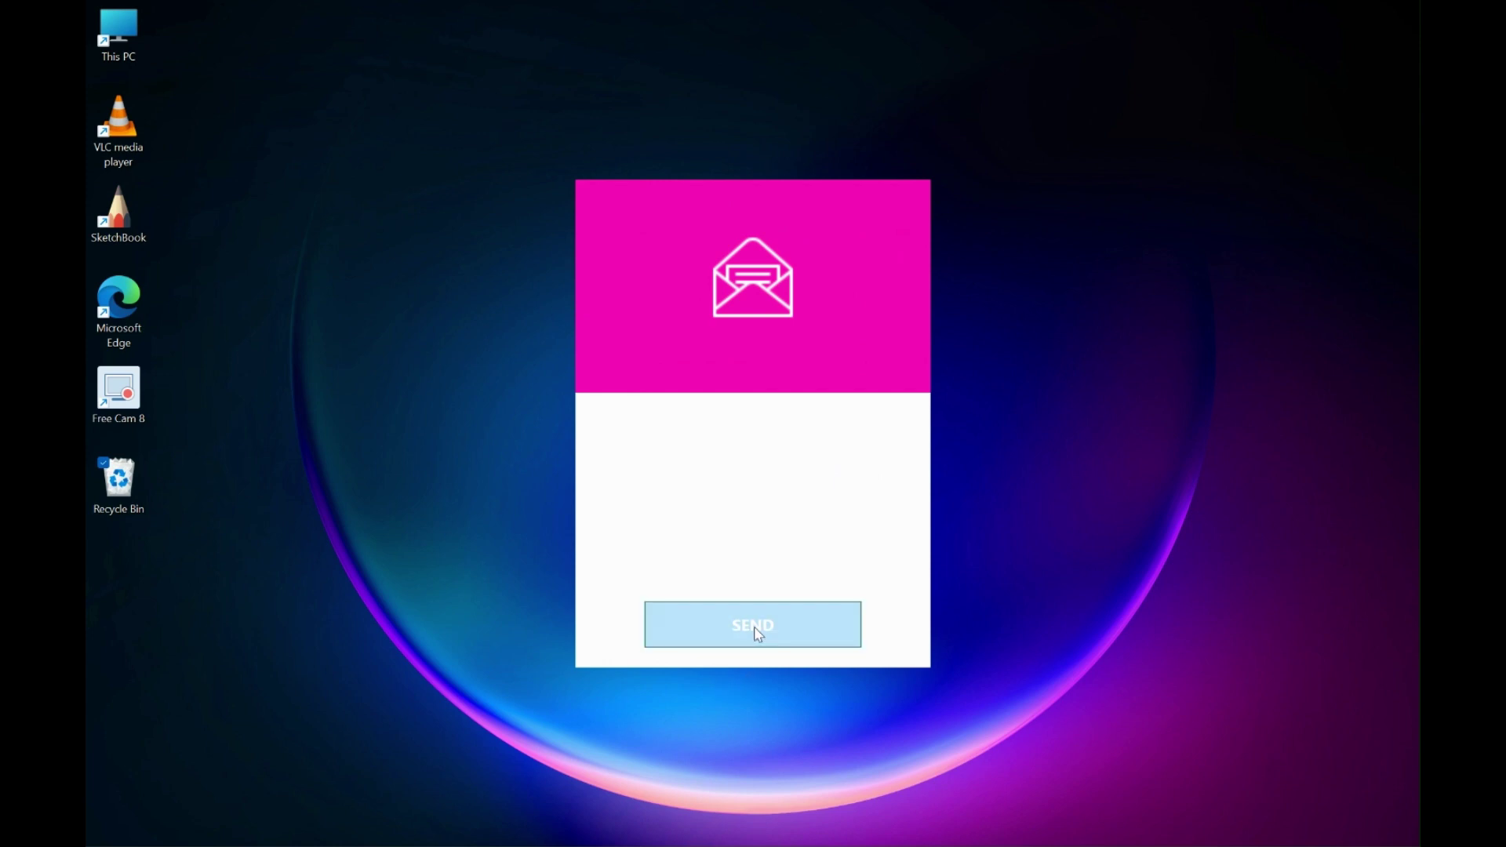
click(777, 634)
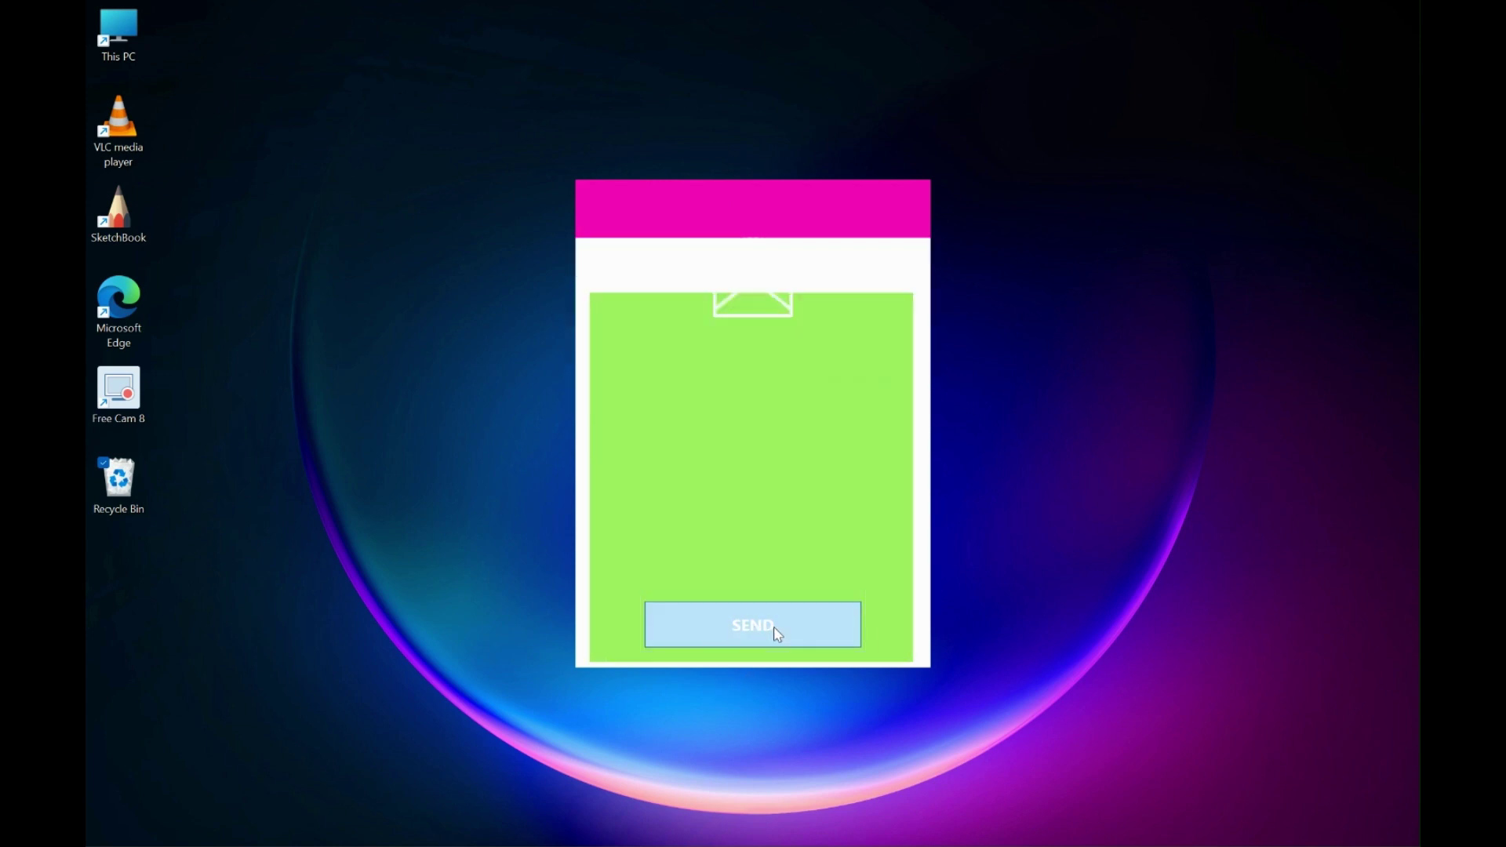